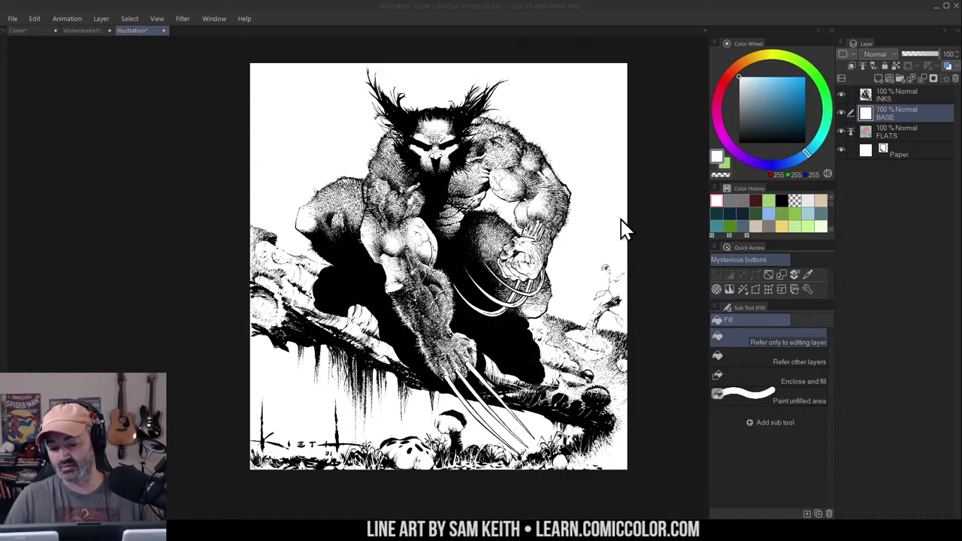
Select the figure, log and ground areas with Auto select, using the referred FLATS layer
{"action": "left_click", "coordinate": [664, 130]}
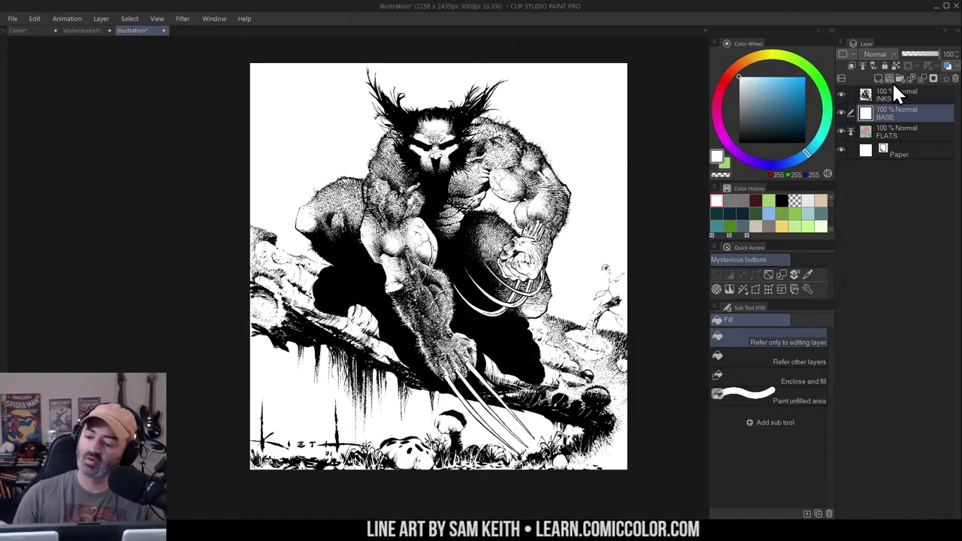
{"action": "key", "text": "m"}
{"action": "key", "text": "w"}
{"action": "key", "text": "m"}
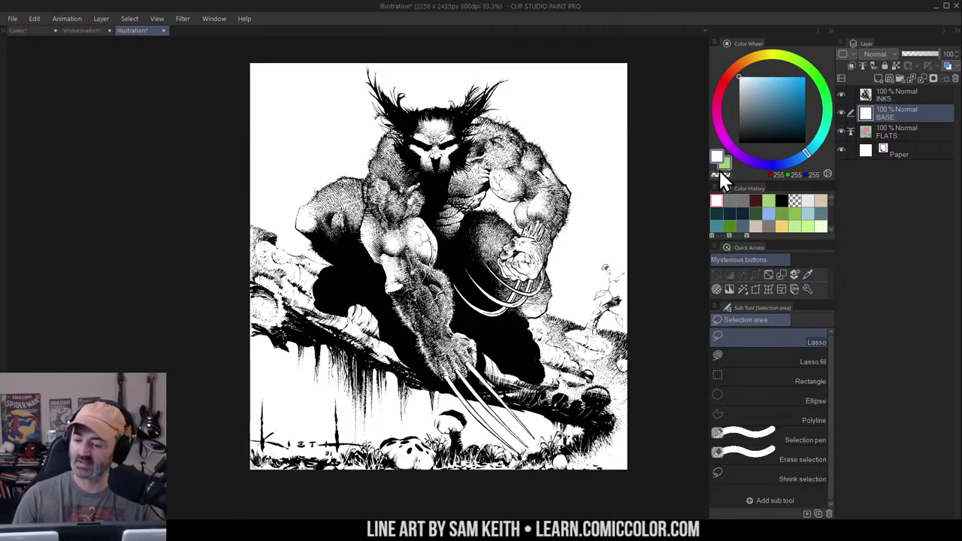
{"action": "key", "text": "w"}
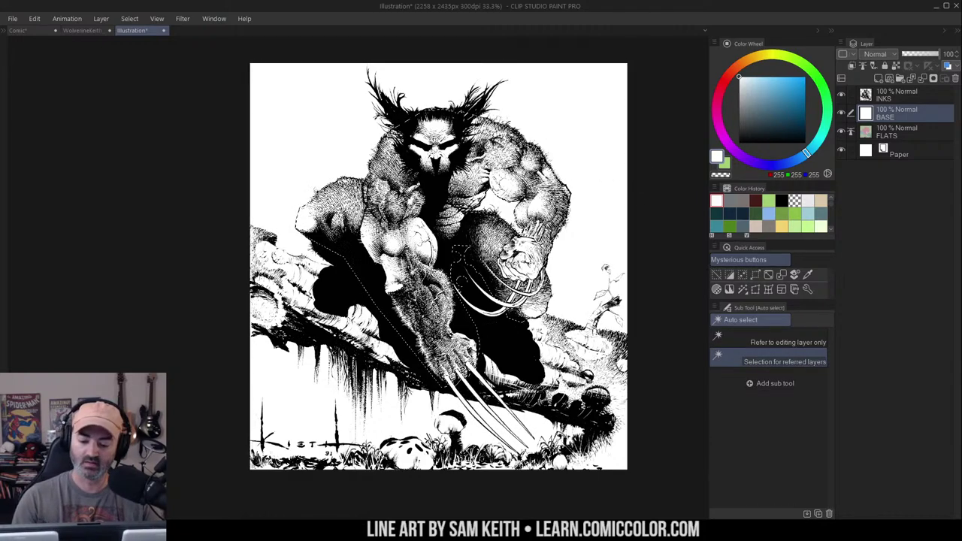
{"action": "key", "text": "q"}
{"action": "key", "text": "q"}
{"action": "left_click", "coordinate": [488, 375], "text": "shift"}
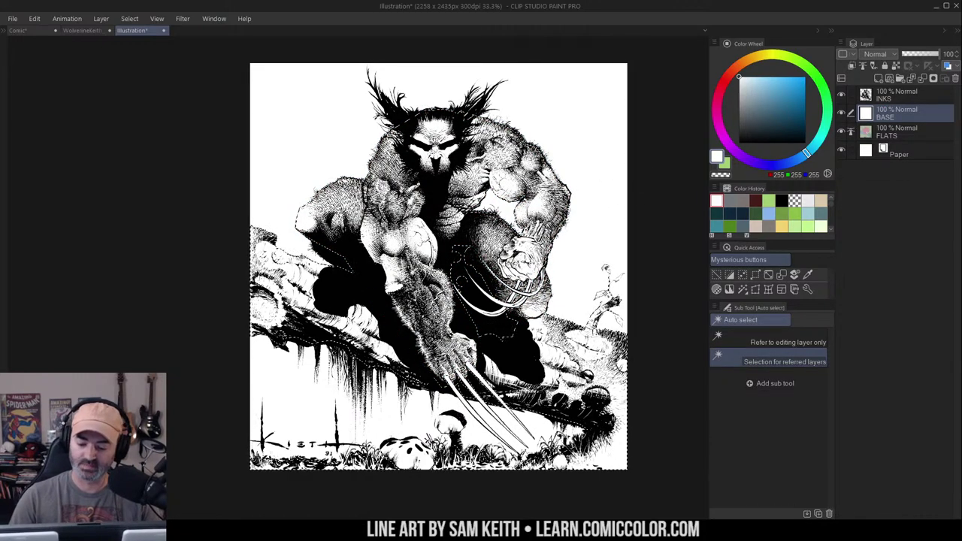
Display the current selection as a Quick Mask to check which areas it covers
{"action": "key", "text": "q"}
{"action": "key", "text": "q"}
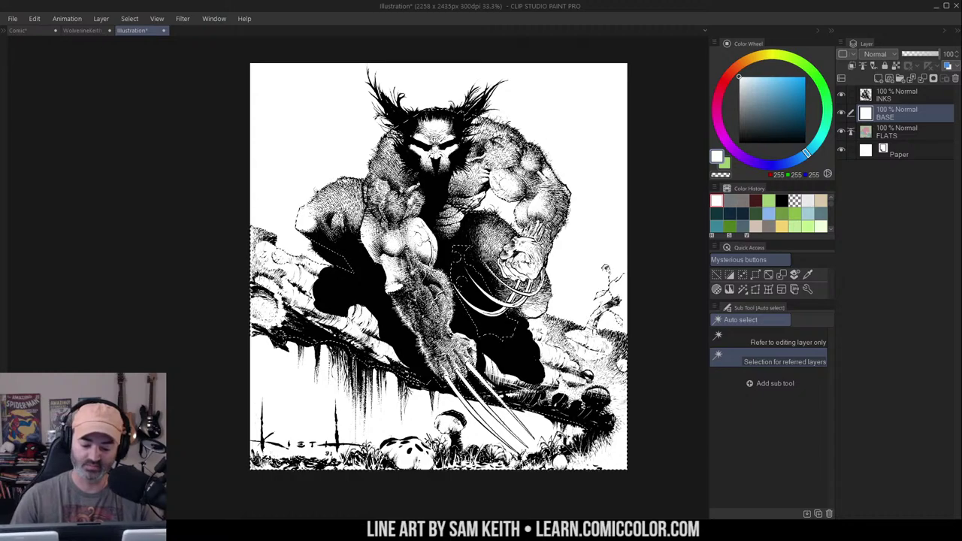
{"action": "key", "text": "q"}
{"action": "key", "text": "q"}
{"action": "key", "text": "q"}
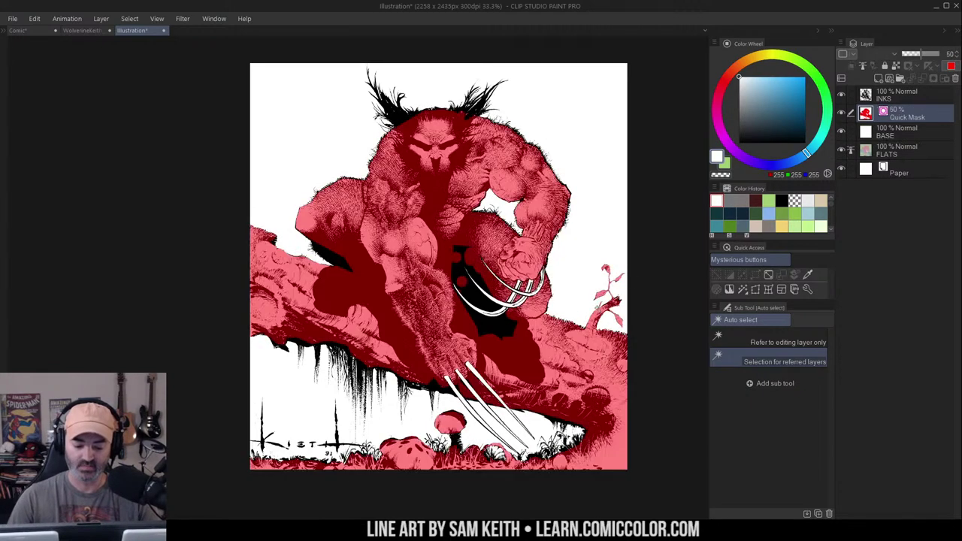
Add a new raster layer directly above the Paper layer and leave Quick Mask
{"action": "left_click", "coordinate": [879, 167]}
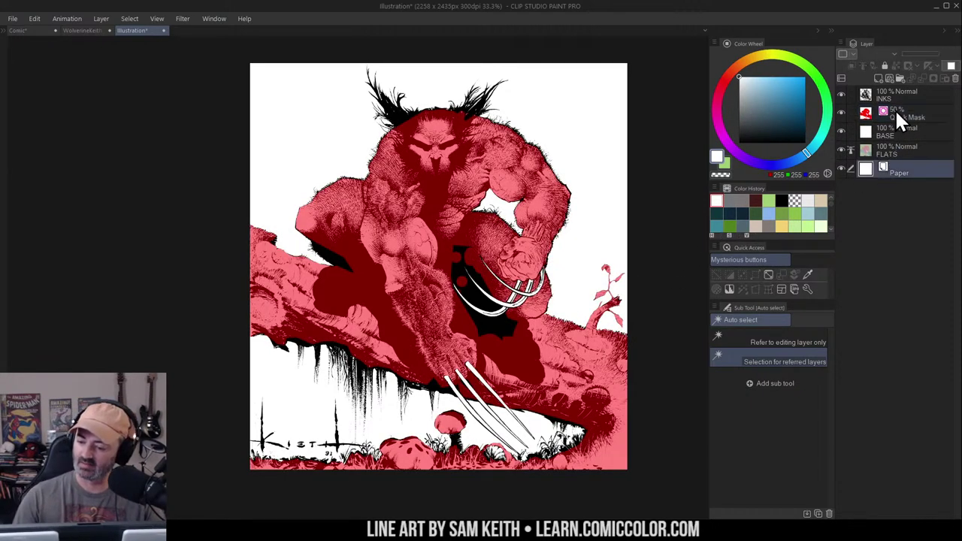
{"action": "left_click", "coordinate": [879, 77]}
{"action": "key", "text": "q"}
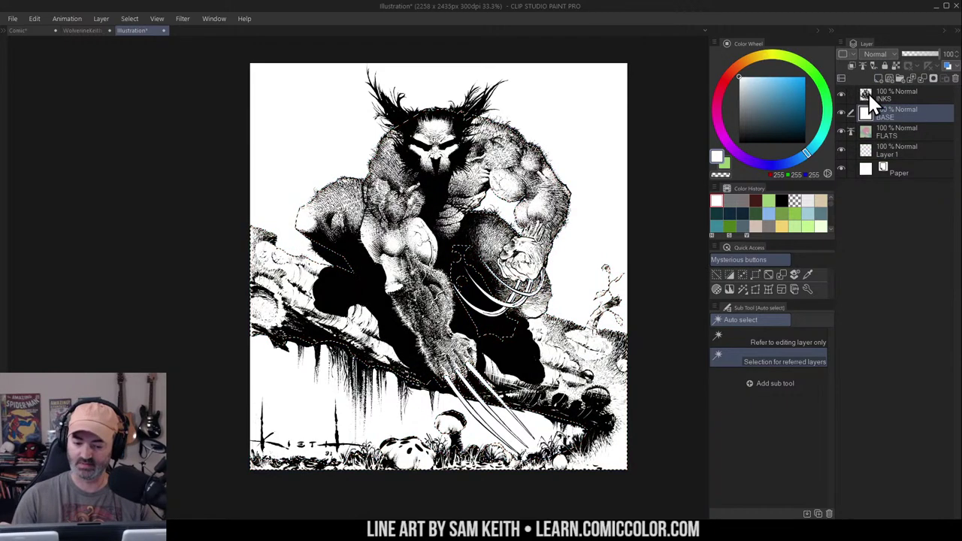
Fill the selected area on the BASE layer with light blue (RGB 87, 183, 236)
{"action": "left_click", "coordinate": [894, 113]}
{"action": "left_click", "coordinate": [780, 82]}
{"action": "key", "text": "g"}
{"action": "left_click", "coordinate": [510, 337]}
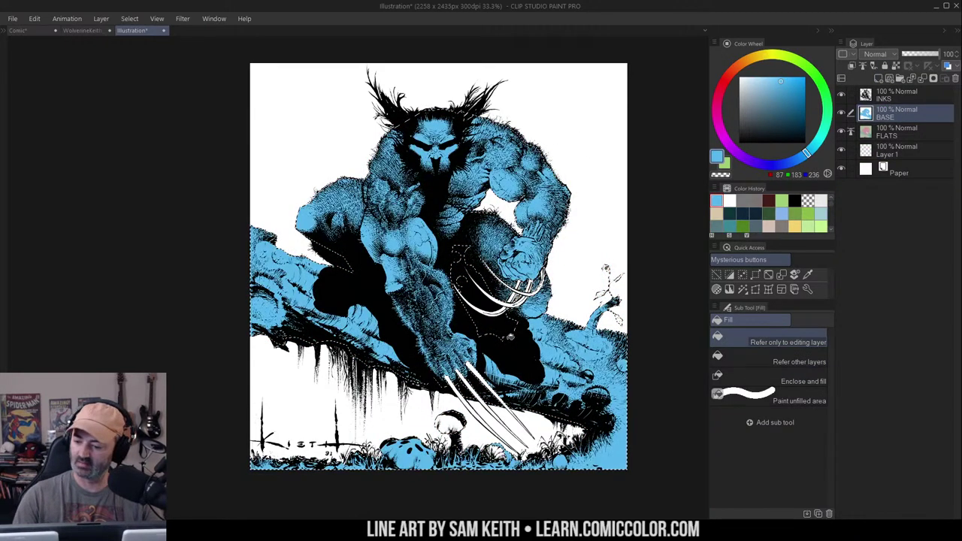
Move the BASE layer below the empty layer under FLATS and rename it FG
{"action": "left_click_drag", "start_coordinate": [902, 117], "coordinate": [897, 150]}
{"action": "double_click", "coordinate": [896, 151]}
{"action": "type", "text": "FG"}
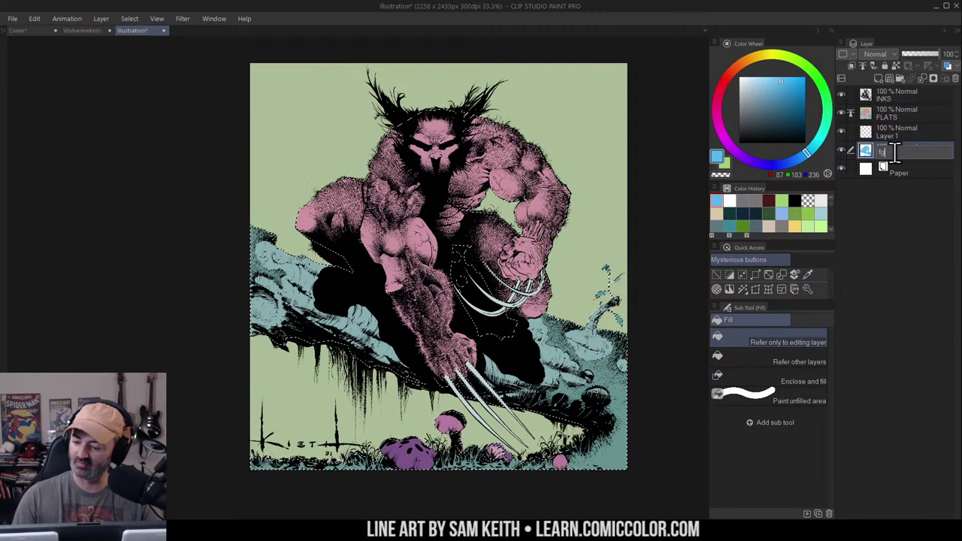
{"action": "key", "text": "Return"}
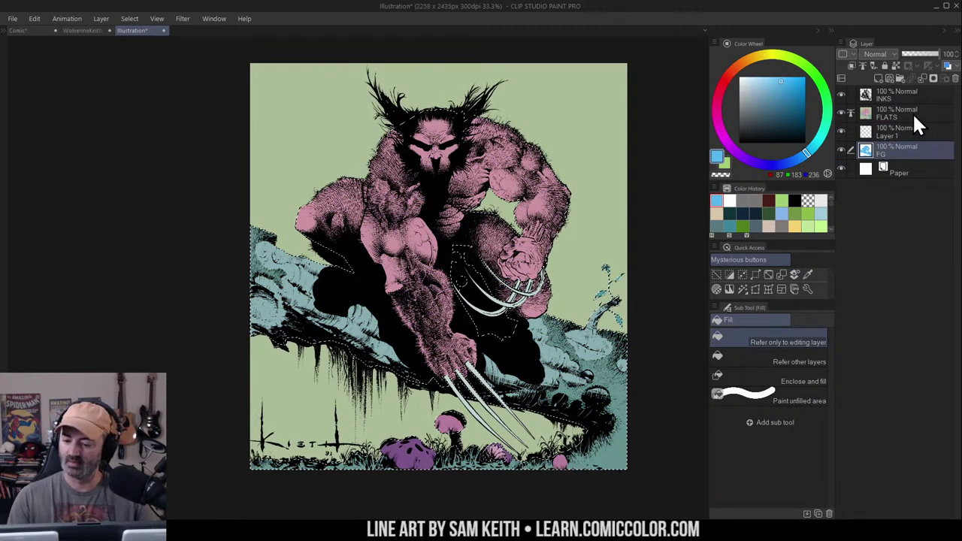
Drop the foreground selection and show only the FG layer
{"action": "key", "text": "m"}
{"action": "left_click", "coordinate": [639, 193]}
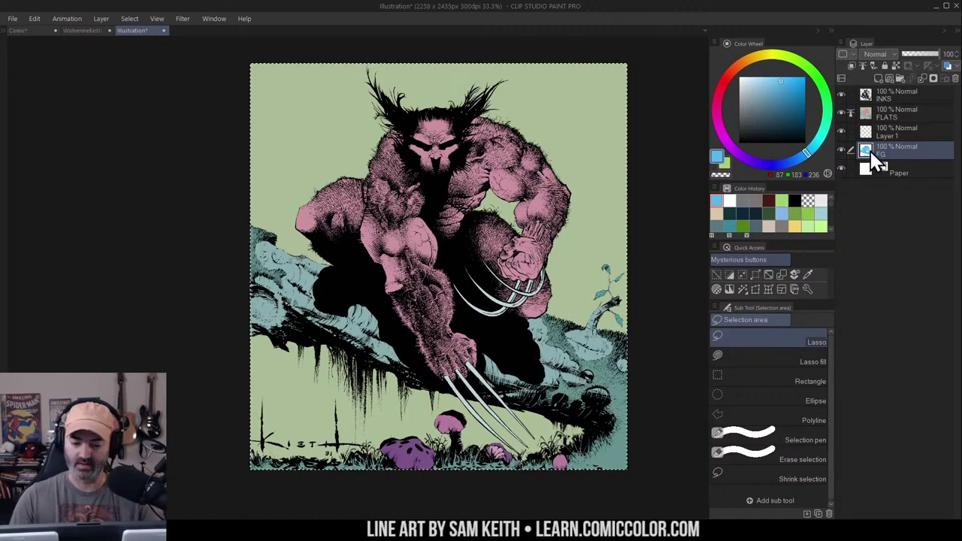
{"action": "left_click", "coordinate": [841, 148], "text": "alt"}
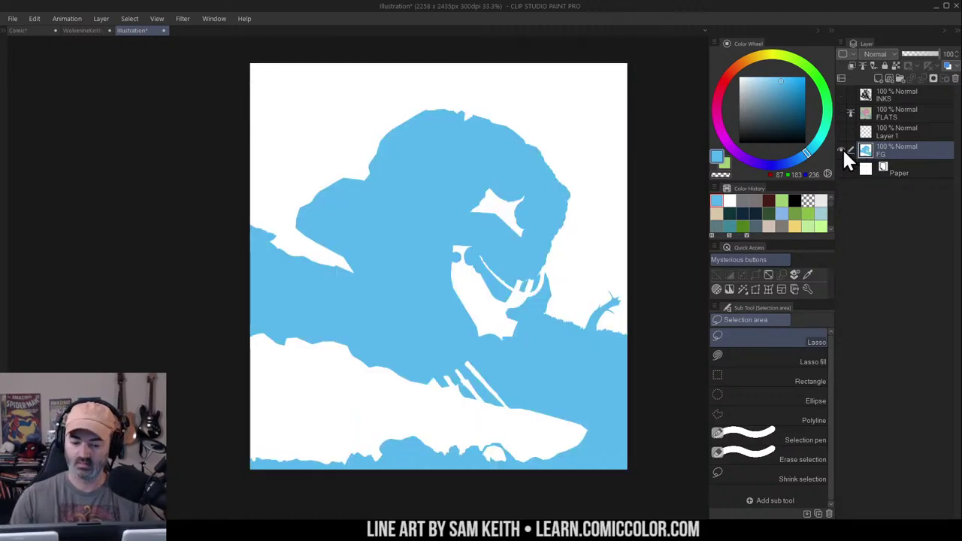
Remove the white area around the blue shape on the FG layer, then deselect and show all layers again
{"action": "key", "text": "w"}
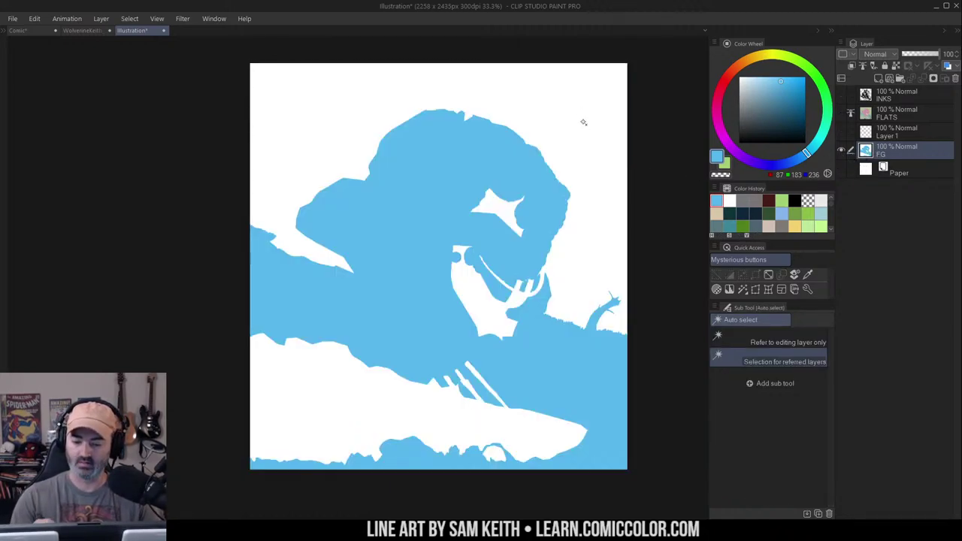
{"action": "left_click", "coordinate": [774, 342]}
{"action": "left_click", "coordinate": [593, 129]}
{"action": "left_click", "coordinate": [933, 78]}
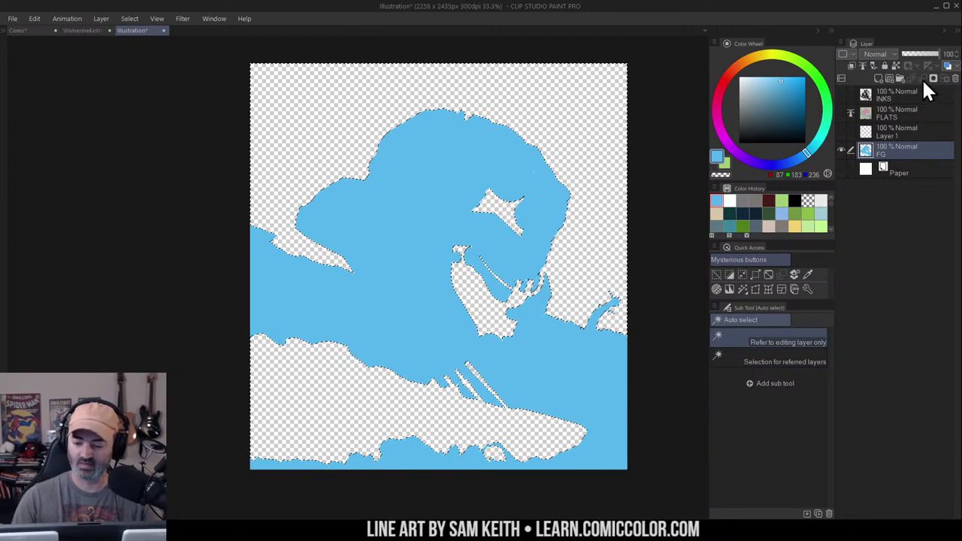
{"action": "left_click", "coordinate": [842, 149], "text": "alt"}
{"action": "key", "text": "ctrl+d"}
{"action": "key", "text": "m"}
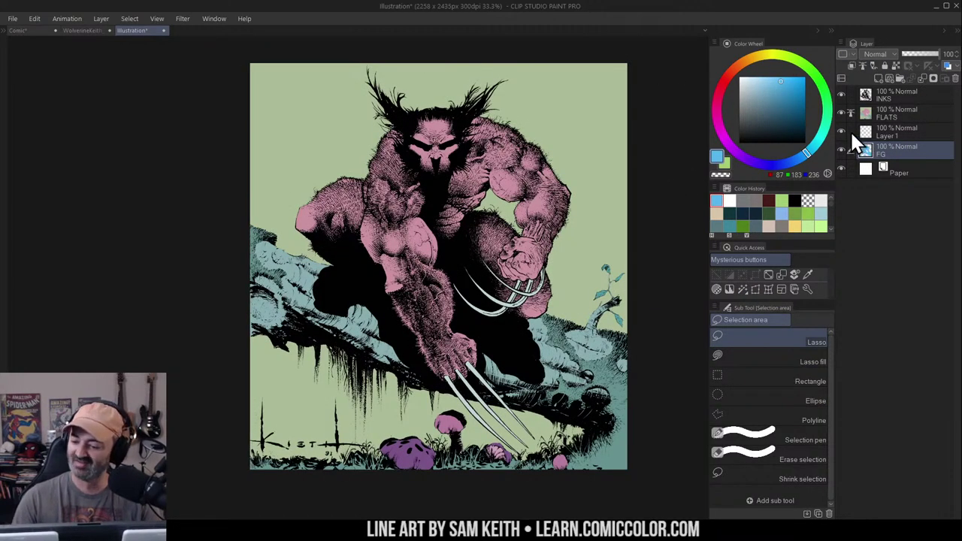
Add a new raster layer above FLATS and fill it with grey (RGB 122, 130, 134)
{"action": "left_click", "coordinate": [890, 113]}
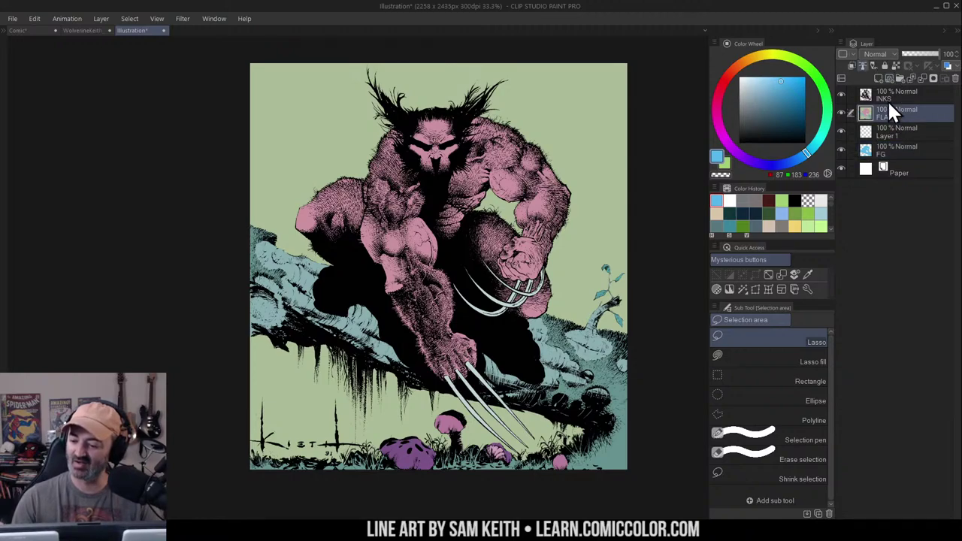
{"action": "left_click", "coordinate": [877, 78]}
{"action": "left_click", "coordinate": [745, 108]}
{"action": "key", "text": "g"}
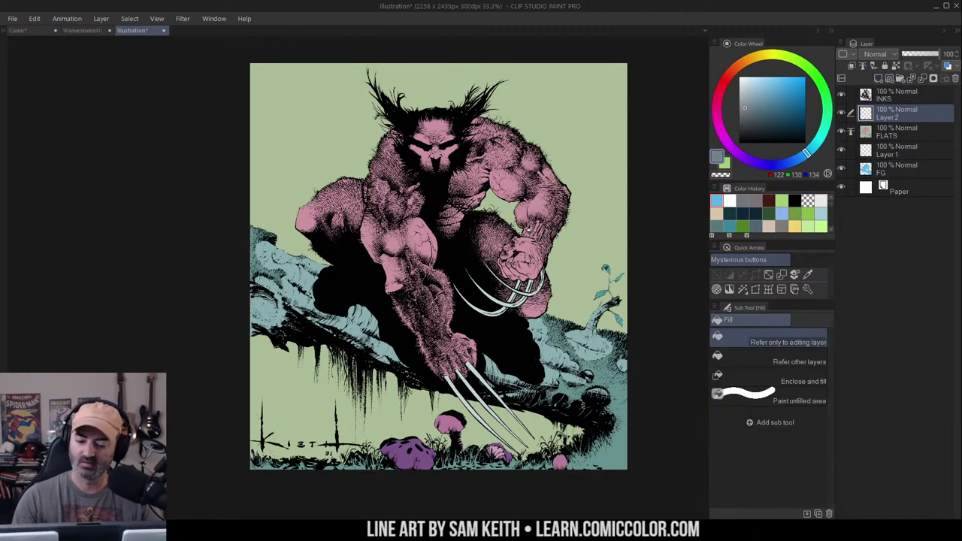
{"action": "left_click", "coordinate": [583, 245]}
{"action": "key", "text": "m"}
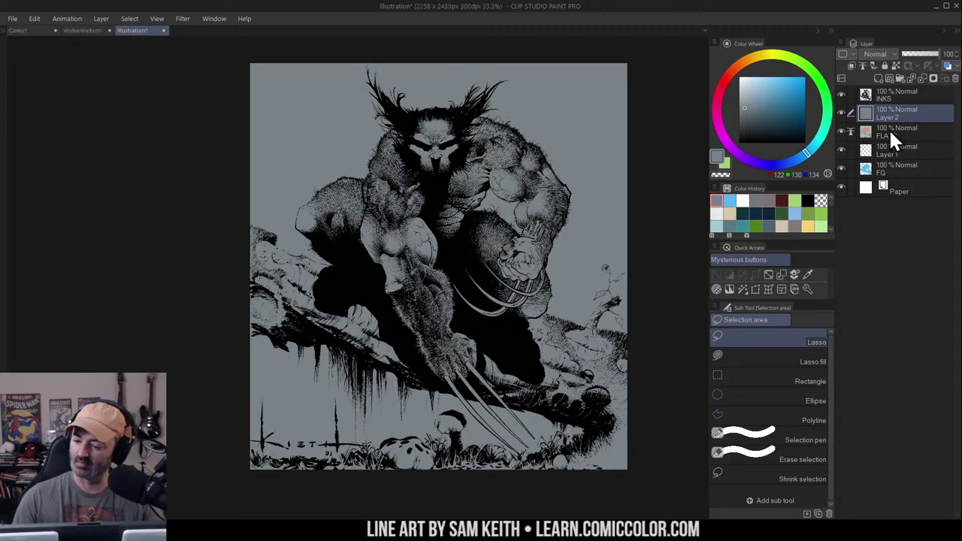
Delete the empty layer between FLATS and FG, and add a new raster layer above INKS
{"action": "right_click", "coordinate": [892, 152]}
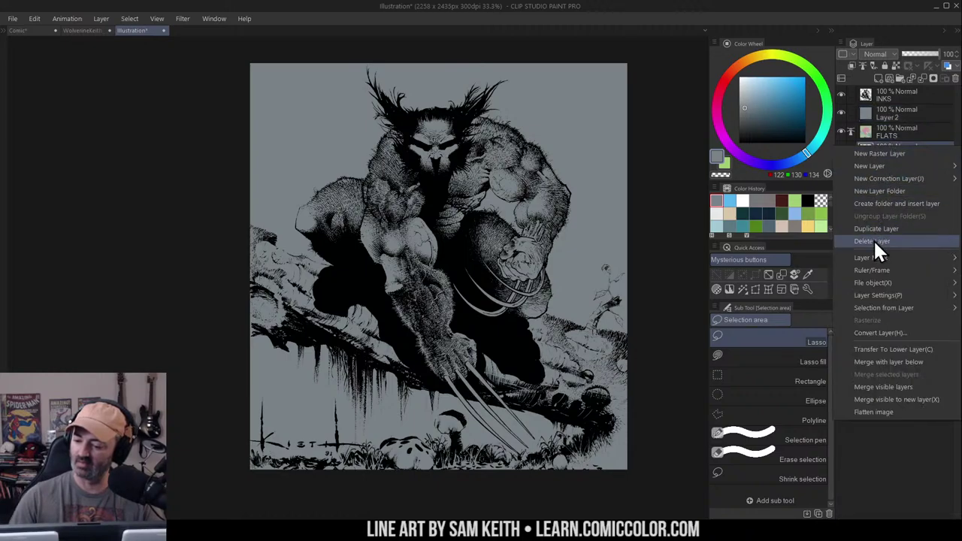
{"action": "left_click", "coordinate": [885, 240]}
{"action": "left_click", "coordinate": [890, 93]}
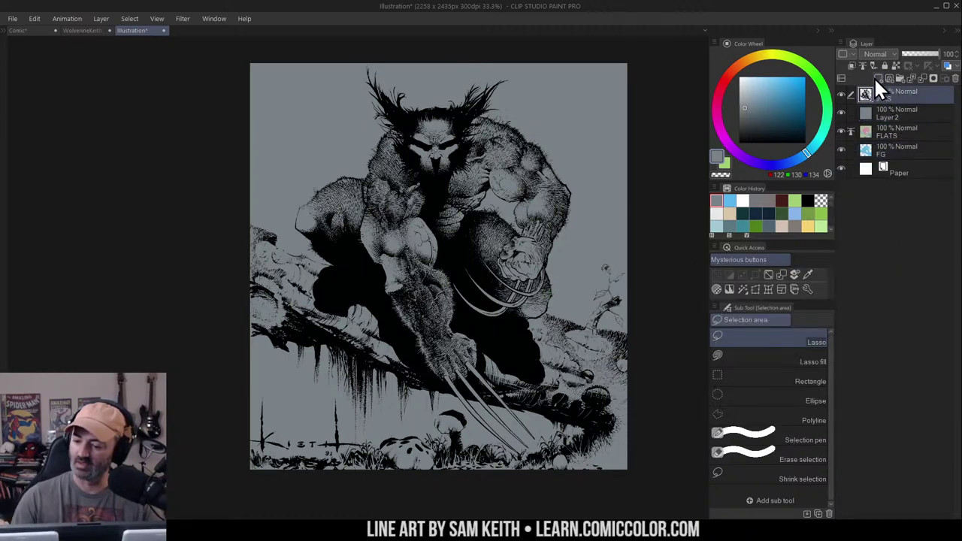
{"action": "left_click", "coordinate": [876, 78]}
{"action": "key", "text": "b"}
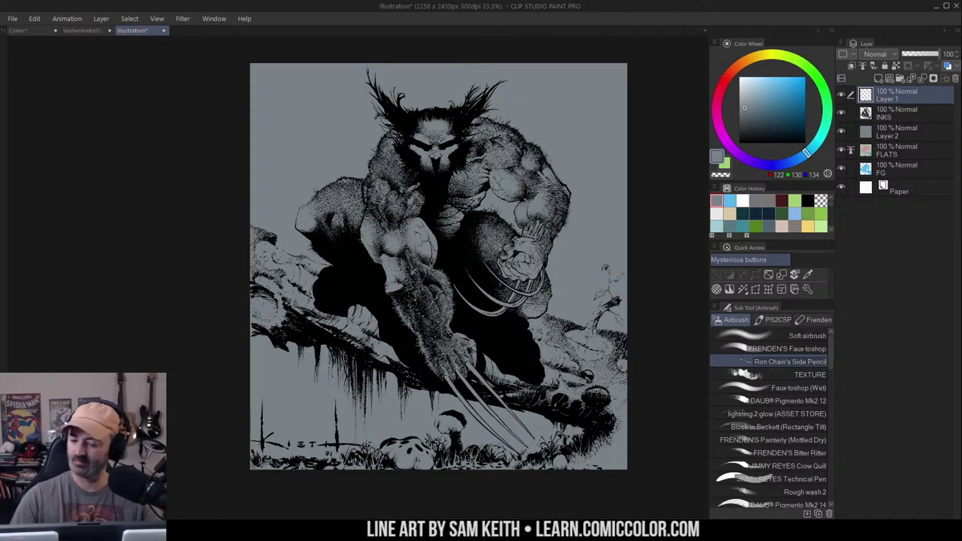
Fill the layer between INKS and FLATS with white (RGB 255, 255, 255)
{"action": "left_click", "coordinate": [885, 131]}
{"action": "left_click_drag", "start_coordinate": [745, 85], "coordinate": [738, 76]}
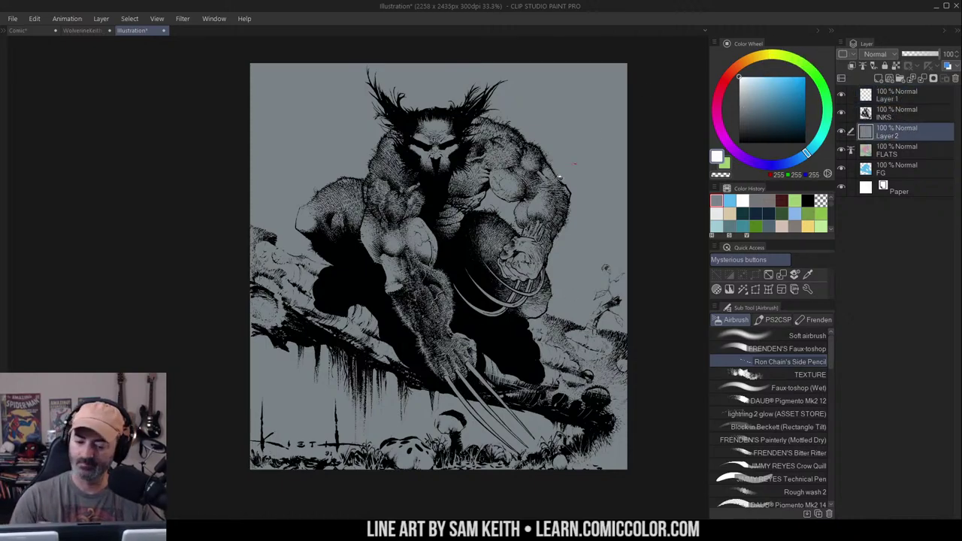
{"action": "key", "text": "g"}
{"action": "left_click", "coordinate": [618, 178]}
{"action": "key", "text": "m"}
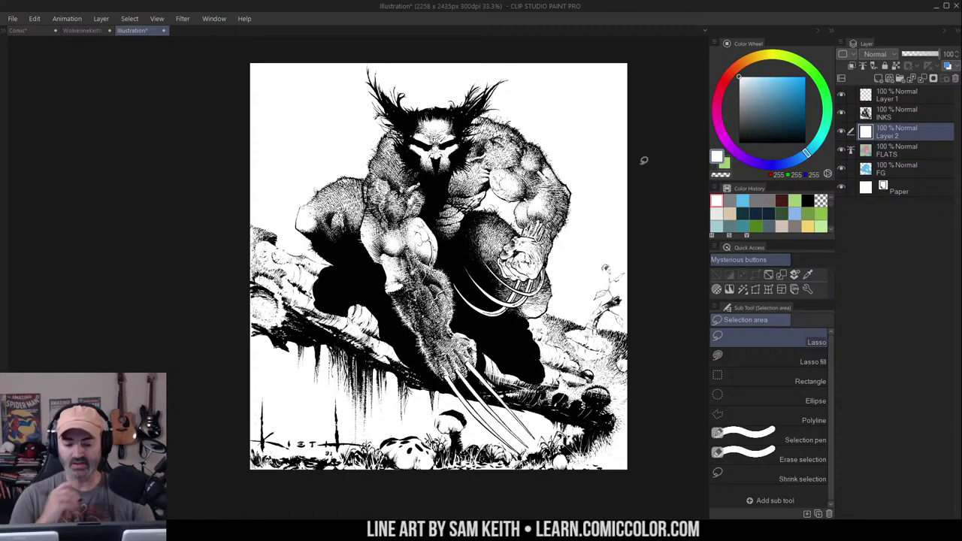
{"action": "key", "text": "w"}
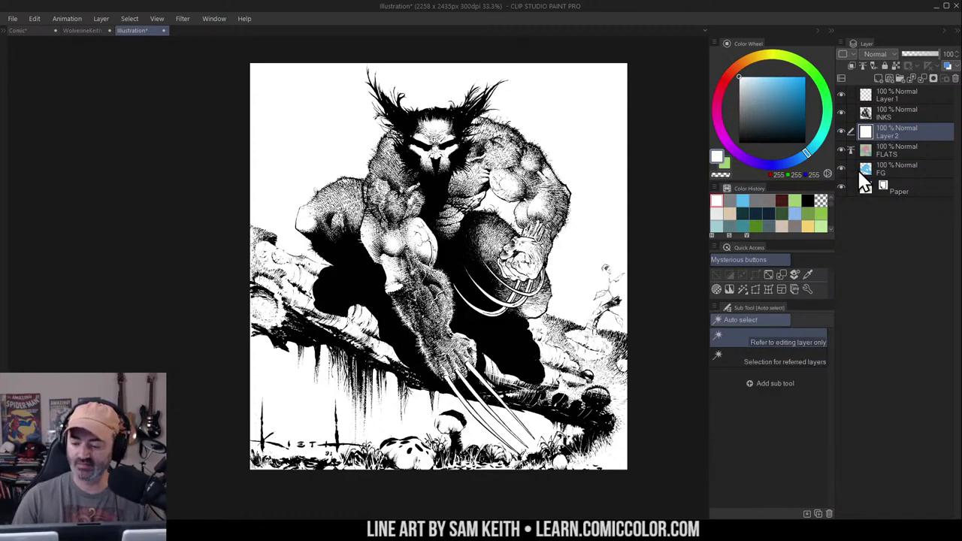
{"action": "key", "text": "m"}
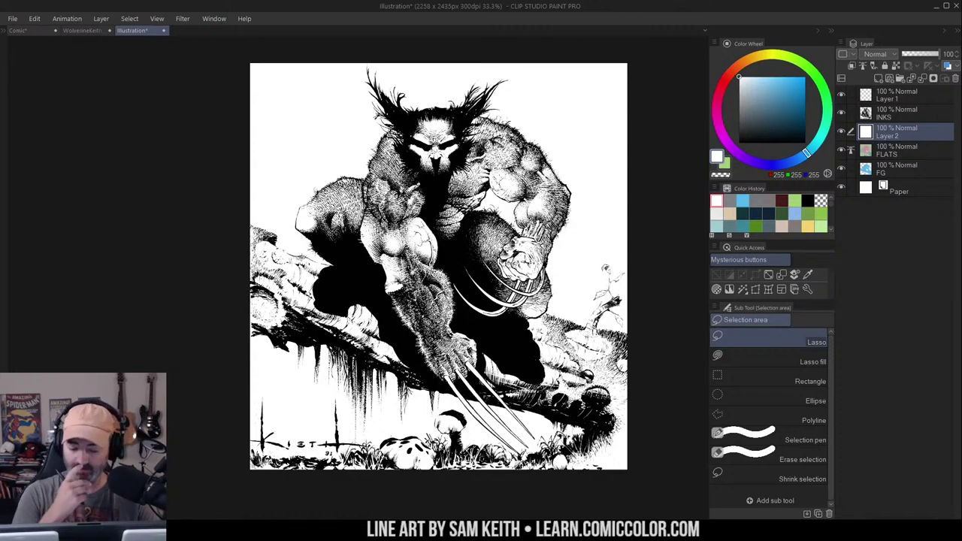
Activate the empty layer above INKS and choose bright green (RGB 137, 255, 61) with the FRENDEN'S Faux-toshop brush
{"action": "key", "text": "ctrl+space"}
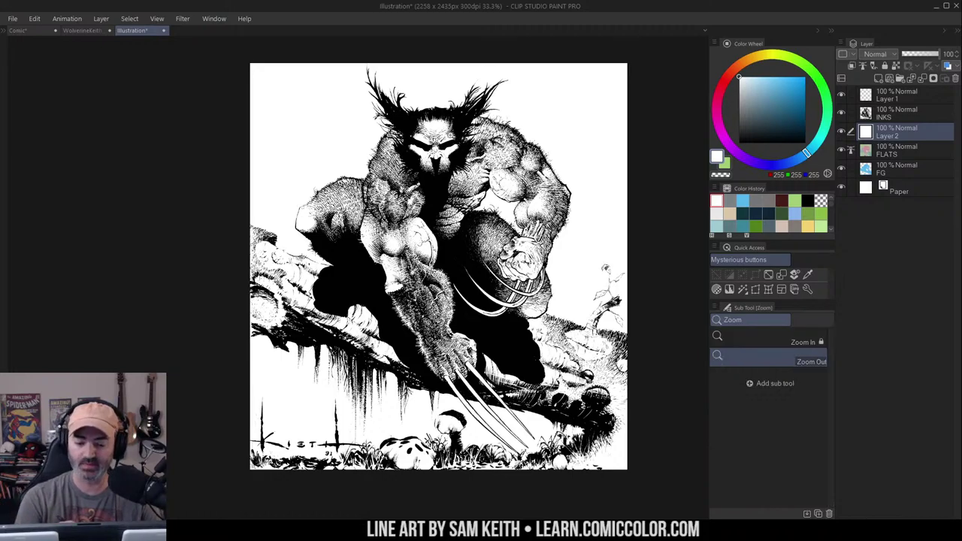
{"action": "left_click", "coordinate": [454, 137]}
{"action": "left_click_drag", "start_coordinate": [454, 137], "coordinate": [487, 150]}
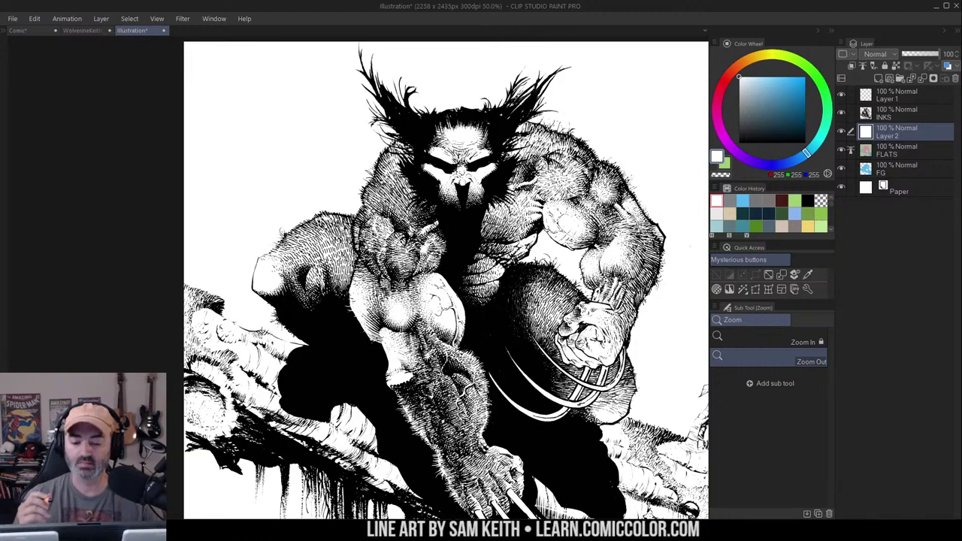
{"action": "left_click_drag", "start_coordinate": [620, 242], "coordinate": [577, 238]}
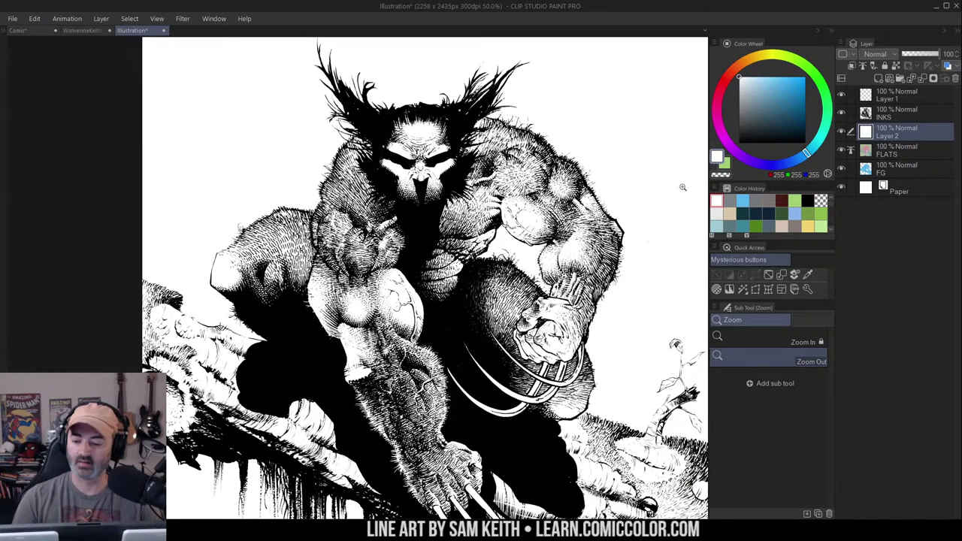
{"action": "left_click", "coordinate": [881, 98]}
{"action": "left_click", "coordinate": [806, 67]}
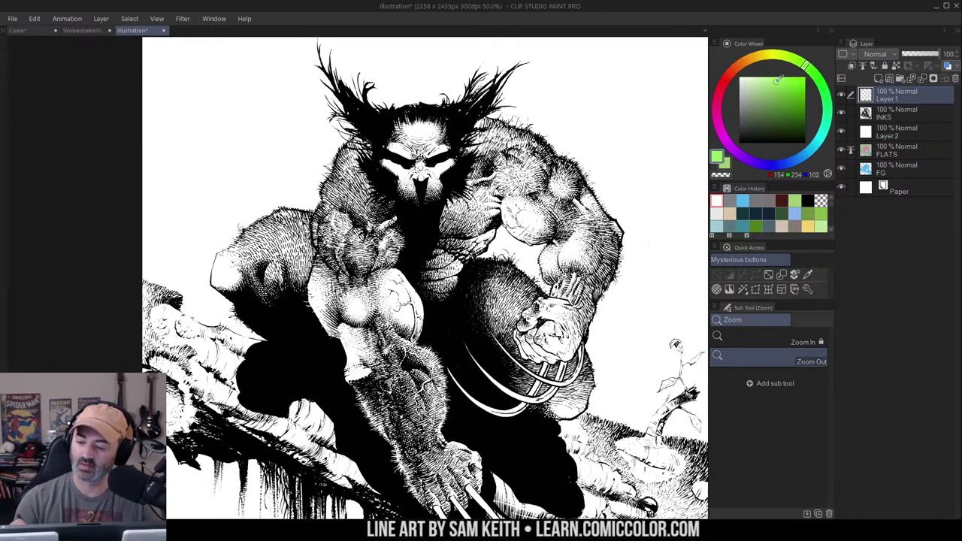
{"action": "left_click", "coordinate": [789, 76]}
{"action": "key", "text": "b"}
{"action": "left_click", "coordinate": [808, 351]}
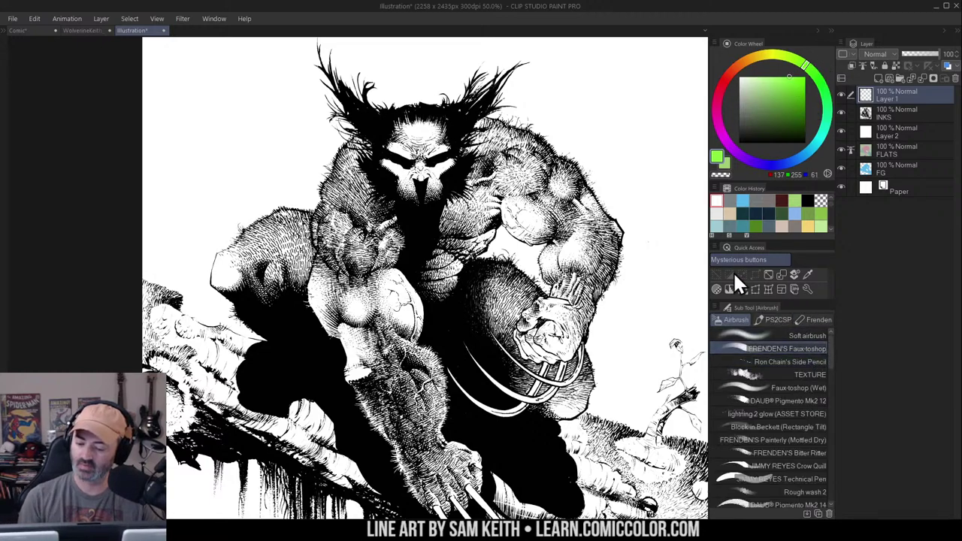
Test a green stroke across the raised arm, undo it, and set the brush color to dark red (RGB 155, 39, 23)
{"action": "mouse_move", "coordinate": [633, 103]}
{"action": "left_mouse_down"}
{"action": "mouse_move", "coordinate": [526, 193]}
{"action": "mouse_move", "coordinate": [513, 289]}
{"action": "left_mouse_up"}
{"action": "key", "text": "ctrl+z"}
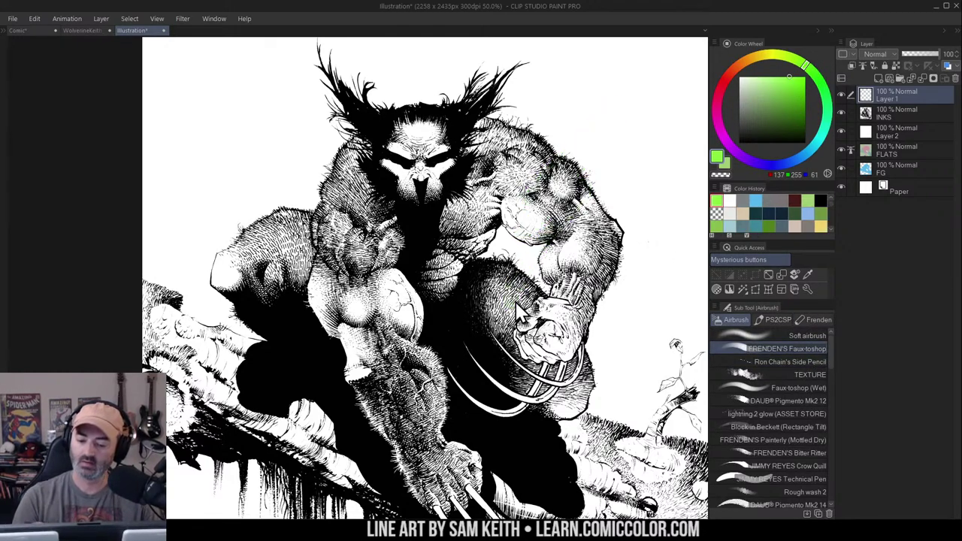
{"action": "left_click", "coordinate": [727, 76]}
{"action": "left_click", "coordinate": [795, 102]}
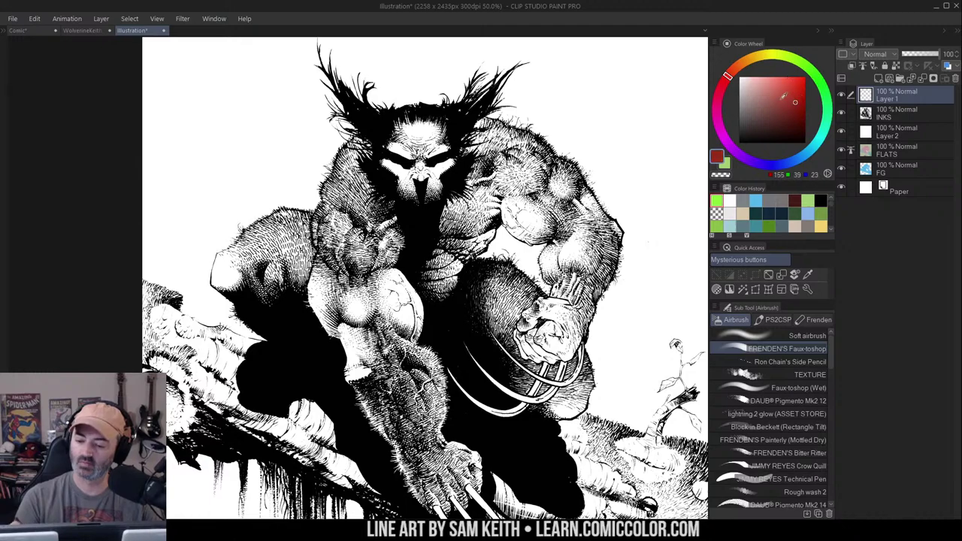
Try dark red brush strokes across the arm and along the figure's upper outline, undoing each one
{"action": "mouse_move", "coordinate": [636, 107]}
{"action": "left_mouse_down"}
{"action": "mouse_move", "coordinate": [462, 220]}
{"action": "mouse_move", "coordinate": [481, 279]}
{"action": "left_mouse_up"}
{"action": "key", "text": "ctrl+z"}
{"action": "key", "text": "alt+space"}
{"action": "left_click", "coordinate": [538, 187]}
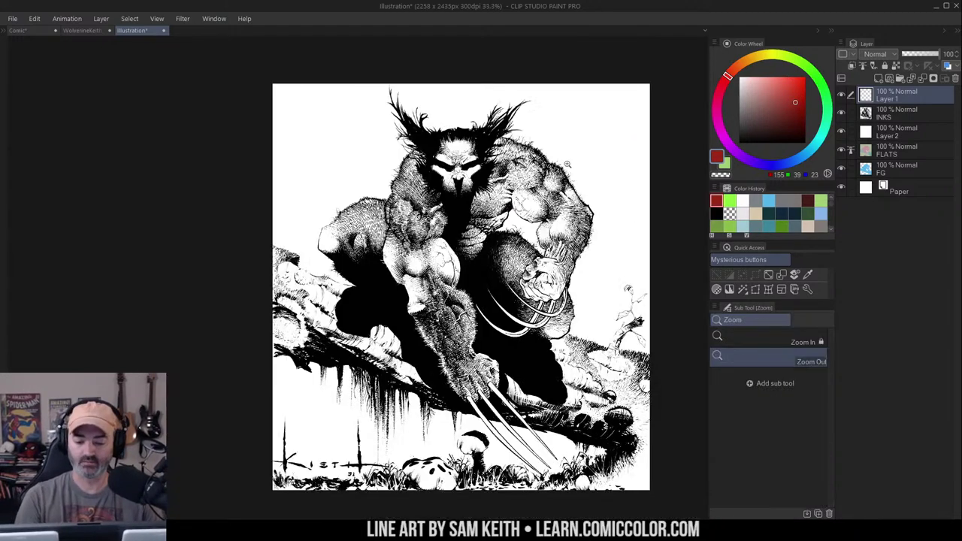
{"action": "left_click_drag", "start_coordinate": [538, 186], "coordinate": [525, 197]}
{"action": "key", "text": "b"}
{"action": "mouse_move", "coordinate": [304, 259]}
{"action": "left_mouse_down"}
{"action": "mouse_move", "coordinate": [325, 223]}
{"action": "mouse_move", "coordinate": [369, 208]}
{"action": "mouse_move", "coordinate": [396, 164]}
{"action": "mouse_move", "coordinate": [384, 122]}
{"action": "mouse_move", "coordinate": [403, 141]}
{"action": "mouse_move", "coordinate": [450, 142]}
{"action": "mouse_move", "coordinate": [510, 111]}
{"action": "mouse_move", "coordinate": [489, 141]}
{"action": "mouse_move", "coordinate": [567, 197]}
{"action": "mouse_move", "coordinate": [564, 281]}
{"action": "left_mouse_up"}
{"action": "key", "text": "ctrl+z"}
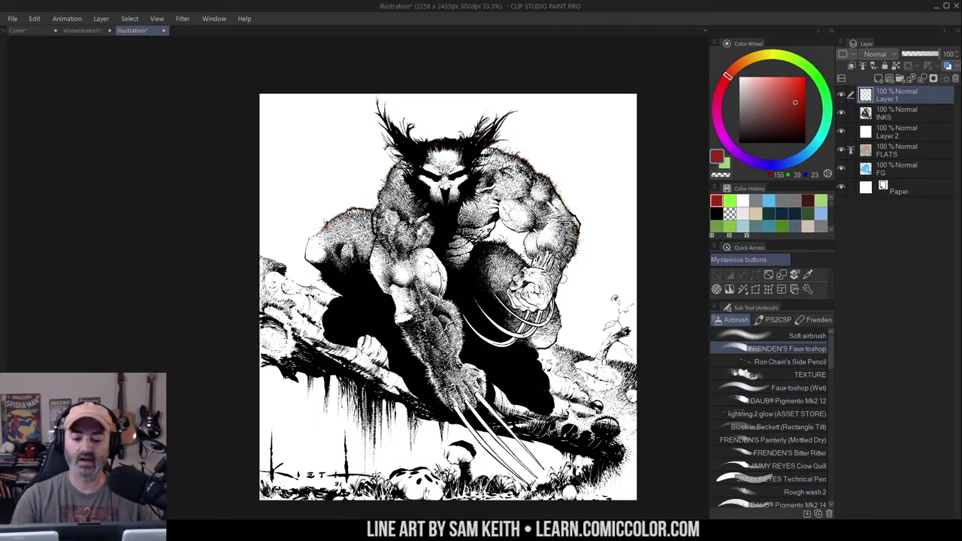
Activate the white layer between INKS and FLATS and select its entire white area with Auto select
{"action": "key", "text": "ctrl+space"}
{"action": "left_click", "coordinate": [484, 198]}
{"action": "left_click", "coordinate": [484, 198]}
{"action": "left_click_drag", "start_coordinate": [484, 197], "coordinate": [535, 230]}
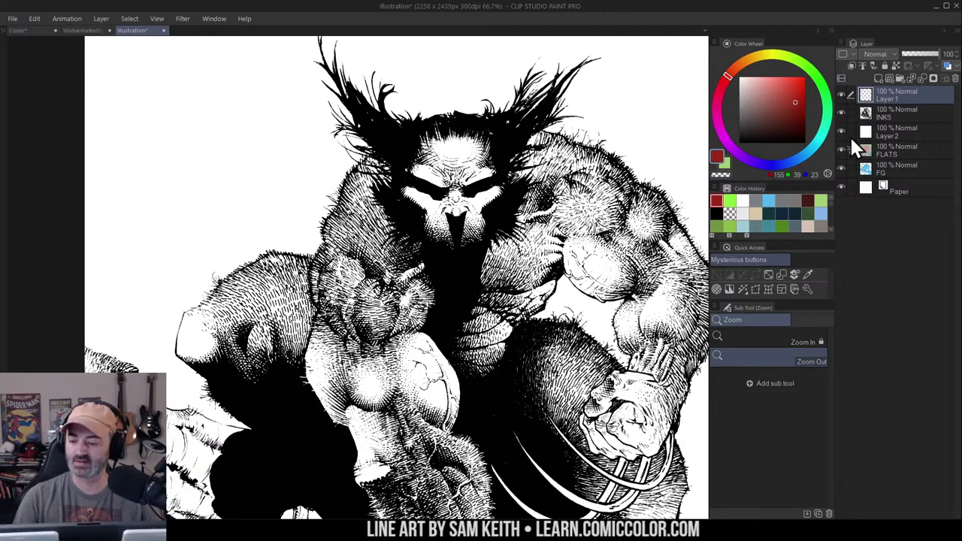
{"action": "left_click", "coordinate": [872, 168]}
{"action": "key", "text": "w"}
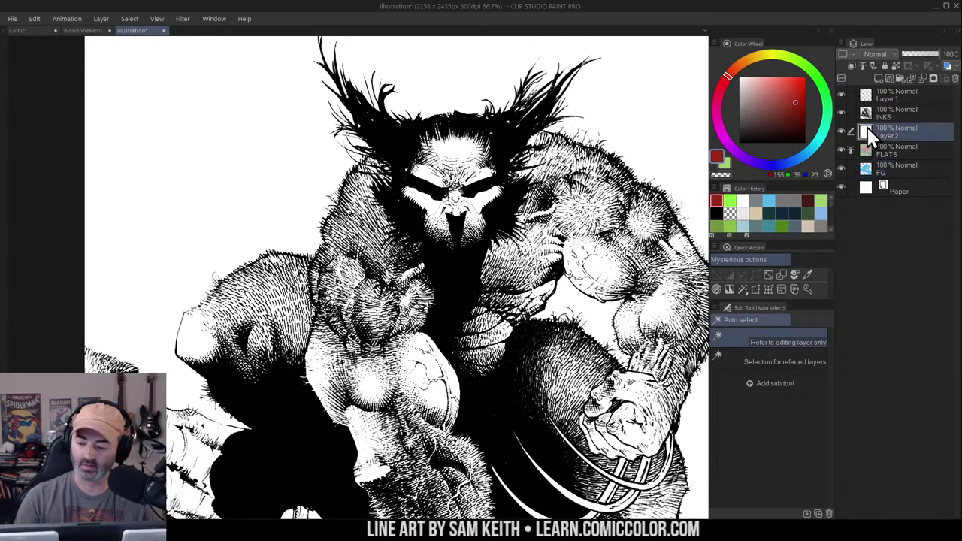
{"action": "left_click", "coordinate": [875, 134]}
{"action": "left_click", "coordinate": [527, 243]}
{"action": "key", "text": "alt+space"}
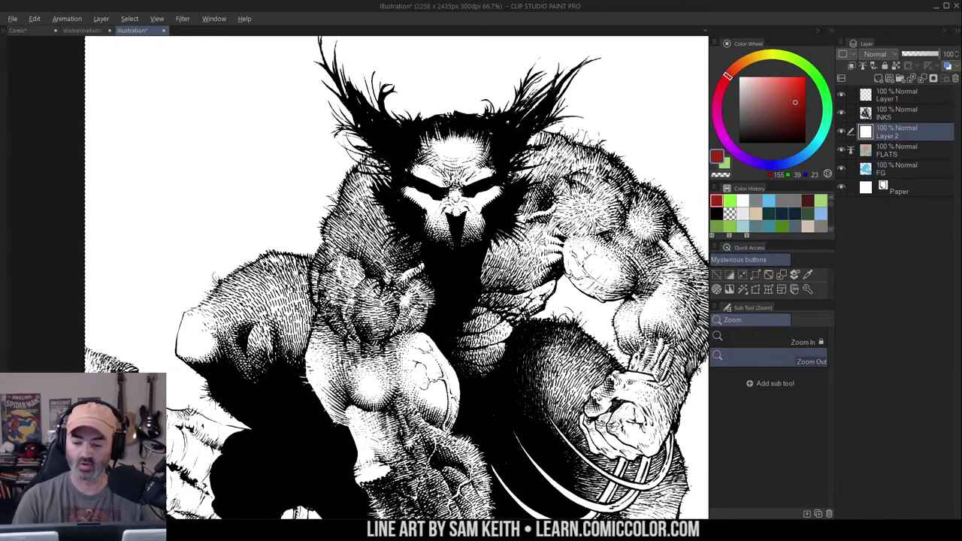
Select the FG layer's foreground shapes and try darkening them on the white layer with a Luminosity of -52
{"action": "left_click", "coordinate": [881, 163]}
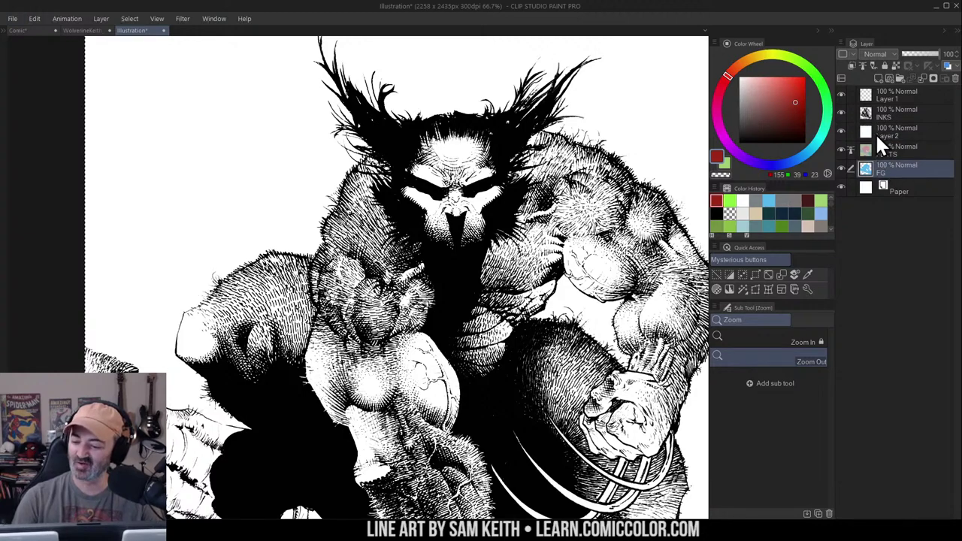
{"action": "key", "text": "ctrl+minus"}
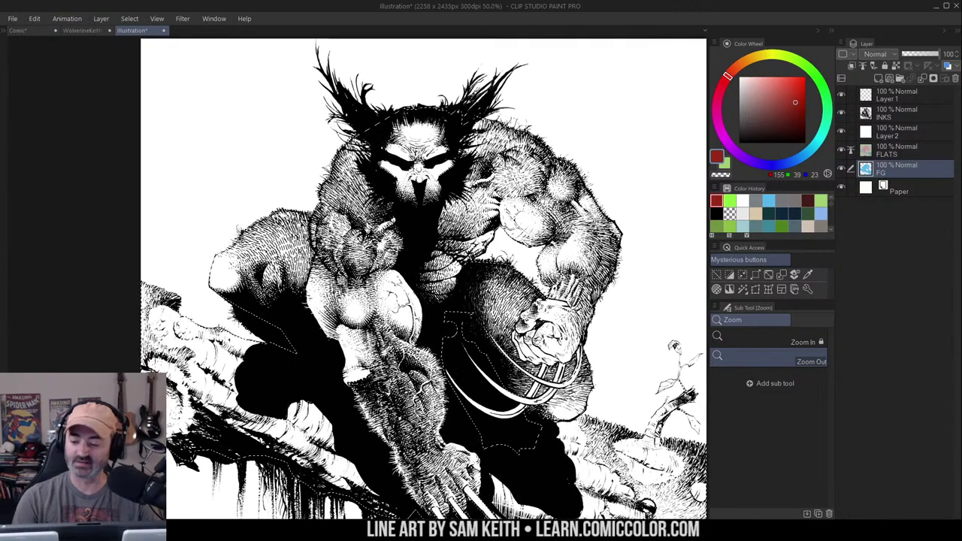
{"action": "left_click", "coordinate": [872, 132]}
{"action": "key", "text": "ctrl+u"}
{"action": "left_click_drag", "start_coordinate": [703, 213], "coordinate": [652, 226]}
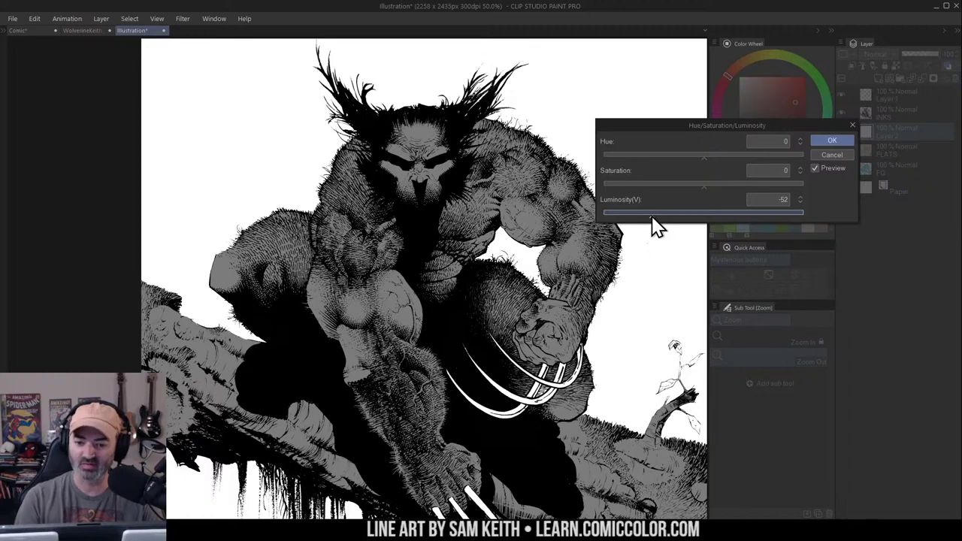
{"action": "left_click", "coordinate": [832, 154]}
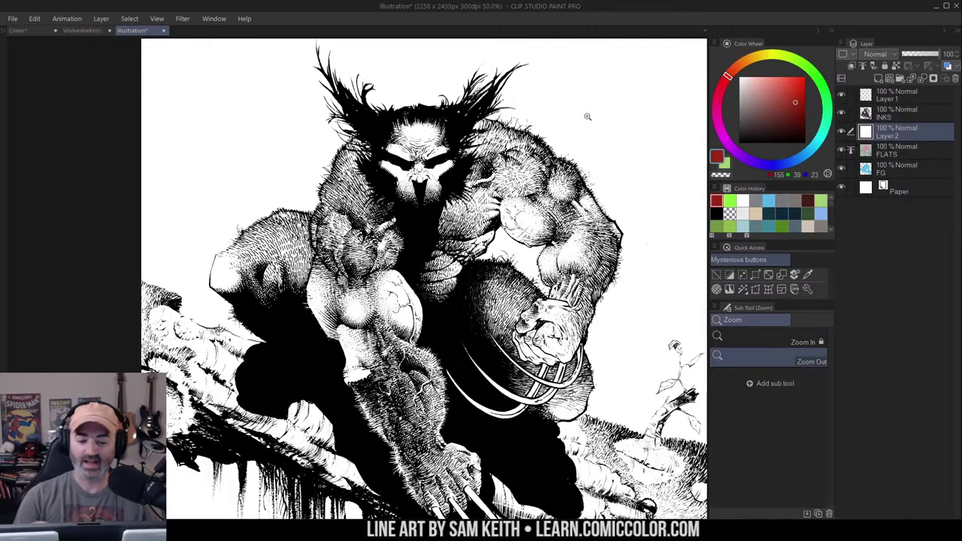
Try freehand Lasso outlines across the figure's shoulders and around the hair, clearing each selection
{"action": "left_click", "coordinate": [444, 120]}
{"action": "left_click_drag", "start_coordinate": [444, 120], "coordinate": [505, 195]}
{"action": "left_click", "coordinate": [537, 206]}
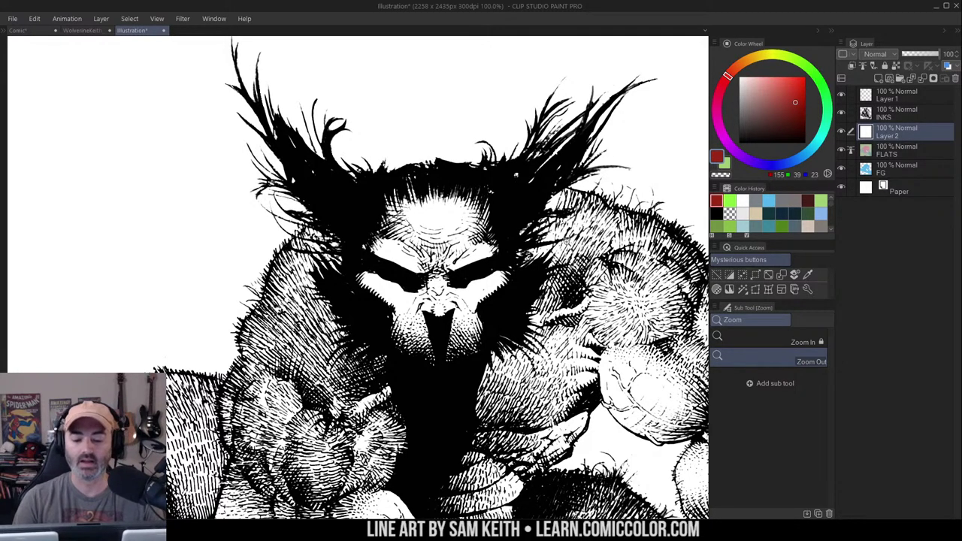
{"action": "double_click", "coordinate": [700, 242]}
{"action": "left_click_drag", "start_coordinate": [700, 242], "coordinate": [550, 206]}
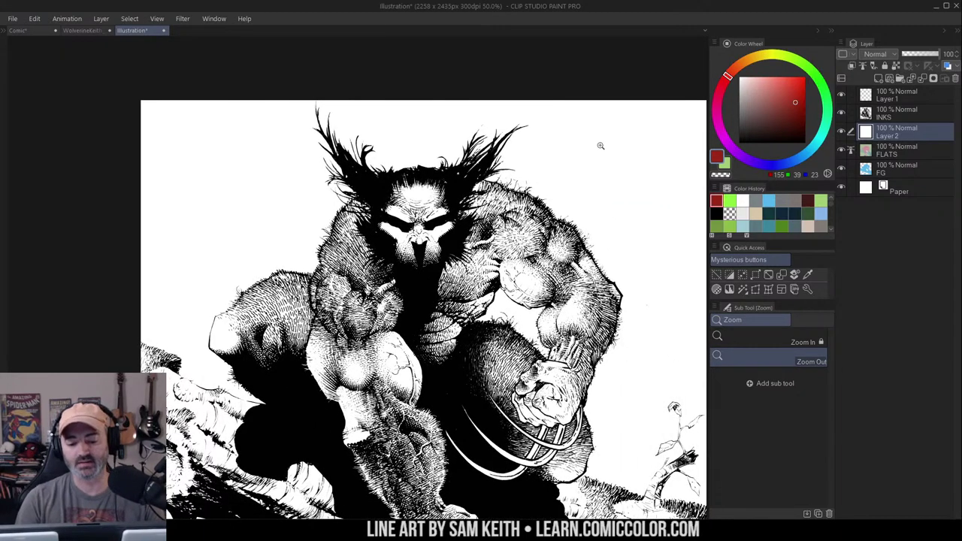
{"action": "key", "text": "m"}
{"action": "mouse_move", "coordinate": [251, 269]}
{"action": "left_mouse_down"}
{"action": "mouse_move", "coordinate": [289, 265]}
{"action": "mouse_move", "coordinate": [356, 193]}
{"action": "mouse_move", "coordinate": [422, 185]}
{"action": "mouse_move", "coordinate": [586, 224]}
{"action": "mouse_move", "coordinate": [624, 322]}
{"action": "left_mouse_up"}
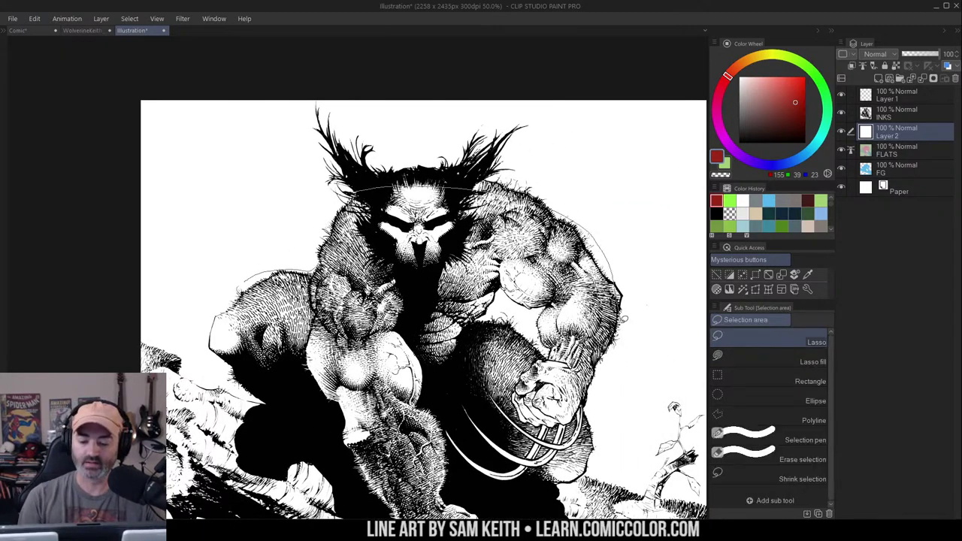
{"action": "key", "text": "ctrl+d"}
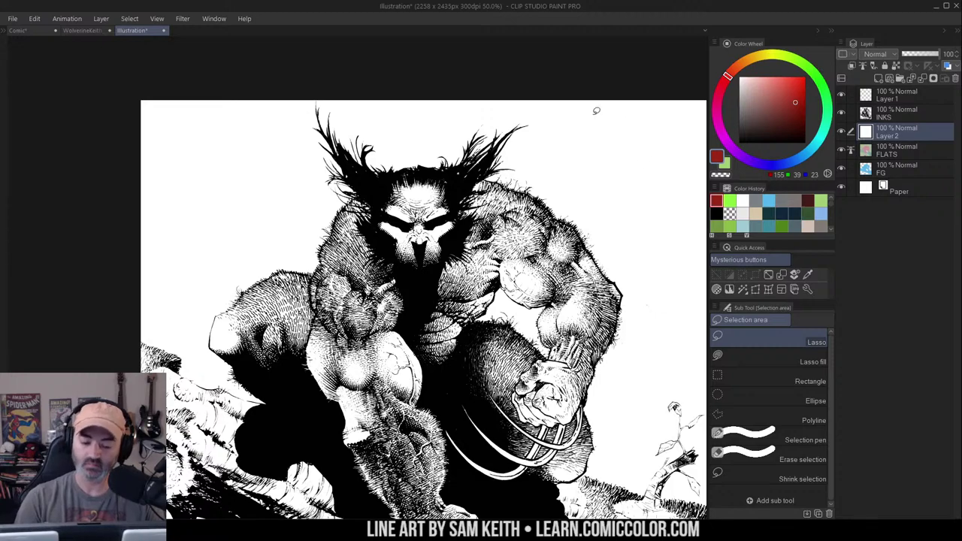
{"action": "mouse_move", "coordinate": [351, 161]}
{"action": "left_mouse_down"}
{"action": "mouse_move", "coordinate": [357, 185]}
{"action": "mouse_move", "coordinate": [364, 171]}
{"action": "mouse_move", "coordinate": [454, 170]}
{"action": "mouse_move", "coordinate": [524, 120]}
{"action": "mouse_move", "coordinate": [466, 209]}
{"action": "left_mouse_up"}
{"action": "key", "text": "ctrl+d"}
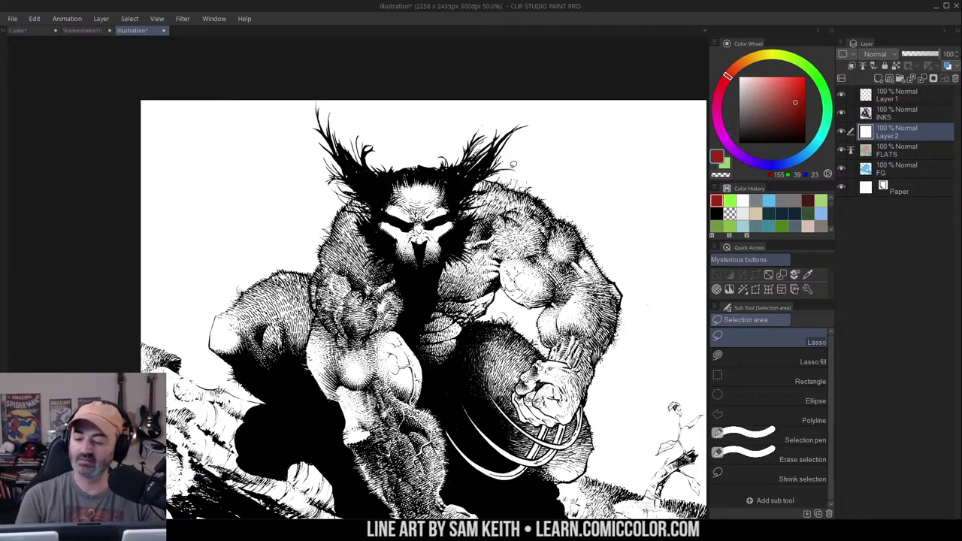
Select the whole white layer with Auto select and try darkening it with a Luminosity of -69
{"action": "key", "text": "w"}
{"action": "left_click", "coordinate": [532, 166]}
{"action": "key", "text": "ctrl+d"}
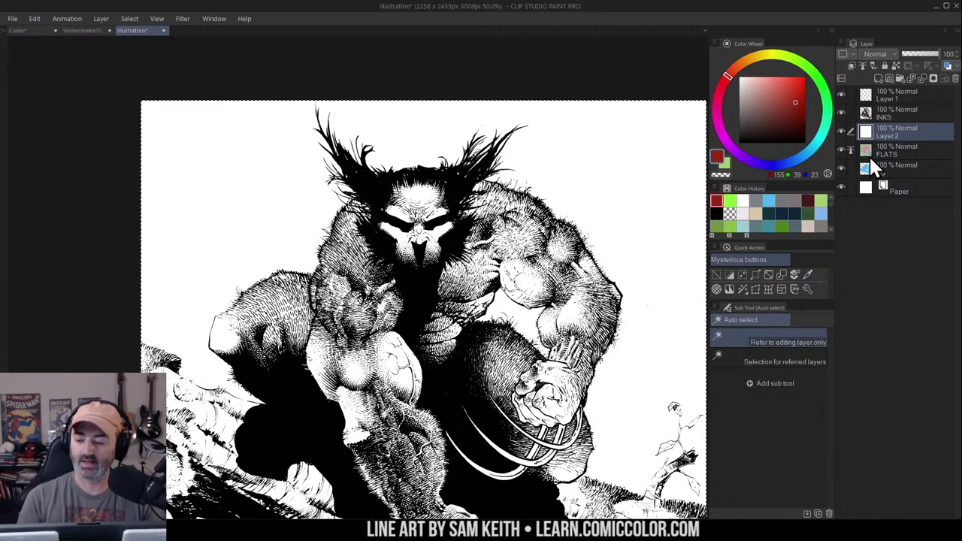
{"action": "key", "text": "ctrl+u"}
{"action": "mouse_move", "coordinate": [645, 212]}
{"action": "left_mouse_down"}
{"action": "mouse_move", "coordinate": [630, 218]}
{"action": "mouse_move", "coordinate": [637, 223]}
{"action": "left_mouse_up"}
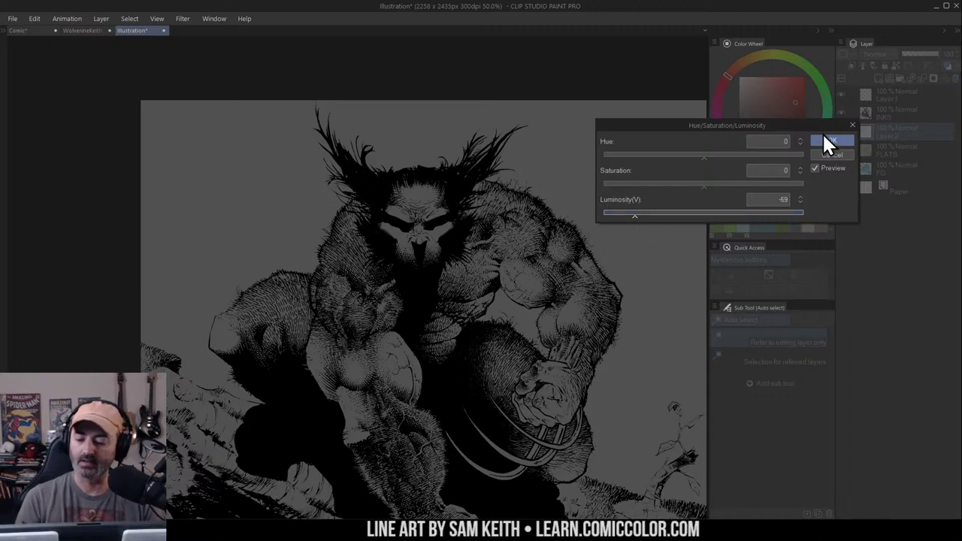
{"action": "left_click", "coordinate": [829, 154]}
Try a freehand Lasso selection around the dripping moss under the log and clear it
{"action": "key", "text": "m"}
{"action": "left_click_drag", "start_coordinate": [526, 301], "coordinate": [555, 121]}
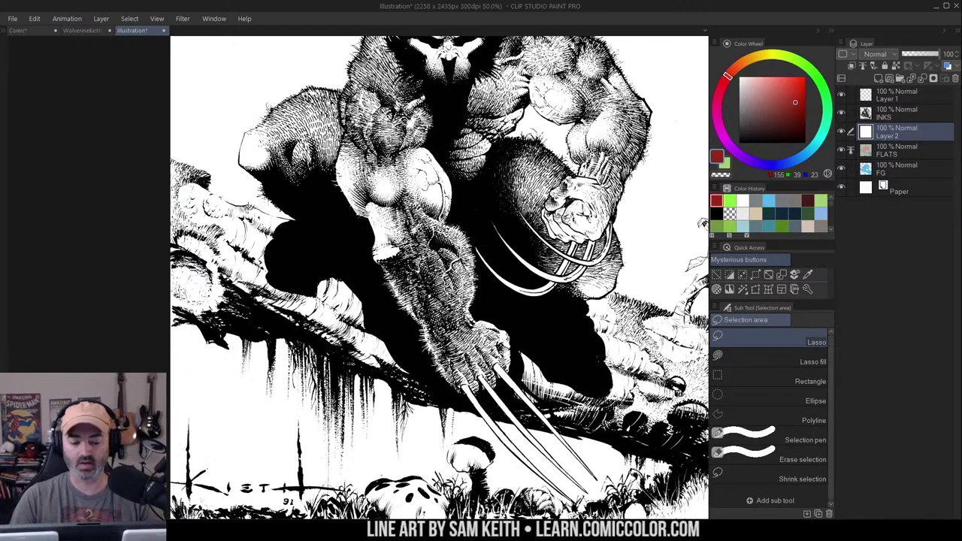
{"action": "scroll", "coordinate": [436, 278], "scroll_direction": "down", "scroll_amount": 3}
{"action": "left_click_drag", "start_coordinate": [480, 243], "coordinate": [548, 219]}
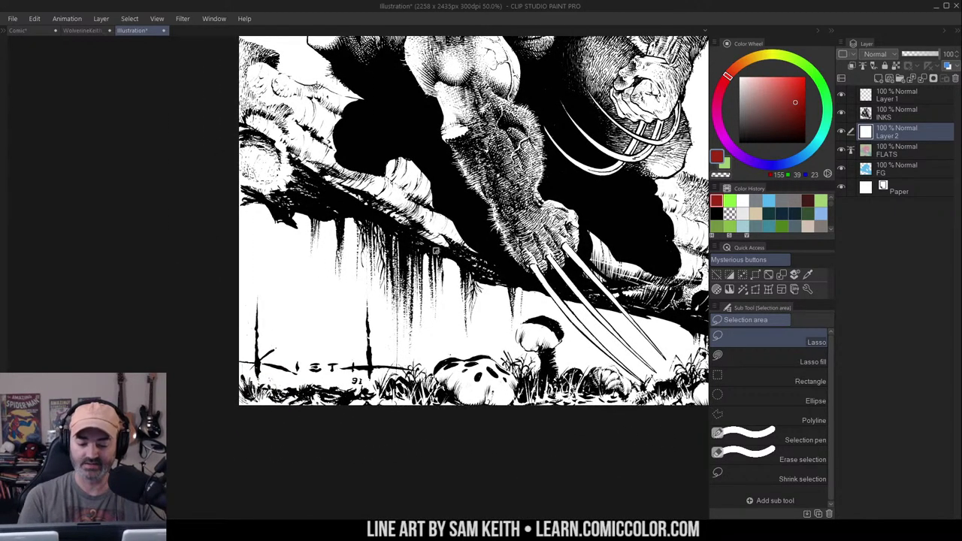
{"action": "mouse_move", "coordinate": [308, 202]}
{"action": "left_mouse_down"}
{"action": "mouse_move", "coordinate": [507, 254]}
{"action": "mouse_move", "coordinate": [553, 290]}
{"action": "mouse_move", "coordinate": [486, 343]}
{"action": "mouse_move", "coordinate": [422, 354]}
{"action": "mouse_move", "coordinate": [363, 307]}
{"action": "mouse_move", "coordinate": [263, 270]}
{"action": "left_mouse_up"}
{"action": "key", "text": "ctrl+d"}
{"action": "key", "text": "ctrl+space"}
{"action": "left_click", "coordinate": [433, 292]}
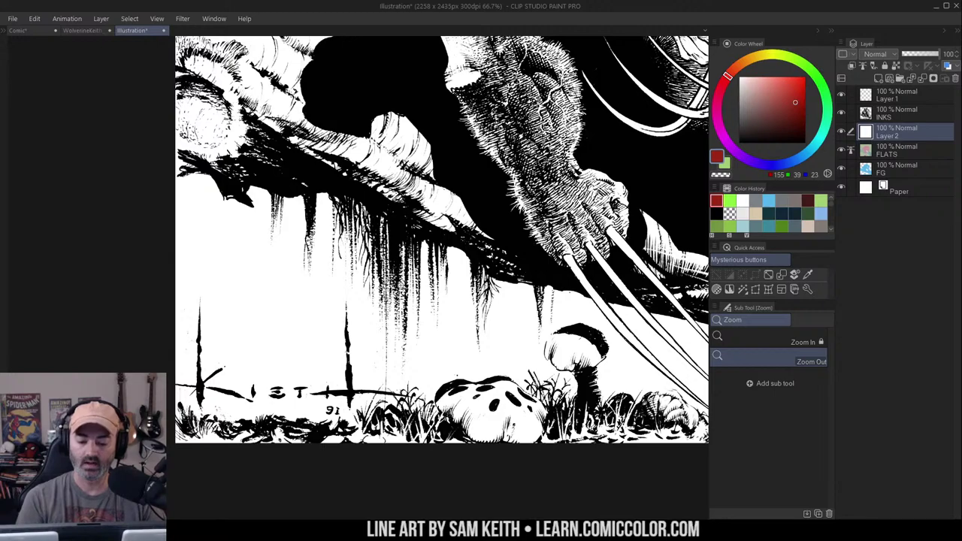
Select only the background outside the FG shapes and try darkening it with a Luminosity of -62
{"action": "key", "text": "w"}
{"action": "left_click", "coordinate": [462, 278], "text": "alt"}
{"action": "left_click_drag", "start_coordinate": [462, 277], "coordinate": [384, 285]}
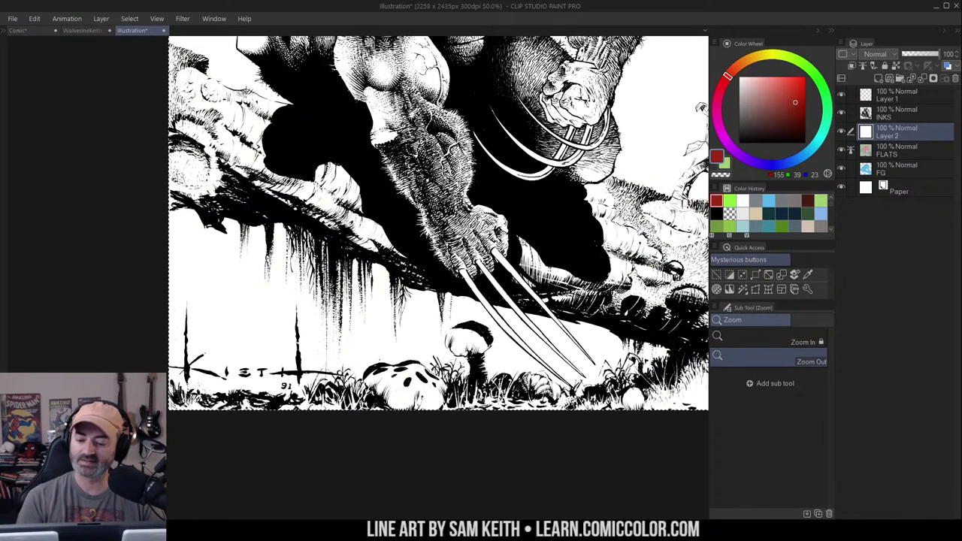
{"action": "left_click", "coordinate": [867, 170], "text": "ctrl"}
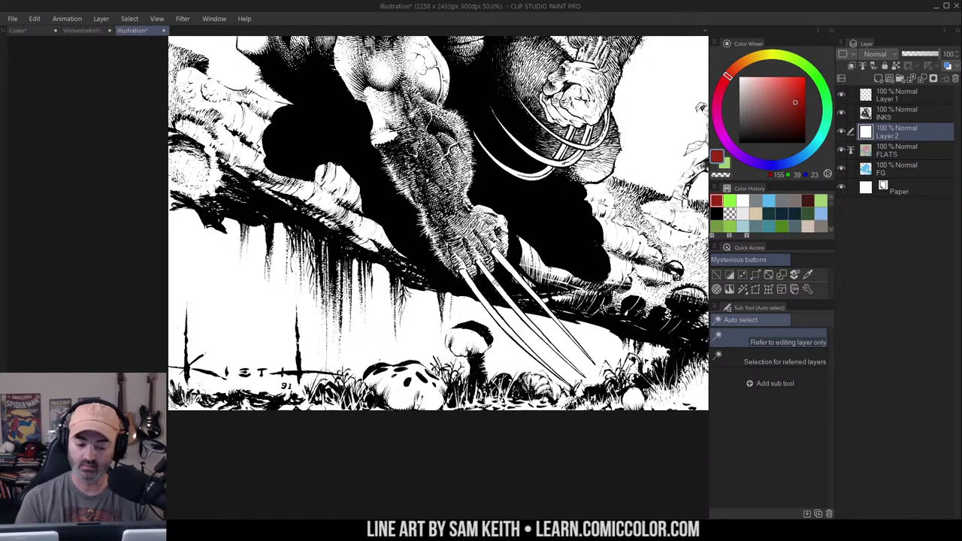
{"action": "key", "text": "ctrl+u"}
{"action": "left_click_drag", "start_coordinate": [704, 216], "coordinate": [644, 242]}
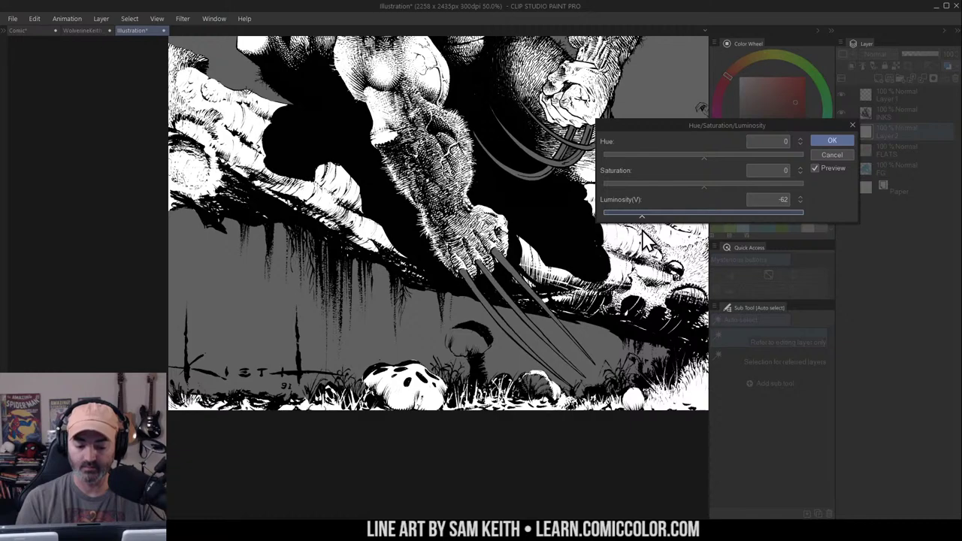
{"action": "left_click", "coordinate": [836, 155]}
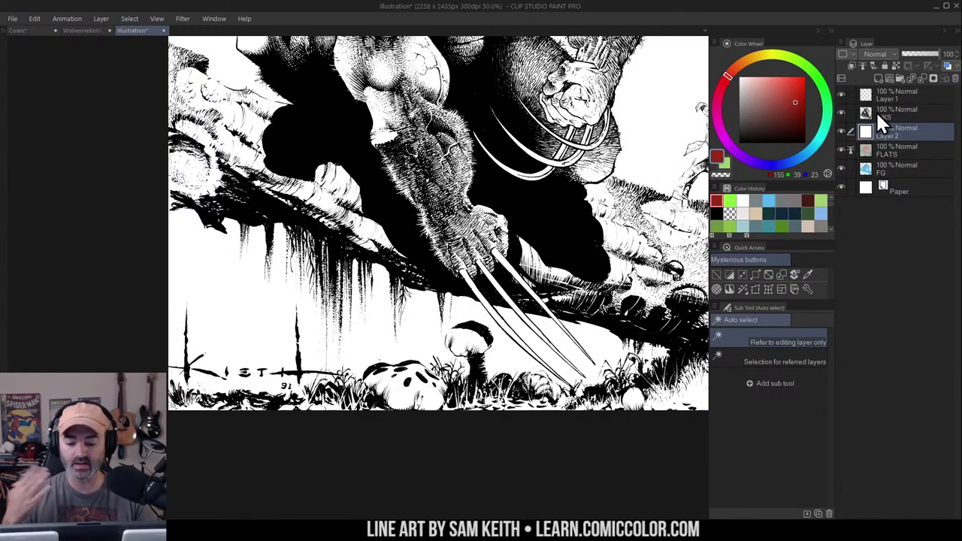
Select the foreground shapes and darken them to grey on the white layer with a Luminosity of -42
{"action": "key", "text": "alt+space"}
{"action": "left_click_drag", "start_coordinate": [611, 134], "coordinate": [591, 264]}
{"action": "left_click", "coordinate": [587, 217]}
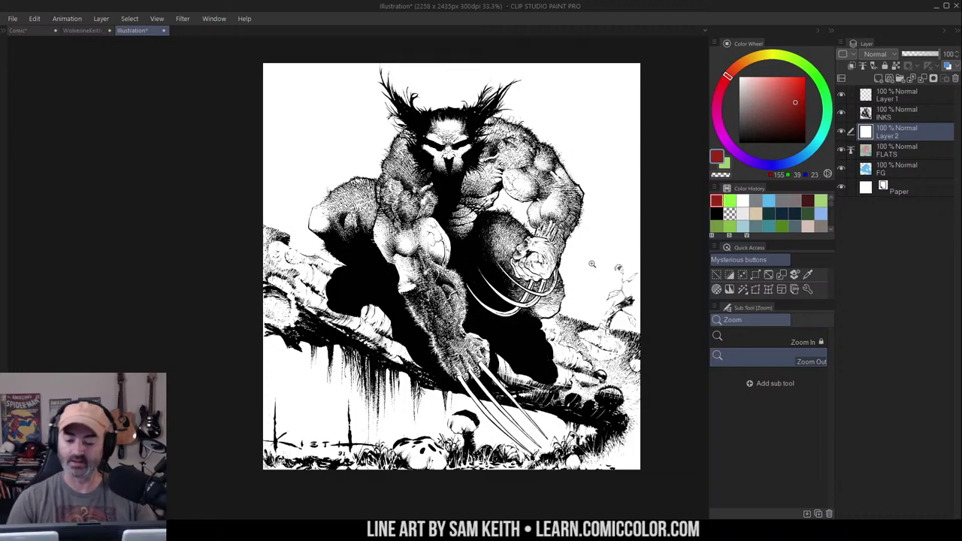
{"action": "key", "text": "w"}
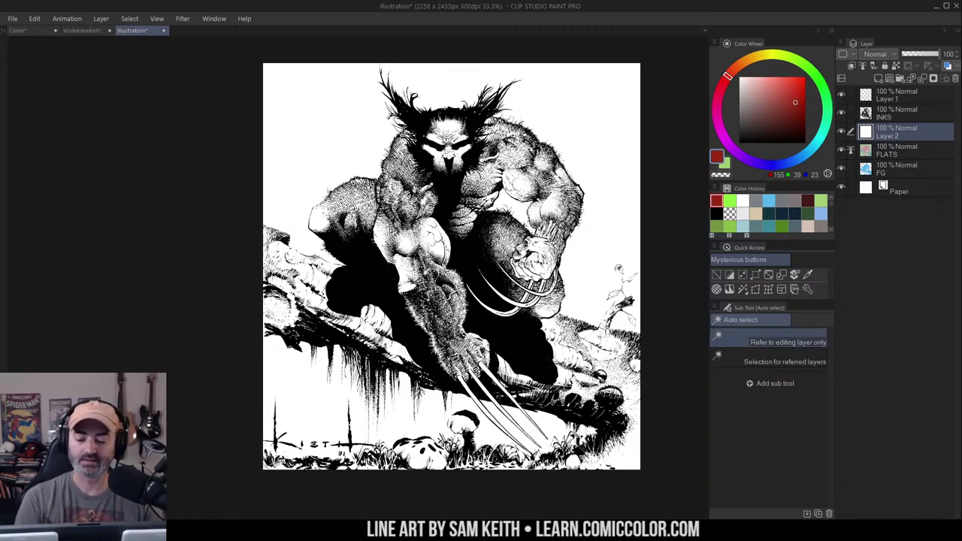
{"action": "left_click", "coordinate": [871, 151], "text": "ctrl"}
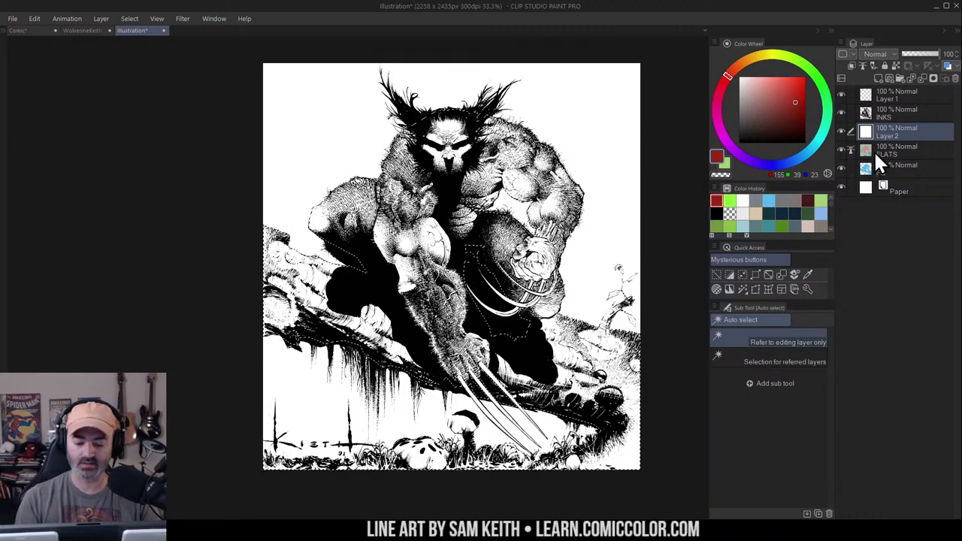
{"action": "key", "text": "ctrl+u"}
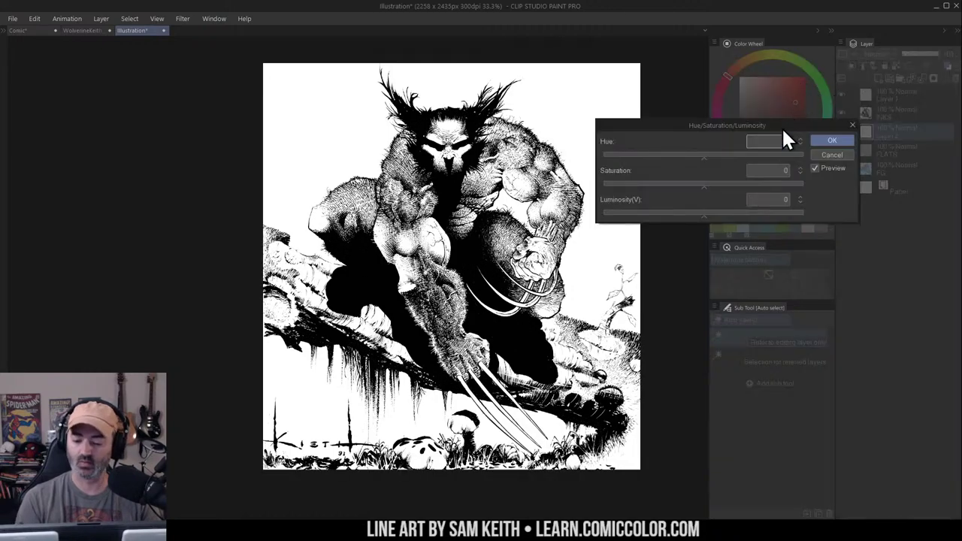
{"action": "left_click_drag", "start_coordinate": [704, 214], "coordinate": [660, 232]}
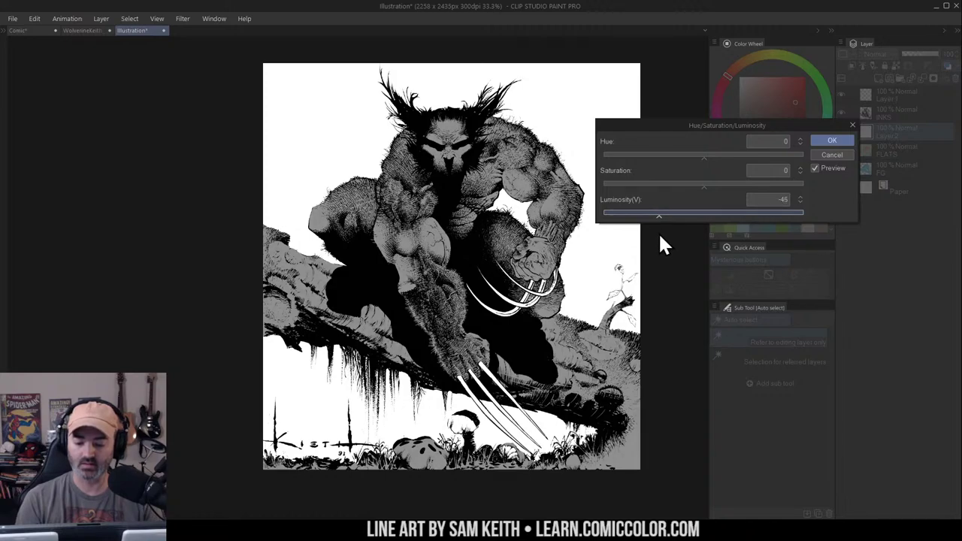
{"action": "left_click_drag", "start_coordinate": [658, 232], "coordinate": [662, 231]}
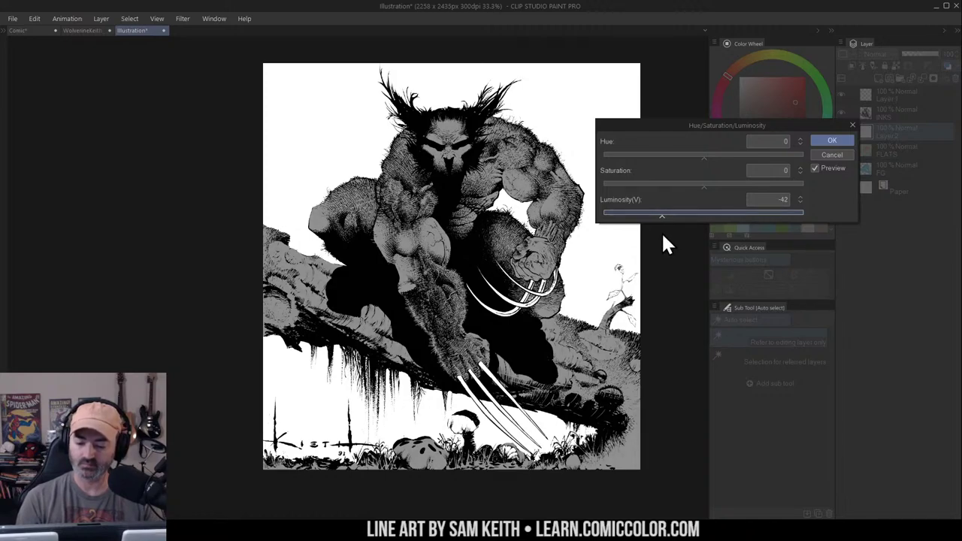
{"action": "left_click", "coordinate": [821, 142]}
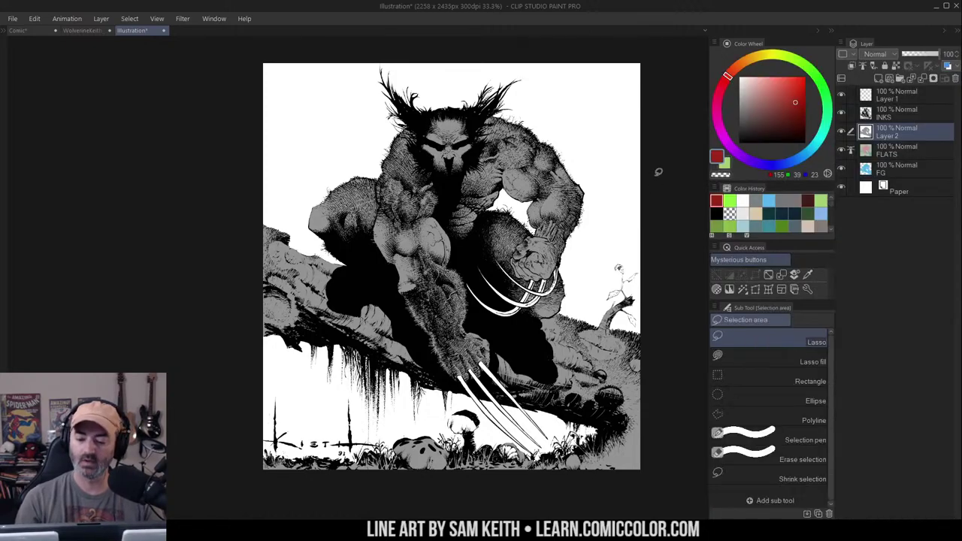
Trace Lasso outlines along the figure's shoulders and arm and beneath the log, clearing each selection
{"action": "mouse_move", "coordinate": [308, 217]}
{"action": "left_mouse_down"}
{"action": "mouse_move", "coordinate": [395, 130]}
{"action": "mouse_move", "coordinate": [428, 112]}
{"action": "mouse_move", "coordinate": [545, 136]}
{"action": "mouse_move", "coordinate": [582, 218]}
{"action": "mouse_move", "coordinate": [575, 225]}
{"action": "left_mouse_up"}
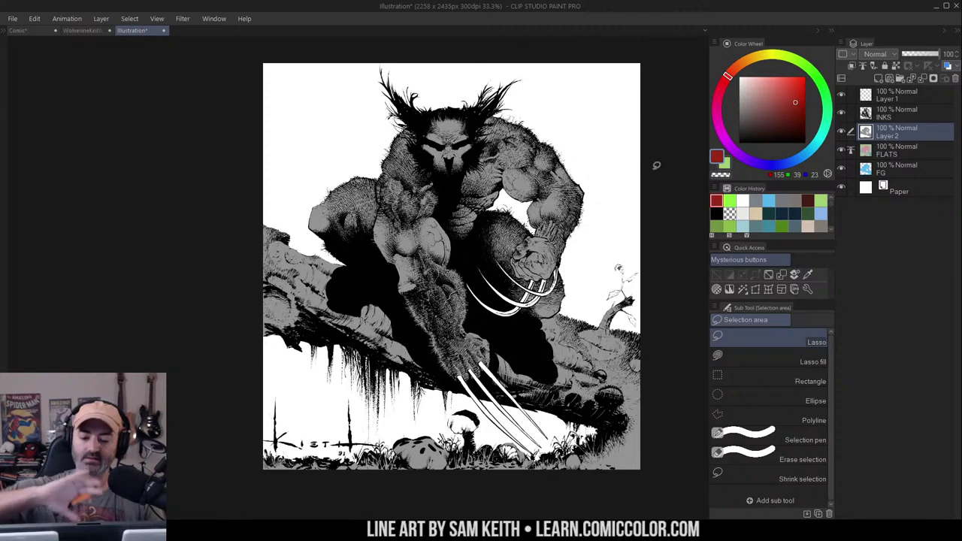
{"action": "mouse_move", "coordinate": [398, 139]}
{"action": "left_mouse_down"}
{"action": "mouse_move", "coordinate": [345, 175]}
{"action": "mouse_move", "coordinate": [306, 235]}
{"action": "left_mouse_up"}
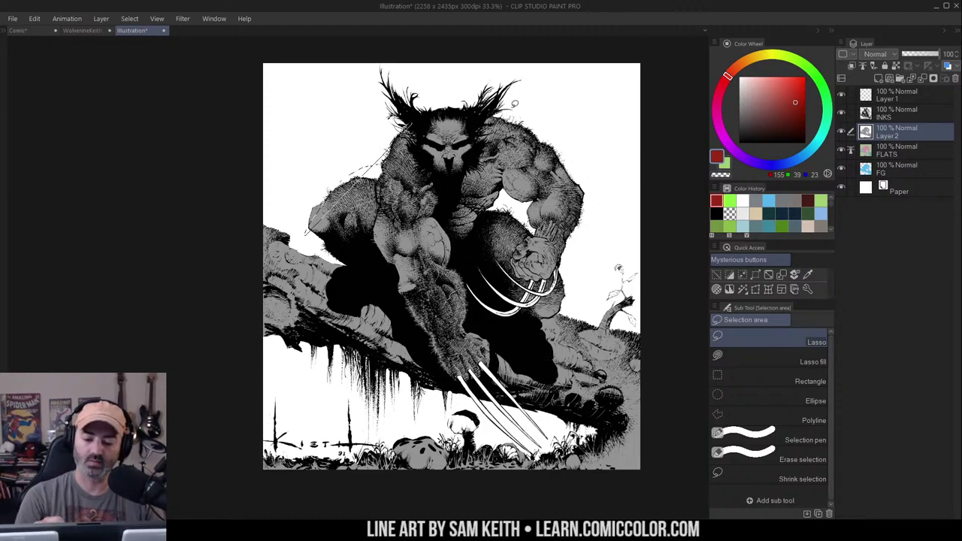
{"action": "mouse_move", "coordinate": [493, 111]}
{"action": "left_mouse_down"}
{"action": "mouse_move", "coordinate": [592, 230]}
{"action": "mouse_move", "coordinate": [552, 294]}
{"action": "left_mouse_up"}
{"action": "key", "text": "ctrl+d"}
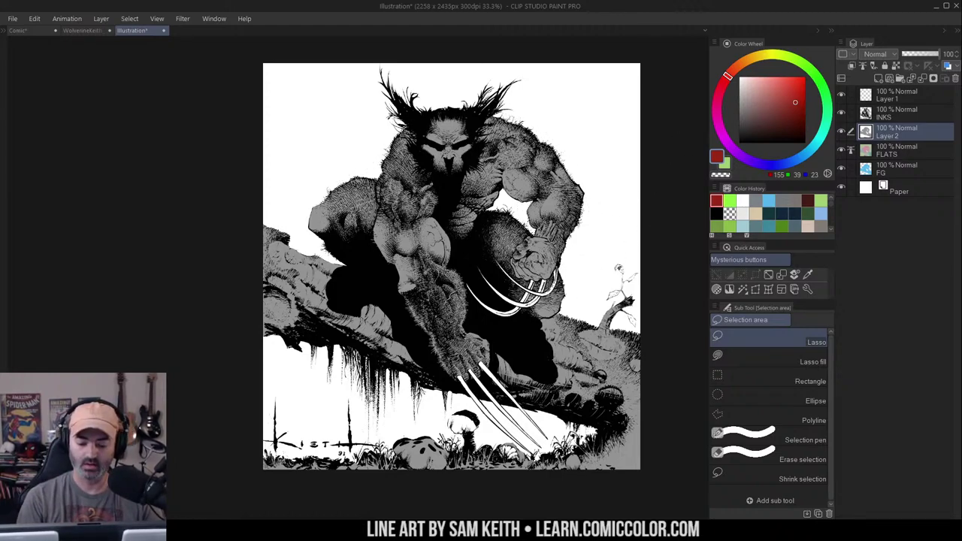
{"action": "mouse_move", "coordinate": [314, 357]}
{"action": "left_mouse_down"}
{"action": "mouse_move", "coordinate": [360, 394]}
{"action": "mouse_move", "coordinate": [560, 427]}
{"action": "left_mouse_up"}
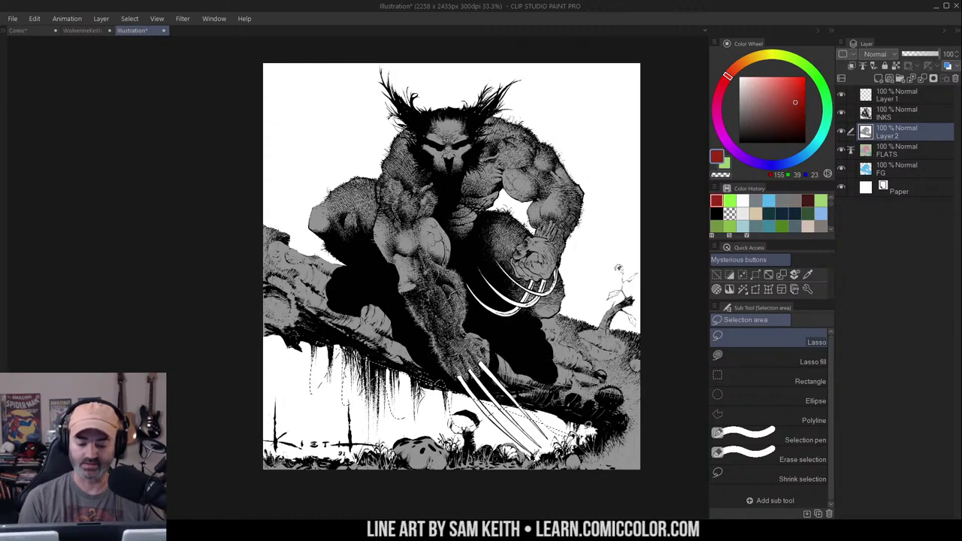
{"action": "key", "text": "ctrl+d"}
Hide and show the grey-and-white layer between INKS and FLATS to compare the artwork with and without it
{"action": "key", "text": "slash"}
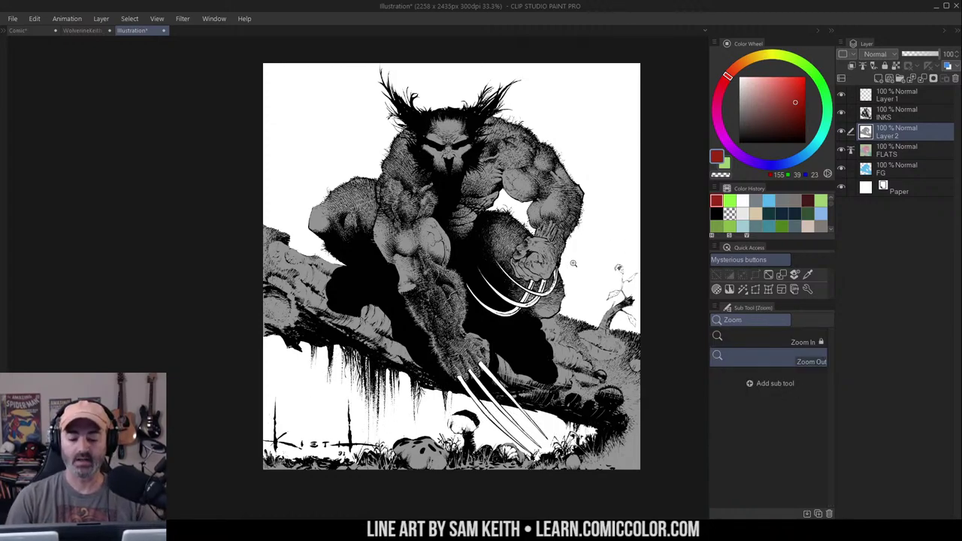
{"action": "left_click", "coordinate": [841, 129]}
{"action": "left_click", "coordinate": [842, 129]}
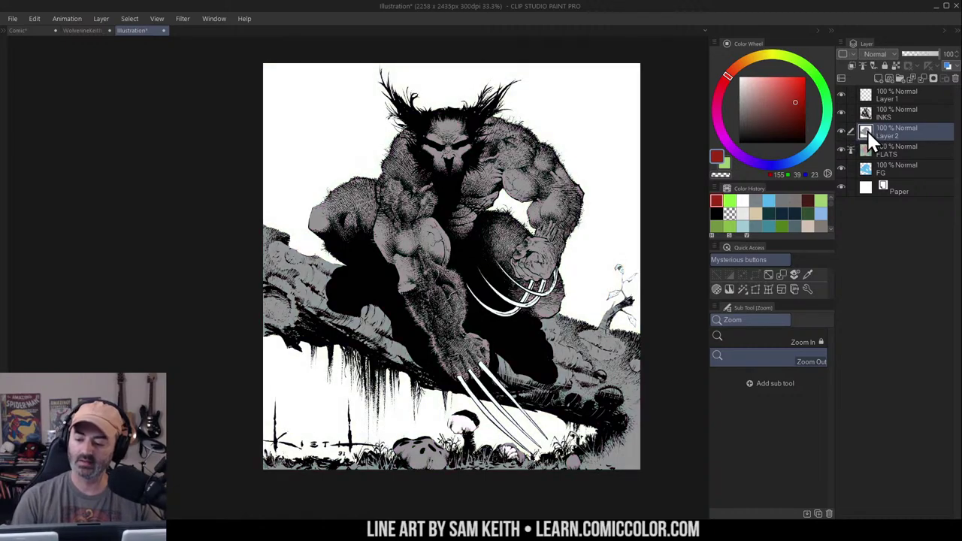
{"action": "left_click", "coordinate": [471, 249]}
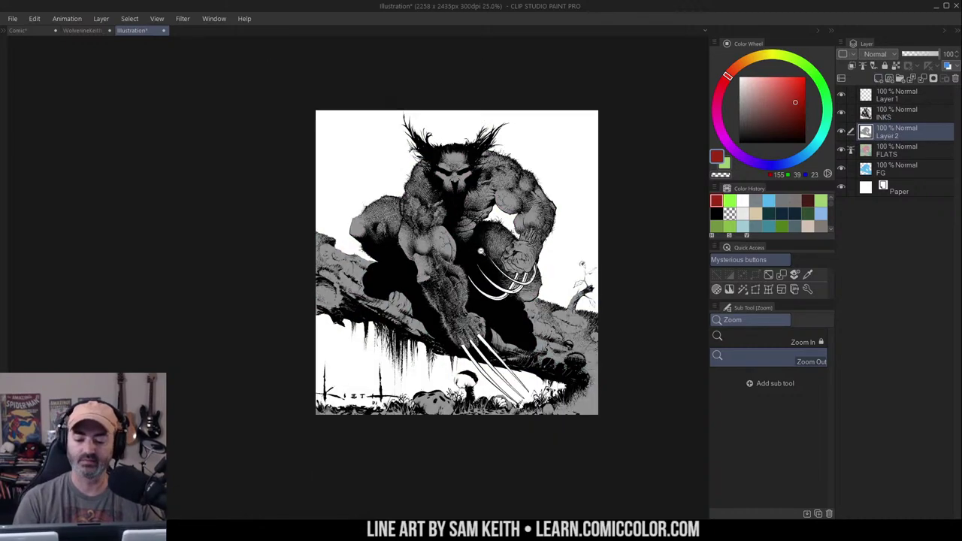
Fill the whole grey-and-white layer beneath INKS with white
{"action": "left_click", "coordinate": [474, 249]}
{"action": "left_click", "coordinate": [491, 248]}
{"action": "left_click", "coordinate": [518, 258]}
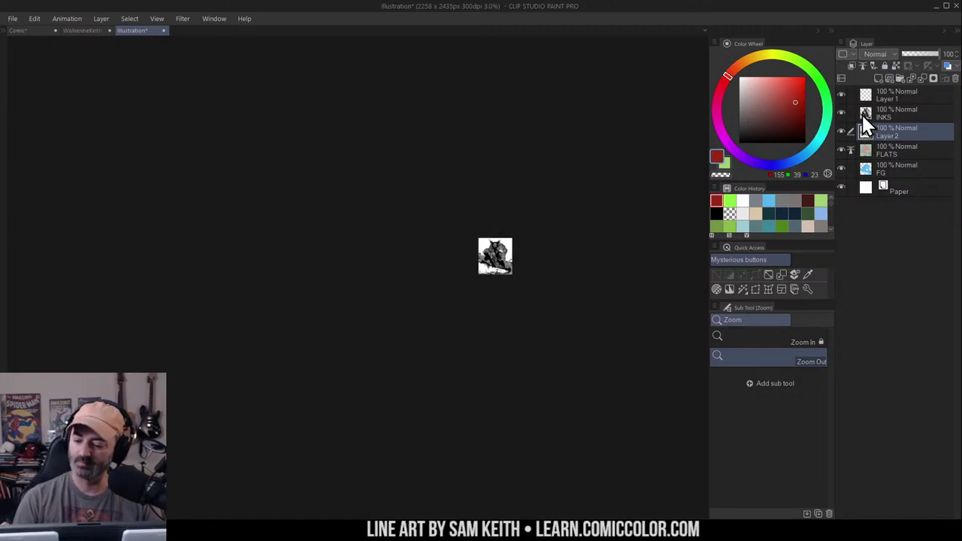
{"action": "left_click_drag", "start_coordinate": [756, 87], "coordinate": [733, 75]}
{"action": "key", "text": "g"}
{"action": "left_click", "coordinate": [508, 259]}
{"action": "key", "text": "slash"}
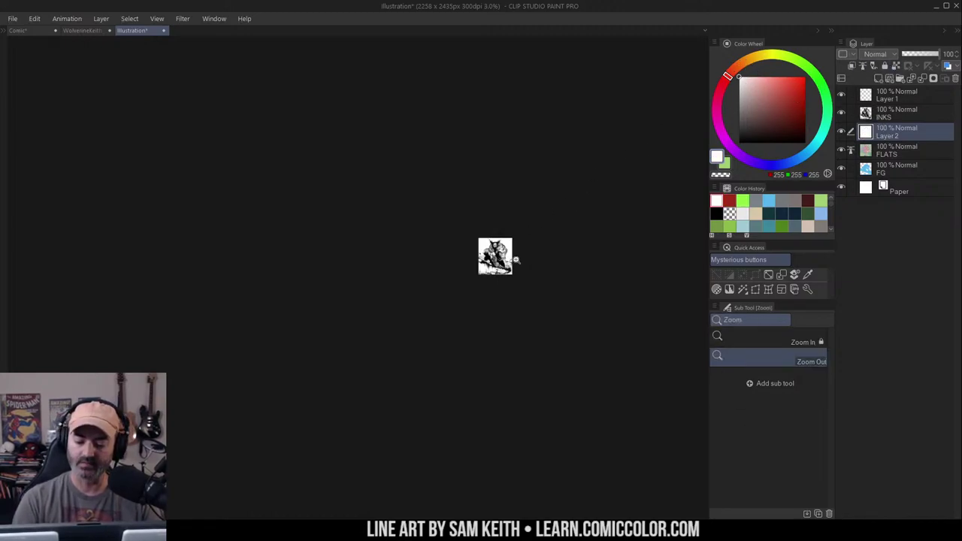
Paint dark red airbrush strokes on Layer 1 along the log and diagonally down the figure, converging near the log's lower end
{"action": "left_click", "coordinate": [516, 260], "text": "alt"}
{"action": "left_click", "coordinate": [497, 265]}
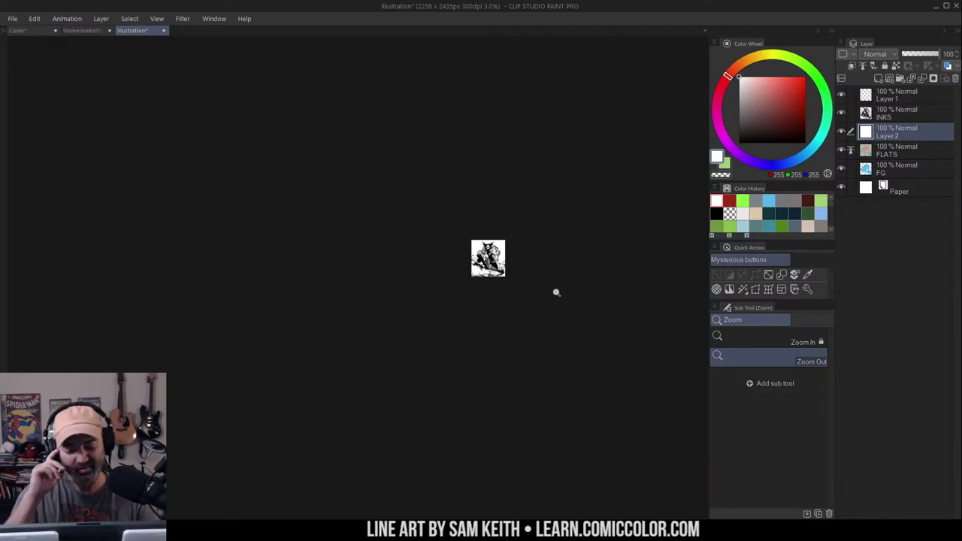
{"action": "left_click", "coordinate": [499, 254]}
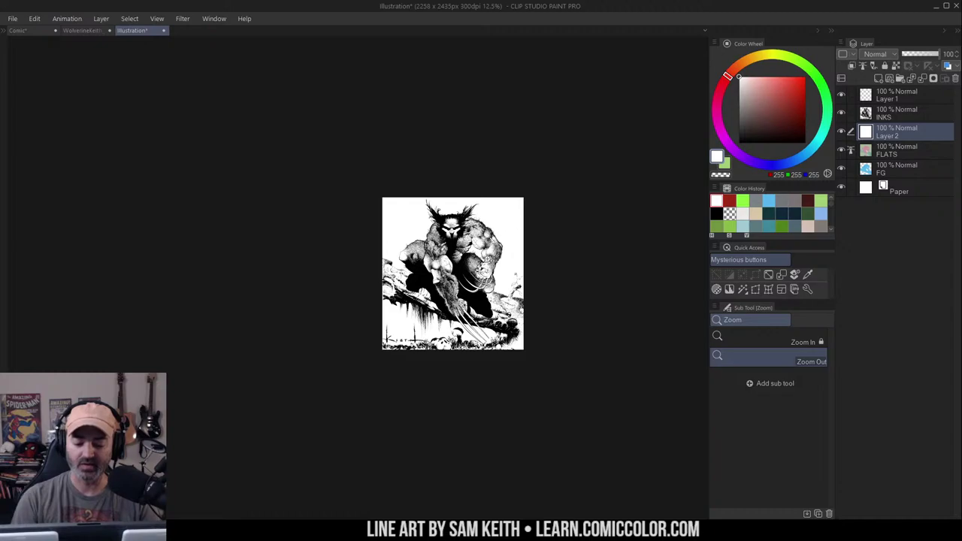
{"action": "left_click", "coordinate": [481, 294]}
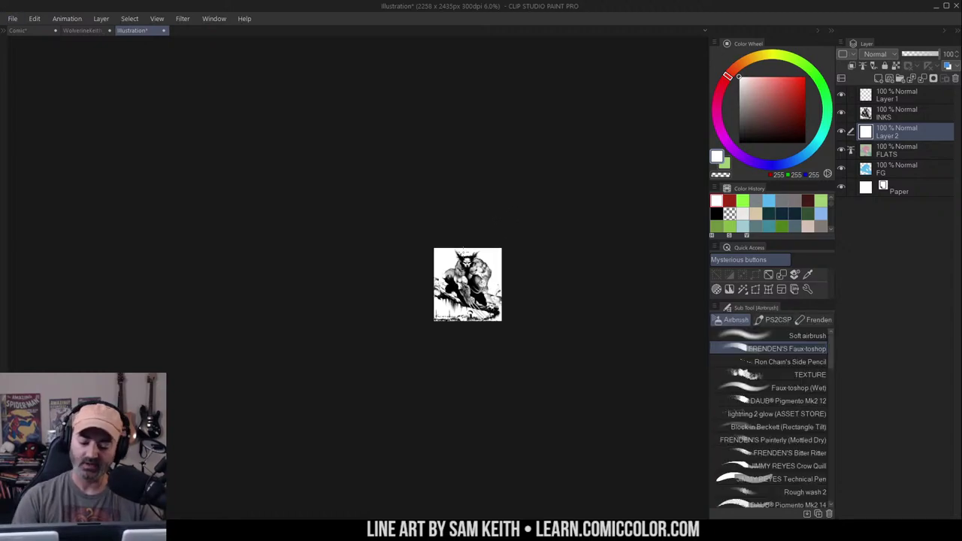
{"action": "left_click", "coordinate": [902, 94]}
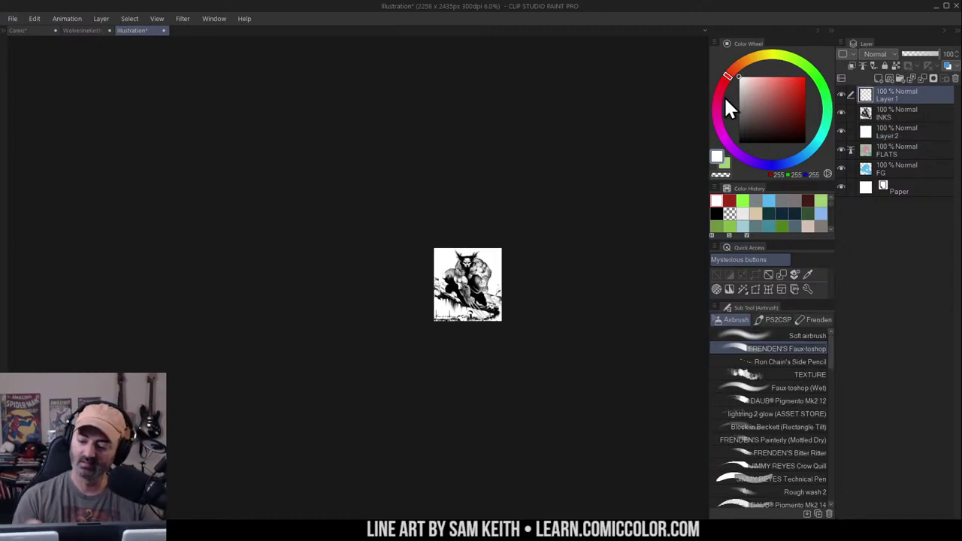
{"action": "left_click", "coordinate": [729, 200]}
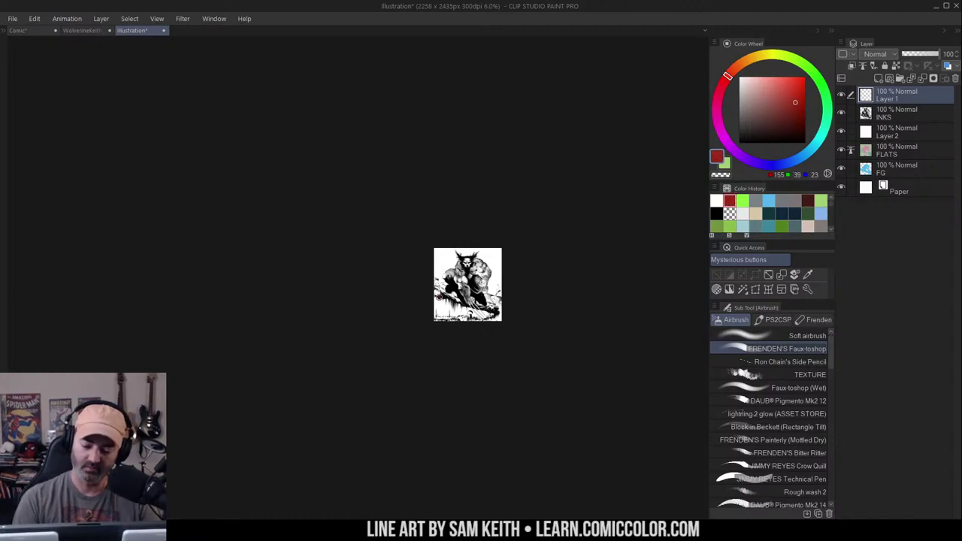
{"action": "mouse_move", "coordinate": [438, 296]}
{"action": "left_mouse_down"}
{"action": "mouse_move", "coordinate": [465, 305]}
{"action": "mouse_move", "coordinate": [449, 279]}
{"action": "mouse_move", "coordinate": [476, 283]}
{"action": "mouse_move", "coordinate": [463, 253]}
{"action": "mouse_move", "coordinate": [490, 319]}
{"action": "left_mouse_up"}
{"action": "key", "text": "ctrl+z"}
{"action": "key", "text": "ctrl+z"}
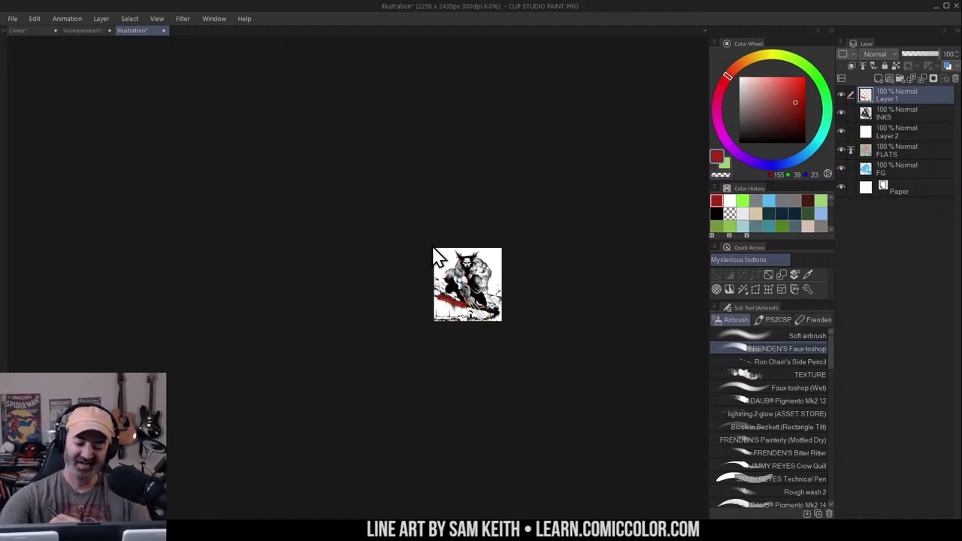
{"action": "key", "text": "ctrl+y"}
{"action": "key", "text": "ctrl+y"}
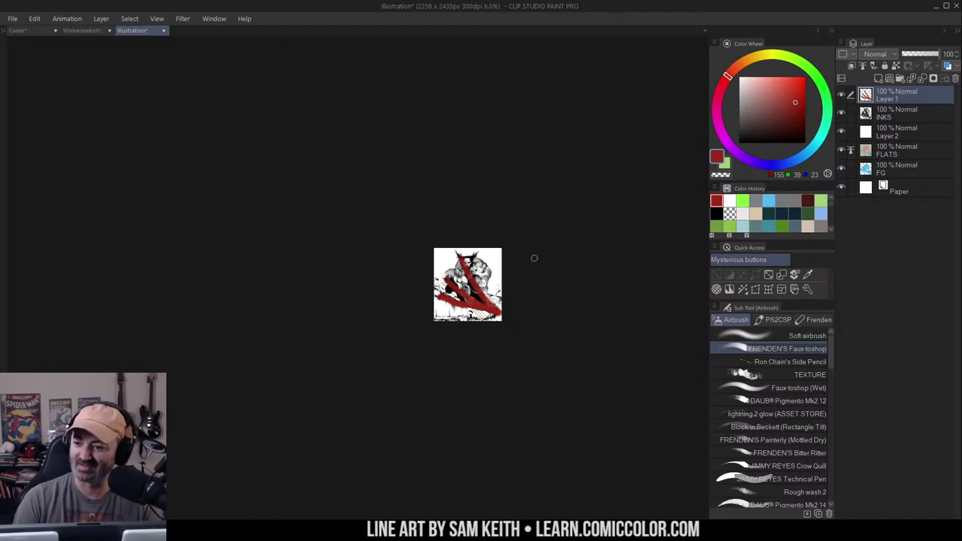
Undo the converging red strokes over the log and figure on Layer 1
{"action": "left_click", "coordinate": [482, 288], "text": "ctrl"}
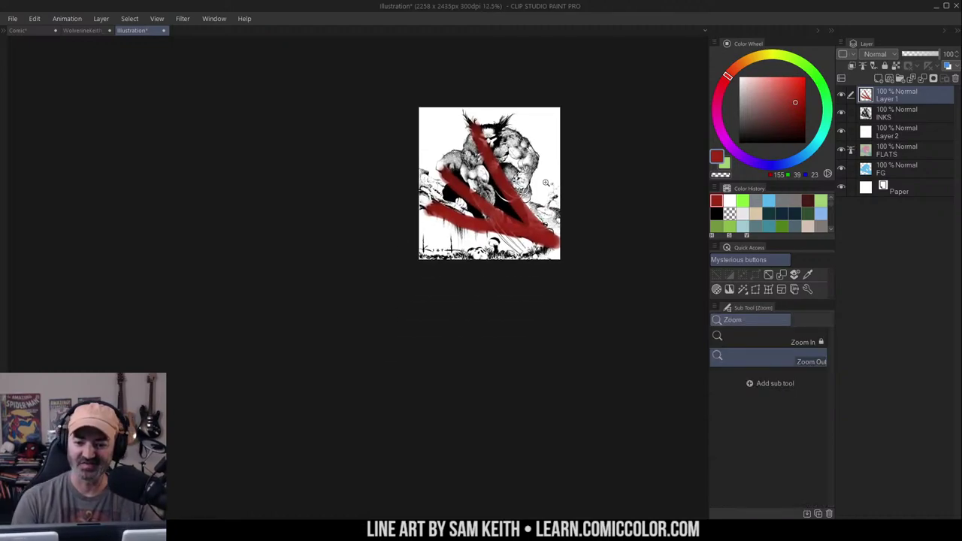
{"action": "left_click", "coordinate": [518, 270]}
{"action": "key", "text": "ctrl+z"}
{"action": "key", "text": "ctrl+z"}
{"action": "key", "text": "ctrl+z"}
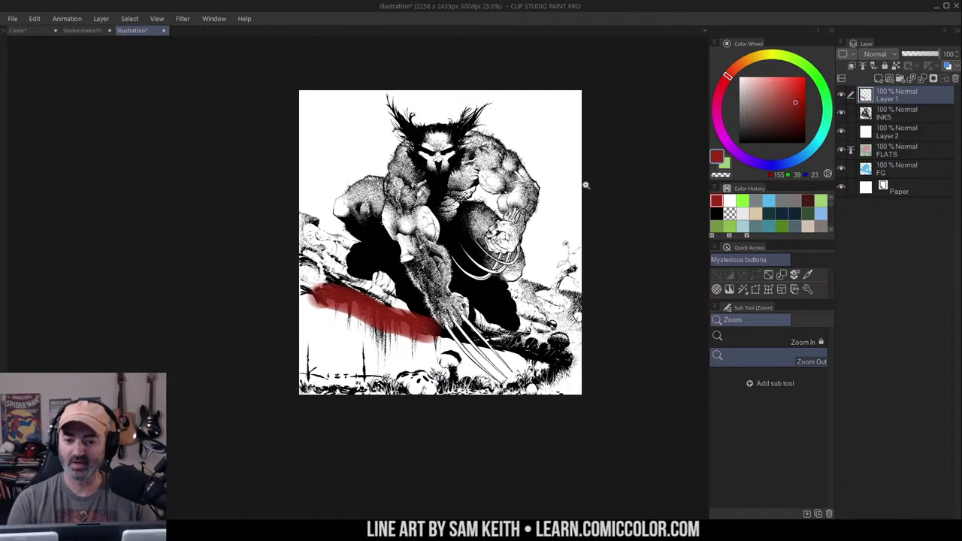
{"action": "key", "text": "ctrl+z"}
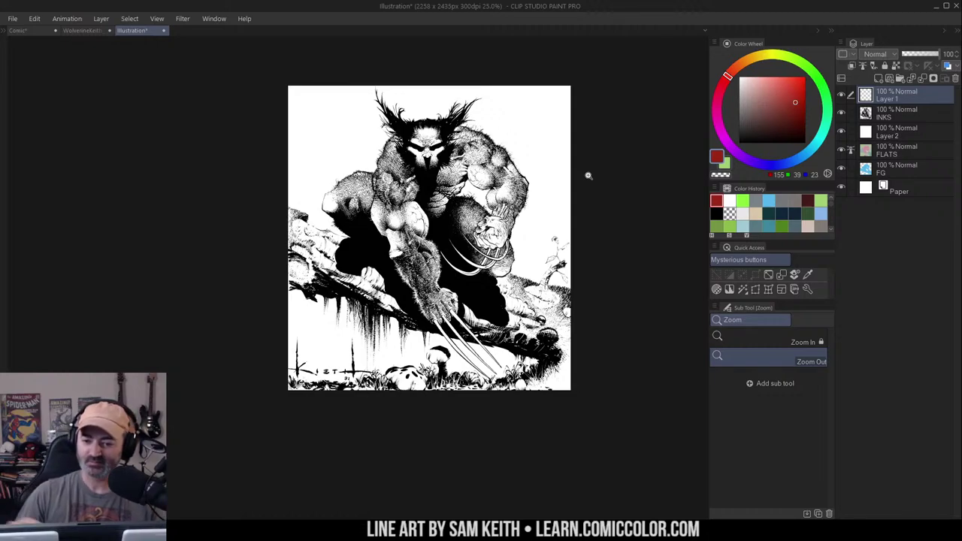
Paint a red triangle on Layer 1 around the figure and the log with FRENDEN'S Faux-toshop
{"action": "key", "text": "m"}
{"action": "left_click_drag", "start_coordinate": [599, 182], "coordinate": [623, 175]}
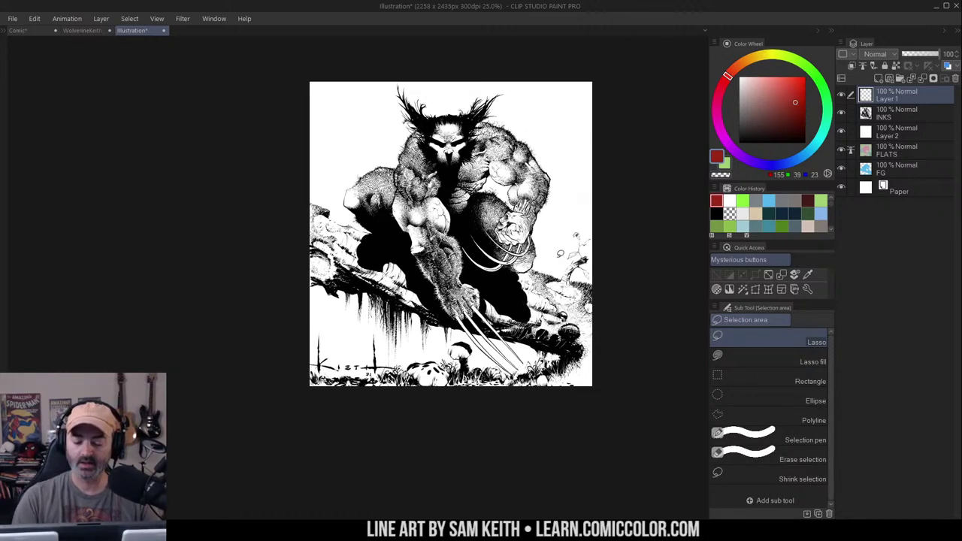
{"action": "left_click", "coordinate": [508, 216], "text": "alt"}
{"action": "left_click", "coordinate": [513, 215], "text": "alt"}
{"action": "left_click", "coordinate": [515, 215], "text": "alt"}
{"action": "left_click_drag", "start_coordinate": [529, 216], "coordinate": [502, 234]}
{"action": "left_click", "coordinate": [491, 258], "text": "ctrl"}
{"action": "key", "text": "b"}
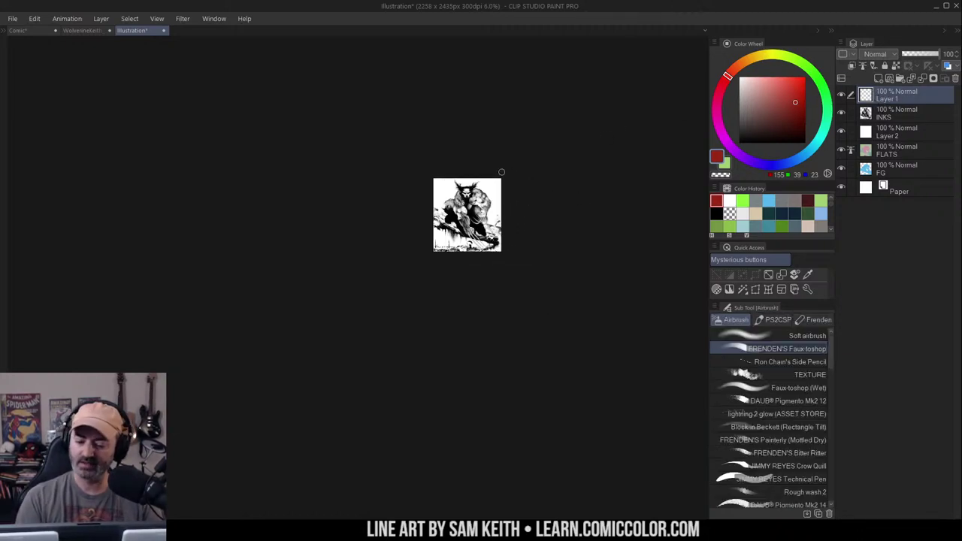
{"action": "left_click_drag", "start_coordinate": [435, 219], "coordinate": [472, 188]}
{"action": "left_click_drag", "start_coordinate": [435, 226], "coordinate": [499, 243]}
{"action": "left_click_drag", "start_coordinate": [436, 218], "coordinate": [477, 197]}
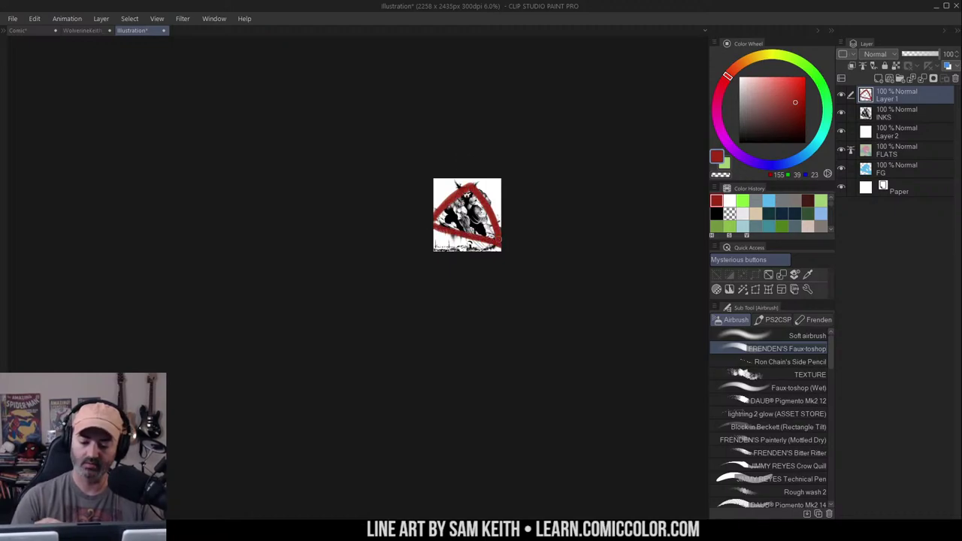
Undo the triangle's strokes and repaint the triangular shape with diagonal red bands across the figure
{"action": "key", "text": "ctrl+z"}
{"action": "key", "text": "ctrl+z"}
{"action": "key", "text": "ctrl+z"}
{"action": "mouse_move", "coordinate": [433, 223]}
{"action": "left_mouse_down"}
{"action": "mouse_move", "coordinate": [464, 185]}
{"action": "mouse_move", "coordinate": [501, 248]}
{"action": "left_mouse_up"}
{"action": "left_click_drag", "start_coordinate": [434, 221], "coordinate": [470, 238]}
{"action": "left_click_drag", "start_coordinate": [459, 197], "coordinate": [486, 234]}
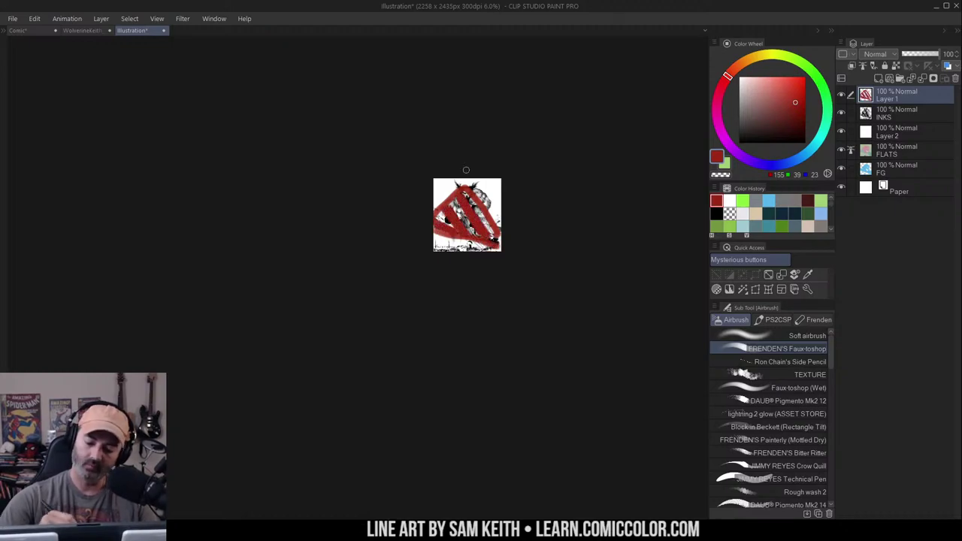
Undo all strokes of the banded red triangle on Layer 1
{"action": "key", "text": "ctrl+space"}
{"action": "left_click", "coordinate": [474, 217]}
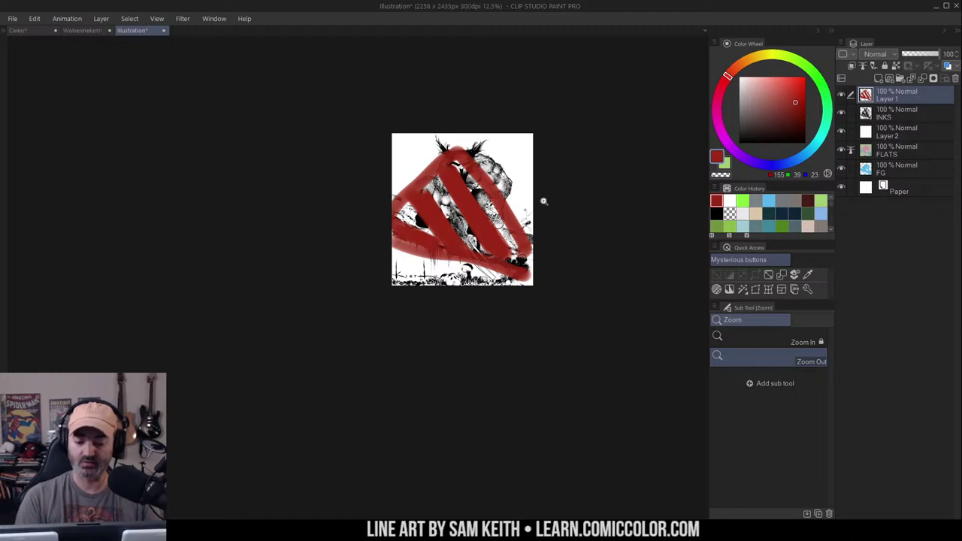
{"action": "key", "text": "ctrl+z"}
{"action": "key", "text": "ctrl+z"}
{"action": "key", "text": "ctrl+z"}
{"action": "key", "text": "ctrl+z"}
{"action": "key", "text": "ctrl+z"}
{"action": "key", "text": "ctrl+z"}
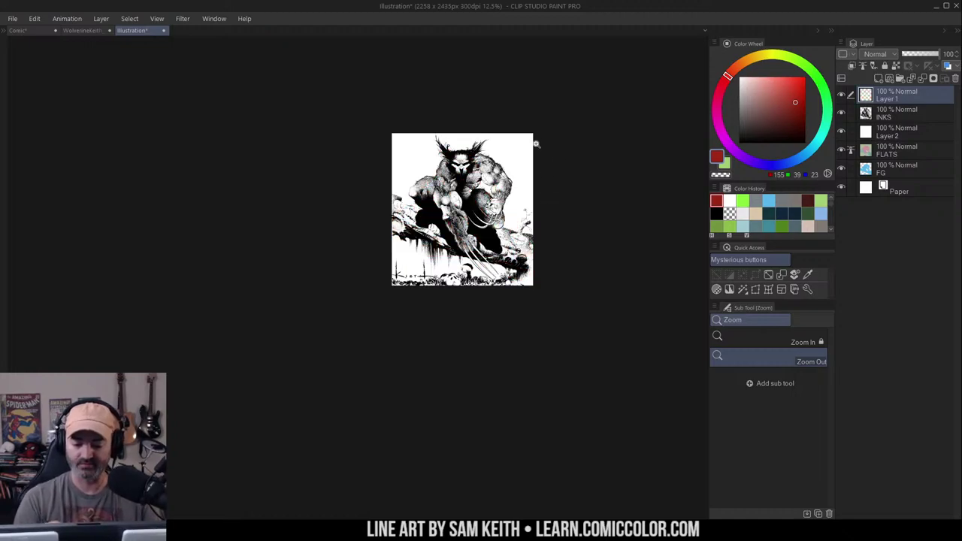
Paint single red diagonal strokes along the log and down the figure's body on Layer 1, undoing each one
{"action": "left_click", "coordinate": [491, 203]}
{"action": "left_click_drag", "start_coordinate": [492, 203], "coordinate": [514, 219]}
{"action": "key", "text": "b"}
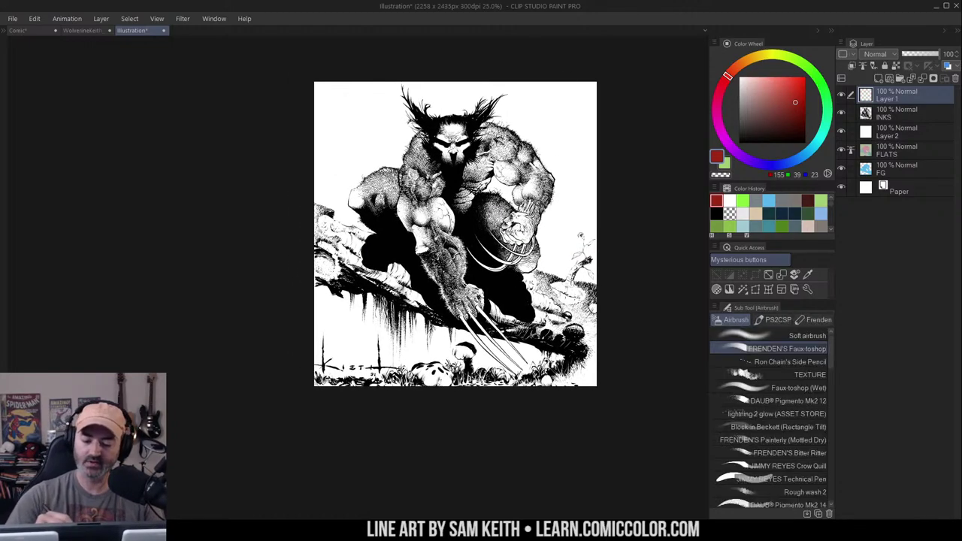
{"action": "left_click_drag", "start_coordinate": [354, 287], "coordinate": [428, 319]}
{"action": "key", "text": "ctrl+z"}
{"action": "mouse_move", "coordinate": [323, 222]}
{"action": "left_mouse_down"}
{"action": "mouse_move", "coordinate": [342, 252]}
{"action": "mouse_move", "coordinate": [418, 301]}
{"action": "left_mouse_up"}
{"action": "key", "text": "ctrl+z"}
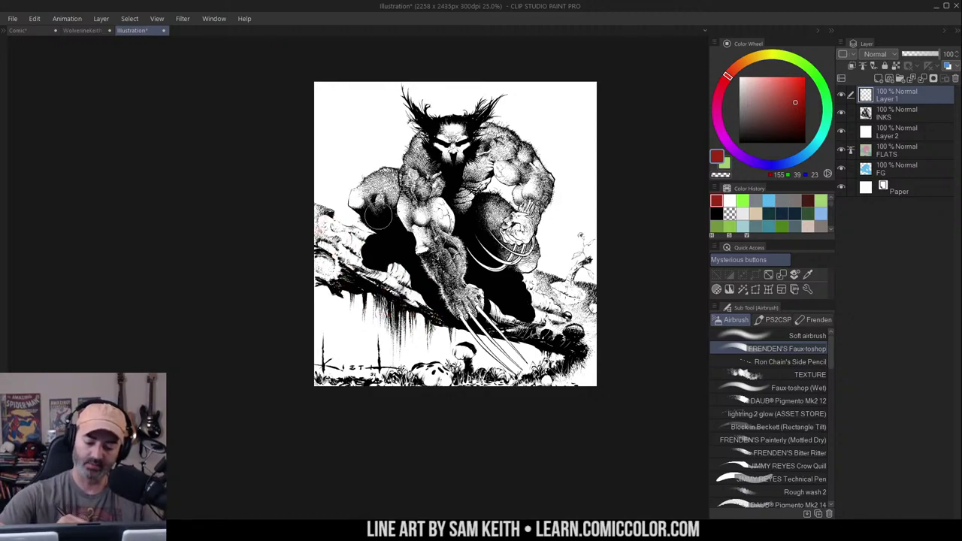
{"action": "left_click_drag", "start_coordinate": [354, 197], "coordinate": [466, 336]}
{"action": "key", "text": "ctrl+z"}
{"action": "mouse_move", "coordinate": [430, 143]}
{"action": "left_mouse_down"}
{"action": "mouse_move", "coordinate": [424, 219]}
{"action": "mouse_move", "coordinate": [496, 337]}
{"action": "left_mouse_up"}
{"action": "key", "text": "ctrl+z"}
Paint red strokes from the head to the foot, over the raised arm and on the log's upper end, and undo them
{"action": "mouse_move", "coordinate": [417, 97]}
{"action": "left_mouse_down"}
{"action": "mouse_move", "coordinate": [472, 244]}
{"action": "mouse_move", "coordinate": [548, 330]}
{"action": "left_mouse_up"}
{"action": "mouse_move", "coordinate": [481, 128]}
{"action": "left_mouse_down"}
{"action": "mouse_move", "coordinate": [499, 148]}
{"action": "mouse_move", "coordinate": [532, 259]}
{"action": "left_mouse_up"}
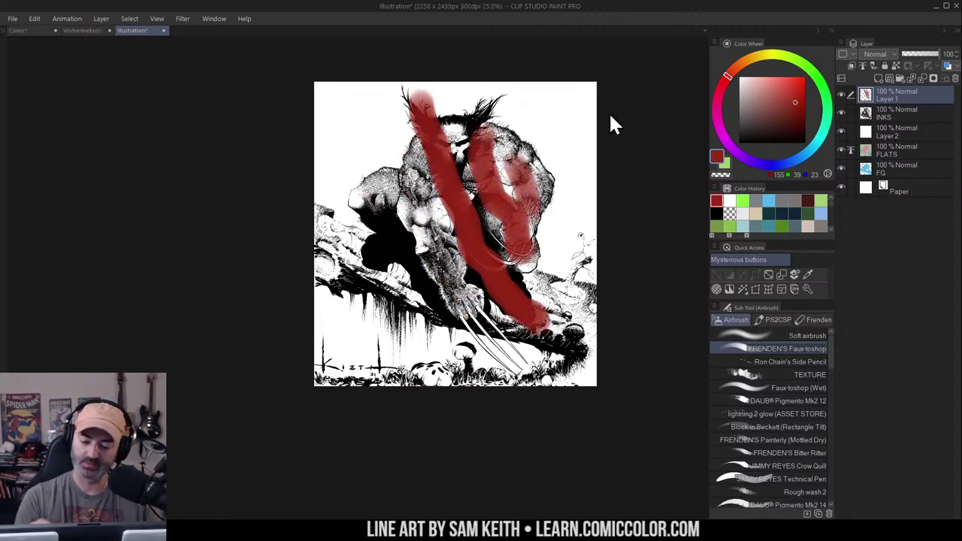
{"action": "key", "text": "ctrl+z"}
{"action": "key", "text": "ctrl+z"}
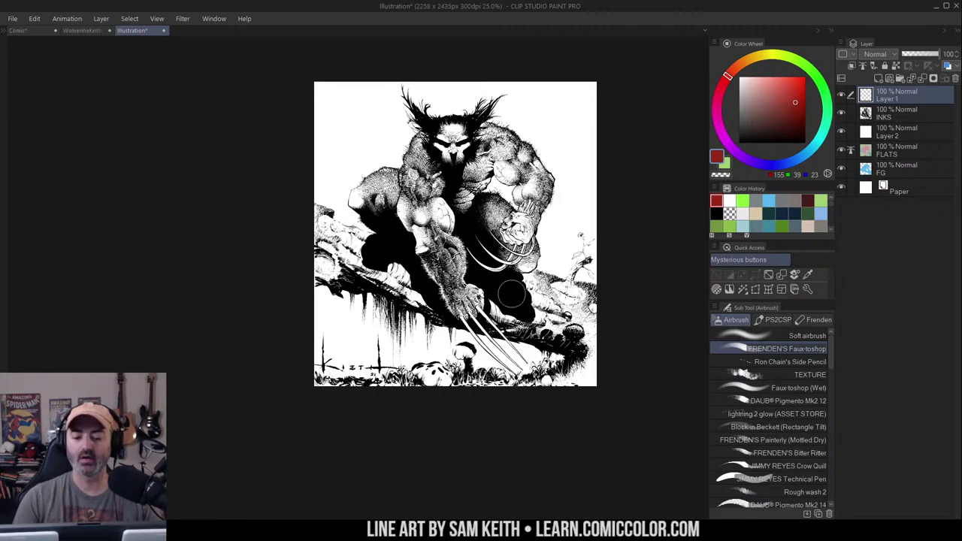
{"action": "mouse_move", "coordinate": [331, 253]}
{"action": "left_mouse_down"}
{"action": "mouse_move", "coordinate": [552, 203]}
{"action": "mouse_move", "coordinate": [379, 302]}
{"action": "mouse_move", "coordinate": [329, 281]}
{"action": "left_mouse_up"}
{"action": "key", "text": "ctrl+z"}
{"action": "left_click_drag", "start_coordinate": [623, 236], "coordinate": [601, 252]}
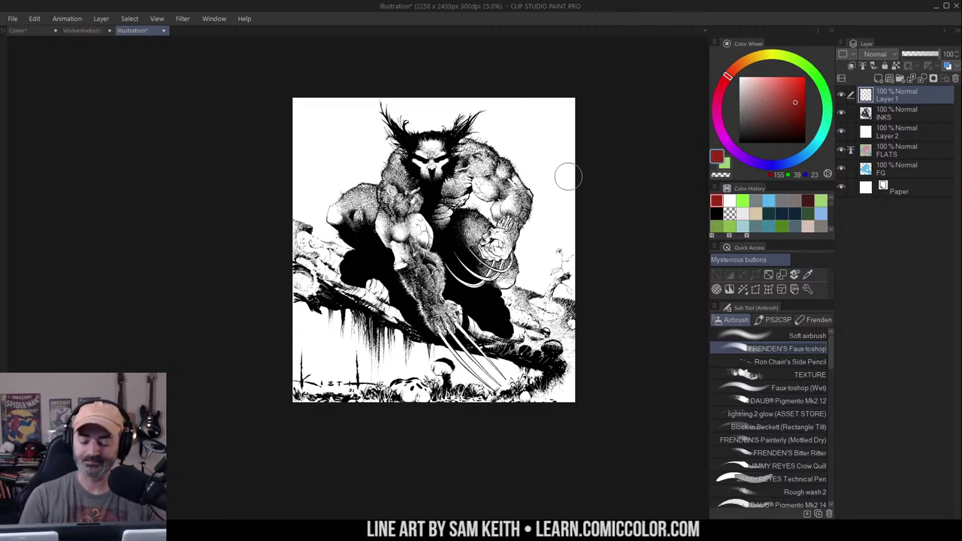
{"action": "key", "text": "ctrl+space"}
{"action": "left_click", "coordinate": [459, 256], "text": "ctrl"}
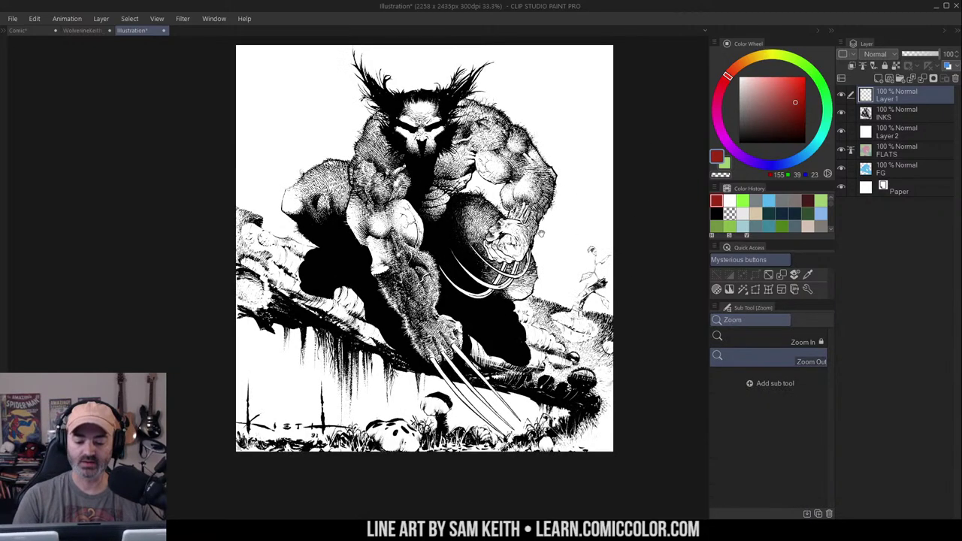
{"action": "left_click_drag", "start_coordinate": [541, 234], "coordinate": [580, 262]}
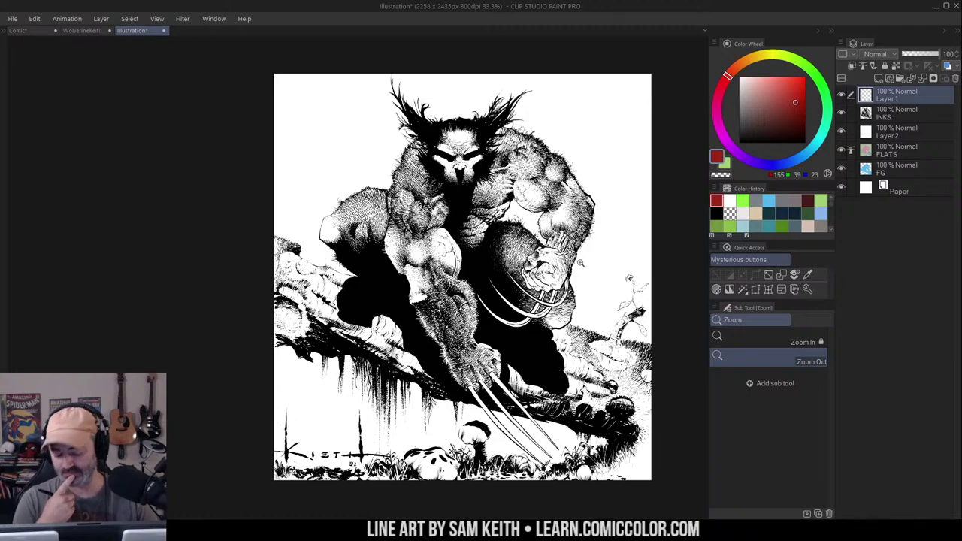
{"action": "left_click", "coordinate": [554, 234]}
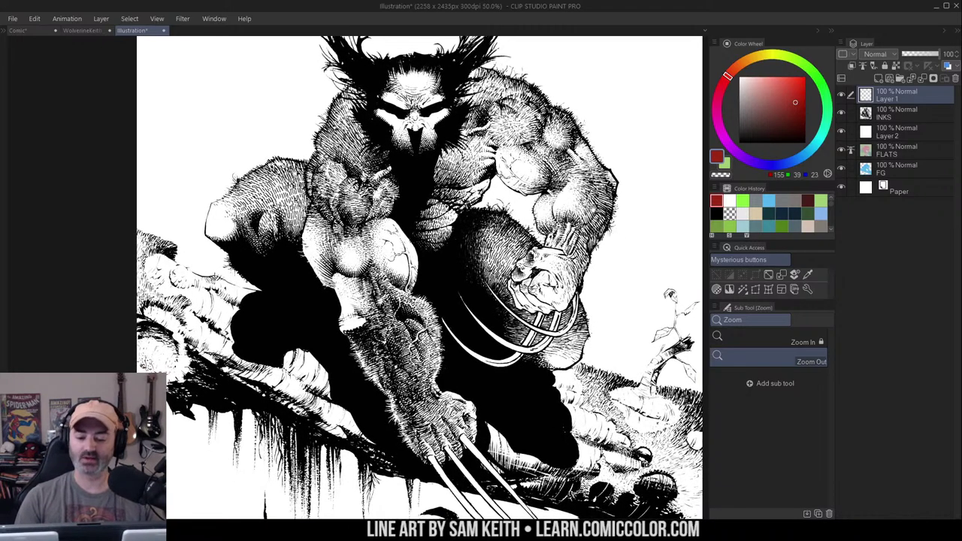
{"action": "left_click", "coordinate": [767, 274]}
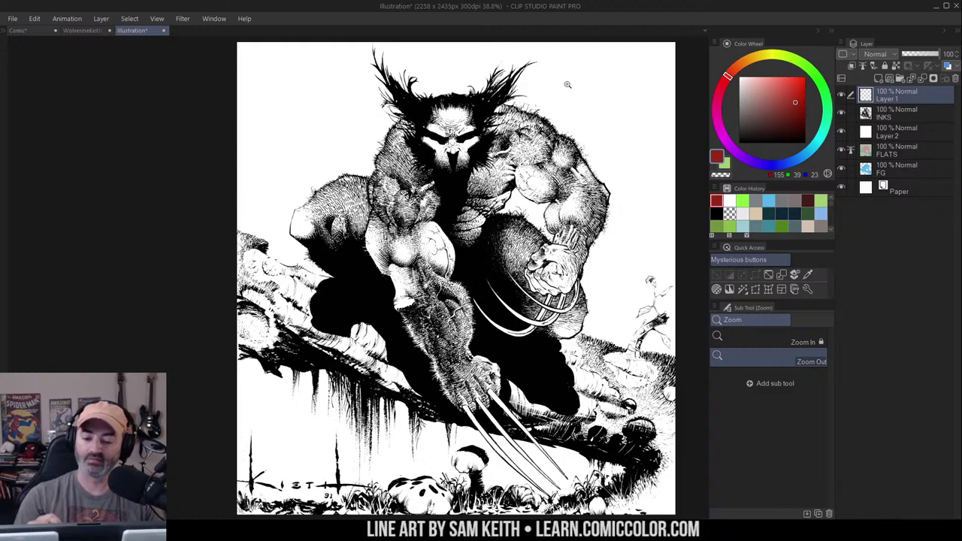
{"action": "key", "text": "m"}
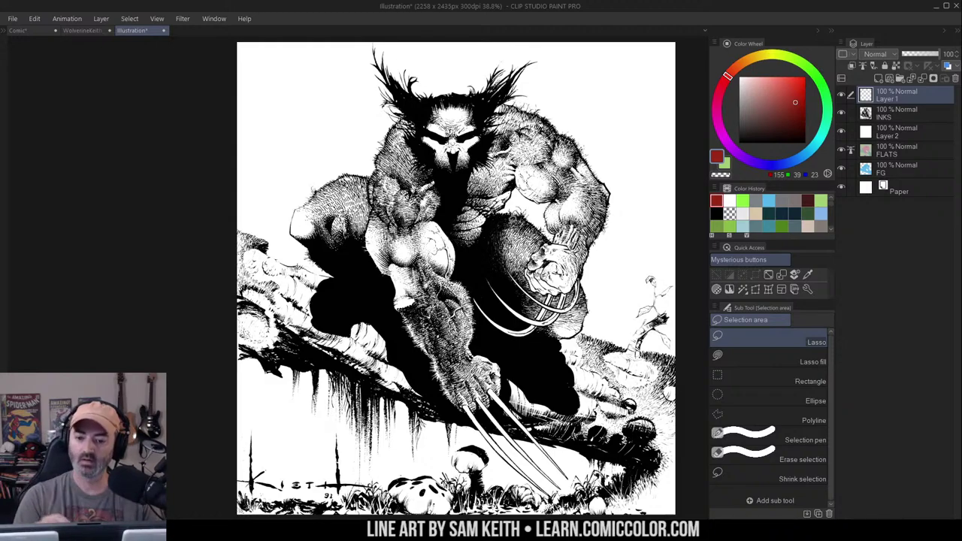
{"action": "left_click_drag", "start_coordinate": [571, 136], "coordinate": [566, 119]}
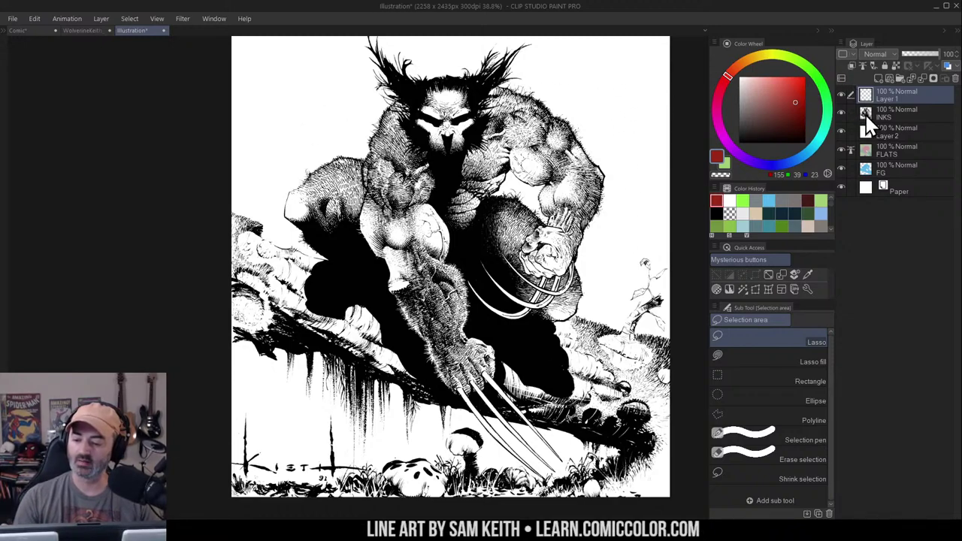
Select the FG shapes and darken them to grey on white Layer 2 with a Luminosity of -43
{"action": "left_click", "coordinate": [869, 135]}
{"action": "left_click", "coordinate": [865, 170], "text": "ctrl"}
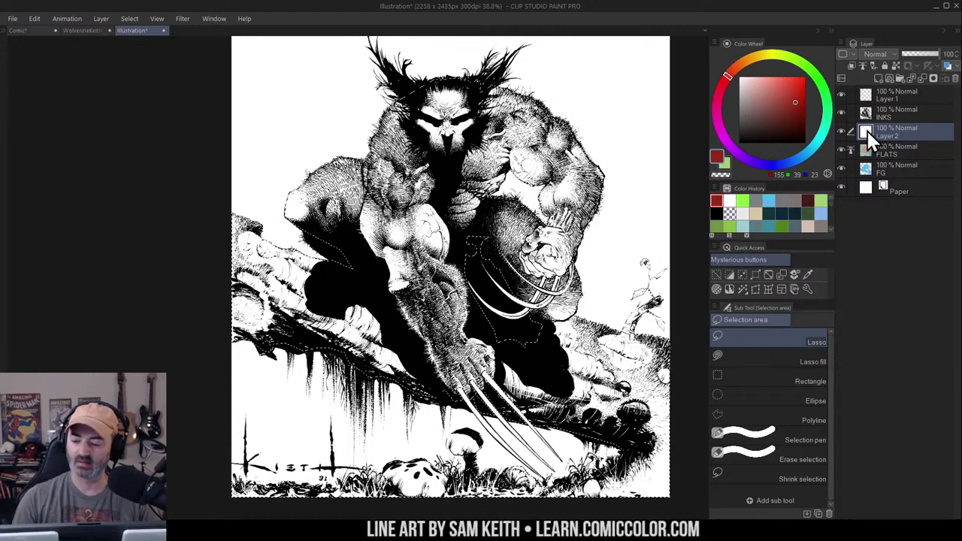
{"action": "key", "text": "ctrl+u"}
{"action": "left_click_drag", "start_coordinate": [703, 215], "coordinate": [662, 232]}
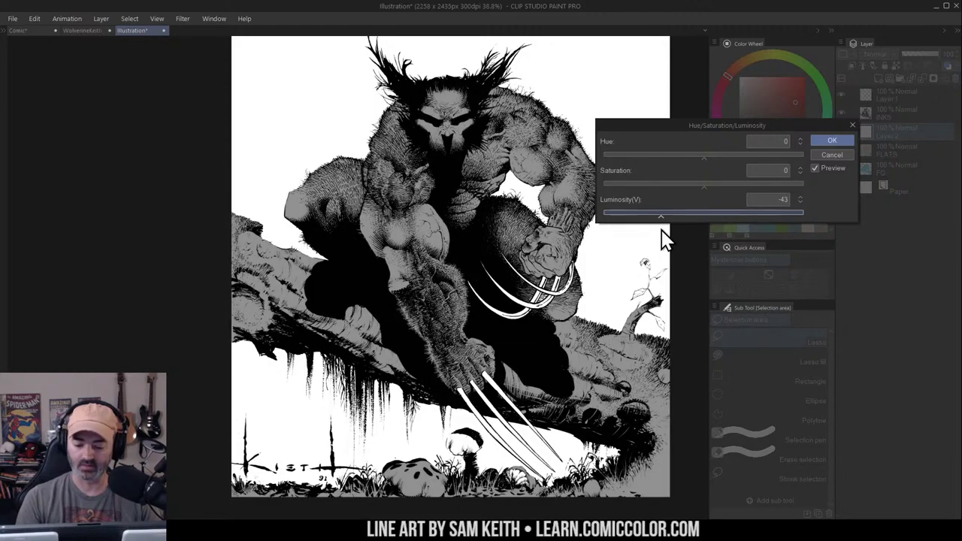
{"action": "left_click", "coordinate": [832, 140]}
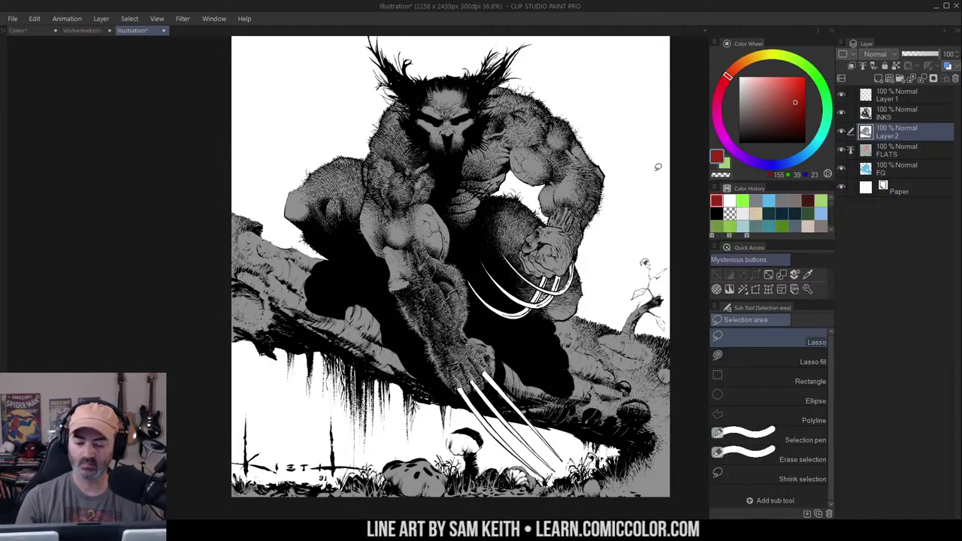
{"action": "left_click_drag", "start_coordinate": [636, 143], "coordinate": [607, 161]}
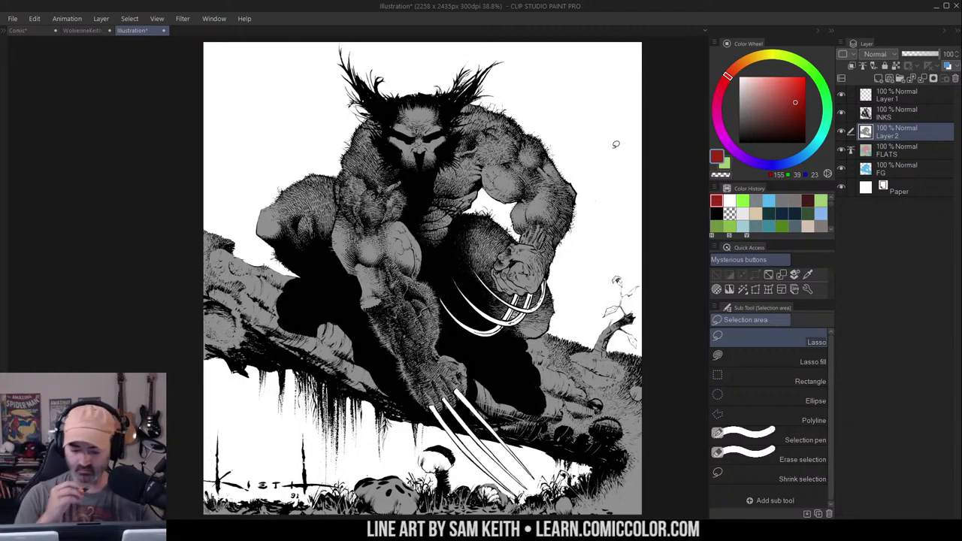
Auto-select the raised hand's claws with the referred-layers option and fill them with the figure's grey on Layer 2
{"action": "key", "text": "w"}
{"action": "left_click", "coordinate": [530, 295]}
{"action": "key", "text": "ctrl+d"}
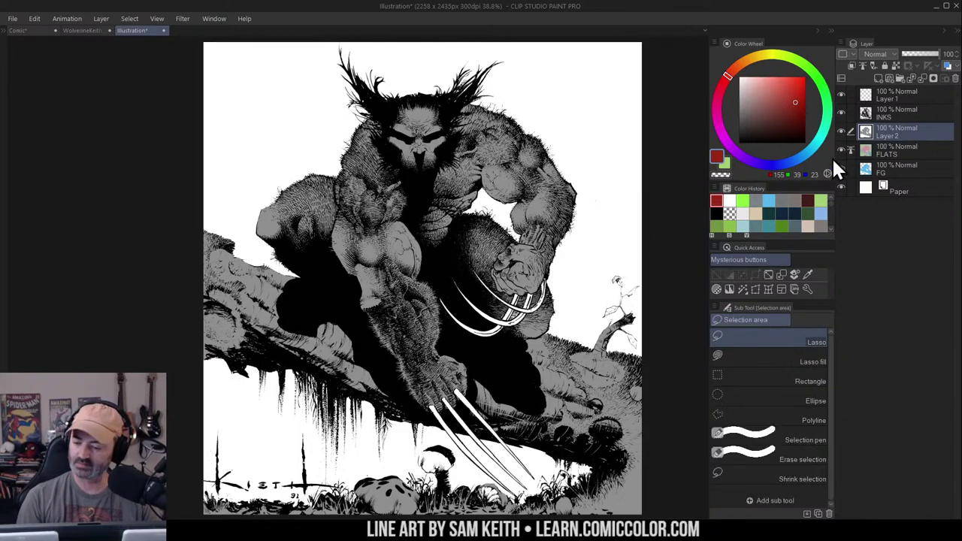
{"action": "key", "text": "w"}
{"action": "left_click", "coordinate": [786, 363]}
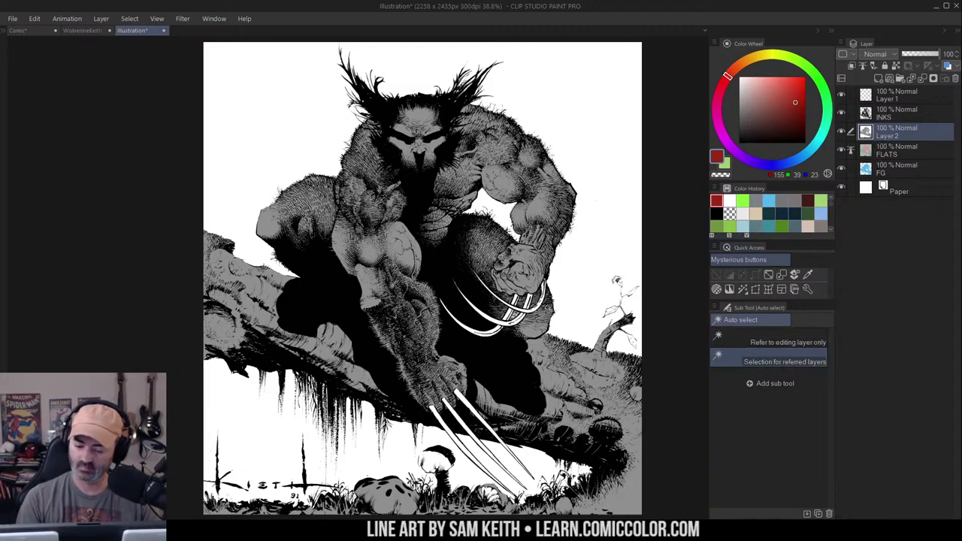
{"action": "left_click", "coordinate": [530, 297]}
{"action": "left_click", "coordinate": [527, 275], "text": "alt"}
{"action": "key", "text": "g"}
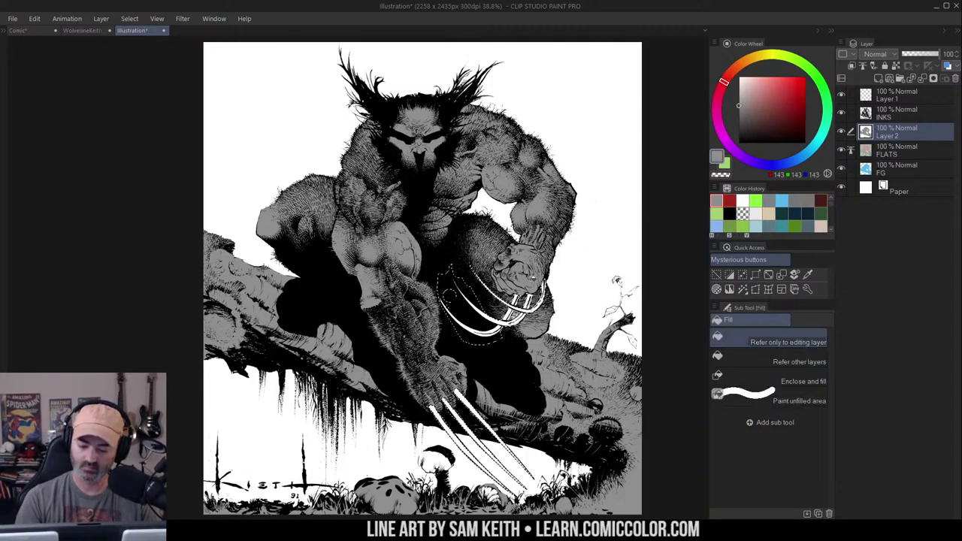
{"action": "left_click", "coordinate": [542, 284]}
{"action": "key", "text": "ctrl+d"}
{"action": "key", "text": "m"}
Examine how the grey figure and log read against the white background, both close up and as a whole
{"action": "key", "text": "ctrl+space"}
{"action": "left_click", "coordinate": [483, 182]}
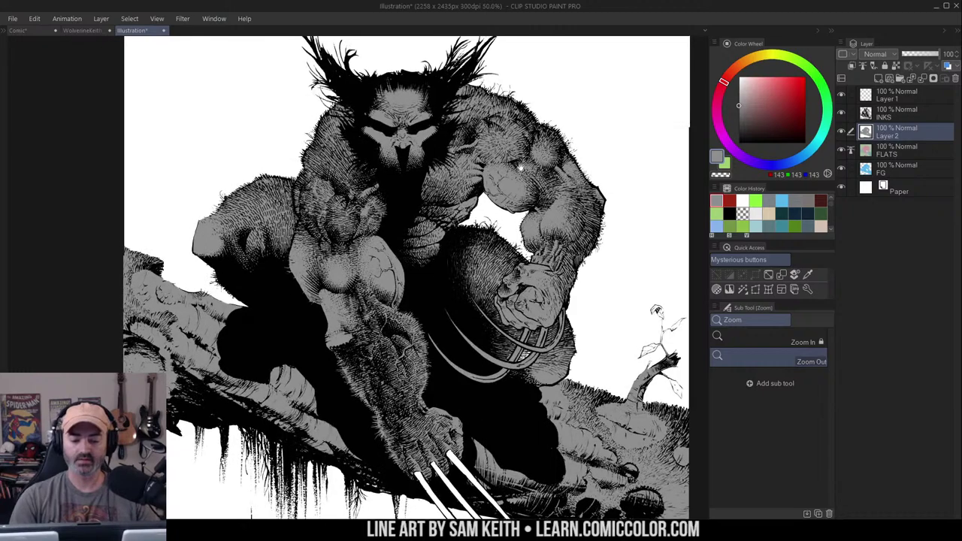
{"action": "left_click_drag", "start_coordinate": [519, 166], "coordinate": [580, 166]}
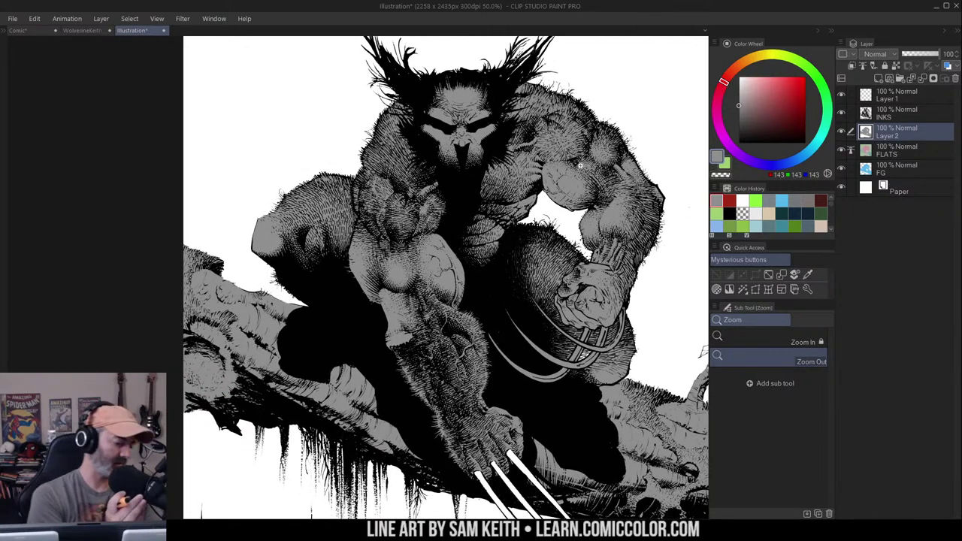
{"action": "left_click_drag", "start_coordinate": [580, 164], "coordinate": [496, 162]}
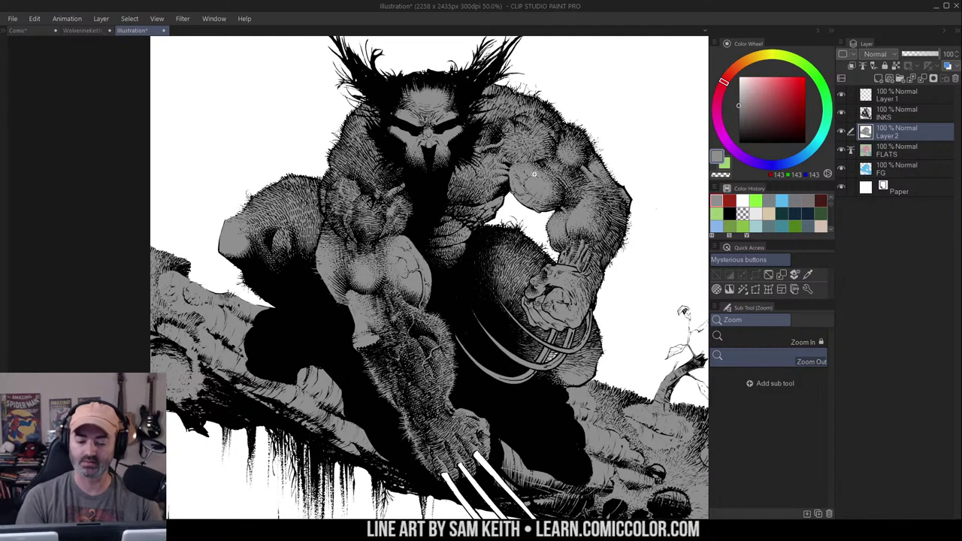
{"action": "mouse_move", "coordinate": [565, 181]}
{"action": "left_mouse_down"}
{"action": "mouse_move", "coordinate": [554, 165]}
{"action": "mouse_move", "coordinate": [560, 177]}
{"action": "left_mouse_up"}
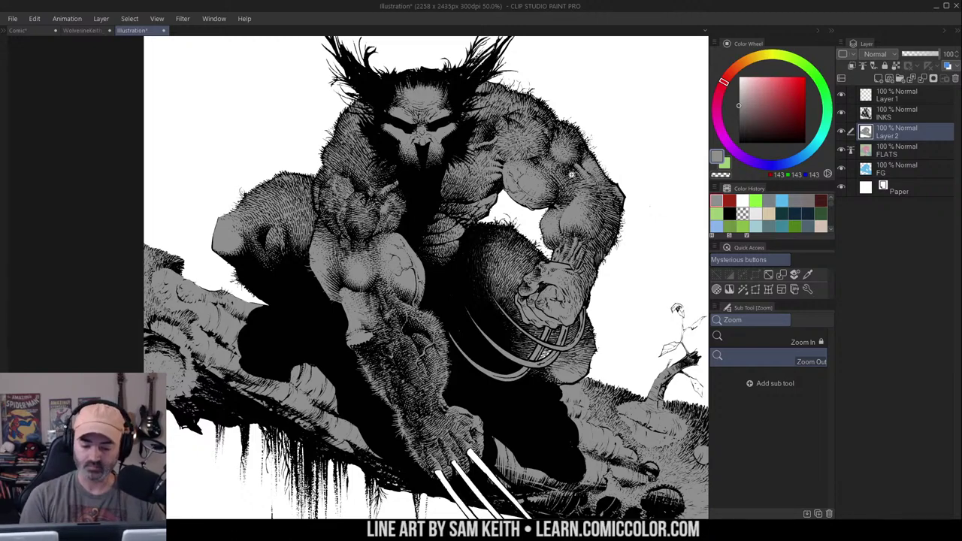
{"action": "left_click_drag", "start_coordinate": [587, 175], "coordinate": [551, 175]}
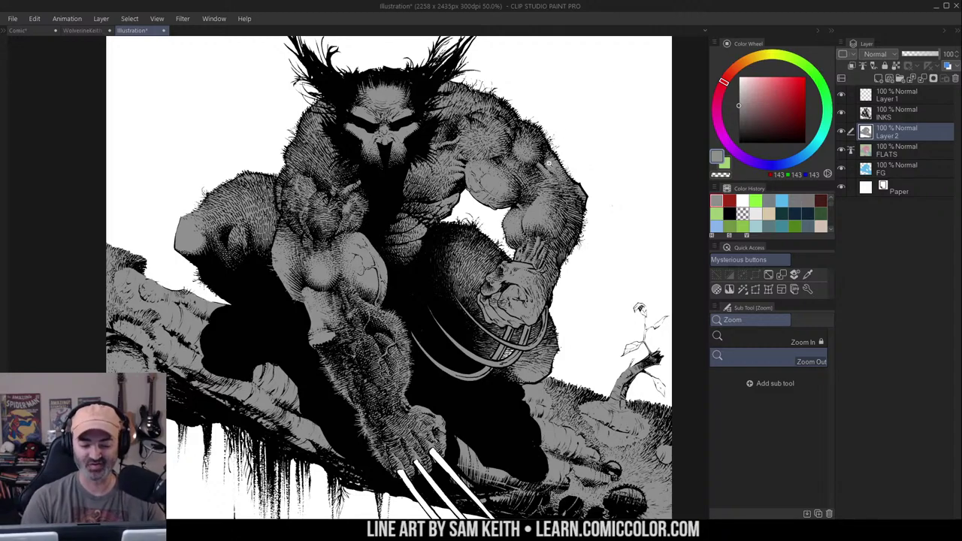
{"action": "left_click_drag", "start_coordinate": [541, 157], "coordinate": [565, 169]}
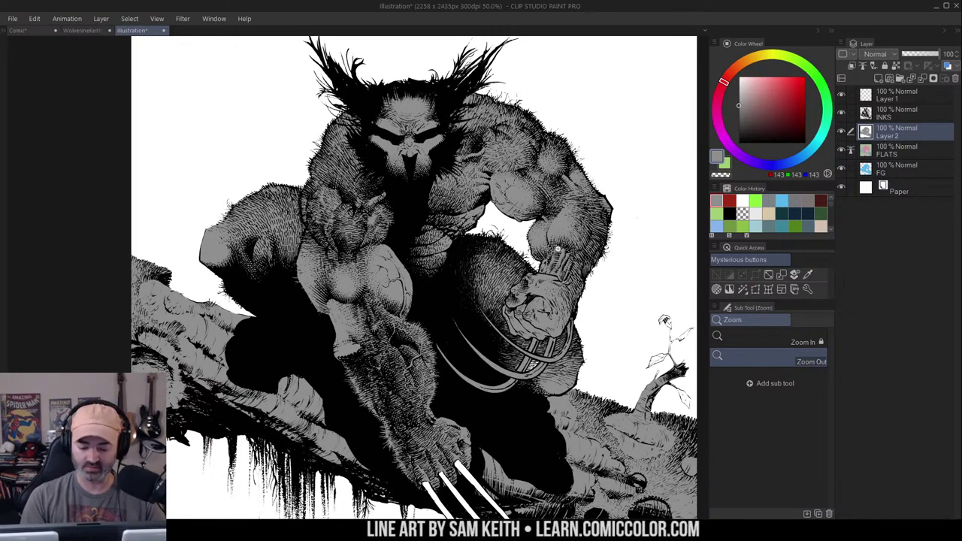
{"action": "left_click", "coordinate": [565, 234]}
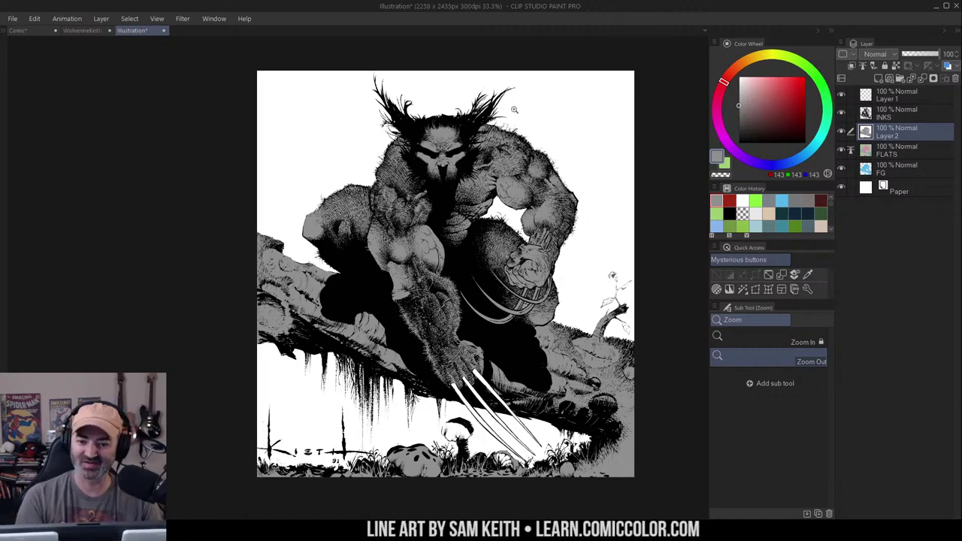
{"action": "left_click", "coordinate": [531, 156]}
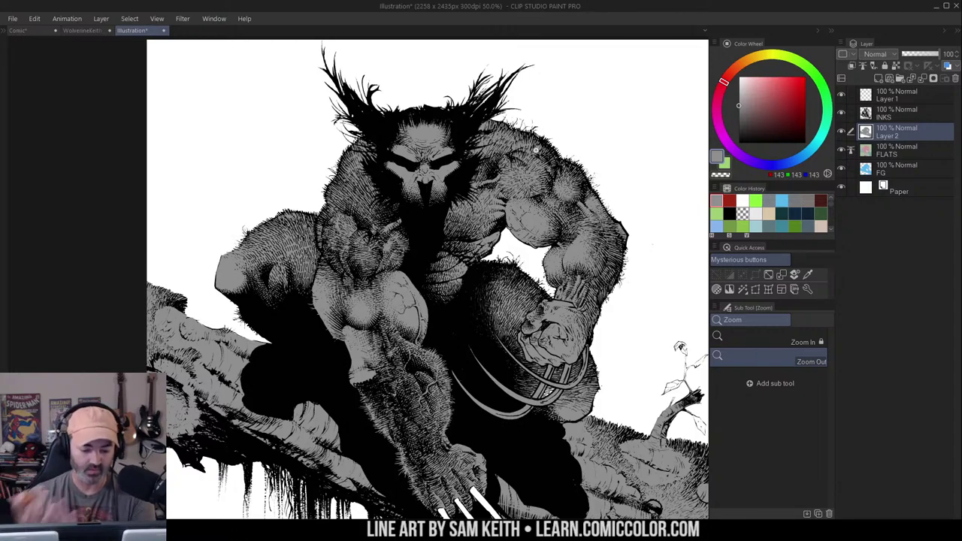
{"action": "left_click_drag", "start_coordinate": [524, 191], "coordinate": [507, 133]}
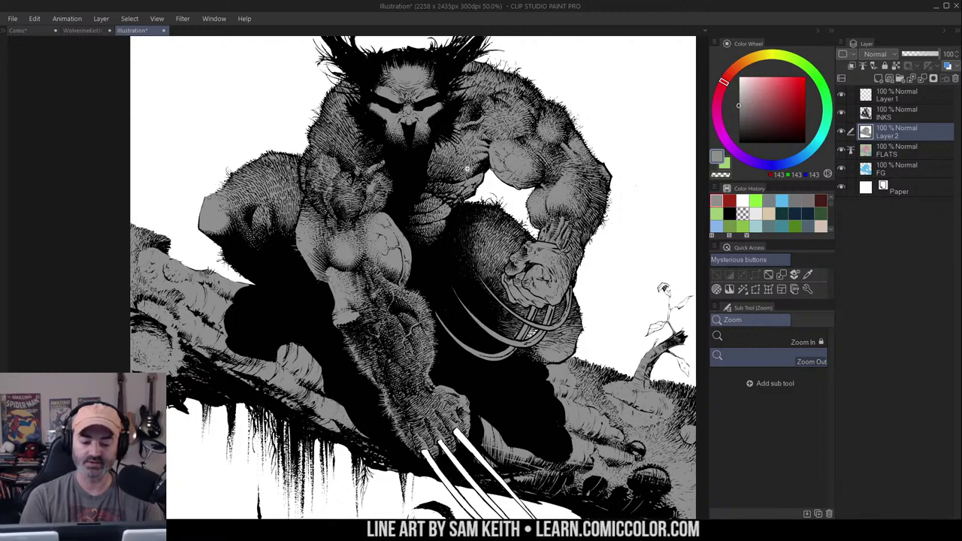
{"action": "scroll", "coordinate": [487, 132], "scroll_direction": "up", "scroll_amount": 3}
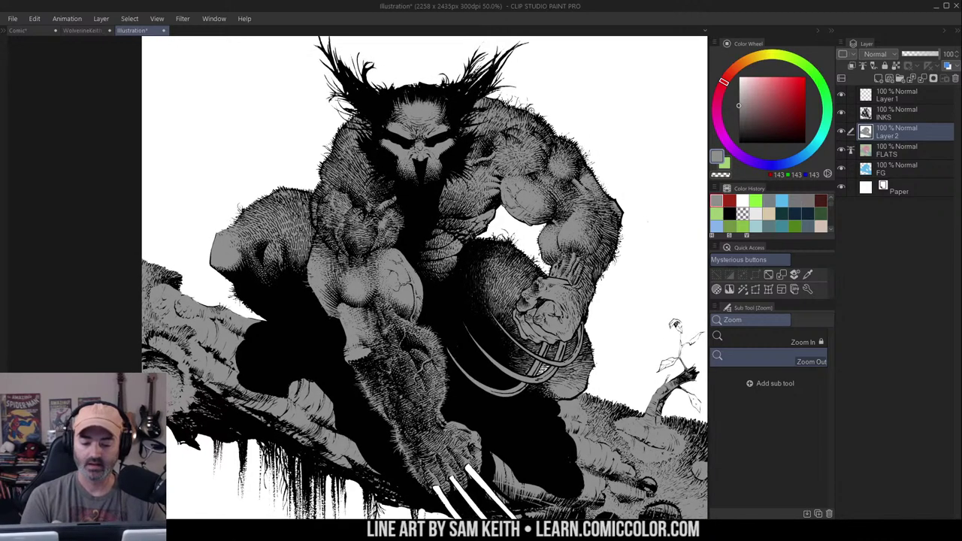
Lasso temporary outlines around the black shadow under the bent knee and along the forward arm, clearing each selection
{"action": "key", "text": "m"}
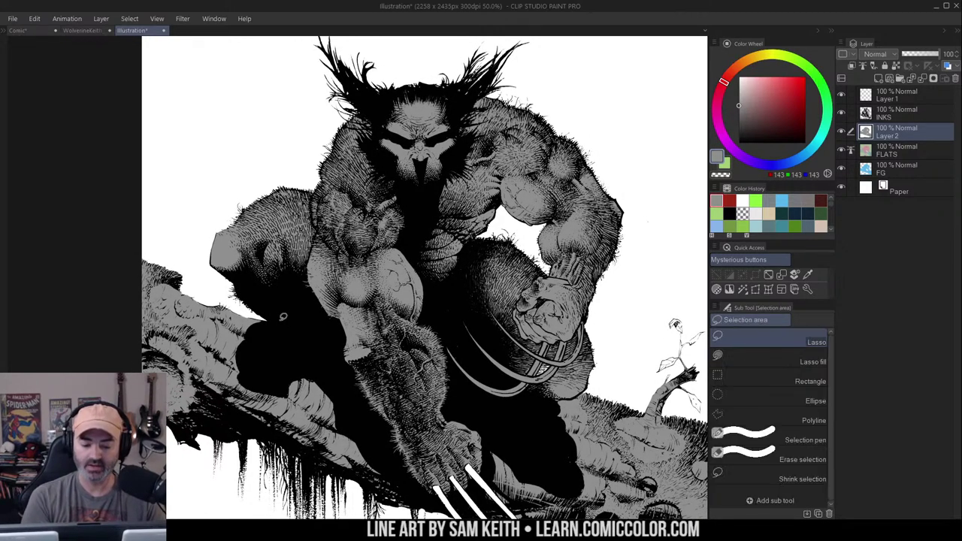
{"action": "mouse_move", "coordinate": [267, 316]}
{"action": "left_mouse_down"}
{"action": "mouse_move", "coordinate": [212, 229]}
{"action": "mouse_move", "coordinate": [631, 162]}
{"action": "mouse_move", "coordinate": [603, 396]}
{"action": "mouse_move", "coordinate": [337, 418]}
{"action": "mouse_move", "coordinate": [207, 344]}
{"action": "left_mouse_up"}
{"action": "key", "text": "ctrl+d"}
{"action": "mouse_move", "coordinate": [277, 272]}
{"action": "left_mouse_down"}
{"action": "mouse_move", "coordinate": [314, 310]}
{"action": "mouse_move", "coordinate": [406, 470]}
{"action": "left_mouse_up"}
{"action": "key", "text": "ctrl+d"}
{"action": "mouse_move", "coordinate": [300, 259]}
{"action": "left_mouse_down"}
{"action": "mouse_move", "coordinate": [325, 347]}
{"action": "mouse_move", "coordinate": [432, 490]}
{"action": "mouse_move", "coordinate": [455, 416]}
{"action": "mouse_move", "coordinate": [403, 243]}
{"action": "mouse_move", "coordinate": [426, 198]}
{"action": "left_mouse_up"}
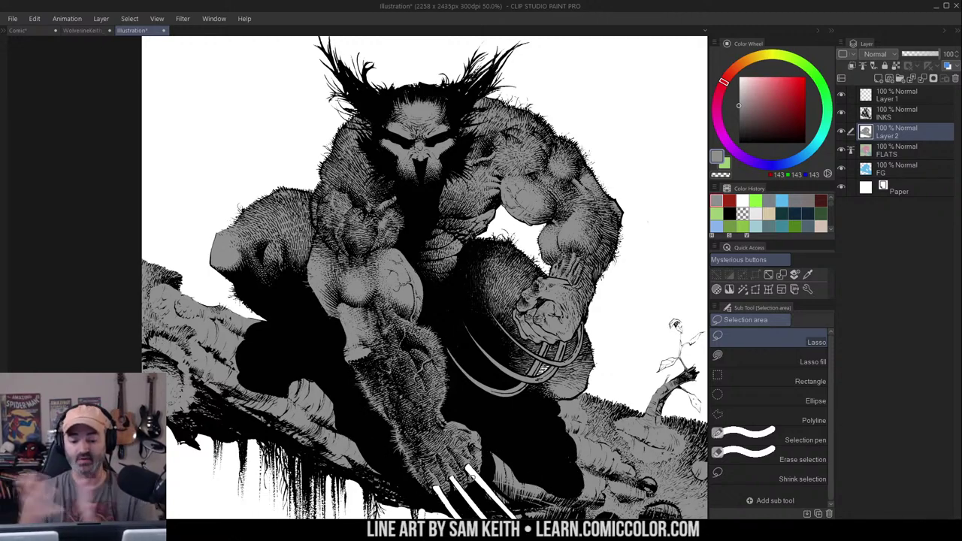
Examine the inked head, face and shoulders up close against the surrounding body
{"action": "left_click_drag", "start_coordinate": [597, 233], "coordinate": [585, 233]}
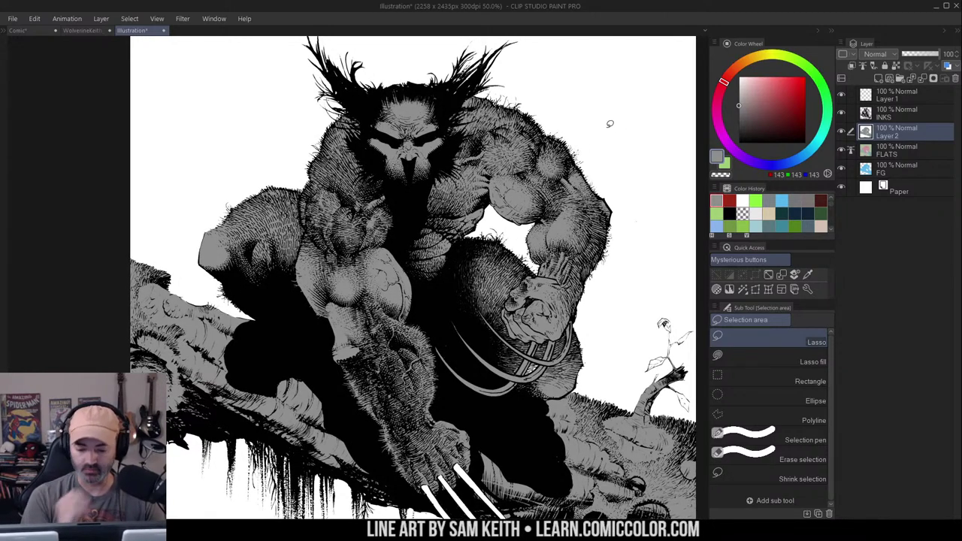
{"action": "left_click", "coordinate": [544, 136], "text": "ctrl"}
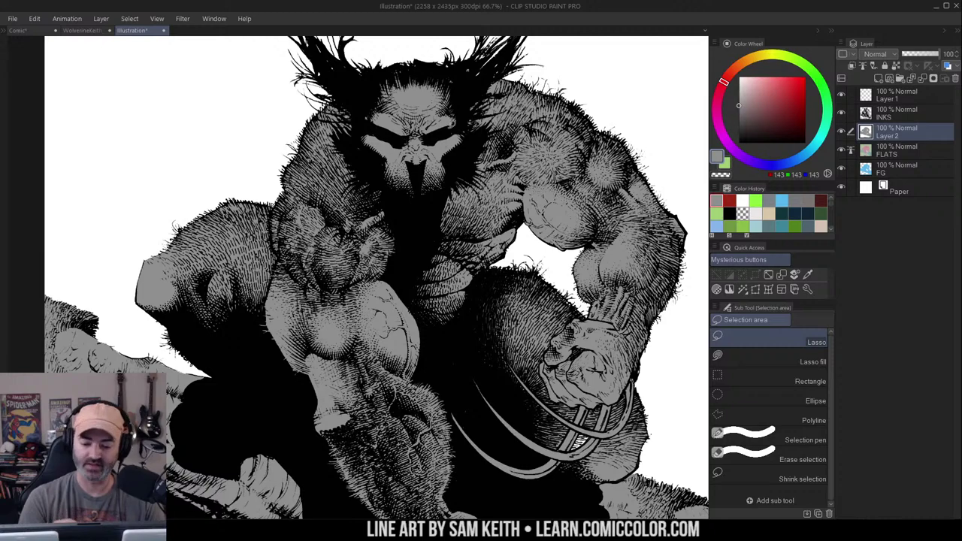
{"action": "left_click_drag", "start_coordinate": [492, 42], "coordinate": [500, 72]}
{"action": "left_click", "coordinate": [467, 157], "text": "ctrl"}
{"action": "left_click_drag", "start_coordinate": [468, 157], "coordinate": [499, 196]}
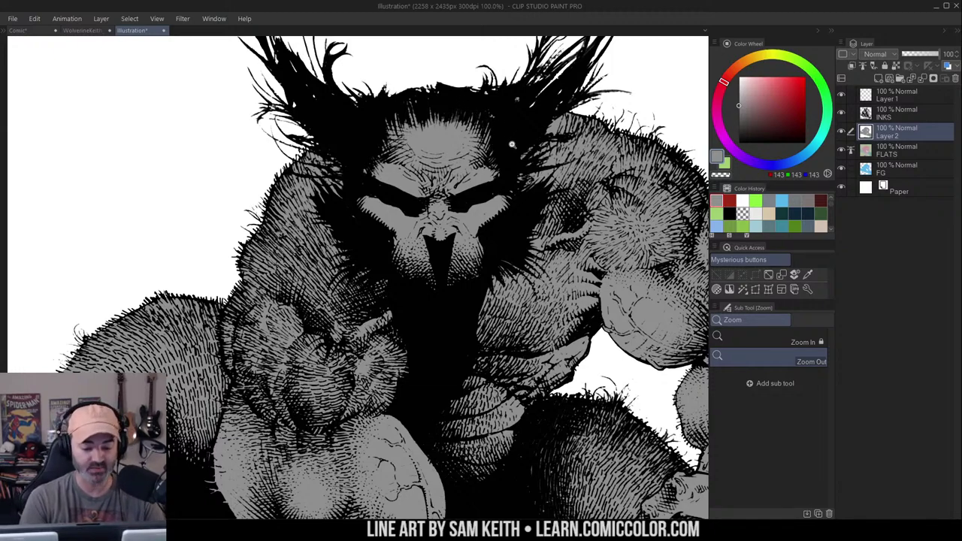
{"action": "key", "text": "m"}
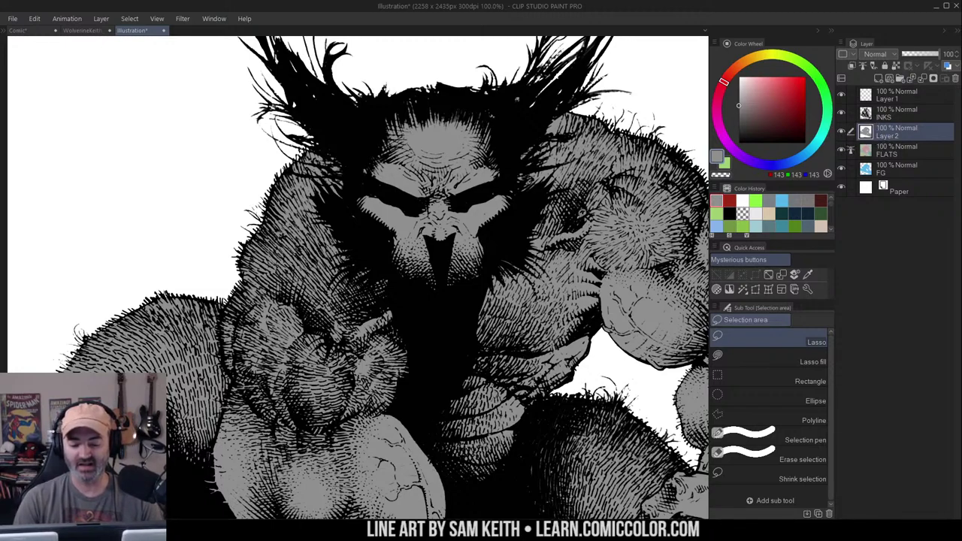
{"action": "key", "text": "alt+space"}
{"action": "left_click", "coordinate": [518, 213]}
{"action": "left_click_drag", "start_coordinate": [531, 221], "coordinate": [515, 210]}
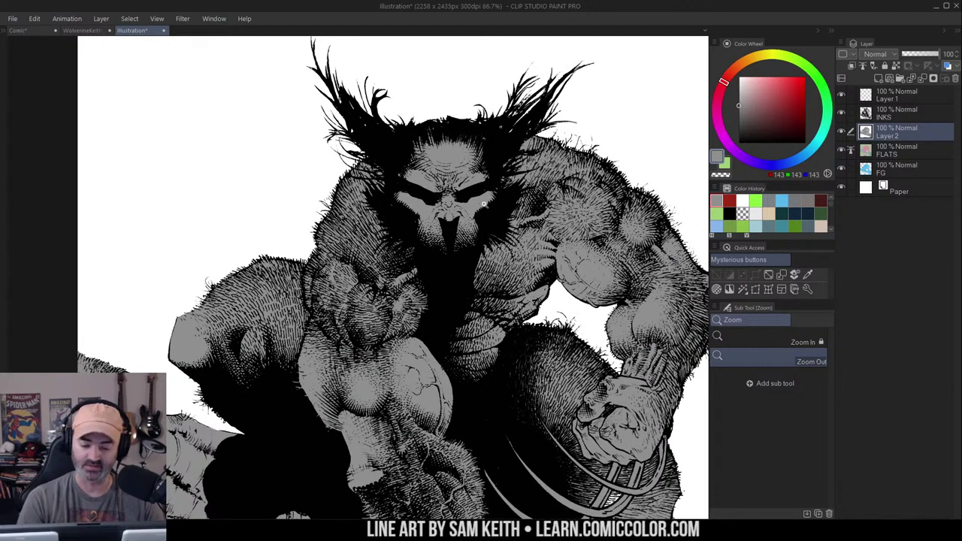
{"action": "left_click", "coordinate": [484, 203]}
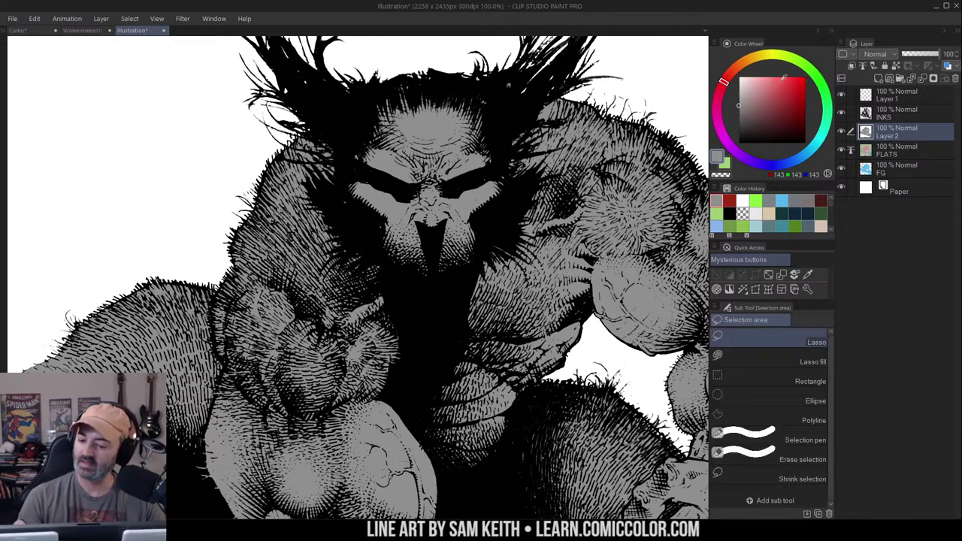
Pick a light red and activate Layer 1 with the FRENDEN'S Faux-toshop airbrush
{"action": "left_click", "coordinate": [783, 77]}
{"action": "left_click", "coordinate": [877, 95]}
{"action": "key", "text": "b"}
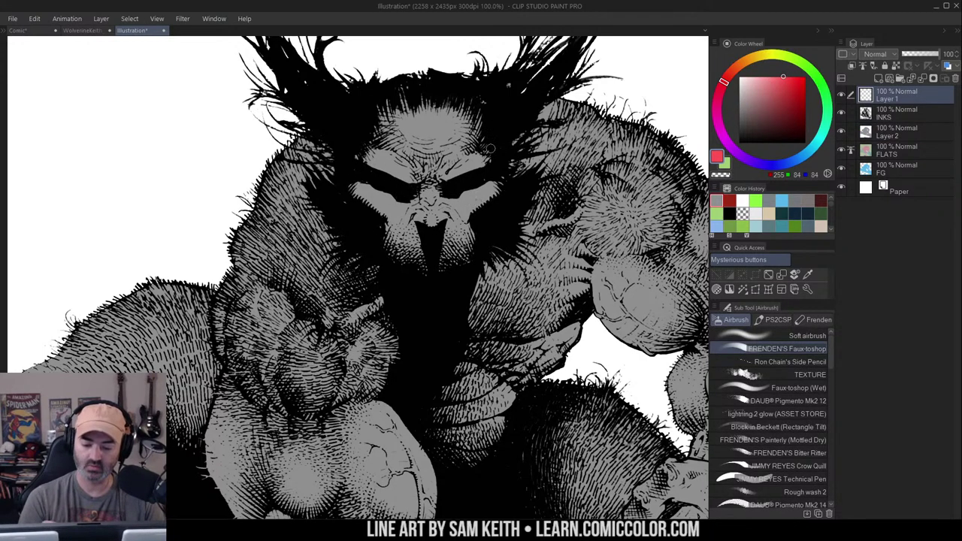
{"action": "key", "text": "alt+space"}
{"action": "left_click_drag", "start_coordinate": [605, 215], "coordinate": [571, 114]}
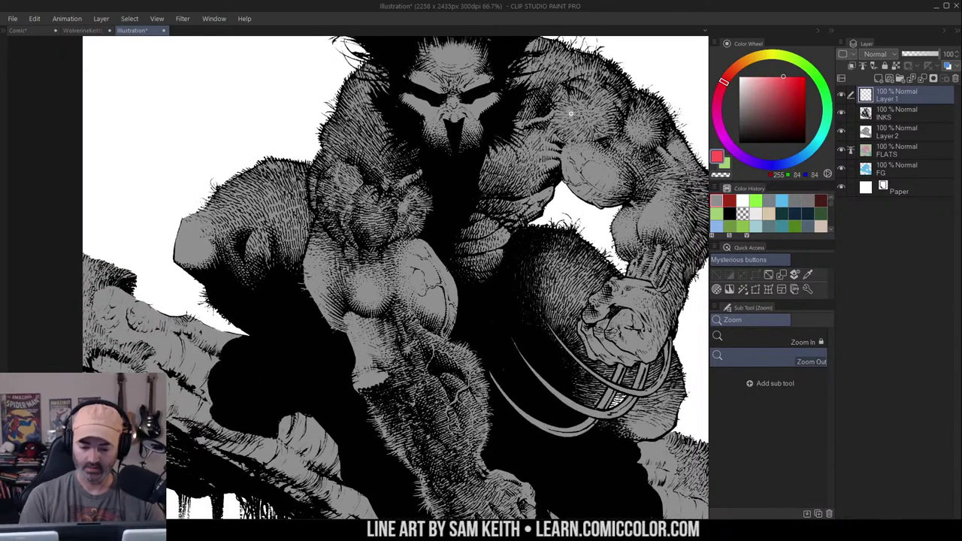
{"action": "mouse_move", "coordinate": [599, 246]}
{"action": "left_mouse_down"}
{"action": "mouse_move", "coordinate": [574, 172]}
{"action": "mouse_move", "coordinate": [562, 246]}
{"action": "mouse_move", "coordinate": [499, 256]}
{"action": "mouse_move", "coordinate": [613, 253]}
{"action": "left_mouse_up"}
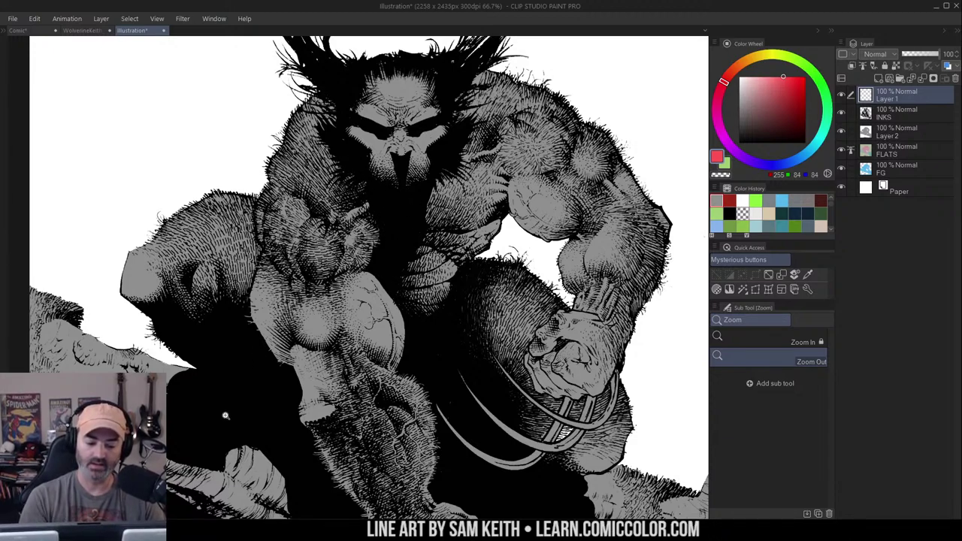
Sample black and grey from the face, and lasso part of the hair on top of the head before deselecting it
{"action": "left_click", "coordinate": [373, 115], "text": "alt"}
{"action": "left_click", "coordinate": [425, 120], "text": "alt"}
{"action": "left_click", "coordinate": [429, 135], "text": "alt"}
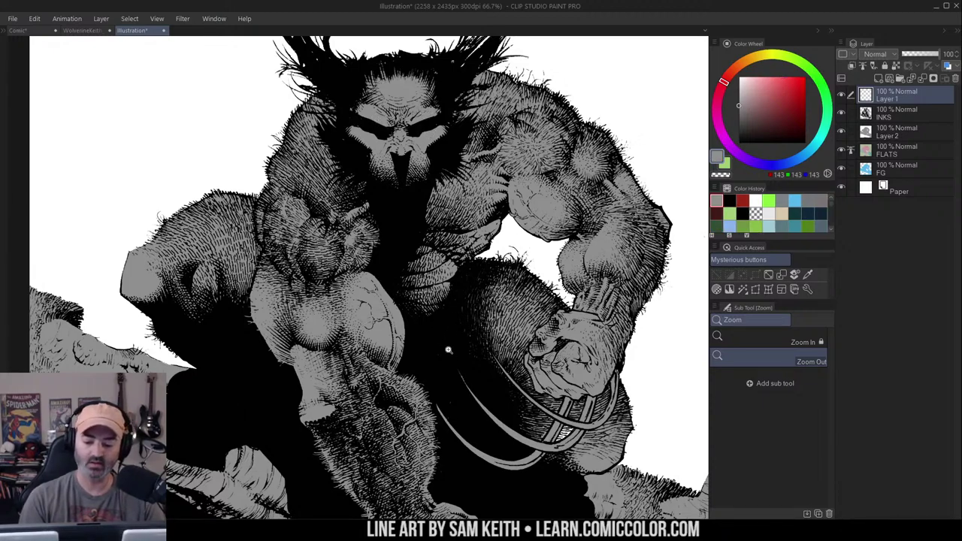
{"action": "key", "text": "m"}
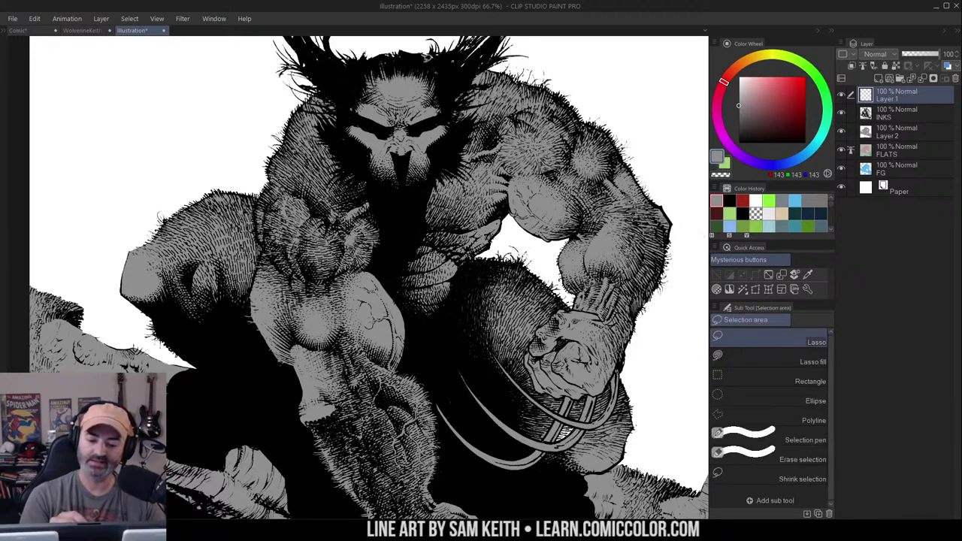
{"action": "mouse_move", "coordinate": [411, 59]}
{"action": "left_mouse_down"}
{"action": "mouse_move", "coordinate": [450, 132]}
{"action": "mouse_move", "coordinate": [437, 73]}
{"action": "left_mouse_up"}
{"action": "key", "text": "ctrl+d"}
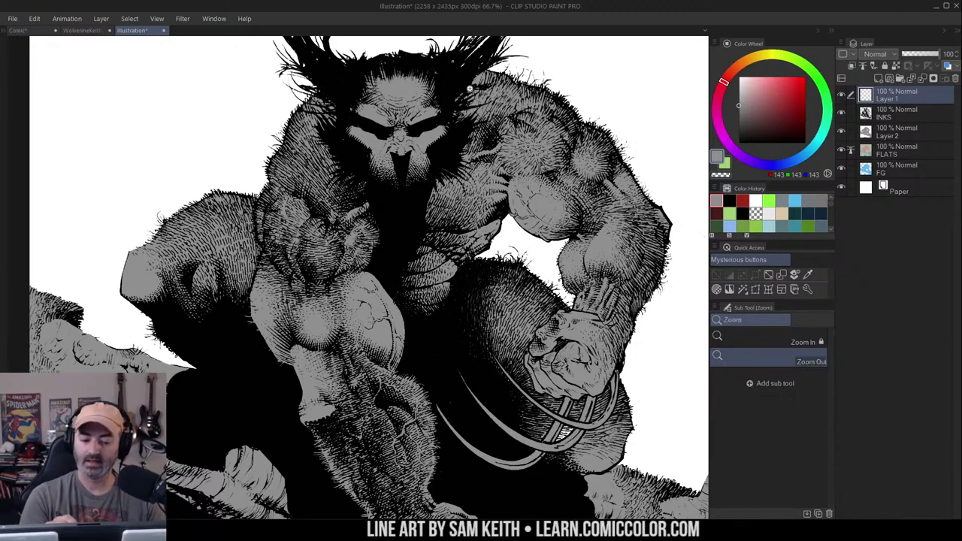
Switch the brush colour to red and outline the grey forehead and cheek shapes of the face on Layer 1
{"action": "left_click", "coordinate": [355, 163], "text": "ctrl"}
{"action": "key", "text": "b"}
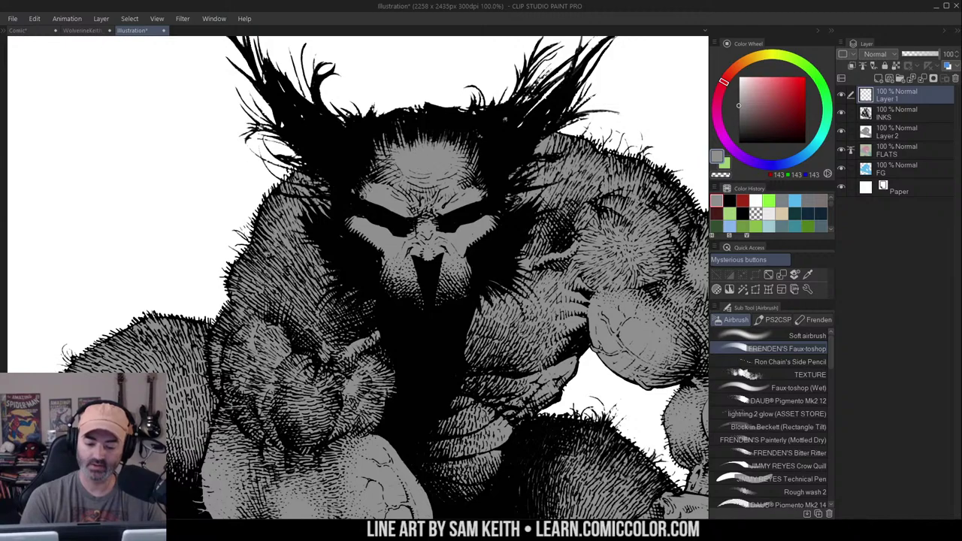
{"action": "left_click_drag", "start_coordinate": [362, 195], "coordinate": [472, 141]}
{"action": "key", "text": "ctrl+z"}
{"action": "left_click_drag", "start_coordinate": [778, 88], "coordinate": [786, 78]}
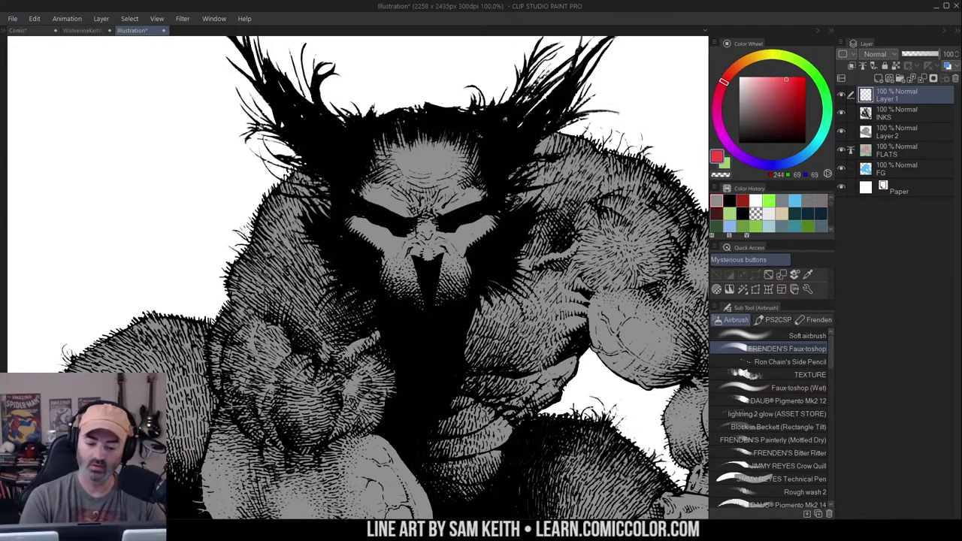
{"action": "mouse_move", "coordinate": [365, 197]}
{"action": "left_mouse_down"}
{"action": "mouse_move", "coordinate": [443, 142]}
{"action": "mouse_move", "coordinate": [485, 197]}
{"action": "mouse_move", "coordinate": [421, 219]}
{"action": "mouse_move", "coordinate": [373, 193]}
{"action": "mouse_move", "coordinate": [410, 234]}
{"action": "mouse_move", "coordinate": [401, 294]}
{"action": "mouse_move", "coordinate": [412, 237]}
{"action": "mouse_move", "coordinate": [439, 219]}
{"action": "mouse_move", "coordinate": [492, 222]}
{"action": "mouse_move", "coordinate": [447, 300]}
{"action": "mouse_move", "coordinate": [415, 224]}
{"action": "left_mouse_up"}
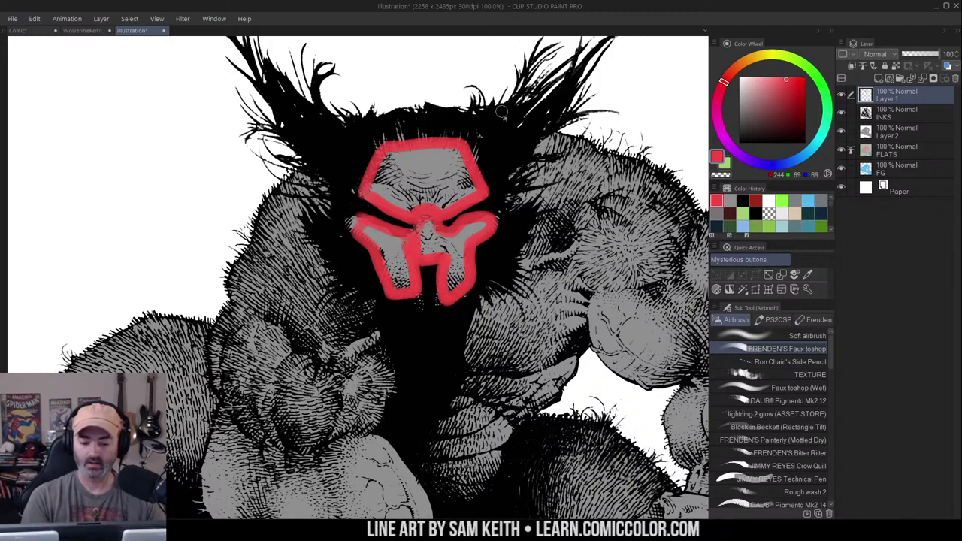
Enlarge the brush and paint three thick red shapes mirroring the face's forehead and cheeks on the white area beside the head
{"action": "left_click_drag", "start_coordinate": [67, 148], "coordinate": [103, 207]}
{"action": "key", "text": "]"}
{"action": "key", "text": "]"}
{"action": "key", "text": "]"}
{"action": "key", "text": "]"}
{"action": "mouse_move", "coordinate": [72, 149]}
{"action": "left_mouse_down"}
{"action": "mouse_move", "coordinate": [93, 171]}
{"action": "mouse_move", "coordinate": [96, 205]}
{"action": "left_mouse_up"}
{"action": "mouse_move", "coordinate": [82, 98]}
{"action": "left_mouse_down"}
{"action": "mouse_move", "coordinate": [142, 112]}
{"action": "mouse_move", "coordinate": [107, 116]}
{"action": "mouse_move", "coordinate": [159, 107]}
{"action": "left_mouse_up"}
{"action": "mouse_move", "coordinate": [175, 147]}
{"action": "left_mouse_down"}
{"action": "mouse_move", "coordinate": [153, 165]}
{"action": "mouse_move", "coordinate": [178, 150]}
{"action": "left_mouse_up"}
{"action": "mouse_move", "coordinate": [64, 152]}
{"action": "left_mouse_down"}
{"action": "mouse_move", "coordinate": [91, 198]}
{"action": "mouse_move", "coordinate": [82, 177]}
{"action": "left_mouse_up"}
{"action": "left_click_drag", "start_coordinate": [147, 201], "coordinate": [180, 162]}
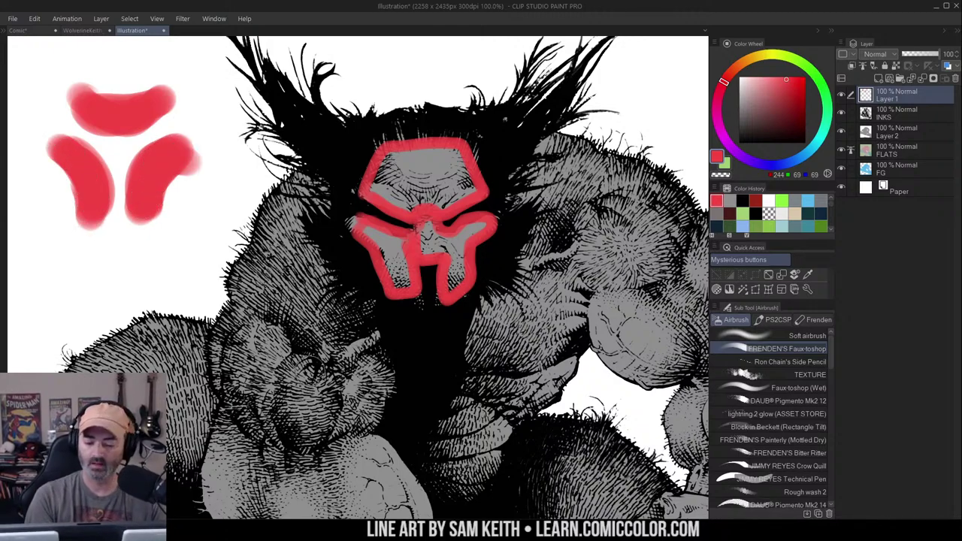
Undo the last red strokes beside the head and redo the three shapes without the extra dab
{"action": "key", "text": "ctrl+z"}
{"action": "key", "text": "ctrl+z"}
{"action": "key", "text": "ctrl+z"}
{"action": "key", "text": "ctrl+y"}
{"action": "key", "text": "ctrl+y"}
{"action": "key", "text": "ctrl+y"}
Lasso the face, delete the red outline inside the selection on Layer 1 and deselect
{"action": "key", "text": "m"}
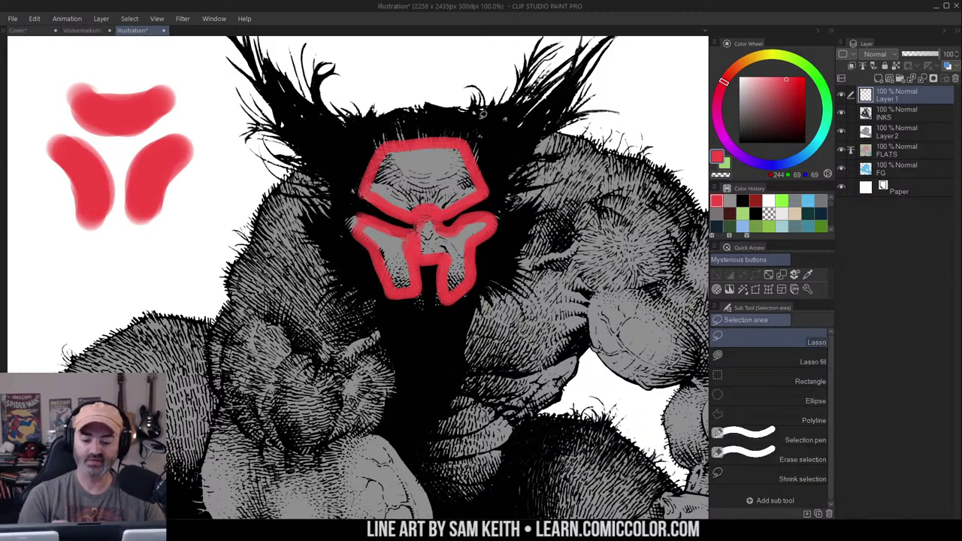
{"action": "mouse_move", "coordinate": [475, 113]}
{"action": "left_mouse_down"}
{"action": "mouse_move", "coordinate": [420, 350]}
{"action": "mouse_move", "coordinate": [451, 102]}
{"action": "left_mouse_up"}
{"action": "key", "text": "Delete"}
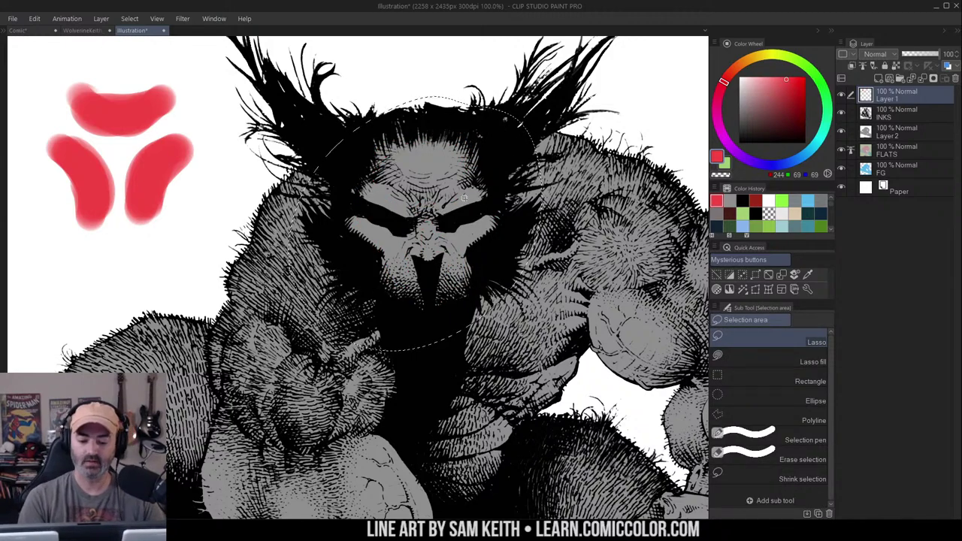
{"action": "scroll", "coordinate": [468, 212], "scroll_direction": "up", "scroll_amount": 2}
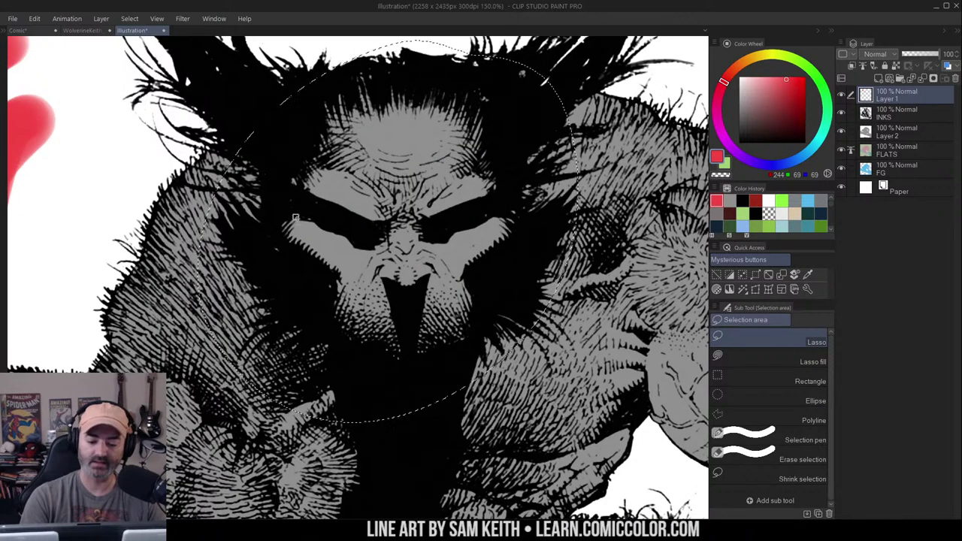
{"action": "key", "text": "ctrl+d"}
Paint temporary red strokes over the left-hand cheekbone, eye and brow of the face on Layer 1, and undo them
{"action": "key", "text": "b"}
{"action": "left_click_drag", "start_coordinate": [294, 229], "coordinate": [346, 261]}
{"action": "left_click_drag", "start_coordinate": [311, 208], "coordinate": [368, 231]}
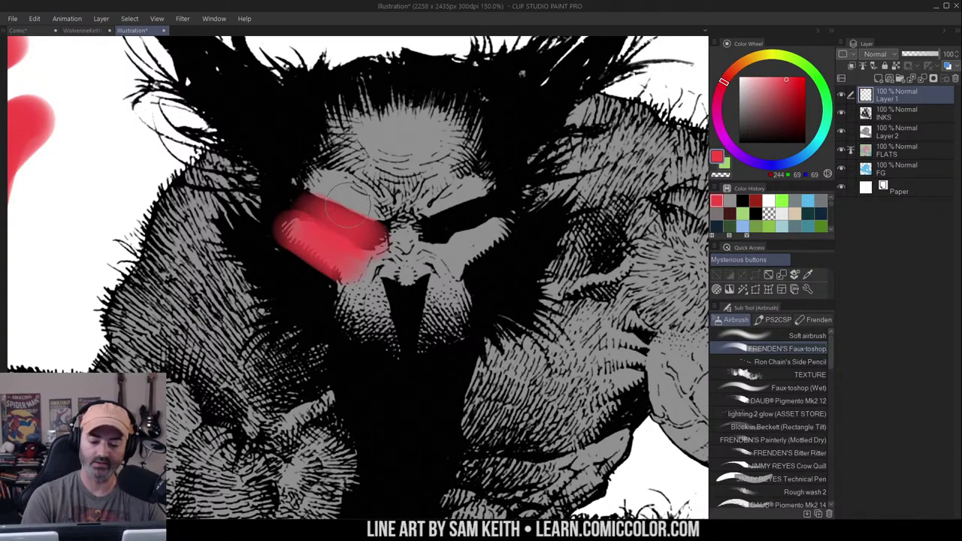
{"action": "left_click_drag", "start_coordinate": [320, 178], "coordinate": [377, 200]}
{"action": "key", "text": "ctrl+z"}
{"action": "key", "text": "ctrl+z"}
{"action": "key", "text": "ctrl+z"}
Paint a vertical red stroke down each side of the nose and undo both strokes
{"action": "left_click_drag", "start_coordinate": [363, 256], "coordinate": [370, 352]}
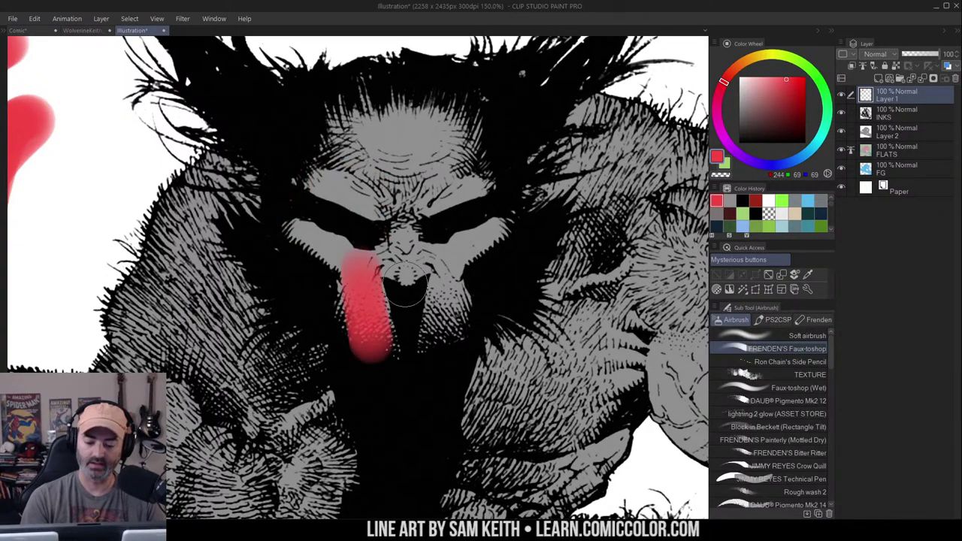
{"action": "left_click_drag", "start_coordinate": [449, 259], "coordinate": [454, 338]}
{"action": "key", "text": "ctrl+z"}
{"action": "key", "text": "ctrl+z"}
{"action": "key", "text": "ctrl+z"}
Paint three diagonal red strokes over the right-hand brow, eye and cheekbone, and undo them
{"action": "left_click_drag", "start_coordinate": [426, 200], "coordinate": [501, 175]}
{"action": "left_click_drag", "start_coordinate": [443, 218], "coordinate": [520, 193]}
{"action": "left_click_drag", "start_coordinate": [464, 248], "coordinate": [530, 219]}
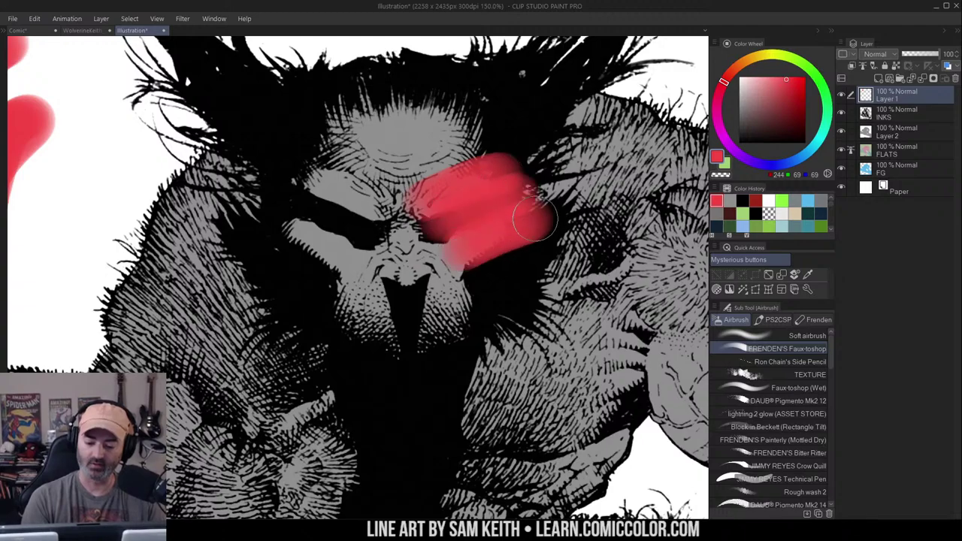
{"action": "key", "text": "ctrl+z"}
{"action": "key", "text": "ctrl+z"}
{"action": "key", "text": "ctrl+z"}
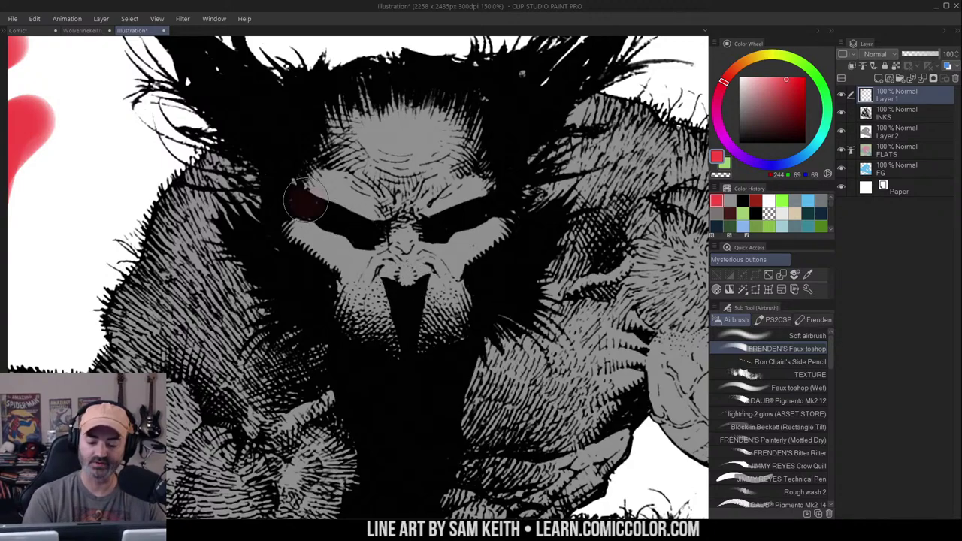
Try a single red stroke across both eyes and undo it
{"action": "mouse_move", "coordinate": [301, 197]}
{"action": "left_mouse_down"}
{"action": "mouse_move", "coordinate": [375, 229]}
{"action": "mouse_move", "coordinate": [519, 197]}
{"action": "left_mouse_up"}
{"action": "key", "text": "ctrl+z"}
{"action": "key", "text": "ctrl+z"}
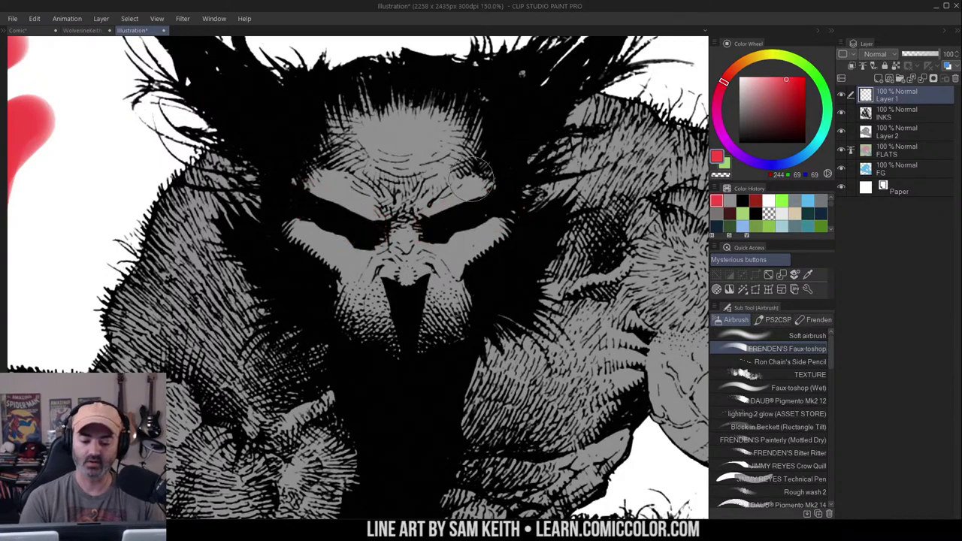
Paint red bands along the brows, eyes and cheekbones on both sides of the face, and undo them all
{"action": "left_click_drag", "start_coordinate": [284, 225], "coordinate": [384, 265]}
{"action": "left_click_drag", "start_coordinate": [294, 194], "coordinate": [393, 227]}
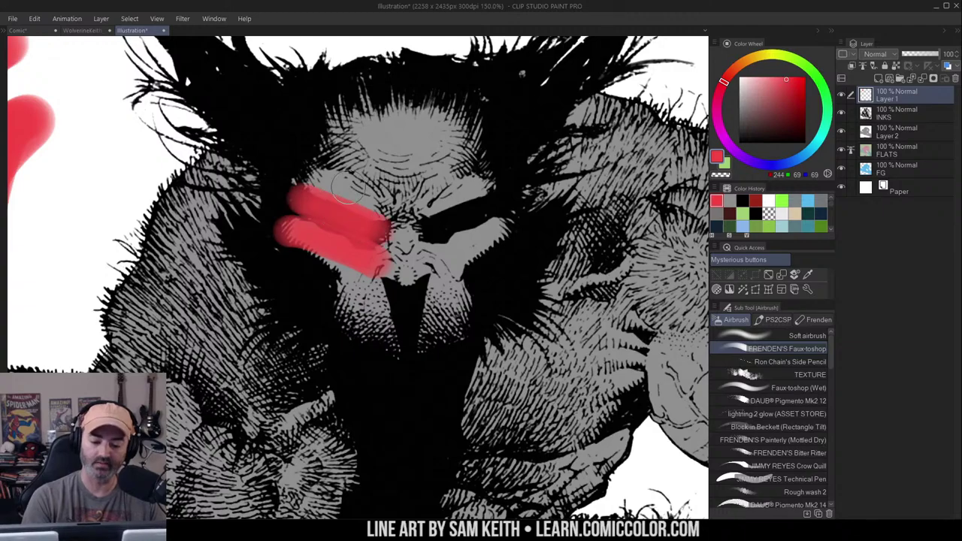
{"action": "mouse_move", "coordinate": [300, 172]}
{"action": "left_mouse_down"}
{"action": "mouse_move", "coordinate": [388, 211]}
{"action": "mouse_move", "coordinate": [503, 170]}
{"action": "left_mouse_up"}
{"action": "left_click_drag", "start_coordinate": [430, 232], "coordinate": [512, 196]}
{"action": "left_click_drag", "start_coordinate": [441, 263], "coordinate": [520, 222]}
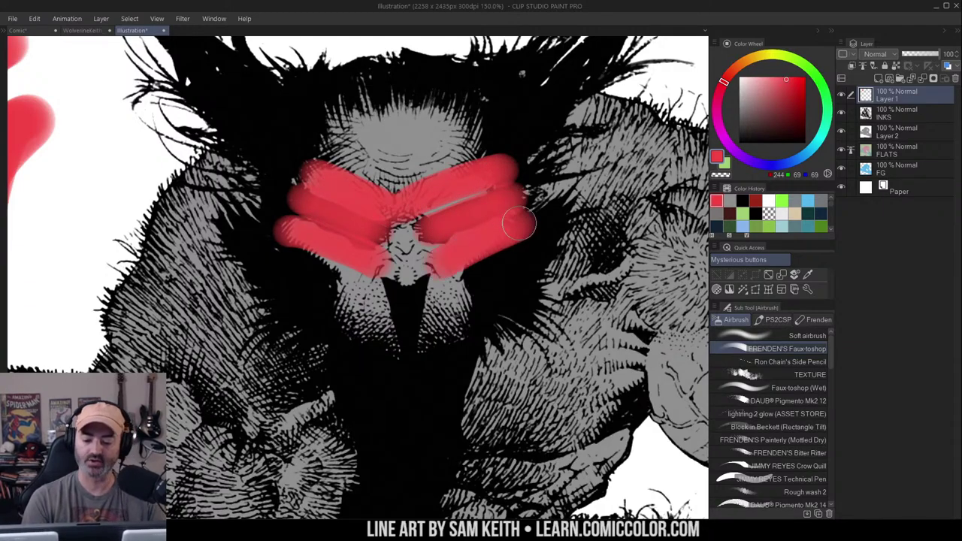
{"action": "key", "text": "ctrl+z"}
{"action": "key", "text": "ctrl+z"}
{"action": "key", "text": "ctrl+z"}
{"action": "key", "text": "ctrl+z"}
{"action": "key", "text": "ctrl+z"}
{"action": "key", "text": "ctrl+z"}
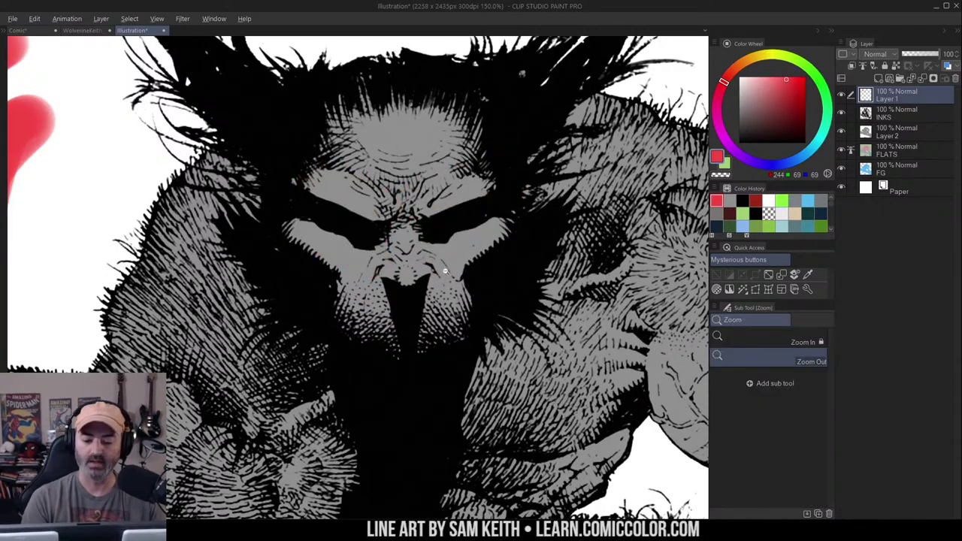
Lasso the thick red shapes on the white area beside the head, delete them from Layer 1 and deselect
{"action": "left_click", "coordinate": [448, 266], "text": "alt"}
{"action": "left_click", "coordinate": [449, 267], "text": "alt"}
{"action": "left_click_drag", "start_coordinate": [502, 237], "coordinate": [528, 192]}
{"action": "key", "text": "m"}
{"action": "mouse_move", "coordinate": [147, 159]}
{"action": "left_mouse_down"}
{"action": "mouse_move", "coordinate": [236, 66]}
{"action": "mouse_move", "coordinate": [180, 229]}
{"action": "left_mouse_up"}
{"action": "key", "text": "Delete"}
{"action": "key", "text": "ctrl+d"}
Switch the brush colour to black and paint a cluster of thin strokes on the white area beside the head
{"action": "left_click_drag", "start_coordinate": [569, 180], "coordinate": [415, 216]}
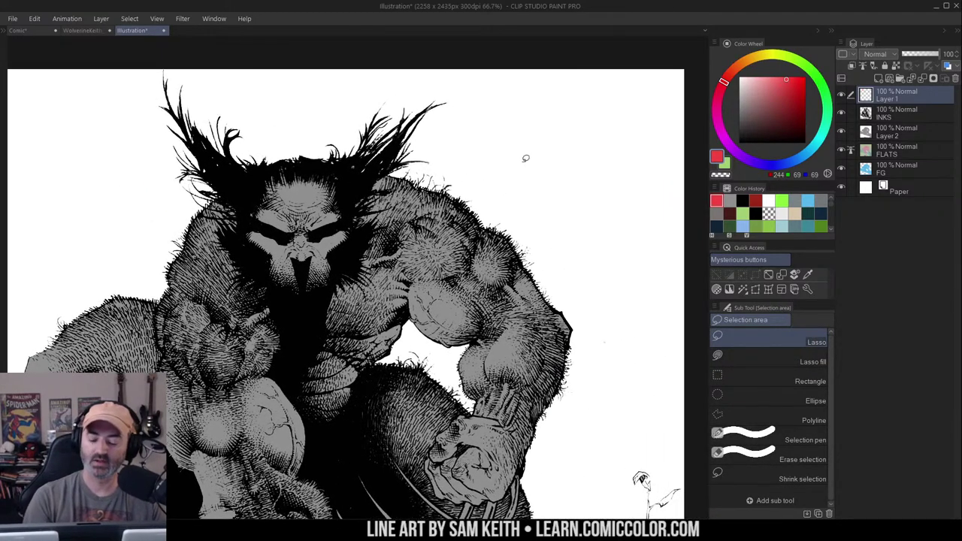
{"action": "left_click", "coordinate": [541, 160], "text": "ctrl"}
{"action": "left_click", "coordinate": [519, 122], "text": "alt"}
{"action": "key", "text": "x"}
{"action": "key", "text": "b"}
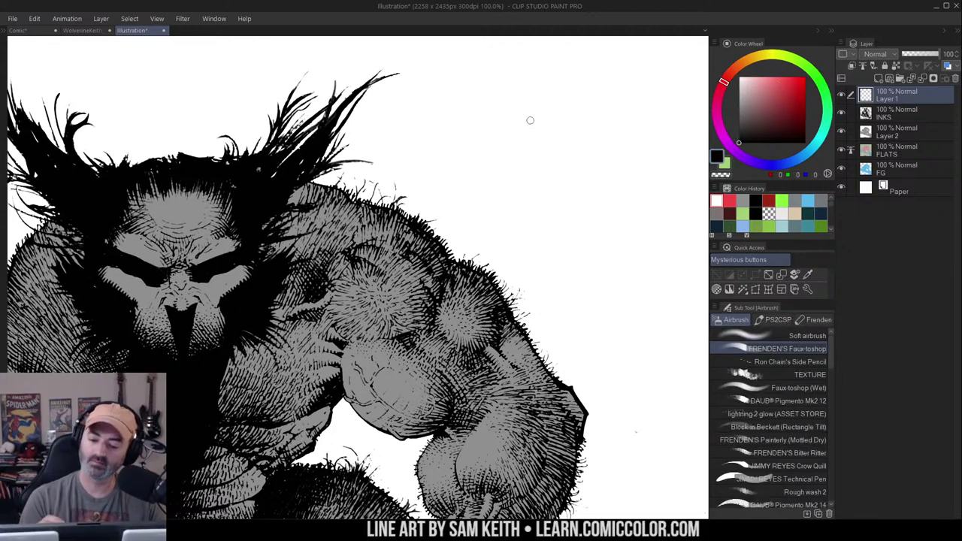
{"action": "left_click_drag", "start_coordinate": [492, 147], "coordinate": [578, 81]}
{"action": "left_click_drag", "start_coordinate": [526, 143], "coordinate": [563, 100]}
{"action": "left_click_drag", "start_coordinate": [559, 133], "coordinate": [552, 149]}
{"action": "mouse_move", "coordinate": [581, 118]}
{"action": "left_mouse_down"}
{"action": "mouse_move", "coordinate": [580, 156]}
{"action": "mouse_move", "coordinate": [595, 167]}
{"action": "left_mouse_up"}
{"action": "left_click_drag", "start_coordinate": [562, 56], "coordinate": [514, 92]}
Enlarge the brush and add soft grey dabs around the cluster of thin black strokes
{"action": "left_click_drag", "start_coordinate": [534, 160], "coordinate": [523, 174]}
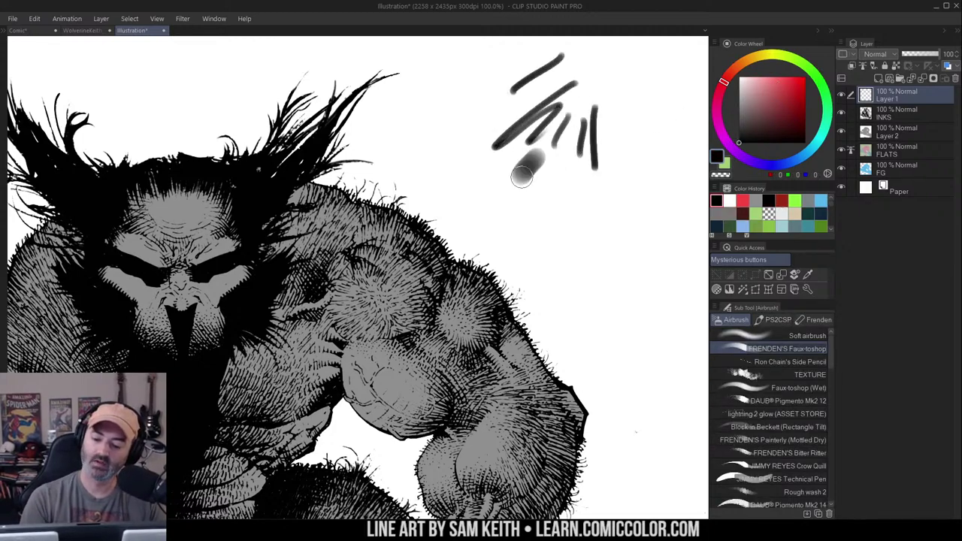
{"action": "left_click", "coordinate": [535, 178]}
{"action": "left_click", "coordinate": [588, 92]}
{"action": "left_click", "coordinate": [609, 119]}
{"action": "left_click", "coordinate": [512, 99]}
{"action": "left_click", "coordinate": [496, 128]}
{"action": "left_click", "coordinate": [566, 175]}
Paint three thick solid black shapes beside the thin strokes and touch up the gap between them with white
{"action": "scroll", "coordinate": [564, 208], "scroll_direction": "down", "scroll_amount": 2}
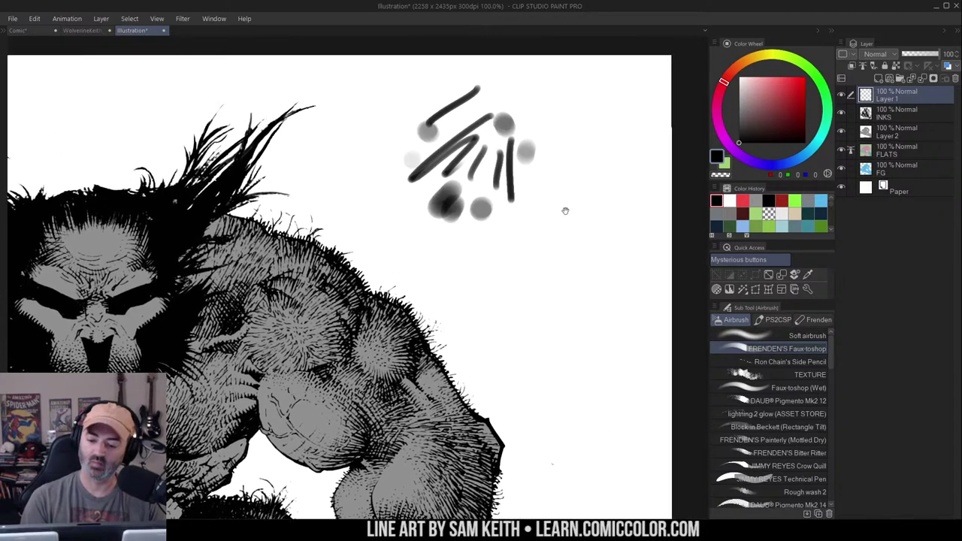
{"action": "mouse_move", "coordinate": [575, 116]}
{"action": "left_mouse_down"}
{"action": "mouse_move", "coordinate": [560, 144]}
{"action": "mouse_move", "coordinate": [581, 131]}
{"action": "mouse_move", "coordinate": [574, 150]}
{"action": "mouse_move", "coordinate": [611, 134]}
{"action": "mouse_move", "coordinate": [605, 168]}
{"action": "mouse_move", "coordinate": [622, 170]}
{"action": "mouse_move", "coordinate": [607, 170]}
{"action": "mouse_move", "coordinate": [563, 212]}
{"action": "mouse_move", "coordinate": [577, 179]}
{"action": "mouse_move", "coordinate": [579, 216]}
{"action": "mouse_move", "coordinate": [582, 200]}
{"action": "mouse_move", "coordinate": [571, 194]}
{"action": "mouse_move", "coordinate": [584, 160]}
{"action": "mouse_move", "coordinate": [558, 182]}
{"action": "mouse_move", "coordinate": [607, 153]}
{"action": "mouse_move", "coordinate": [578, 175]}
{"action": "mouse_move", "coordinate": [573, 206]}
{"action": "left_mouse_up"}
{"action": "key", "text": "x"}
{"action": "key", "text": "x"}
{"action": "key", "text": "x"}
{"action": "left_click_drag", "start_coordinate": [594, 160], "coordinate": [603, 192]}
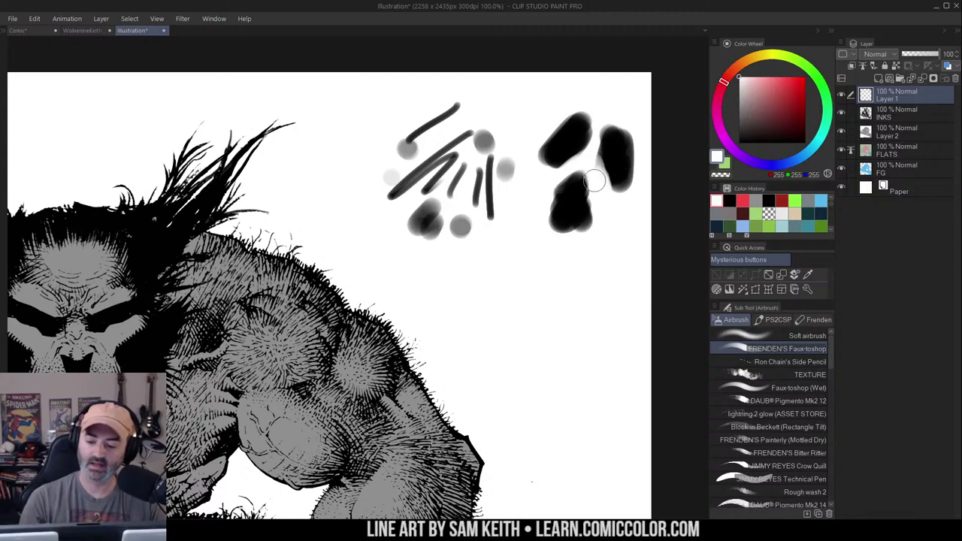
Circle the thick shapes and the thin-stroke cluster in black one after the other, undoing each circle
{"action": "key", "text": "x"}
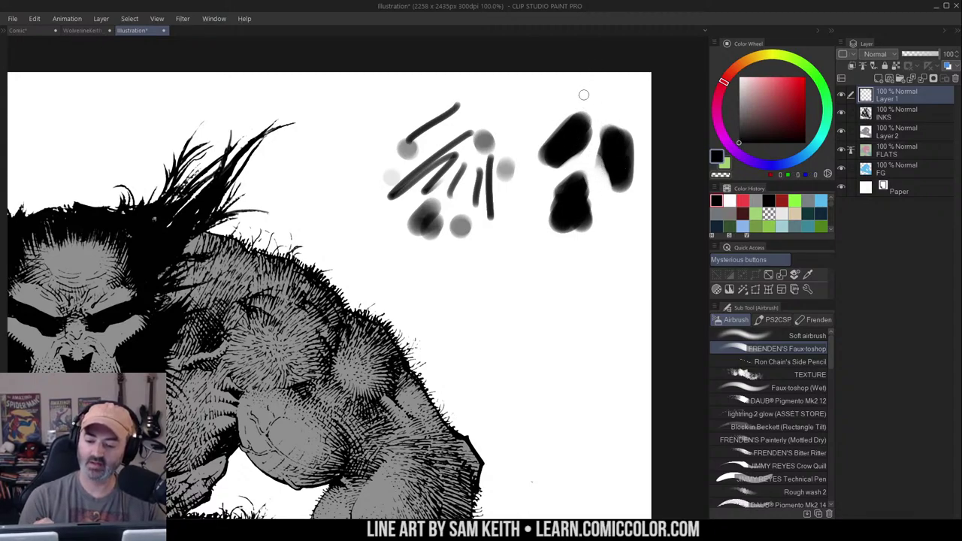
{"action": "mouse_move", "coordinate": [595, 94]}
{"action": "left_mouse_down"}
{"action": "mouse_move", "coordinate": [525, 151]}
{"action": "mouse_move", "coordinate": [637, 218]}
{"action": "mouse_move", "coordinate": [583, 93]}
{"action": "left_mouse_up"}
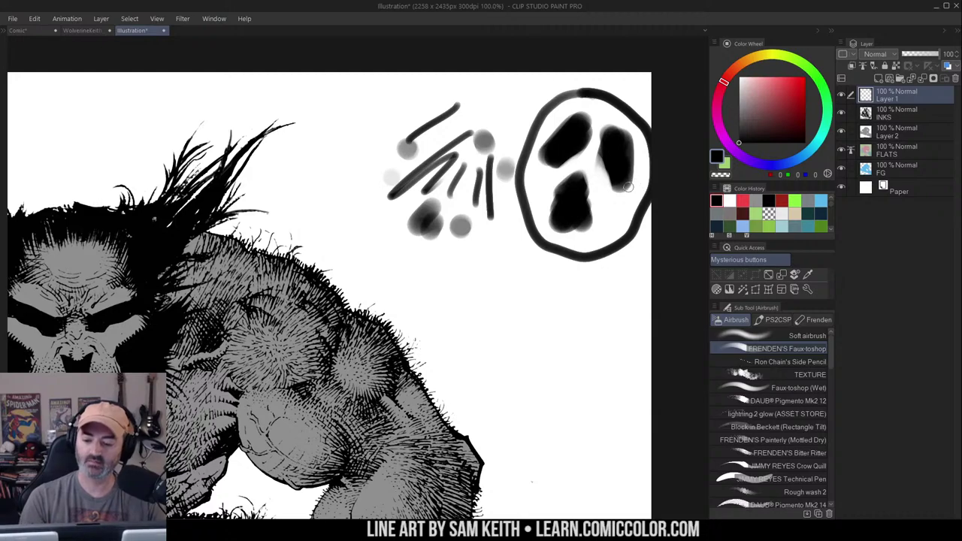
{"action": "key", "text": "ctrl+z"}
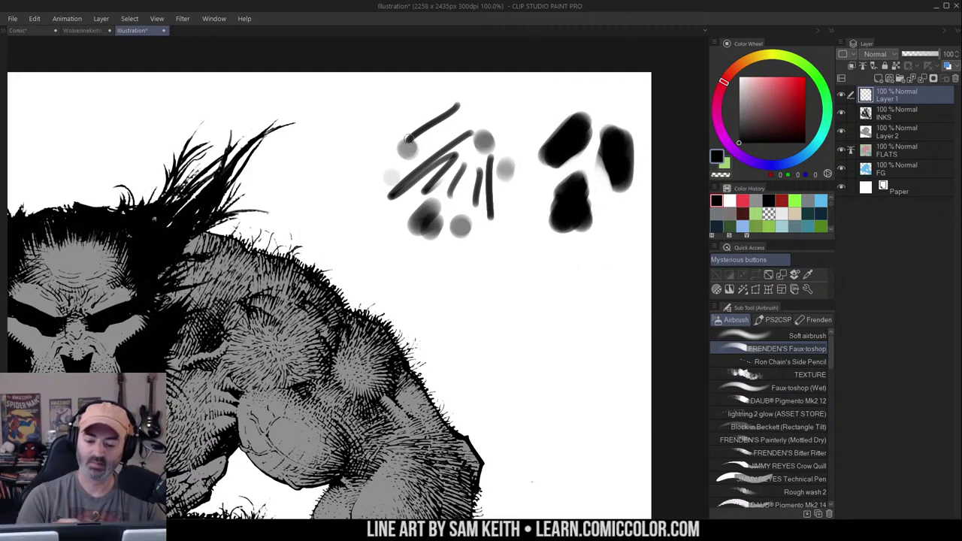
{"action": "mouse_move", "coordinate": [408, 139]}
{"action": "left_mouse_down"}
{"action": "mouse_move", "coordinate": [496, 252]}
{"action": "mouse_move", "coordinate": [396, 129]}
{"action": "left_mouse_up"}
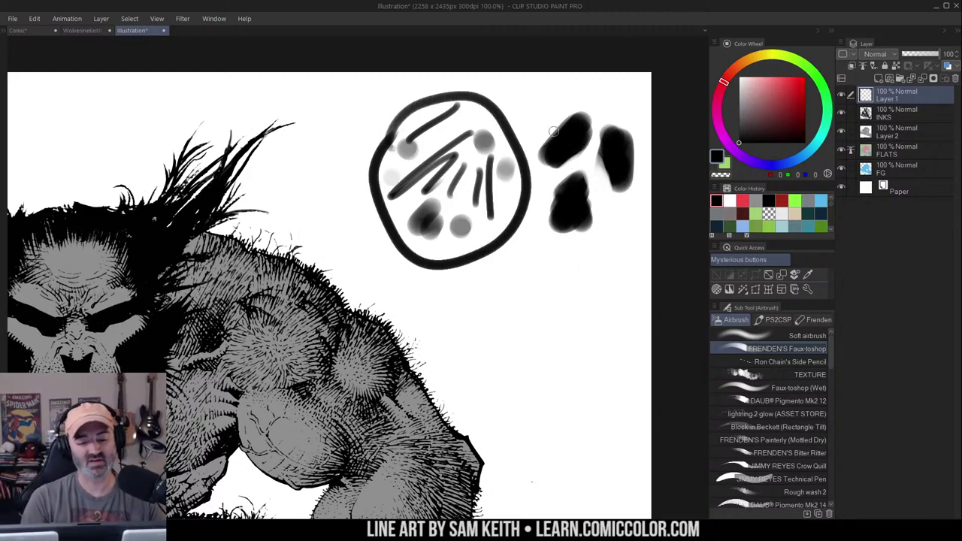
{"action": "key", "text": "ctrl+z"}
Lasso the black demonstration marks in the page's upper corner, delete them from Layer 1 and deselect
{"action": "key", "text": "alt+space"}
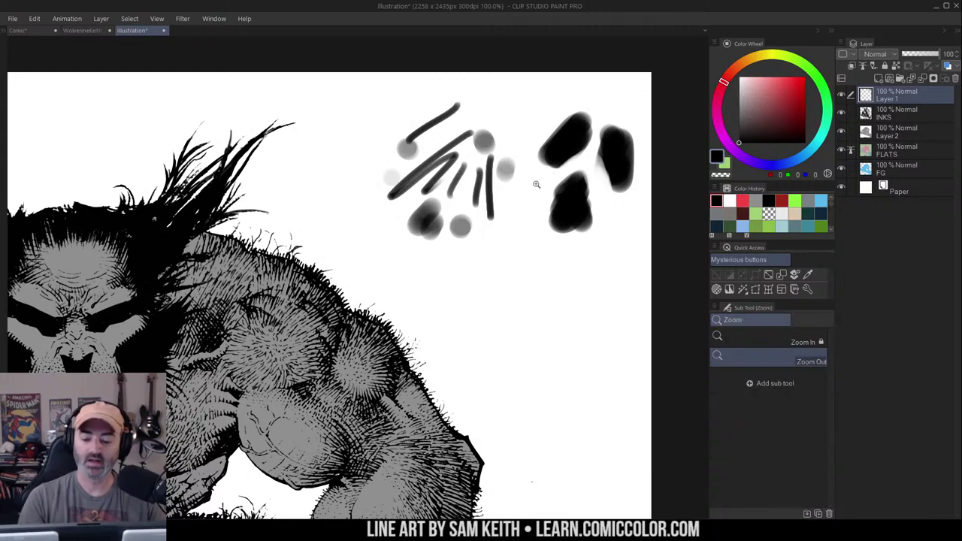
{"action": "left_click", "coordinate": [539, 187]}
{"action": "left_click", "coordinate": [539, 187]}
{"action": "left_click", "coordinate": [539, 187]}
{"action": "scroll", "coordinate": [552, 194], "scroll_direction": "down", "scroll_amount": 5}
{"action": "scroll", "coordinate": [563, 192], "scroll_direction": "up", "scroll_amount": 5}
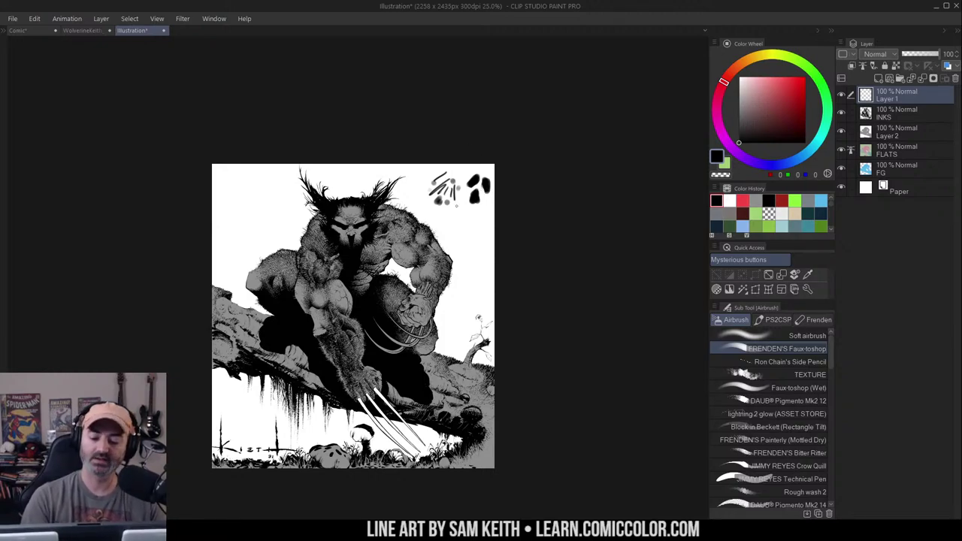
{"action": "key", "text": "ctrl+space"}
{"action": "left_click", "coordinate": [461, 206]}
{"action": "key", "text": "m"}
{"action": "mouse_move", "coordinate": [451, 142]}
{"action": "left_mouse_down"}
{"action": "mouse_move", "coordinate": [391, 184]}
{"action": "mouse_move", "coordinate": [499, 126]}
{"action": "left_mouse_up"}
{"action": "key", "text": "Delete"}
{"action": "key", "text": "ctrl+d"}
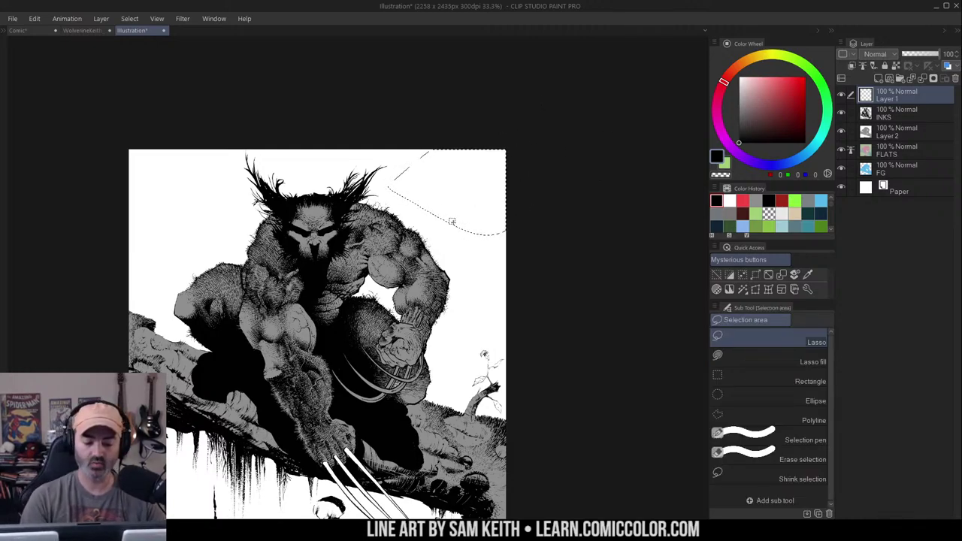
Lasso a rough loop around the figure's head, torso and arms, and deselect it
{"action": "scroll", "coordinate": [580, 122], "scroll_direction": "up", "scroll_amount": 1}
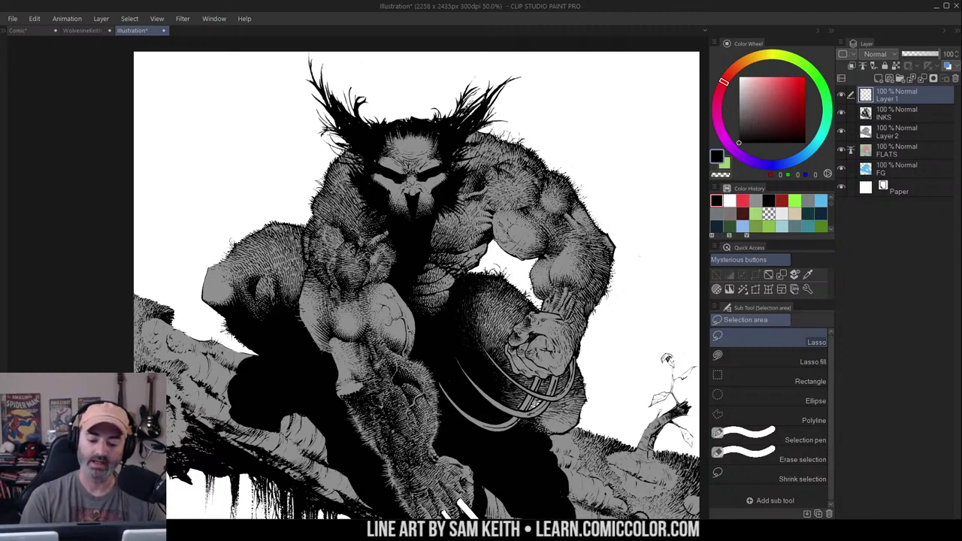
{"action": "mouse_move", "coordinate": [331, 385]}
{"action": "left_mouse_down"}
{"action": "mouse_move", "coordinate": [305, 171]}
{"action": "mouse_move", "coordinate": [339, 471]}
{"action": "mouse_move", "coordinate": [316, 399]}
{"action": "left_mouse_up"}
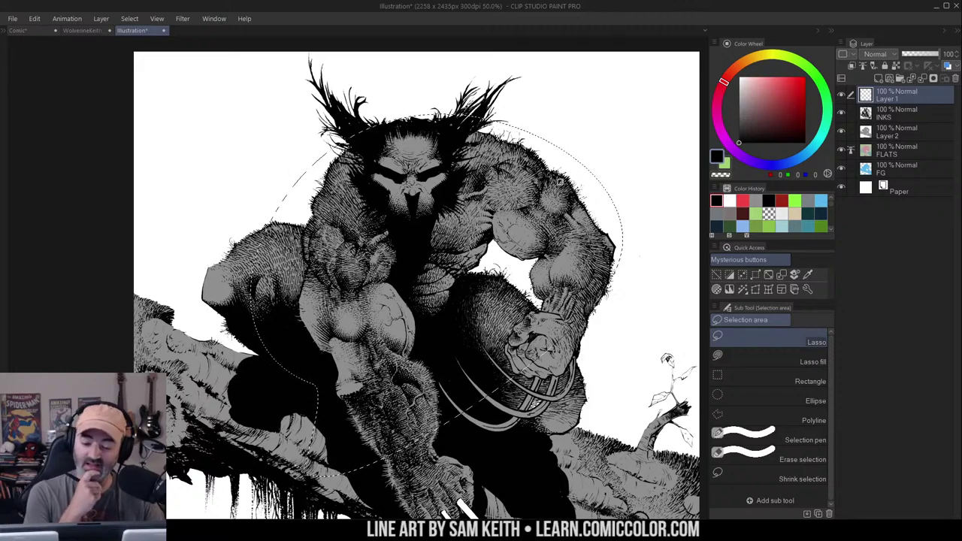
{"action": "key", "text": "ctrl+d"}
Set the brush colour to light red (255, 94, 94) and outline the skull's cranium and brow over the face
{"action": "key", "text": "ctrl+space"}
{"action": "left_click", "coordinate": [471, 162]}
{"action": "left_click_drag", "start_coordinate": [505, 155], "coordinate": [365, 205]}
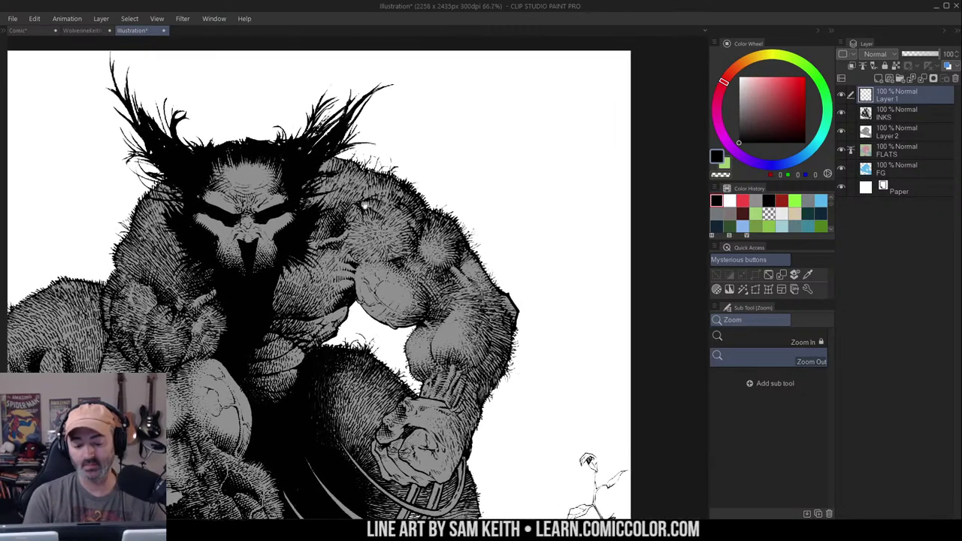
{"action": "left_click_drag", "start_coordinate": [442, 183], "coordinate": [463, 141]}
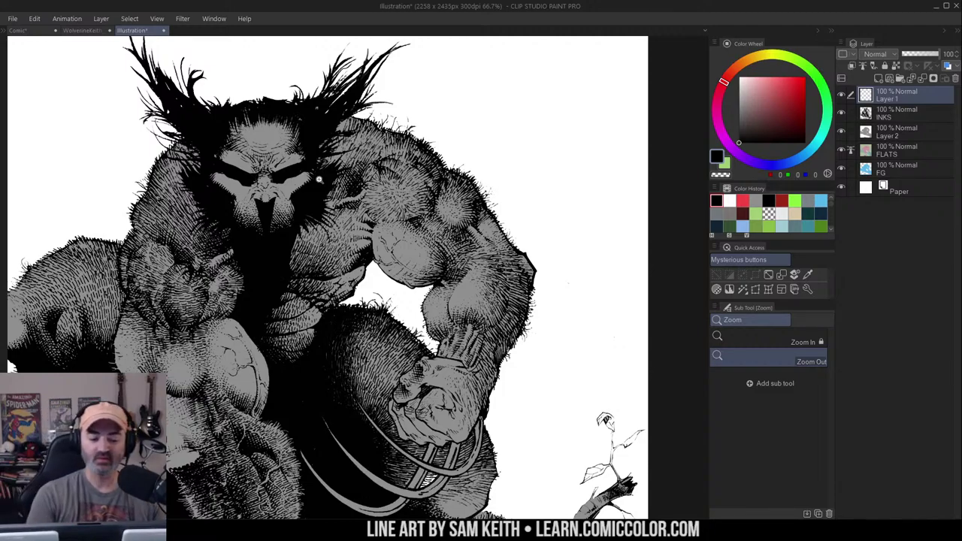
{"action": "scroll", "coordinate": [319, 179], "scroll_direction": "up", "scroll_amount": 1}
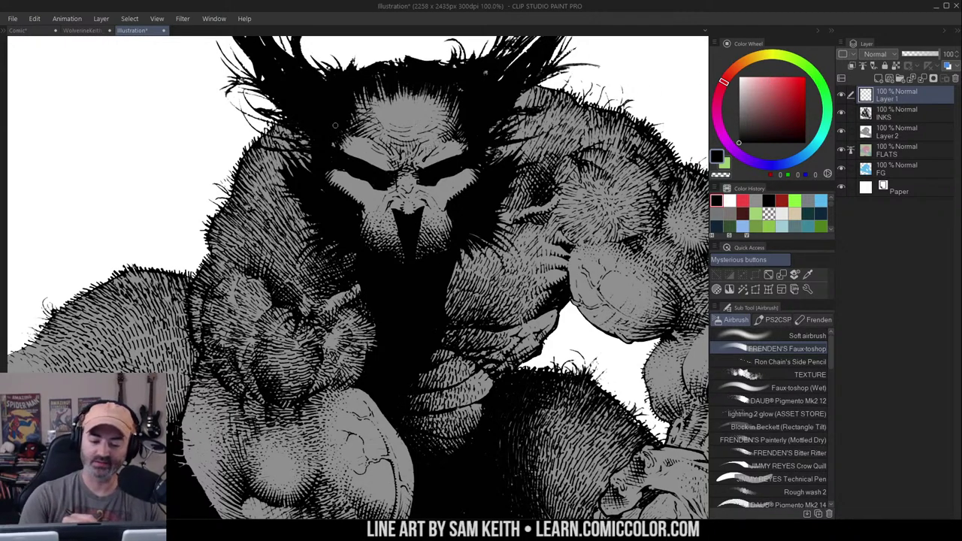
{"action": "key", "text": "m"}
{"action": "left_click", "coordinate": [781, 76]}
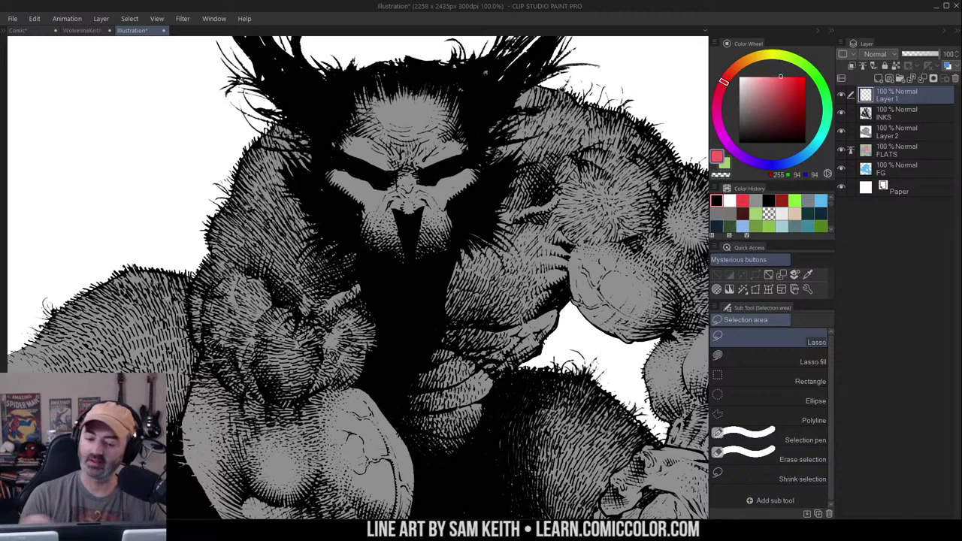
{"action": "key", "text": "b"}
{"action": "left_click_drag", "start_coordinate": [336, 126], "coordinate": [331, 150]}
{"action": "mouse_move", "coordinate": [326, 153]}
{"action": "left_mouse_down"}
{"action": "mouse_move", "coordinate": [398, 173]}
{"action": "mouse_move", "coordinate": [445, 160]}
{"action": "mouse_move", "coordinate": [466, 130]}
{"action": "left_mouse_up"}
{"action": "mouse_move", "coordinate": [336, 114]}
{"action": "left_mouse_down"}
{"action": "mouse_move", "coordinate": [373, 68]}
{"action": "mouse_move", "coordinate": [441, 69]}
{"action": "mouse_move", "coordinate": [469, 124]}
{"action": "left_mouse_up"}
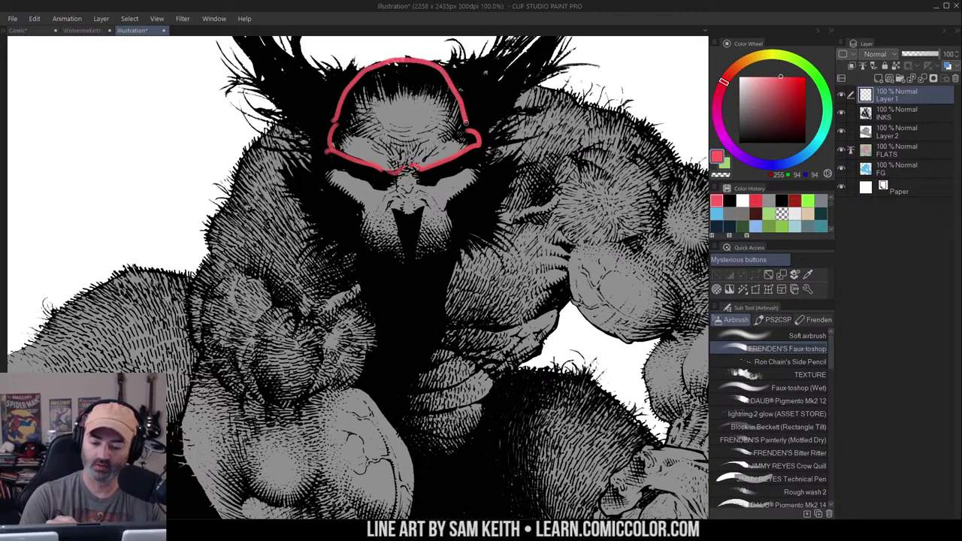
Outline the skull's cheekbones, jaw and nostrils in red, and view Layer 1 alone before restoring the other layers
{"action": "mouse_move", "coordinate": [336, 169]}
{"action": "left_mouse_down"}
{"action": "mouse_move", "coordinate": [383, 195]}
{"action": "mouse_move", "coordinate": [471, 164]}
{"action": "mouse_move", "coordinate": [478, 189]}
{"action": "left_mouse_up"}
{"action": "mouse_move", "coordinate": [336, 174]}
{"action": "left_mouse_down"}
{"action": "mouse_move", "coordinate": [377, 258]}
{"action": "mouse_move", "coordinate": [404, 218]}
{"action": "left_mouse_up"}
{"action": "key", "text": "ctrl+z"}
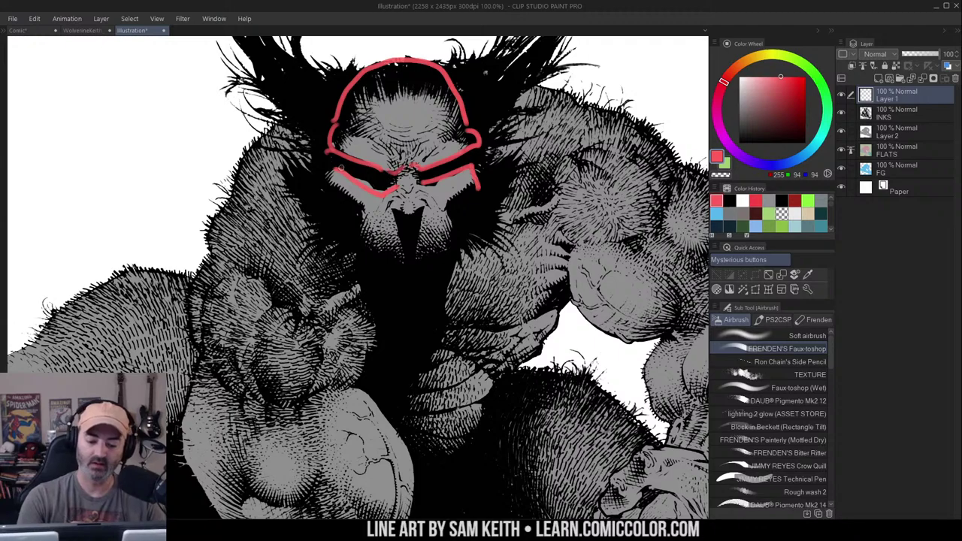
{"action": "mouse_move", "coordinate": [331, 175]}
{"action": "left_mouse_down"}
{"action": "mouse_move", "coordinate": [371, 255]}
{"action": "mouse_move", "coordinate": [441, 252]}
{"action": "mouse_move", "coordinate": [472, 168]}
{"action": "left_mouse_up"}
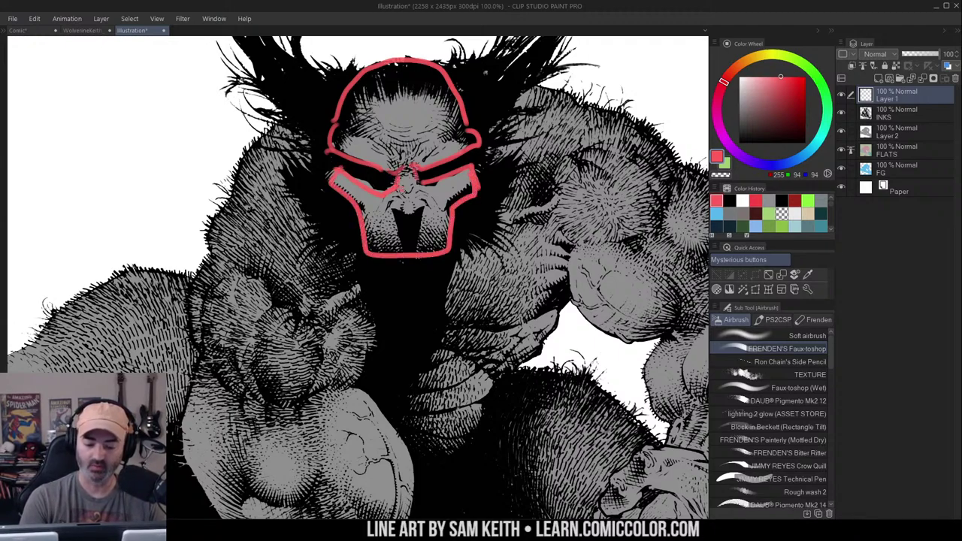
{"action": "left_click_drag", "start_coordinate": [402, 189], "coordinate": [402, 204]}
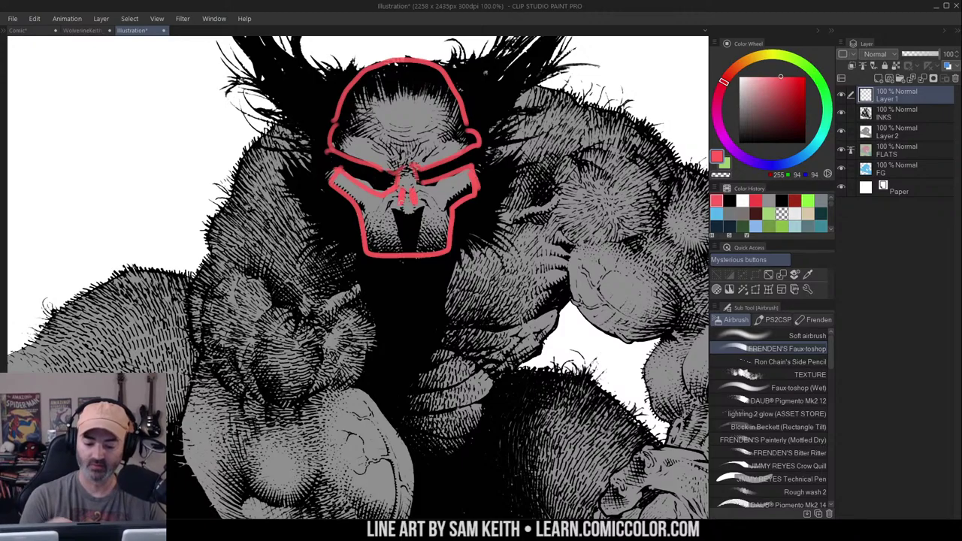
{"action": "left_click", "coordinate": [841, 93], "text": "alt"}
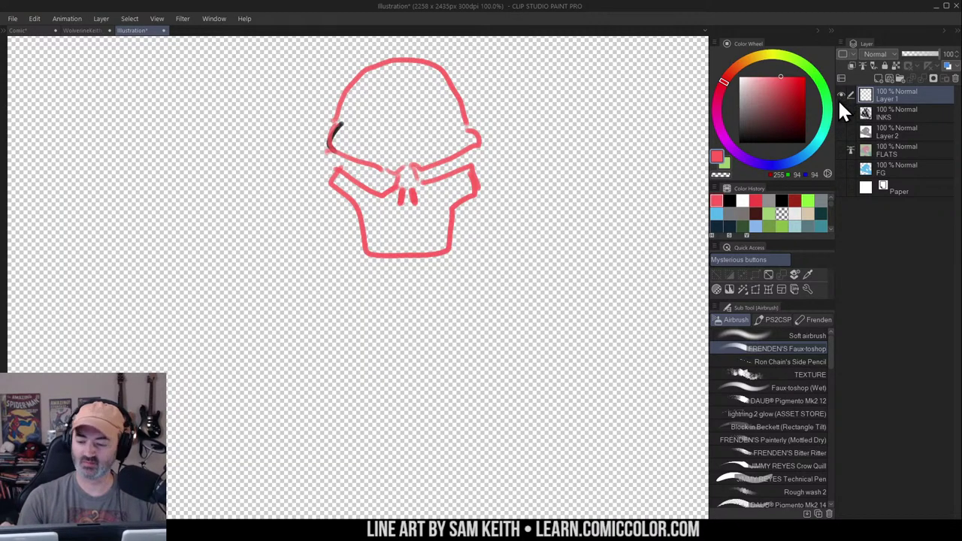
{"action": "left_click", "coordinate": [841, 93], "text": "alt"}
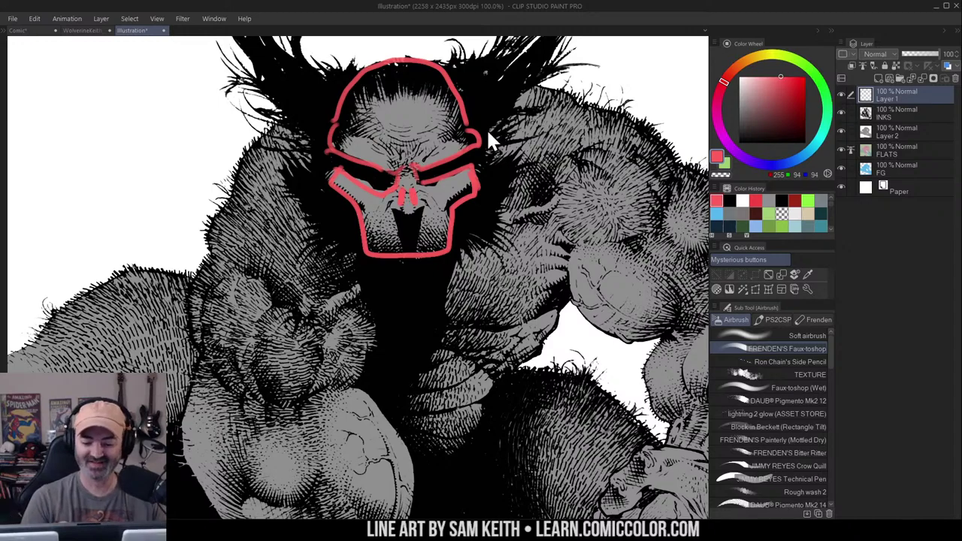
Undo all the red skull outline strokes on Layer 1
{"action": "key", "text": "ctrl+z"}
{"action": "key", "text": "ctrl+z"}
{"action": "key", "text": "ctrl+z"}
{"action": "key", "text": "ctrl+z"}
{"action": "key", "text": "ctrl+z"}
{"action": "key", "text": "ctrl+z"}
{"action": "key", "text": "ctrl+z"}
{"action": "key", "text": "ctrl+z"}
{"action": "key", "text": "ctrl+z"}
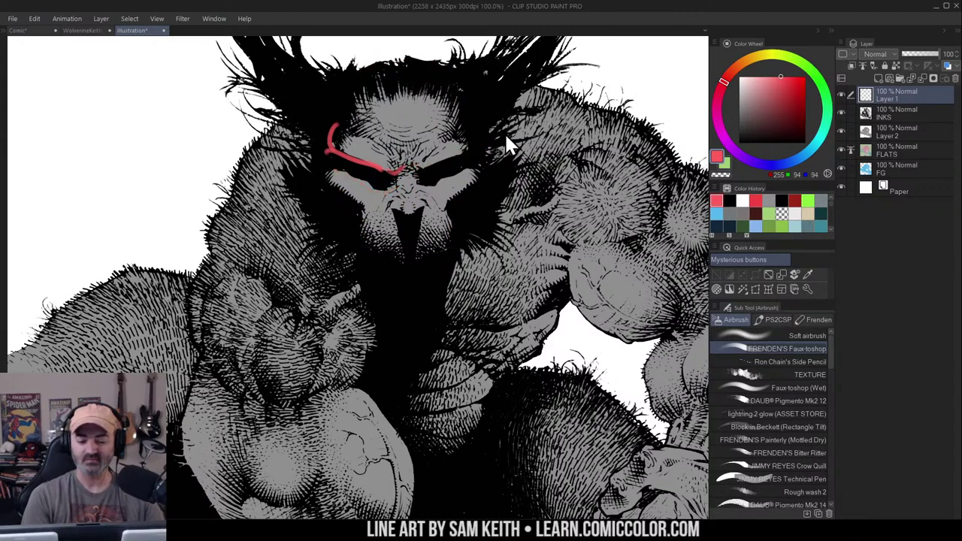
{"action": "key", "text": "/"}
{"action": "left_click", "coordinate": [481, 154], "text": "alt"}
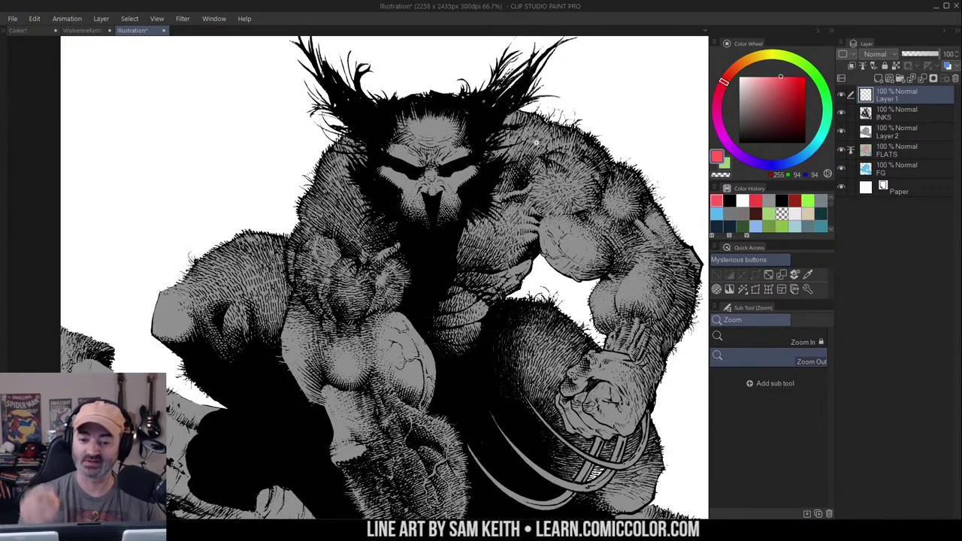
{"action": "left_click", "coordinate": [536, 141], "text": "alt"}
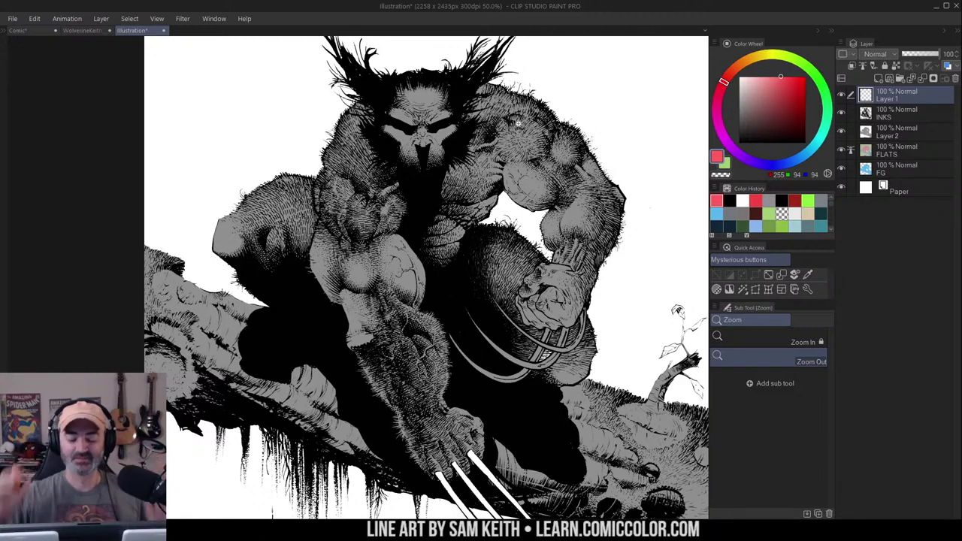
Auto-select the white claw areas of both hands, using the selection that refers to the reference layers
{"action": "left_click", "coordinate": [545, 190], "text": "alt"}
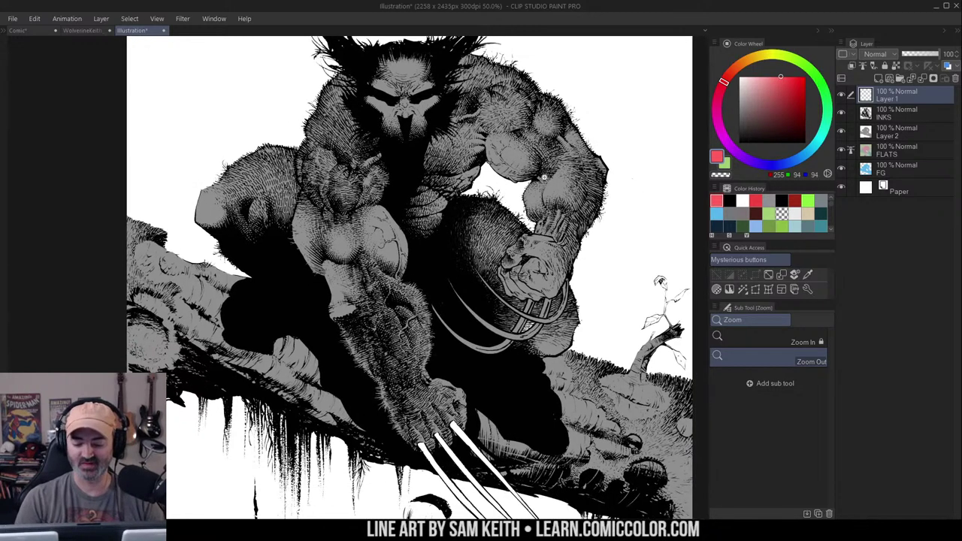
{"action": "left_click_drag", "start_coordinate": [547, 188], "coordinate": [567, 207]}
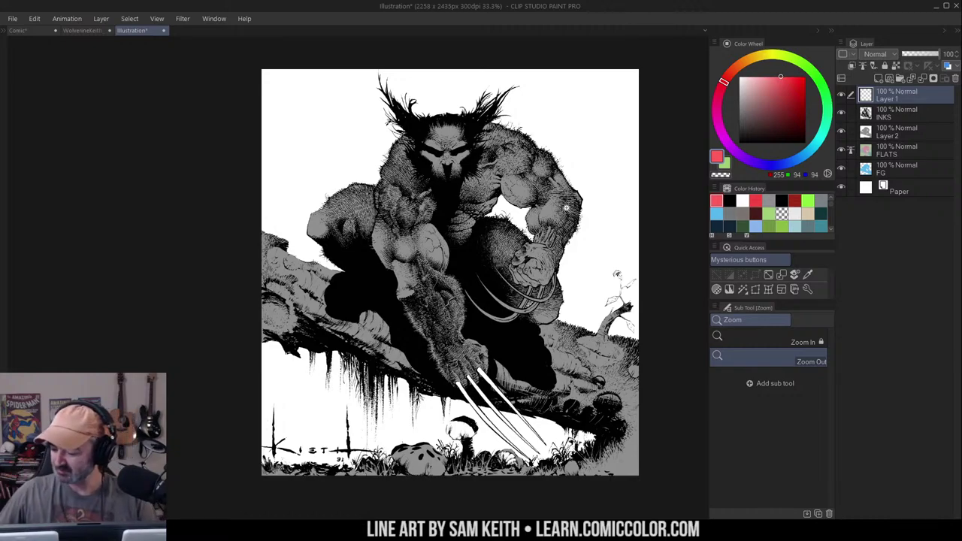
{"action": "left_click_drag", "start_coordinate": [565, 207], "coordinate": [566, 199]}
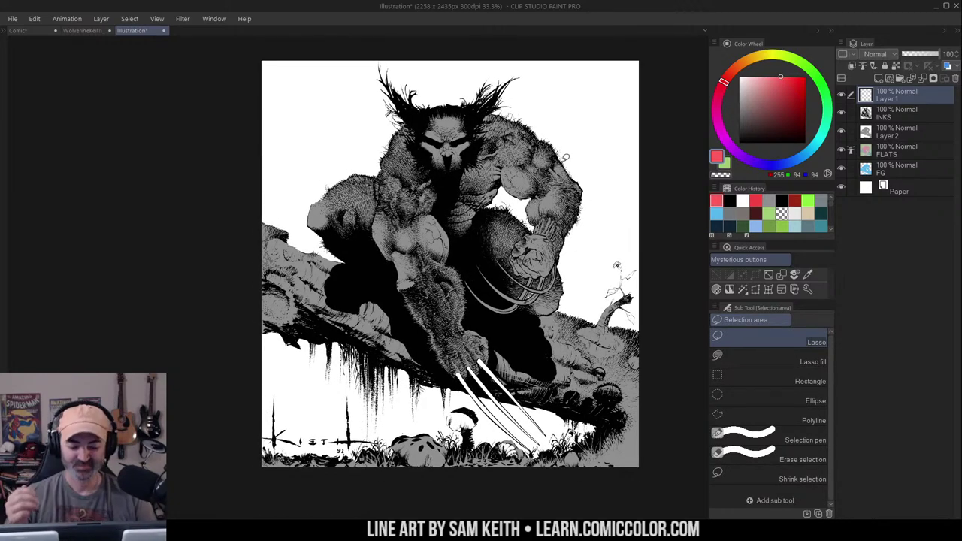
{"action": "key", "text": "w"}
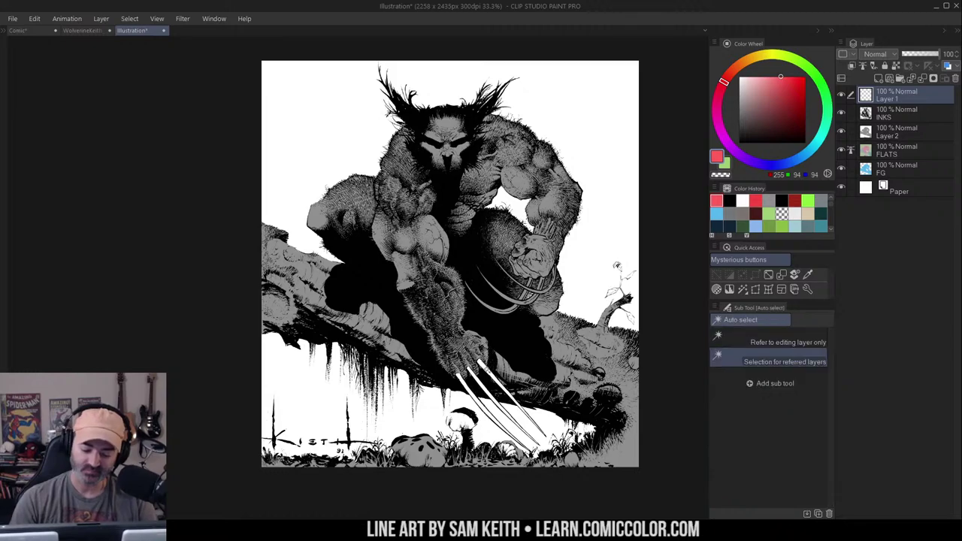
{"action": "left_click", "coordinate": [487, 367]}
Pick up the figure's grey (143, 143, 143) and try filling the selected claws with it on Layer 1
{"action": "key", "text": "m"}
{"action": "left_click", "coordinate": [515, 293], "text": "alt"}
{"action": "key", "text": "g"}
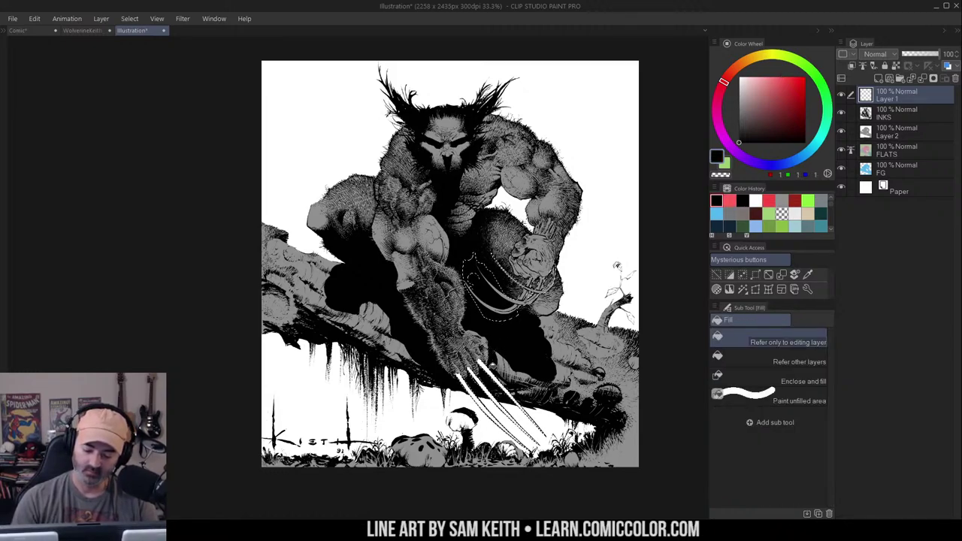
{"action": "left_click", "coordinate": [487, 369]}
{"action": "key", "text": "ctrl+z"}
{"action": "left_click", "coordinate": [499, 272], "text": "alt"}
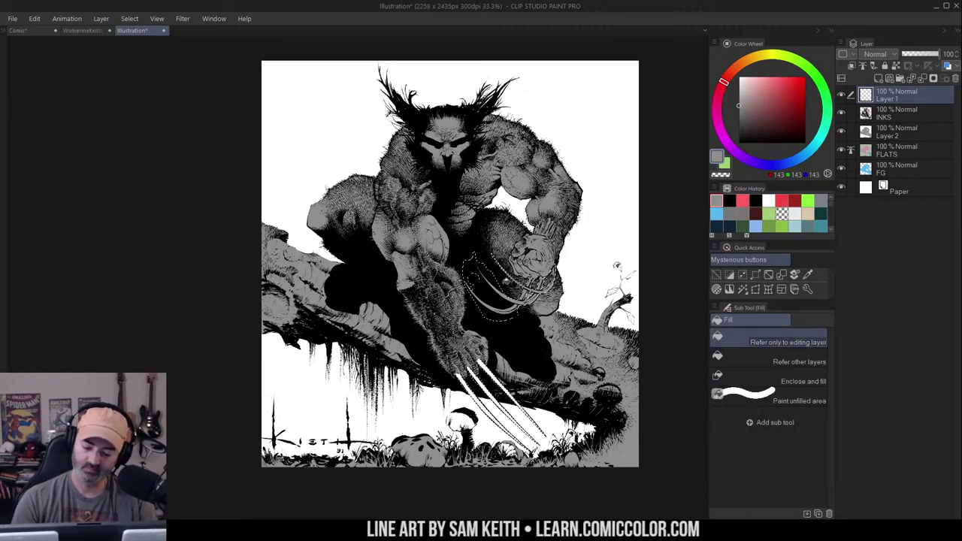
{"action": "left_click", "coordinate": [489, 367]}
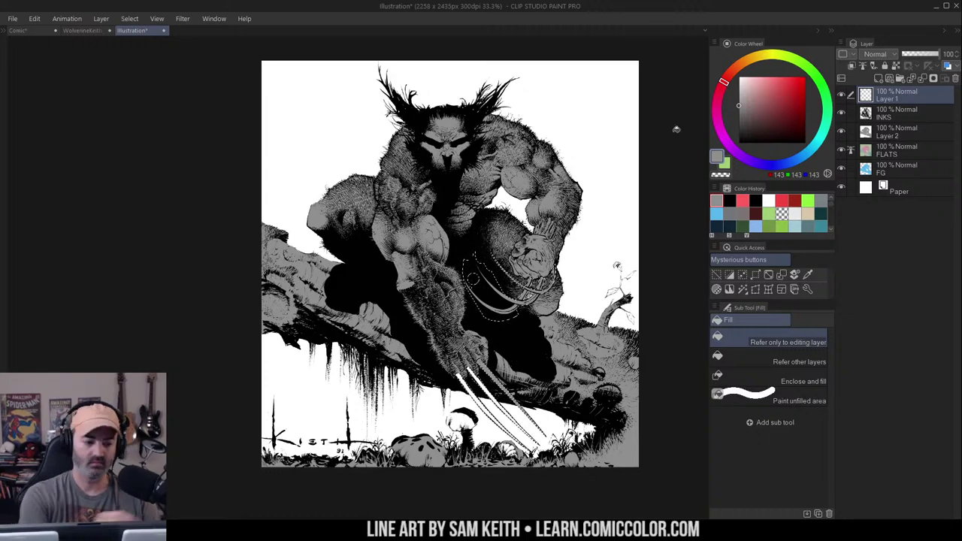
Turn off applying the fill to connected pixels only for the fill that refers only to the editing layer
{"action": "left_click", "coordinate": [6, 36]}
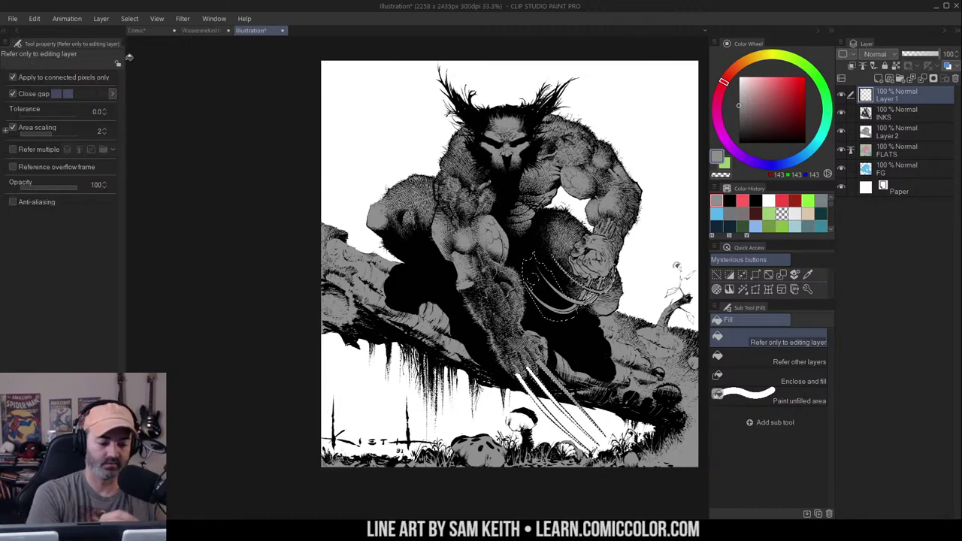
{"action": "left_click", "coordinate": [6, 130]}
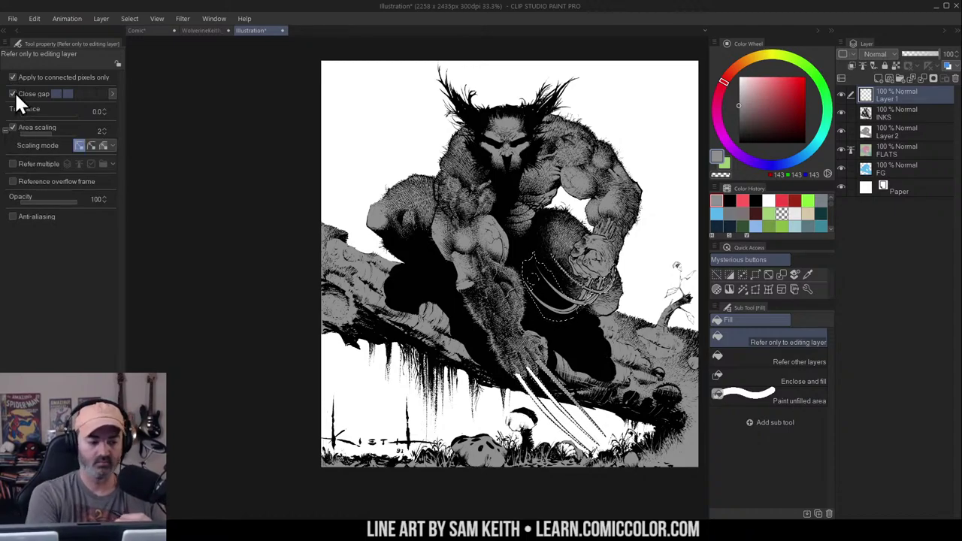
{"action": "left_click", "coordinate": [13, 77]}
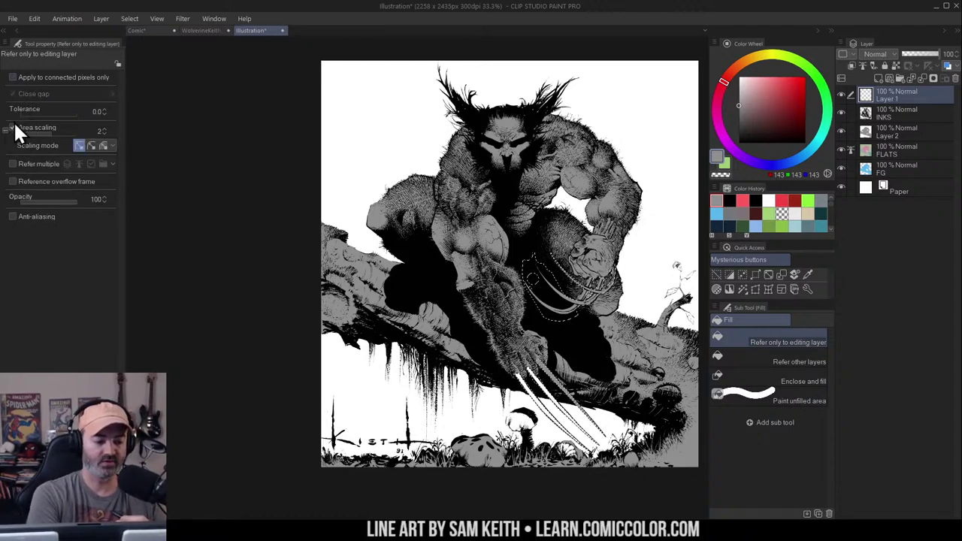
{"action": "left_click", "coordinate": [6, 36]}
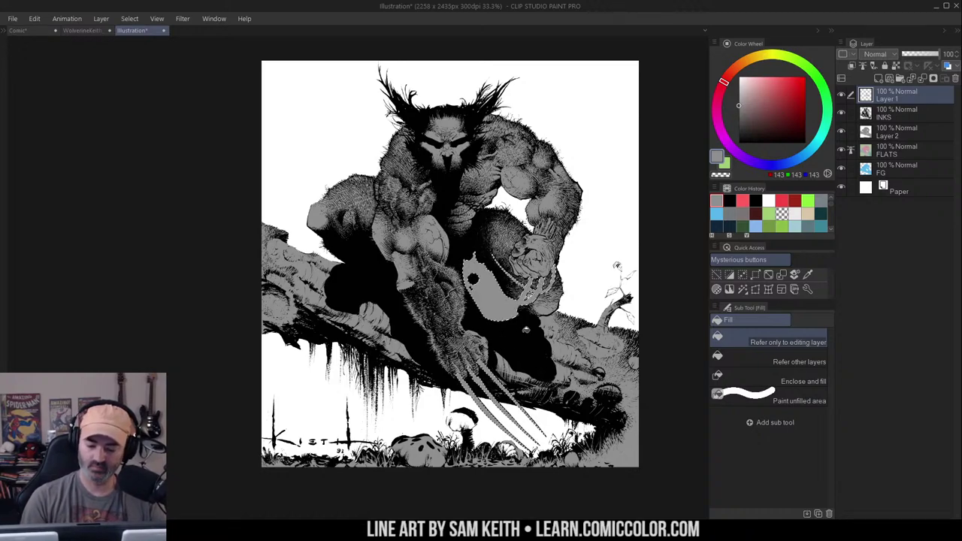
Fill the selected claws with grey on Layer 2 and clear the selection
{"action": "left_click", "coordinate": [849, 133]}
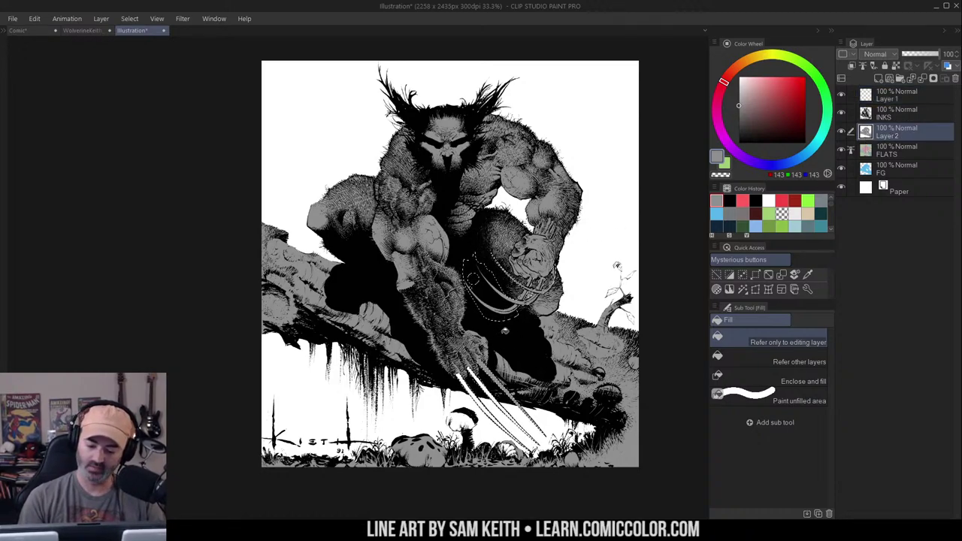
{"action": "key", "text": "m"}
{"action": "key", "text": "ctrl+d"}
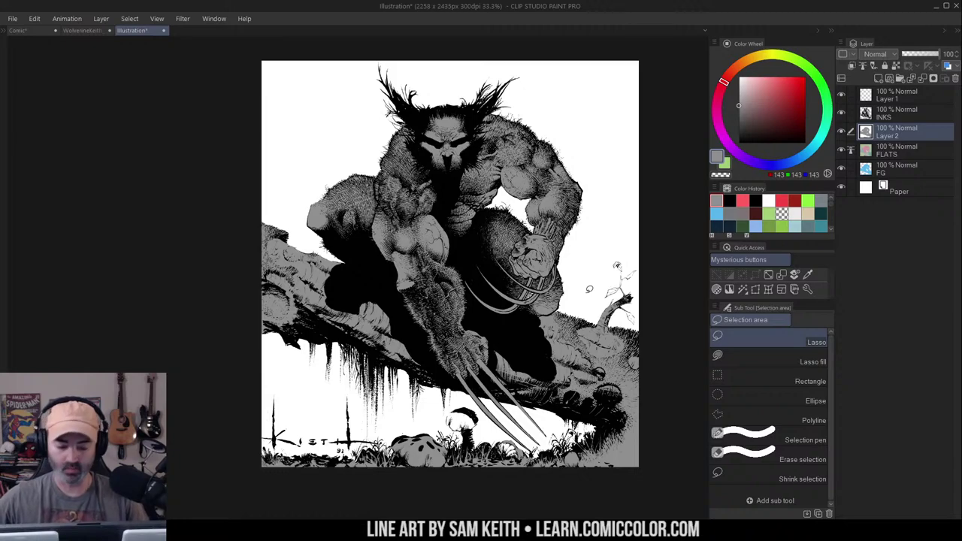
{"action": "left_click_drag", "start_coordinate": [425, 448], "coordinate": [427, 449]}
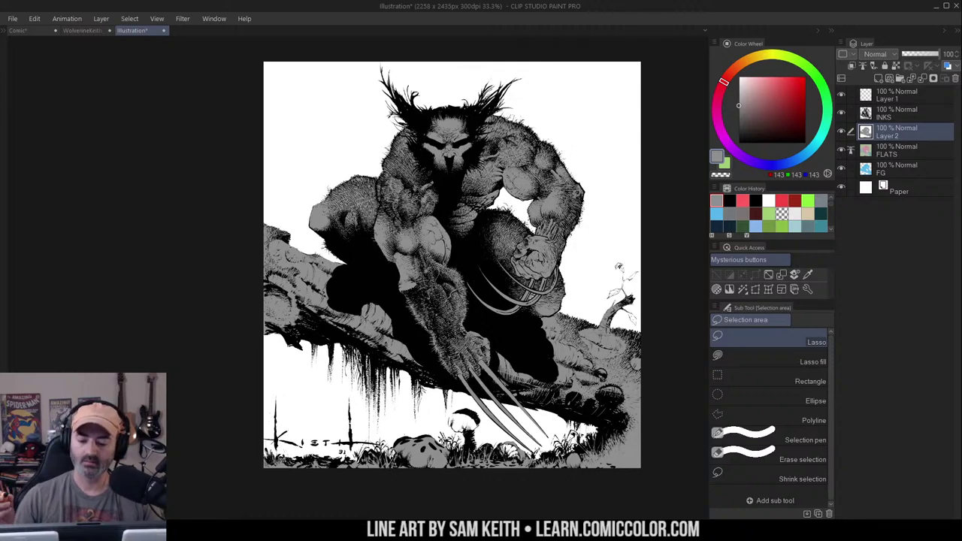
Make Layer 1 active and choose the FRENDEN'S Faux-toshop airbrush for marking up the figure's bent leg
{"action": "key", "text": "alt+space"}
{"action": "left_click_drag", "start_coordinate": [460, 201], "coordinate": [593, 211]}
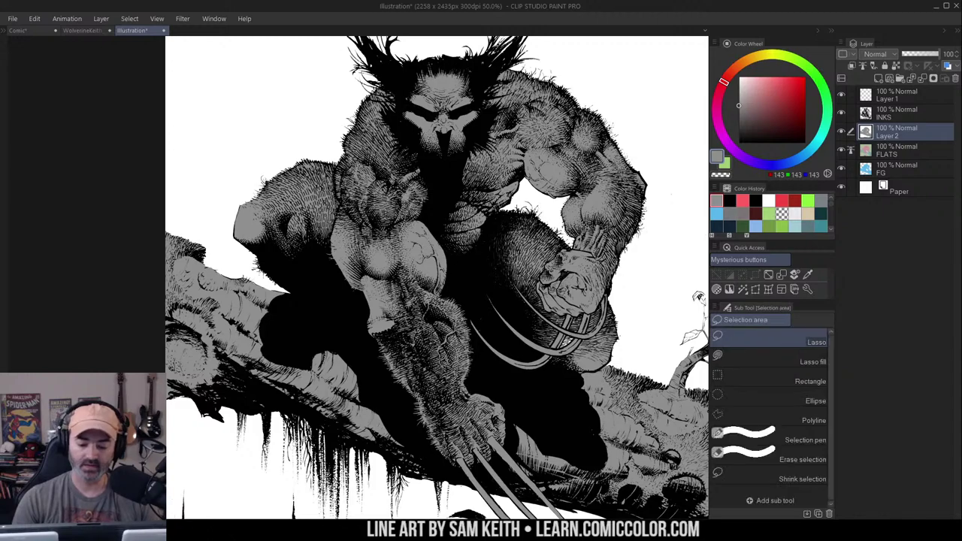
{"action": "key", "text": "alt+space"}
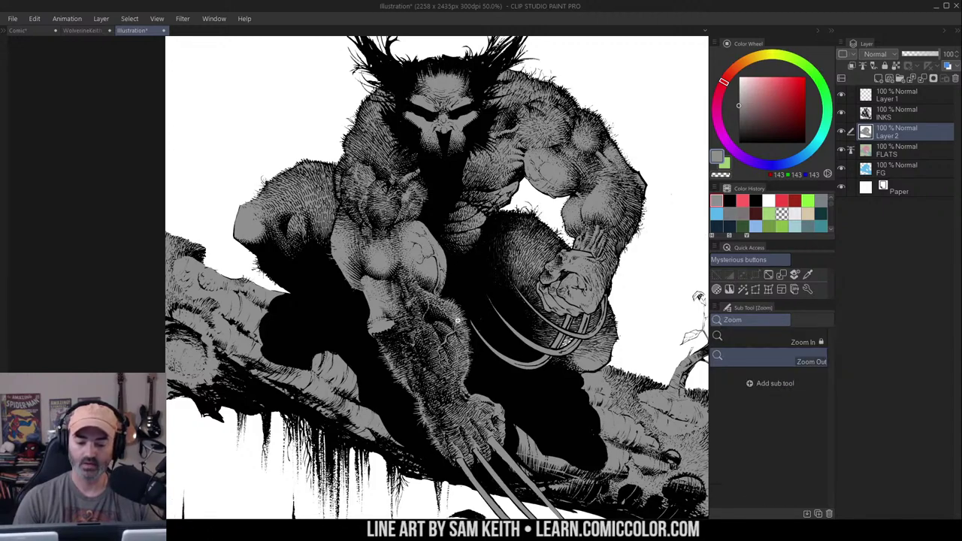
{"action": "left_click", "coordinate": [457, 320]}
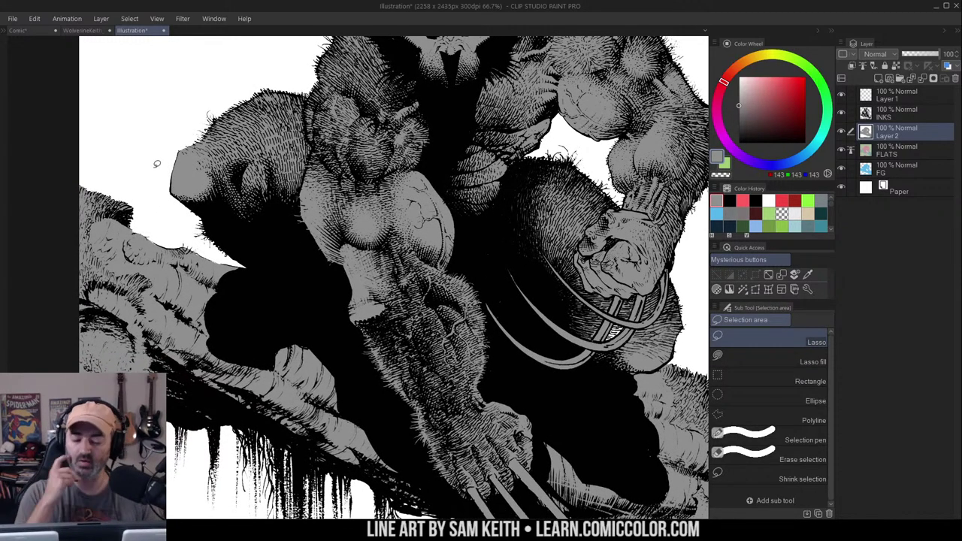
{"action": "left_click_drag", "start_coordinate": [157, 164], "coordinate": [165, 162]}
{"action": "left_click", "coordinate": [896, 95]}
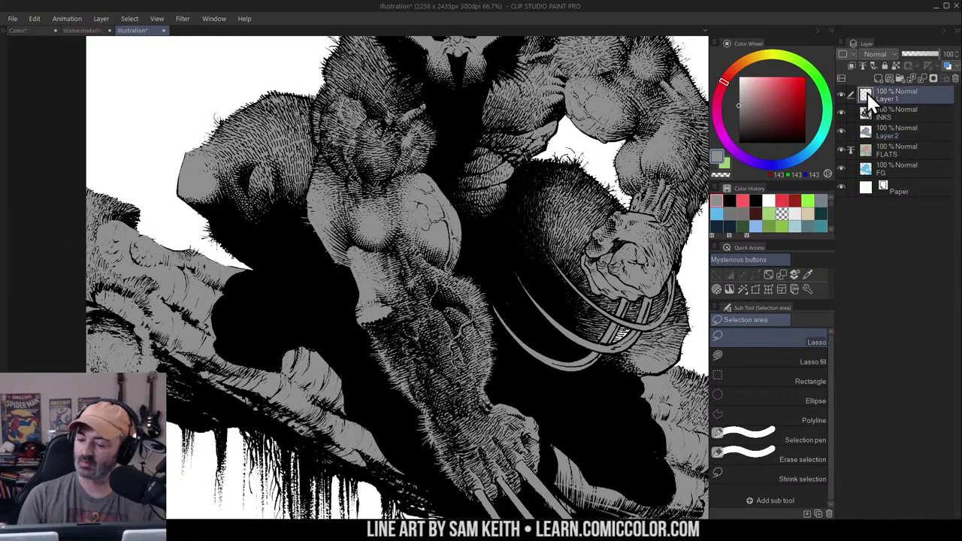
{"action": "left_click_drag", "start_coordinate": [368, 145], "coordinate": [468, 143]}
{"action": "left_click", "coordinate": [469, 143]}
{"action": "mouse_move", "coordinate": [555, 105]}
{"action": "left_mouse_down"}
{"action": "mouse_move", "coordinate": [566, 182]}
{"action": "mouse_move", "coordinate": [577, 131]}
{"action": "left_mouse_up"}
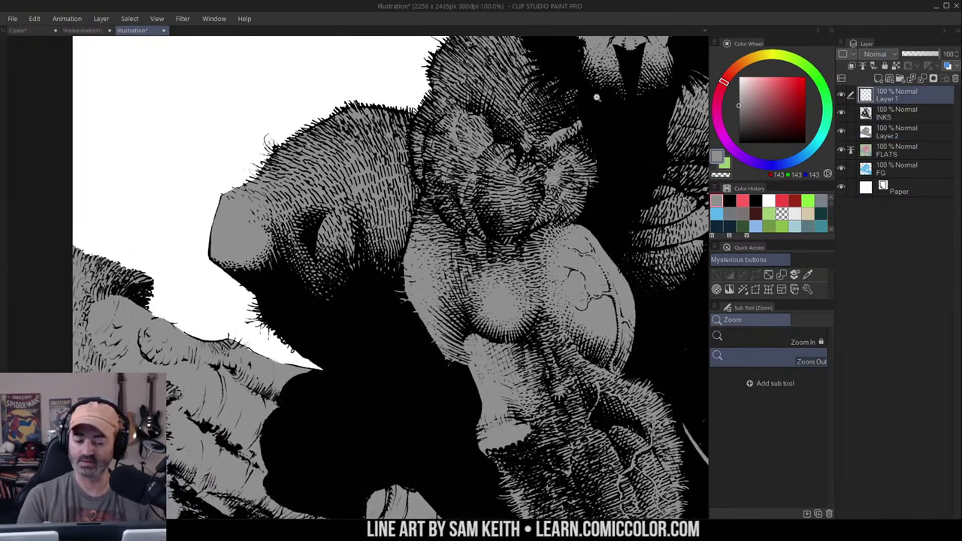
{"action": "key", "text": "b"}
{"action": "left_click_drag", "start_coordinate": [408, 78], "coordinate": [401, 69]}
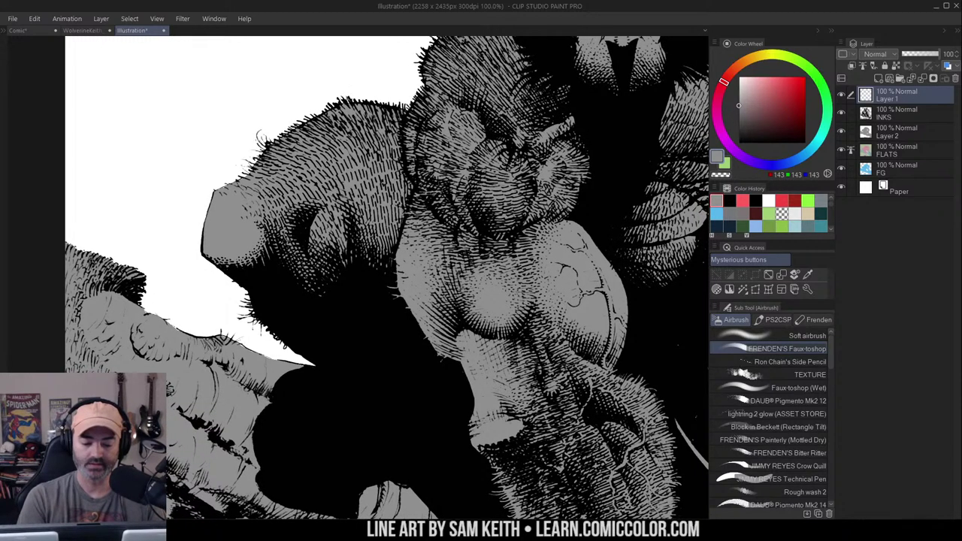
Try outlining the dark hollows on the bent leg and forearm, switching the brush from grey to white, and undo the outlines
{"action": "mouse_move", "coordinate": [292, 213]}
{"action": "left_mouse_down"}
{"action": "mouse_move", "coordinate": [320, 201]}
{"action": "mouse_move", "coordinate": [311, 247]}
{"action": "left_mouse_up"}
{"action": "key", "text": "ctrl+z"}
{"action": "left_click", "coordinate": [739, 77]}
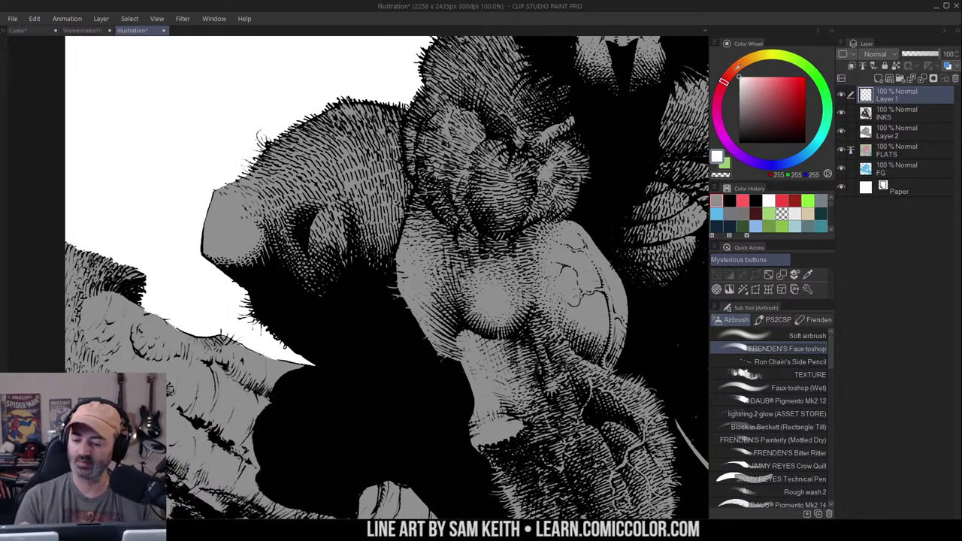
{"action": "mouse_move", "coordinate": [292, 215]}
{"action": "left_mouse_down"}
{"action": "mouse_move", "coordinate": [321, 203]}
{"action": "mouse_move", "coordinate": [289, 215]}
{"action": "mouse_move", "coordinate": [200, 71]}
{"action": "left_mouse_up"}
{"action": "mouse_move", "coordinate": [488, 244]}
{"action": "left_mouse_down"}
{"action": "mouse_move", "coordinate": [538, 280]}
{"action": "mouse_move", "coordinate": [506, 287]}
{"action": "mouse_move", "coordinate": [487, 250]}
{"action": "left_mouse_up"}
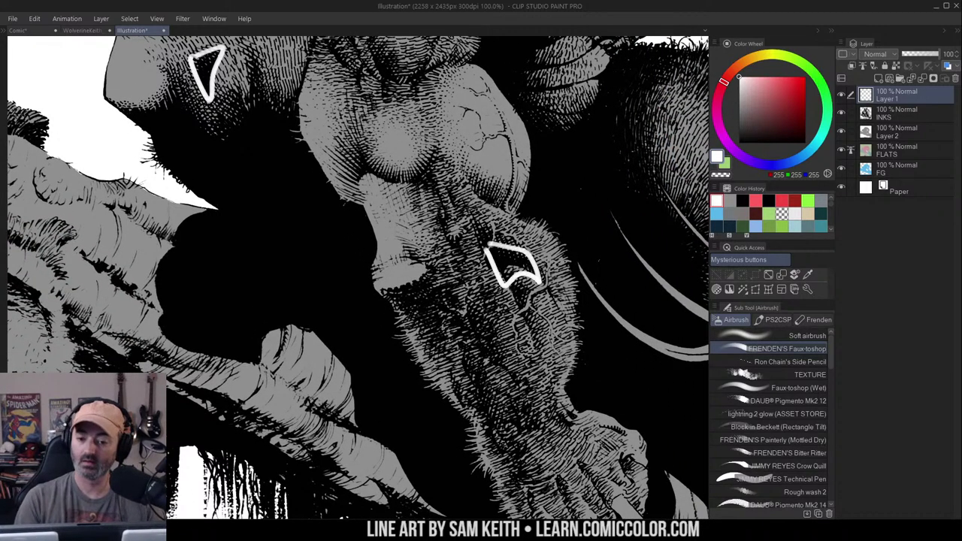
{"action": "key", "text": "ctrl+z"}
{"action": "key", "text": "ctrl+z"}
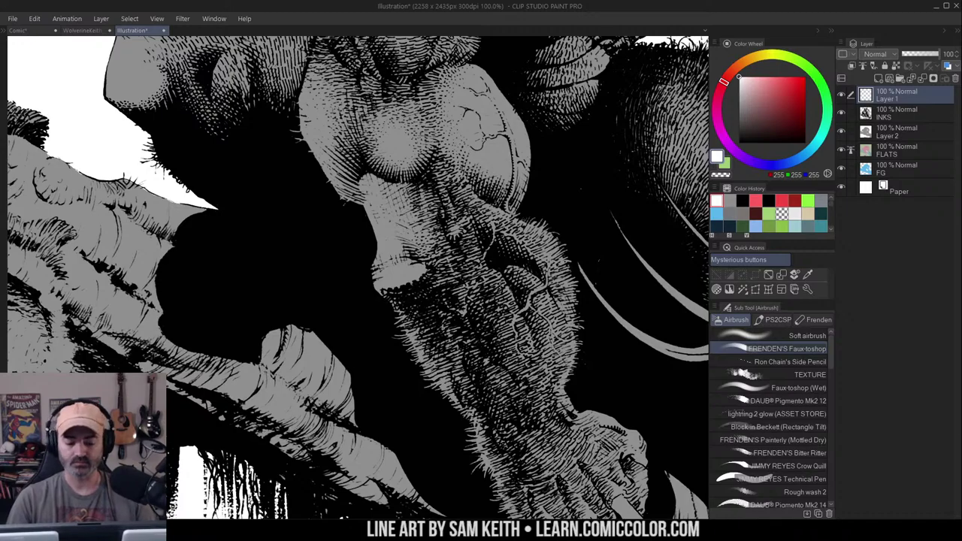
Outline the dark hollow on the bent leg in white and circle the shading marks around it
{"action": "left_click_drag", "start_coordinate": [539, 116], "coordinate": [610, 188]}
{"action": "key", "text": "m"}
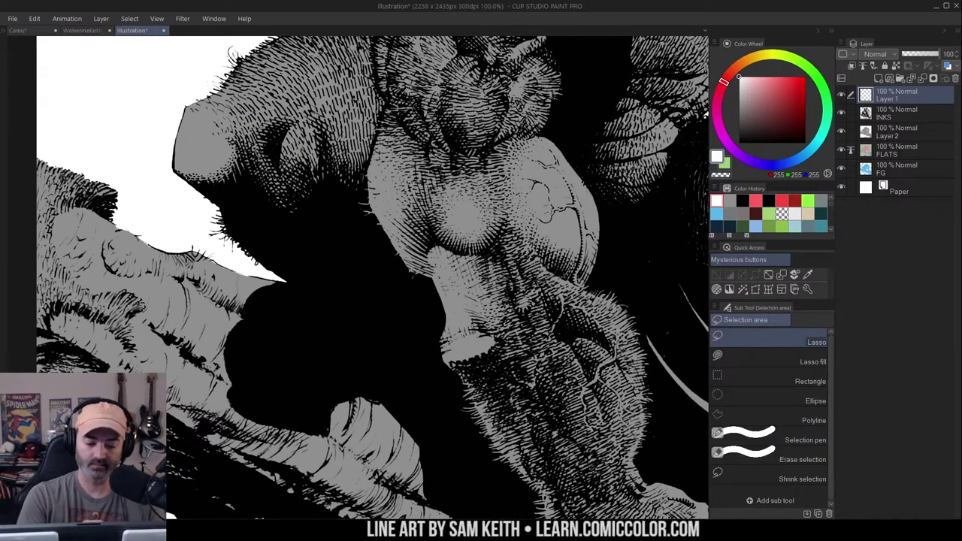
{"action": "mouse_move", "coordinate": [263, 124]}
{"action": "left_mouse_down"}
{"action": "mouse_move", "coordinate": [297, 115]}
{"action": "mouse_move", "coordinate": [278, 176]}
{"action": "mouse_move", "coordinate": [259, 130]}
{"action": "left_mouse_up"}
{"action": "key", "text": "b"}
{"action": "key", "text": "m"}
{"action": "key", "text": "b"}
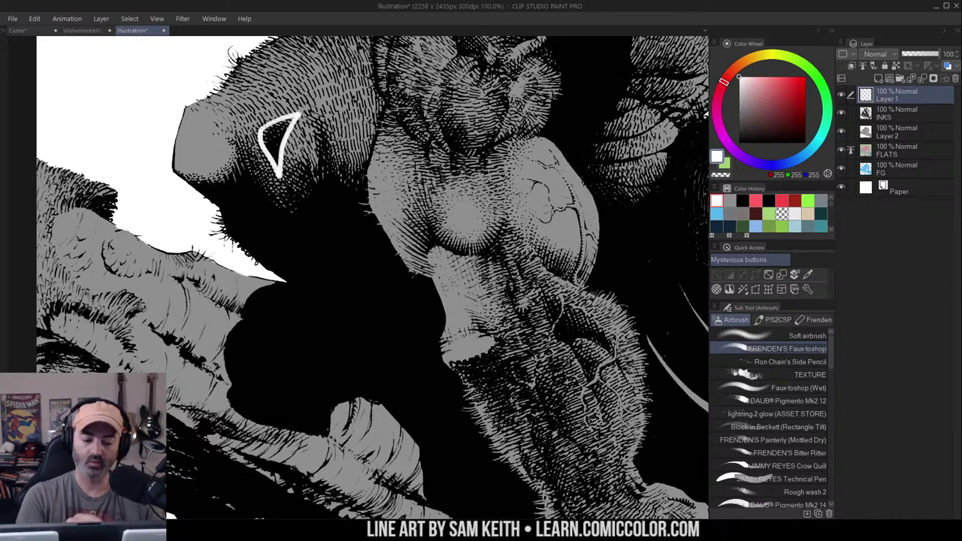
{"action": "mouse_move", "coordinate": [297, 78]}
{"action": "left_mouse_down"}
{"action": "mouse_move", "coordinate": [232, 154]}
{"action": "mouse_move", "coordinate": [331, 146]}
{"action": "mouse_move", "coordinate": [286, 77]}
{"action": "left_mouse_up"}
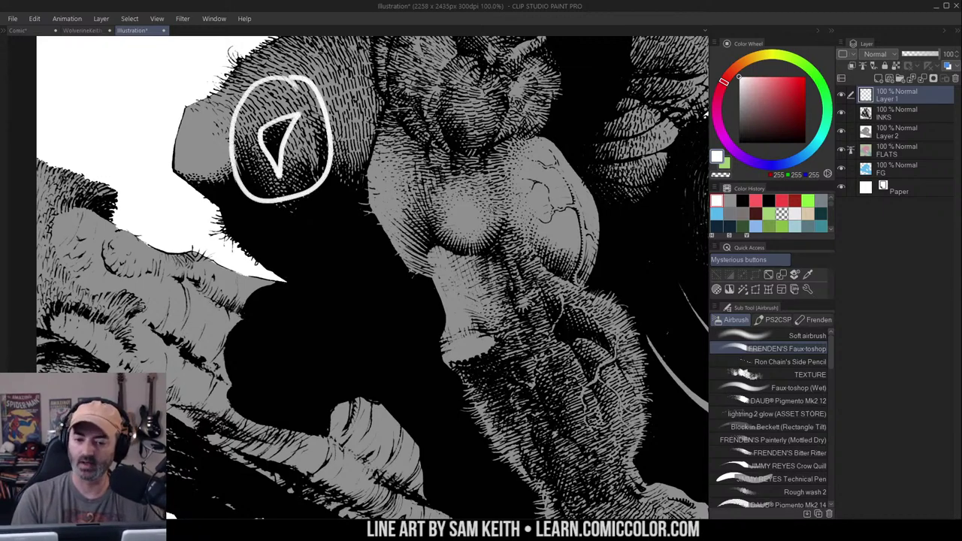
Paint a black oval on the white background above the bent leg and surround it with parallel hatching strokes
{"action": "left_click_drag", "start_coordinate": [459, 102], "coordinate": [557, 172]}
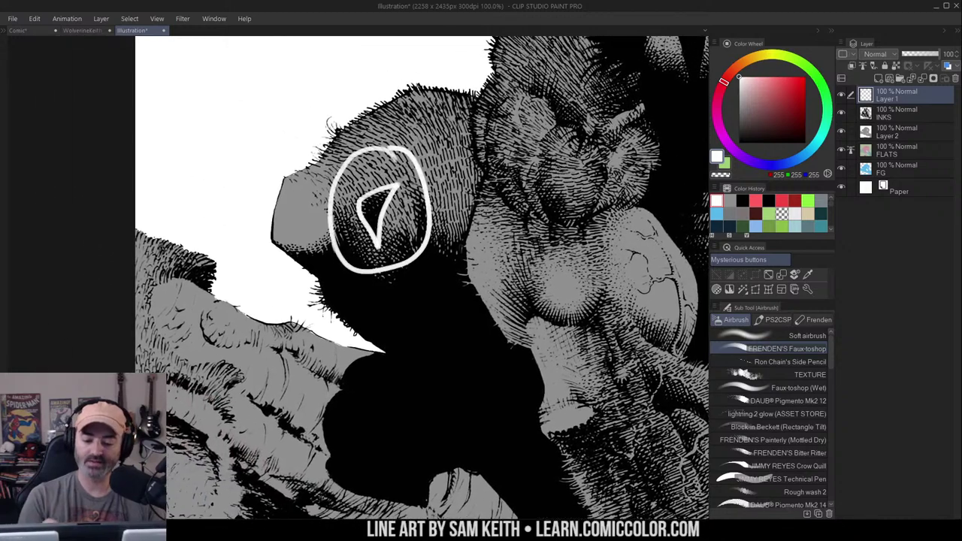
{"action": "left_click", "coordinate": [451, 301], "text": "alt"}
{"action": "left_click_drag", "start_coordinate": [240, 105], "coordinate": [235, 124]}
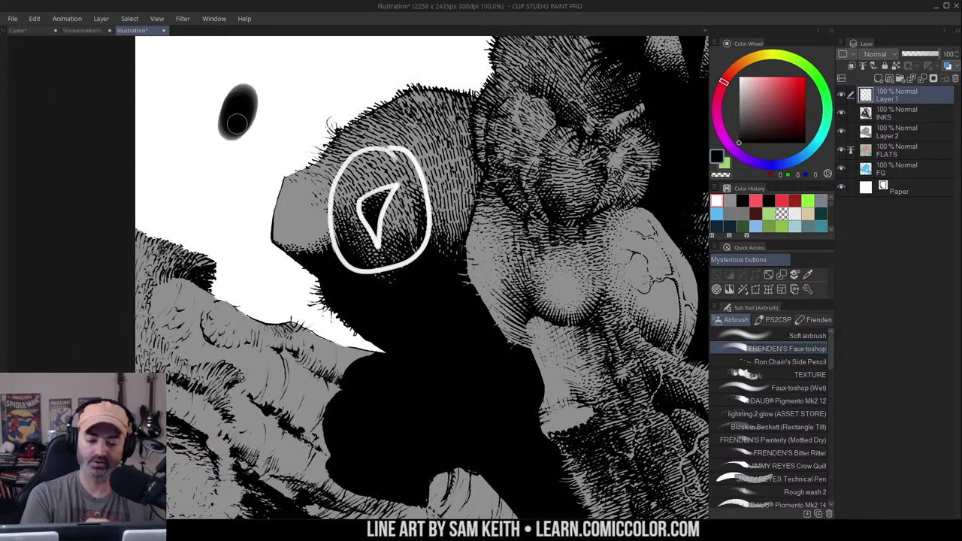
{"action": "mouse_move", "coordinate": [233, 79]}
{"action": "left_mouse_down"}
{"action": "mouse_move", "coordinate": [225, 65]}
{"action": "mouse_move", "coordinate": [270, 72]}
{"action": "mouse_move", "coordinate": [287, 100]}
{"action": "mouse_move", "coordinate": [252, 158]}
{"action": "mouse_move", "coordinate": [218, 161]}
{"action": "mouse_move", "coordinate": [199, 90]}
{"action": "mouse_move", "coordinate": [192, 116]}
{"action": "left_mouse_up"}
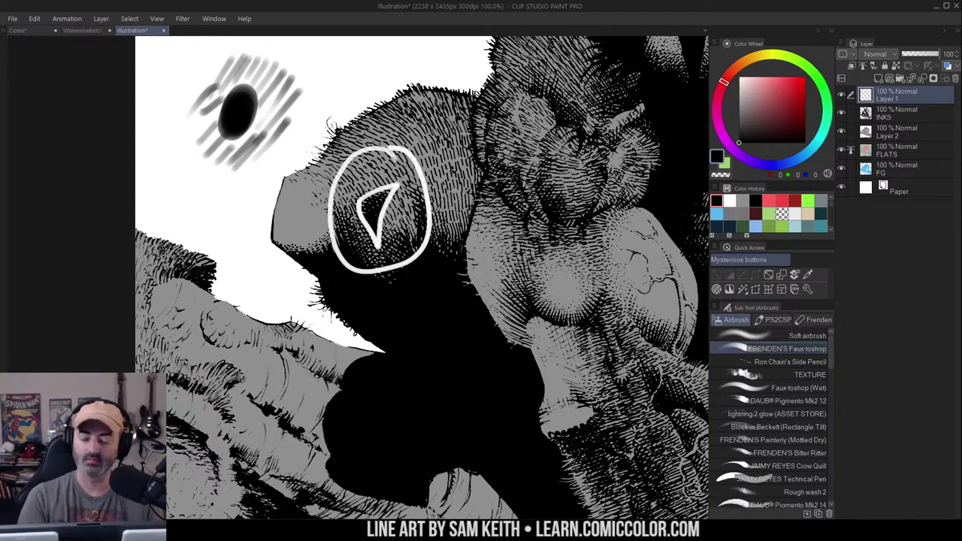
Undo the hatching strokes, the black oval and the white outlines on the bent leg
{"action": "key", "text": "ctrl+z"}
{"action": "key", "text": "ctrl+z"}
{"action": "key", "text": "ctrl+z"}
{"action": "key", "text": "ctrl+z"}
{"action": "key", "text": "ctrl+z"}
{"action": "key", "text": "ctrl+z"}
{"action": "key", "text": "ctrl+z"}
{"action": "key", "text": "ctrl+z"}
{"action": "key", "text": "ctrl+z"}
{"action": "key", "text": "ctrl+z"}
{"action": "key", "text": "ctrl+z"}
{"action": "key", "text": "ctrl+z"}
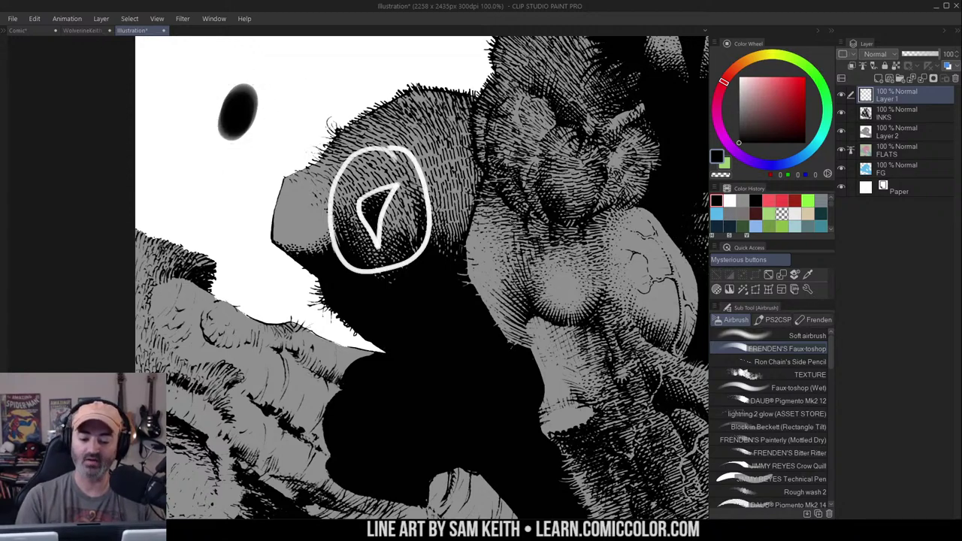
{"action": "key", "text": "ctrl+z"}
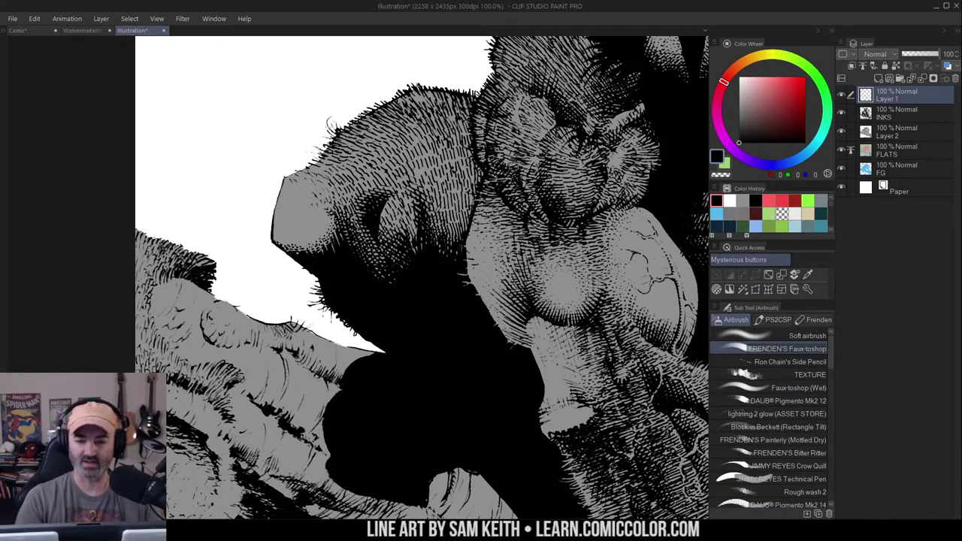
Set the brush colour to light pink (255, 161, 161), circle the hollow on the bent leg, and undo the circle
{"action": "key", "text": "m"}
{"action": "key", "text": "b"}
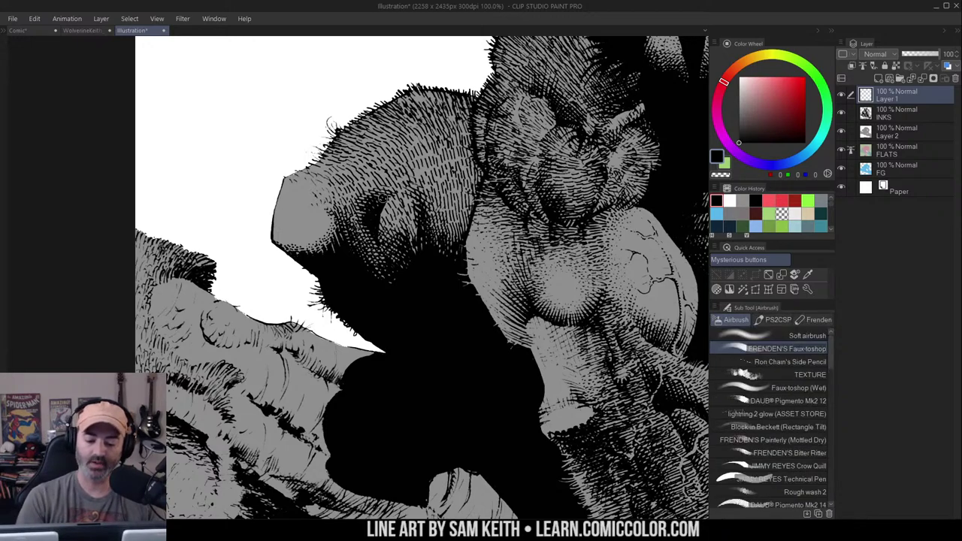
{"action": "left_click", "coordinate": [765, 75]}
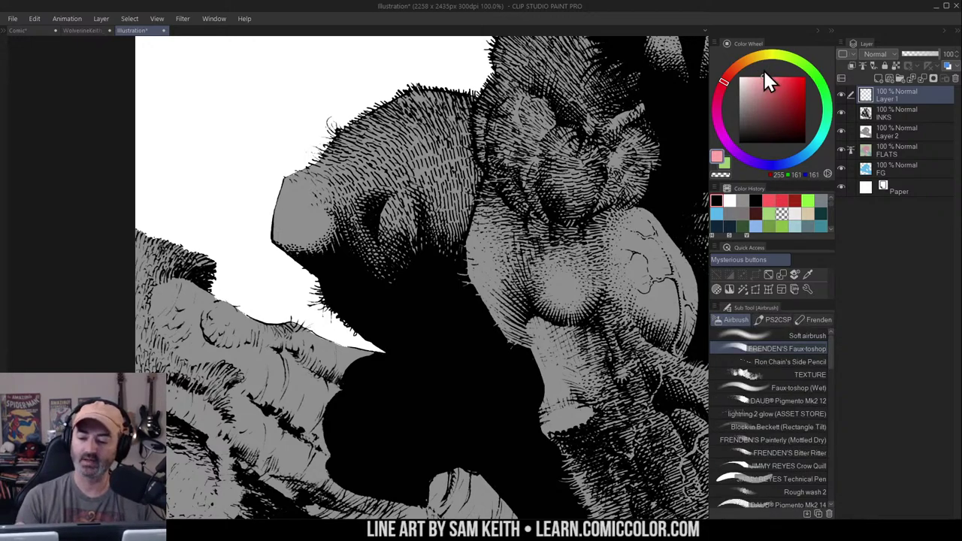
{"action": "mouse_move", "coordinate": [380, 192]}
{"action": "left_mouse_down"}
{"action": "mouse_move", "coordinate": [360, 199]}
{"action": "mouse_move", "coordinate": [362, 225]}
{"action": "left_mouse_up"}
{"action": "mouse_move", "coordinate": [375, 158]}
{"action": "left_mouse_down"}
{"action": "mouse_move", "coordinate": [343, 236]}
{"action": "mouse_move", "coordinate": [332, 213]}
{"action": "left_mouse_up"}
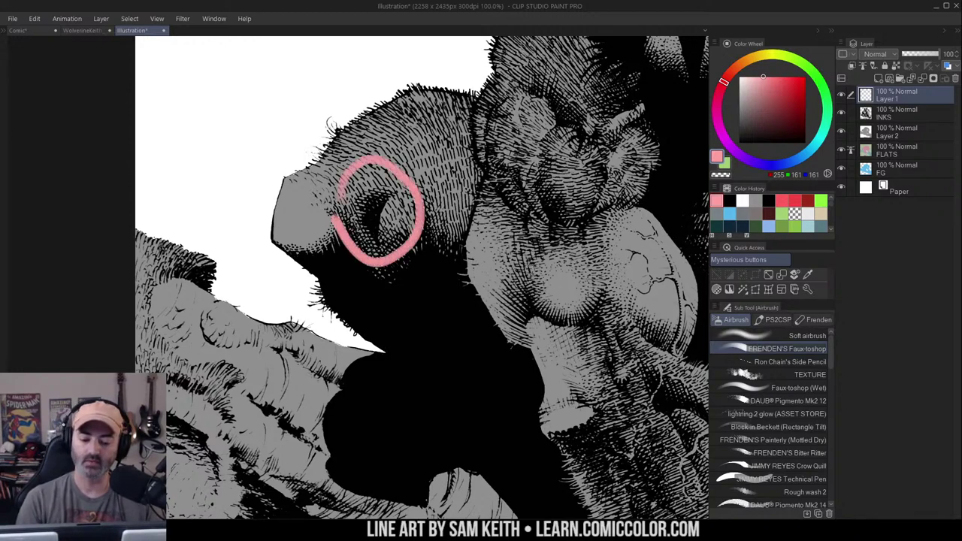
{"action": "key", "text": "ctrl+z"}
{"action": "key", "text": "m"}
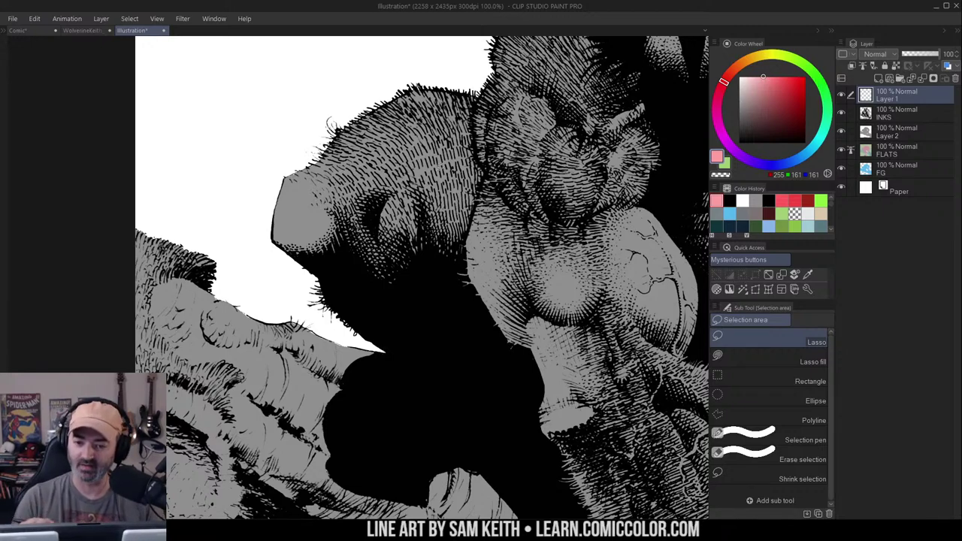
Circle the shading around the hollow on the bent leg in light pink, and undo each circle
{"action": "left_click_drag", "start_coordinate": [510, 194], "coordinate": [351, 177]}
{"action": "key", "text": "b"}
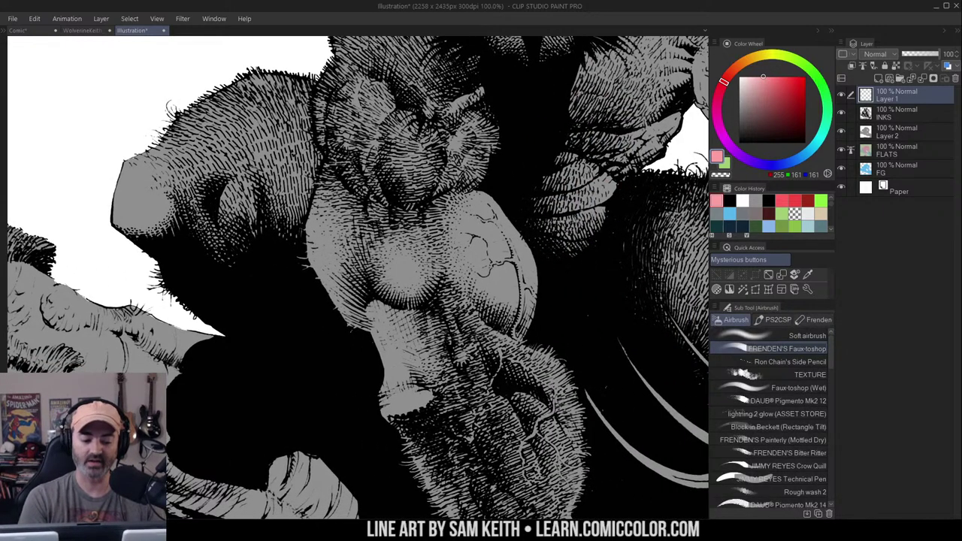
{"action": "mouse_move", "coordinate": [180, 201]}
{"action": "left_mouse_down"}
{"action": "mouse_move", "coordinate": [223, 302]}
{"action": "mouse_move", "coordinate": [270, 258]}
{"action": "mouse_move", "coordinate": [321, 302]}
{"action": "left_mouse_up"}
{"action": "key", "text": "ctrl+z"}
{"action": "mouse_move", "coordinate": [163, 154]}
{"action": "left_mouse_down"}
{"action": "mouse_move", "coordinate": [222, 236]}
{"action": "mouse_move", "coordinate": [300, 181]}
{"action": "left_mouse_up"}
{"action": "key", "text": "ctrl+z"}
{"action": "mouse_move", "coordinate": [248, 143]}
{"action": "left_mouse_down"}
{"action": "mouse_move", "coordinate": [200, 155]}
{"action": "mouse_move", "coordinate": [275, 213]}
{"action": "mouse_move", "coordinate": [244, 142]}
{"action": "left_mouse_up"}
{"action": "key", "text": "ctrl+z"}
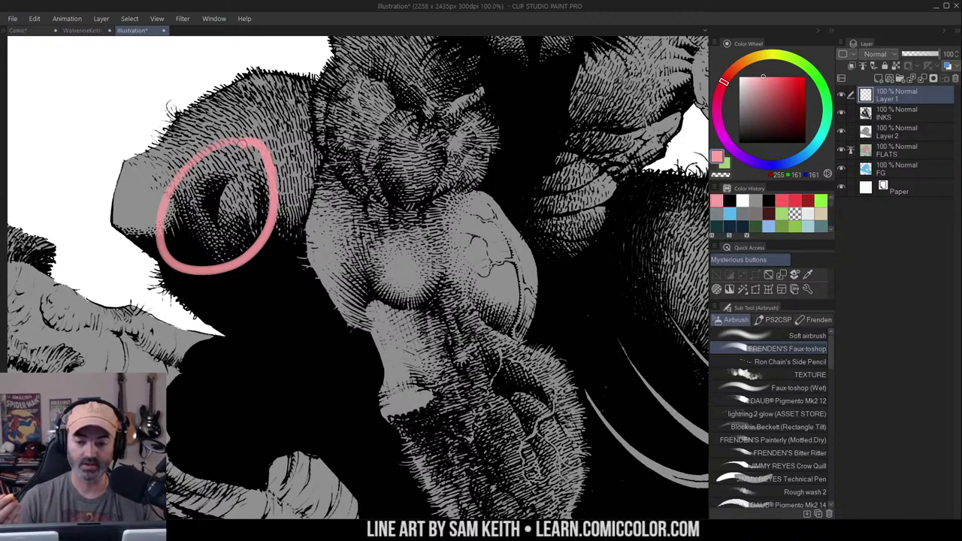
{"action": "key", "text": "ctrl+z"}
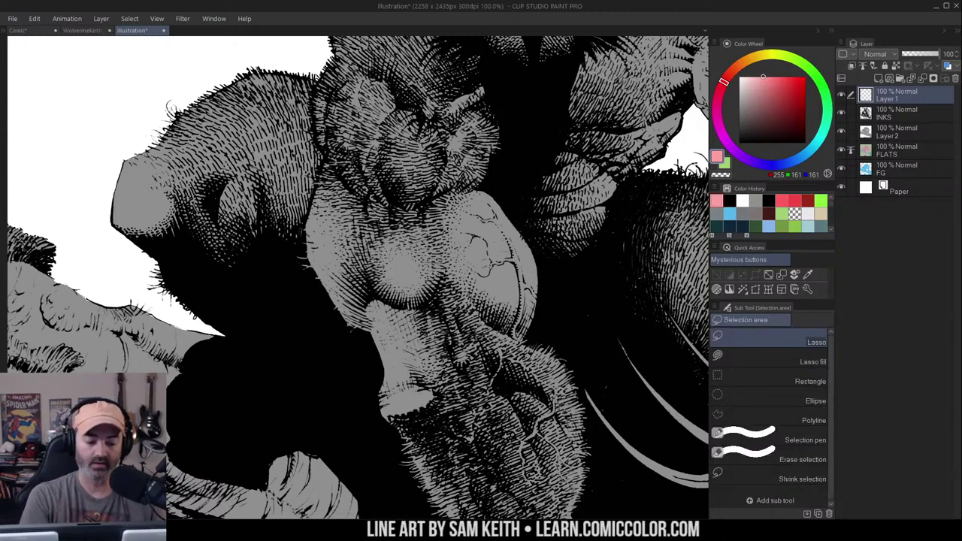
Ring the dark hollow and its wider surrounding shading on the bent leg in light pink, and undo the rings
{"action": "mouse_move", "coordinate": [221, 166]}
{"action": "left_mouse_down"}
{"action": "mouse_move", "coordinate": [239, 197]}
{"action": "mouse_move", "coordinate": [235, 171]}
{"action": "left_mouse_up"}
{"action": "left_click_drag", "start_coordinate": [182, 127], "coordinate": [159, 241]}
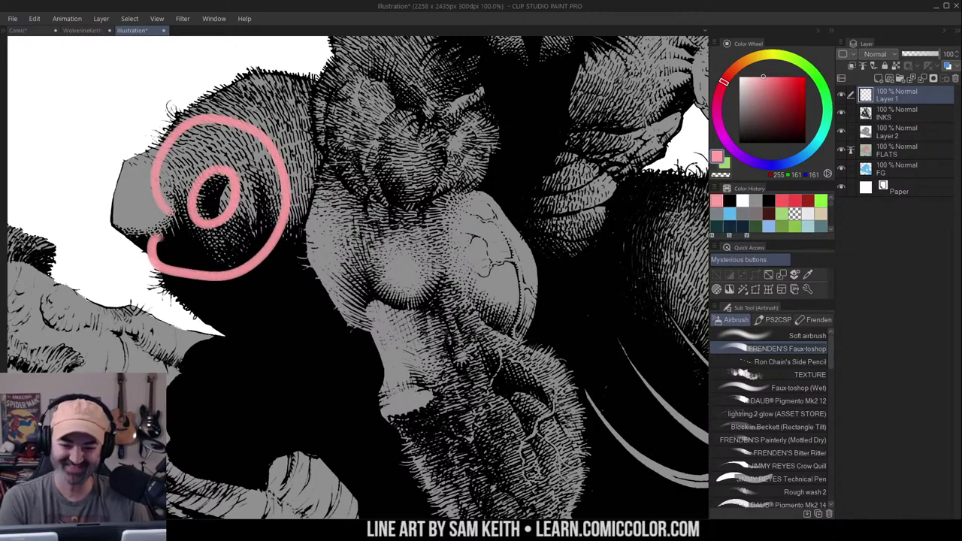
{"action": "key", "text": "ctrl+z"}
{"action": "key", "text": "ctrl+z"}
{"action": "key", "text": "ctrl+z"}
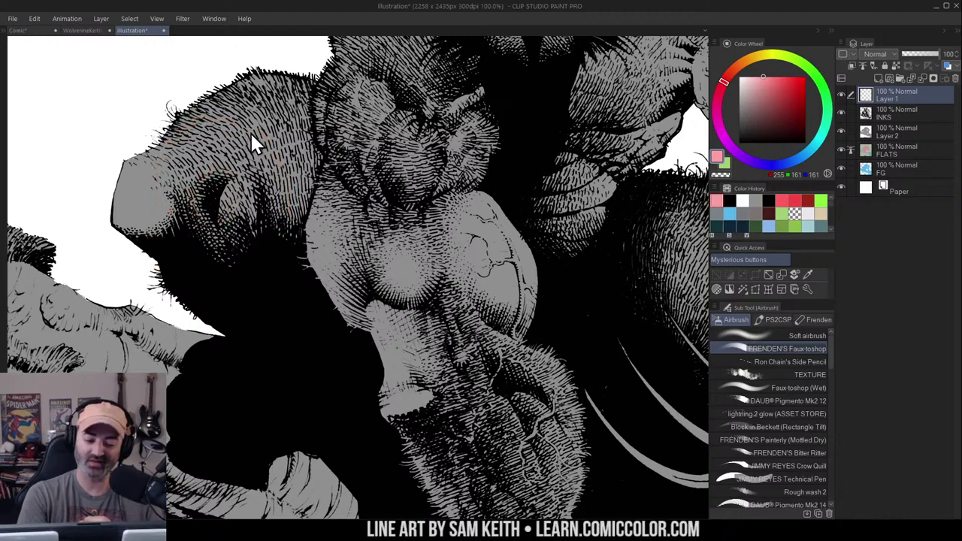
{"action": "mouse_move", "coordinate": [224, 168]}
{"action": "left_mouse_down"}
{"action": "mouse_move", "coordinate": [193, 177]}
{"action": "mouse_move", "coordinate": [229, 170]}
{"action": "left_mouse_up"}
{"action": "key", "text": "ctrl+z"}
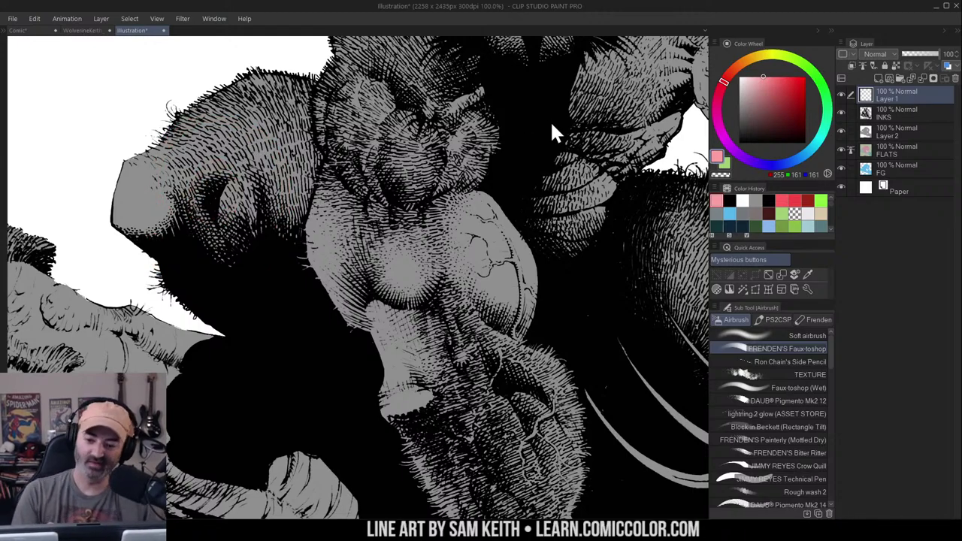
Scribble light pink zigzags and short dashes over the dark fur shading on the clawed forearm
{"action": "left_click_drag", "start_coordinate": [545, 136], "coordinate": [455, 265]}
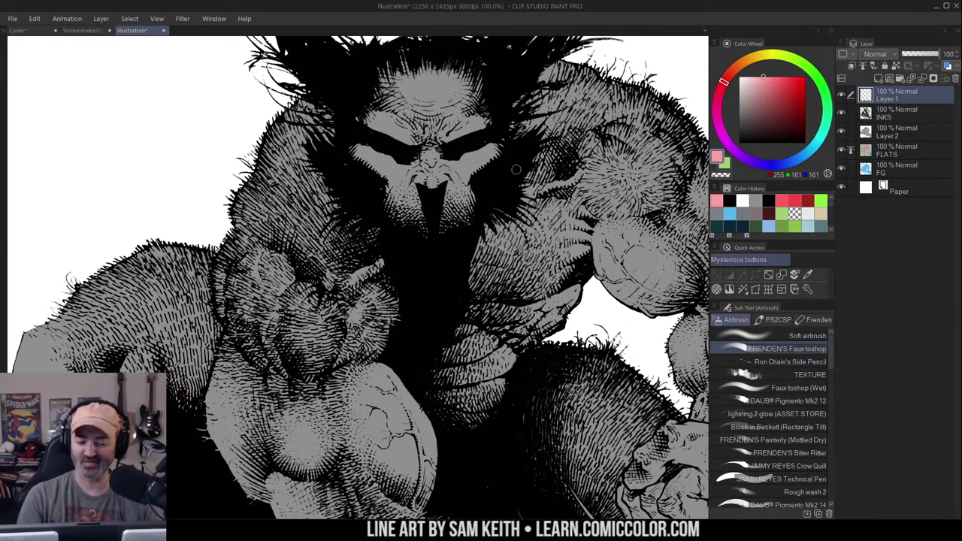
{"action": "left_click_drag", "start_coordinate": [516, 154], "coordinate": [568, 148]}
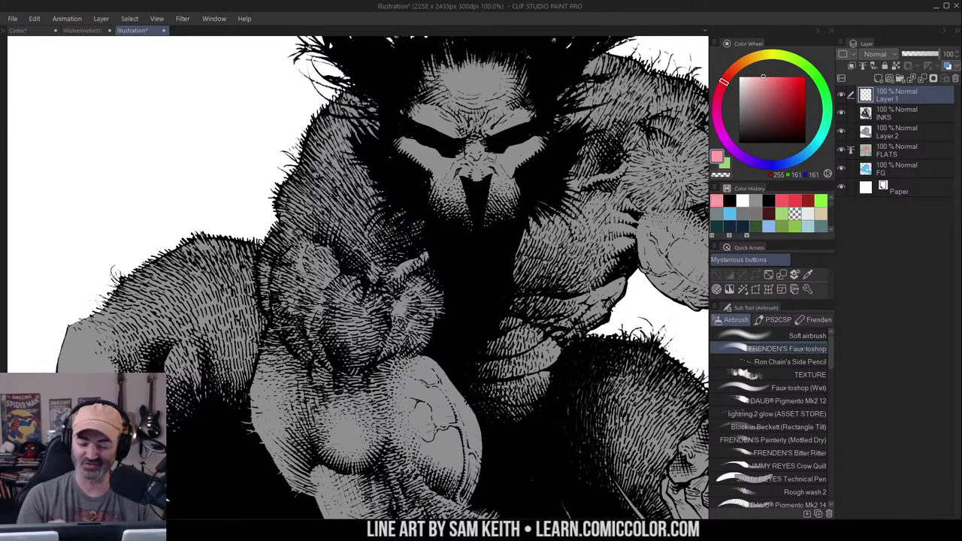
{"action": "mouse_move", "coordinate": [463, 249]}
{"action": "left_mouse_down"}
{"action": "mouse_move", "coordinate": [418, 228]}
{"action": "mouse_move", "coordinate": [376, 52]}
{"action": "left_mouse_up"}
{"action": "mouse_move", "coordinate": [521, 273]}
{"action": "left_mouse_down"}
{"action": "mouse_move", "coordinate": [532, 176]}
{"action": "mouse_move", "coordinate": [575, 47]}
{"action": "left_mouse_up"}
{"action": "left_click_drag", "start_coordinate": [549, 215], "coordinate": [554, 279]}
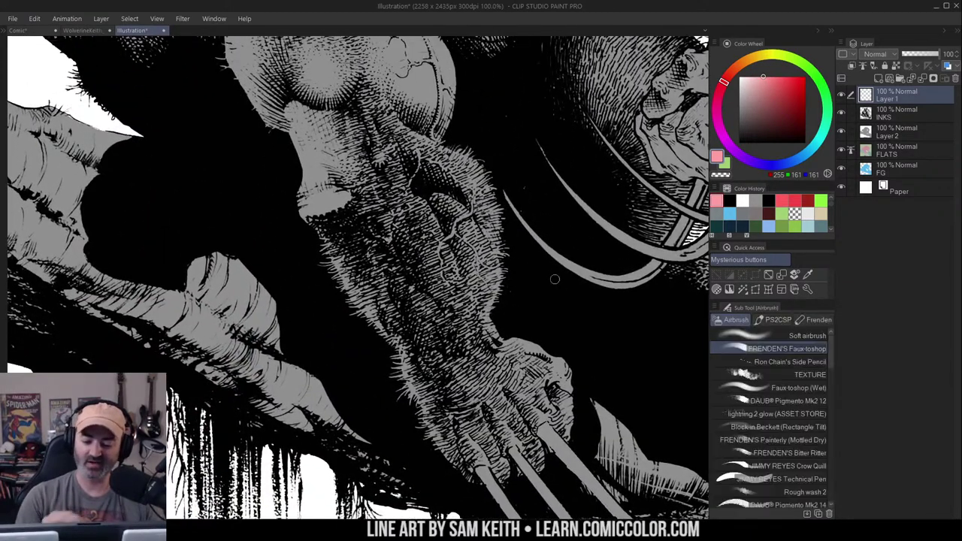
{"action": "mouse_move", "coordinate": [405, 159]}
{"action": "left_mouse_down"}
{"action": "mouse_move", "coordinate": [419, 191]}
{"action": "mouse_move", "coordinate": [470, 216]}
{"action": "left_mouse_up"}
{"action": "mouse_move", "coordinate": [349, 207]}
{"action": "left_mouse_down"}
{"action": "mouse_move", "coordinate": [353, 232]}
{"action": "mouse_move", "coordinate": [451, 372]}
{"action": "left_mouse_up"}
{"action": "left_click", "coordinate": [383, 180]}
{"action": "left_click_drag", "start_coordinate": [404, 250], "coordinate": [430, 287]}
{"action": "left_click_drag", "start_coordinate": [445, 312], "coordinate": [456, 339]}
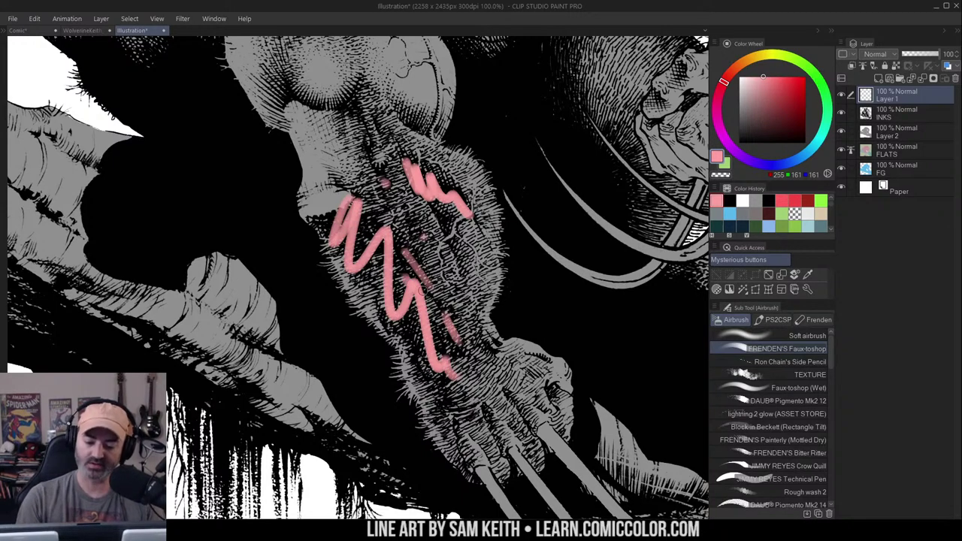
Undo all the pink marks on the clawed forearm
{"action": "key", "text": "ctrl+z"}
{"action": "key", "text": "ctrl+z"}
{"action": "key", "text": "ctrl+z"}
{"action": "key", "text": "ctrl+z"}
{"action": "key", "text": "ctrl+z"}
{"action": "key", "text": "ctrl+z"}
{"action": "key", "text": "ctrl+z"}
{"action": "key", "text": "ctrl+z"}
{"action": "key", "text": "ctrl+z"}
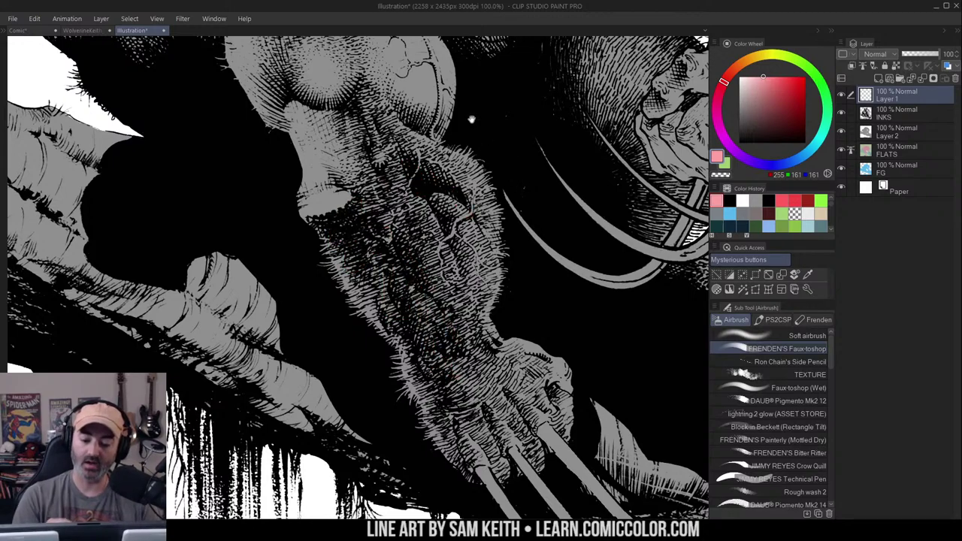
Sample the figure's grey (143, 143, 143) from the bulging arm muscle as the brush colour
{"action": "left_click_drag", "start_coordinate": [472, 119], "coordinate": [478, 176]}
{"action": "left_click", "coordinate": [427, 126], "text": "alt"}
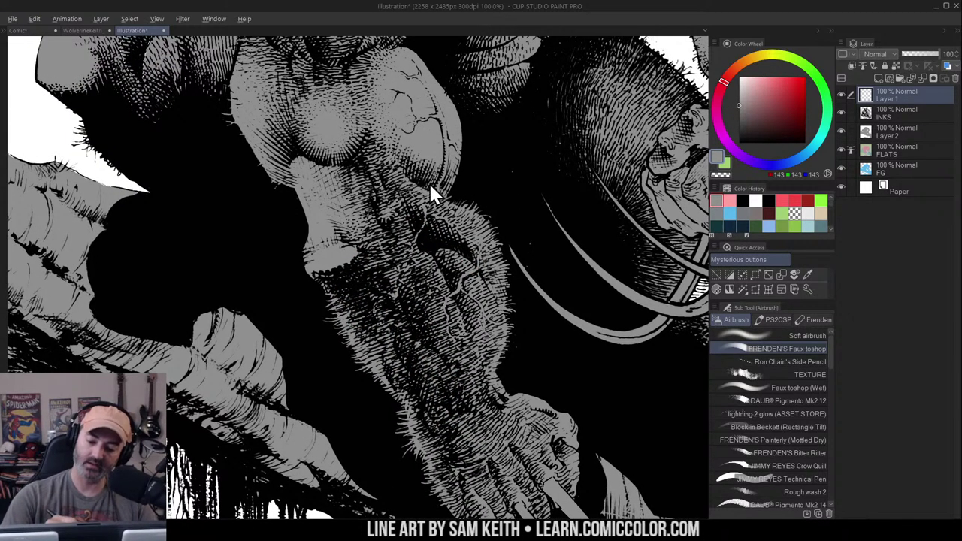
{"action": "key", "text": "alt+e"}
{"action": "left_click", "coordinate": [423, 135]}
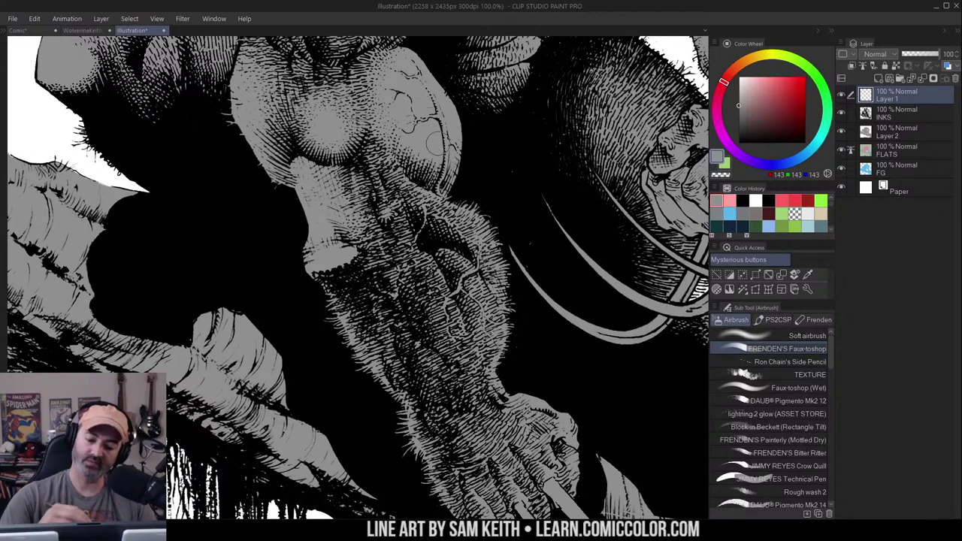
{"action": "key", "text": "m"}
{"action": "left_click", "coordinate": [444, 197]}
{"action": "key", "text": "b"}
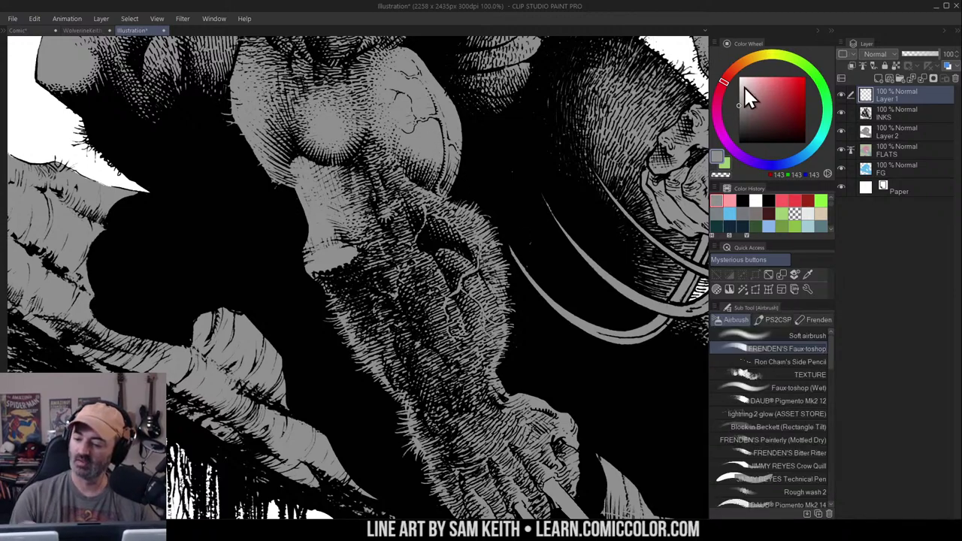
Examine the whole illustration, followed by the clawed arm, bent leg, shoulders and shadowed face at closer range
{"action": "mouse_move", "coordinate": [424, 196]}
{"action": "left_mouse_down"}
{"action": "mouse_move", "coordinate": [465, 220]}
{"action": "mouse_move", "coordinate": [382, 184]}
{"action": "mouse_move", "coordinate": [415, 259]}
{"action": "mouse_move", "coordinate": [471, 268]}
{"action": "mouse_move", "coordinate": [494, 298]}
{"action": "mouse_move", "coordinate": [400, 259]}
{"action": "mouse_move", "coordinate": [491, 311]}
{"action": "mouse_move", "coordinate": [445, 212]}
{"action": "mouse_move", "coordinate": [368, 167]}
{"action": "mouse_move", "coordinate": [404, 275]}
{"action": "mouse_move", "coordinate": [437, 306]}
{"action": "left_mouse_up"}
{"action": "key", "text": "alt+space"}
{"action": "left_click", "coordinate": [479, 198]}
{"action": "left_click", "coordinate": [496, 194]}
{"action": "left_click_drag", "start_coordinate": [526, 185], "coordinate": [549, 169]}
{"action": "left_click", "coordinate": [552, 179]}
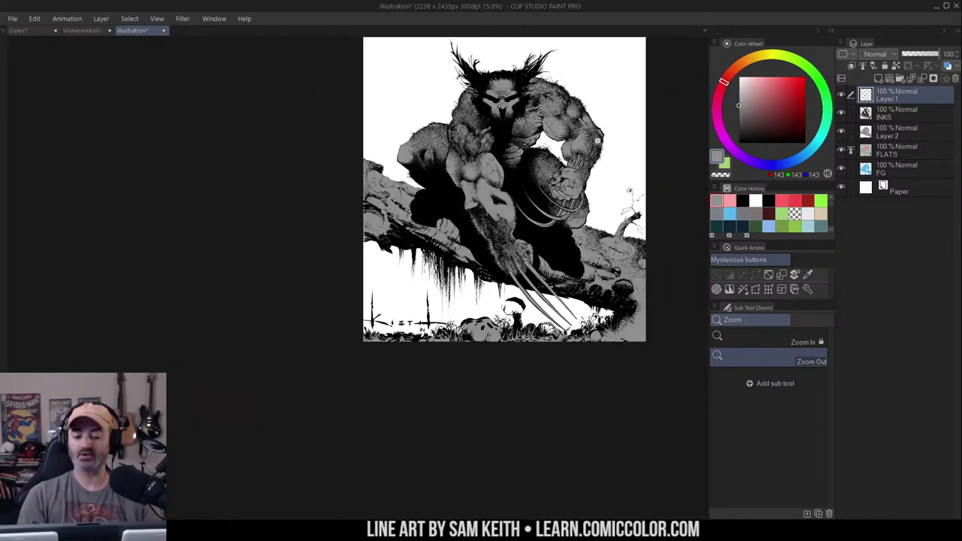
{"action": "left_click_drag", "start_coordinate": [598, 141], "coordinate": [555, 238]}
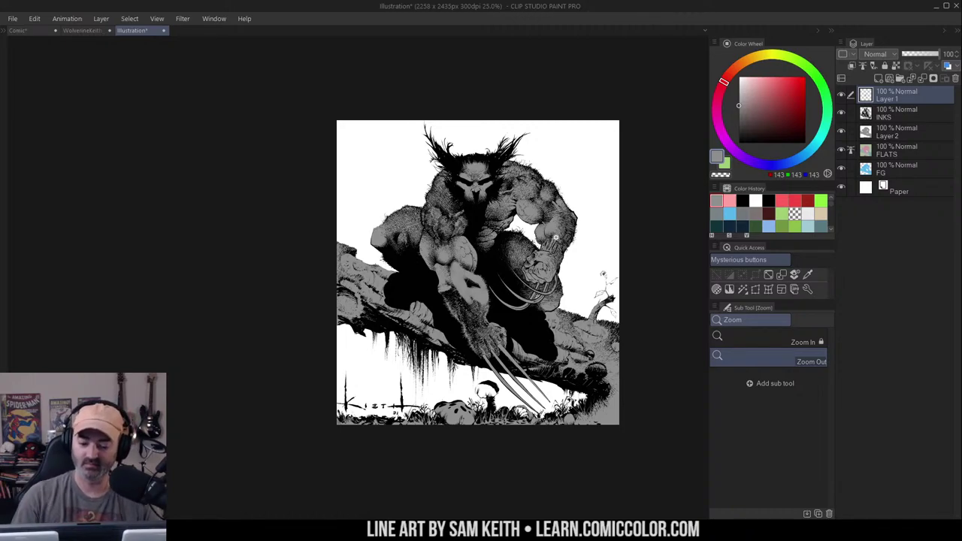
{"action": "scroll", "coordinate": [480, 267], "scroll_direction": "up", "scroll_amount": 3}
{"action": "key", "text": "m"}
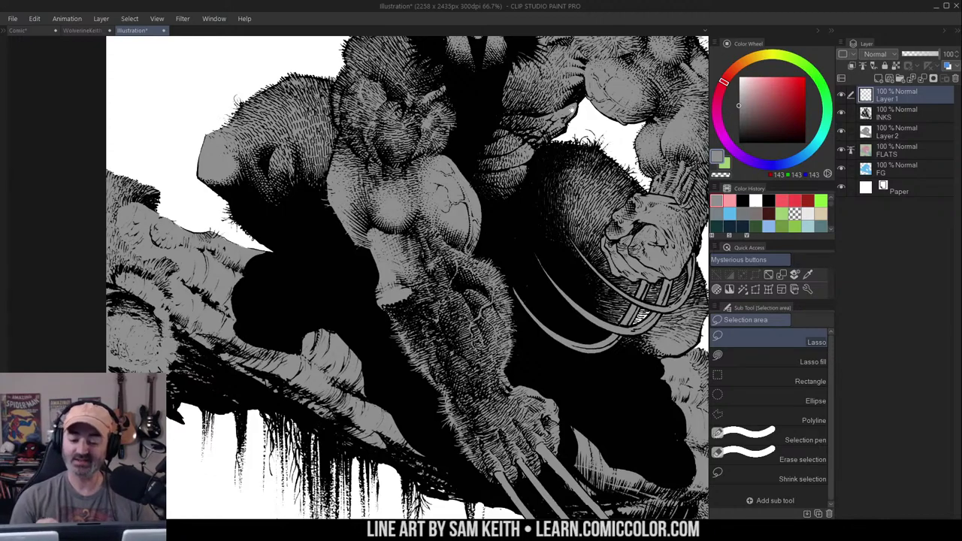
{"action": "left_click_drag", "start_coordinate": [571, 110], "coordinate": [475, 204]}
{"action": "left_click_drag", "start_coordinate": [512, 138], "coordinate": [583, 123]}
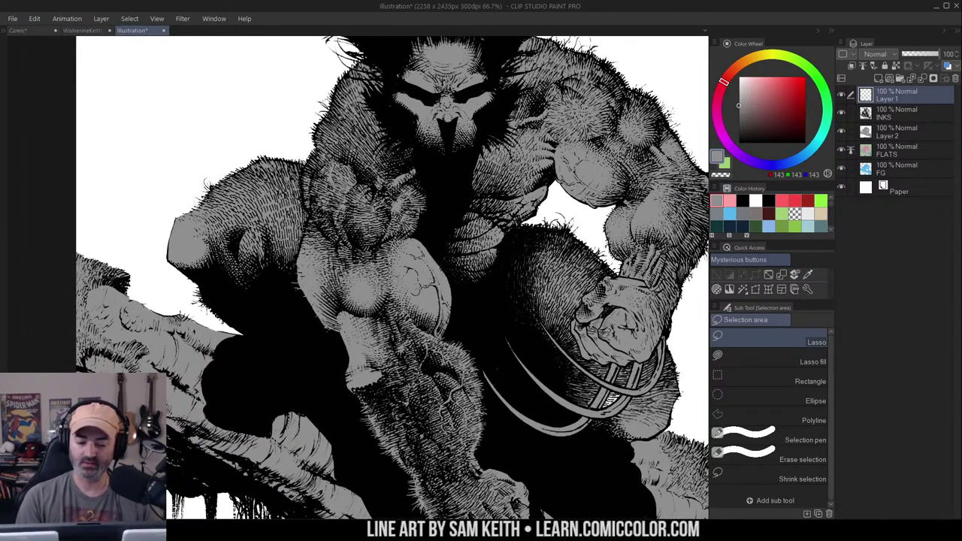
{"action": "scroll", "coordinate": [510, 161], "scroll_direction": "up", "scroll_amount": 2}
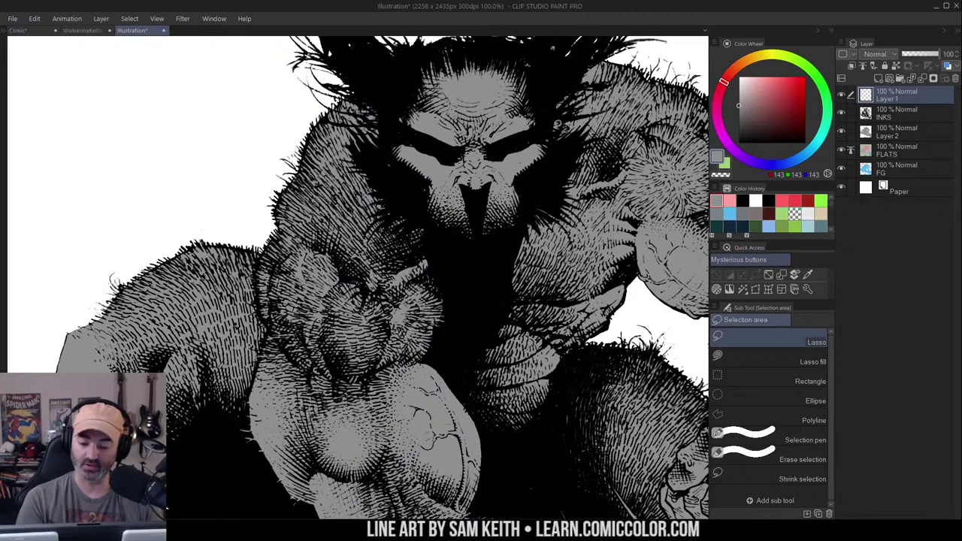
{"action": "key", "text": "b"}
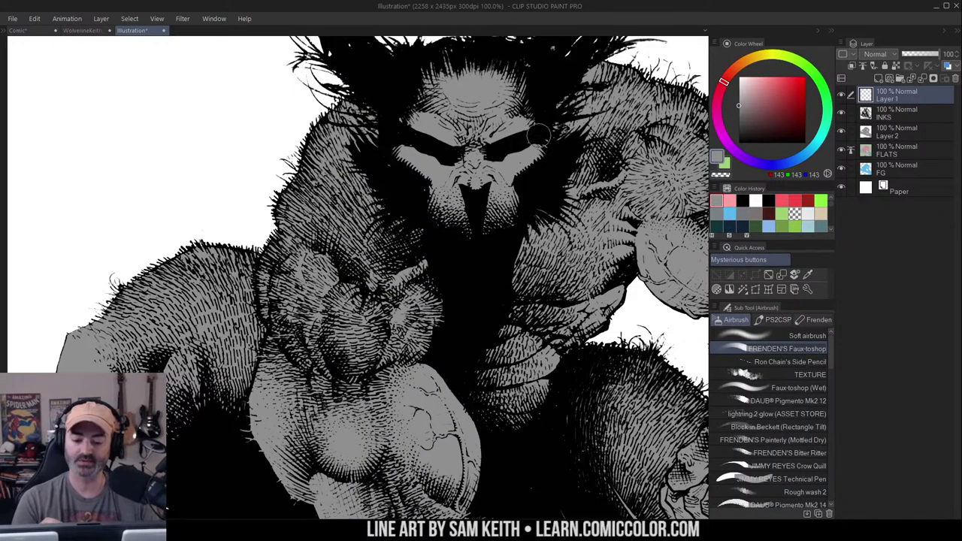
{"action": "left_click_drag", "start_coordinate": [566, 164], "coordinate": [529, 187]}
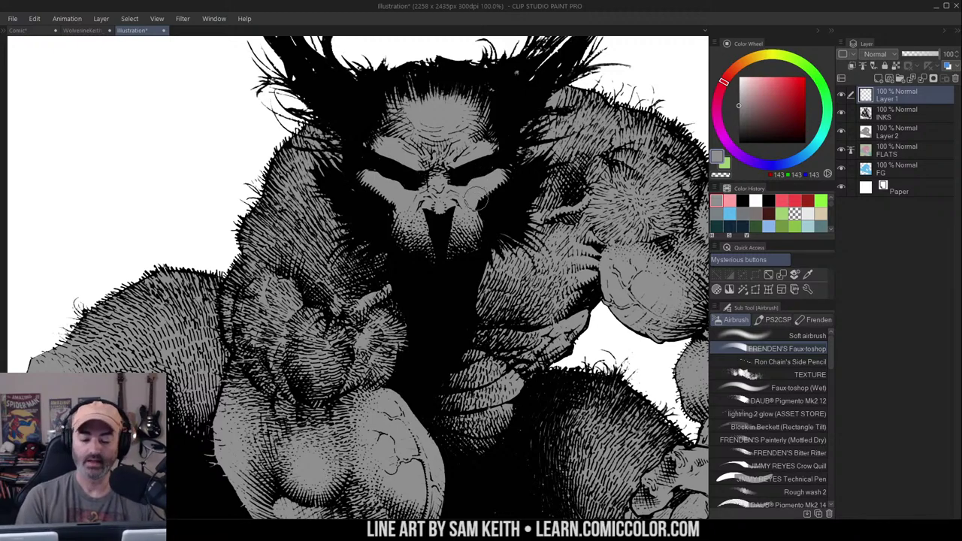
{"action": "left_click_drag", "start_coordinate": [458, 216], "coordinate": [617, 211]}
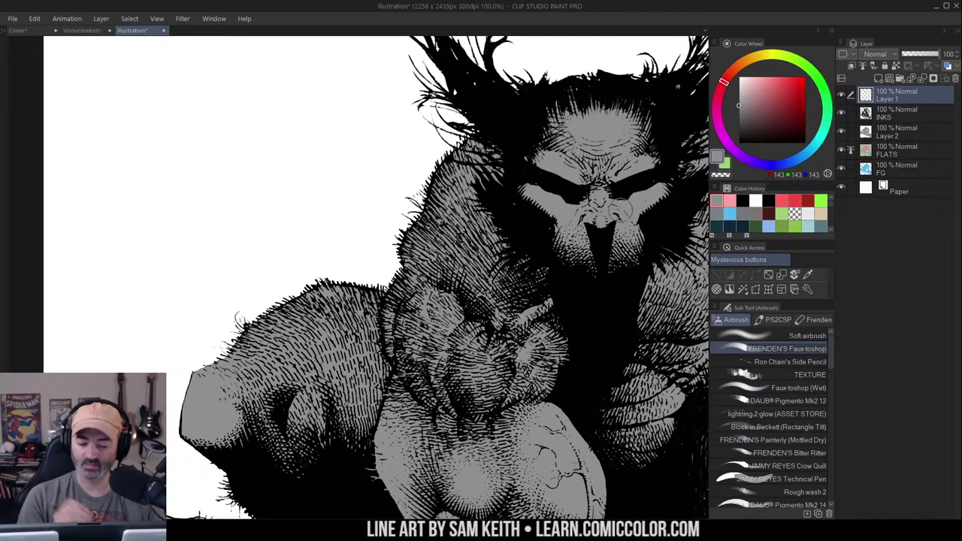
{"action": "left_click_drag", "start_coordinate": [524, 249], "coordinate": [550, 248]}
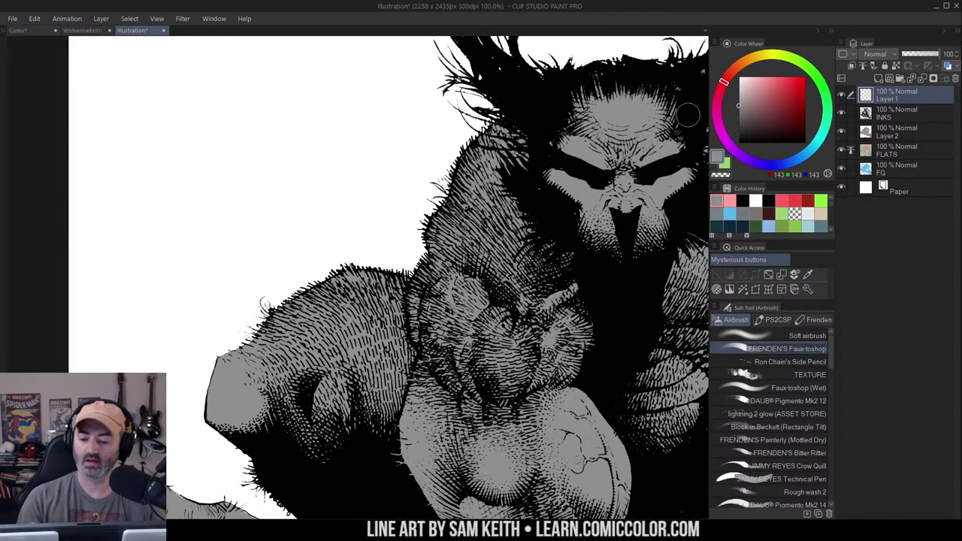
Sample black from the inks and paint simplified brow, nose and cheek shadow shapes on the white background beside the head
{"action": "left_click", "coordinate": [585, 166], "text": "alt"}
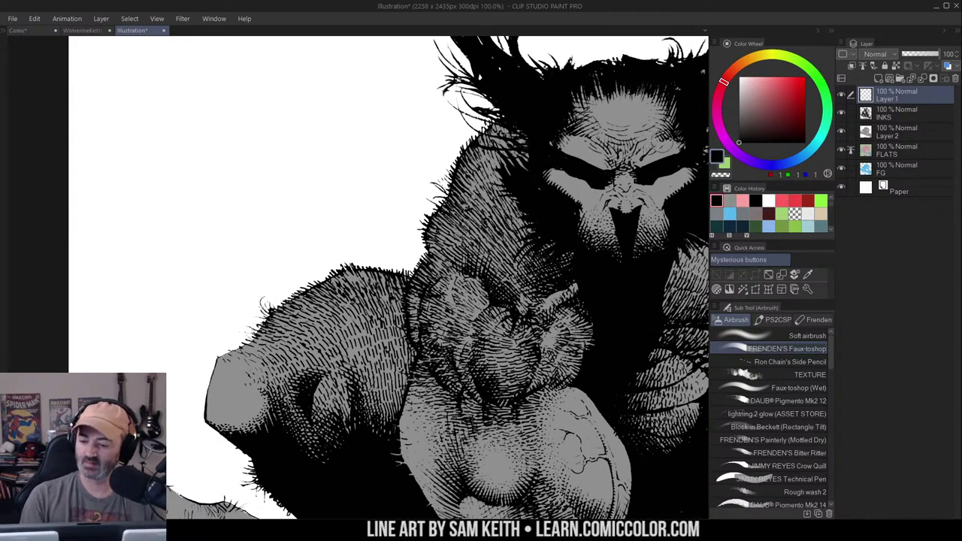
{"action": "left_click_drag", "start_coordinate": [166, 128], "coordinate": [201, 148]}
{"action": "mouse_move", "coordinate": [257, 145]}
{"action": "left_mouse_down"}
{"action": "mouse_move", "coordinate": [290, 131]}
{"action": "mouse_move", "coordinate": [259, 144]}
{"action": "left_mouse_up"}
{"action": "left_click_drag", "start_coordinate": [221, 184], "coordinate": [223, 225]}
{"action": "left_click_drag", "start_coordinate": [160, 157], "coordinate": [161, 234]}
{"action": "mouse_move", "coordinate": [272, 218]}
{"action": "left_mouse_down"}
{"action": "mouse_move", "coordinate": [319, 167]}
{"action": "mouse_move", "coordinate": [290, 214]}
{"action": "mouse_move", "coordinate": [303, 187]}
{"action": "mouse_move", "coordinate": [292, 200]}
{"action": "mouse_move", "coordinate": [292, 223]}
{"action": "mouse_move", "coordinate": [269, 247]}
{"action": "left_mouse_up"}
{"action": "left_click_drag", "start_coordinate": [301, 169], "coordinate": [257, 164]}
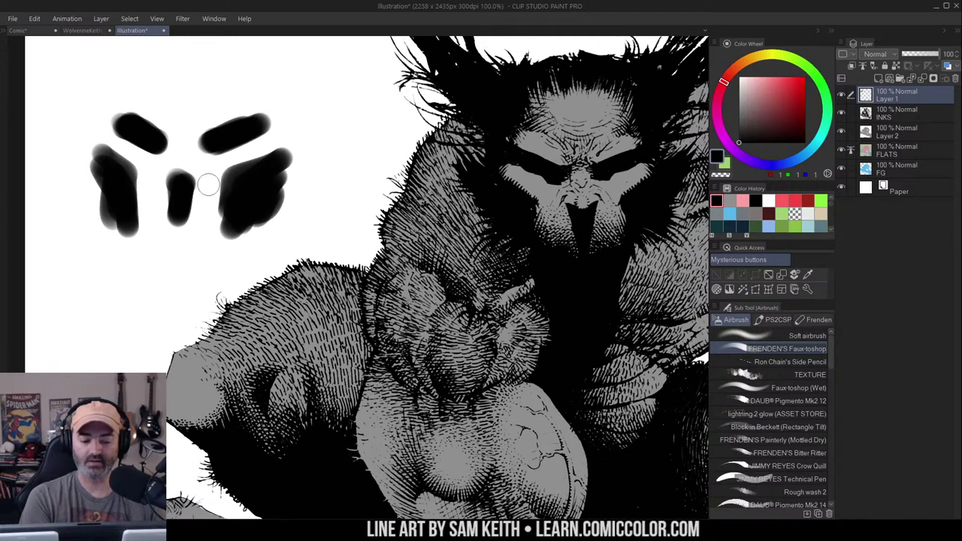
Hatch parallel diagonal strokes with a thinner brush across the simplified black face shapes
{"action": "mouse_move", "coordinate": [184, 151]}
{"action": "left_mouse_down"}
{"action": "mouse_move", "coordinate": [173, 150]}
{"action": "mouse_move", "coordinate": [234, 153]}
{"action": "left_mouse_up"}
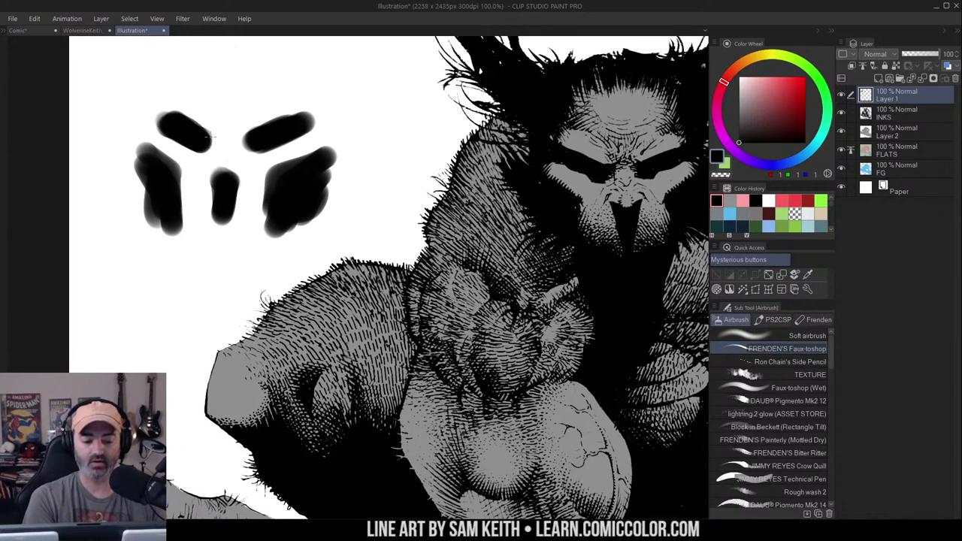
{"action": "mouse_move", "coordinate": [199, 85]}
{"action": "left_mouse_down"}
{"action": "mouse_move", "coordinate": [138, 150]}
{"action": "mouse_move", "coordinate": [150, 146]}
{"action": "left_mouse_up"}
{"action": "mouse_move", "coordinate": [217, 93]}
{"action": "left_mouse_down"}
{"action": "mouse_move", "coordinate": [157, 149]}
{"action": "mouse_move", "coordinate": [170, 159]}
{"action": "left_mouse_up"}
{"action": "left_click_drag", "start_coordinate": [222, 109], "coordinate": [172, 160]}
{"action": "left_click_drag", "start_coordinate": [263, 87], "coordinate": [179, 174]}
{"action": "left_click_drag", "start_coordinate": [293, 87], "coordinate": [181, 195]}
{"action": "left_click_drag", "start_coordinate": [287, 106], "coordinate": [182, 203]}
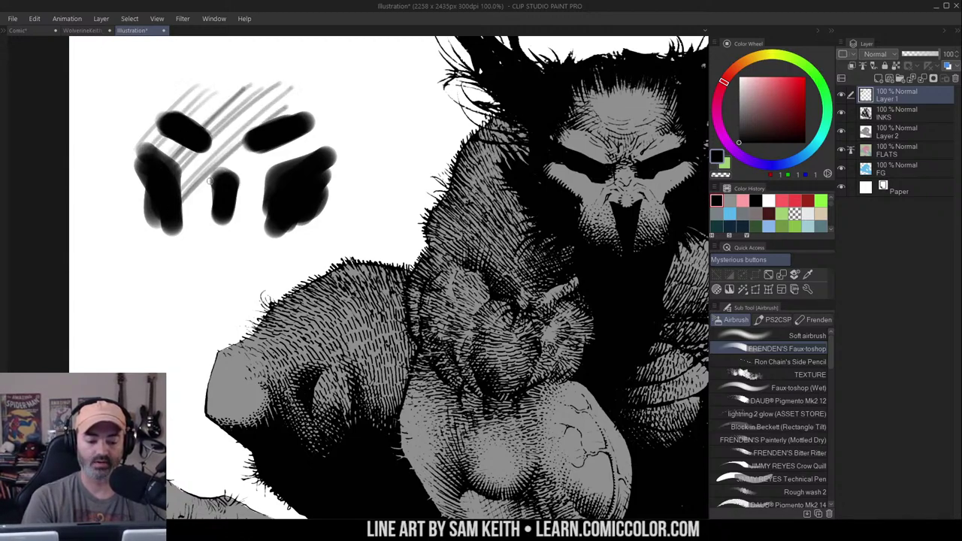
{"action": "left_click_drag", "start_coordinate": [321, 94], "coordinate": [182, 219]}
{"action": "left_click_drag", "start_coordinate": [322, 103], "coordinate": [175, 240]}
{"action": "left_click_drag", "start_coordinate": [302, 134], "coordinate": [197, 227]}
{"action": "mouse_move", "coordinate": [335, 118]}
{"action": "left_mouse_down"}
{"action": "mouse_move", "coordinate": [210, 225]}
{"action": "mouse_move", "coordinate": [219, 233]}
{"action": "left_mouse_up"}
{"action": "mouse_move", "coordinate": [275, 197]}
{"action": "left_mouse_down"}
{"action": "mouse_move", "coordinate": [233, 239]}
{"action": "mouse_move", "coordinate": [253, 241]}
{"action": "left_mouse_up"}
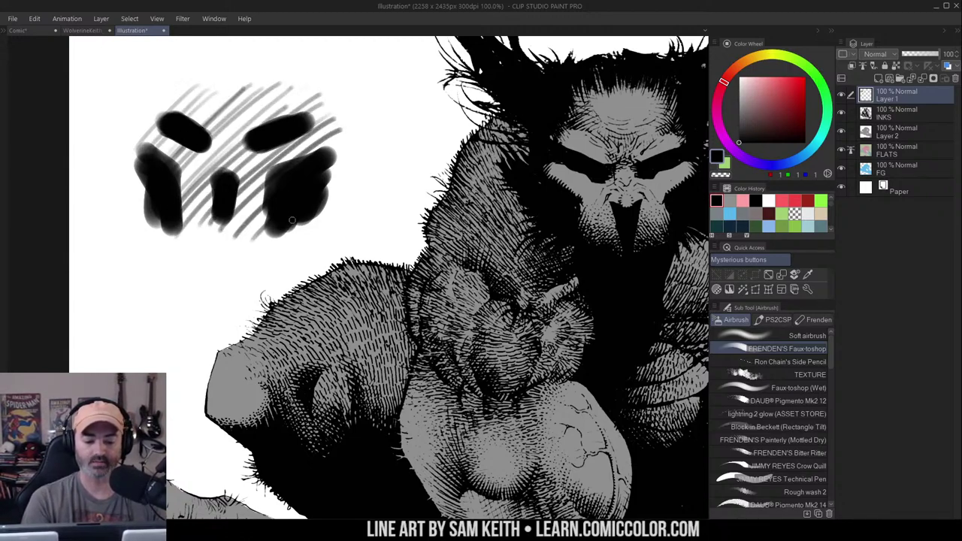
Outline the light forehead and cheek areas between the black face shapes, and undo the outlines
{"action": "key", "text": "alt+space"}
{"action": "scroll", "coordinate": [283, 176], "scroll_direction": "down", "scroll_amount": 5}
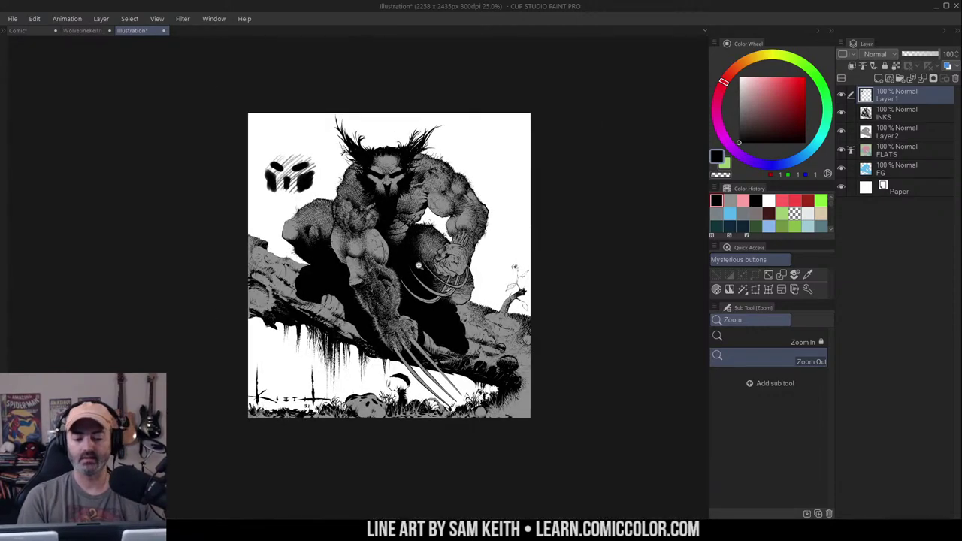
{"action": "scroll", "coordinate": [297, 185], "scroll_direction": "up", "scroll_amount": 1}
{"action": "scroll", "coordinate": [299, 190], "scroll_direction": "up", "scroll_amount": 1}
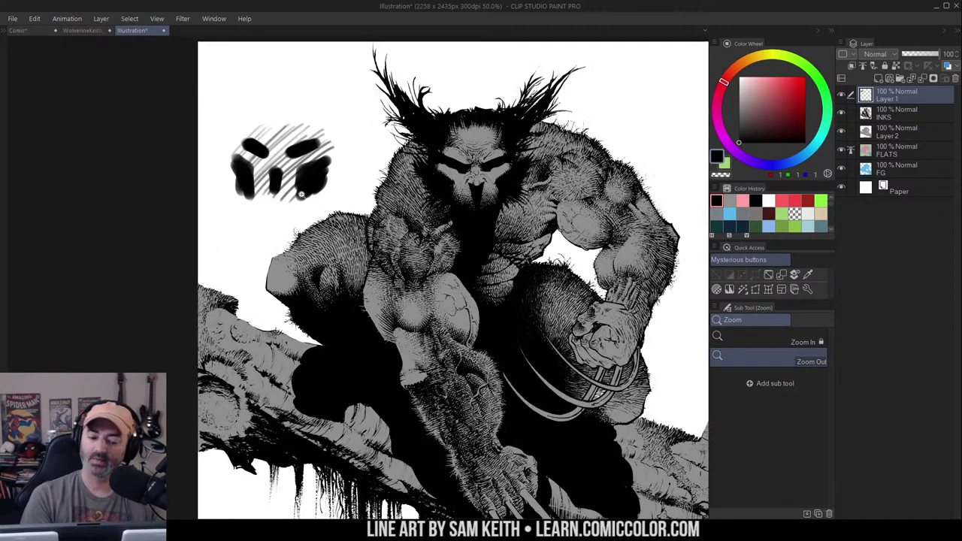
{"action": "scroll", "coordinate": [279, 193], "scroll_direction": "up", "scroll_amount": 5}
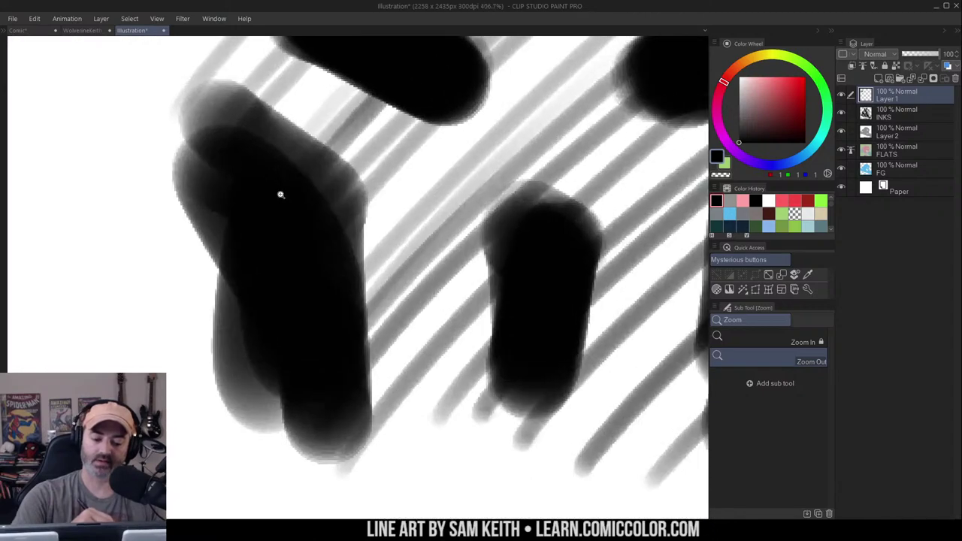
{"action": "scroll", "coordinate": [436, 198], "scroll_direction": "down", "scroll_amount": 4}
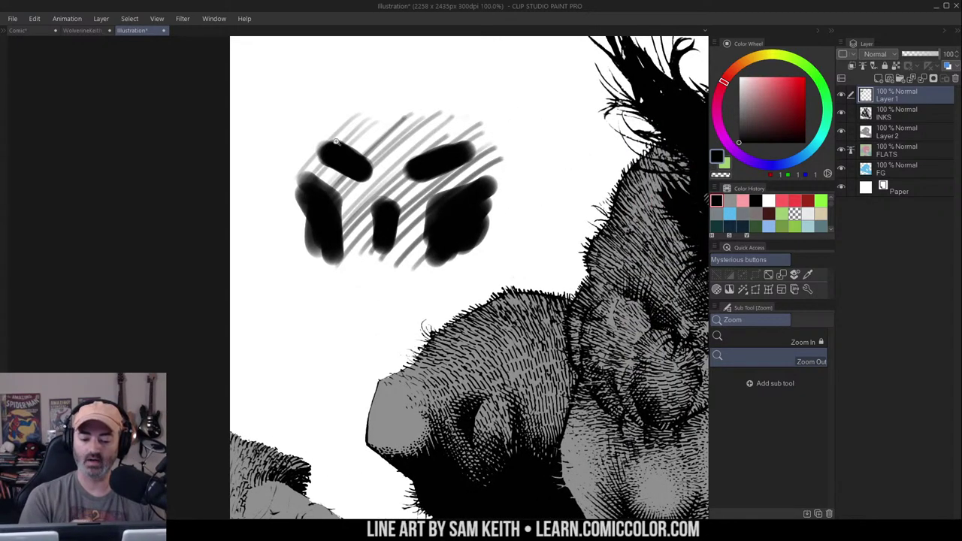
{"action": "mouse_move", "coordinate": [346, 134]}
{"action": "left_mouse_down"}
{"action": "mouse_move", "coordinate": [376, 163]}
{"action": "mouse_move", "coordinate": [356, 115]}
{"action": "mouse_move", "coordinate": [347, 137]}
{"action": "left_mouse_up"}
{"action": "mouse_move", "coordinate": [335, 169]}
{"action": "left_mouse_down"}
{"action": "mouse_move", "coordinate": [437, 179]}
{"action": "mouse_move", "coordinate": [424, 207]}
{"action": "mouse_move", "coordinate": [382, 242]}
{"action": "mouse_move", "coordinate": [344, 250]}
{"action": "left_mouse_up"}
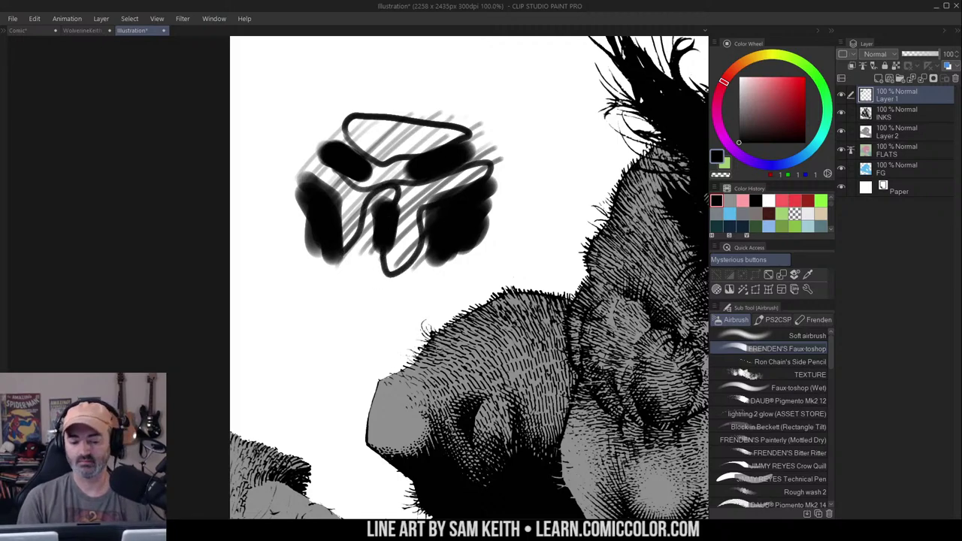
{"action": "key", "text": "ctrl+z"}
{"action": "key", "text": "ctrl+z"}
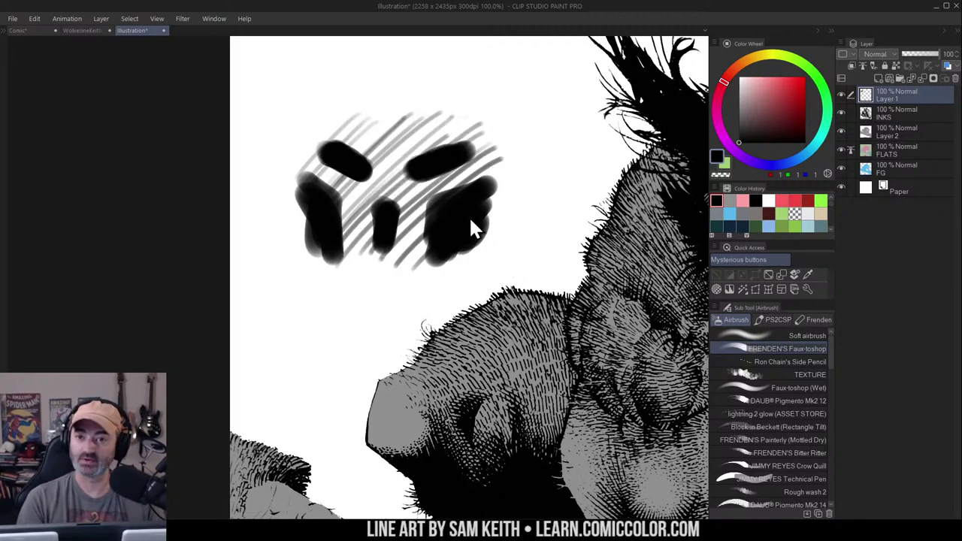
Undo the diagonal hatching and the simplified black face shapes painted beside the head
{"action": "key", "text": "ctrl+z"}
{"action": "key", "text": "ctrl+z"}
{"action": "key", "text": "ctrl+z"}
{"action": "key", "text": "ctrl+z"}
{"action": "key", "text": "ctrl+z"}
{"action": "key", "text": "ctrl+z"}
{"action": "key", "text": "ctrl+z"}
{"action": "key", "text": "ctrl+z"}
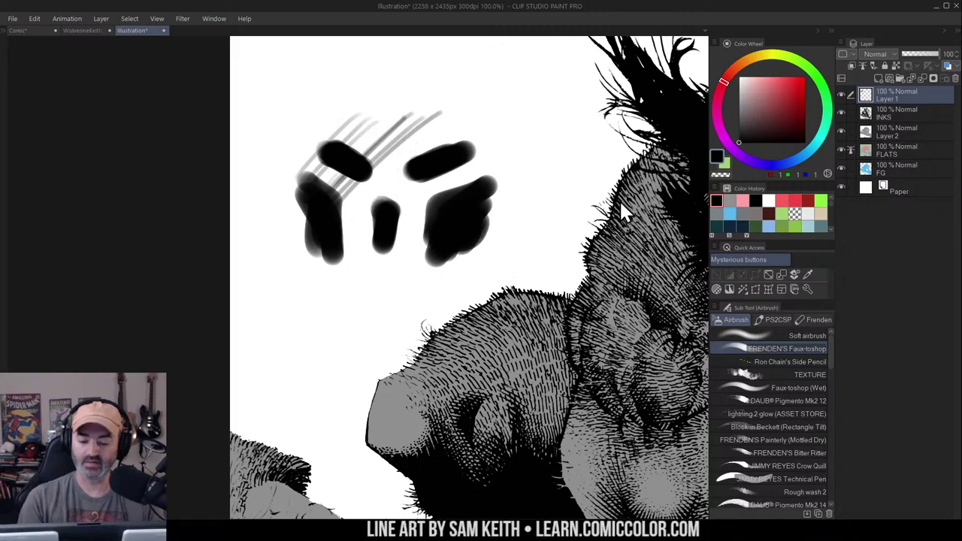
{"action": "key", "text": "ctrl+z"}
{"action": "key", "text": "ctrl+z"}
{"action": "key", "text": "ctrl+z"}
{"action": "key", "text": "ctrl+z"}
{"action": "key", "text": "ctrl+z"}
{"action": "key", "text": "ctrl+z"}
{"action": "key", "text": "ctrl+z"}
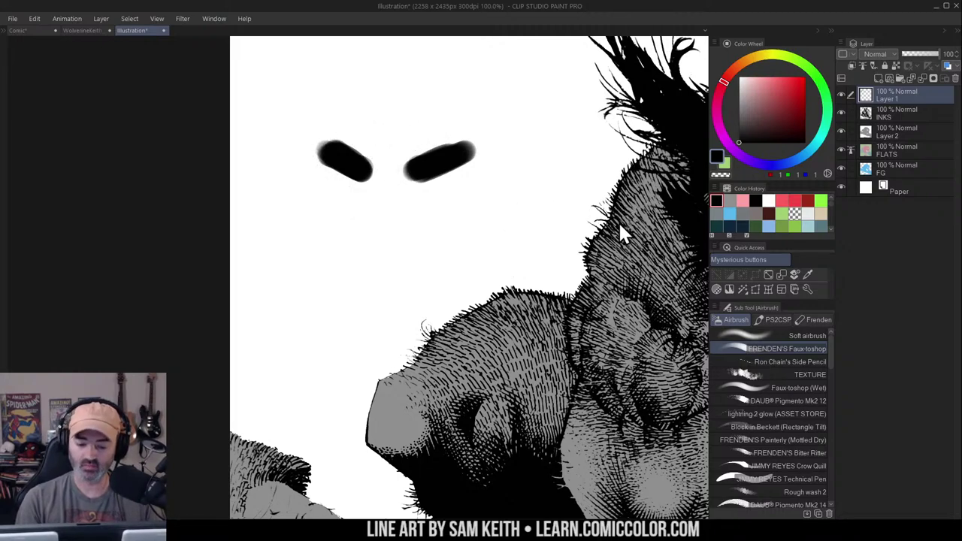
Lasso around the masked face to mark it as a focal area, and clear the selection
{"action": "key", "text": "slash"}
{"action": "left_click", "coordinate": [605, 237]}
{"action": "left_click_drag", "start_coordinate": [671, 271], "coordinate": [353, 196]}
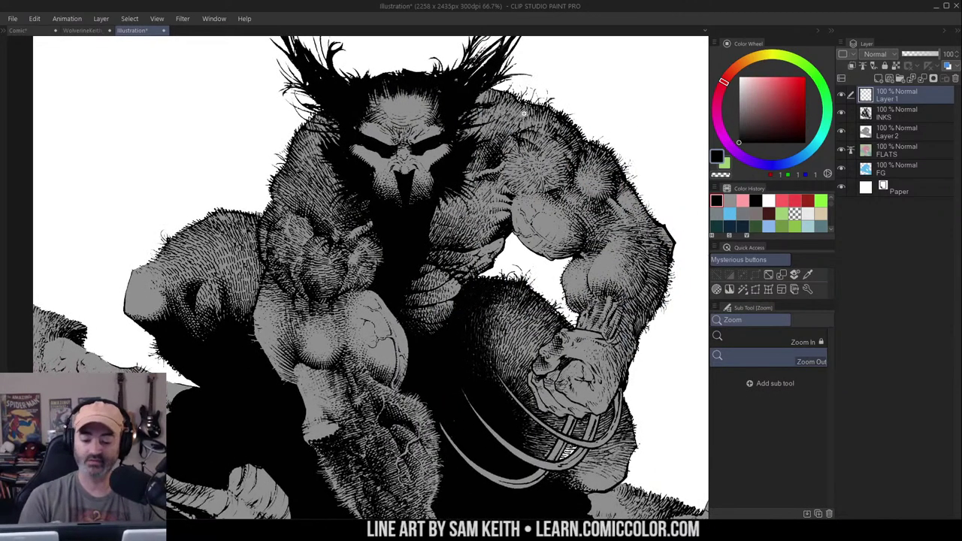
{"action": "left_click_drag", "start_coordinate": [526, 115], "coordinate": [590, 152]}
{"action": "key", "text": "m"}
{"action": "mouse_move", "coordinate": [449, 85]}
{"action": "left_mouse_down"}
{"action": "mouse_move", "coordinate": [535, 131]}
{"action": "mouse_move", "coordinate": [409, 154]}
{"action": "left_mouse_up"}
{"action": "key", "text": "ctrl+d"}
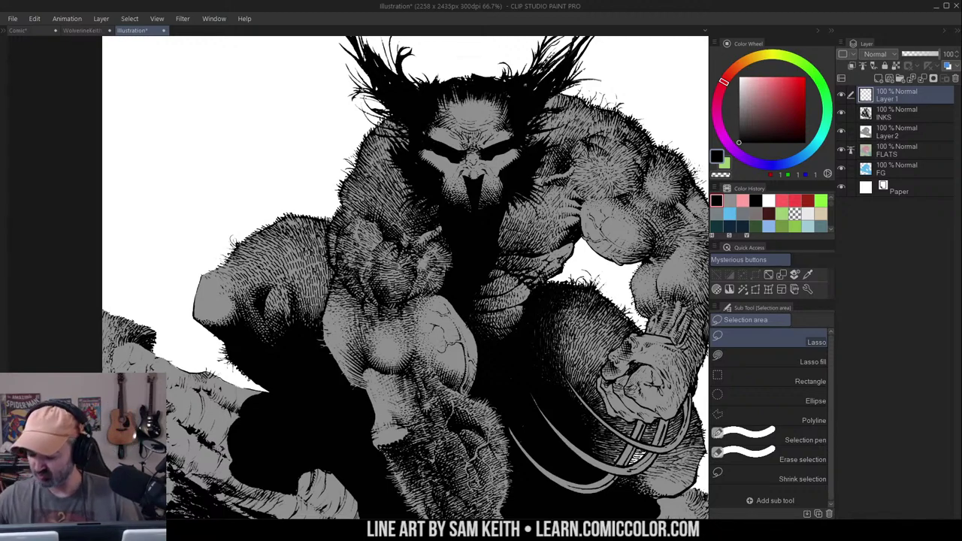
Examine the whole illustration, followed by the crouching figure at closer range
{"action": "mouse_move", "coordinate": [579, 174]}
{"action": "left_mouse_down"}
{"action": "mouse_move", "coordinate": [559, 164]}
{"action": "mouse_move", "coordinate": [581, 185]}
{"action": "mouse_move", "coordinate": [577, 174]}
{"action": "left_mouse_up"}
{"action": "left_click", "coordinate": [567, 180], "text": "alt"}
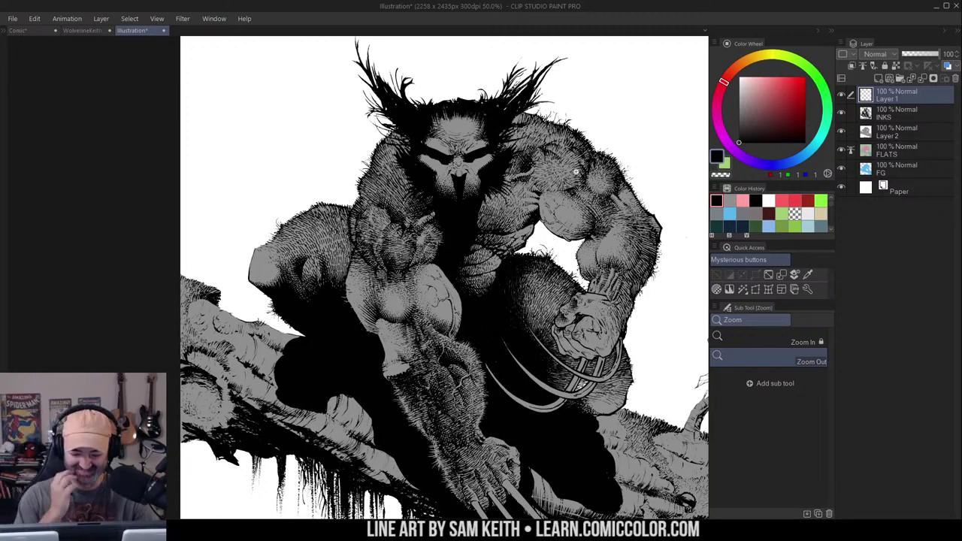
{"action": "left_click", "coordinate": [576, 172]}
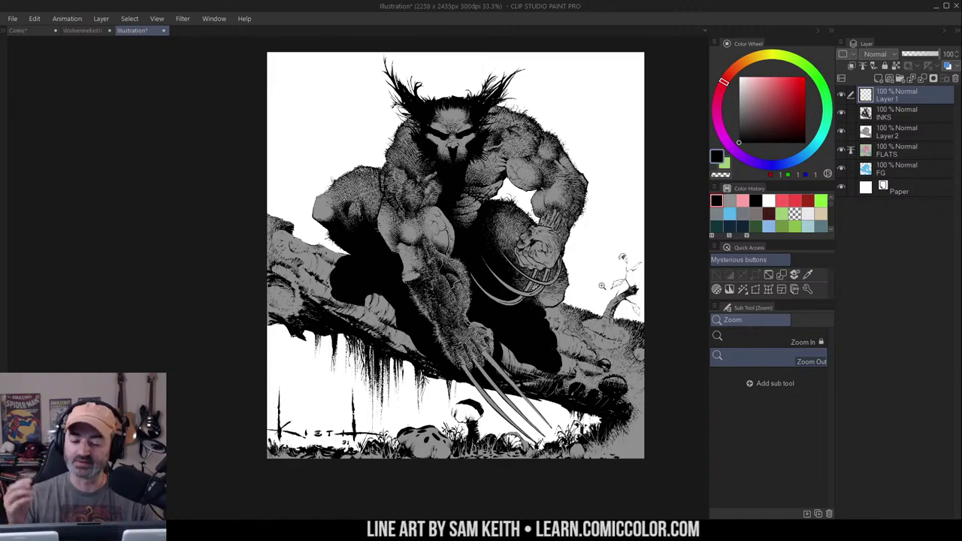
{"action": "left_click", "coordinate": [456, 170]}
{"action": "left_click_drag", "start_coordinate": [518, 163], "coordinate": [508, 212]}
{"action": "key", "text": "b"}
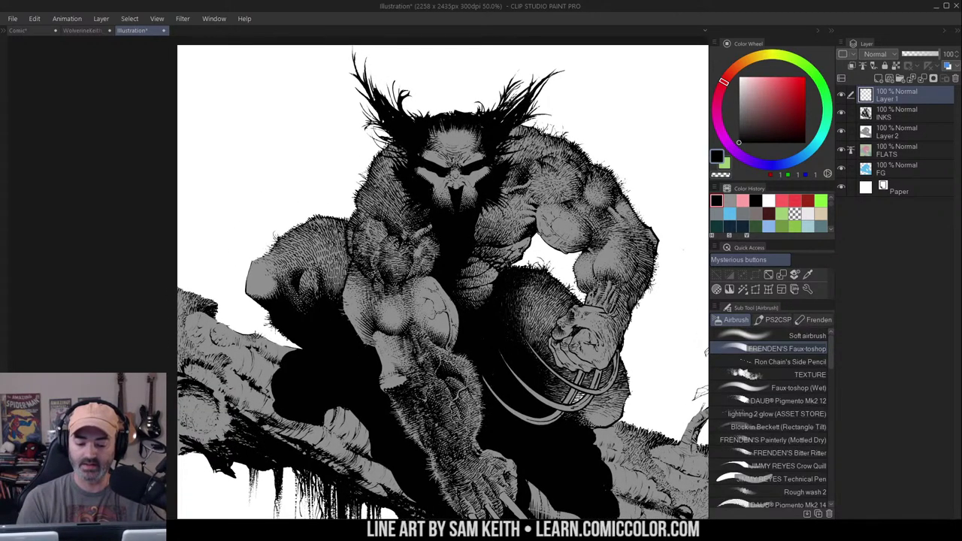
{"action": "key", "text": "m"}
{"action": "key", "text": "b"}
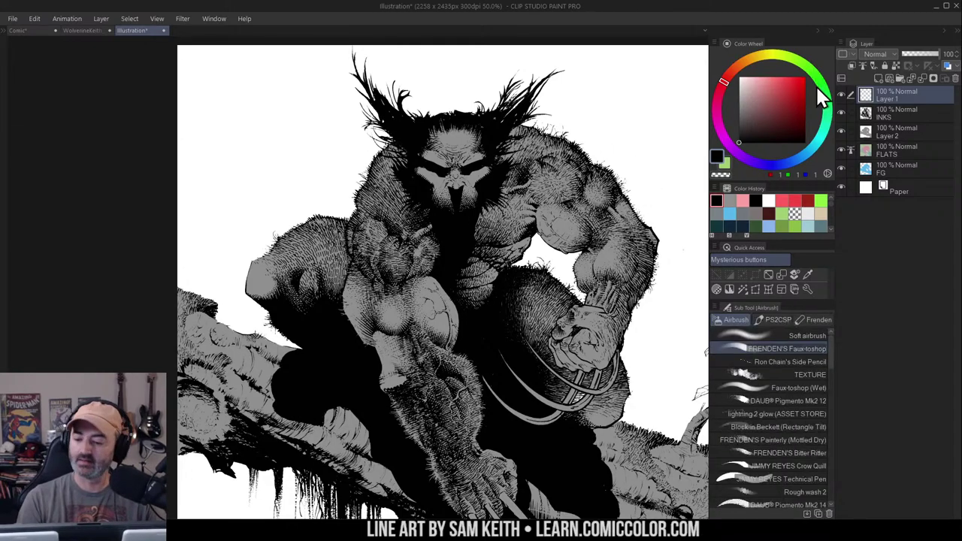
Outline the head and upper chest in light pink, circle the face, and scribble zigzags in the area between the two outlines
{"action": "left_click", "coordinate": [762, 74]}
{"action": "mouse_move", "coordinate": [356, 265]}
{"action": "left_mouse_down"}
{"action": "mouse_move", "coordinate": [530, 225]}
{"action": "mouse_move", "coordinate": [365, 74]}
{"action": "mouse_move", "coordinate": [357, 259]}
{"action": "left_mouse_up"}
{"action": "mouse_move", "coordinate": [415, 139]}
{"action": "left_mouse_down"}
{"action": "mouse_move", "coordinate": [421, 128]}
{"action": "mouse_move", "coordinate": [395, 168]}
{"action": "left_mouse_up"}
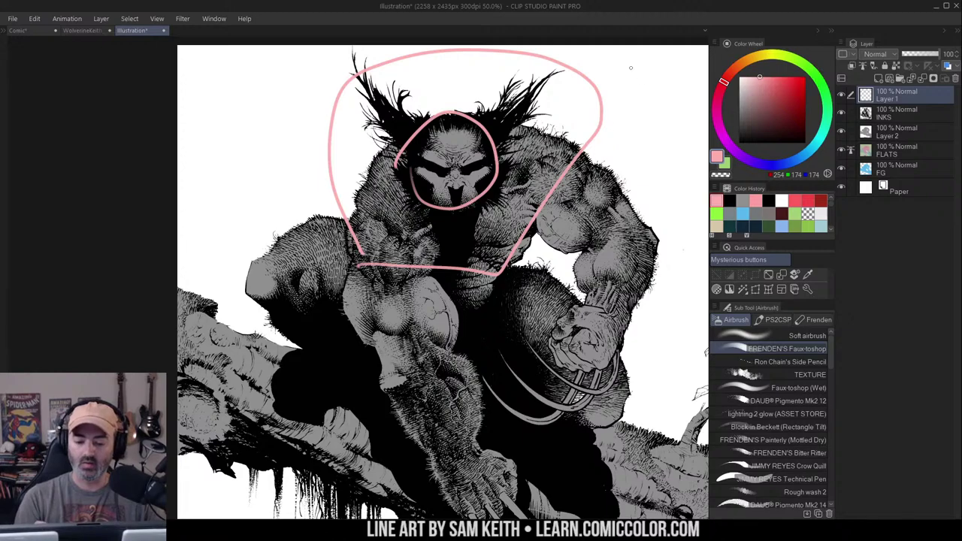
{"action": "mouse_move", "coordinate": [334, 154]}
{"action": "left_mouse_down"}
{"action": "mouse_move", "coordinate": [367, 113]}
{"action": "mouse_move", "coordinate": [410, 94]}
{"action": "mouse_move", "coordinate": [542, 75]}
{"action": "mouse_move", "coordinate": [587, 126]}
{"action": "left_mouse_up"}
{"action": "mouse_move", "coordinate": [361, 171]}
{"action": "left_mouse_down"}
{"action": "mouse_move", "coordinate": [397, 225]}
{"action": "mouse_move", "coordinate": [447, 220]}
{"action": "left_mouse_up"}
{"action": "mouse_move", "coordinate": [487, 249]}
{"action": "left_mouse_down"}
{"action": "mouse_move", "coordinate": [547, 162]}
{"action": "mouse_move", "coordinate": [548, 144]}
{"action": "left_mouse_up"}
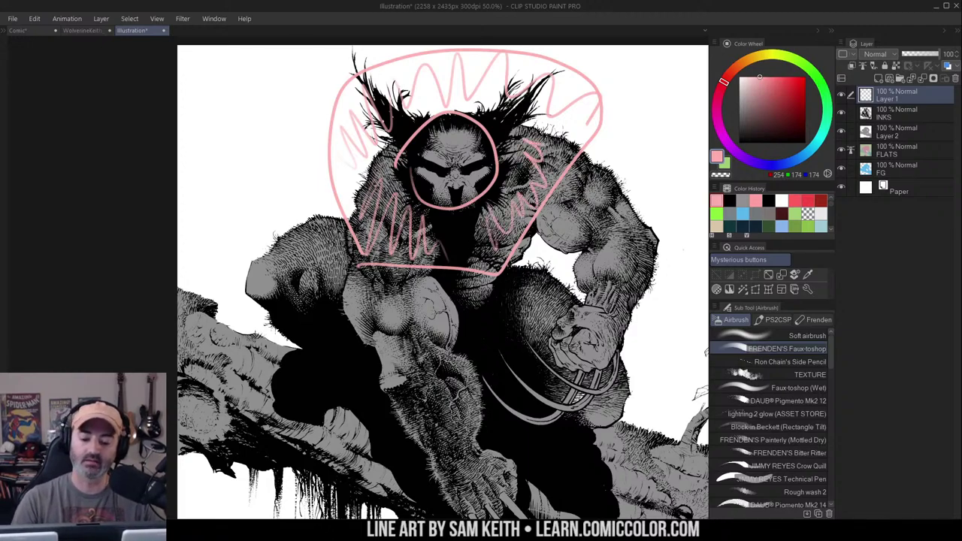
Undo the pink outline, face circle and zigzag strokes around the head
{"action": "key", "text": "ctrl+z"}
{"action": "key", "text": "ctrl+z"}
{"action": "key", "text": "ctrl+z"}
{"action": "key", "text": "ctrl+z"}
{"action": "key", "text": "ctrl+z"}
{"action": "key", "text": "ctrl+z"}
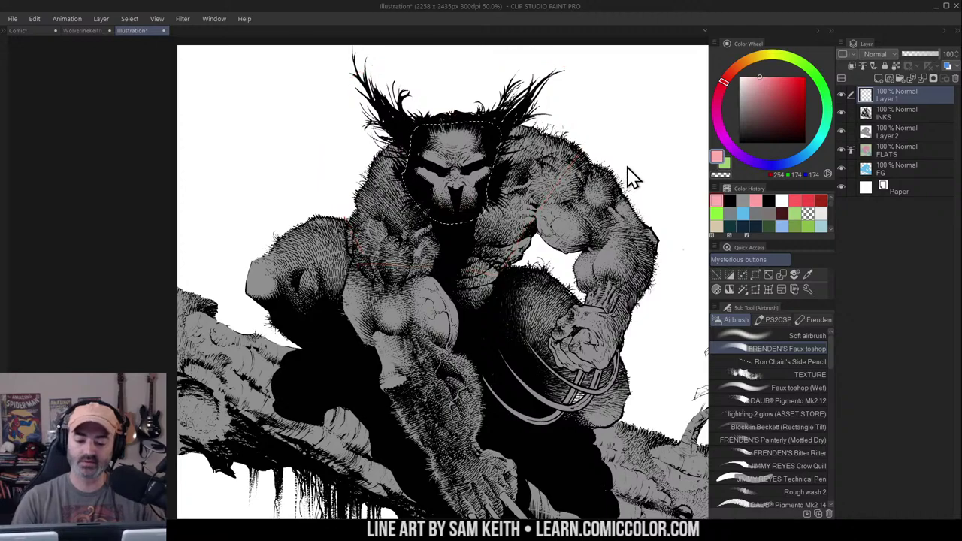
Draw a tapered pink frame around the face inside a larger angular frame, and hatch spaced lines across the band between them
{"action": "mouse_move", "coordinate": [359, 194]}
{"action": "left_mouse_down"}
{"action": "mouse_move", "coordinate": [386, 246]}
{"action": "mouse_move", "coordinate": [591, 145]}
{"action": "mouse_move", "coordinate": [355, 54]}
{"action": "mouse_move", "coordinate": [352, 224]}
{"action": "left_mouse_up"}
{"action": "mouse_move", "coordinate": [415, 197]}
{"action": "left_mouse_down"}
{"action": "mouse_move", "coordinate": [406, 161]}
{"action": "mouse_move", "coordinate": [537, 88]}
{"action": "mouse_move", "coordinate": [414, 194]}
{"action": "left_mouse_up"}
{"action": "mouse_move", "coordinate": [317, 87]}
{"action": "left_mouse_down"}
{"action": "mouse_move", "coordinate": [441, 60]}
{"action": "mouse_move", "coordinate": [597, 113]}
{"action": "mouse_move", "coordinate": [504, 188]}
{"action": "mouse_move", "coordinate": [462, 286]}
{"action": "left_mouse_up"}
{"action": "left_click_drag", "start_coordinate": [359, 138], "coordinate": [372, 207]}
{"action": "left_click_drag", "start_coordinate": [321, 125], "coordinate": [354, 205]}
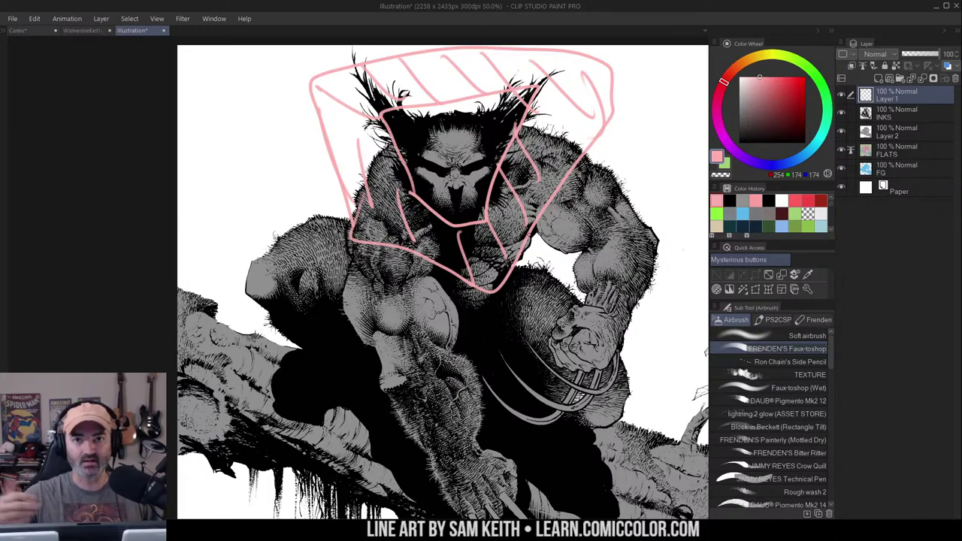
Undo the spaced pink hatch lines and both angular frames around the head
{"action": "key", "text": "ctrl+z"}
{"action": "key", "text": "ctrl+z"}
{"action": "key", "text": "ctrl+z"}
{"action": "key", "text": "ctrl+z"}
{"action": "key", "text": "ctrl+z"}
{"action": "key", "text": "ctrl+z"}
{"action": "key", "text": "ctrl+z"}
{"action": "key", "text": "ctrl+z"}
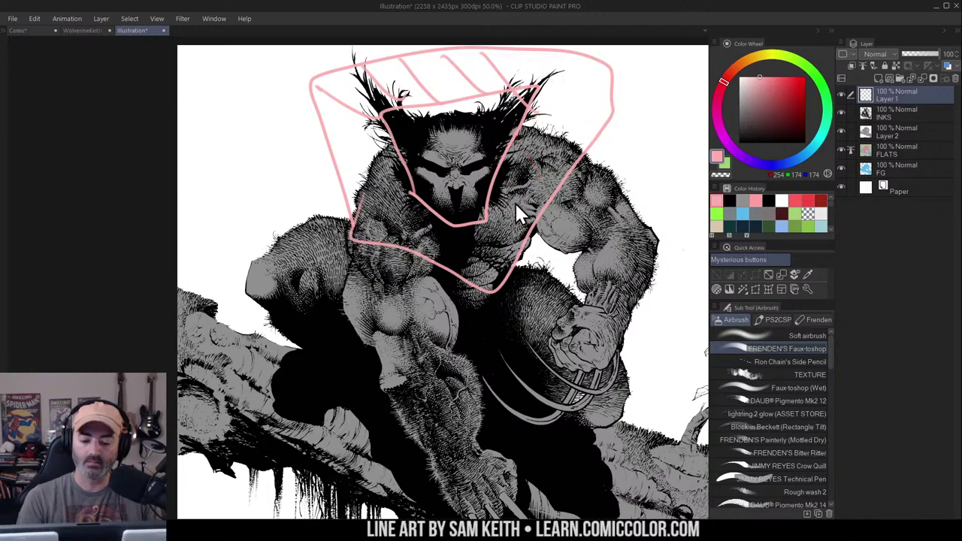
{"action": "key", "text": "ctrl+z"}
{"action": "key", "text": "ctrl+z"}
{"action": "key", "text": "ctrl+z"}
{"action": "key", "text": "ctrl+z"}
{"action": "key", "text": "ctrl+z"}
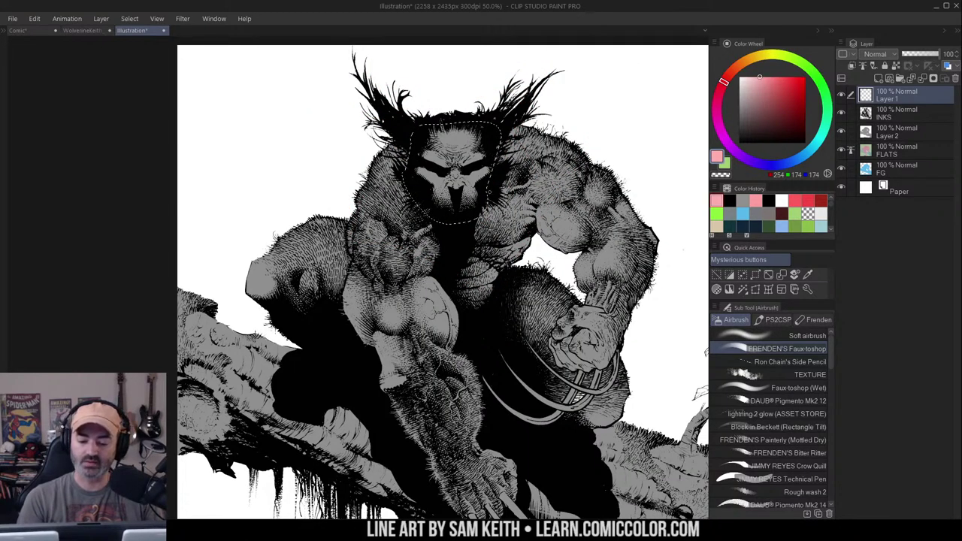
Lasso the head area from the hair tufts around the face at closer range, and clear the selection
{"action": "key", "text": "ctrl+space"}
{"action": "left_click", "coordinate": [506, 188], "text": "ctrl"}
{"action": "key", "text": "m"}
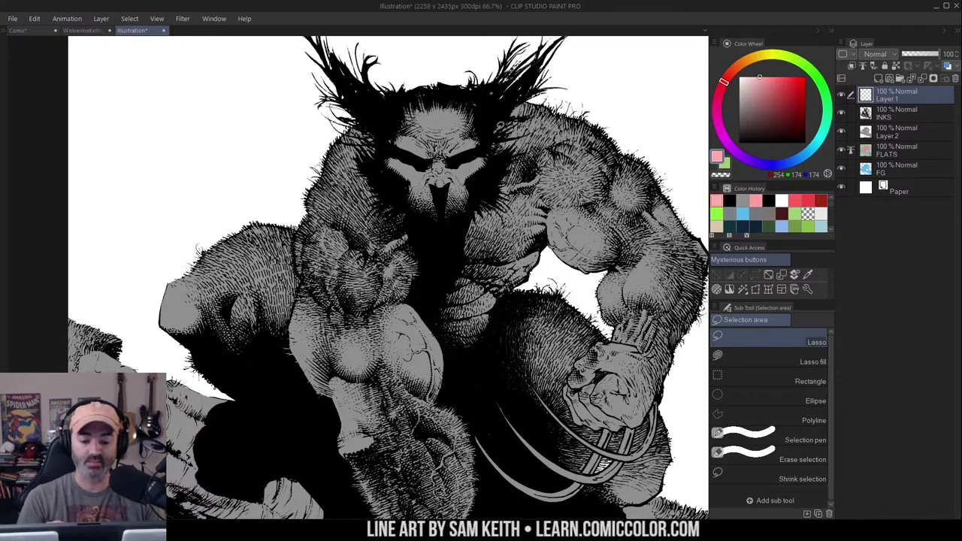
{"action": "mouse_move", "coordinate": [340, 64]}
{"action": "left_mouse_down"}
{"action": "mouse_move", "coordinate": [397, 111]}
{"action": "mouse_move", "coordinate": [379, 123]}
{"action": "mouse_move", "coordinate": [394, 189]}
{"action": "left_mouse_up"}
{"action": "key", "text": "ctrl+d"}
{"action": "key", "text": "b"}
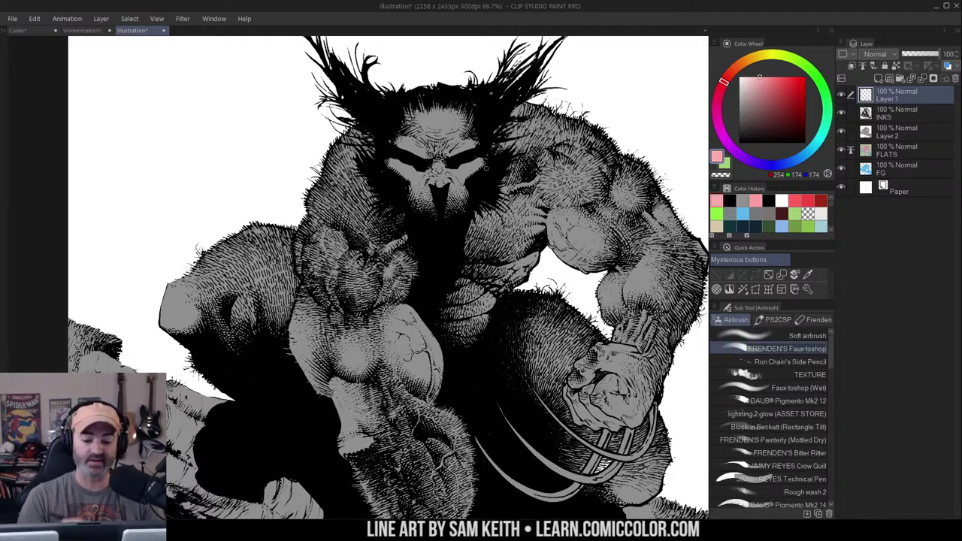
Make Layer 2 active and auto-select the figure's area in the full illustration
{"action": "key", "text": "alt+space"}
{"action": "left_click", "coordinate": [482, 191]}
{"action": "left_click_drag", "start_coordinate": [551, 211], "coordinate": [553, 179]}
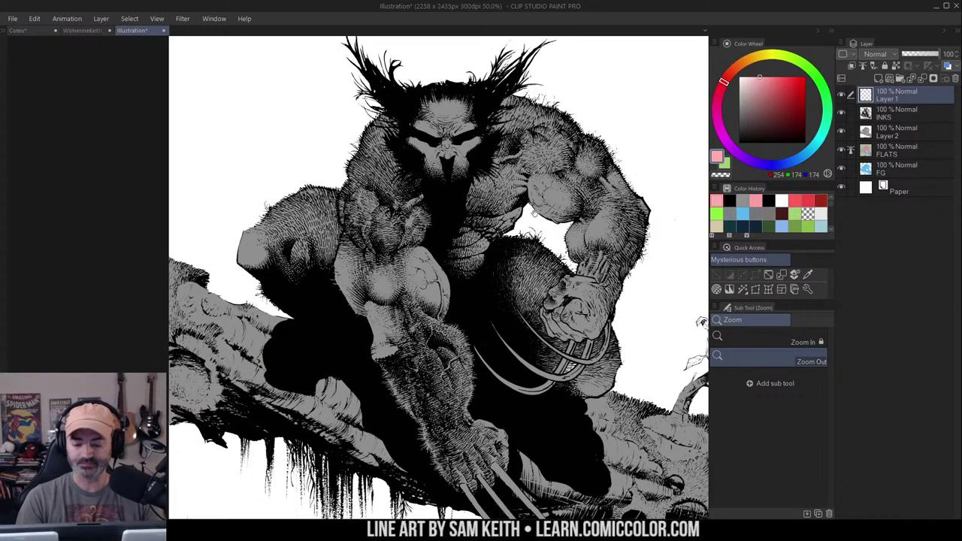
{"action": "left_click_drag", "start_coordinate": [561, 211], "coordinate": [535, 208]}
{"action": "left_click", "coordinate": [535, 208], "text": "ctrl+alt"}
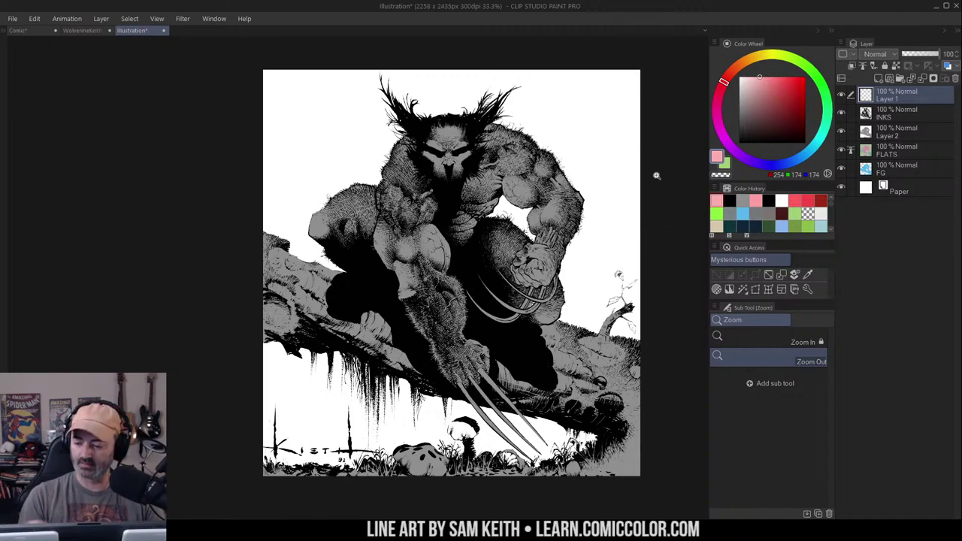
{"action": "key", "text": "m"}
{"action": "left_click", "coordinate": [874, 132]}
{"action": "key", "text": "w"}
{"action": "left_click", "coordinate": [610, 119]}
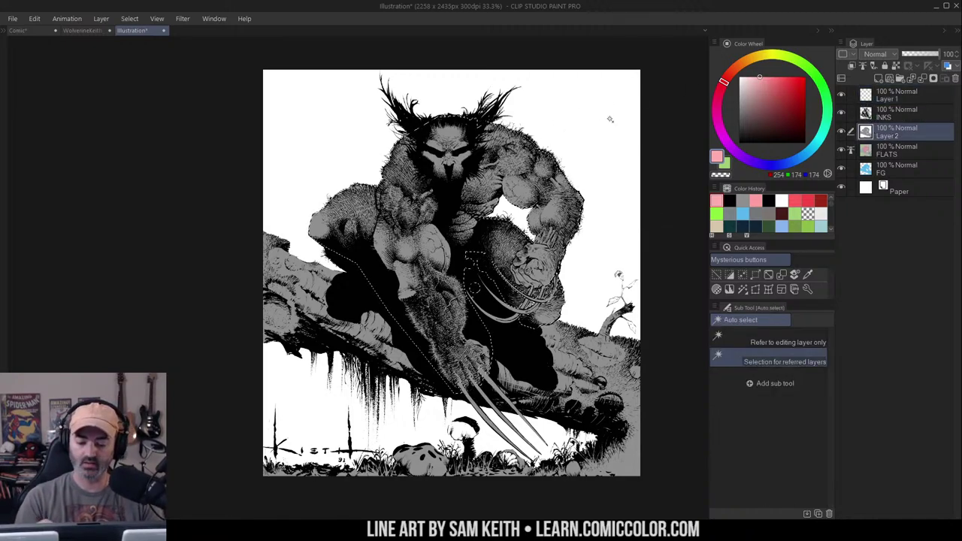
Try a Hue/Saturation/Luminosity adjustment with saturation 39 on the selected figure
{"action": "key", "text": "ctrl+u"}
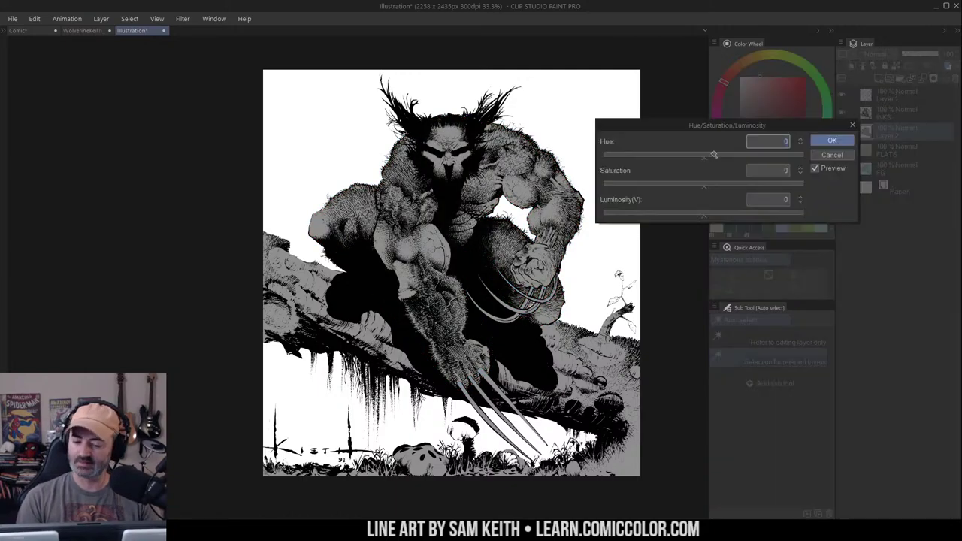
{"action": "left_click_drag", "start_coordinate": [712, 185], "coordinate": [744, 188]}
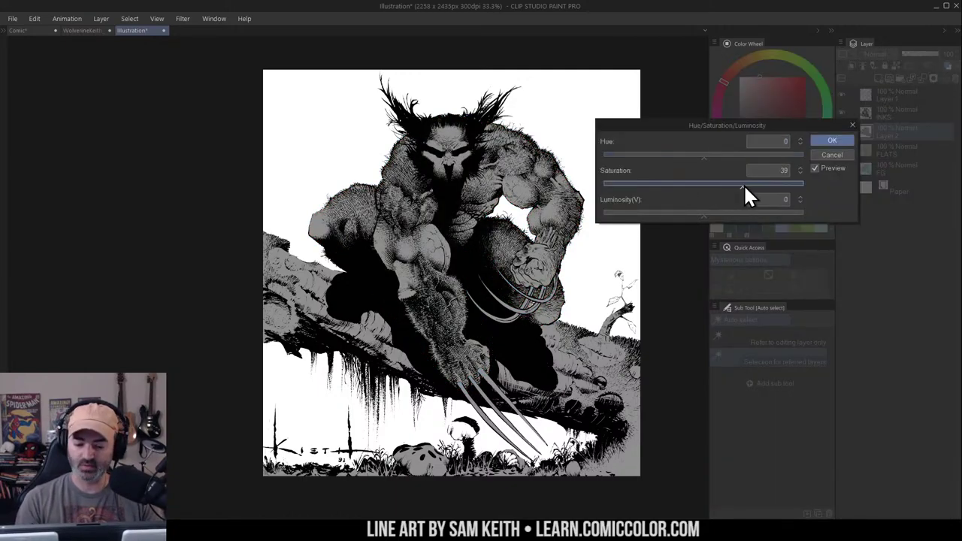
{"action": "left_click", "coordinate": [851, 122]}
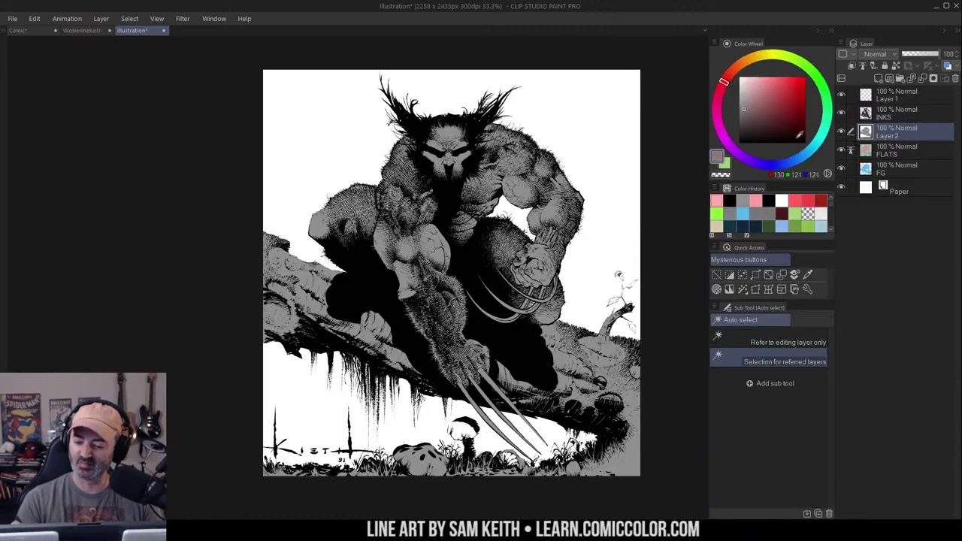
Isolate Layer 2, fill its grey figure and ground shapes with blue-grey RGB 121, 125, 130, and show the other layers again
{"action": "left_click", "coordinate": [841, 131], "text": "alt"}
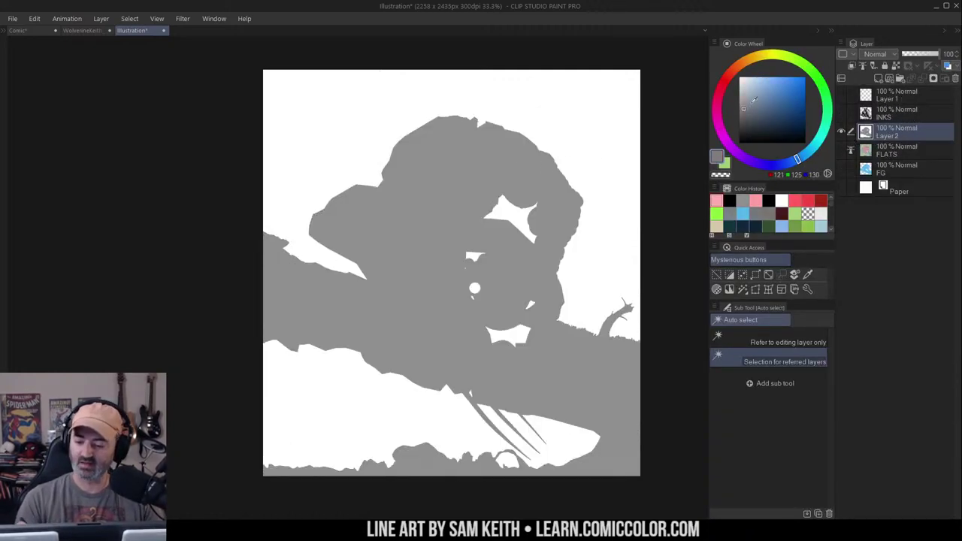
{"action": "key", "text": "g"}
{"action": "left_click", "coordinate": [511, 155]}
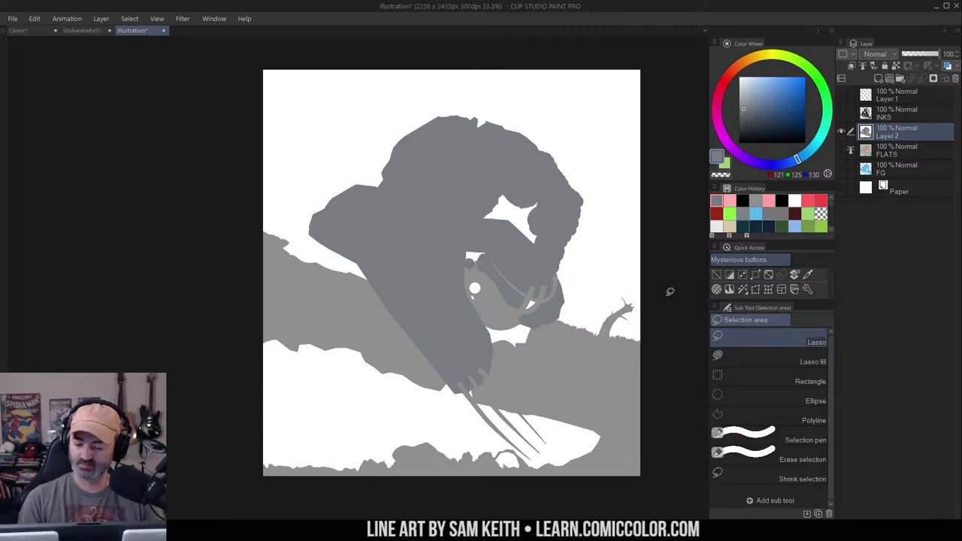
{"action": "left_click", "coordinate": [556, 334]}
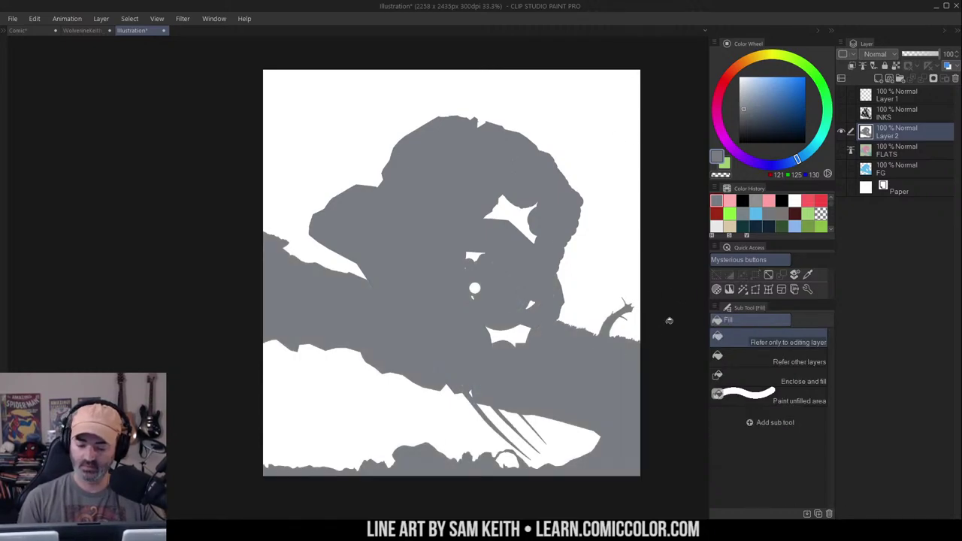
{"action": "left_click", "coordinate": [842, 131], "text": "alt"}
Auto-select the recoloured figure against the white background, and clear the selection
{"action": "key", "text": "m"}
{"action": "left_click_drag", "start_coordinate": [691, 161], "coordinate": [686, 151]}
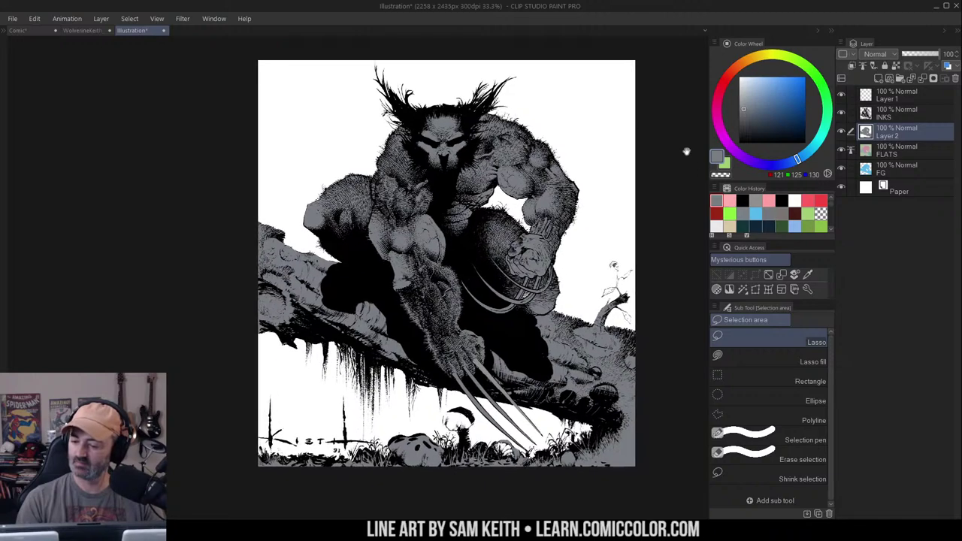
{"action": "key", "text": "w"}
{"action": "left_click", "coordinate": [535, 155]}
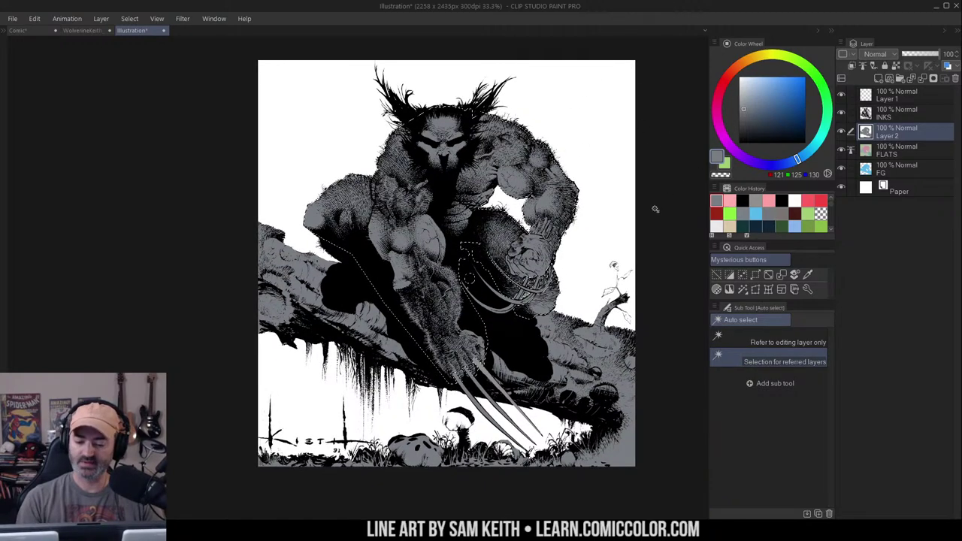
{"action": "key", "text": "ctrl+d"}
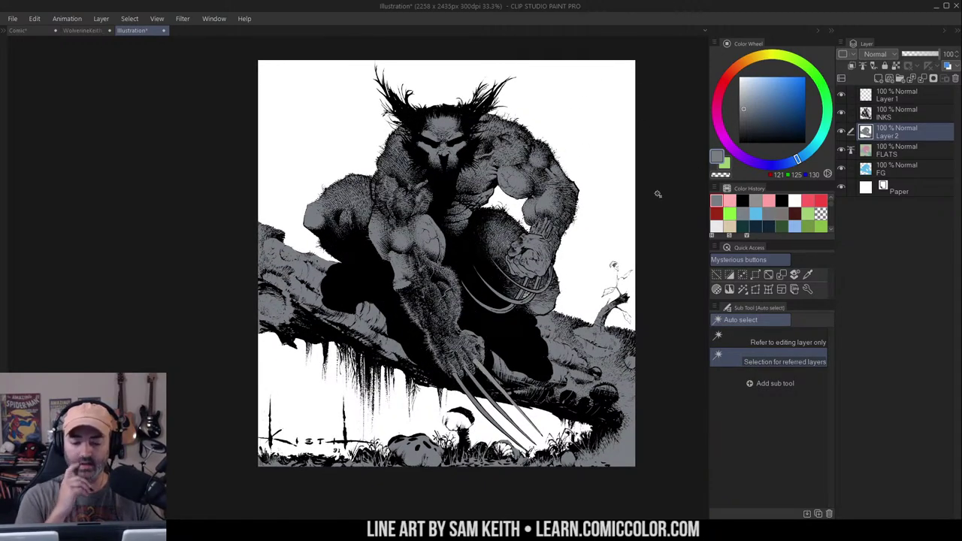
Switch to the WolverineKeith_colorjamFlats document, clear its selection, and show Layer 1 and Layer 4
{"action": "left_click", "coordinate": [78, 31]}
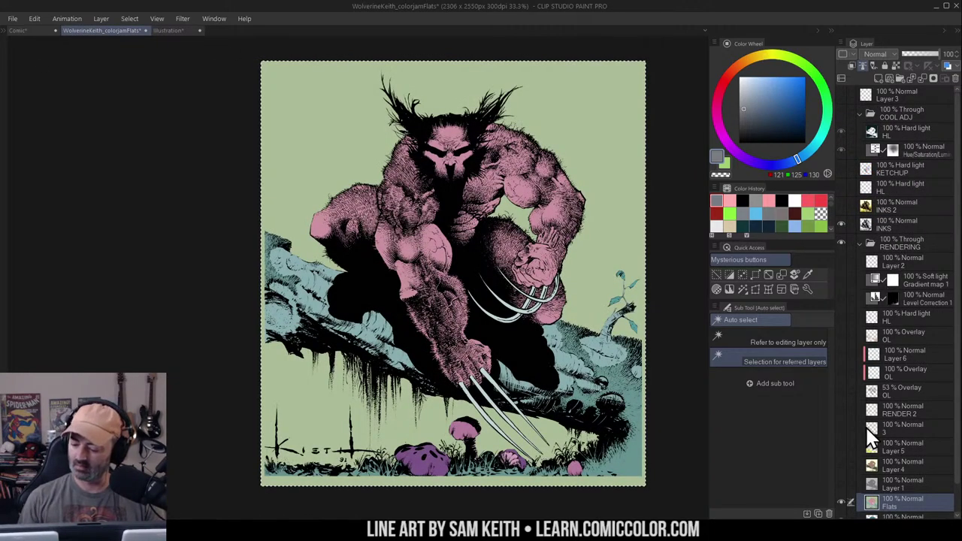
{"action": "left_click", "coordinate": [842, 484]}
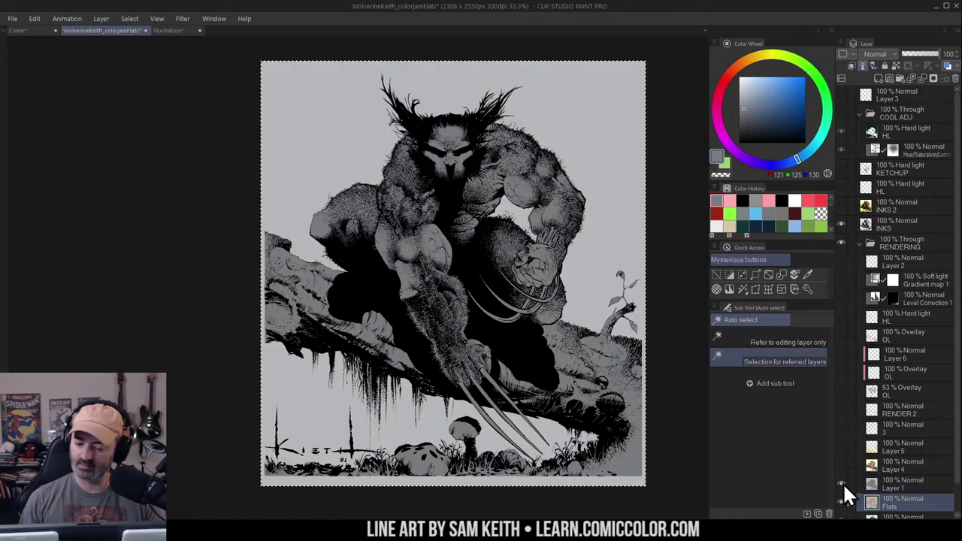
{"action": "key", "text": "m"}
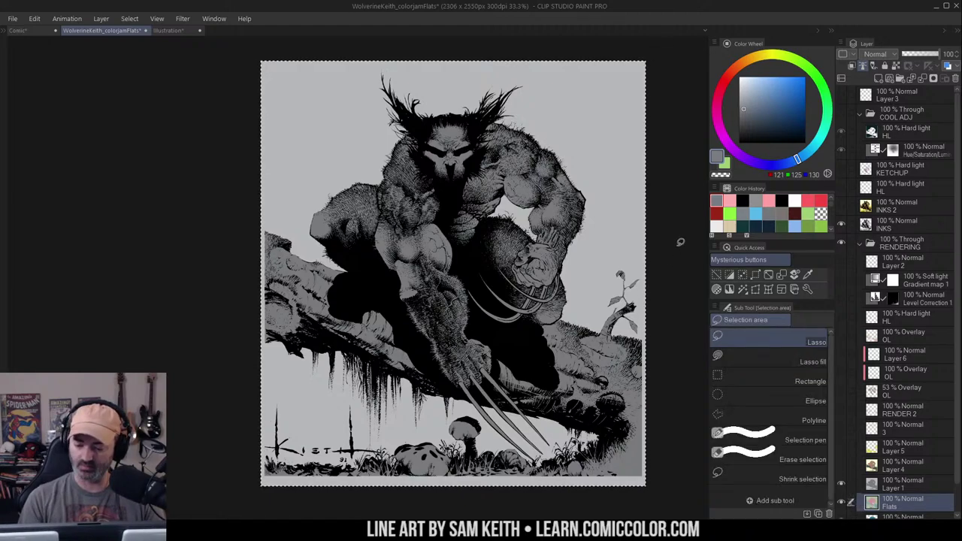
{"action": "key", "text": "ctrl+d"}
{"action": "left_click_drag", "start_coordinate": [651, 149], "coordinate": [652, 142]}
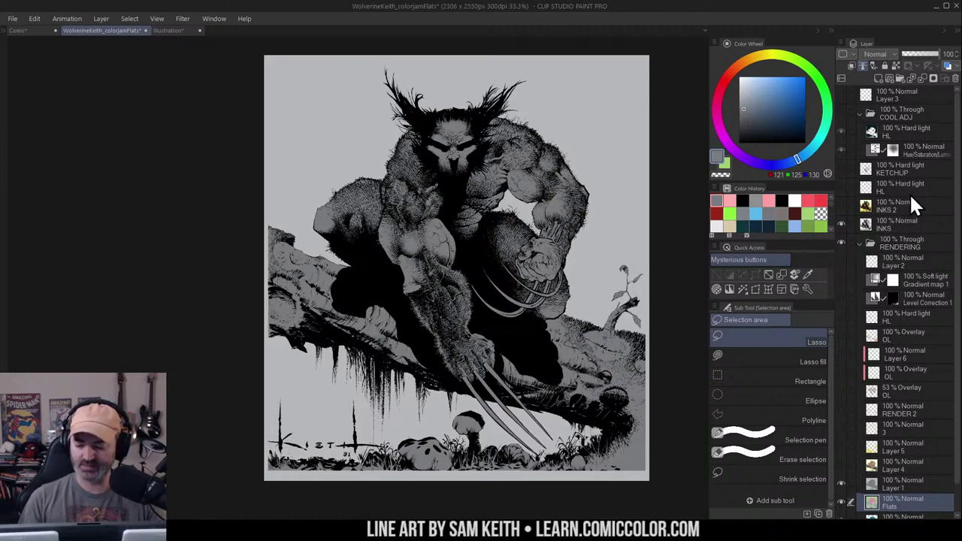
{"action": "left_click", "coordinate": [841, 463]}
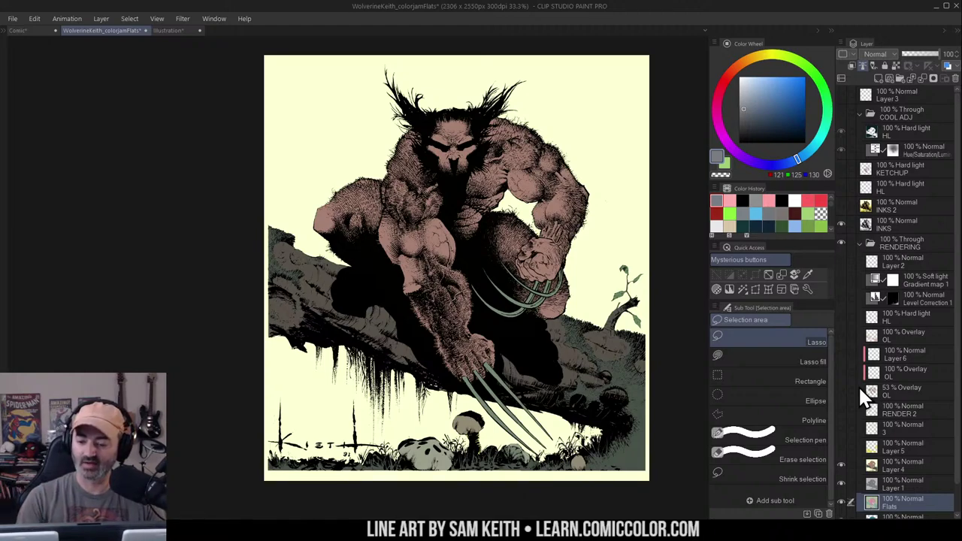
Add a Color-mode layer above Layer 3, fill it with grey RGB 90, 90, 90 for a greyscale check, and hide it
{"action": "left_click", "coordinate": [907, 93]}
{"action": "left_click", "coordinate": [878, 78]}
{"action": "left_click", "coordinate": [880, 55]}
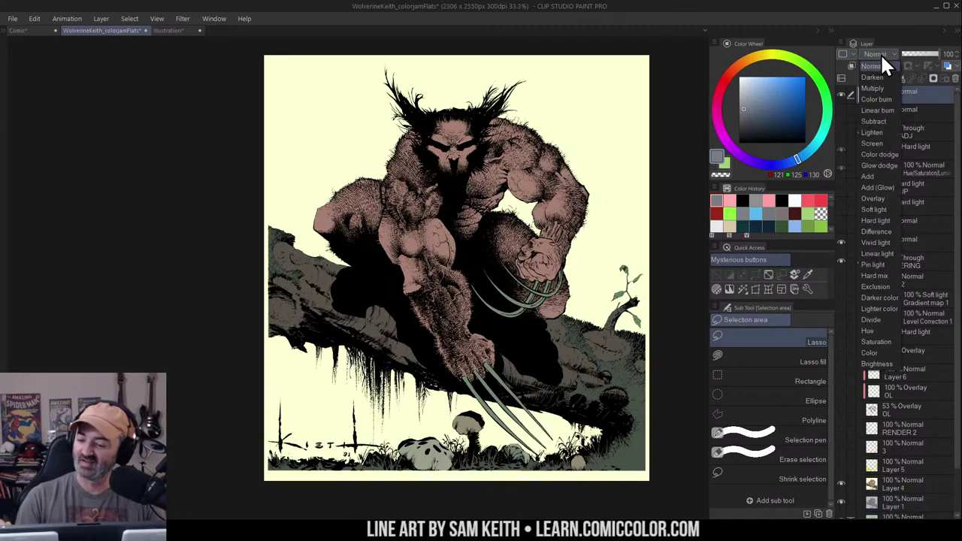
{"action": "left_click", "coordinate": [871, 353]}
{"action": "left_click_drag", "start_coordinate": [752, 113], "coordinate": [733, 119]}
{"action": "key", "text": "g"}
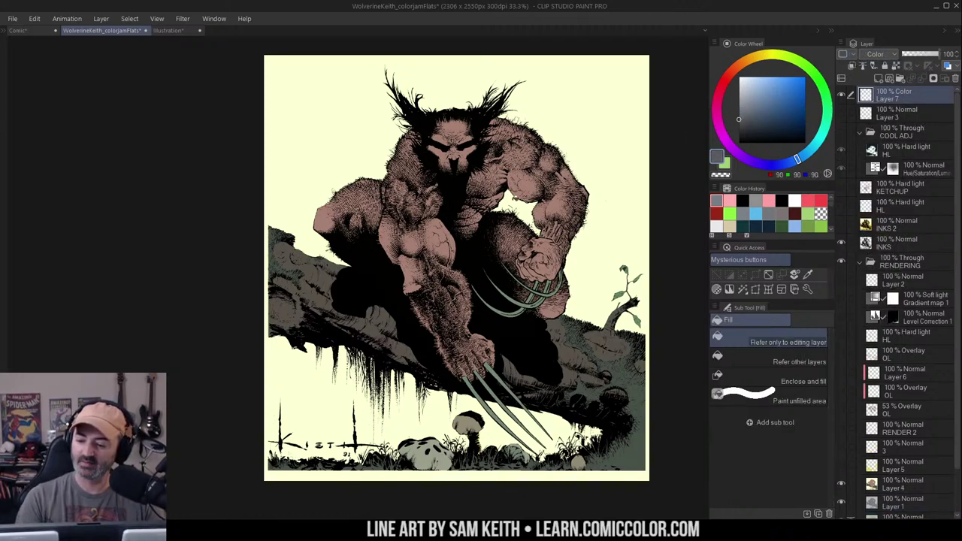
{"action": "left_click", "coordinate": [481, 241]}
{"action": "key", "text": "m"}
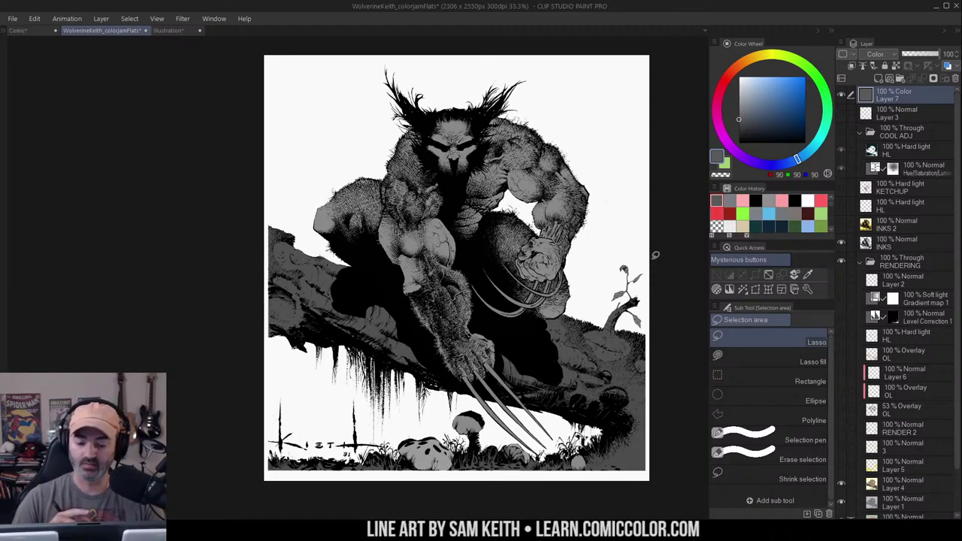
{"action": "left_click", "coordinate": [840, 91]}
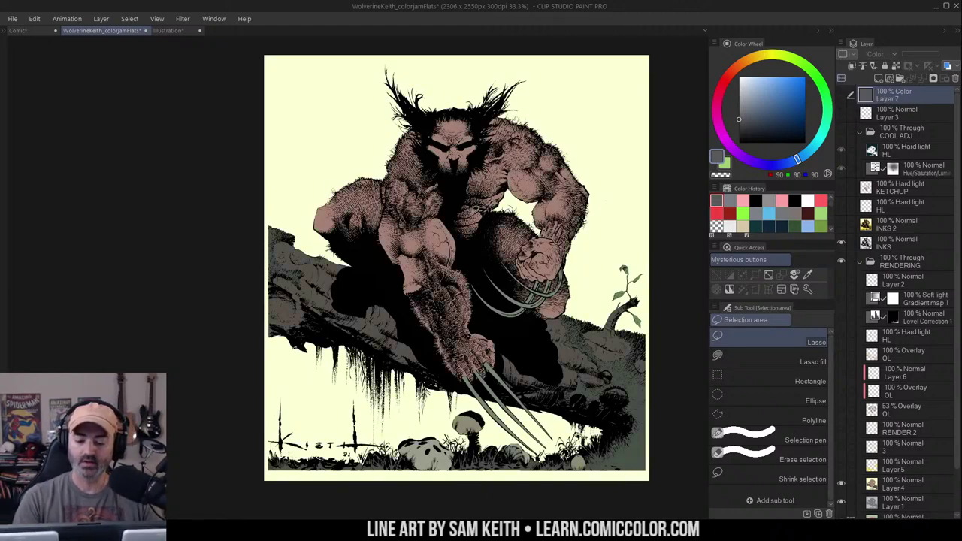
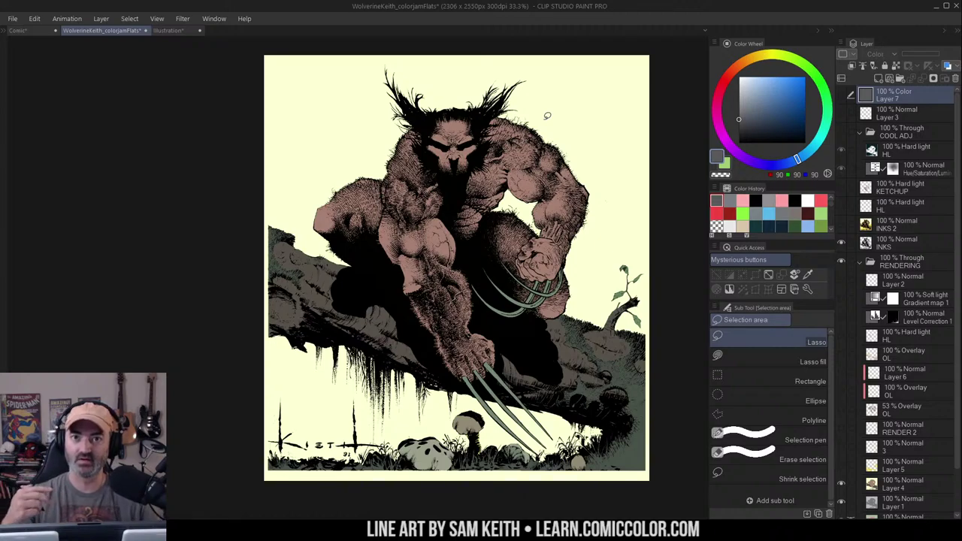
Auto-select the pale yellow background, clear and repeat the selection, and try a Quick Mask before undoing it
{"action": "key", "text": "w"}
{"action": "left_click", "coordinate": [599, 135]}
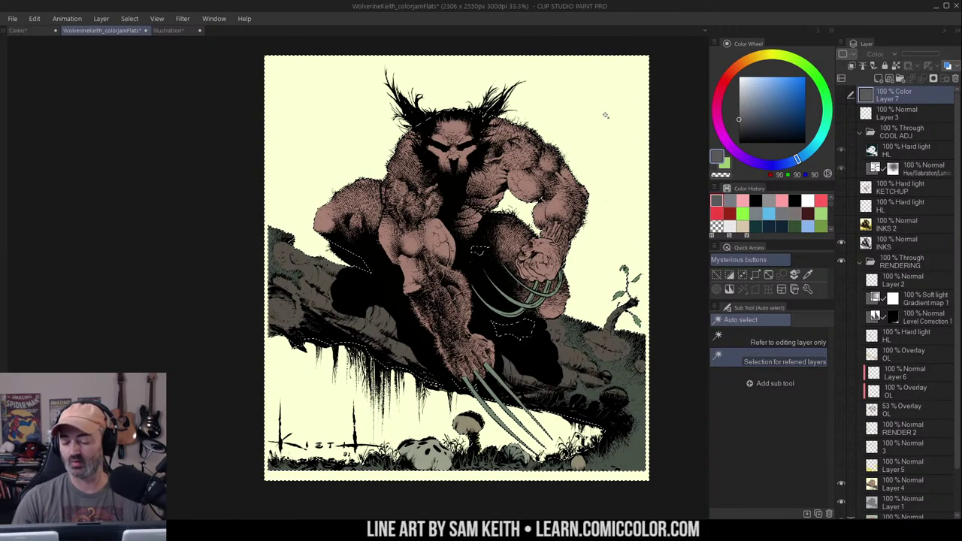
{"action": "key", "text": "m"}
{"action": "key", "text": "ctrl+d"}
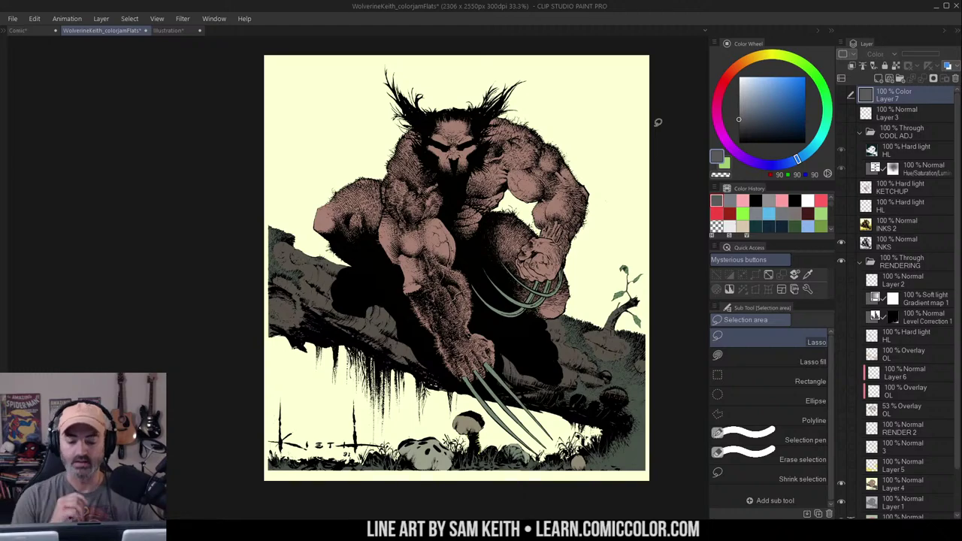
{"action": "key", "text": "w"}
{"action": "left_click", "coordinate": [587, 124]}
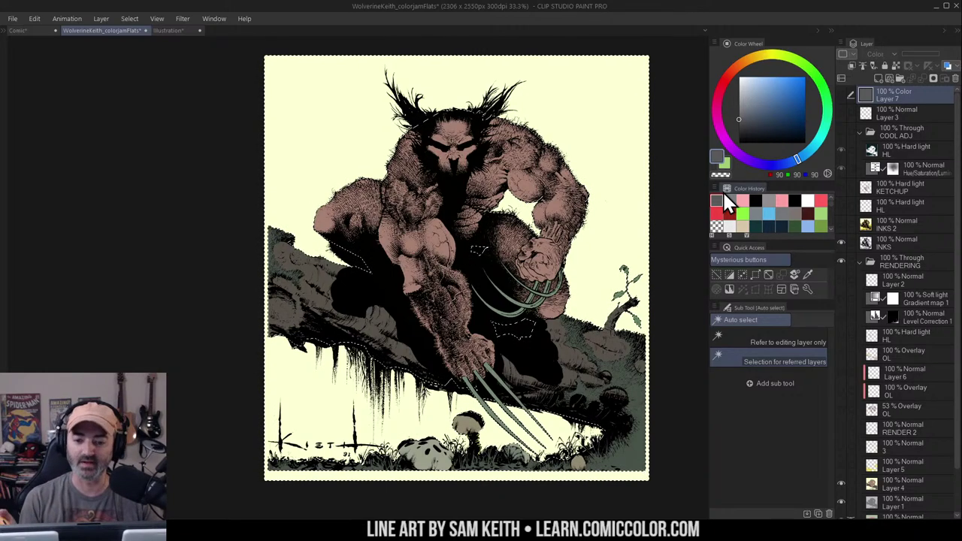
{"action": "key", "text": "q"}
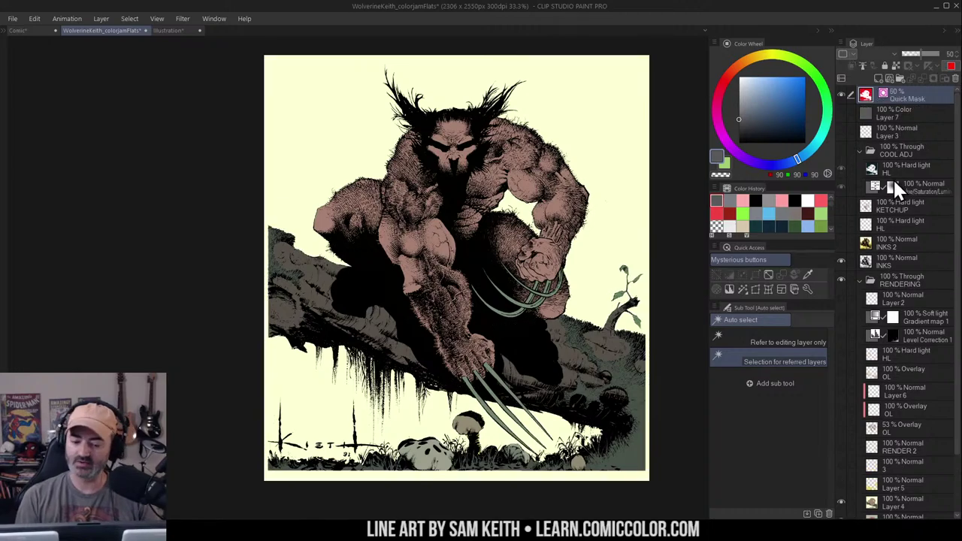
{"action": "key", "text": "ctrl+z"}
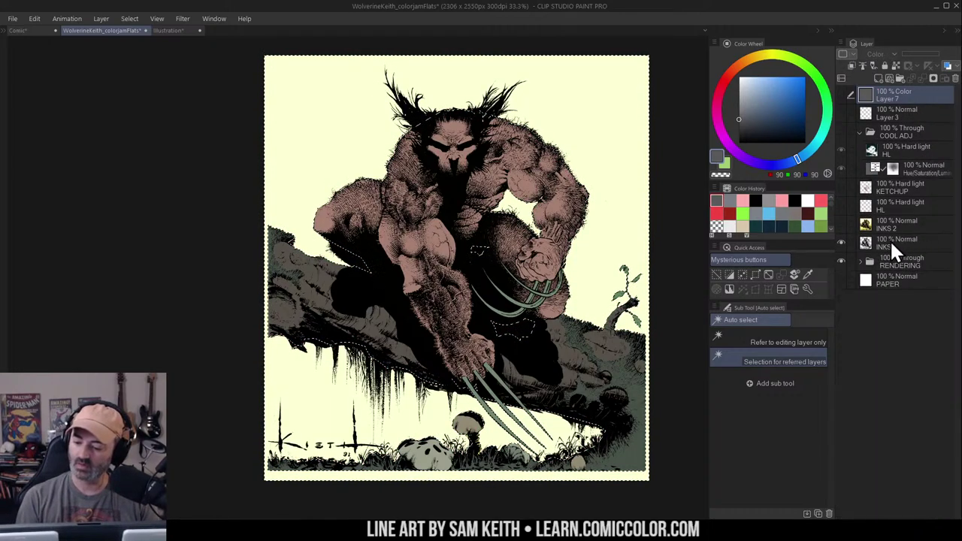
Make Layer 4 the active layer and switch to the Illustration document
{"action": "left_click", "coordinate": [887, 481]}
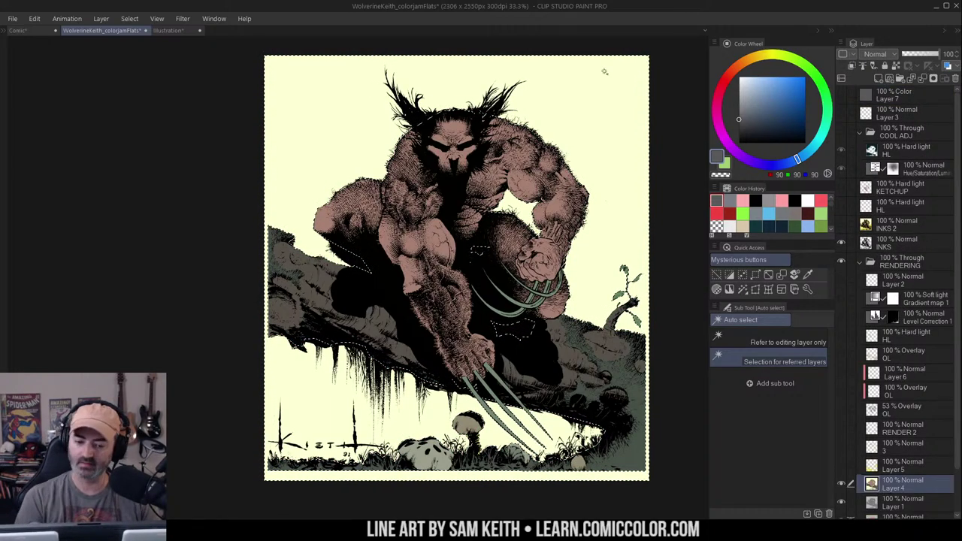
{"action": "left_click", "coordinate": [170, 30]}
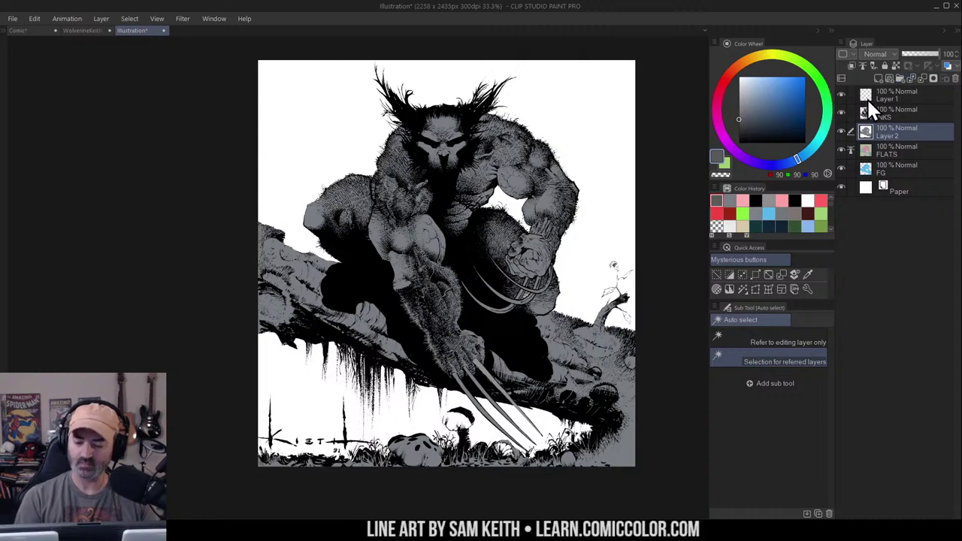
Fill the white background on Layer 2 with brown RGB 134, 91, 64
{"action": "left_click", "coordinate": [739, 67]}
{"action": "left_click", "coordinate": [773, 102]}
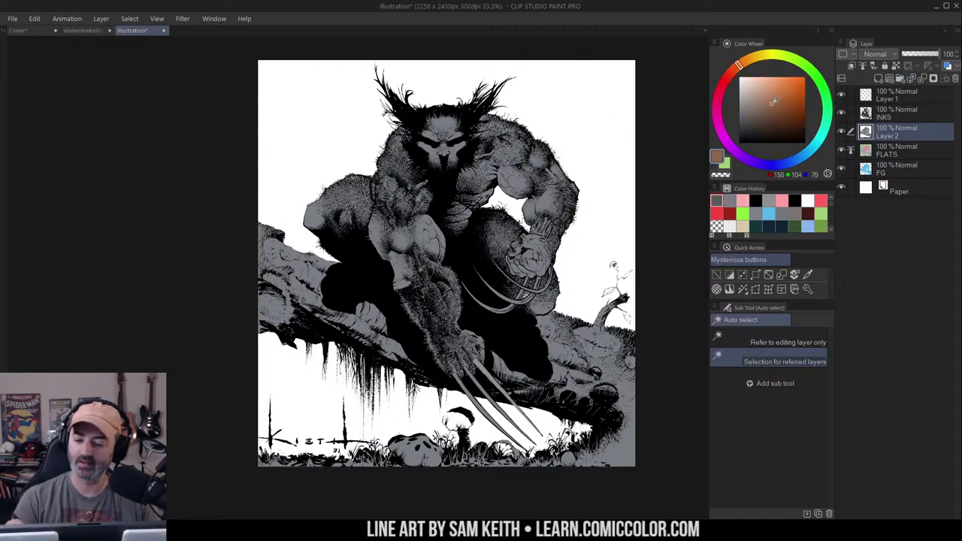
{"action": "left_click_drag", "start_coordinate": [773, 101], "coordinate": [773, 107]}
{"action": "key", "text": "g"}
{"action": "left_click", "coordinate": [591, 208]}
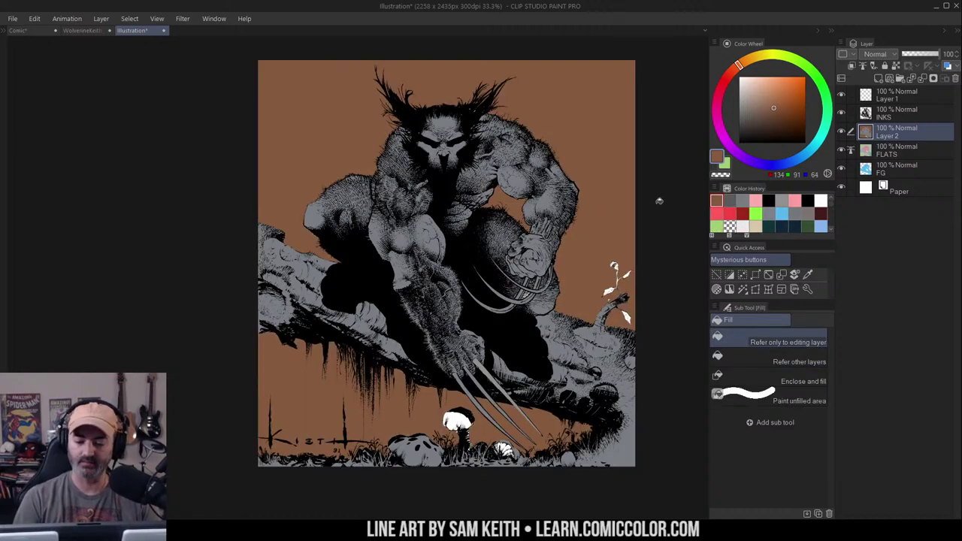
{"action": "key", "text": "m"}
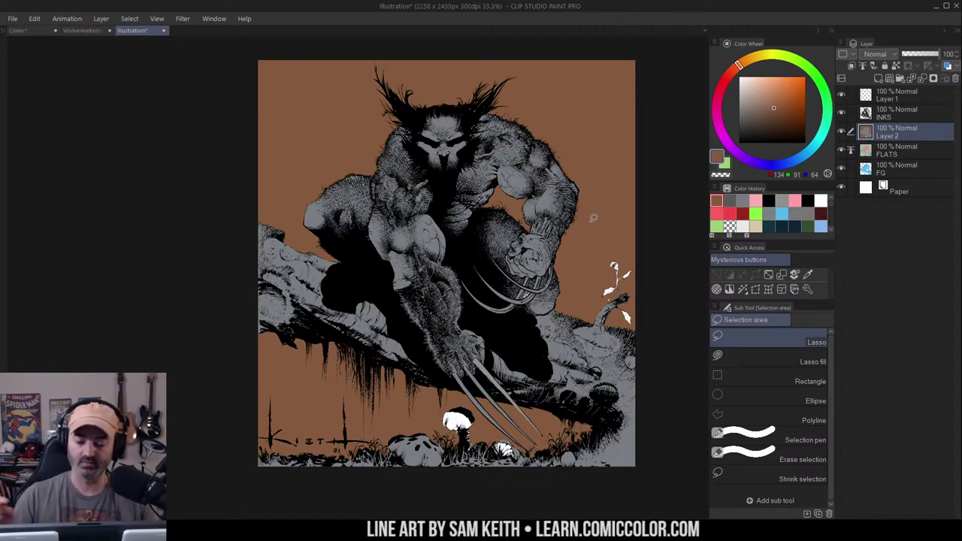
Compare the artwork with Layer 2 hidden and shown, and undo the brown background fill
{"action": "left_click", "coordinate": [841, 130]}
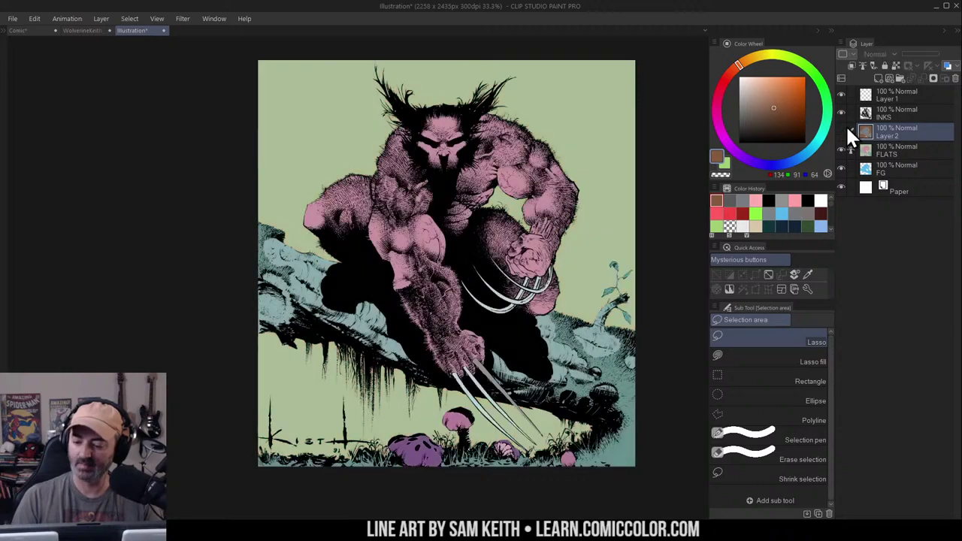
{"action": "left_click", "coordinate": [841, 131]}
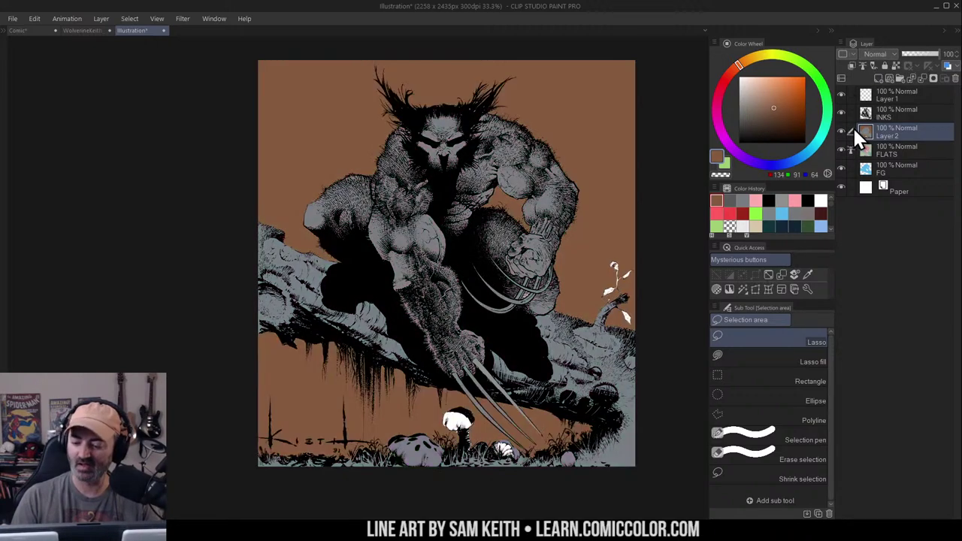
{"action": "key", "text": "ctrl+z"}
{"action": "key", "text": "ctrl+z"}
{"action": "key", "text": "ctrl+z"}
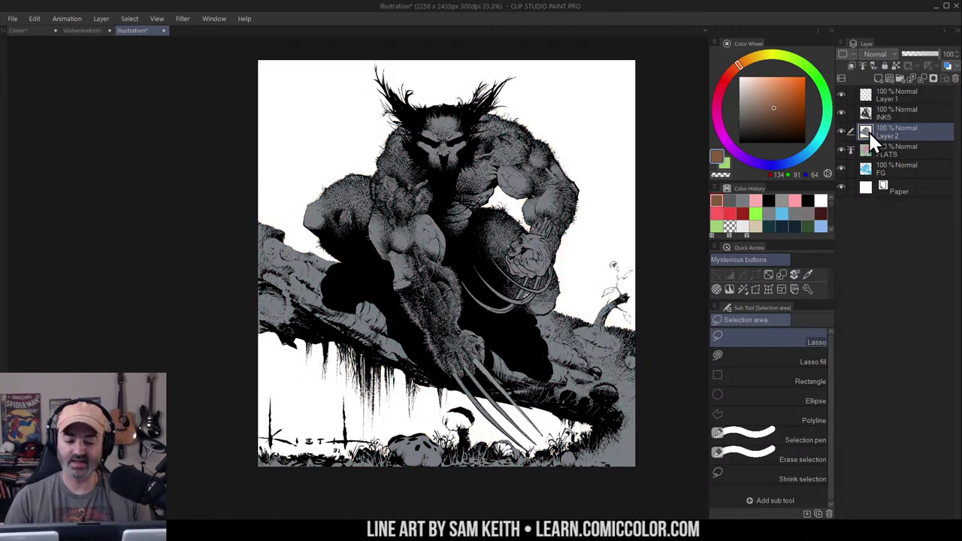
{"action": "left_click_drag", "start_coordinate": [664, 189], "coordinate": [665, 186]}
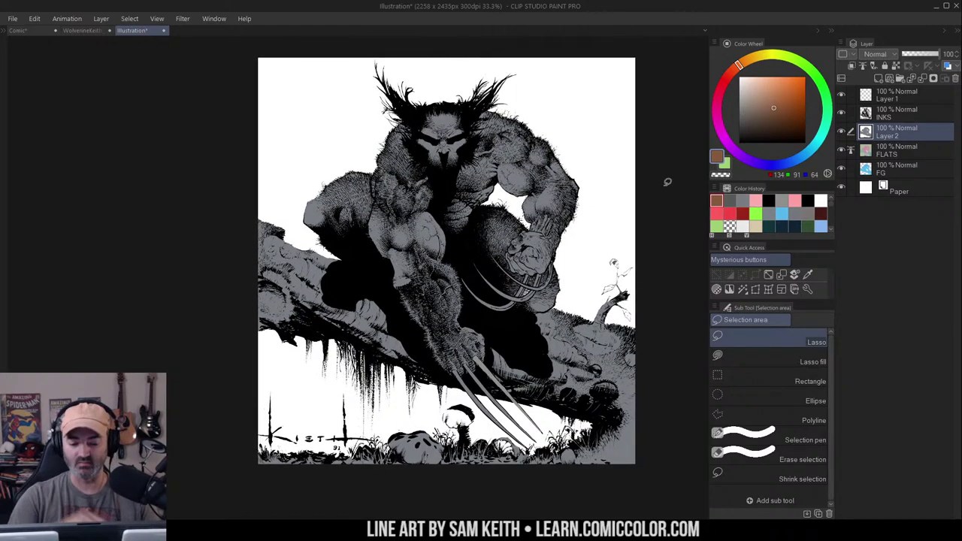
Activate Layer 1, sample white RGB 255, 255, 255 from the background, and brush over the white area with the FRENDEN'S Faux-toshop airbrush
{"action": "left_click", "coordinate": [891, 95]}
{"action": "left_click", "coordinate": [743, 77]}
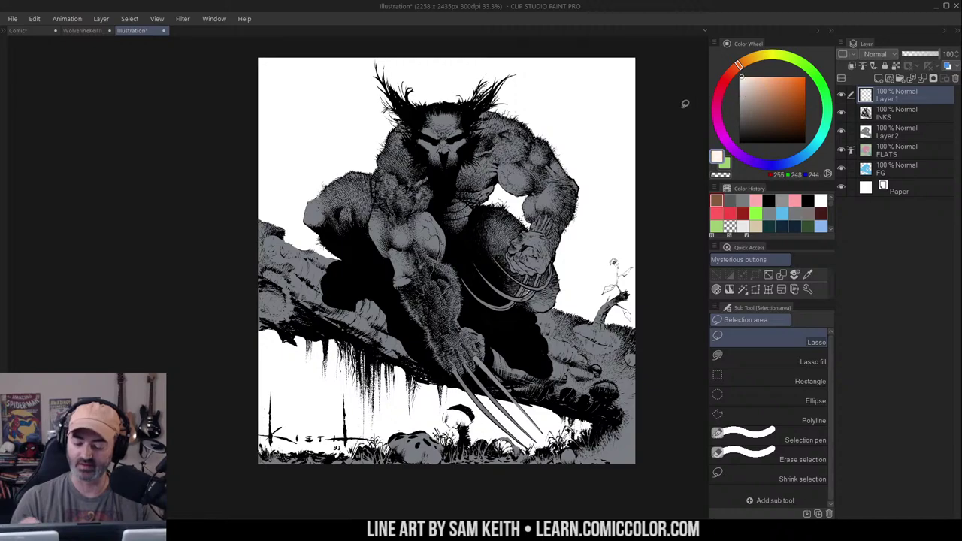
{"action": "key", "text": "b"}
{"action": "left_click", "coordinate": [581, 120], "text": "alt"}
{"action": "left_click_drag", "start_coordinate": [581, 121], "coordinate": [621, 82]}
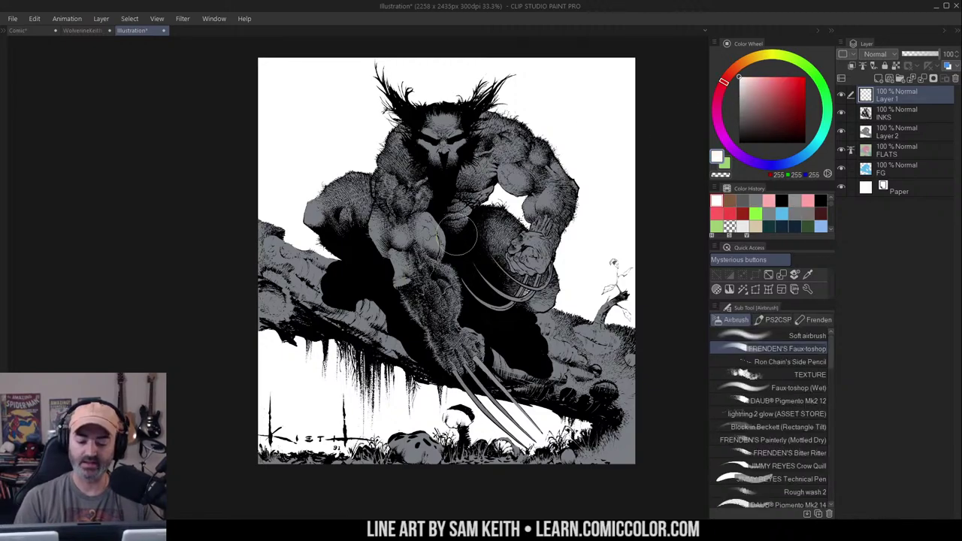
{"action": "mouse_move", "coordinate": [299, 324]}
{"action": "left_mouse_down"}
{"action": "mouse_move", "coordinate": [341, 363]}
{"action": "mouse_move", "coordinate": [411, 397]}
{"action": "mouse_move", "coordinate": [353, 394]}
{"action": "mouse_move", "coordinate": [309, 338]}
{"action": "mouse_move", "coordinate": [244, 327]}
{"action": "mouse_move", "coordinate": [427, 400]}
{"action": "mouse_move", "coordinate": [414, 404]}
{"action": "mouse_move", "coordinate": [279, 316]}
{"action": "mouse_move", "coordinate": [291, 338]}
{"action": "mouse_move", "coordinate": [230, 329]}
{"action": "left_mouse_up"}
Examine the figure's silhouette at a reduced size, auto-select the white background around it, and clear the selection
{"action": "left_click", "coordinate": [517, 274], "text": "alt"}
{"action": "left_click", "coordinate": [519, 272], "text": "alt"}
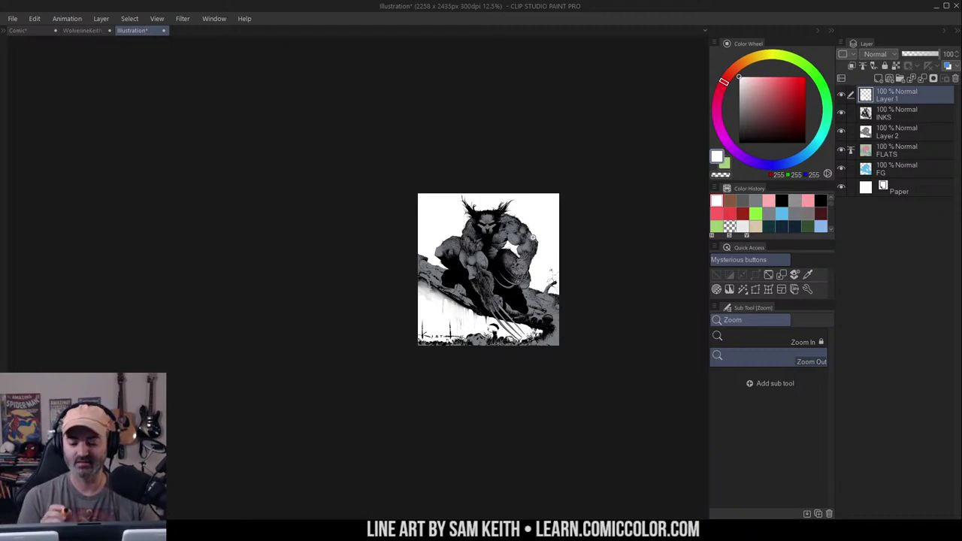
{"action": "left_click", "coordinate": [535, 285]}
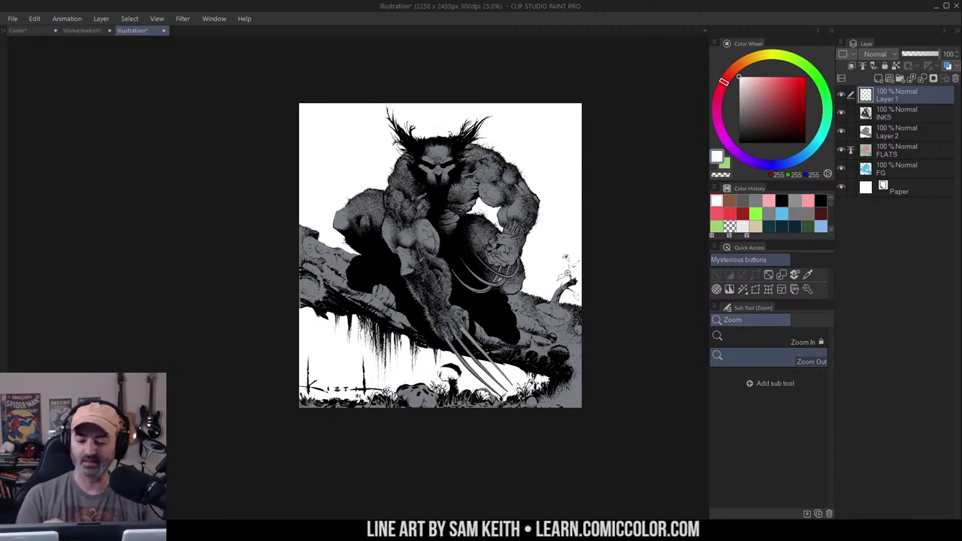
{"action": "key", "text": "w"}
{"action": "left_click", "coordinate": [539, 144]}
{"action": "key", "text": "m"}
{"action": "key", "text": "w"}
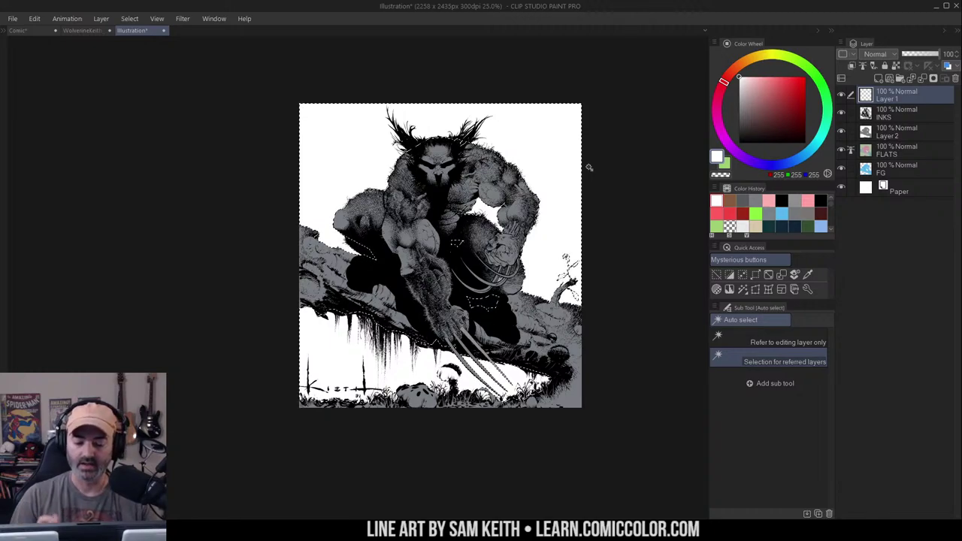
{"action": "key", "text": "m"}
{"action": "key", "text": "ctrl+d"}
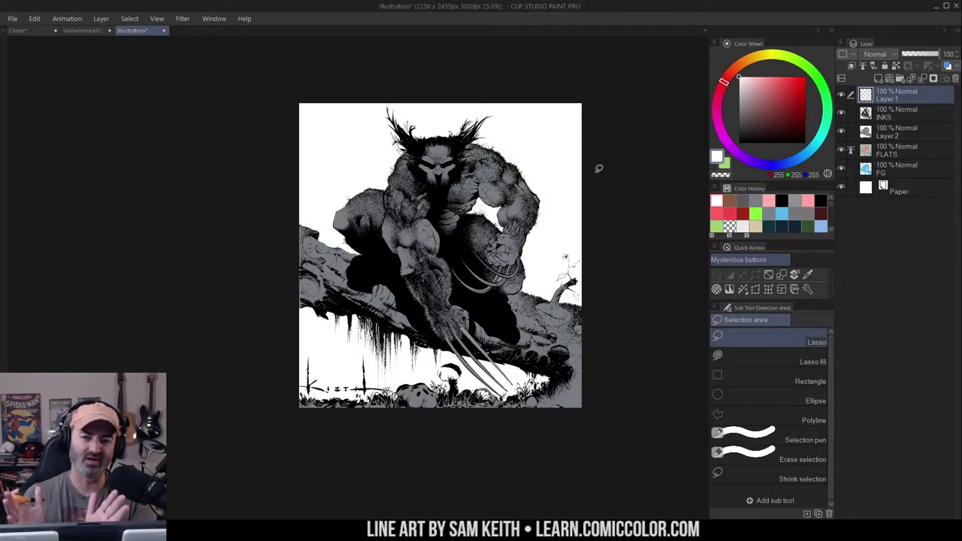
Auto-select the white background and darken it on Layer 2 with a Hue/Saturation/Luminosity adjustment of luminosity -29
{"action": "key", "text": "ctrl+space"}
{"action": "left_click", "coordinate": [552, 195], "text": "ctrl"}
{"action": "key", "text": "w"}
{"action": "left_click", "coordinate": [563, 189]}
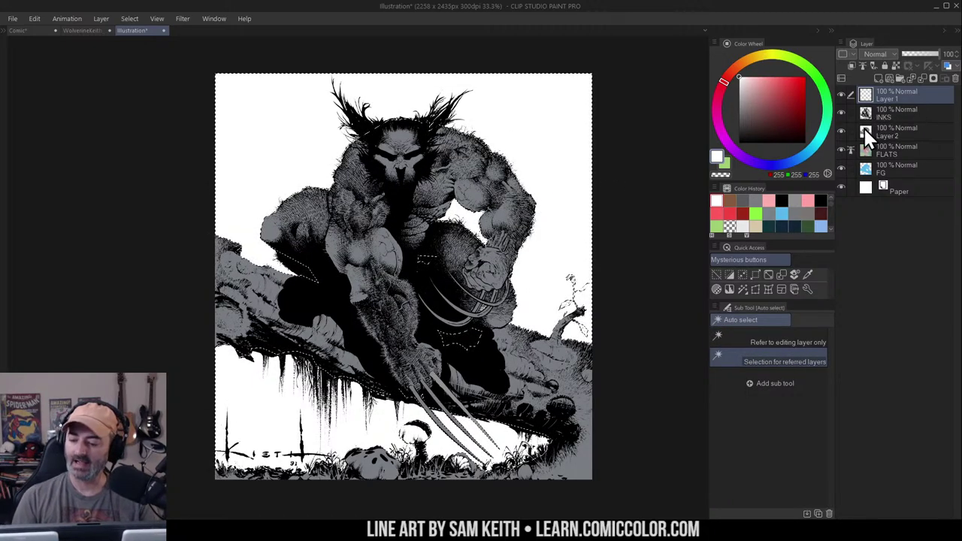
{"action": "left_click", "coordinate": [894, 132]}
{"action": "key", "text": "ctrl+u"}
{"action": "left_click_drag", "start_coordinate": [703, 217], "coordinate": [675, 254]}
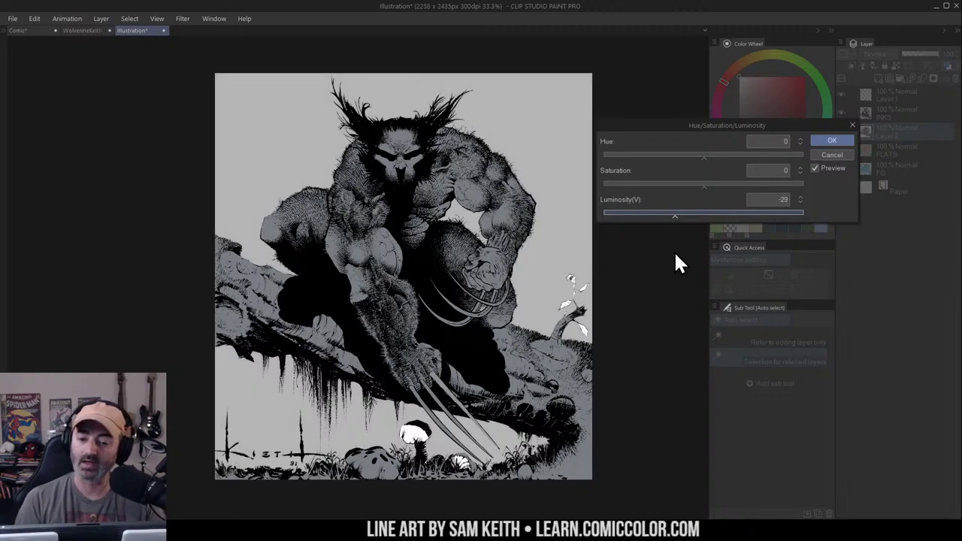
{"action": "left_click", "coordinate": [846, 141]}
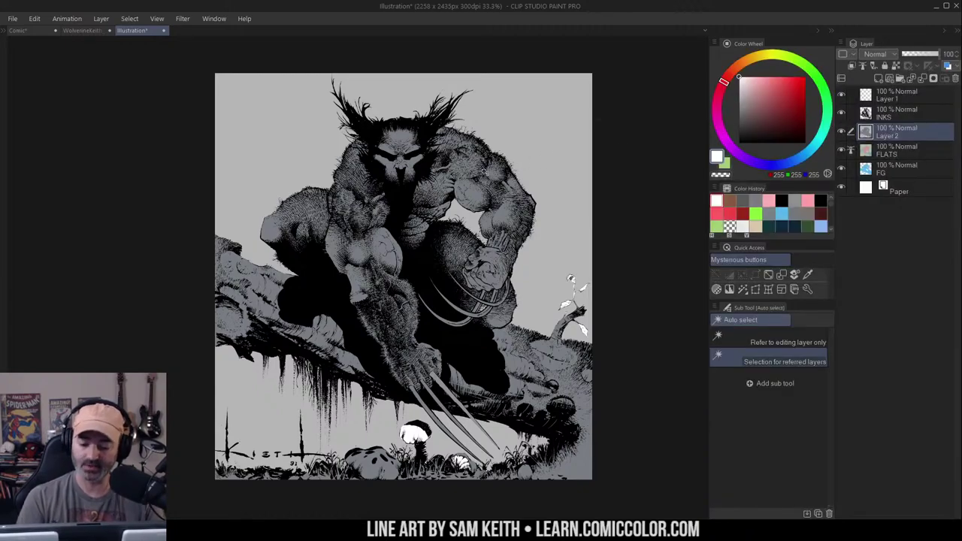
Auto-select the grey figure on Layer 2, try luminosity 37 in Hue/Saturation/Luminosity, and apply a darker luminosity of -14
{"action": "left_click", "coordinate": [482, 172]}
{"action": "key", "text": "ctrl+d"}
{"action": "key", "text": "ctrl+u"}
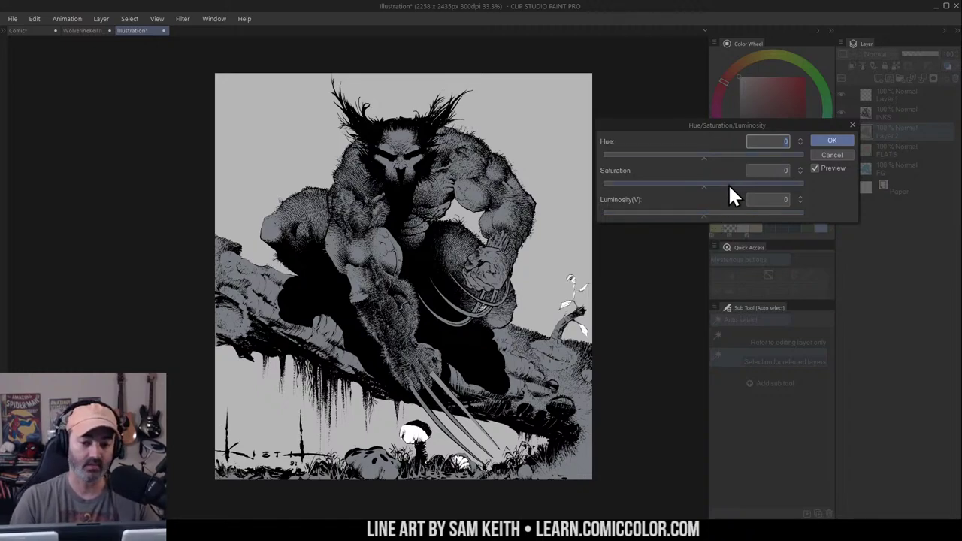
{"action": "left_click_drag", "start_coordinate": [709, 216], "coordinate": [735, 217]}
{"action": "left_click", "coordinate": [737, 214]}
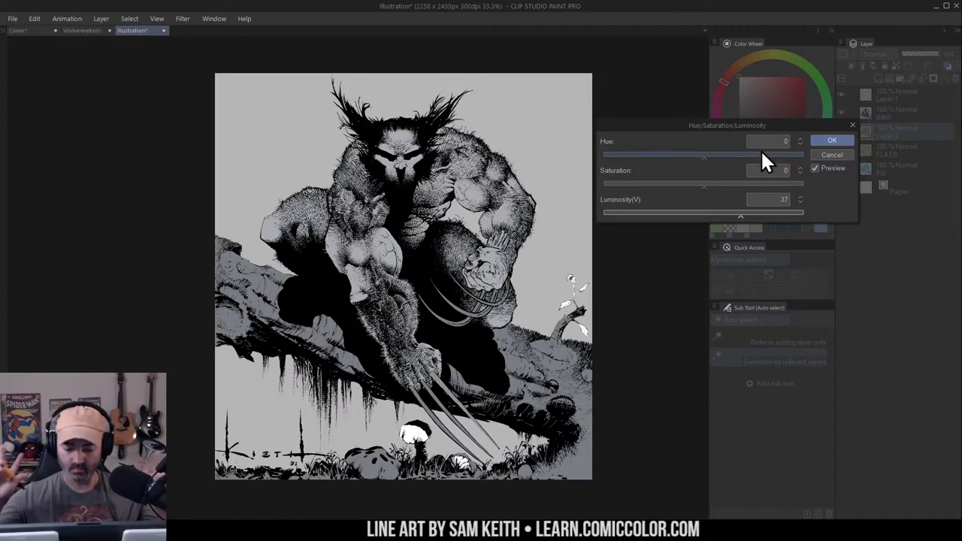
{"action": "left_click_drag", "start_coordinate": [738, 217], "coordinate": [690, 231]}
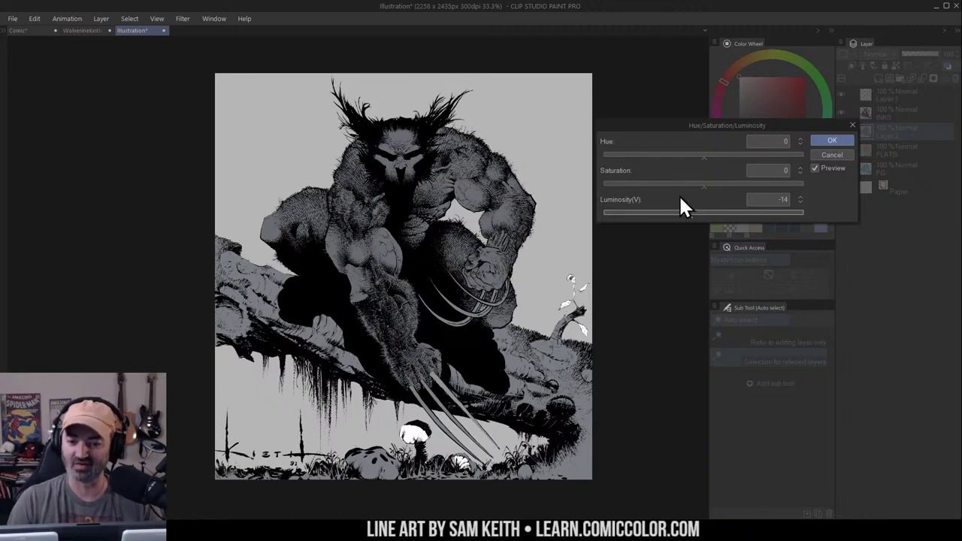
{"action": "left_click", "coordinate": [832, 142]}
{"action": "key", "text": "m"}
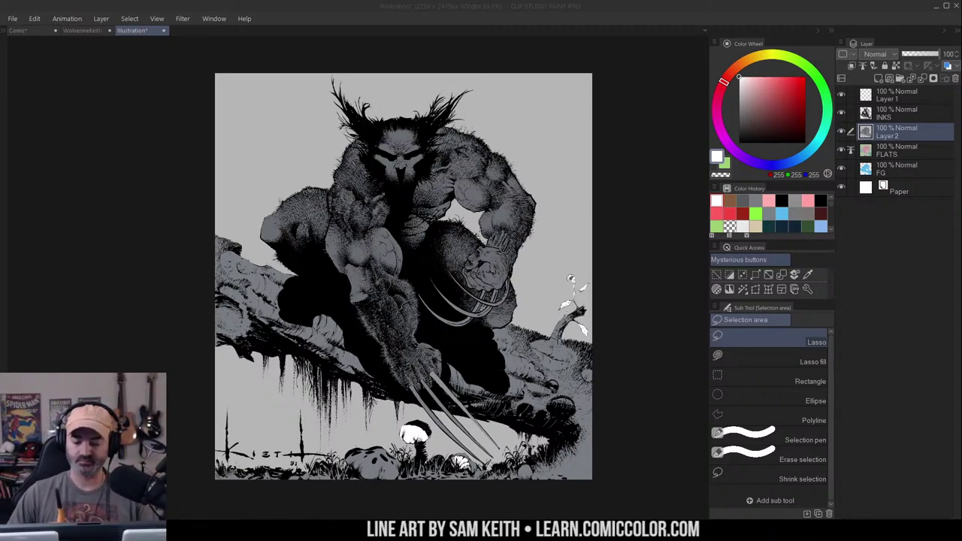
Switch to the WolverineKeith_colorjamFlats document and sample the figure's skin tone, RGB 166, 128, 114
{"action": "left_click_drag", "start_coordinate": [601, 154], "coordinate": [627, 103]}
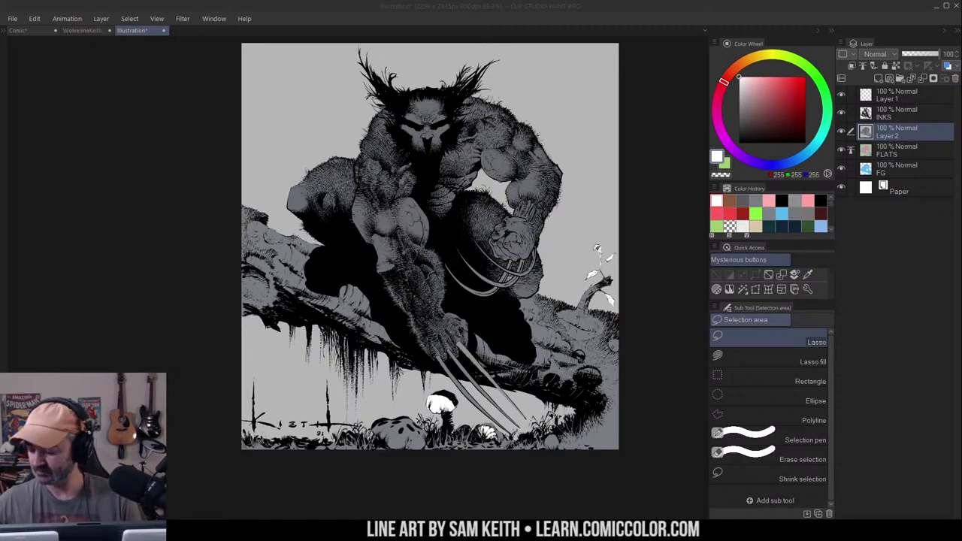
{"action": "left_click", "coordinate": [81, 31]}
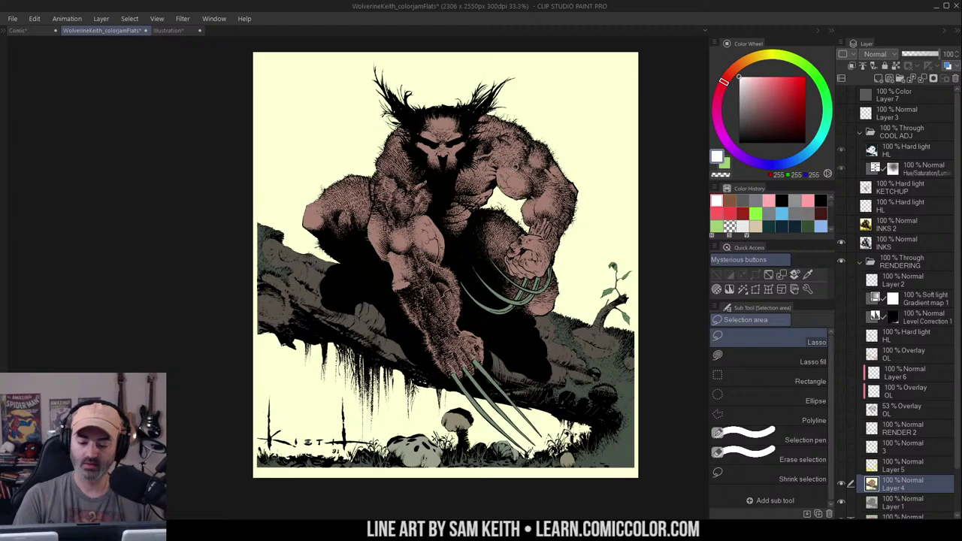
{"action": "right_click", "coordinate": [516, 167]}
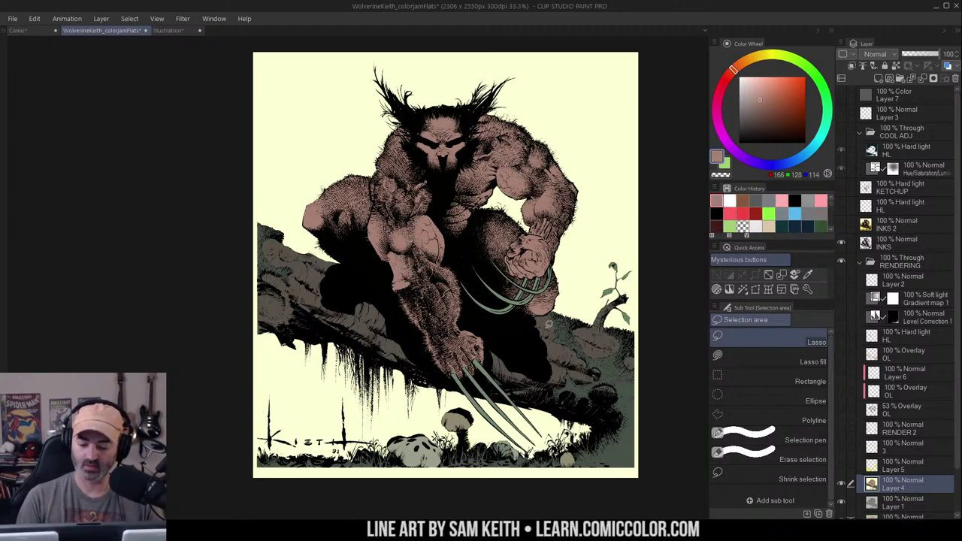
Sample the log's tones beside the figure's lower leg, ending on the dark brown RGB 88, 82, 74
{"action": "left_click", "coordinate": [548, 321], "text": "alt"}
{"action": "left_click", "coordinate": [600, 334], "text": "alt"}
{"action": "left_click", "coordinate": [588, 329], "text": "alt"}
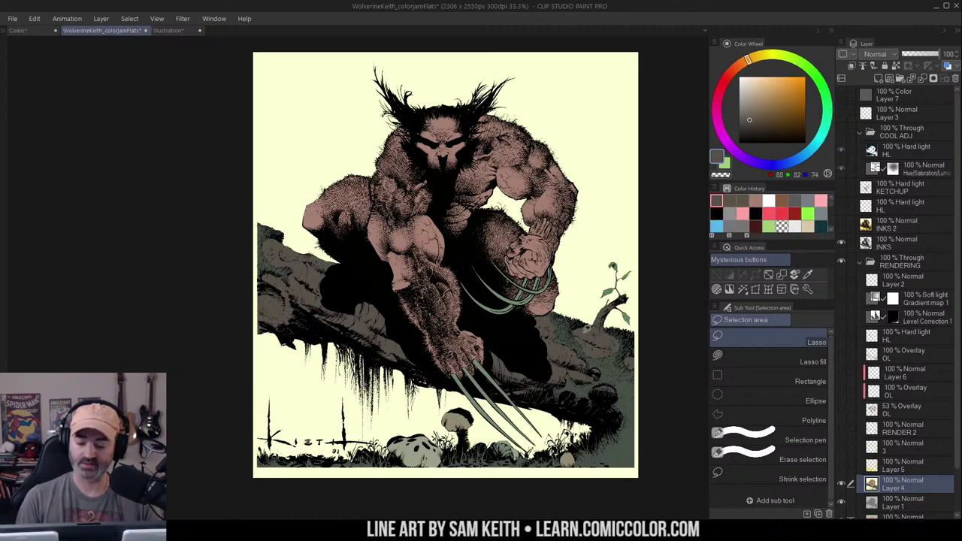
{"action": "left_click_drag", "start_coordinate": [612, 148], "coordinate": [599, 141]}
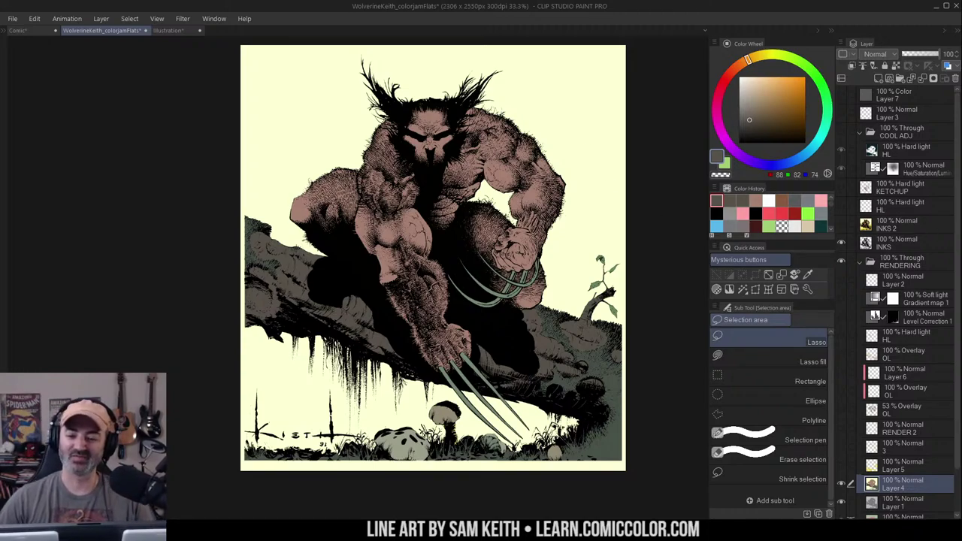
Compare the background with and without Layer 5's yellow texture, leaving Layer 5 visible
{"action": "left_click", "coordinate": [840, 466]}
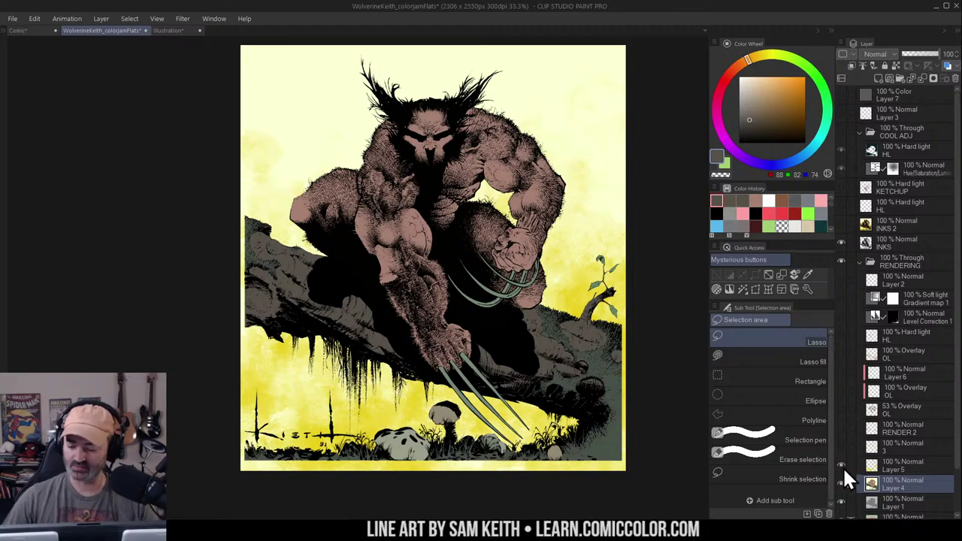
{"action": "left_click", "coordinate": [841, 463]}
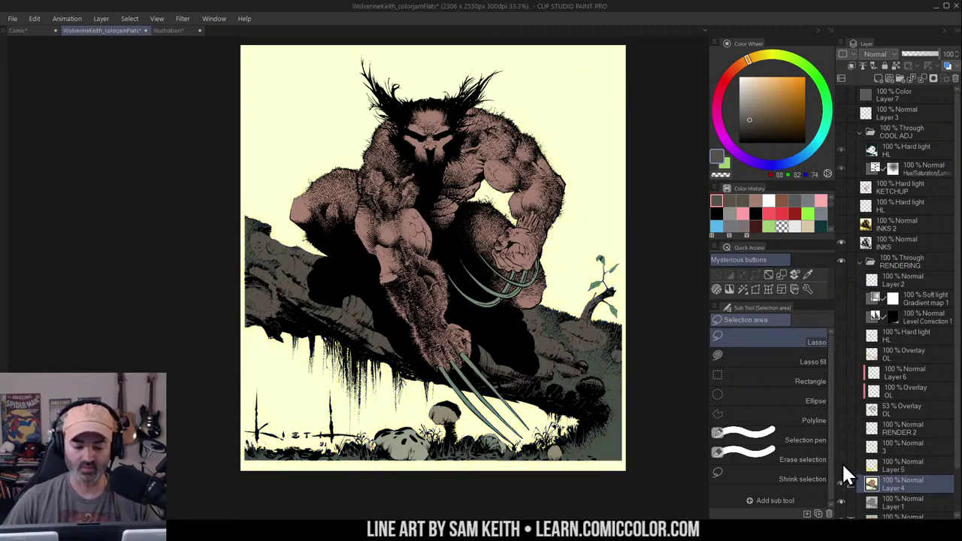
{"action": "left_click", "coordinate": [841, 464]}
{"action": "left_click_drag", "start_coordinate": [575, 168], "coordinate": [599, 162]}
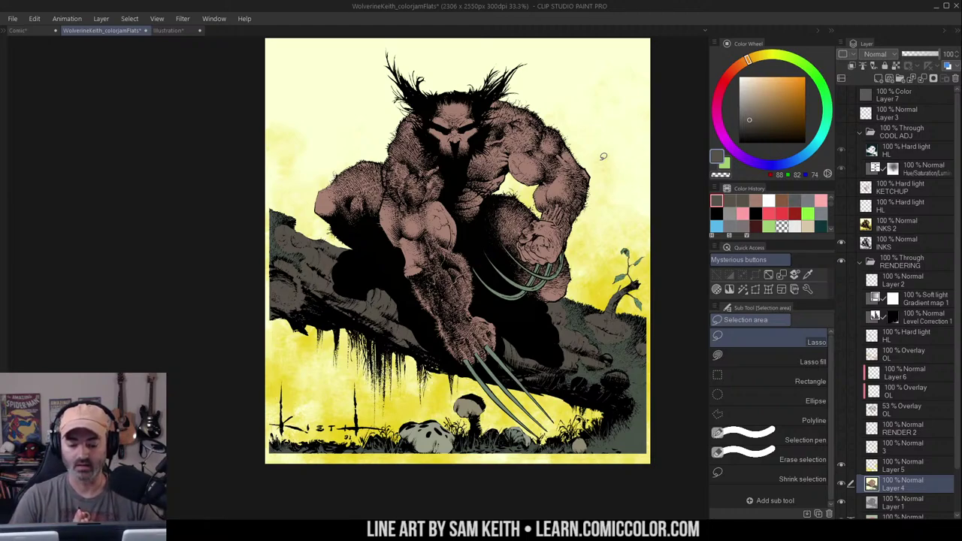
Sample the yellows below the log, including RGB 235, 213, 52, and the pale tone above the head, RGB 252, 255, 212
{"action": "right_click", "coordinate": [376, 399]}
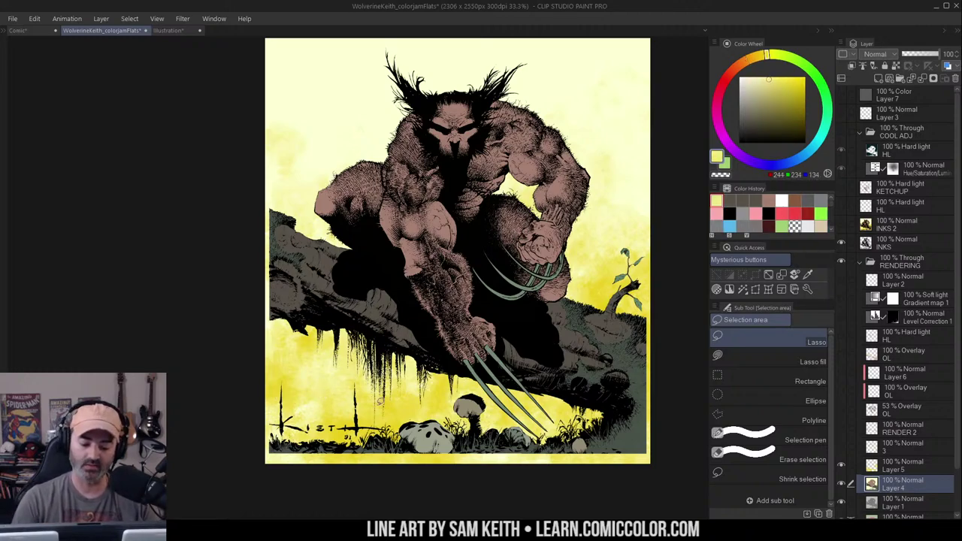
{"action": "right_click", "coordinate": [385, 402]}
{"action": "right_click", "coordinate": [405, 405]}
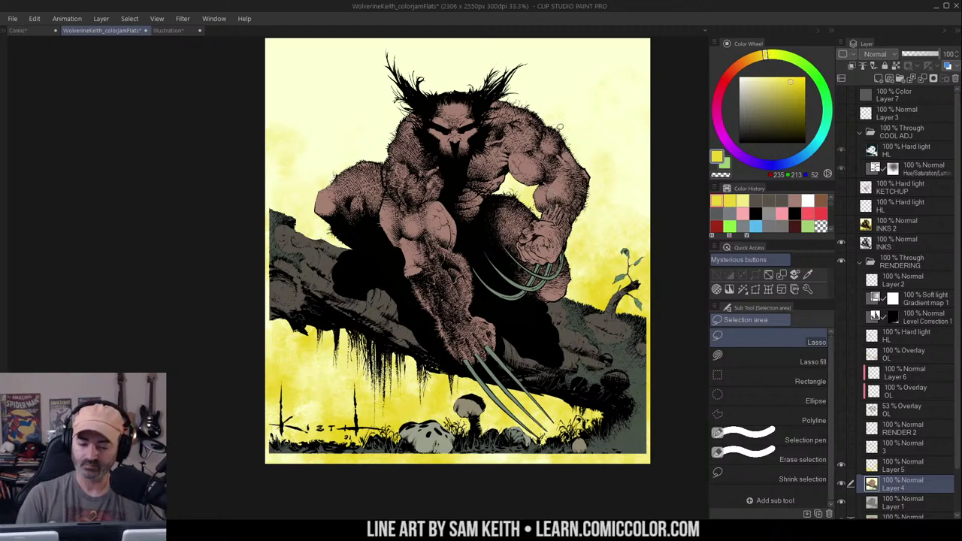
{"action": "left_click", "coordinate": [463, 72], "text": "alt"}
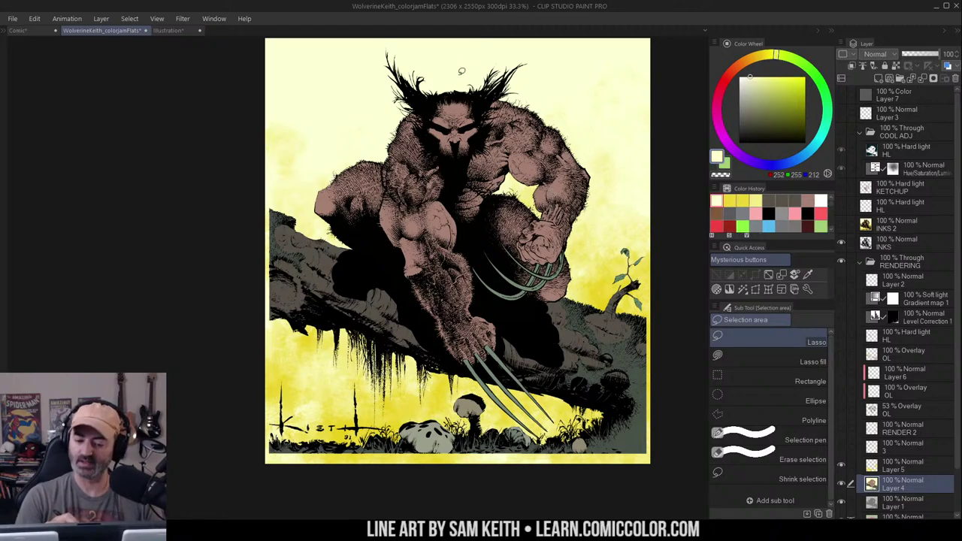
Select layer 3 and compare the figure with and without its rendering, leaving the layer visible
{"action": "left_click", "coordinate": [841, 447]}
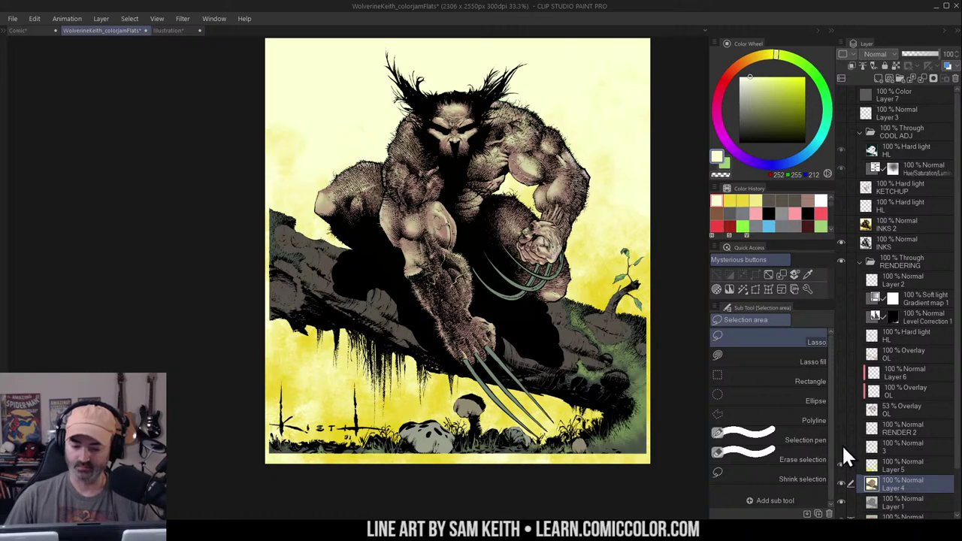
{"action": "left_click", "coordinate": [841, 445]}
{"action": "left_click", "coordinate": [841, 446]}
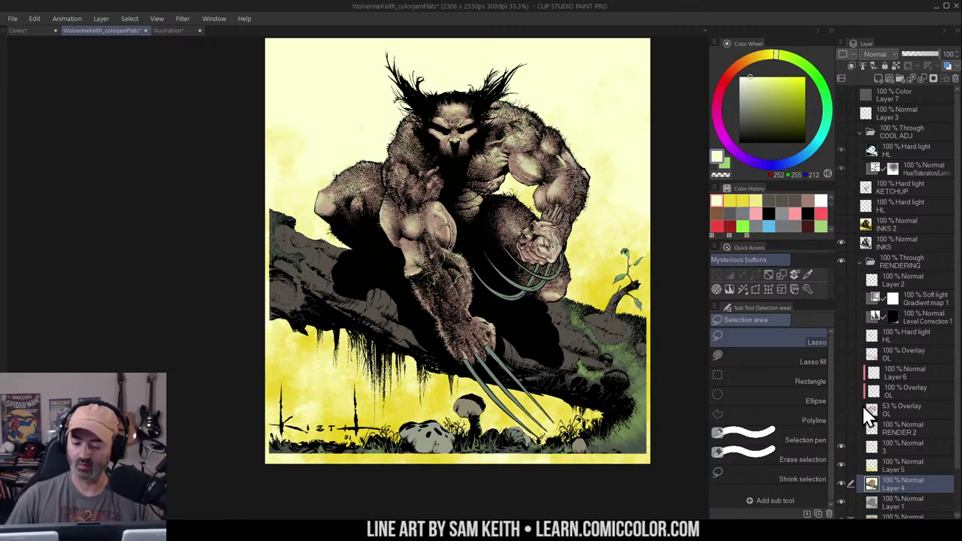
{"action": "left_click", "coordinate": [865, 448]}
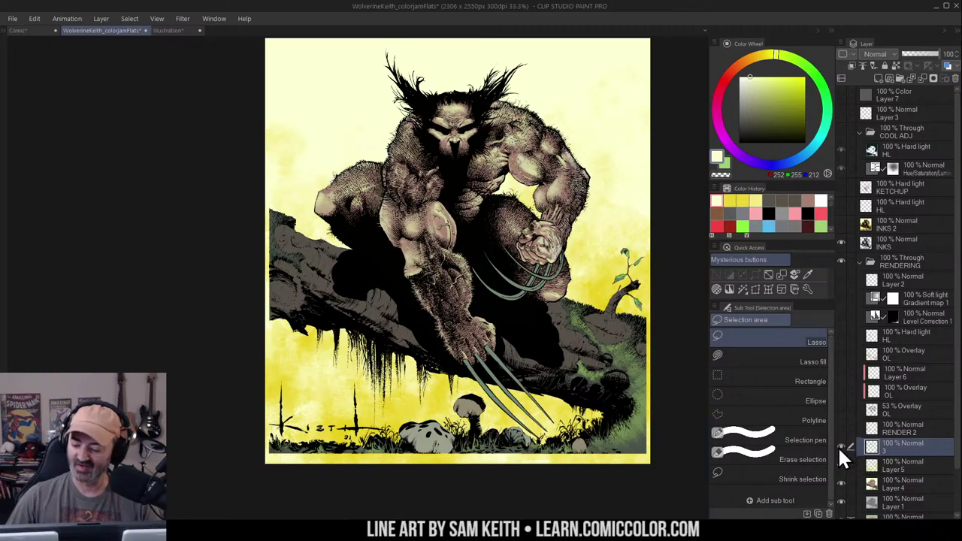
{"action": "left_click", "coordinate": [841, 447]}
{"action": "left_click", "coordinate": [841, 445]}
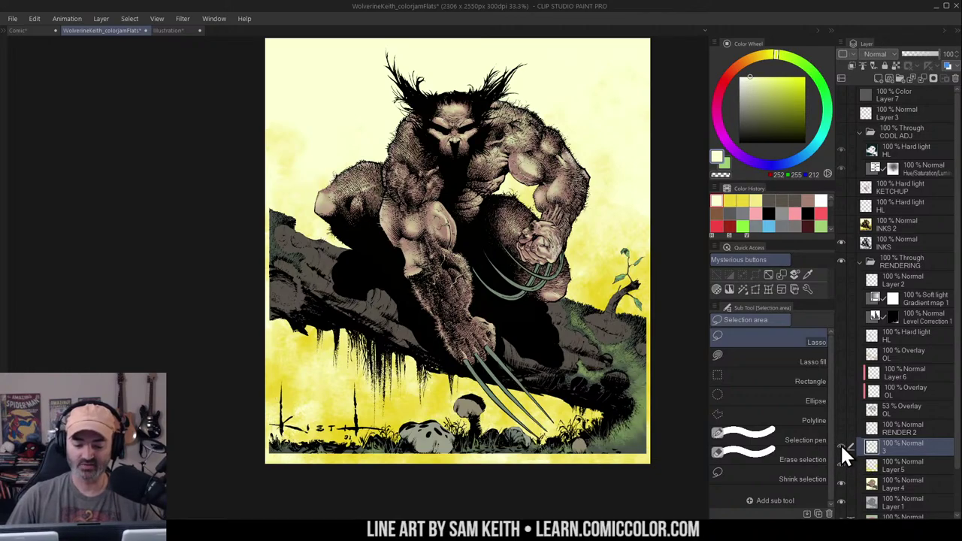
Examine the figure's face and chest at 150% zoom and hide layer 3 to view the flat colours
{"action": "left_click_drag", "start_coordinate": [481, 161], "coordinate": [541, 161]}
{"action": "left_click_drag", "start_coordinate": [430, 150], "coordinate": [544, 278]}
{"action": "left_click", "coordinate": [544, 278]}
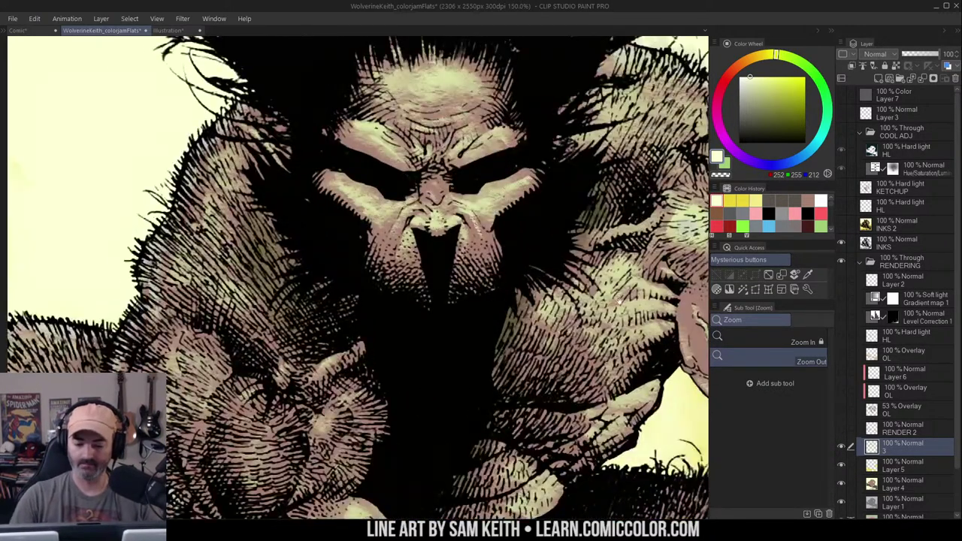
{"action": "left_click_drag", "start_coordinate": [621, 301], "coordinate": [551, 308]}
{"action": "left_click", "coordinate": [842, 445]}
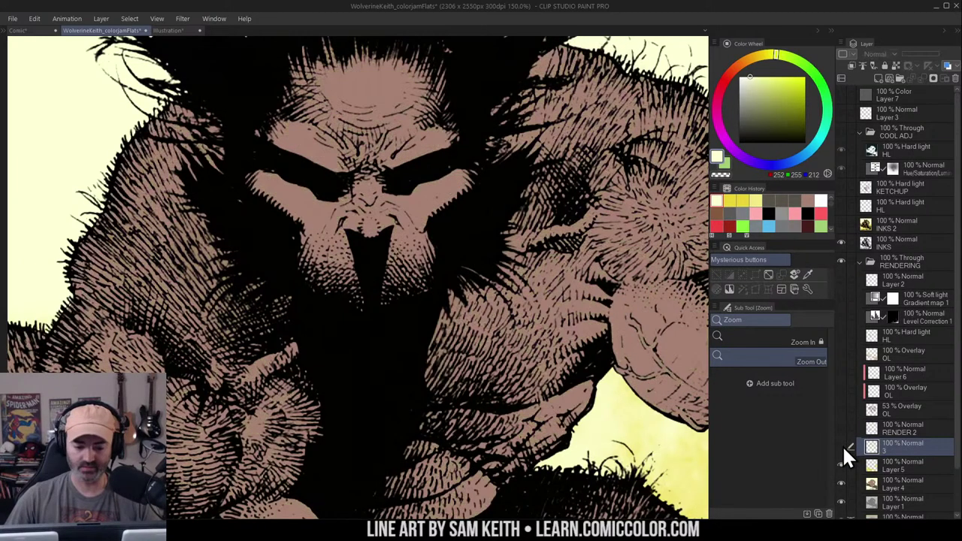
Show layer 3 in the RENDERING folder so its skin rendering appears over the flat colors
{"action": "left_click", "coordinate": [841, 446]}
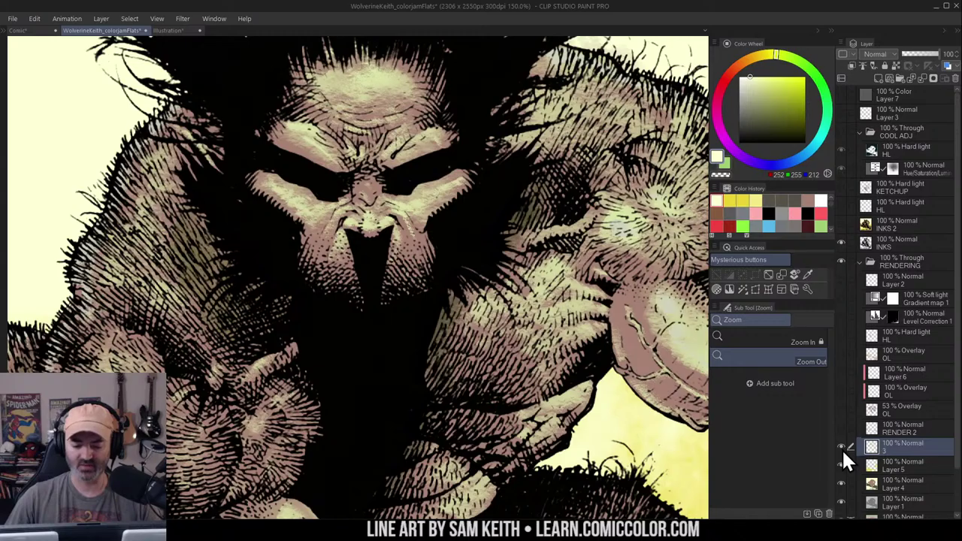
{"action": "scroll", "coordinate": [592, 269], "scroll_direction": "down", "scroll_amount": 2}
{"action": "left_click_drag", "start_coordinate": [662, 267], "coordinate": [583, 210]}
{"action": "scroll", "coordinate": [584, 210], "scroll_direction": "down", "scroll_amount": 1}
{"action": "left_click_drag", "start_coordinate": [618, 272], "coordinate": [601, 216]}
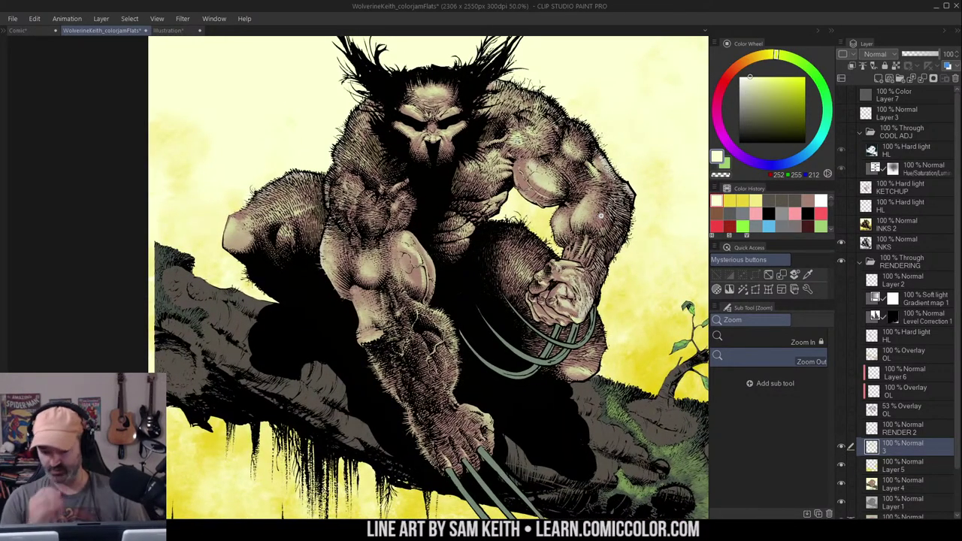
Compare the figure's face, chest and bent arm with and without layer 3
{"action": "key", "text": "ctrl+plus"}
{"action": "key", "text": "ctrl+plus"}
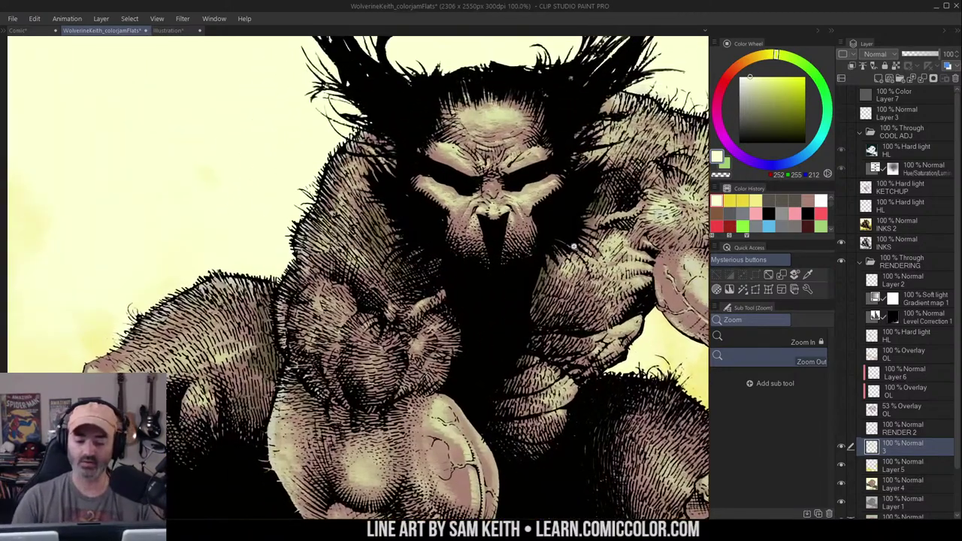
{"action": "left_click_drag", "start_coordinate": [588, 225], "coordinate": [601, 247]}
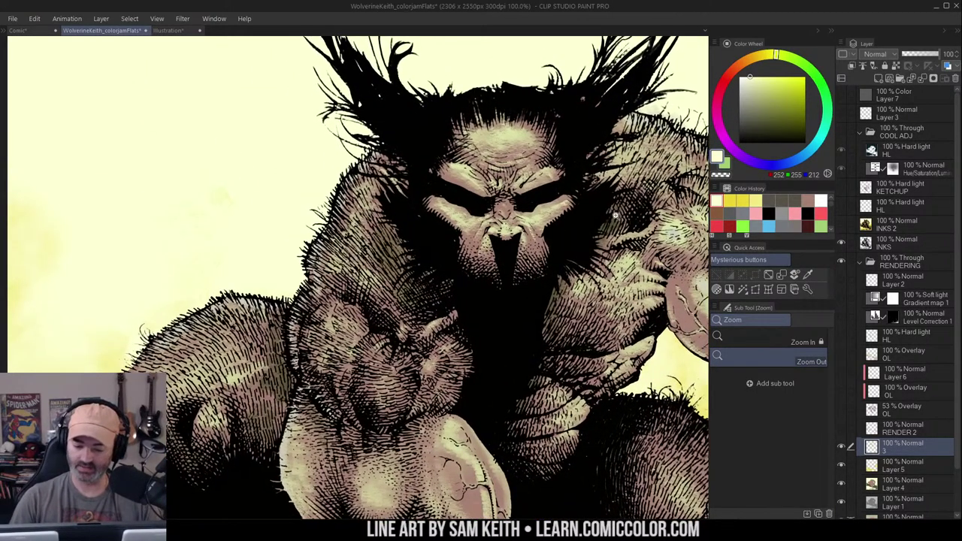
{"action": "left_click", "coordinate": [842, 446]}
{"action": "left_click", "coordinate": [842, 446]}
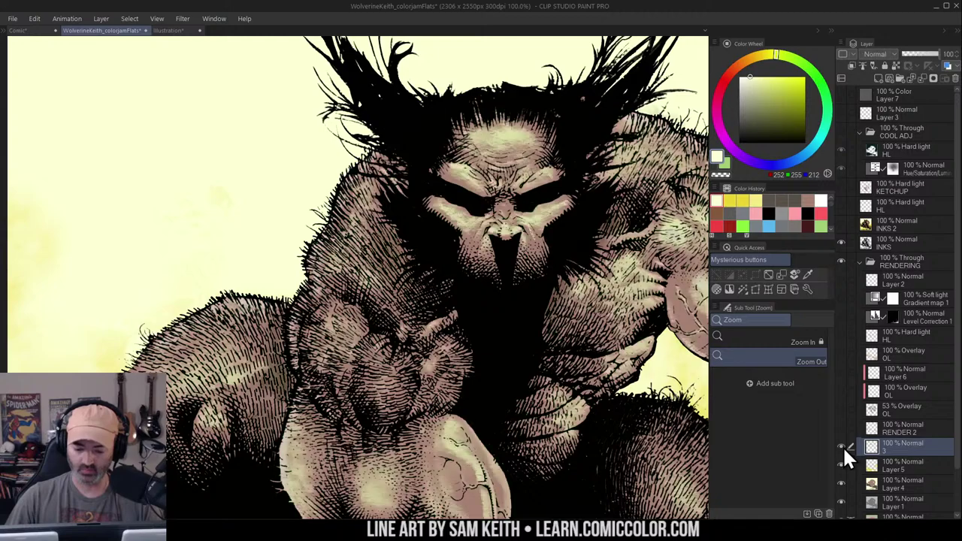
{"action": "left_click_drag", "start_coordinate": [657, 389], "coordinate": [603, 183]}
{"action": "left_click_drag", "start_coordinate": [664, 334], "coordinate": [445, 393]}
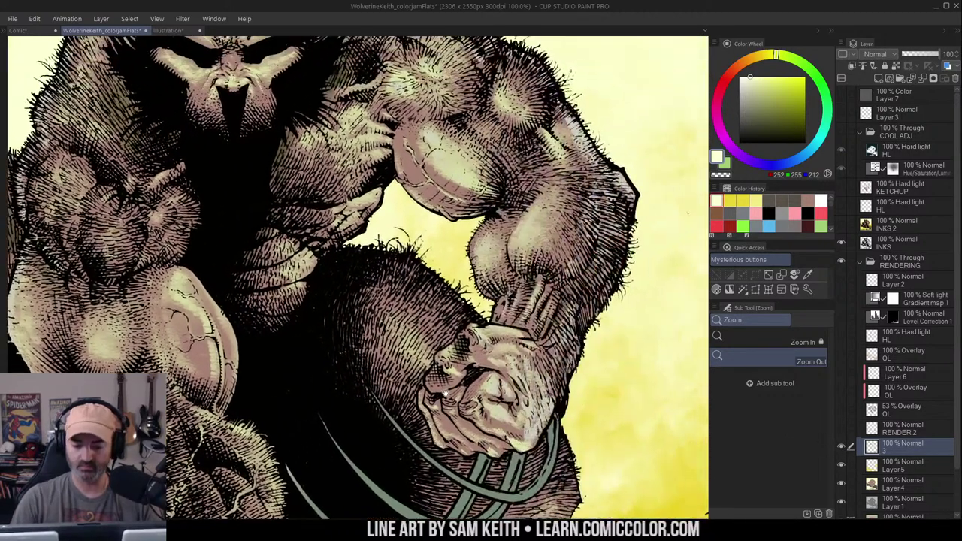
{"action": "left_click", "coordinate": [841, 446]}
{"action": "left_click", "coordinate": [840, 446]}
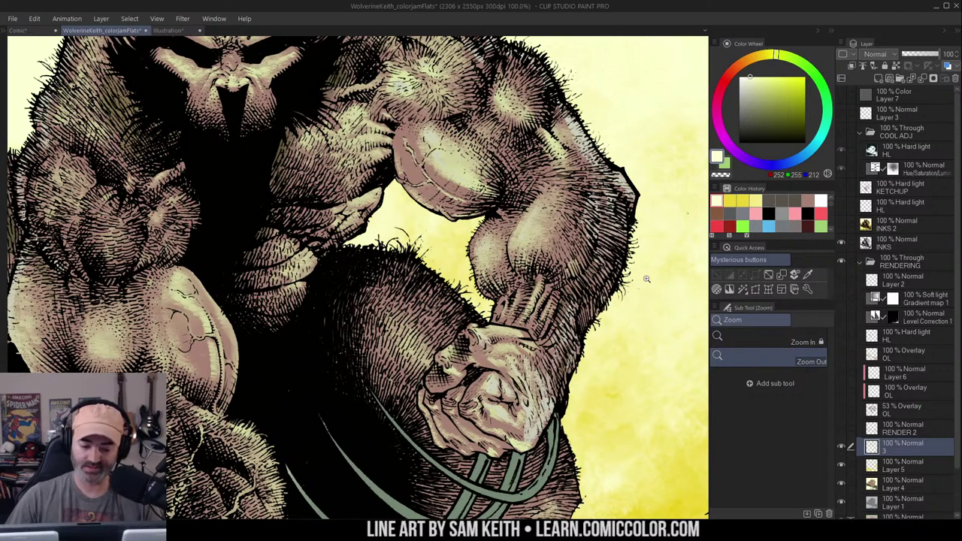
Examine the hands, forearms and legs up close, then compare the whole picture with and without layer 3
{"action": "left_click_drag", "start_coordinate": [571, 320], "coordinate": [660, 236]}
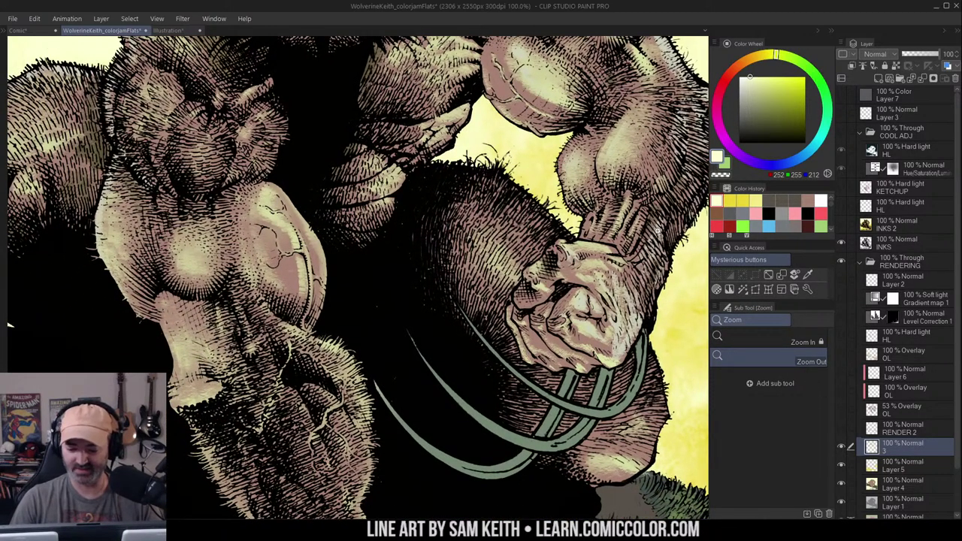
{"action": "left_click_drag", "start_coordinate": [601, 298], "coordinate": [663, 202]}
{"action": "left_click_drag", "start_coordinate": [505, 322], "coordinate": [602, 335]}
{"action": "left_click", "coordinate": [603, 322]}
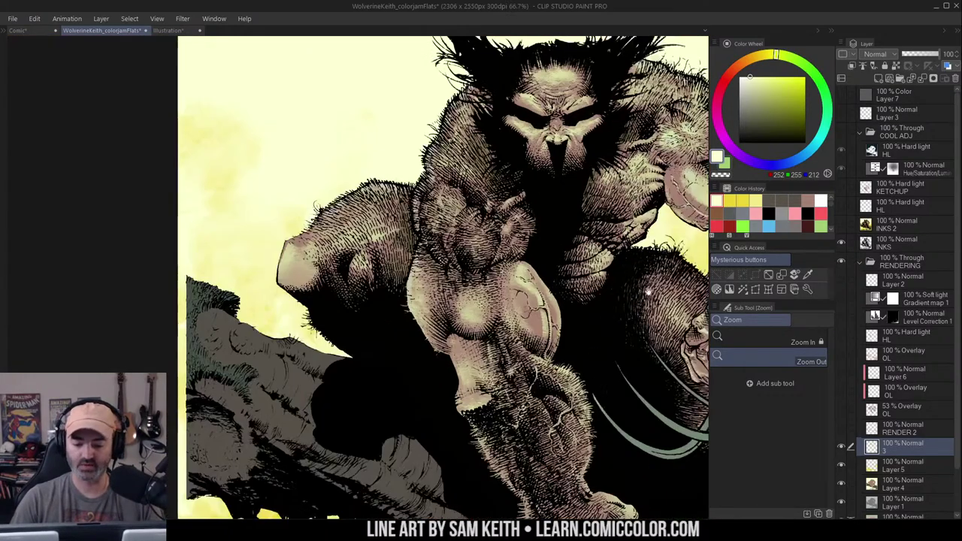
{"action": "left_click_drag", "start_coordinate": [648, 292], "coordinate": [554, 251]}
{"action": "scroll", "coordinate": [560, 255], "scroll_direction": "down", "scroll_amount": 3}
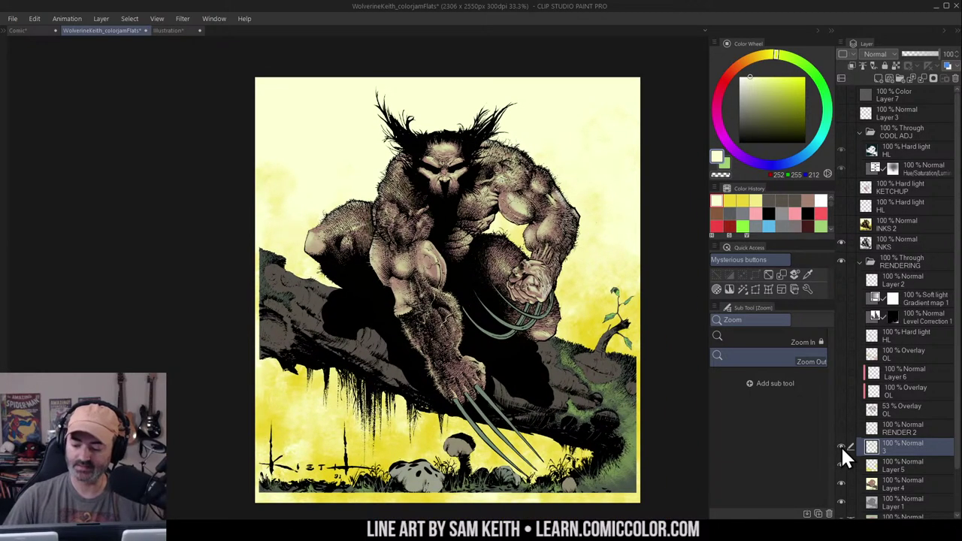
{"action": "left_click", "coordinate": [842, 448]}
{"action": "left_click", "coordinate": [842, 446]}
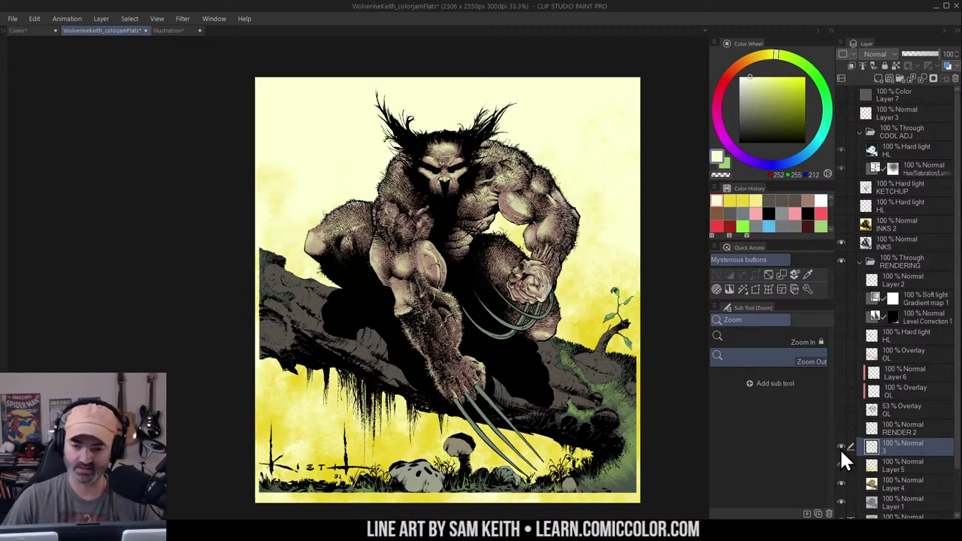
Show the RENDER 2 layer and the 53% Overlay OL layer, comparing the artwork with and without each
{"action": "left_click", "coordinate": [841, 427]}
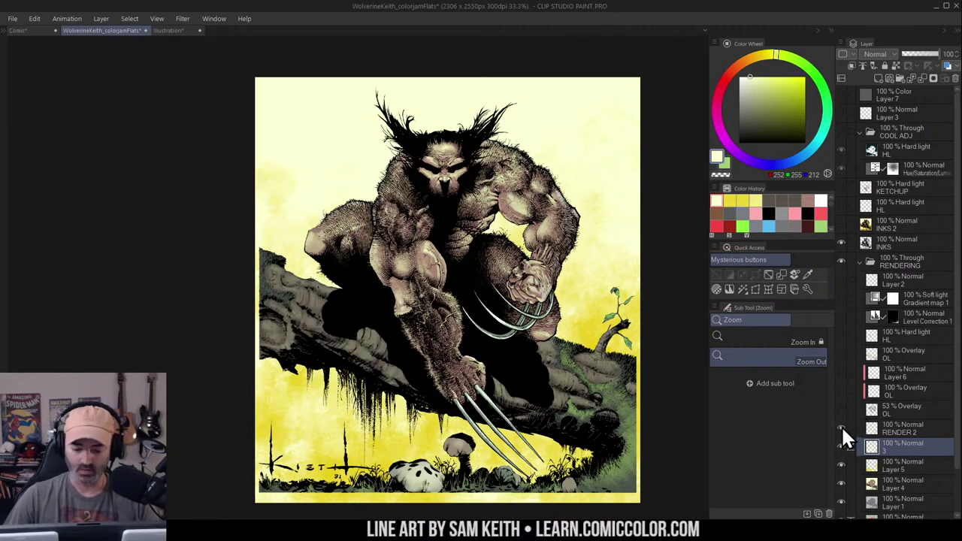
{"action": "left_click", "coordinate": [841, 427]}
{"action": "left_click", "coordinate": [841, 427]}
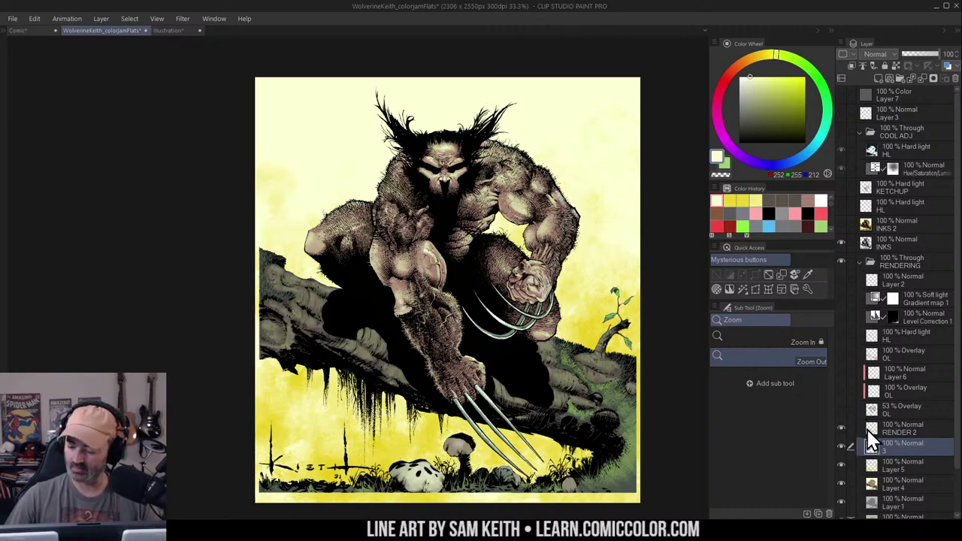
{"action": "left_click", "coordinate": [840, 406]}
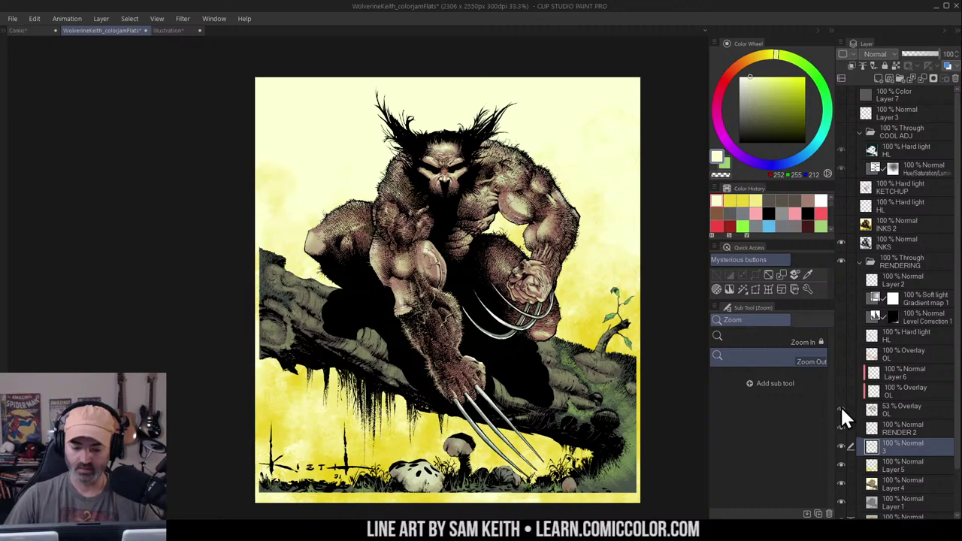
{"action": "left_click", "coordinate": [840, 406]}
{"action": "left_click", "coordinate": [840, 406]}
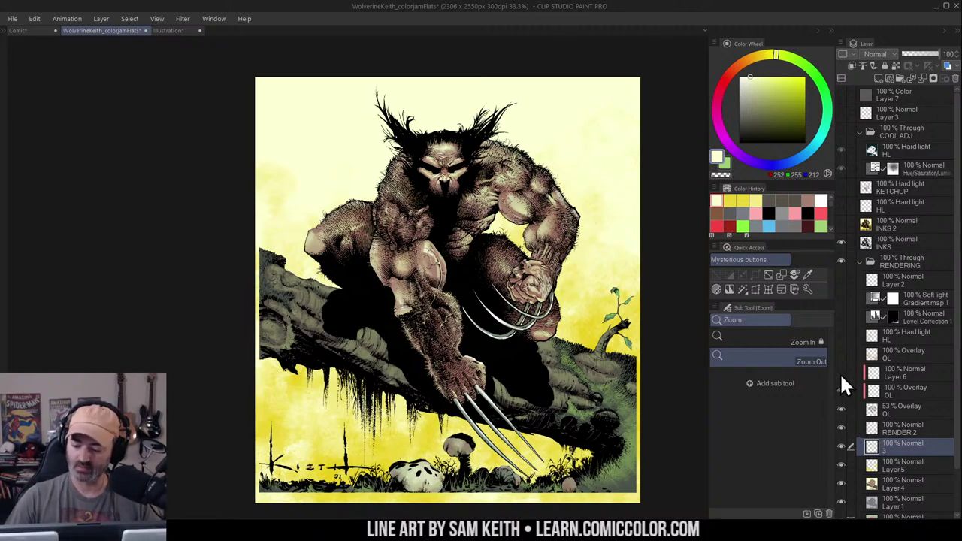
Show Layer 6, both 100% Overlay OL layers and the Hard light HL layer in the RENDERING folder
{"action": "left_click", "coordinate": [841, 354]}
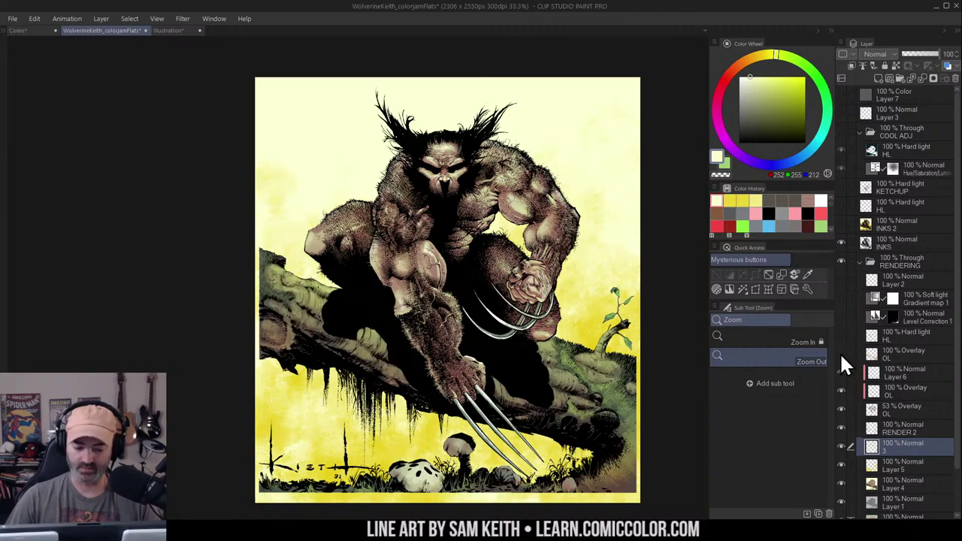
{"action": "left_click", "coordinate": [841, 354]}
{"action": "left_click", "coordinate": [840, 354]}
{"action": "left_click", "coordinate": [841, 336]}
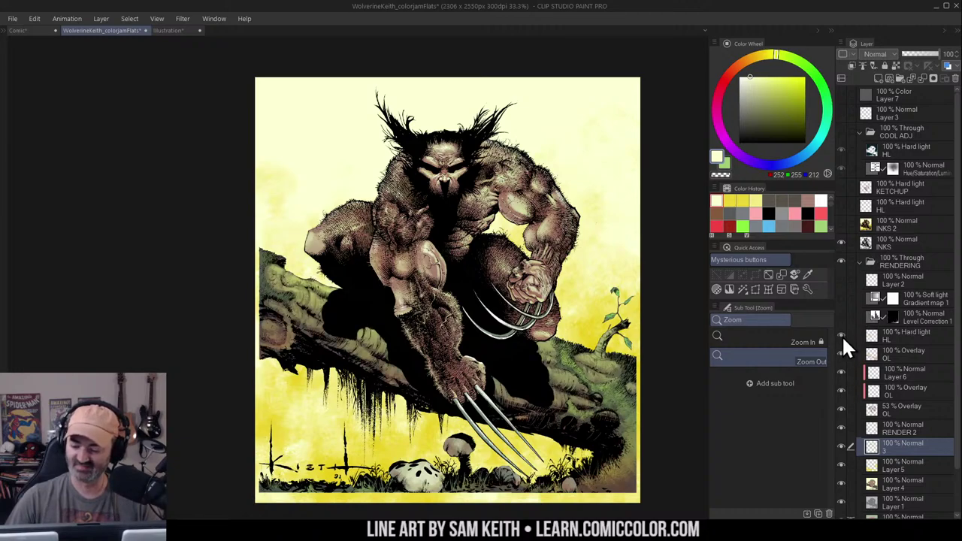
Show the Level Correction 1 and Gradient map 1 correction layers, comparing the colors with and without the gradient map
{"action": "left_click", "coordinate": [841, 316]}
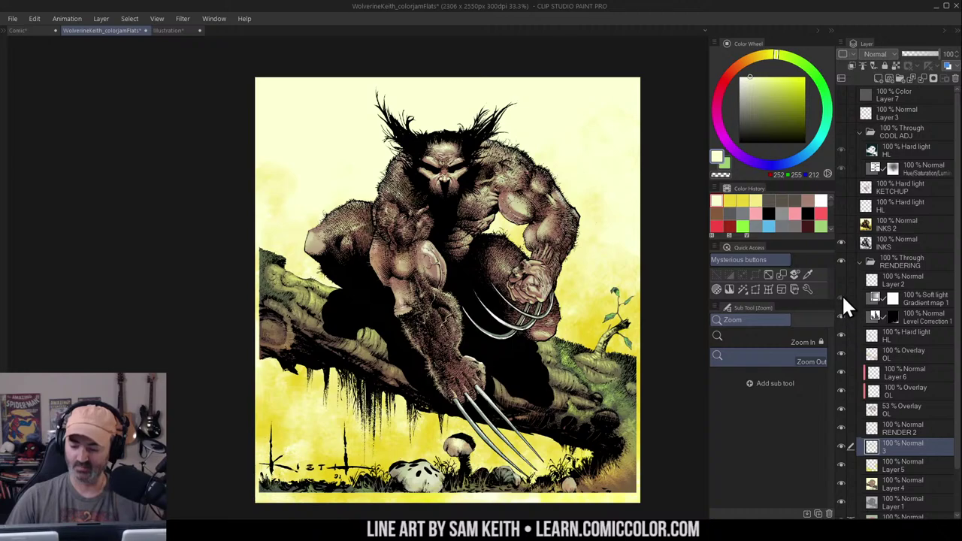
{"action": "left_click", "coordinate": [842, 297]}
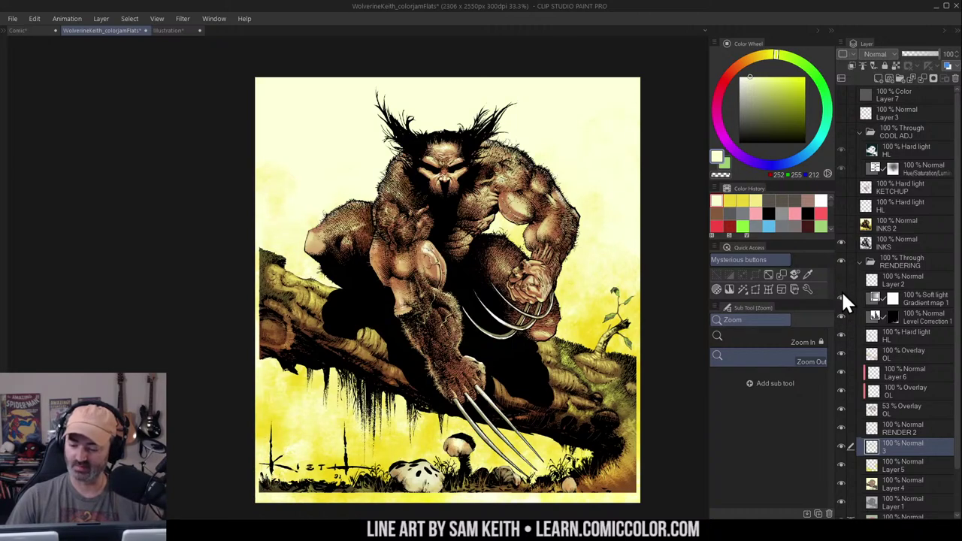
{"action": "left_click", "coordinate": [842, 297]}
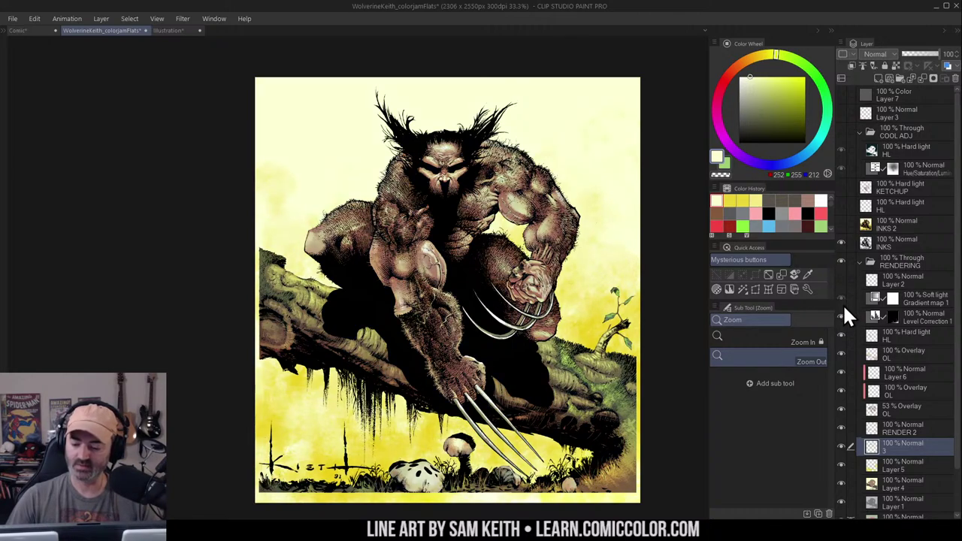
{"action": "left_click", "coordinate": [842, 298]}
Review the gradient settings of the Gradient map 1 layer and compare the artwork with and without it
{"action": "left_click", "coordinate": [872, 298]}
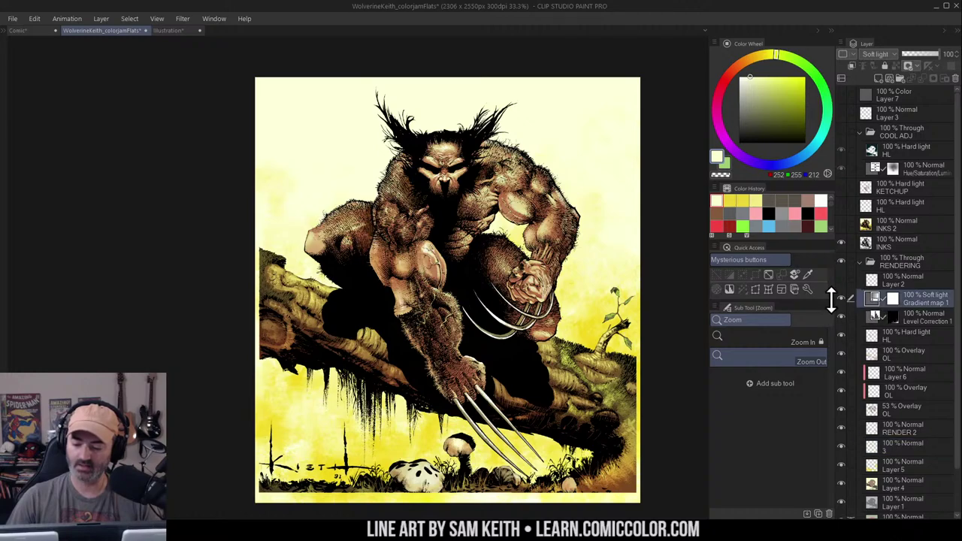
{"action": "left_click", "coordinate": [842, 297]}
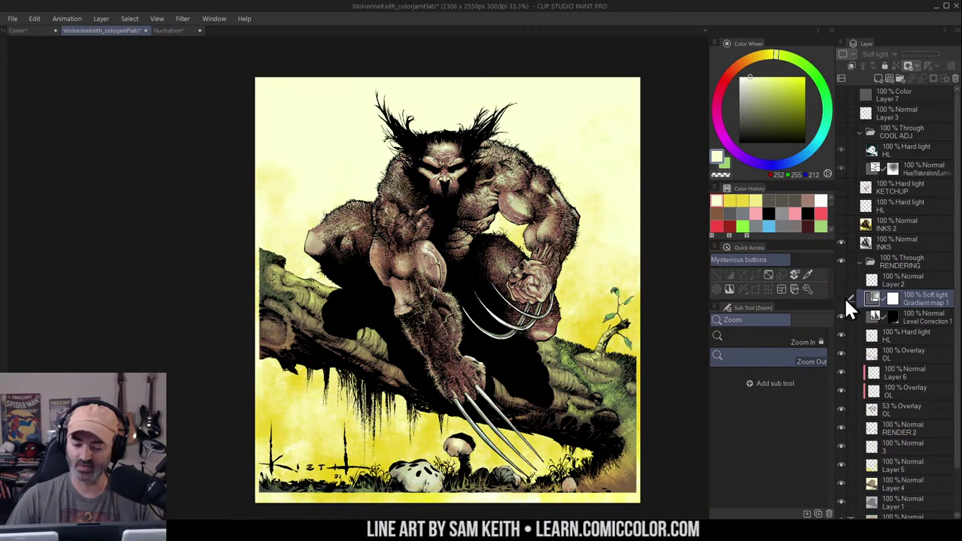
{"action": "left_click", "coordinate": [842, 298]}
{"action": "double_click", "coordinate": [873, 299]}
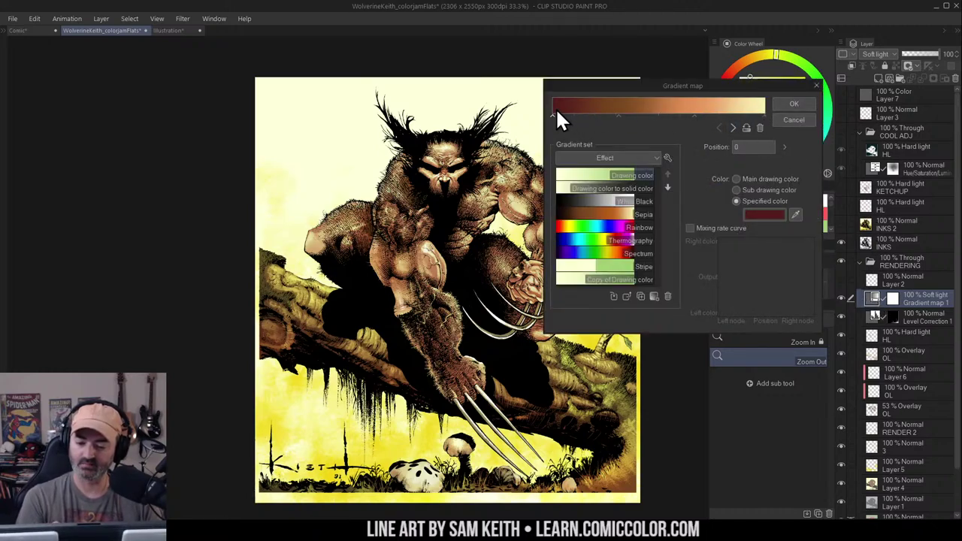
{"action": "left_click", "coordinate": [795, 106]}
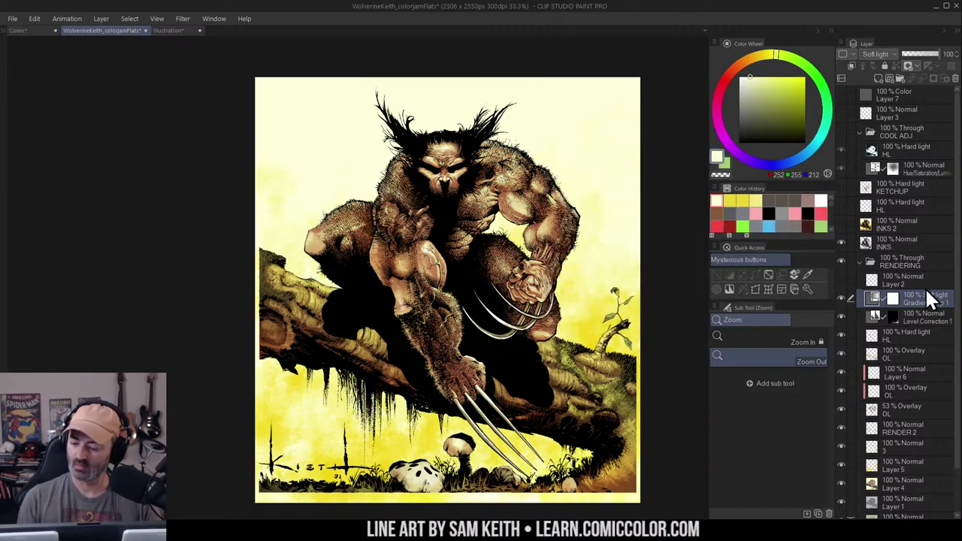
{"action": "left_click", "coordinate": [839, 297]}
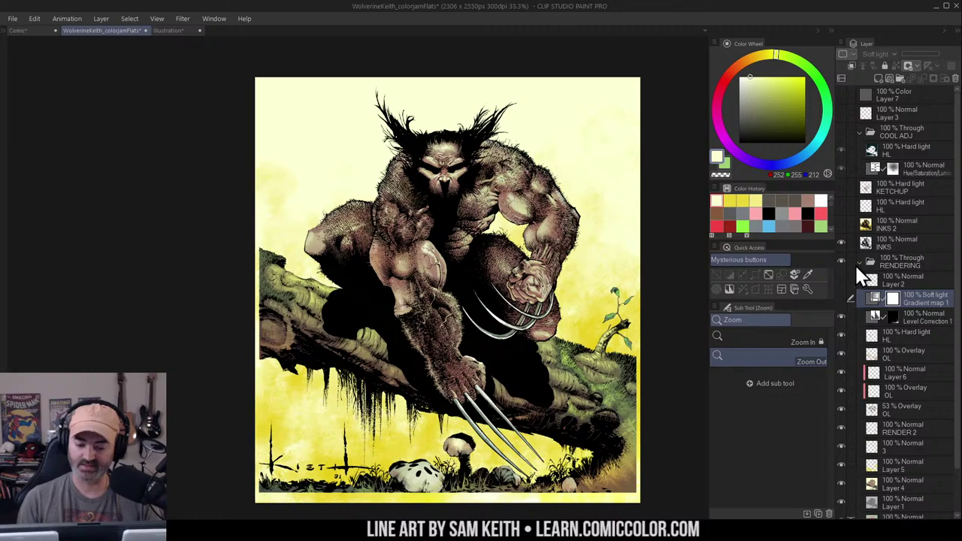
{"action": "left_click", "coordinate": [840, 298]}
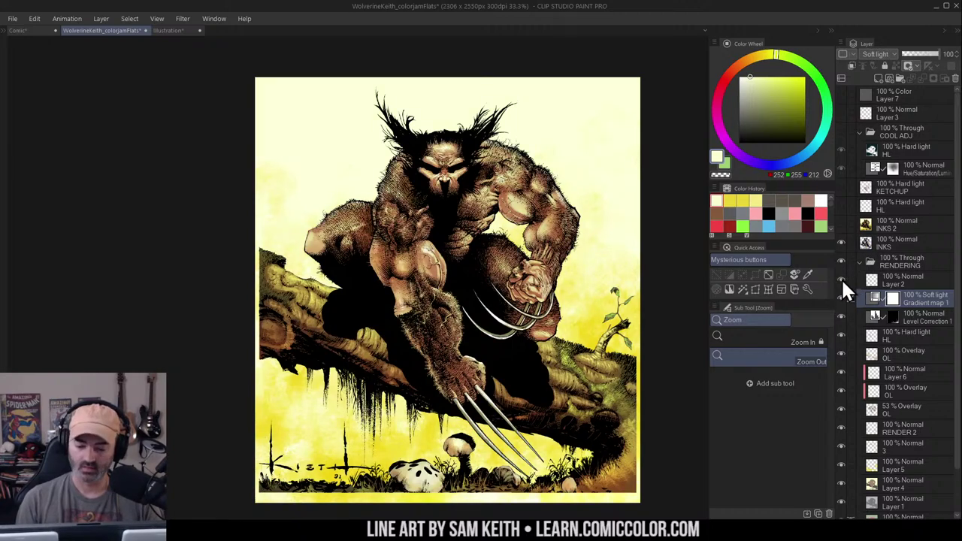
Show Layer 2 and INKS 2, and delete the Hard light HL layer directly below KETCHUP
{"action": "left_click", "coordinate": [843, 205]}
{"action": "key", "text": "m"}
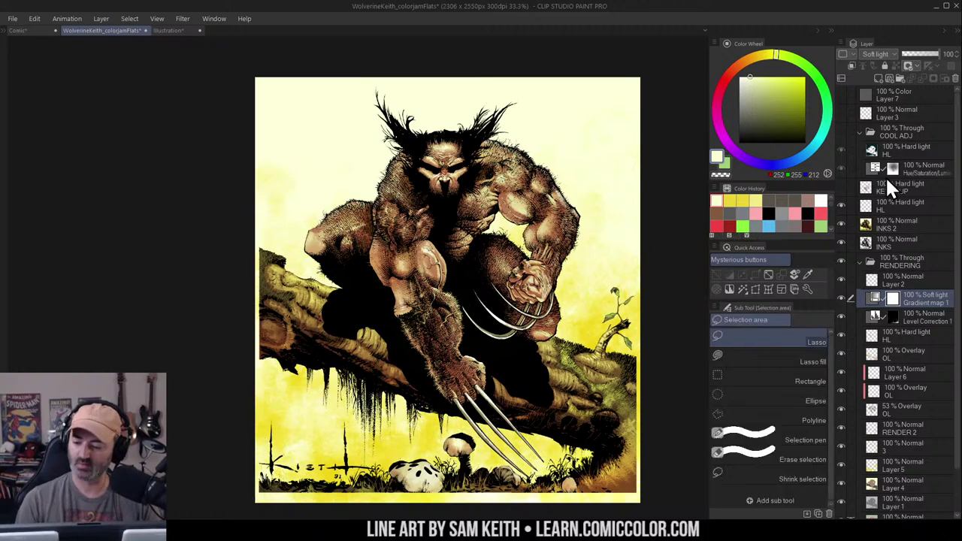
{"action": "left_click", "coordinate": [885, 190]}
{"action": "left_click", "coordinate": [887, 203]}
{"action": "right_click", "coordinate": [903, 203]}
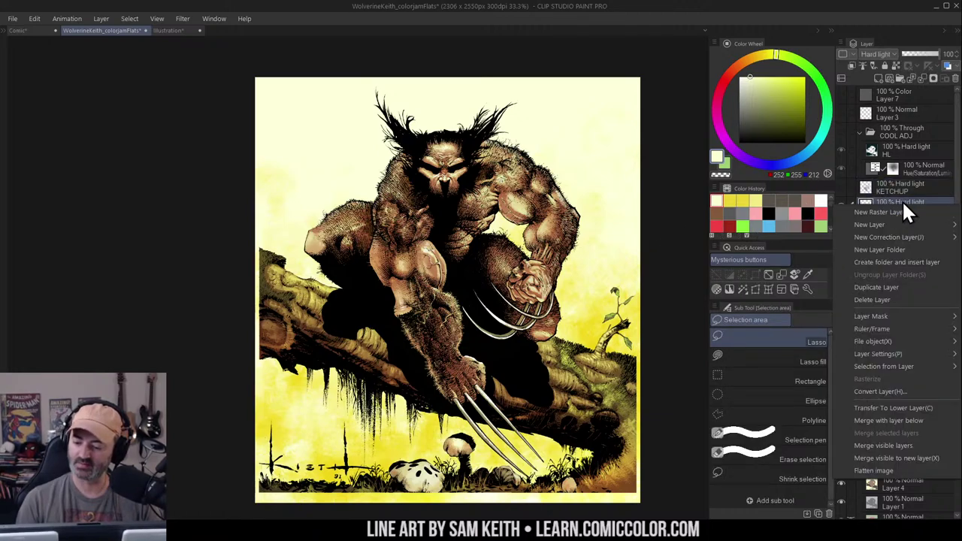
{"action": "left_click", "coordinate": [874, 299]}
Show the KETCHUP layer and compare the hands and claws up close with and without its red tint
{"action": "left_click", "coordinate": [842, 187]}
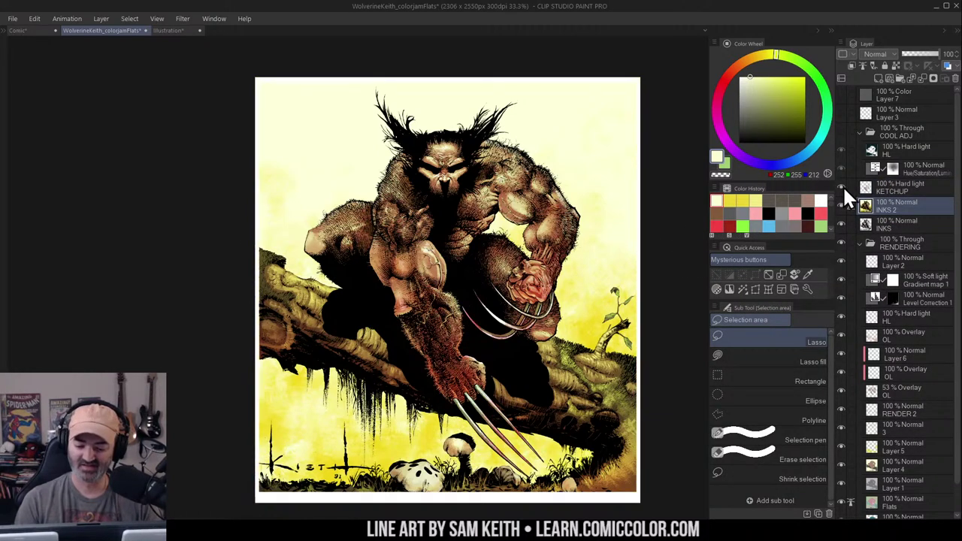
{"action": "left_click", "coordinate": [842, 187]}
{"action": "left_click", "coordinate": [842, 186]}
{"action": "key", "text": "ctrl+space"}
{"action": "left_click_drag", "start_coordinate": [514, 327], "coordinate": [599, 243]}
{"action": "left_click", "coordinate": [841, 186]}
{"action": "left_click", "coordinate": [842, 187]}
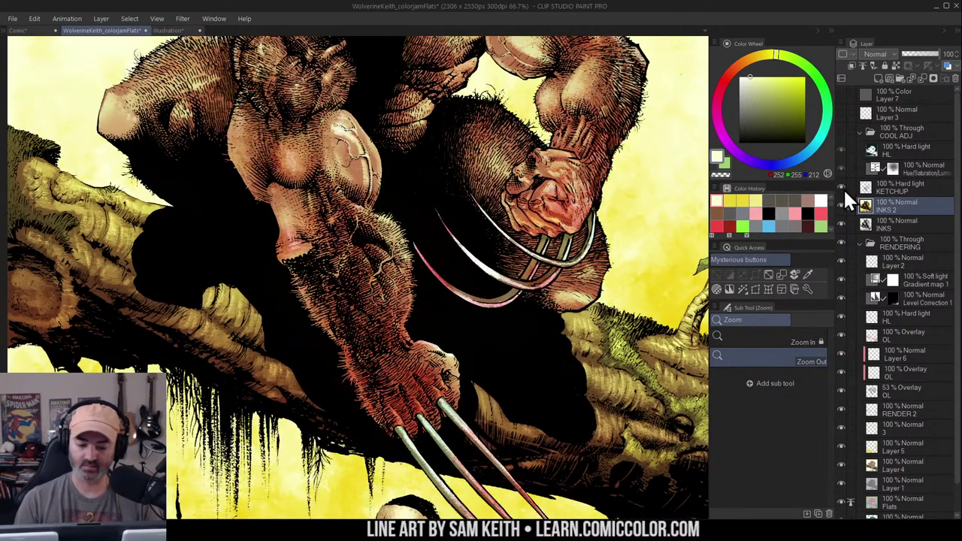
{"action": "key", "text": "ctrl+minus"}
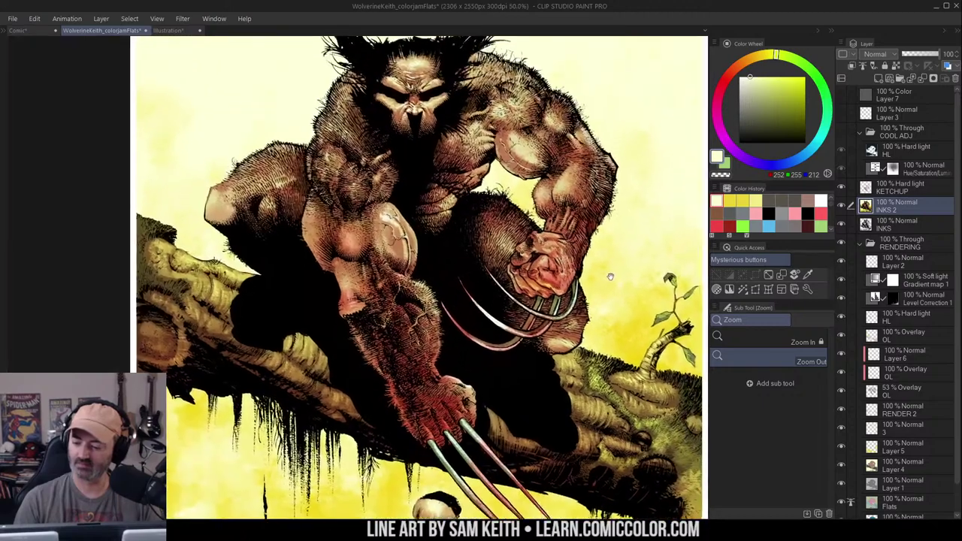
{"action": "key", "text": "ctrl+minus"}
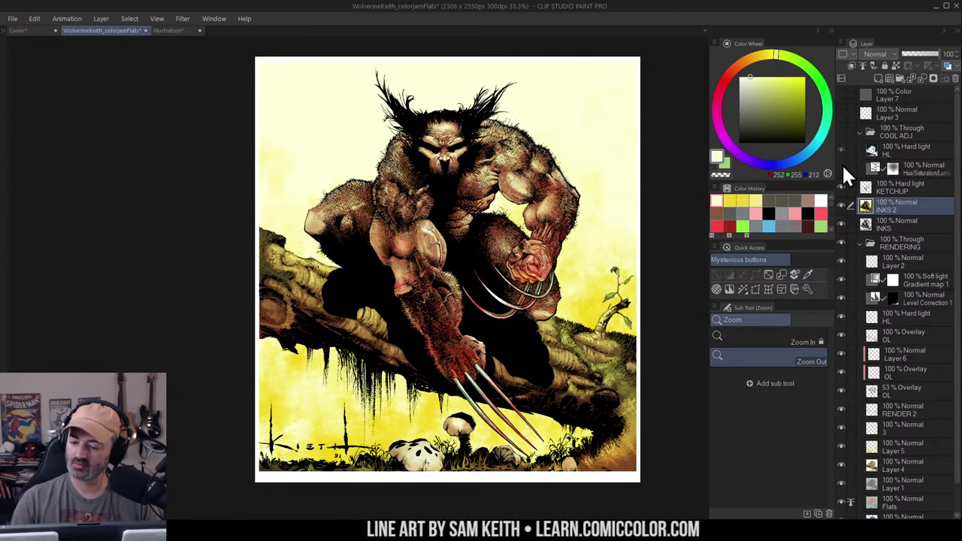
Show the COOL ADJ folder to apply its cool color adjustment to the whole picture
{"action": "left_click", "coordinate": [841, 130]}
{"action": "left_click", "coordinate": [841, 130]}
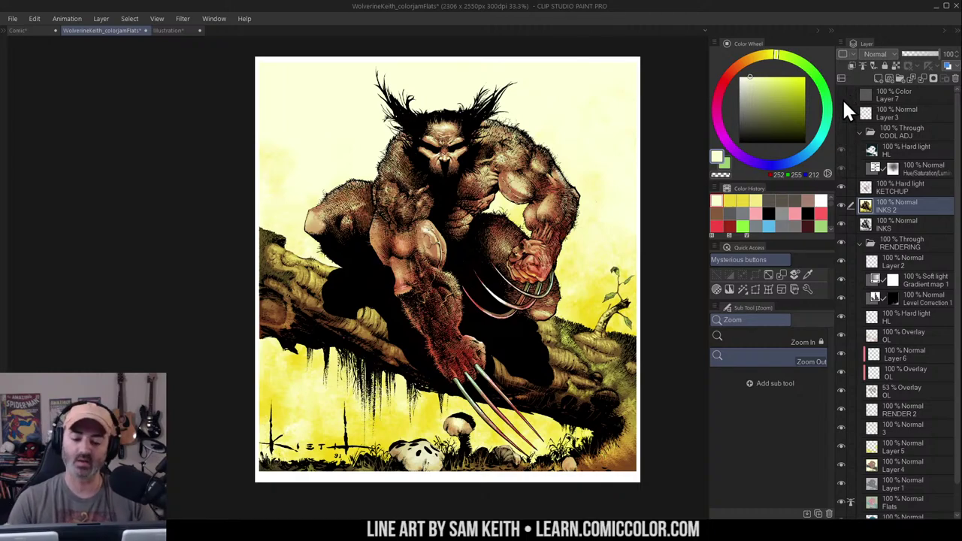
{"action": "left_click", "coordinate": [841, 131]}
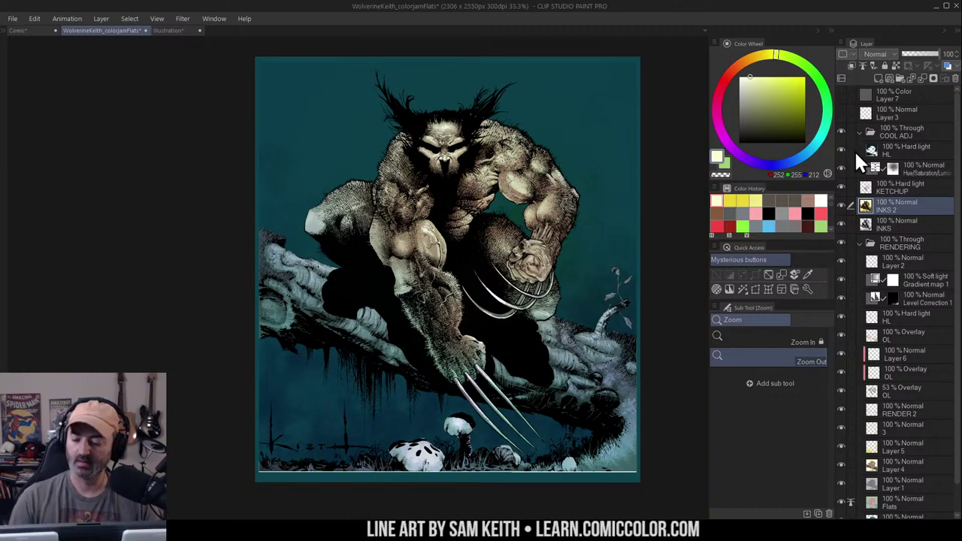
Isolate the Hard light HL layer in the COOL ADJ folder to inspect it alone
{"action": "left_click", "coordinate": [846, 148]}
{"action": "left_click", "coordinate": [842, 148], "text": "alt"}
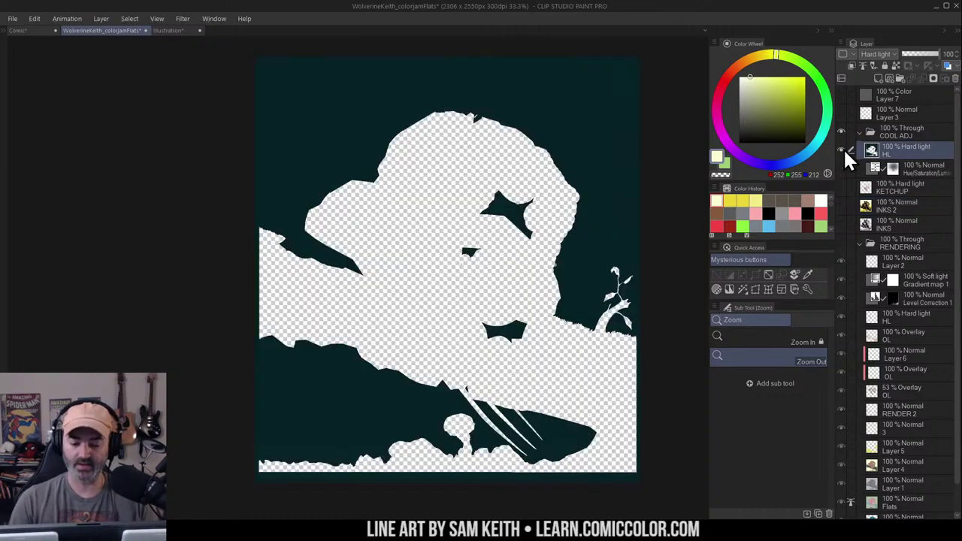
Bring back all the other layers after isolating HL, and select the COOL ADJ folder
{"action": "left_click", "coordinate": [843, 150], "text": "alt"}
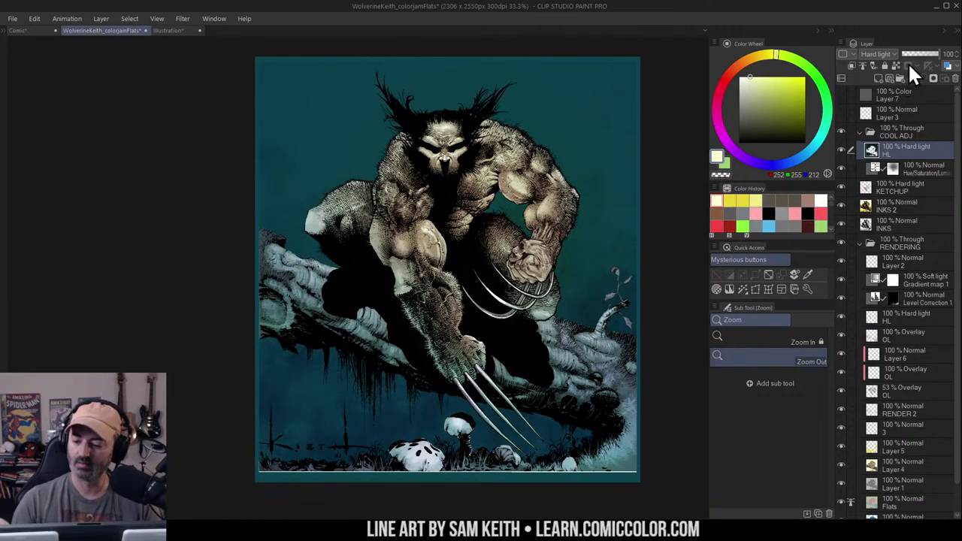
{"action": "left_click", "coordinate": [870, 133]}
{"action": "left_click", "coordinate": [869, 132]}
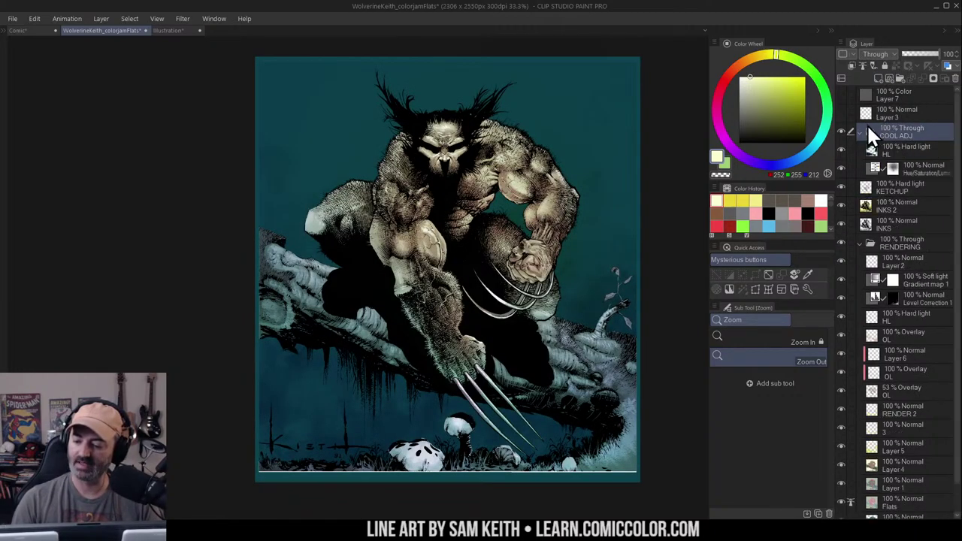
Compare the picture with the Hue/Saturation correction layer's mask enabled and disabled, leaving the mask enabled
{"action": "left_click", "coordinate": [872, 166]}
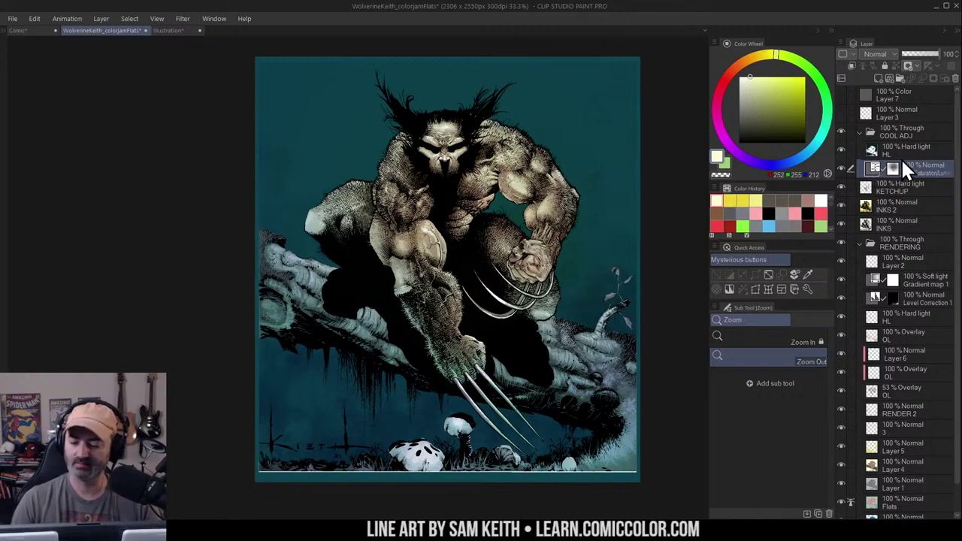
{"action": "key", "text": "m"}
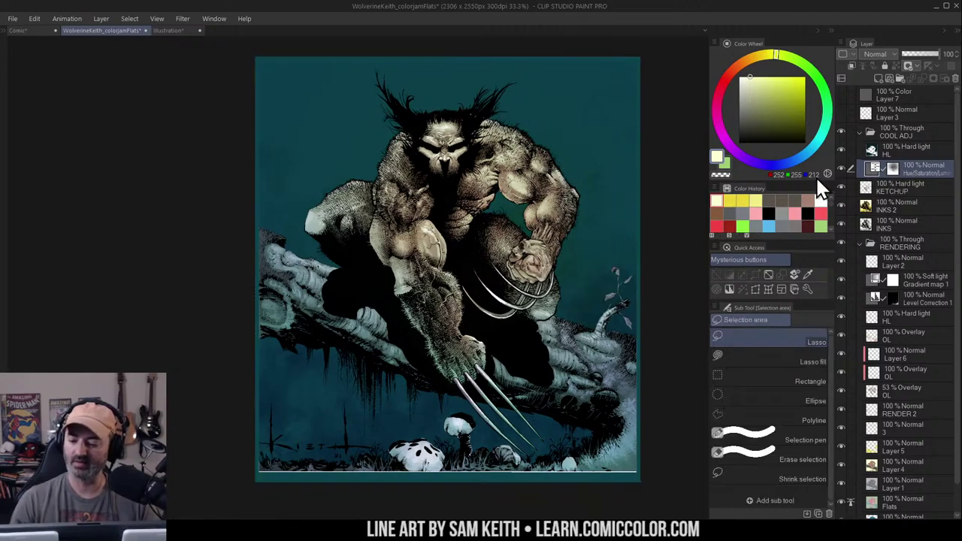
{"action": "left_click", "coordinate": [892, 166], "text": "shift"}
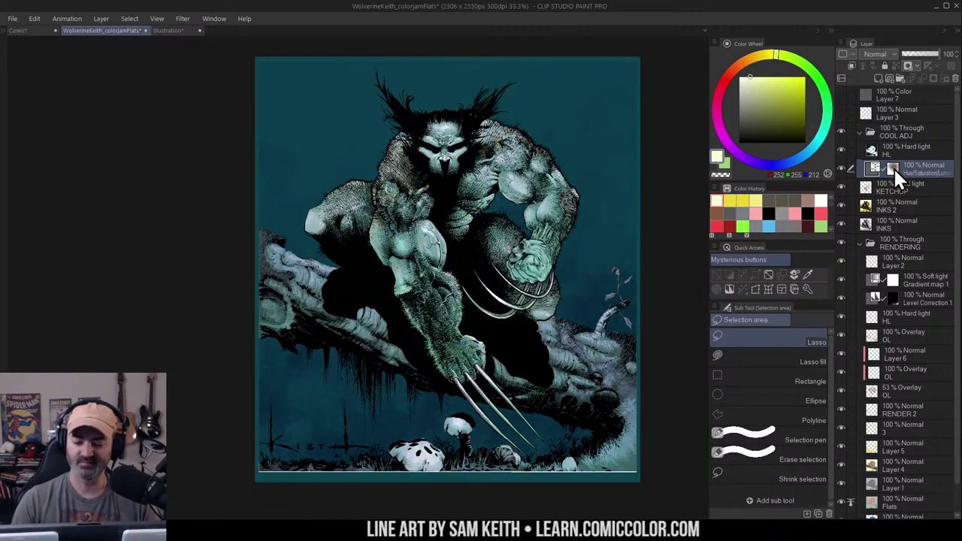
{"action": "left_click", "coordinate": [893, 167], "text": "shift"}
{"action": "left_click", "coordinate": [896, 165], "text": "shift"}
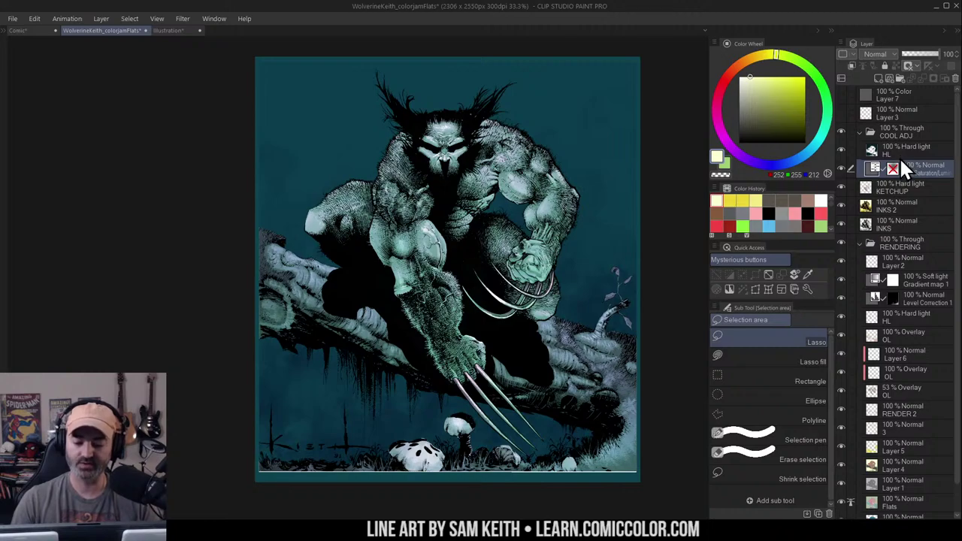
{"action": "left_click", "coordinate": [894, 167], "text": "shift"}
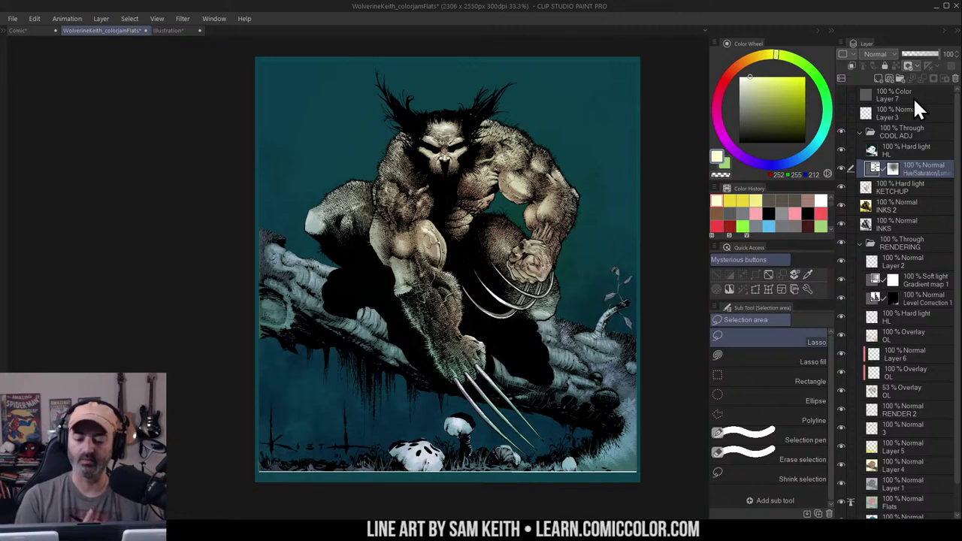
{"action": "key", "text": "alt+space"}
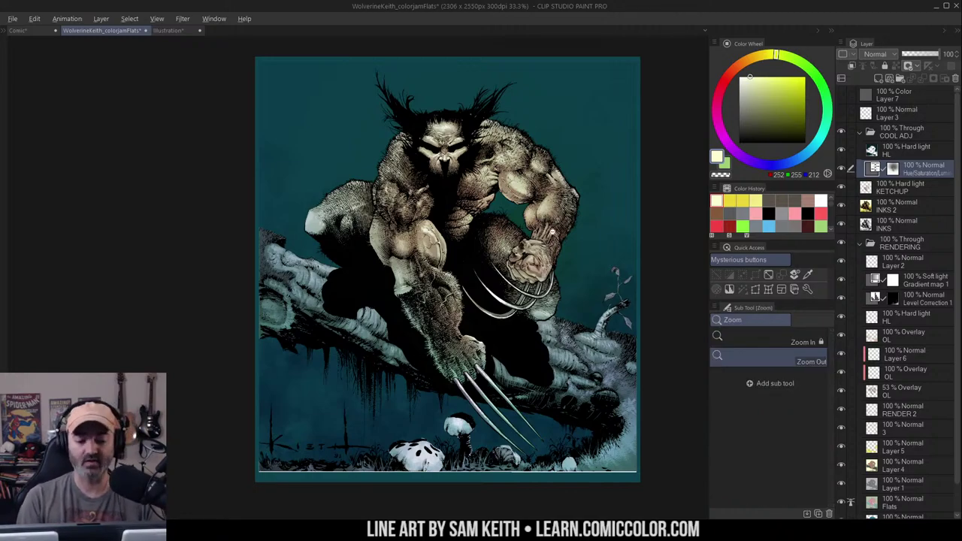
{"action": "left_click", "coordinate": [553, 237]}
{"action": "left_click_drag", "start_coordinate": [572, 236], "coordinate": [513, 225]}
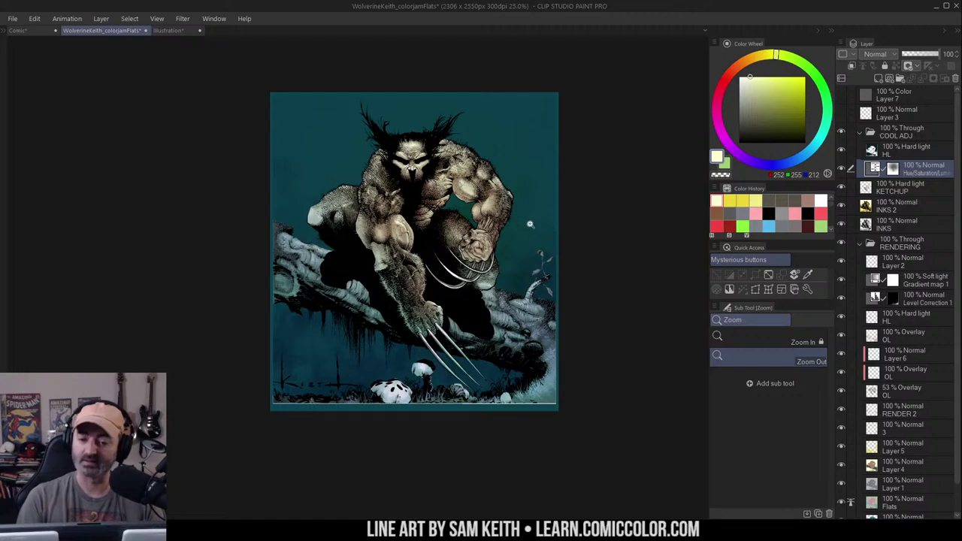
{"action": "left_click_drag", "start_coordinate": [579, 236], "coordinate": [630, 254]}
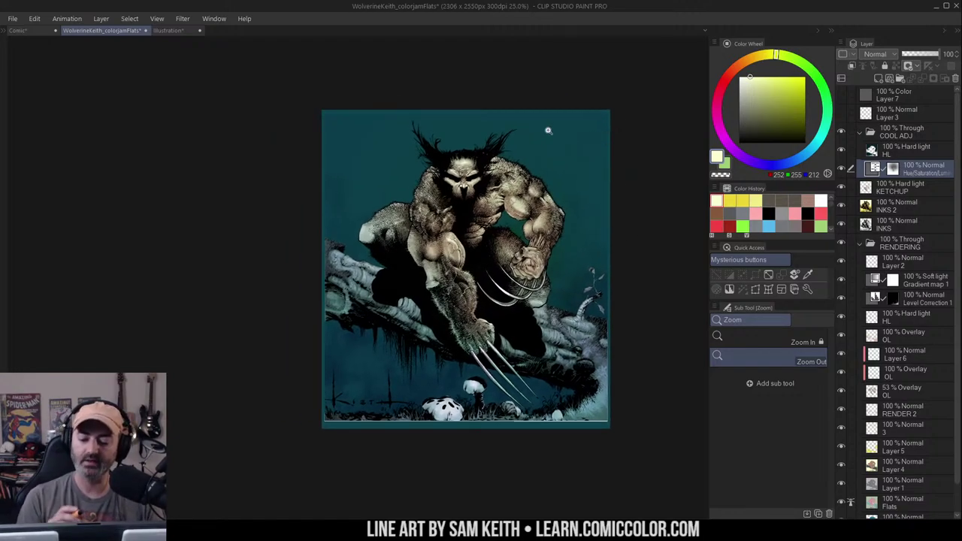
{"action": "key", "text": "m"}
{"action": "mouse_move", "coordinate": [381, 332]}
{"action": "left_mouse_down"}
{"action": "mouse_move", "coordinate": [392, 362]}
{"action": "mouse_move", "coordinate": [495, 387]}
{"action": "left_mouse_up"}
{"action": "key", "text": "ctrl+d"}
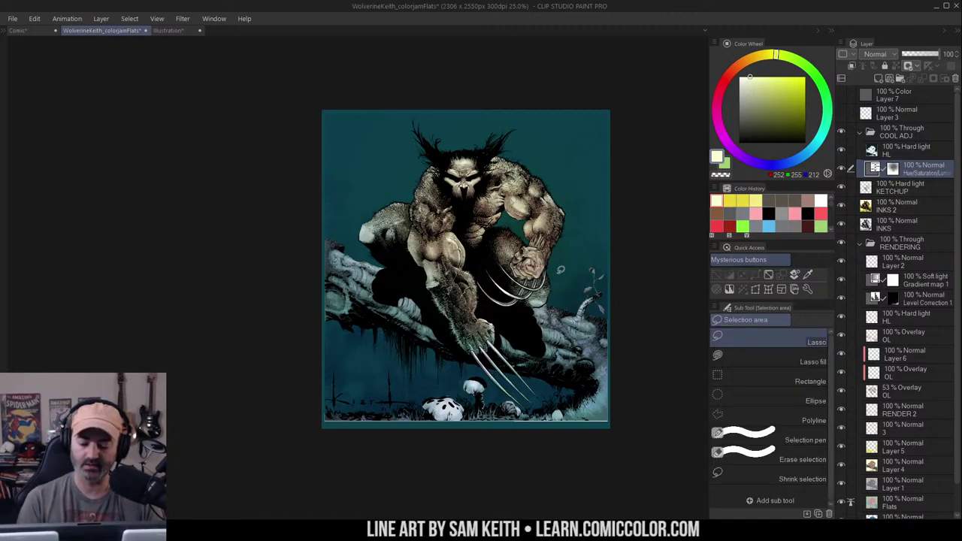
{"action": "mouse_move", "coordinate": [413, 118]}
{"action": "left_mouse_down"}
{"action": "mouse_move", "coordinate": [474, 159]}
{"action": "mouse_move", "coordinate": [515, 133]}
{"action": "left_mouse_up"}
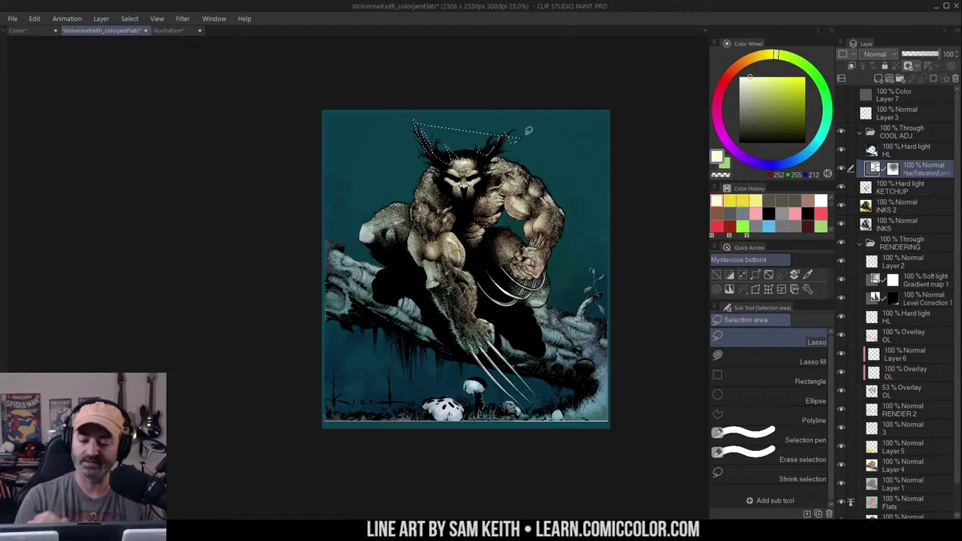
{"action": "key", "text": "ctrl+d"}
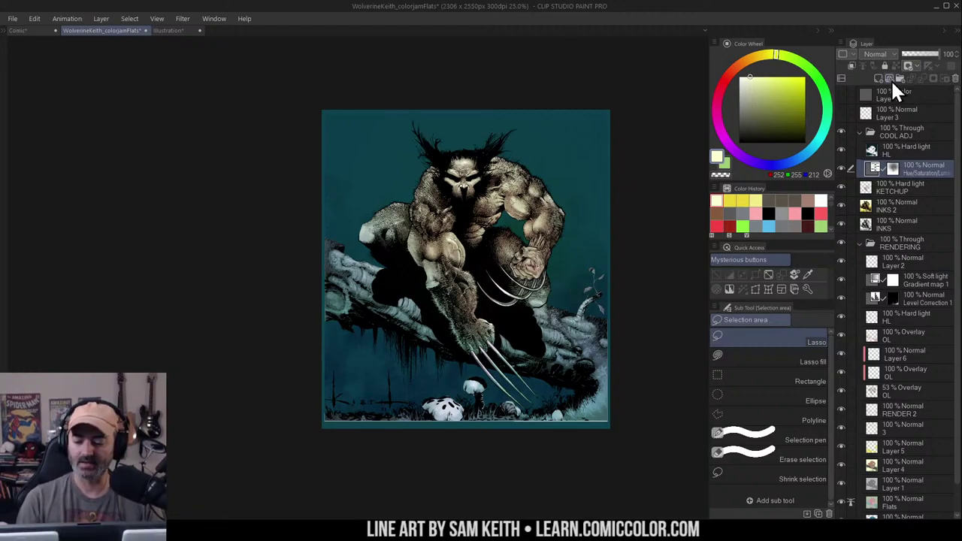
Hide the COOL ADJ folder and delete Layer 3 and Layer 7 above it
{"action": "left_click", "coordinate": [841, 132]}
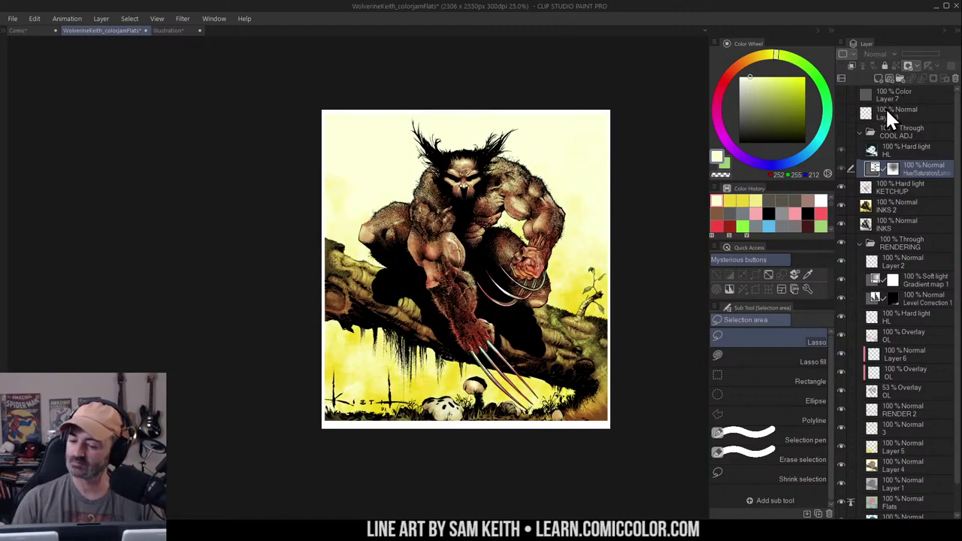
{"action": "right_click", "coordinate": [909, 111]}
{"action": "left_click", "coordinate": [889, 203]}
{"action": "right_click", "coordinate": [903, 94]}
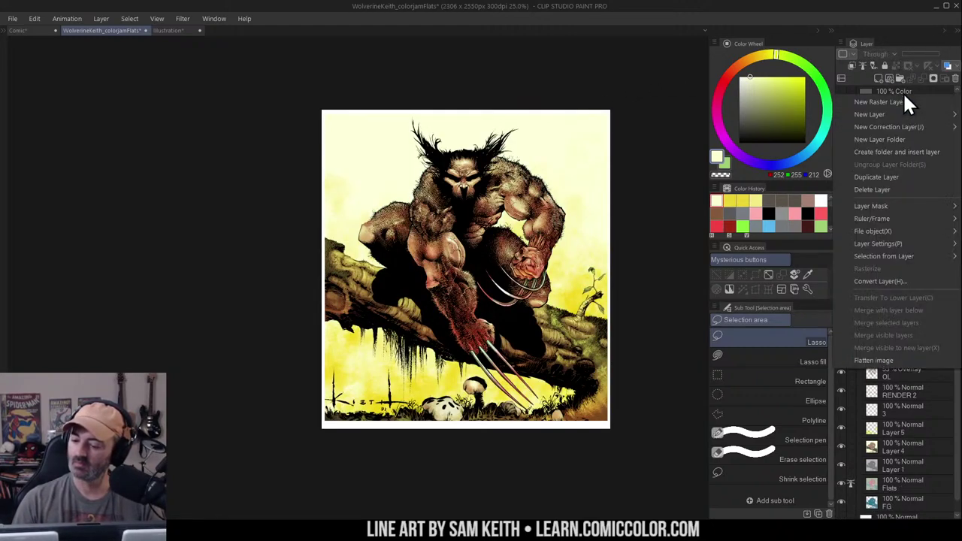
{"action": "left_click", "coordinate": [894, 190]}
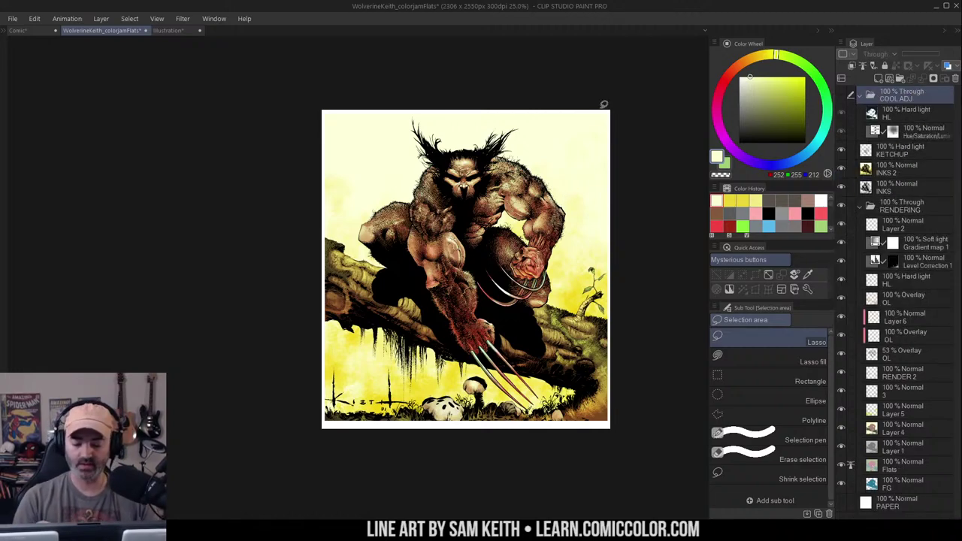
Examine the warm-colored picture without the cool adjustment, from close-up details of the raised fist to thumbnail size and the full view
{"action": "key", "text": "slash"}
{"action": "left_click", "coordinate": [592, 291]}
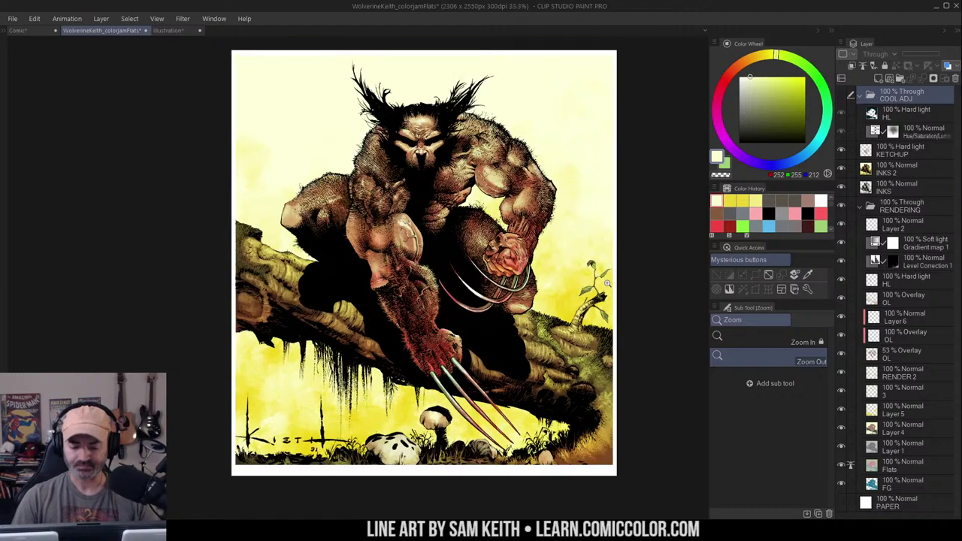
{"action": "left_click_drag", "start_coordinate": [620, 309], "coordinate": [639, 291]}
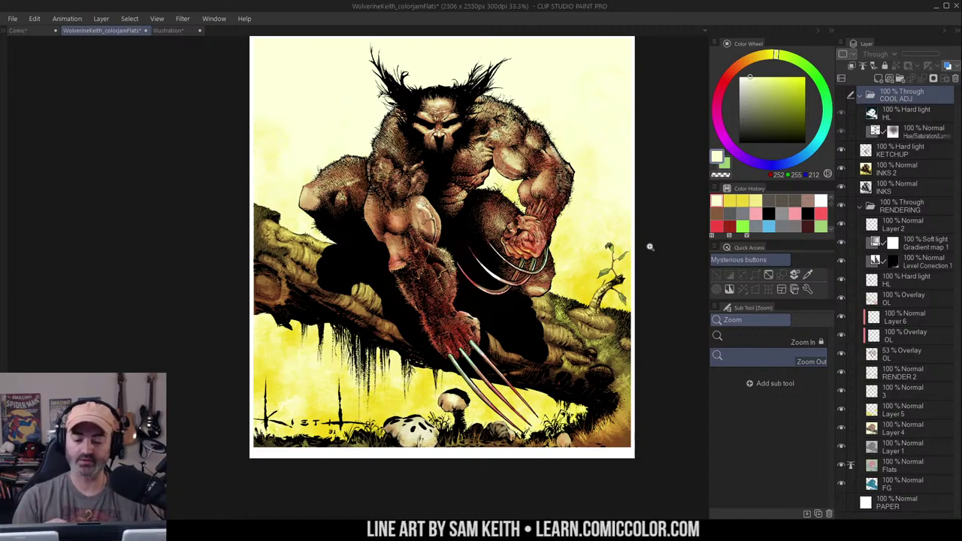
{"action": "scroll", "coordinate": [498, 197], "scroll_direction": "up", "scroll_amount": 4}
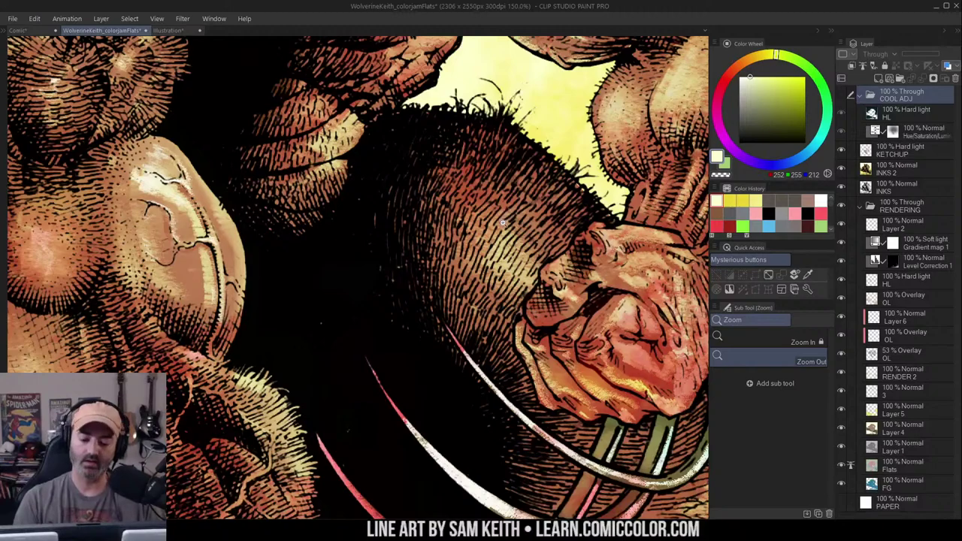
{"action": "scroll", "coordinate": [502, 222], "scroll_direction": "down", "scroll_amount": 3}
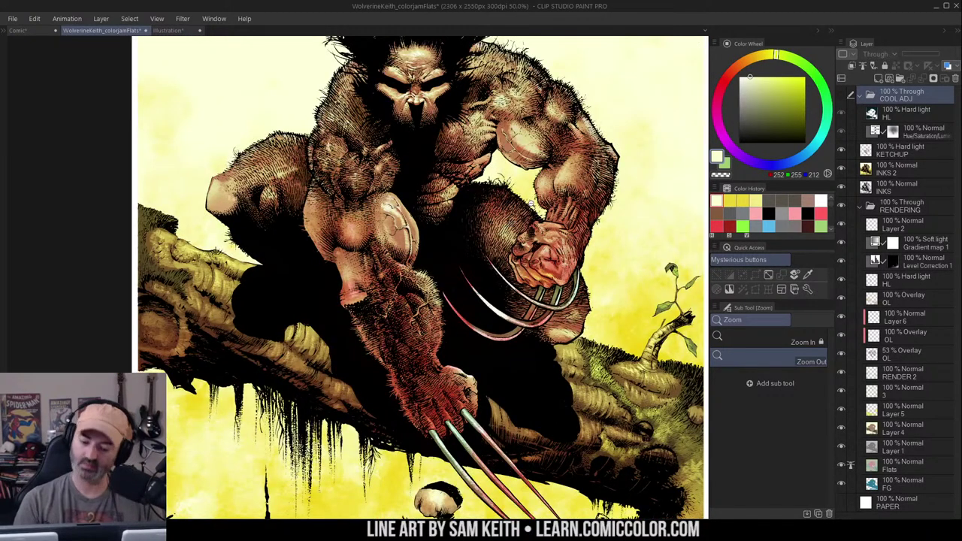
{"action": "left_click_drag", "start_coordinate": [549, 222], "coordinate": [540, 202]}
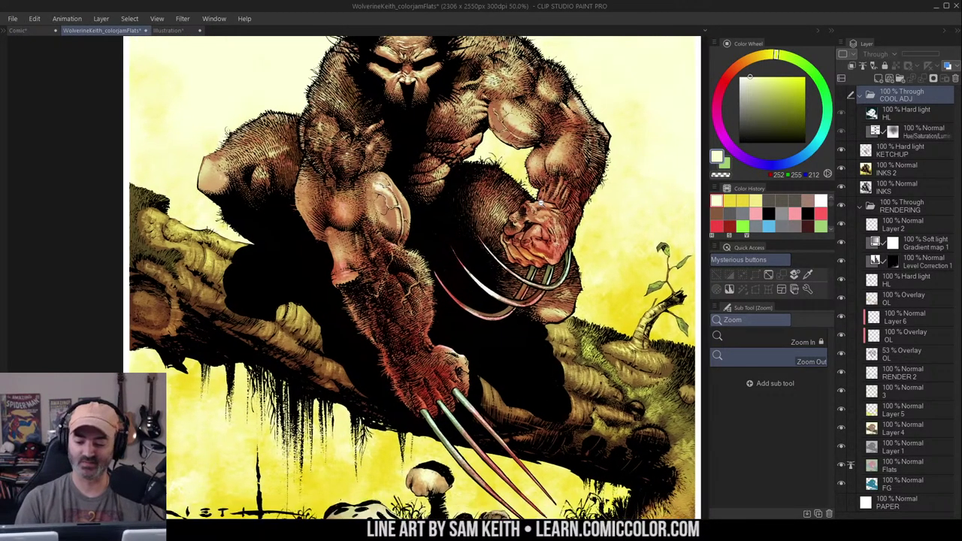
{"action": "scroll", "coordinate": [560, 197], "scroll_direction": "down", "scroll_amount": 8}
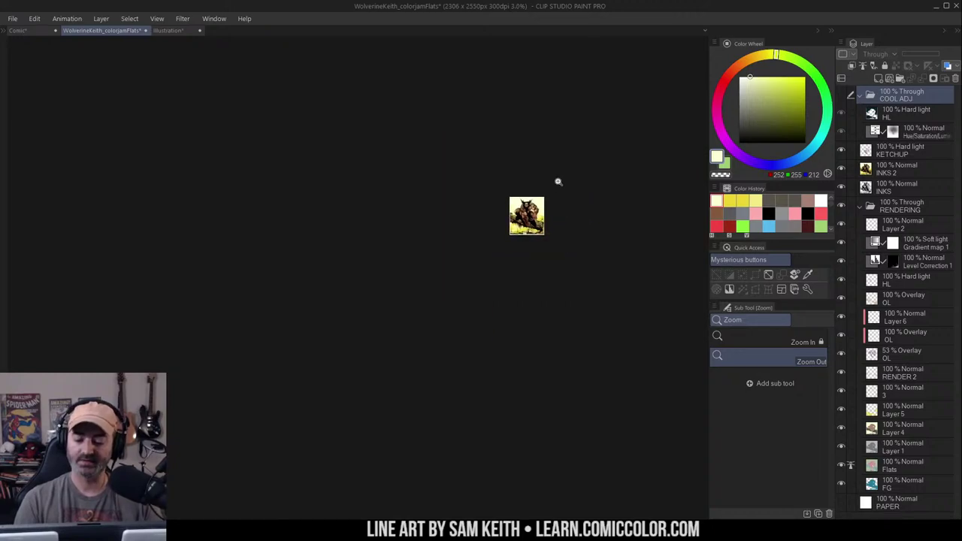
{"action": "key", "text": "b"}
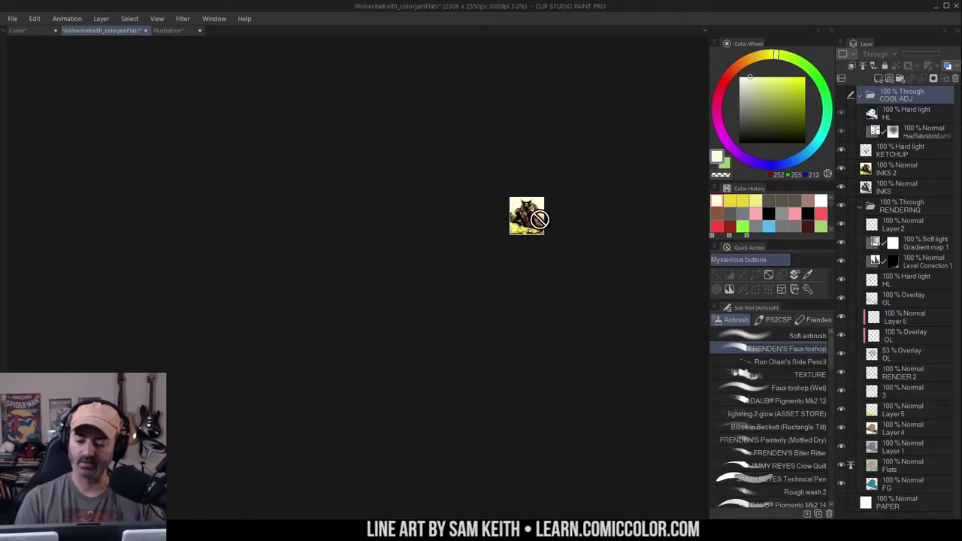
{"action": "key", "text": "ctrl+space"}
{"action": "left_click_drag", "start_coordinate": [538, 218], "coordinate": [550, 217]}
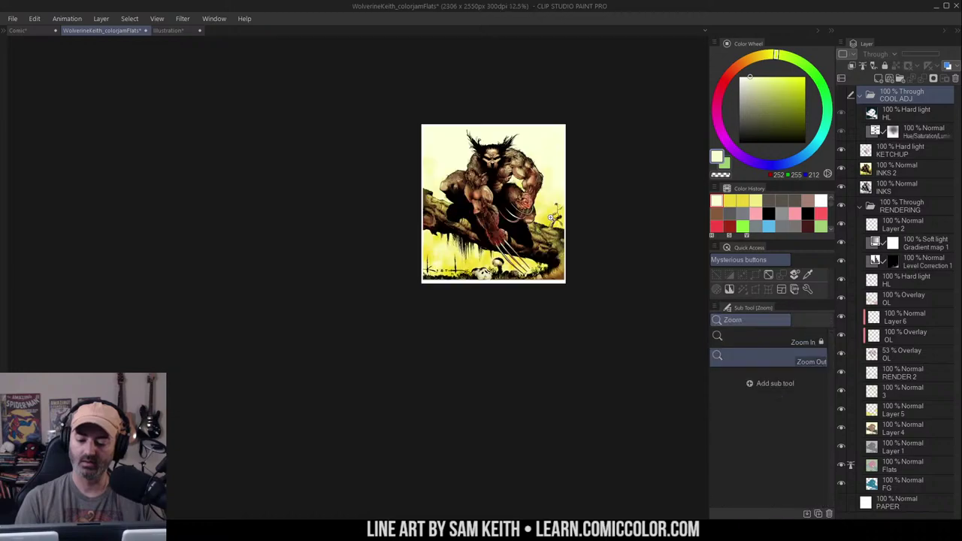
{"action": "scroll", "coordinate": [551, 217], "scroll_direction": "up", "scroll_amount": 2}
{"action": "key", "text": "m"}
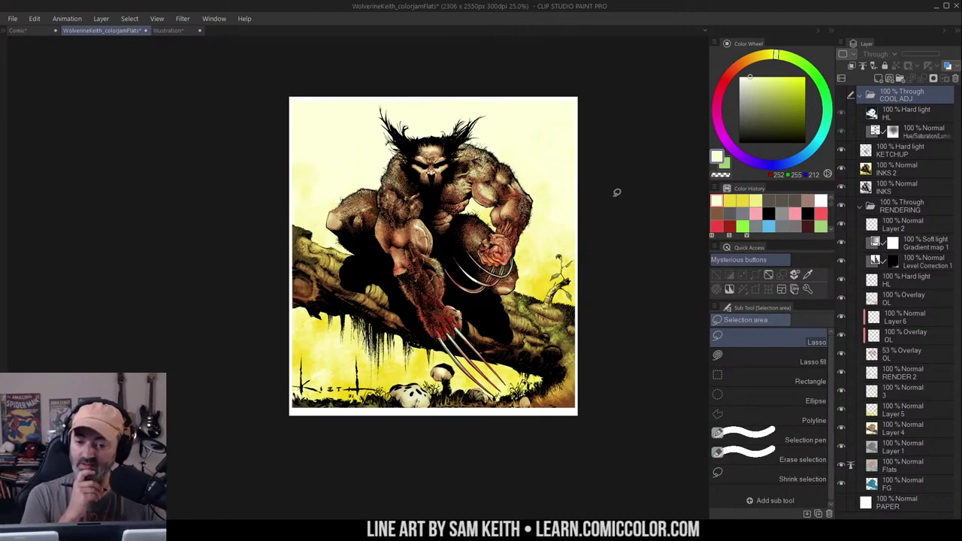
{"action": "left_click_drag", "start_coordinate": [591, 150], "coordinate": [612, 154]}
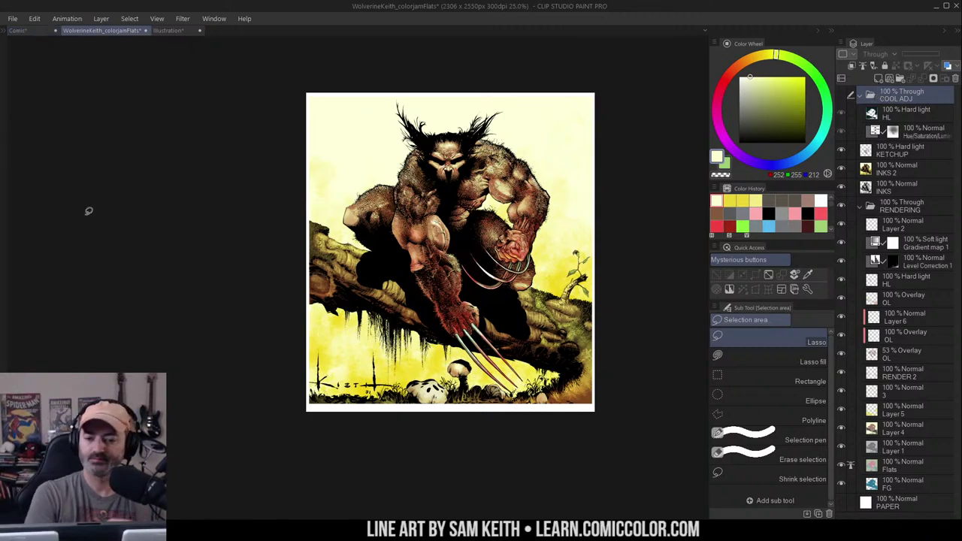
{"action": "left_click_drag", "start_coordinate": [555, 250], "coordinate": [537, 233]}
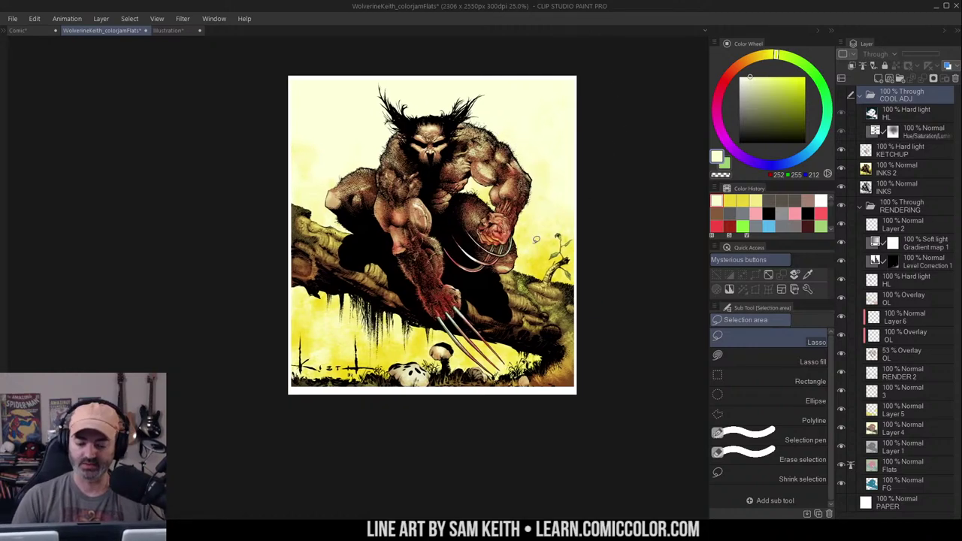
Select the KETCHUP layer and compare the arms and claws with and without it
{"action": "key", "text": "slash"}
{"action": "left_click", "coordinate": [491, 247]}
{"action": "left_click", "coordinate": [894, 150]}
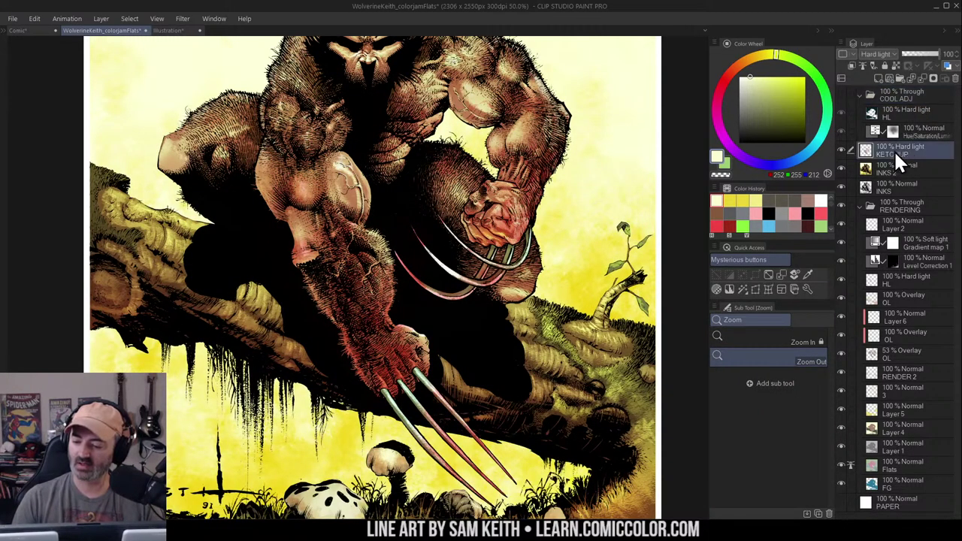
{"action": "left_click", "coordinate": [842, 147]}
{"action": "left_click", "coordinate": [842, 147]}
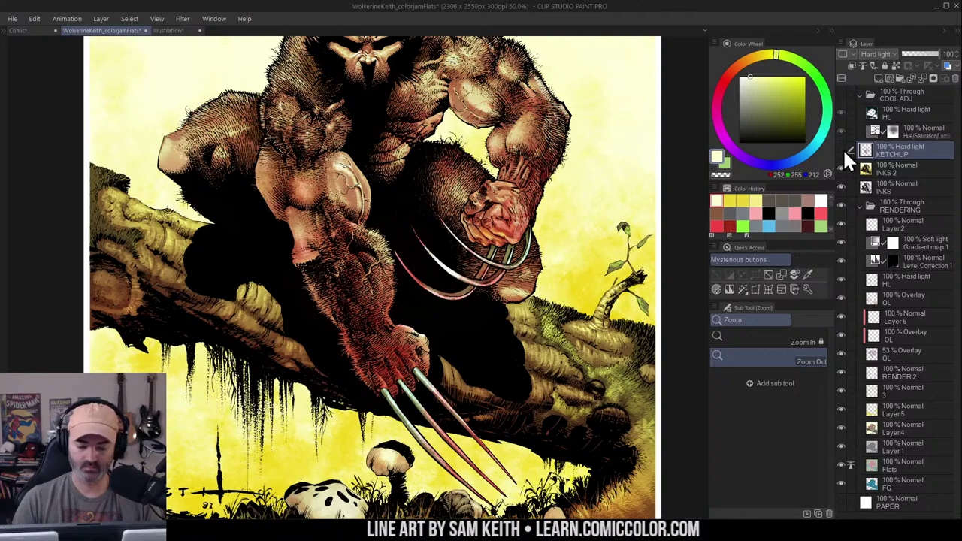
{"action": "left_click", "coordinate": [843, 148]}
{"action": "left_click", "coordinate": [842, 149]}
Isolate the KETCHUP layer, inspect its red texture and claw strokes up close, and restore the other layers
{"action": "left_click", "coordinate": [842, 148], "text": "alt"}
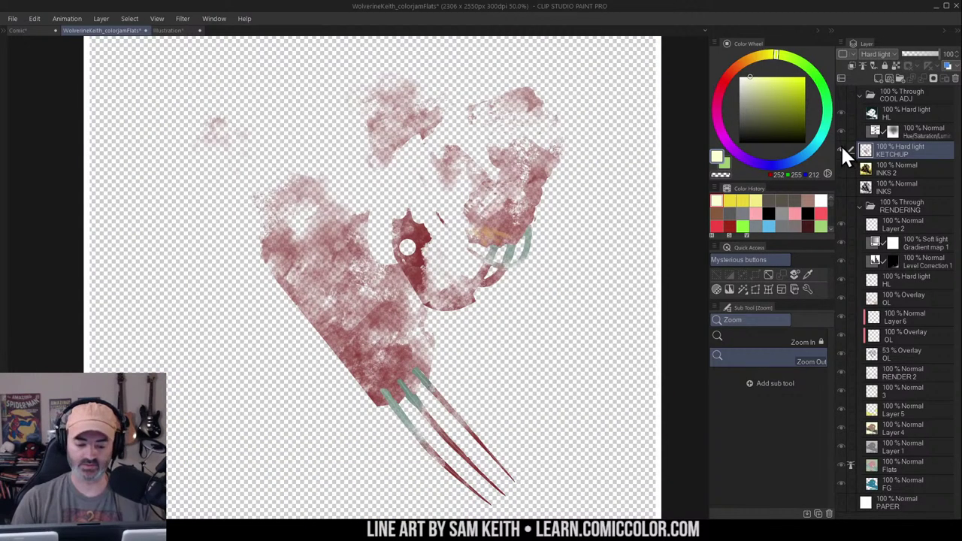
{"action": "left_click", "coordinate": [416, 271]}
{"action": "left_click_drag", "start_coordinate": [416, 271], "coordinate": [512, 266]}
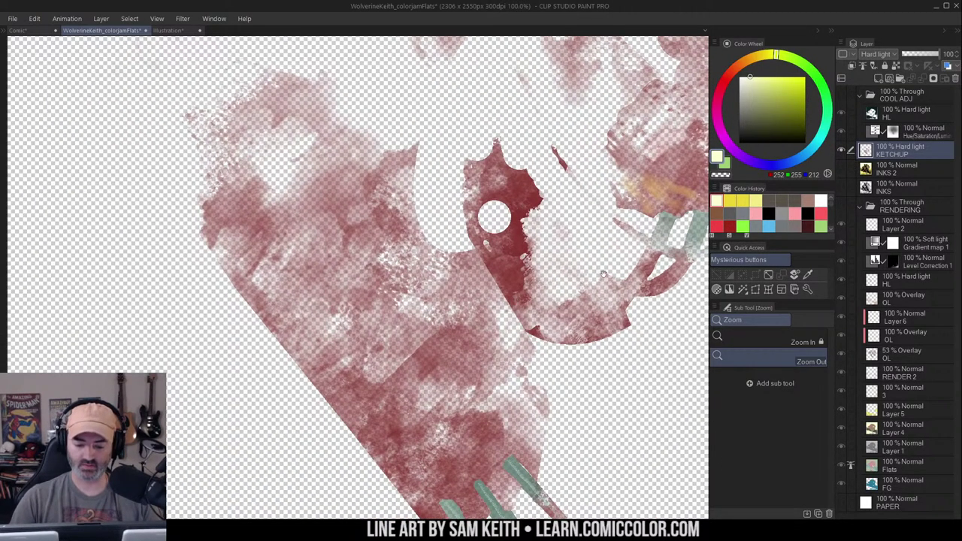
{"action": "left_click_drag", "start_coordinate": [650, 216], "coordinate": [476, 349]}
{"action": "left_click_drag", "start_coordinate": [594, 247], "coordinate": [669, 78]}
{"action": "left_click", "coordinate": [565, 313]}
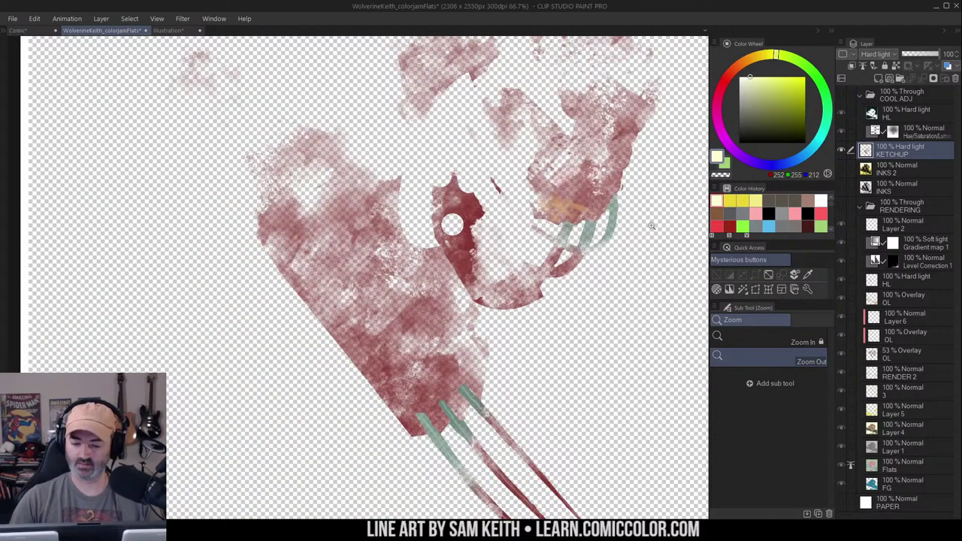
{"action": "left_click", "coordinate": [842, 147], "text": "alt"}
Review the whole picture in full color and examine the figure's head, torso and arms up close
{"action": "scroll", "coordinate": [567, 197], "scroll_direction": "down", "scroll_amount": 2}
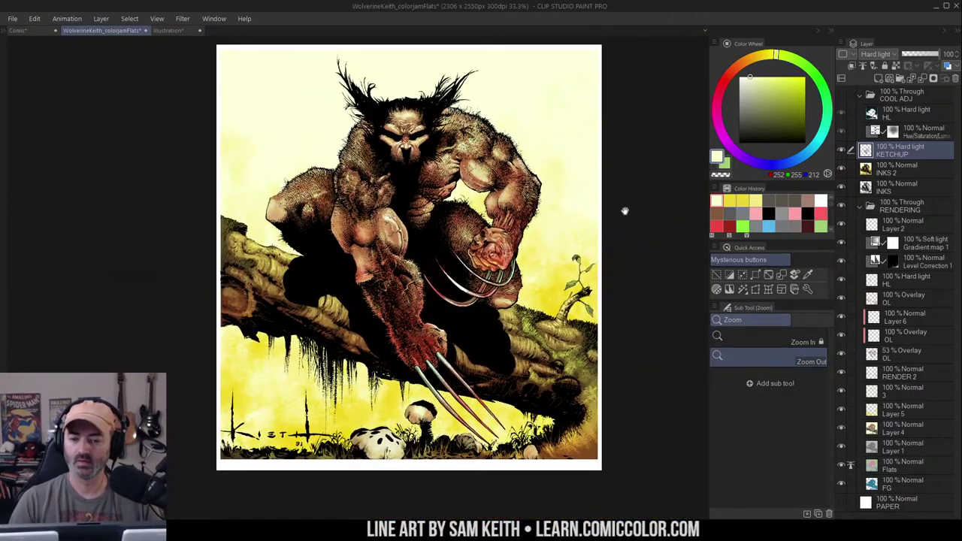
{"action": "left_click_drag", "start_coordinate": [625, 211], "coordinate": [656, 194]}
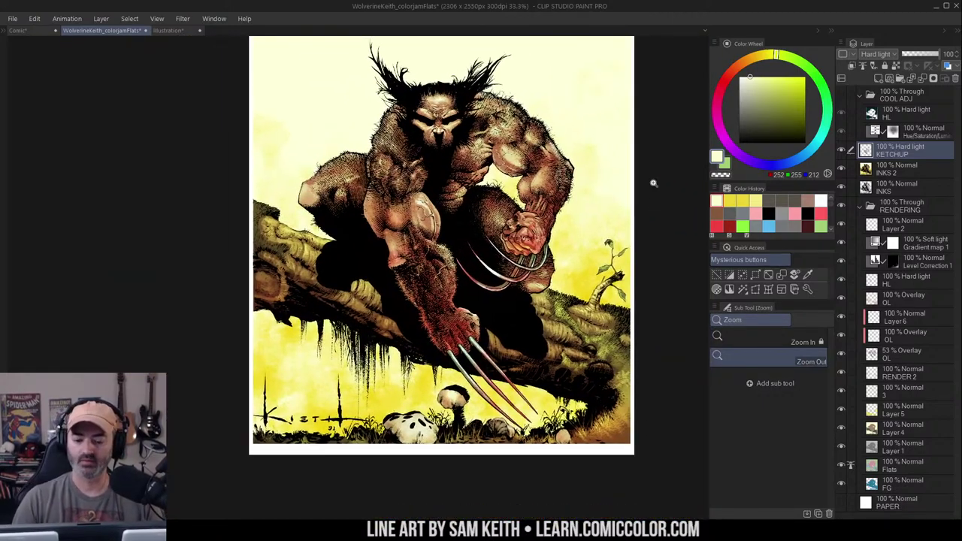
{"action": "left_click", "coordinate": [506, 187]}
{"action": "left_click", "coordinate": [506, 187]}
{"action": "left_click_drag", "start_coordinate": [545, 173], "coordinate": [611, 261]}
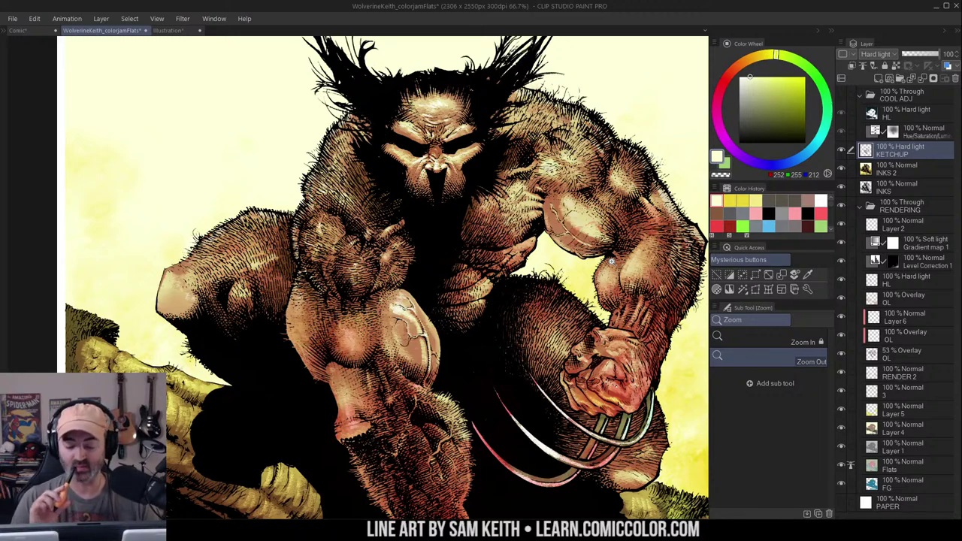
Examine the figure's face, torso, arms and fist up close, and compare them with the full picture
{"action": "scroll", "coordinate": [505, 203], "scroll_direction": "up", "scroll_amount": 2}
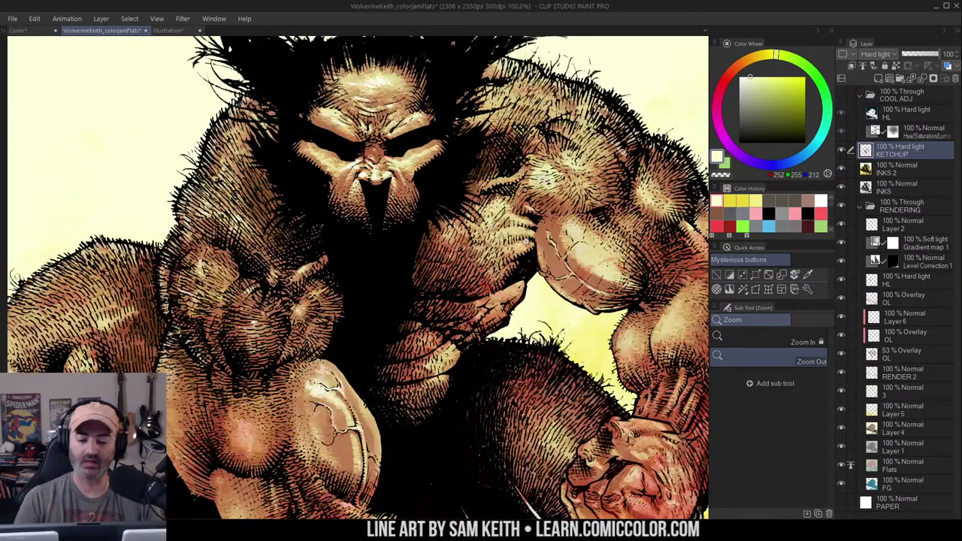
{"action": "left_click_drag", "start_coordinate": [598, 187], "coordinate": [583, 169]}
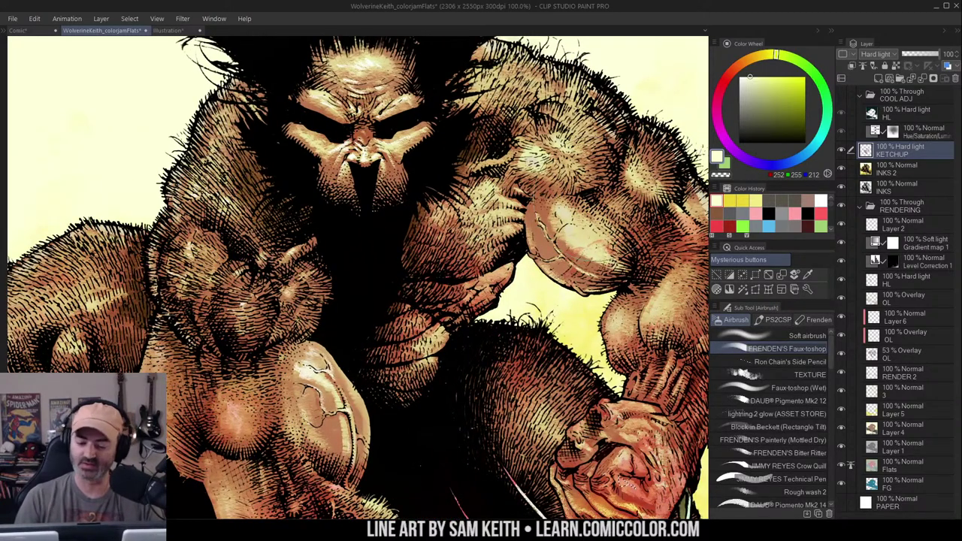
{"action": "left_click", "coordinate": [584, 196], "text": "ctrl+alt"}
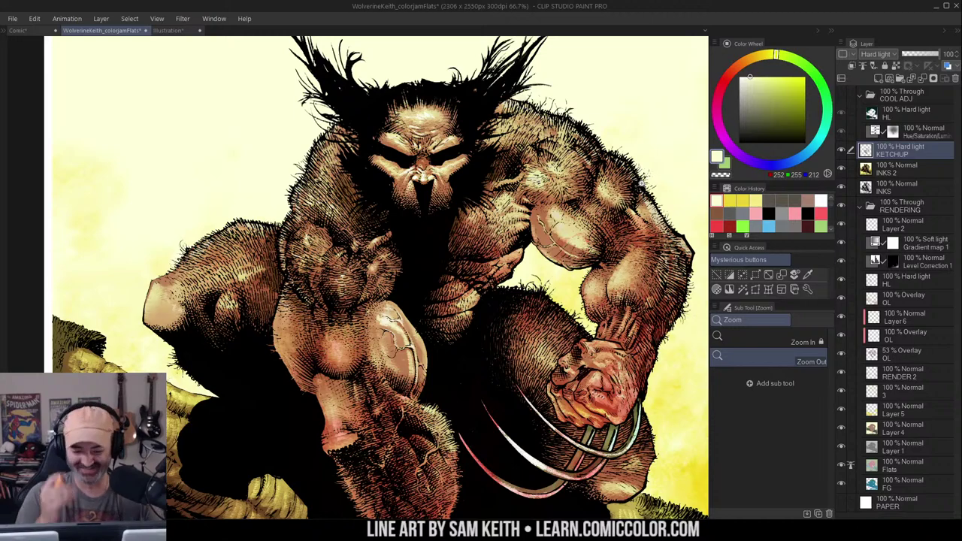
{"action": "left_click", "coordinate": [522, 203]}
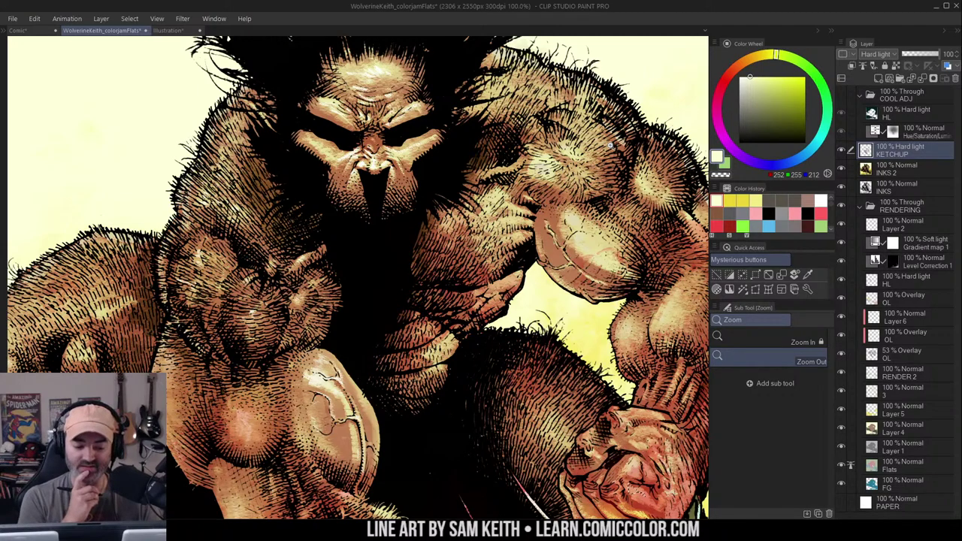
{"action": "left_click_drag", "start_coordinate": [576, 302], "coordinate": [659, 124]}
{"action": "left_click", "coordinate": [598, 202]}
{"action": "left_click", "coordinate": [598, 201]}
{"action": "left_click_drag", "start_coordinate": [598, 201], "coordinate": [530, 277]}
{"action": "left_click", "coordinate": [593, 203]}
{"action": "left_click_drag", "start_coordinate": [605, 222], "coordinate": [608, 177]}
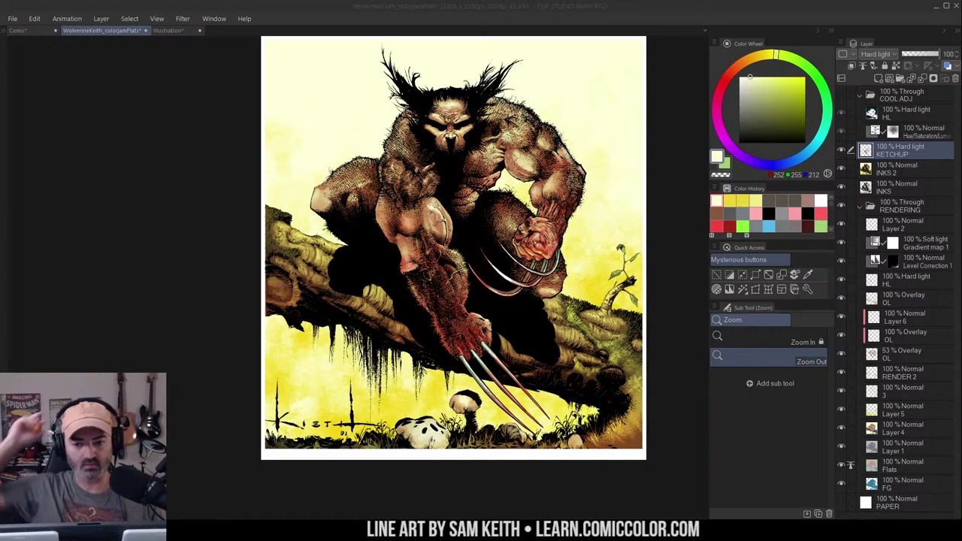
{"action": "left_click", "coordinate": [515, 131]}
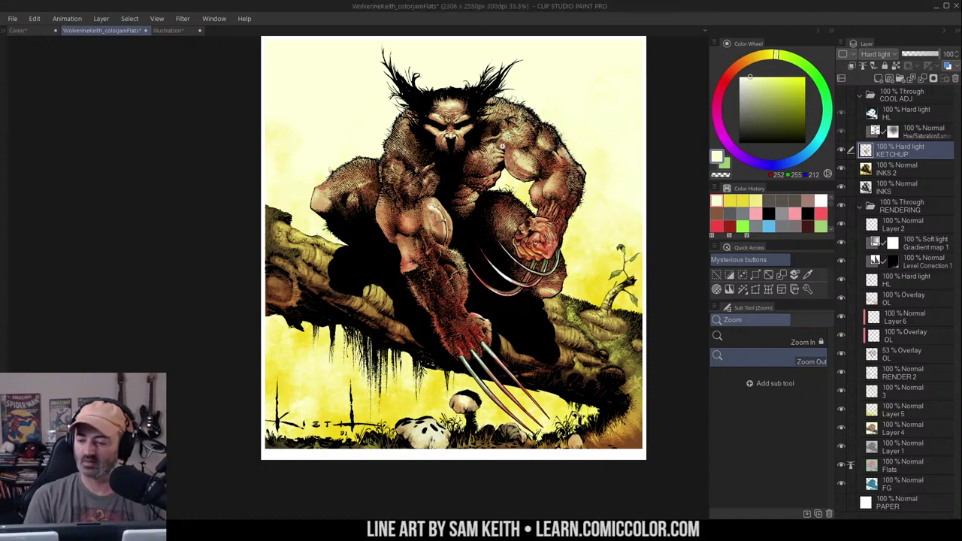
Close the Illustration and Comic documents, keeping only the WolverineKeith_colorjamFlats picture open
{"action": "left_click", "coordinate": [172, 31]}
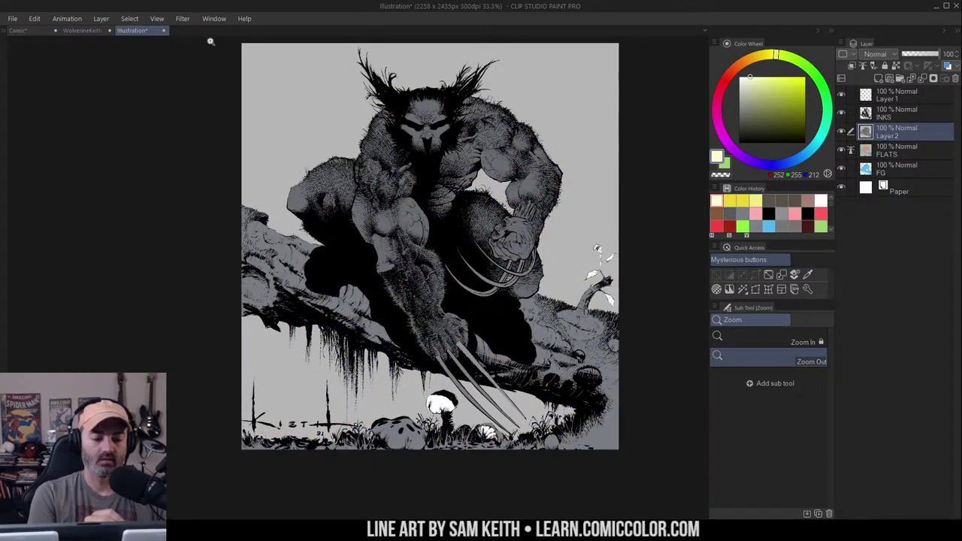
{"action": "left_click", "coordinate": [163, 30]}
{"action": "left_click", "coordinate": [500, 198]}
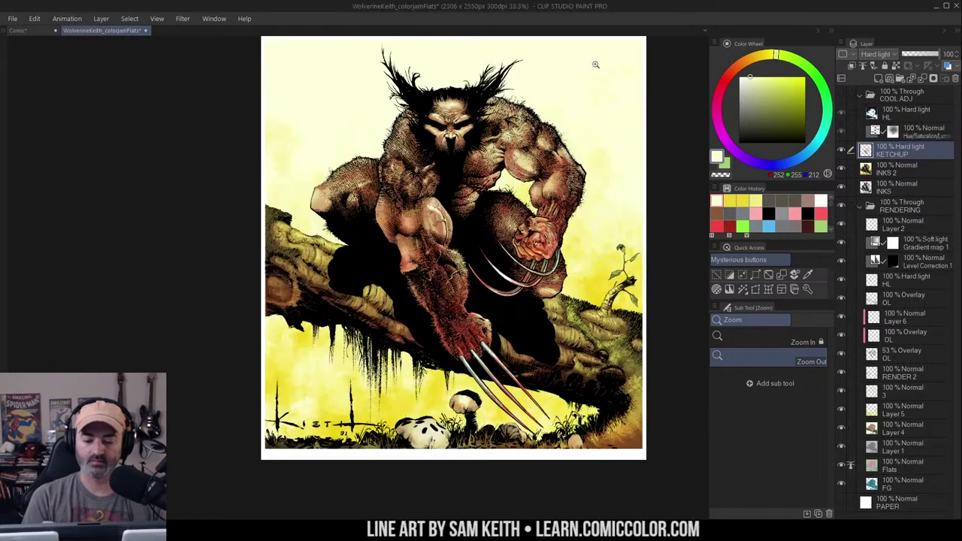
{"action": "left_click", "coordinate": [31, 30]}
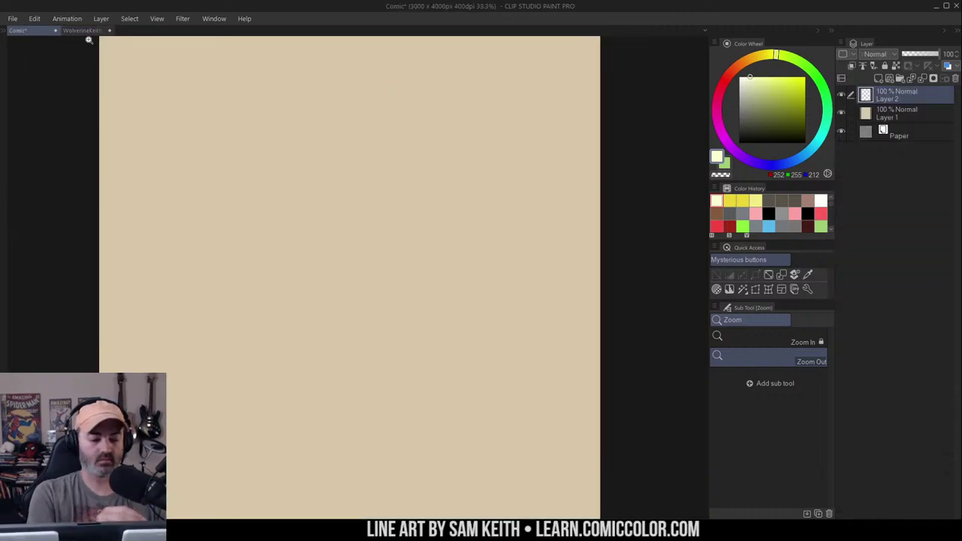
{"action": "left_click", "coordinate": [55, 30]}
{"action": "left_click", "coordinate": [494, 199]}
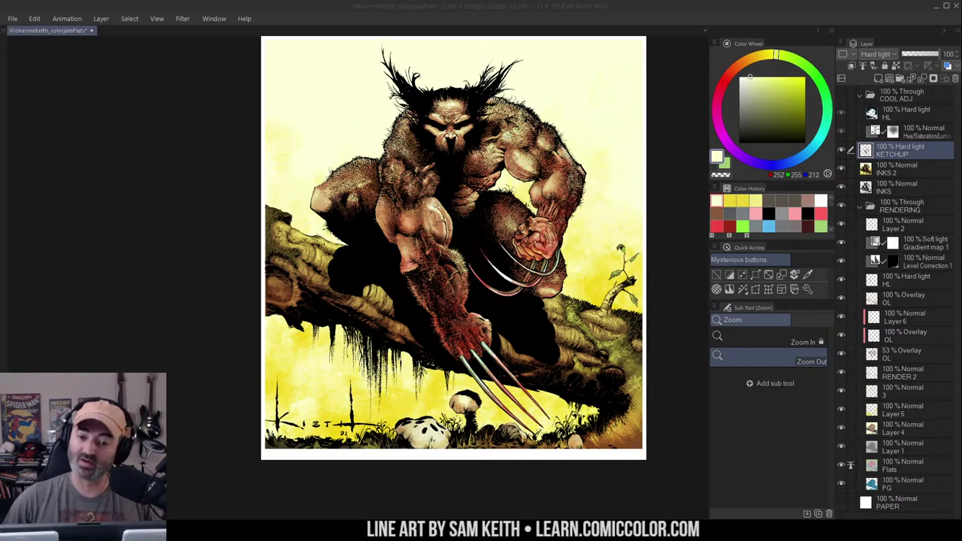
Clear the current selection, review the whole picture and its lower half, and switch to the Lasso selection tool
{"action": "left_click", "coordinate": [530, 189]}
{"action": "left_click_drag", "start_coordinate": [531, 189], "coordinate": [476, 198]}
{"action": "left_click", "coordinate": [496, 173]}
{"action": "left_click_drag", "start_coordinate": [528, 161], "coordinate": [473, 174]}
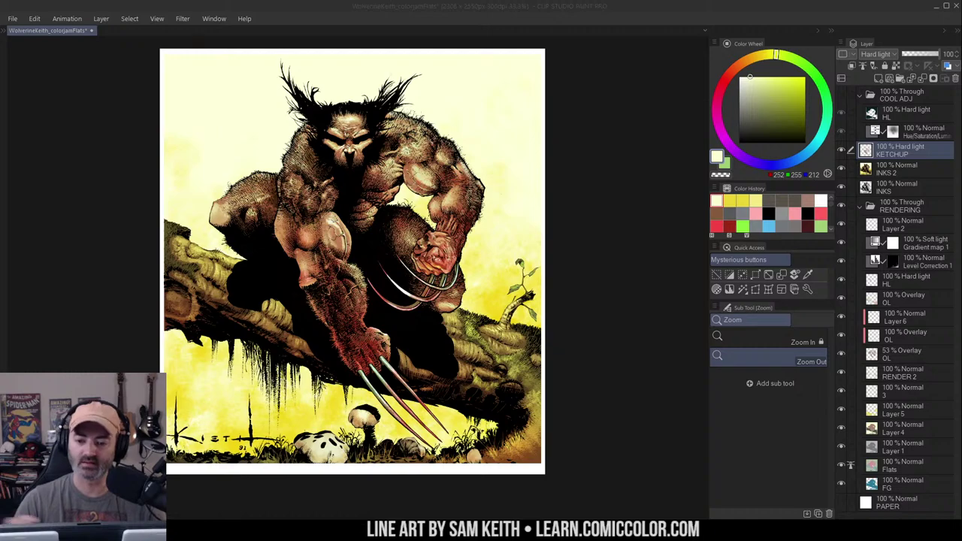
{"action": "left_click", "coordinate": [602, 240]}
{"action": "left_click_drag", "start_coordinate": [593, 264], "coordinate": [704, 247]}
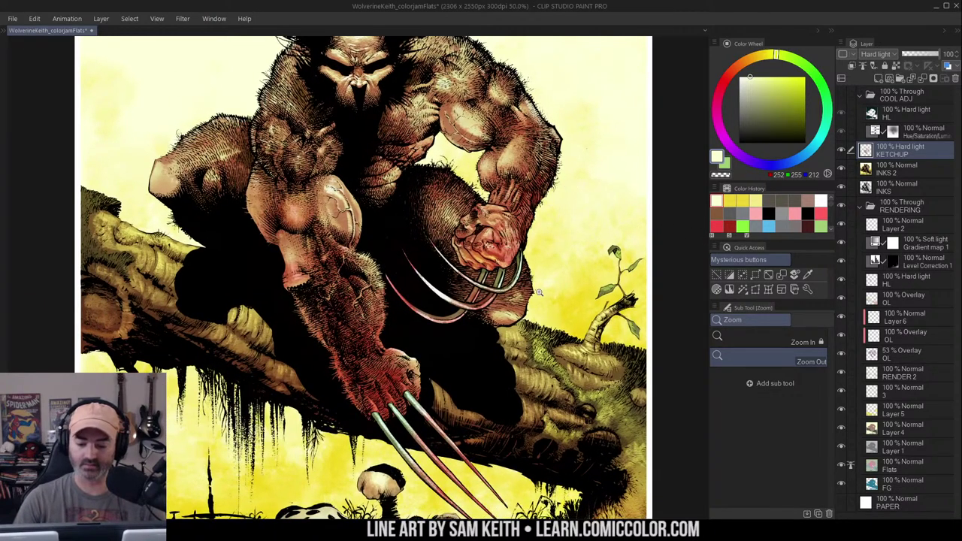
{"action": "key", "text": "ctrl+d"}
{"action": "key", "text": "alt+space"}
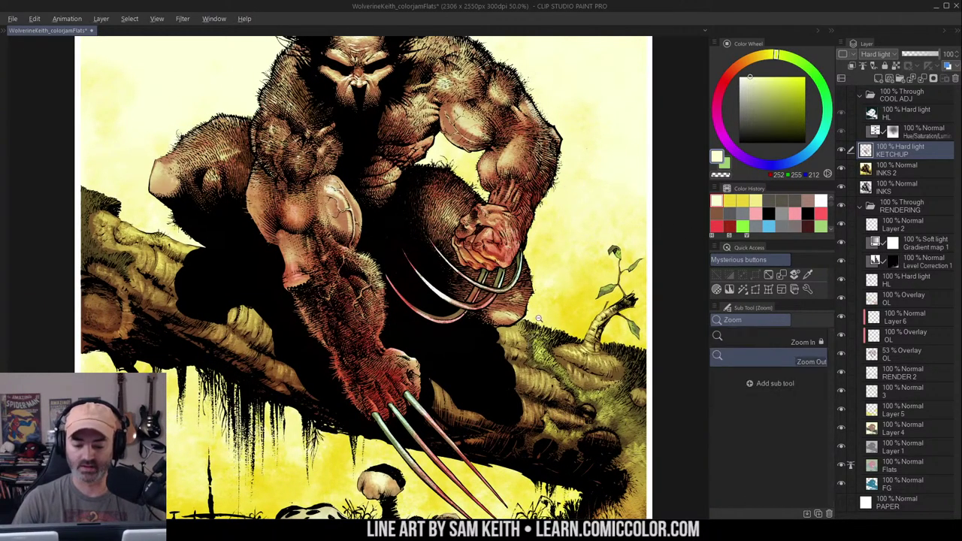
{"action": "scroll", "coordinate": [538, 320], "scroll_direction": "down", "scroll_amount": 3}
{"action": "left_click_drag", "start_coordinate": [601, 245], "coordinate": [571, 246]}
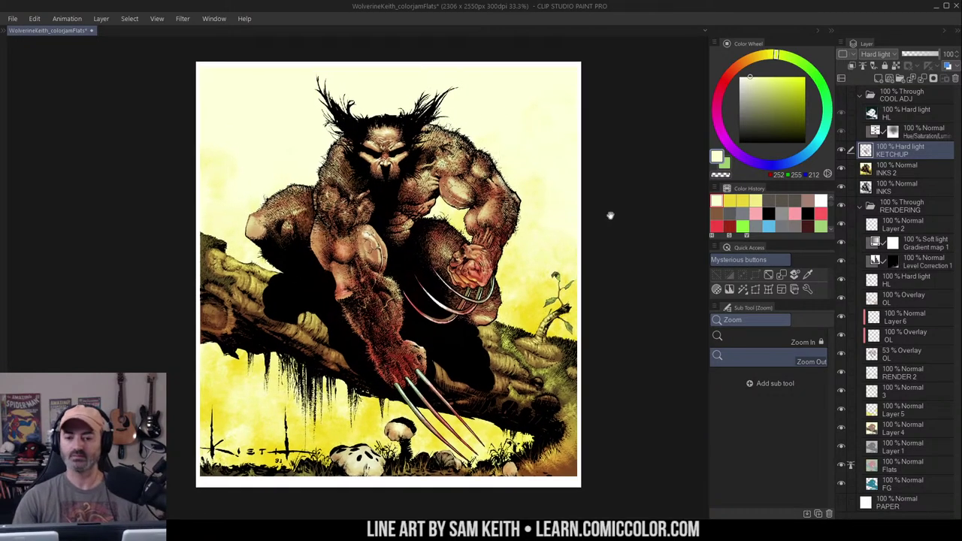
{"action": "left_click_drag", "start_coordinate": [610, 216], "coordinate": [621, 199]}
{"action": "key", "text": "m"}
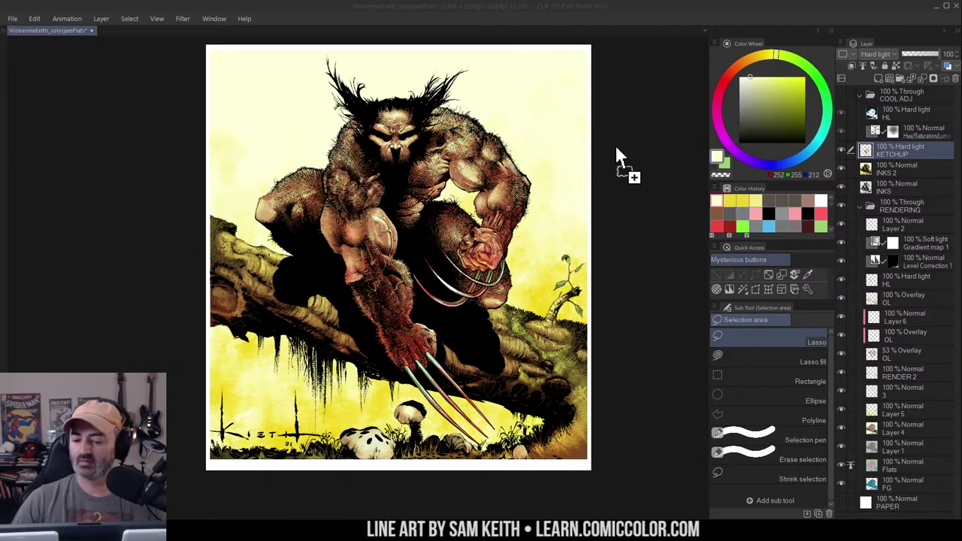
Close both layered HEART_EYES cover files and import the flattened KMRv2 copy TIFF, accepting the CMYK-to-RGB conversion
{"action": "key", "text": "ctrl+s"}
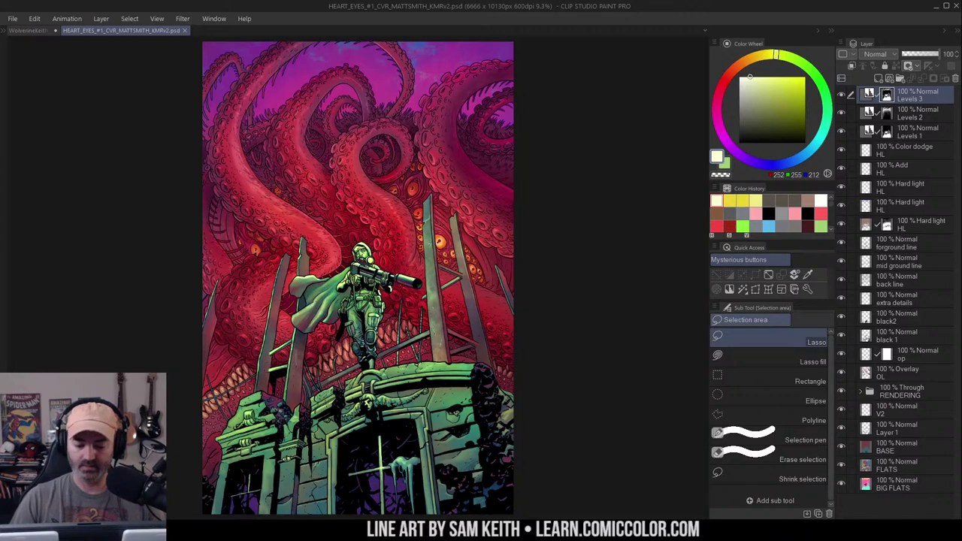
{"action": "left_click", "coordinate": [185, 30]}
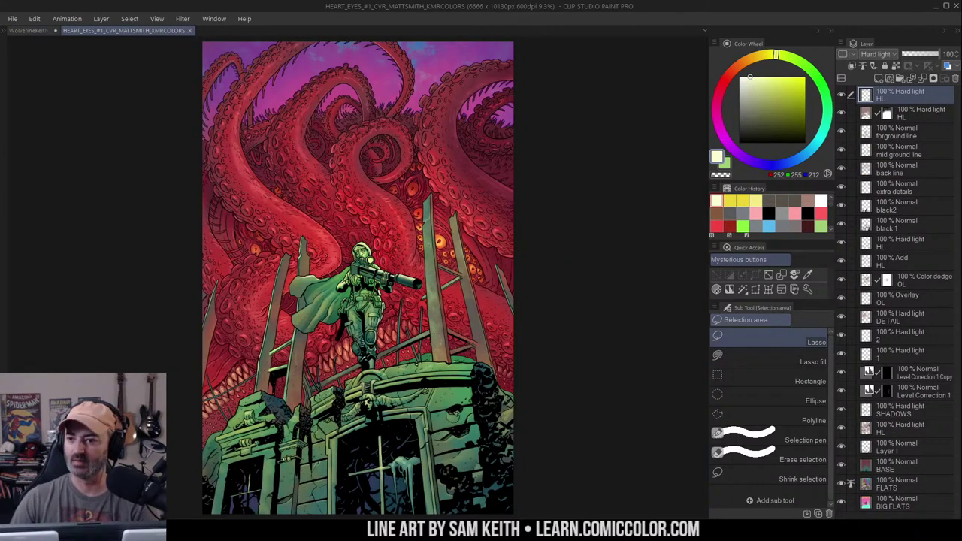
{"action": "left_click", "coordinate": [190, 31]}
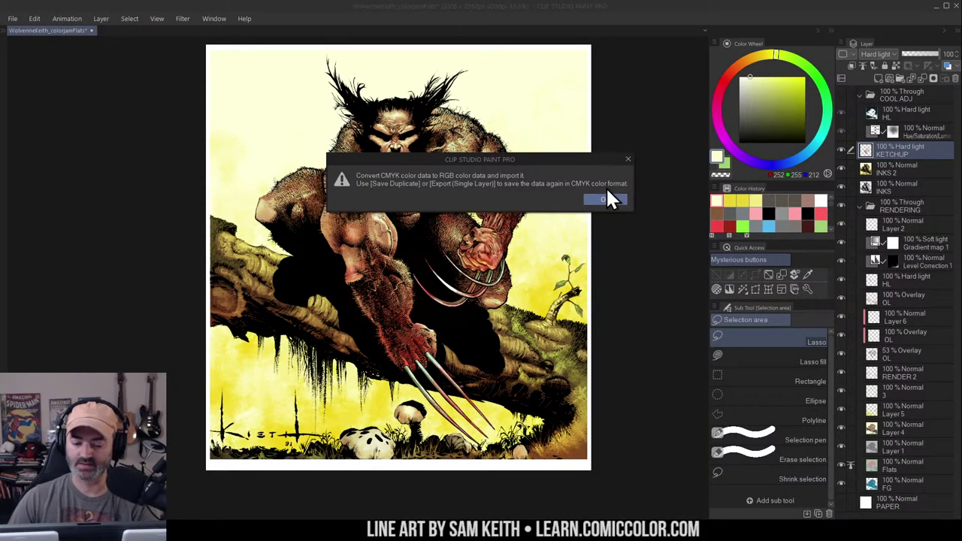
{"action": "left_click", "coordinate": [606, 187]}
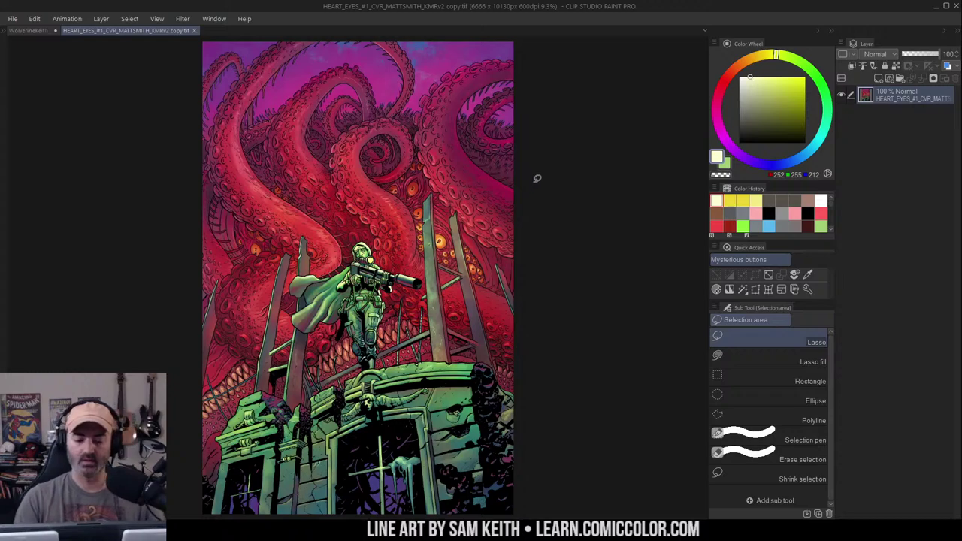
Create a blank 3000 x 4000 px, 400 dpi Comic document and dock it side by side with the open artwork
{"action": "left_click", "coordinate": [15, 19]}
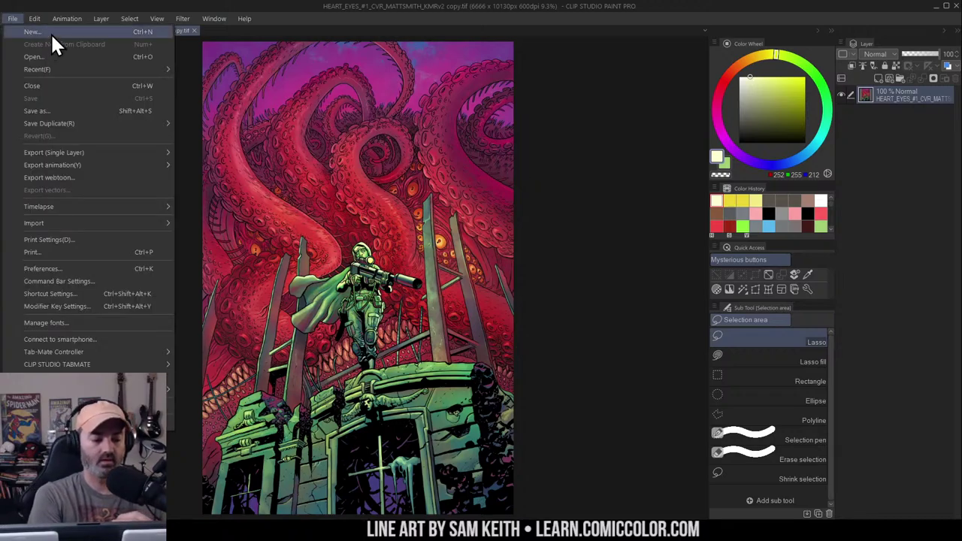
{"action": "left_click", "coordinate": [33, 32]}
{"action": "left_click", "coordinate": [555, 90]}
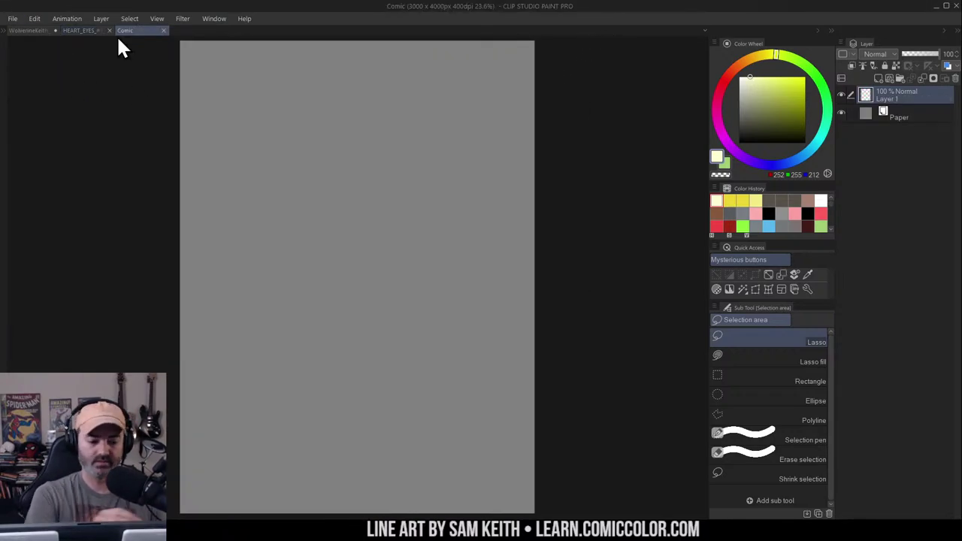
{"action": "left_click_drag", "start_coordinate": [94, 31], "coordinate": [706, 99]}
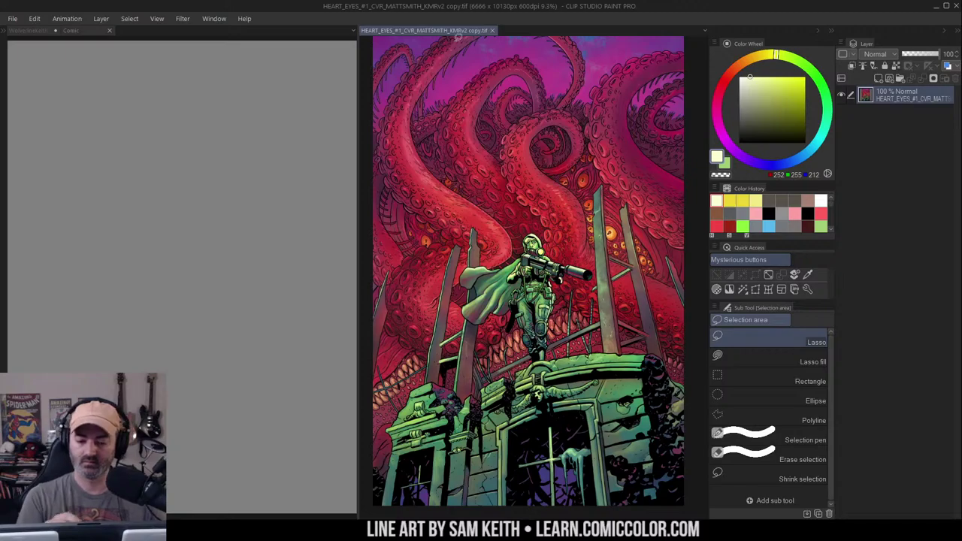
{"action": "left_click_drag", "start_coordinate": [449, 32], "coordinate": [85, 33]}
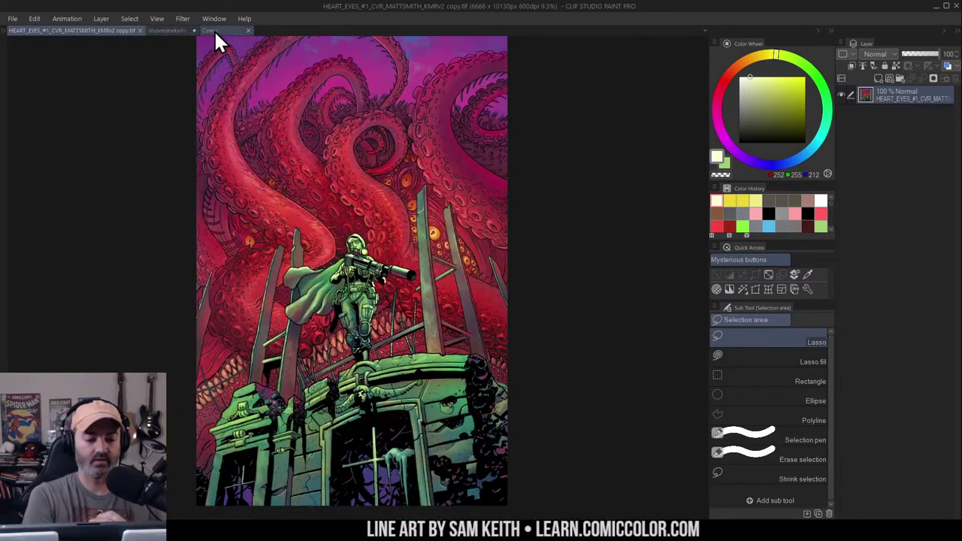
{"action": "left_click_drag", "start_coordinate": [214, 31], "coordinate": [707, 101]}
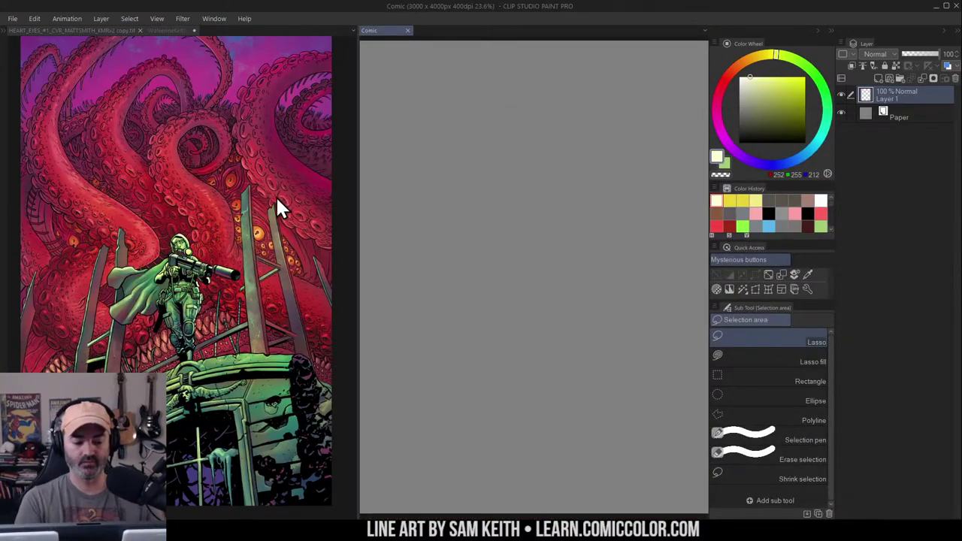
Show the WolverineKeith_colorjamFlats picture beside the blank canvas, fully visible at 25% zoom
{"action": "left_click", "coordinate": [157, 30]}
{"action": "key", "text": "ctrl+space"}
{"action": "left_click_drag", "start_coordinate": [272, 192], "coordinate": [233, 191]}
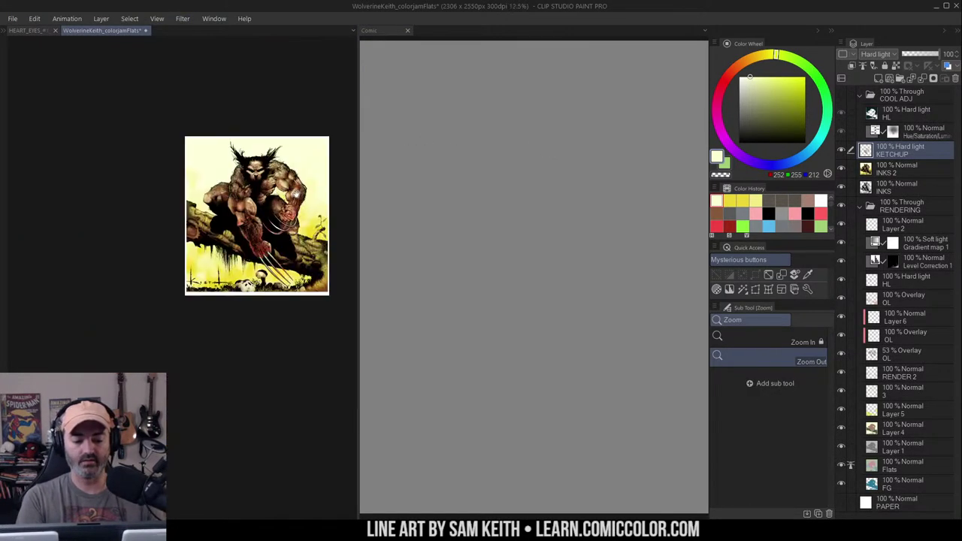
{"action": "left_click_drag", "start_coordinate": [318, 150], "coordinate": [279, 174]}
{"action": "scroll", "coordinate": [273, 221], "scroll_direction": "down", "scroll_amount": 3}
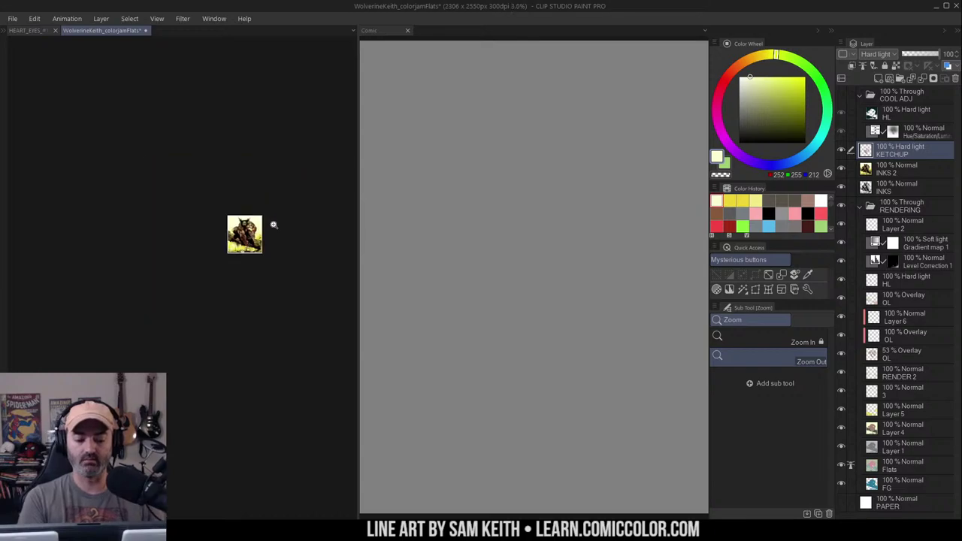
{"action": "scroll", "coordinate": [267, 226], "scroll_direction": "up", "scroll_amount": 3}
{"action": "scroll", "coordinate": [266, 229], "scroll_direction": "up", "scroll_amount": 2}
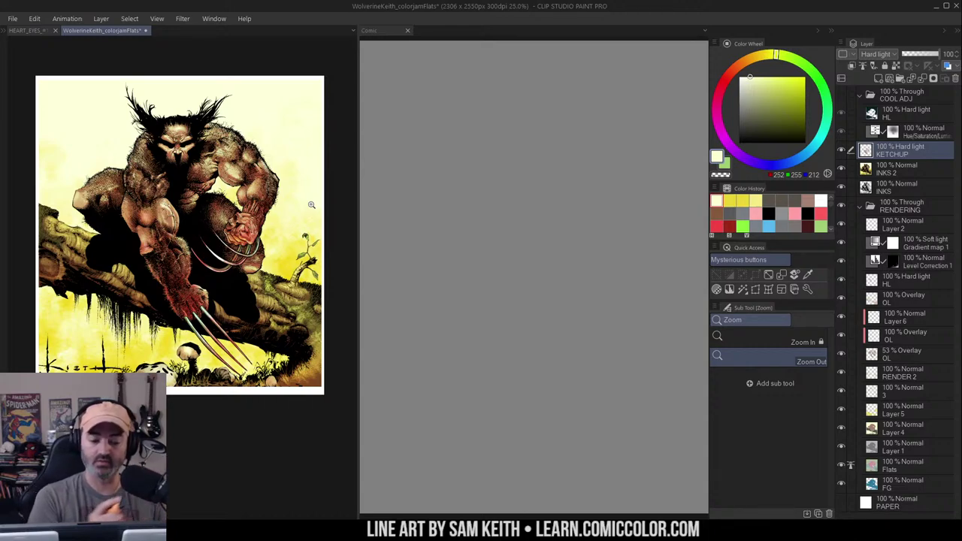
Sample the pale yellow background and the skin tones across the figure's shoulder and upper arm to compare their hues
{"action": "right_click", "coordinate": [258, 99]}
{"action": "right_click", "coordinate": [236, 123]}
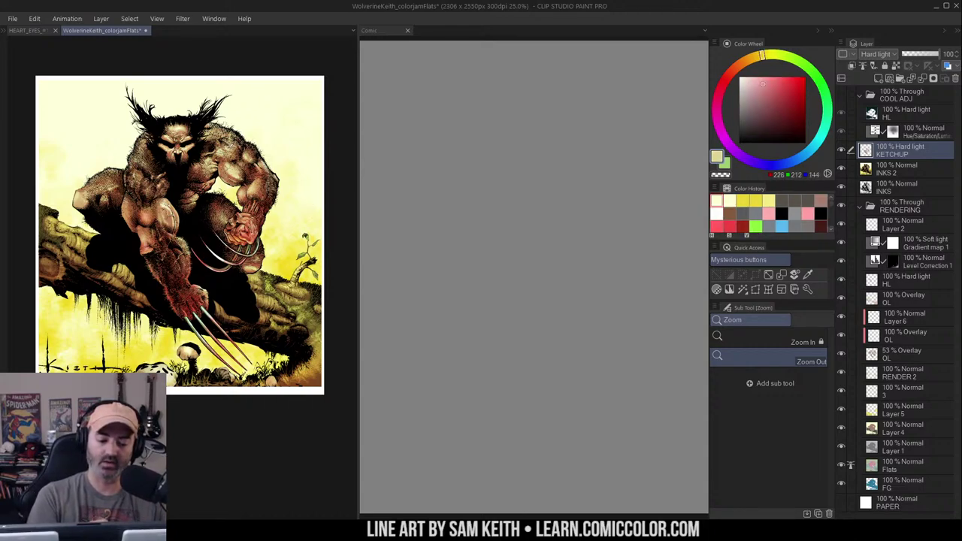
{"action": "right_click", "coordinate": [232, 147]}
{"action": "right_click", "coordinate": [231, 157]}
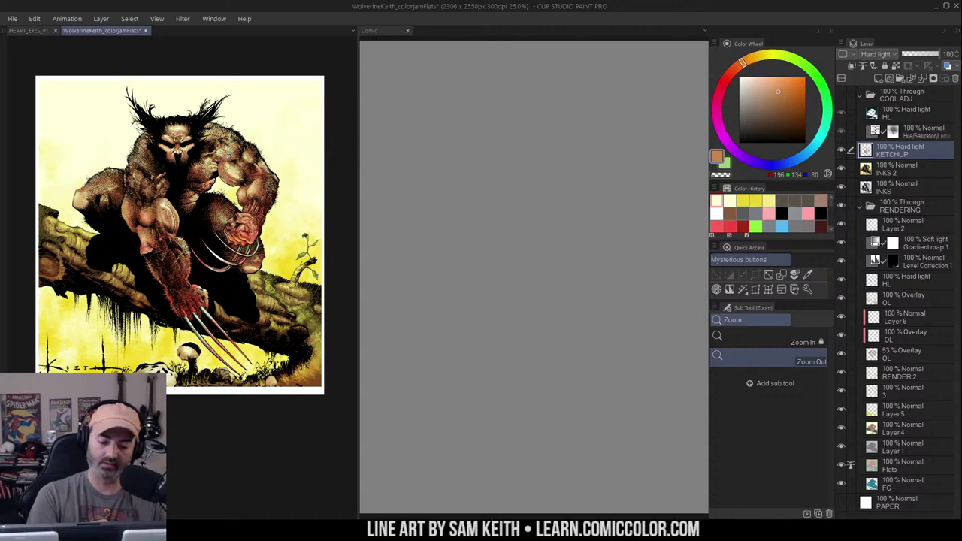
{"action": "right_click", "coordinate": [227, 160]}
{"action": "right_click", "coordinate": [227, 165]}
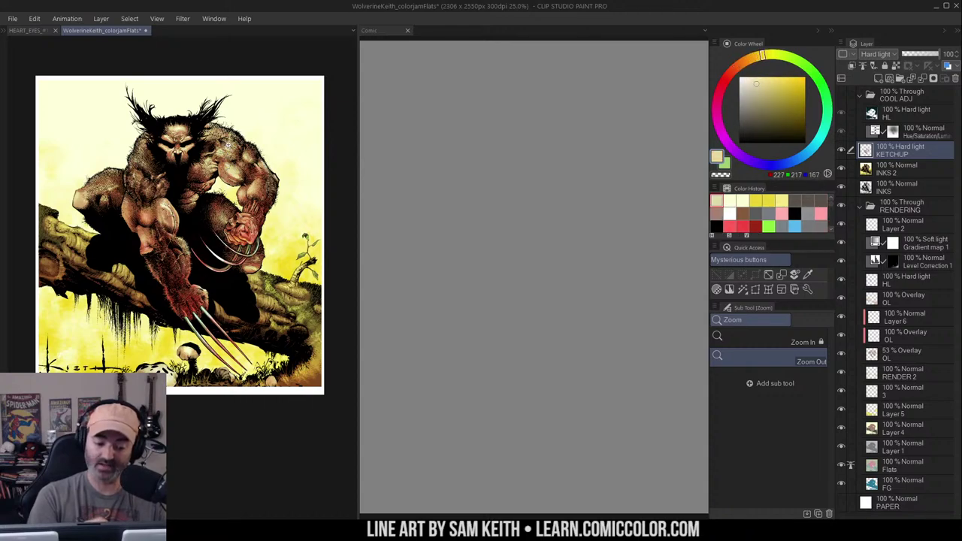
Sample several colors from the log and the mossy grass on it to compare their hues
{"action": "left_click", "coordinate": [267, 302], "text": "alt"}
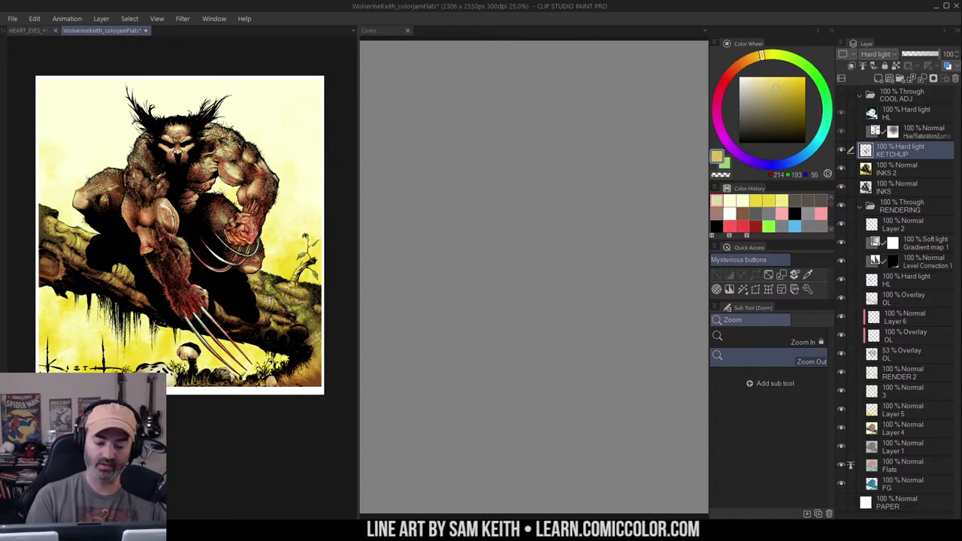
{"action": "right_click", "coordinate": [270, 300]}
{"action": "right_click", "coordinate": [305, 307]}
{"action": "right_click", "coordinate": [307, 314]}
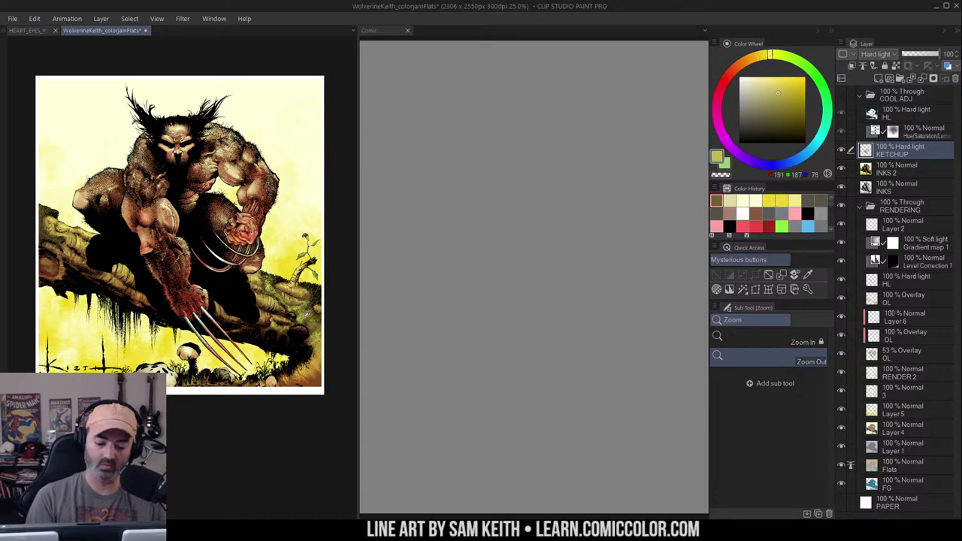
{"action": "right_click", "coordinate": [305, 312]}
Sample the leaf's green and the moss's yellow-green up close with the FRENDEN'S Faux-toshop airbrush active
{"action": "scroll", "coordinate": [305, 312], "scroll_direction": "up", "scroll_amount": 4}
{"action": "key", "text": "b"}
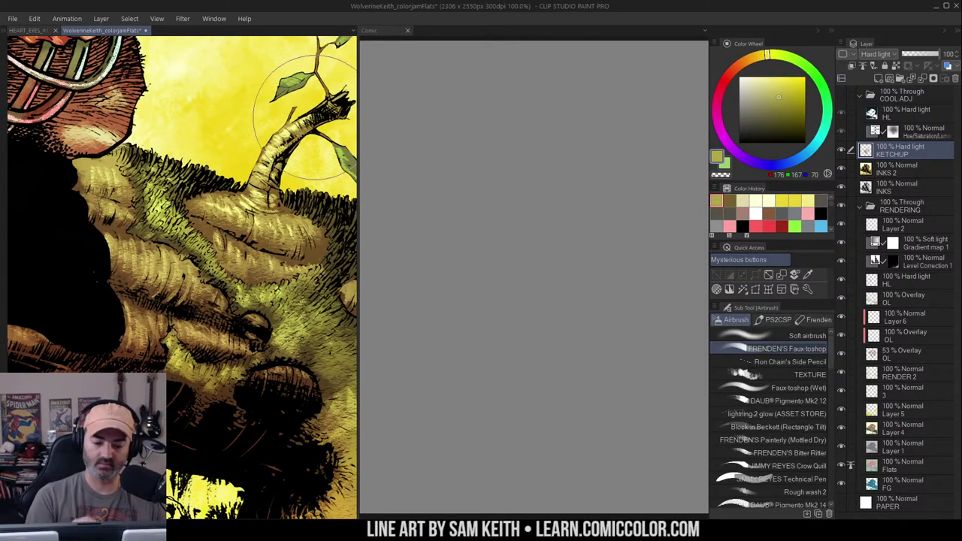
{"action": "right_click", "coordinate": [295, 83]}
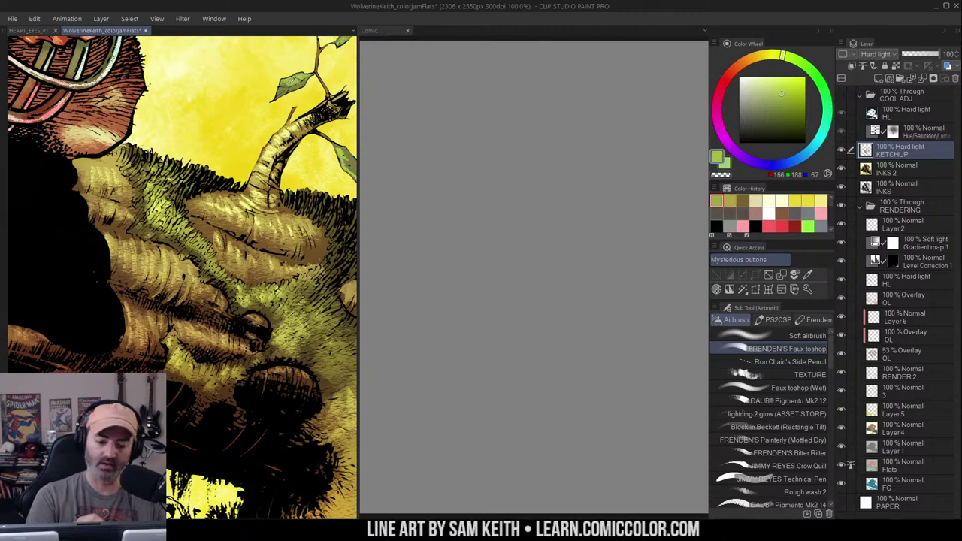
{"action": "right_click", "coordinate": [273, 292]}
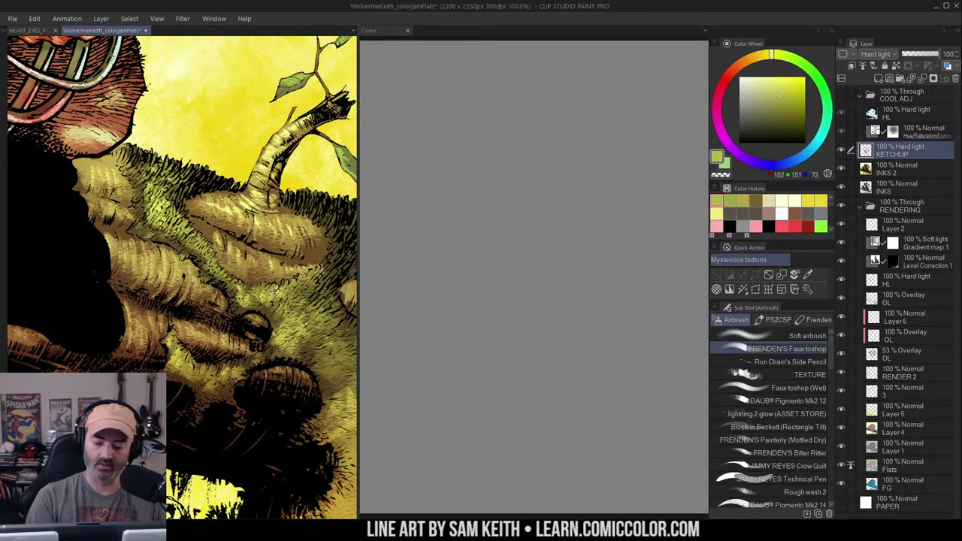
Show the whole Wolverine picture at 25% zoom and shift the sampled olive color's hue to orange, RGB 168, 116, 61
{"action": "scroll", "coordinate": [295, 273], "scroll_direction": "down", "scroll_amount": 5}
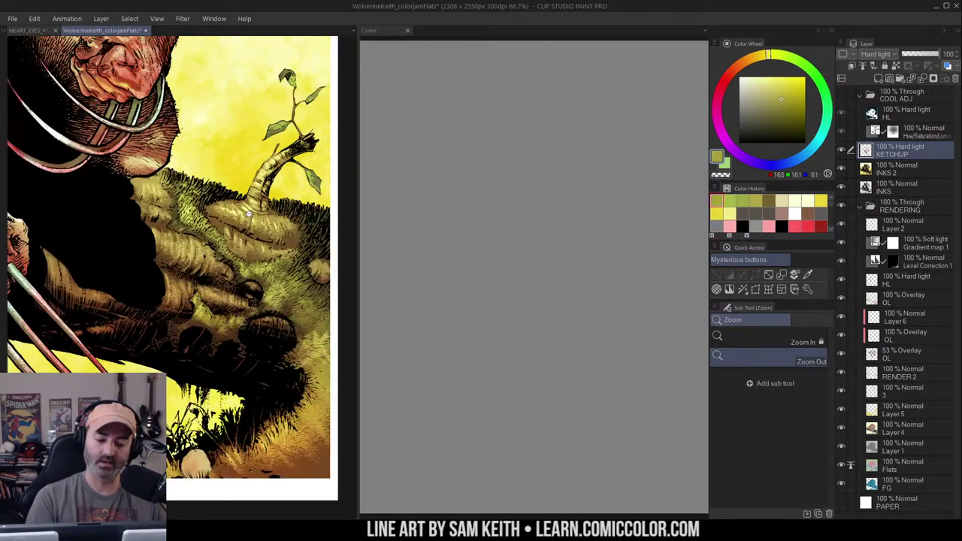
{"action": "mouse_move", "coordinate": [257, 210]}
{"action": "left_mouse_down"}
{"action": "mouse_move", "coordinate": [294, 199]}
{"action": "mouse_move", "coordinate": [250, 220]}
{"action": "left_mouse_up"}
{"action": "scroll", "coordinate": [294, 202], "scroll_direction": "down", "scroll_amount": 1}
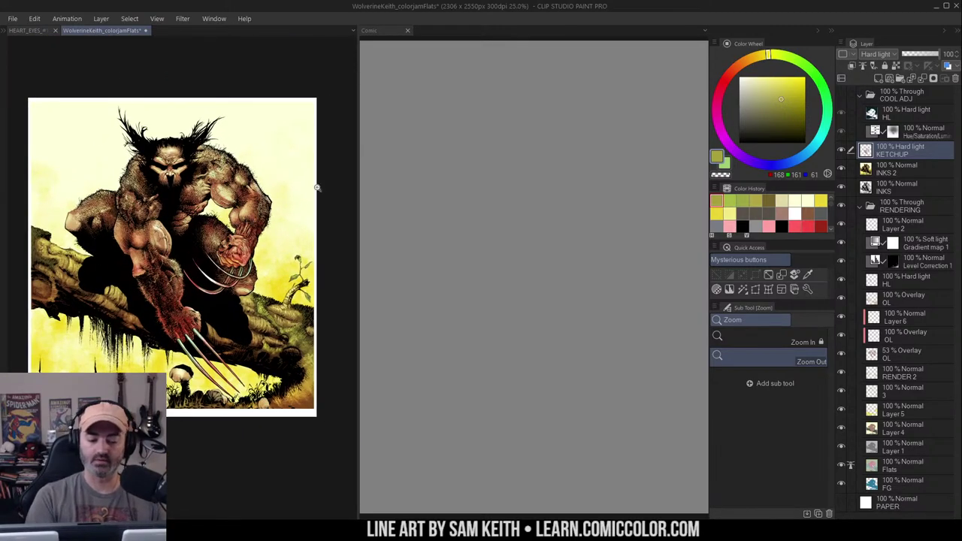
{"action": "key", "text": "m"}
{"action": "key", "text": "b"}
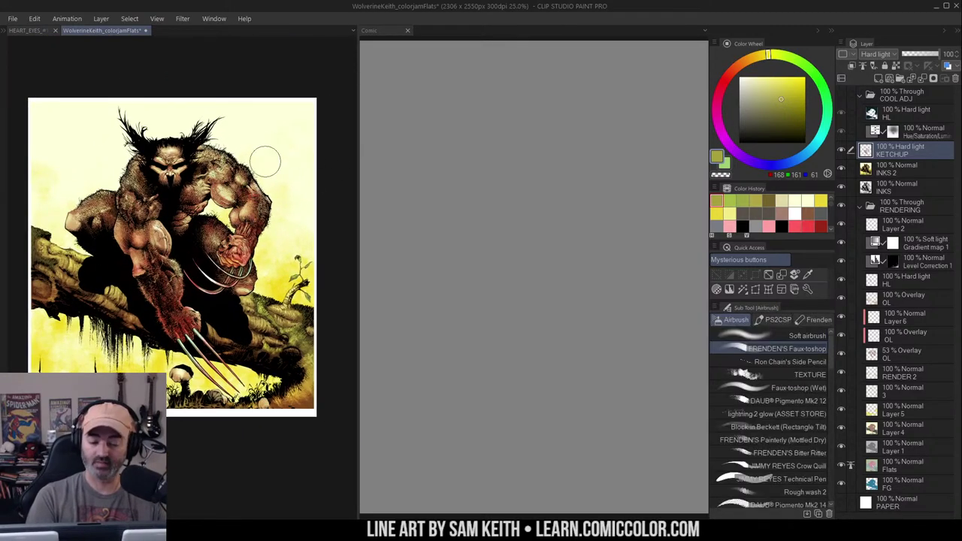
{"action": "left_click", "coordinate": [768, 59]}
{"action": "mouse_move", "coordinate": [769, 59]}
{"action": "left_mouse_down"}
{"action": "mouse_move", "coordinate": [728, 80]}
{"action": "mouse_move", "coordinate": [784, 59]}
{"action": "mouse_move", "coordinate": [739, 81]}
{"action": "mouse_move", "coordinate": [782, 69]}
{"action": "mouse_move", "coordinate": [747, 71]}
{"action": "mouse_move", "coordinate": [753, 77]}
{"action": "mouse_move", "coordinate": [777, 71]}
{"action": "mouse_move", "coordinate": [744, 64]}
{"action": "left_mouse_up"}
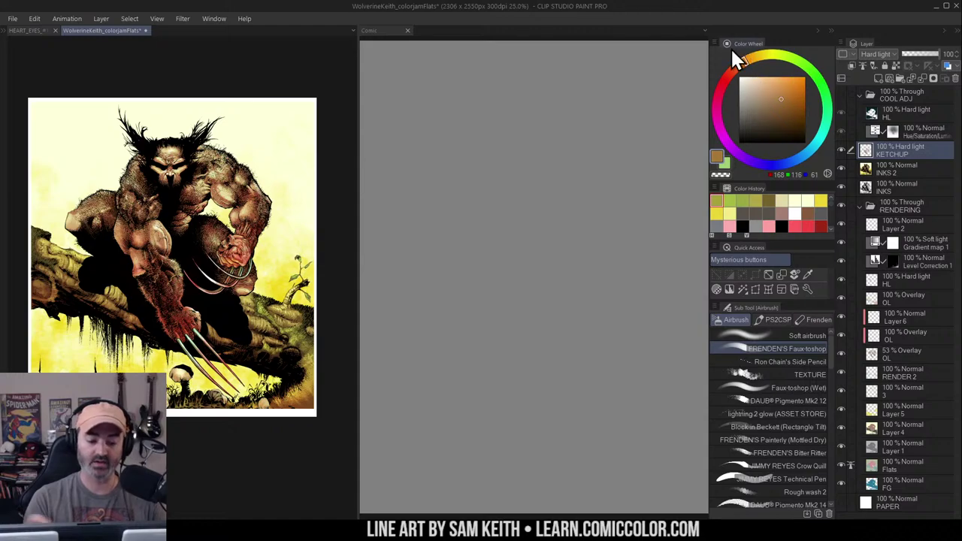
{"action": "key", "text": "m"}
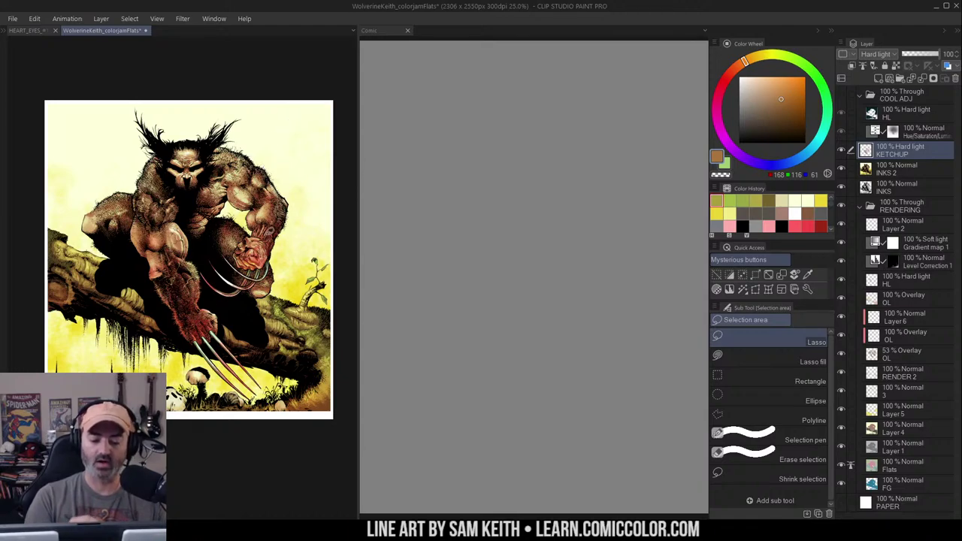
Switch to the HEART_EYES #1 cover picture and examine its red tentacles and green figure both close up and as a whole
{"action": "left_click", "coordinate": [25, 30]}
{"action": "key", "text": "alt+space"}
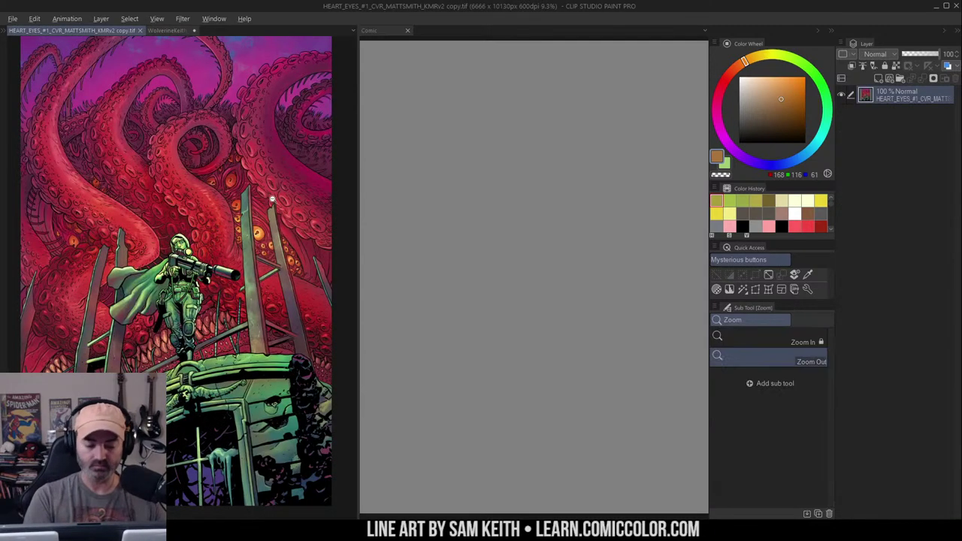
{"action": "left_click", "coordinate": [271, 199]}
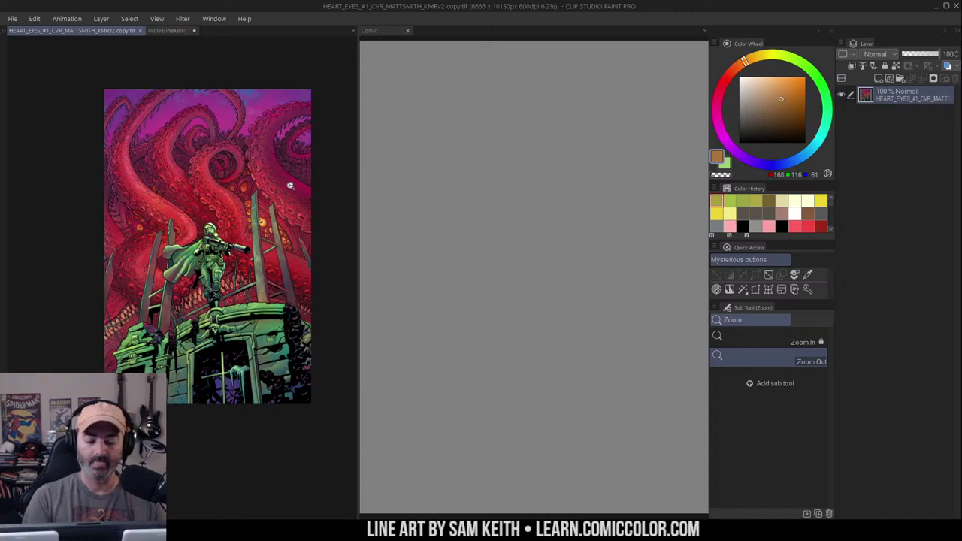
{"action": "key", "text": "m"}
{"action": "left_click_drag", "start_coordinate": [290, 185], "coordinate": [302, 196]}
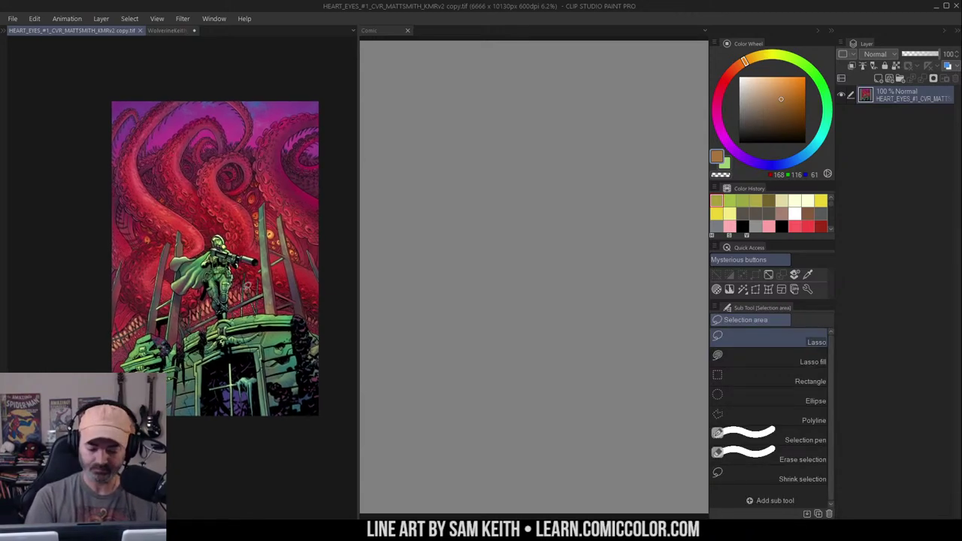
{"action": "key", "text": "z"}
{"action": "left_click", "coordinate": [246, 263]}
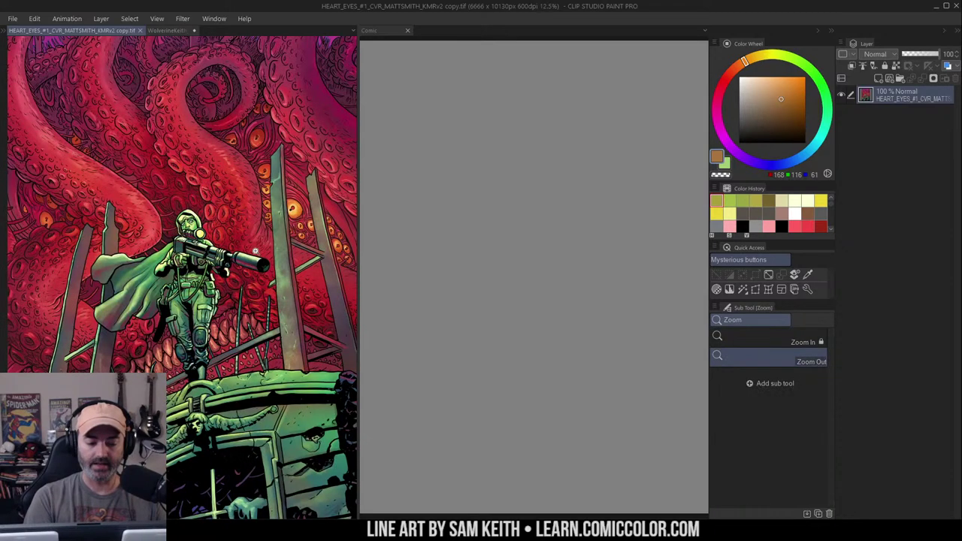
{"action": "left_click_drag", "start_coordinate": [260, 253], "coordinate": [282, 209]}
{"action": "left_click", "coordinate": [267, 239]}
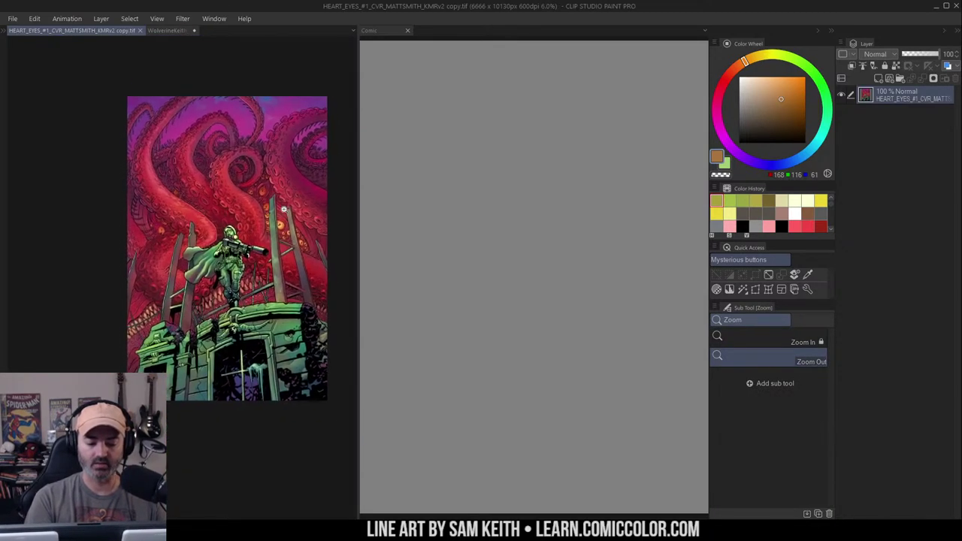
{"action": "left_click", "coordinate": [765, 286]}
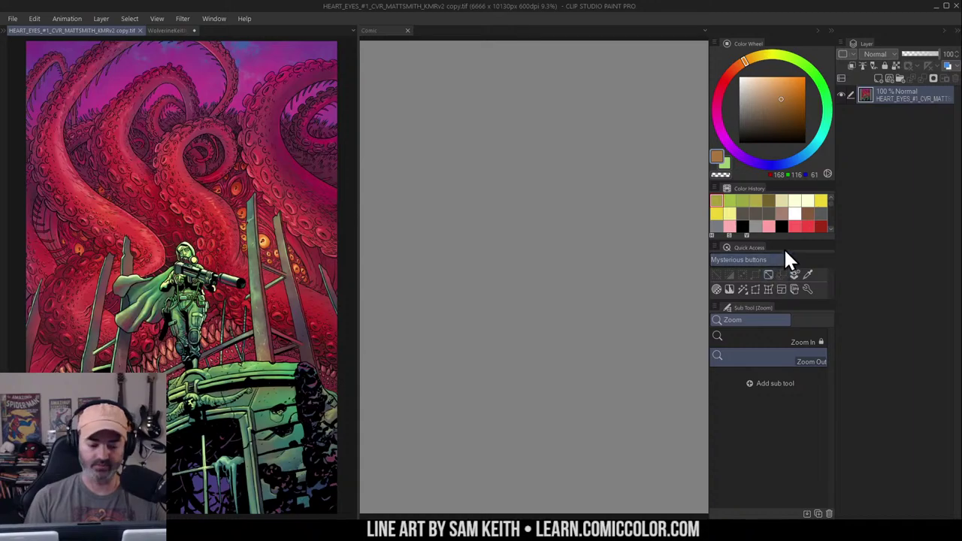
Make a tall rectangular selection in the middle of the blank gray Comic canvas
{"action": "key", "text": "b"}
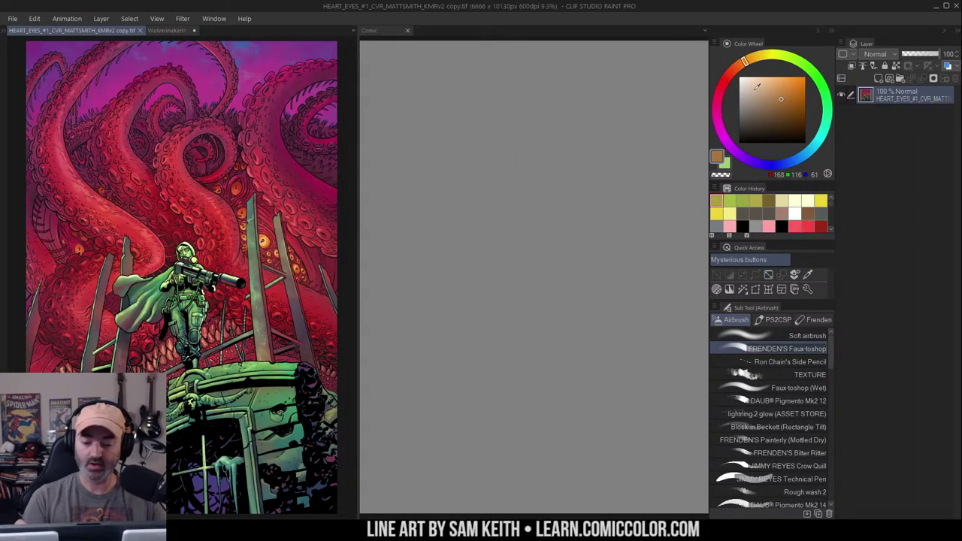
{"action": "key", "text": "m"}
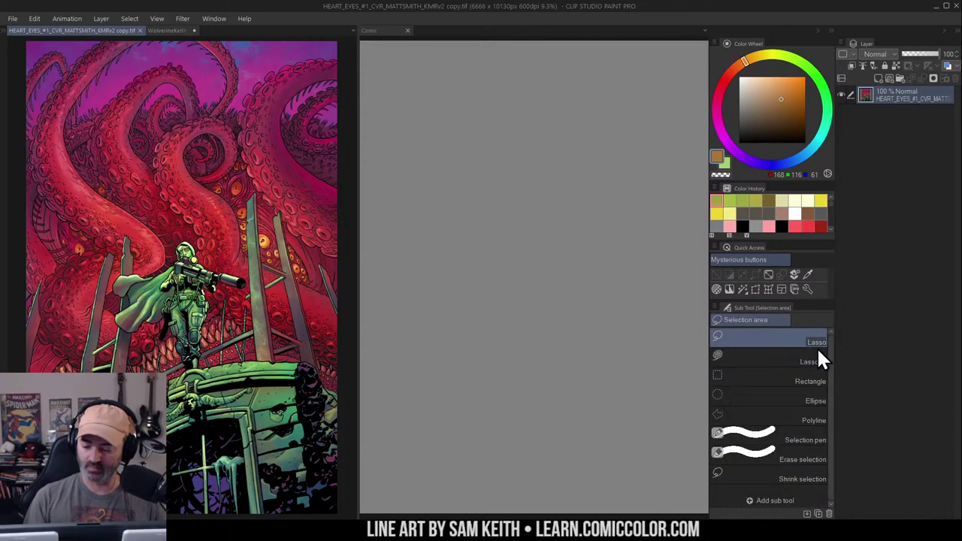
{"action": "left_click", "coordinate": [811, 381]}
{"action": "left_click", "coordinate": [436, 161]}
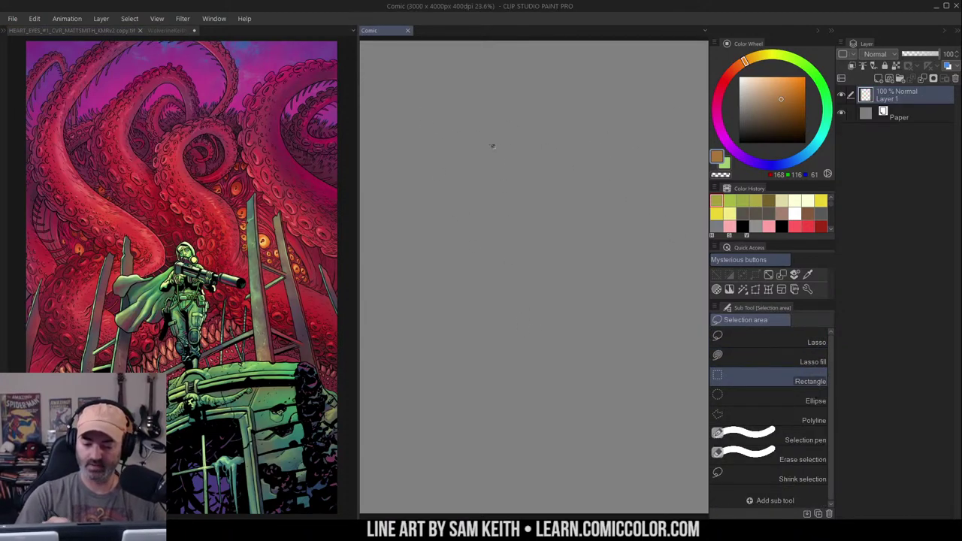
{"action": "left_click_drag", "start_coordinate": [410, 94], "coordinate": [640, 428]}
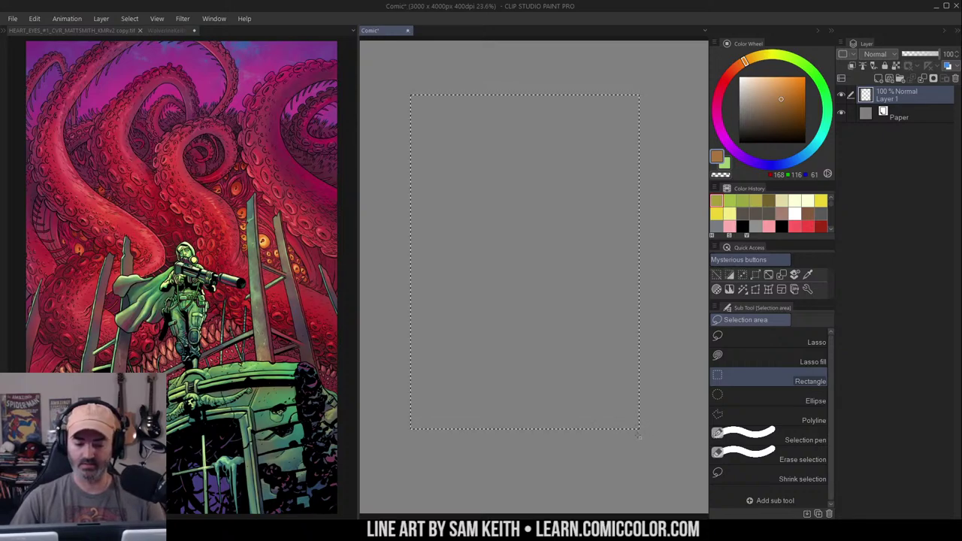
Sample the tentacle reds from the HEART_EYES cover and darken the color to RGB 163, 55, 57
{"action": "left_click", "coordinate": [207, 197]}
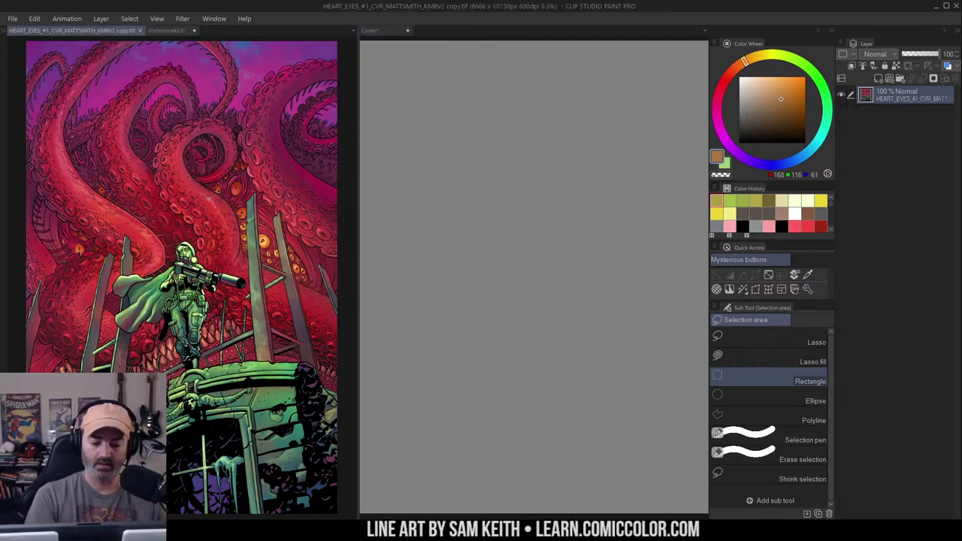
{"action": "left_click", "coordinate": [209, 198], "text": "alt"}
{"action": "left_click", "coordinate": [211, 190], "text": "alt"}
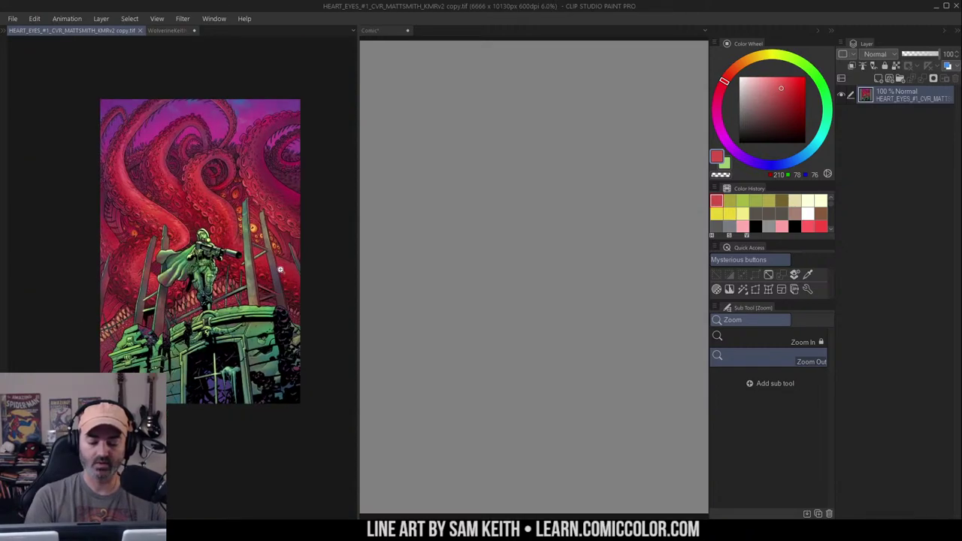
{"action": "left_click", "coordinate": [284, 180], "text": "alt"}
{"action": "left_click", "coordinate": [215, 201], "text": "alt"}
{"action": "left_click_drag", "start_coordinate": [787, 88], "coordinate": [785, 96]}
Fill the rectangular selection on the Comic canvas with the dark red and deselect it
{"action": "left_click", "coordinate": [661, 135]}
{"action": "key", "text": "g"}
{"action": "left_click", "coordinate": [598, 165]}
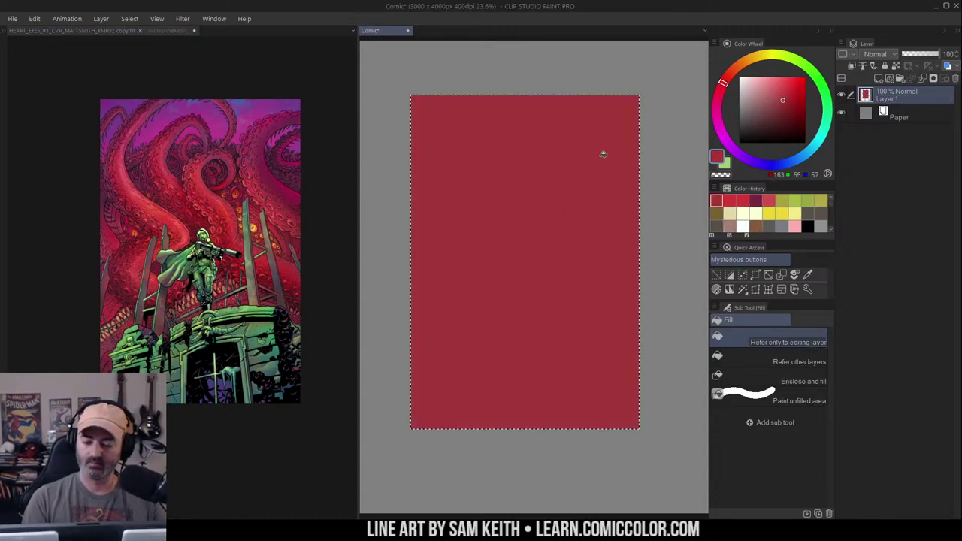
{"action": "key", "text": "m"}
{"action": "key", "text": "ctrl+d"}
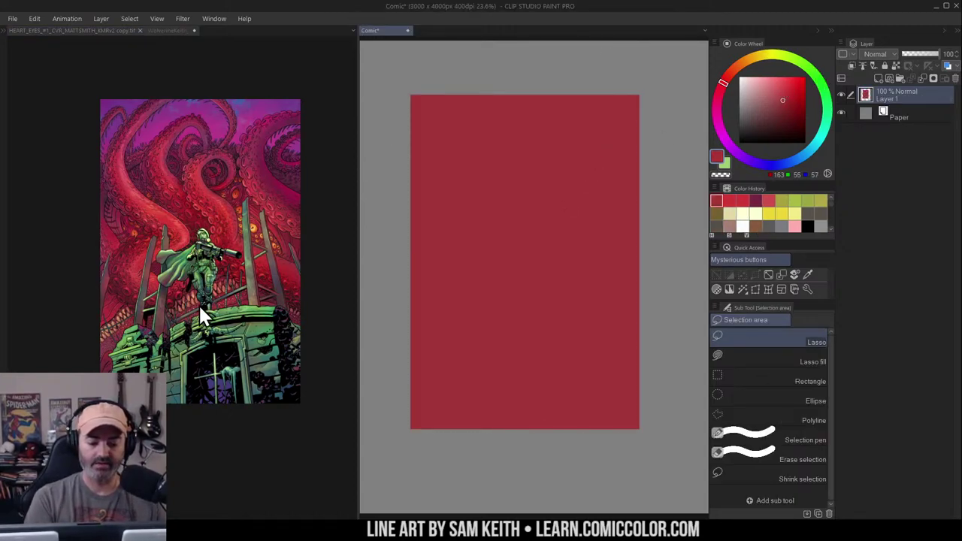
Examine the green figure and the building against the red tentacles on the cover, close up and zoomed out
{"action": "key", "text": "z"}
{"action": "key", "text": "ctrl+Tab"}
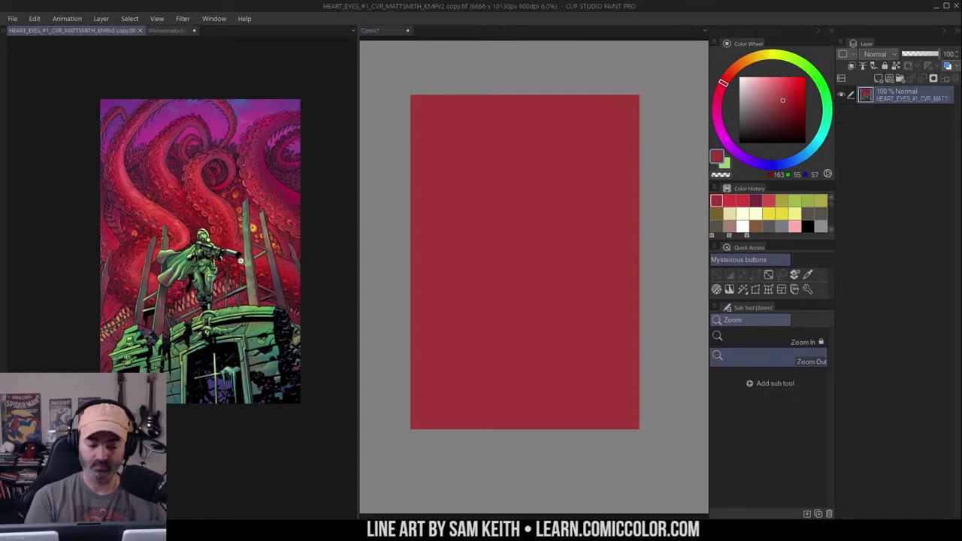
{"action": "left_click", "coordinate": [203, 278]}
{"action": "left_click_drag", "start_coordinate": [302, 241], "coordinate": [272, 233]}
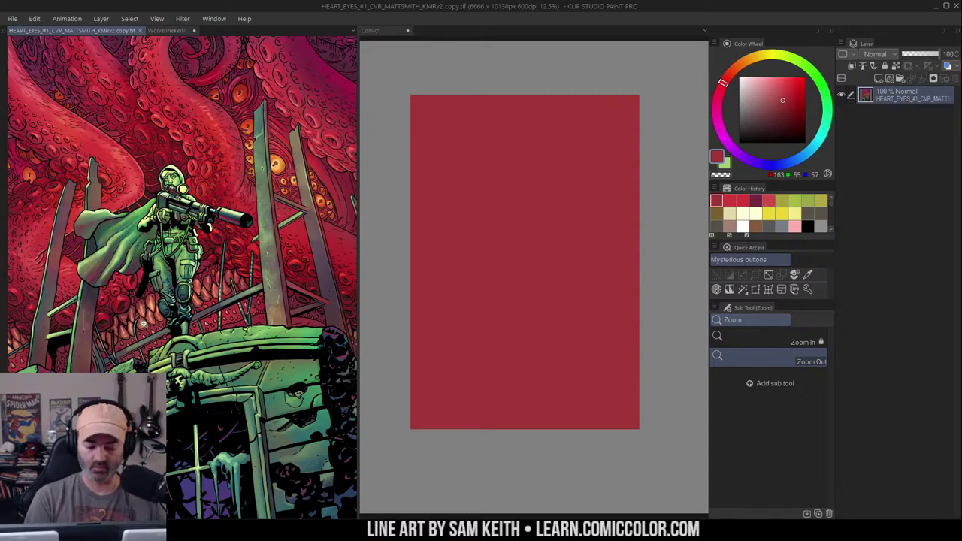
{"action": "scroll", "coordinate": [242, 234], "scroll_direction": "down", "scroll_amount": 2}
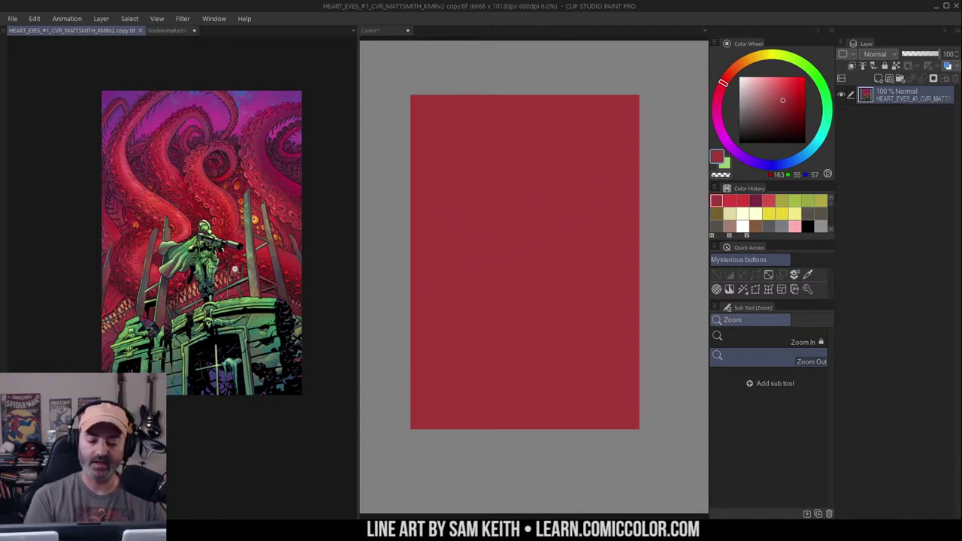
Sample the figure's light green, RGB 122, 178, 92, from the cover with the FRENDEN'S Faux-toshop airbrush active
{"action": "key", "text": "b"}
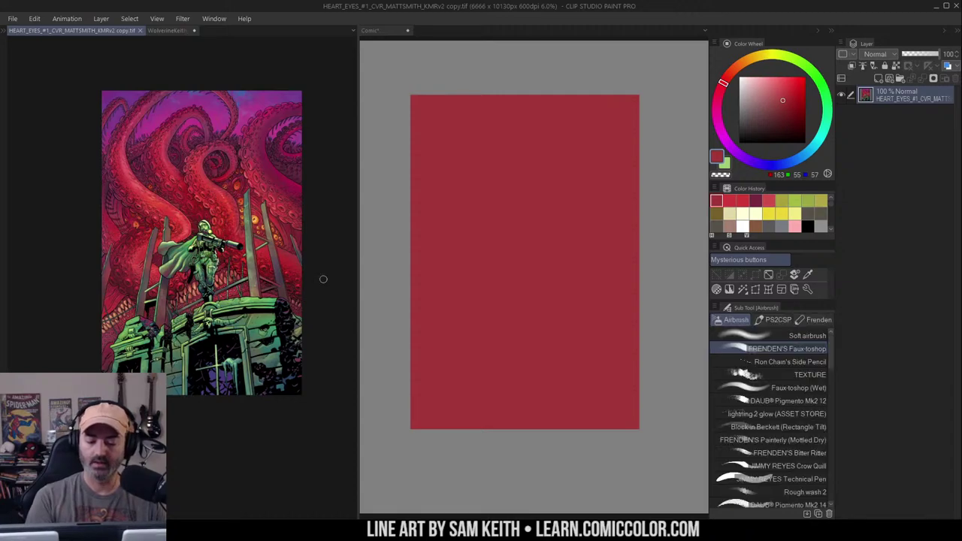
{"action": "left_click", "coordinate": [276, 246]}
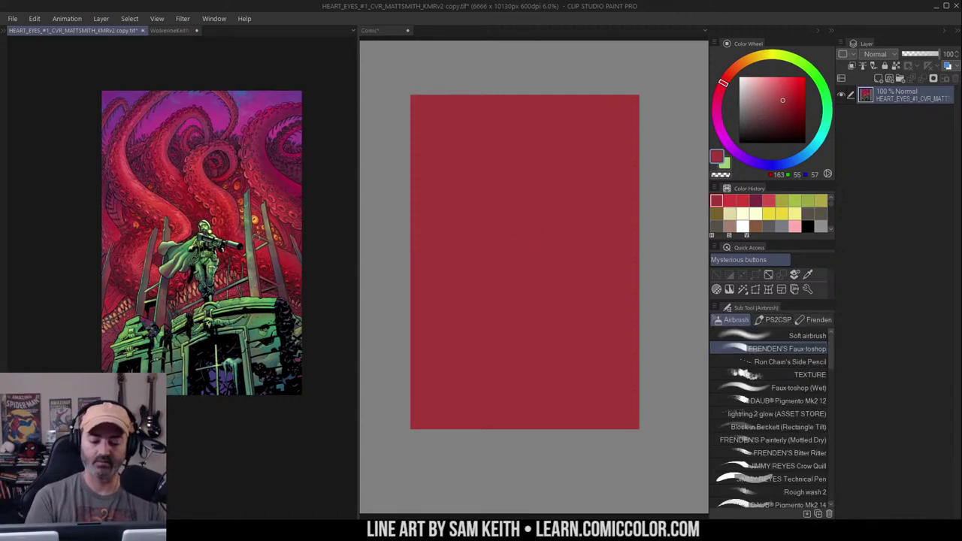
{"action": "left_click", "coordinate": [203, 257], "text": "alt"}
{"action": "left_click", "coordinate": [190, 243], "text": "alt"}
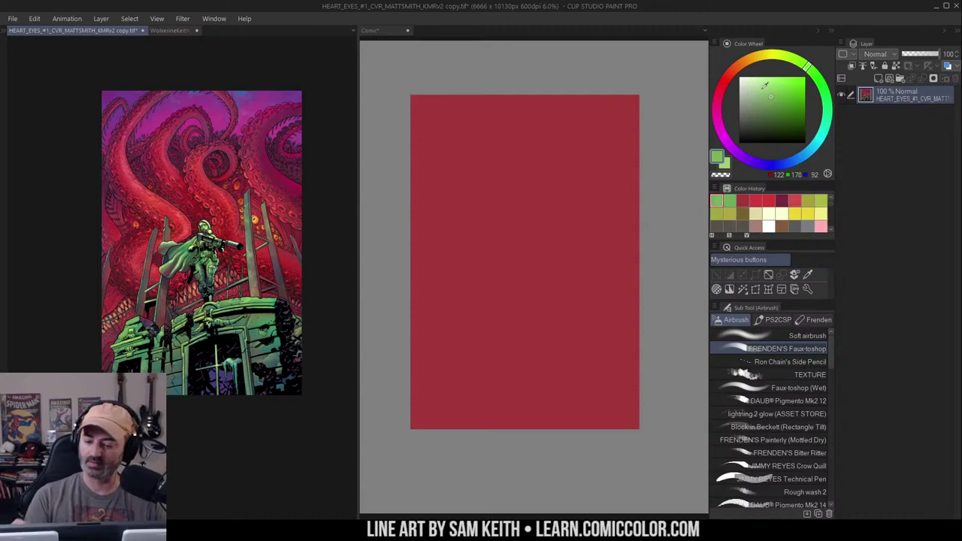
Try a short light green stroke at the center of the red rectangle, view it at several zoom levels, and undo it
{"action": "left_click", "coordinate": [528, 259]}
{"action": "left_click_drag", "start_coordinate": [528, 259], "coordinate": [529, 272]}
{"action": "key", "text": "alt+space"}
{"action": "left_click_drag", "start_coordinate": [552, 232], "coordinate": [575, 228]}
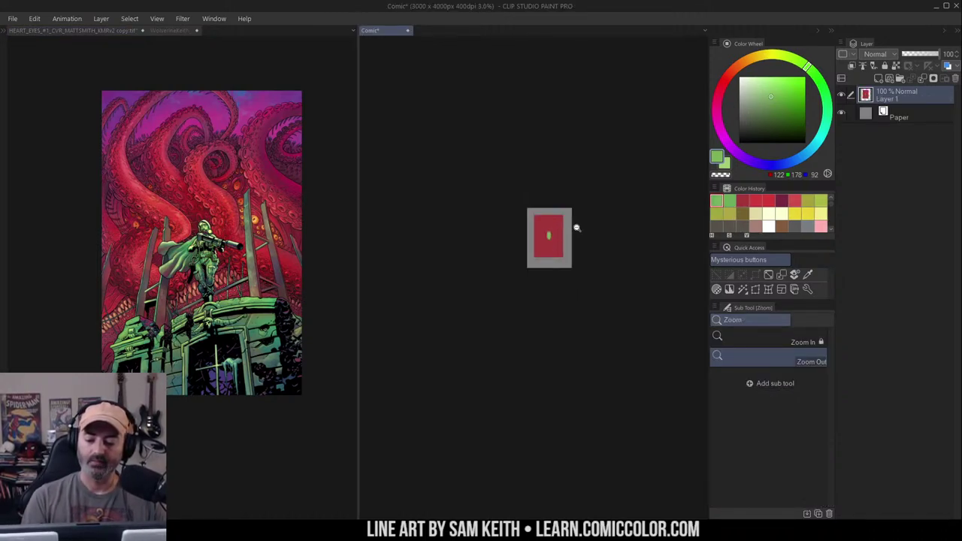
{"action": "scroll", "coordinate": [566, 239], "scroll_direction": "up", "scroll_amount": 2}
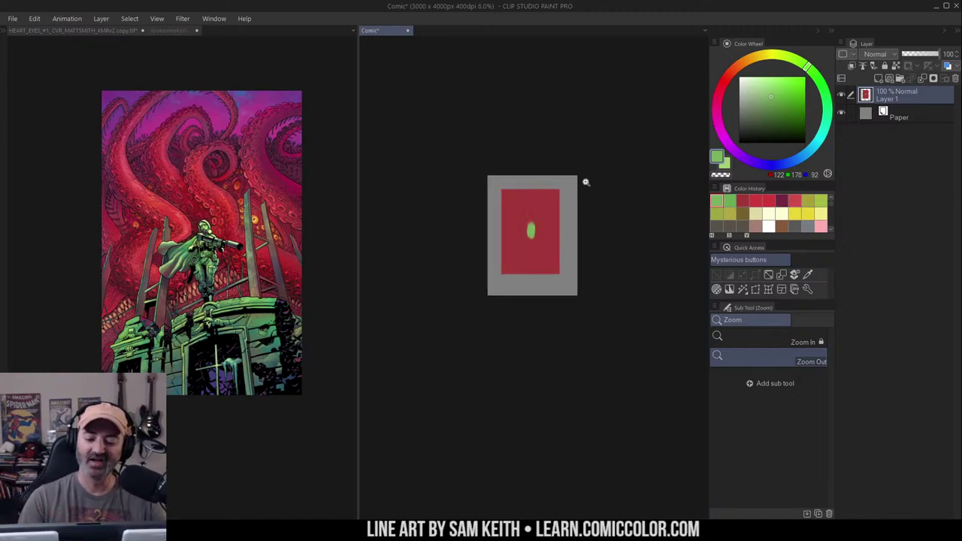
{"action": "scroll", "coordinate": [540, 236], "scroll_direction": "up", "scroll_amount": 2}
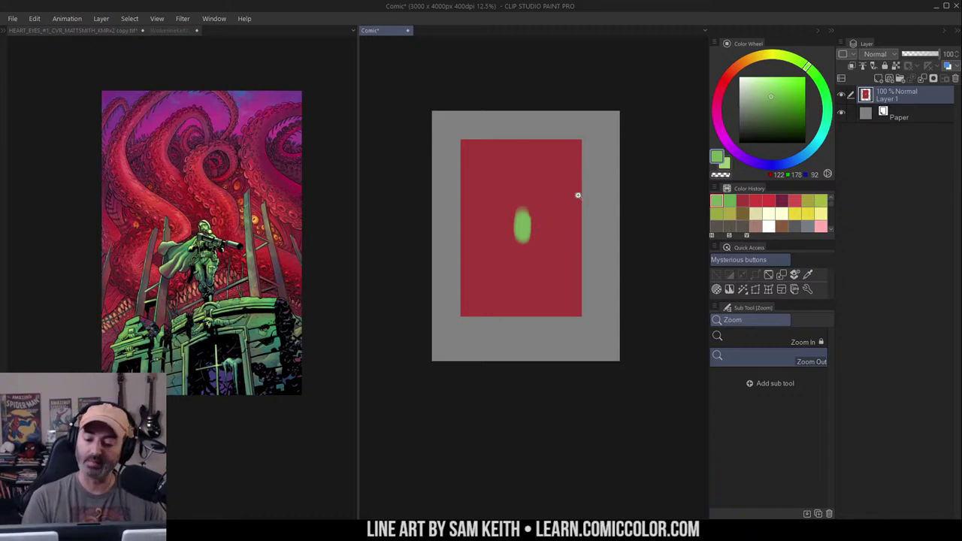
{"action": "key", "text": "ctrl+z"}
Sample the greens in the lower part of the cover, ending with the muted green RGB 105, 128, 79
{"action": "left_click", "coordinate": [264, 282]}
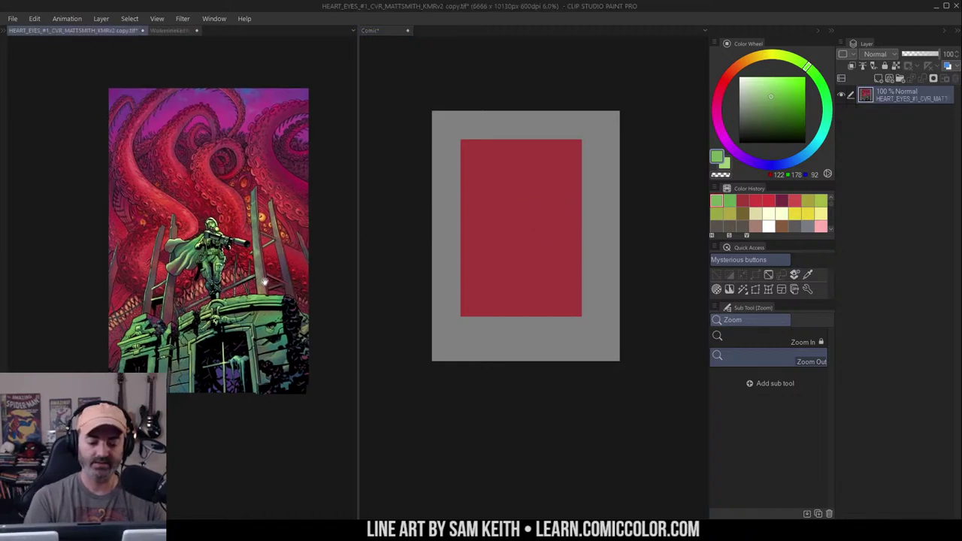
{"action": "left_click_drag", "start_coordinate": [265, 283], "coordinate": [299, 259]}
{"action": "left_click", "coordinate": [272, 275], "text": "alt"}
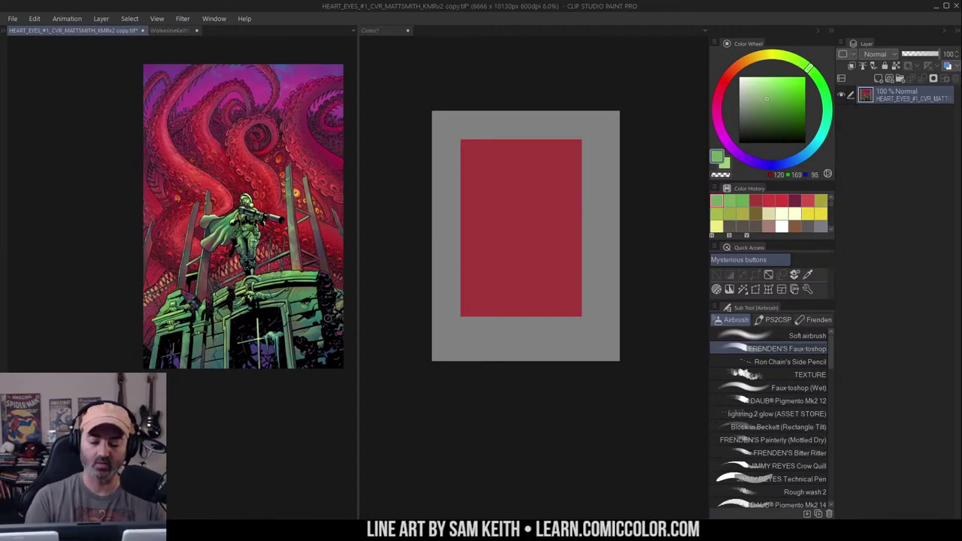
{"action": "left_click", "coordinate": [515, 265]}
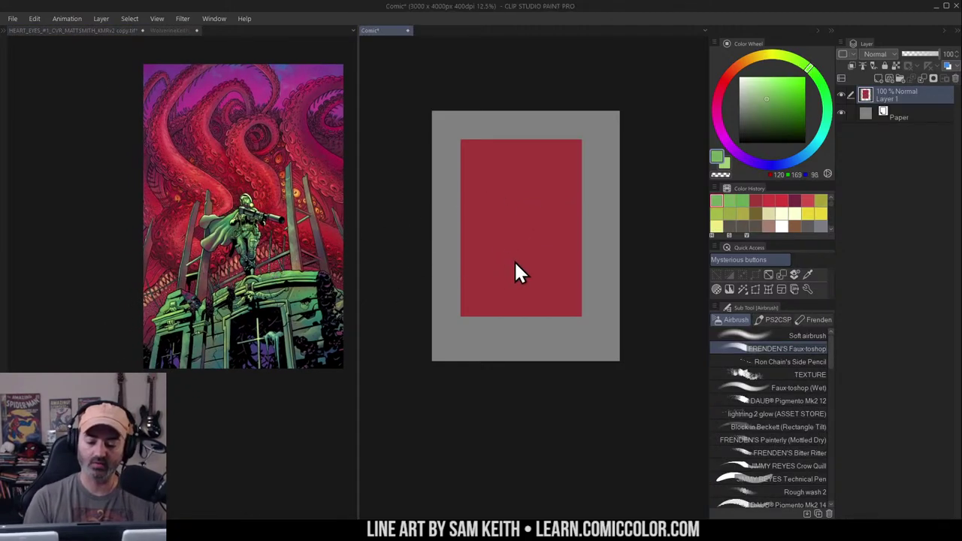
{"action": "left_click", "coordinate": [406, 244]}
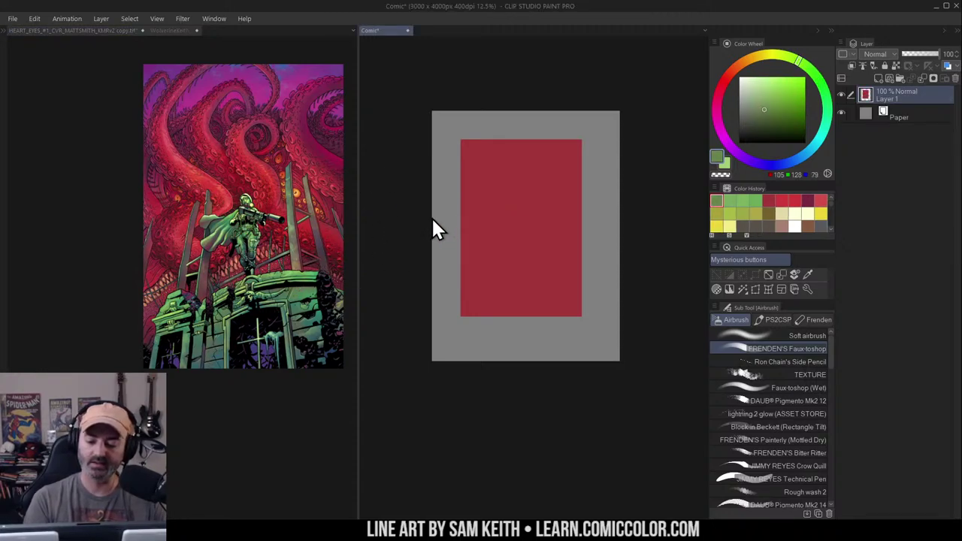
Airbrush the lower part of the red rectangle muted green and add vertical green spikes rising into the red
{"action": "mouse_move", "coordinate": [507, 290]}
{"action": "left_mouse_down"}
{"action": "mouse_move", "coordinate": [515, 278]}
{"action": "mouse_move", "coordinate": [581, 272]}
{"action": "left_mouse_up"}
{"action": "key", "text": "ctrl+z"}
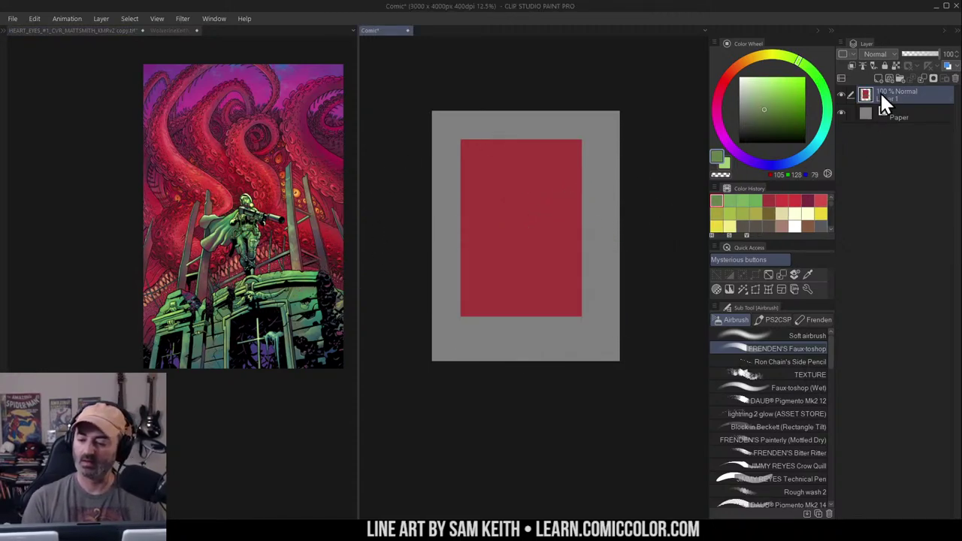
{"action": "mouse_move", "coordinate": [473, 284]}
{"action": "left_mouse_down"}
{"action": "mouse_move", "coordinate": [576, 298]}
{"action": "mouse_move", "coordinate": [490, 309]}
{"action": "mouse_move", "coordinate": [550, 319]}
{"action": "mouse_move", "coordinate": [566, 300]}
{"action": "left_mouse_up"}
{"action": "left_click_drag", "start_coordinate": [503, 339], "coordinate": [527, 324]}
{"action": "mouse_move", "coordinate": [533, 249]}
{"action": "left_mouse_down"}
{"action": "mouse_move", "coordinate": [481, 253]}
{"action": "mouse_move", "coordinate": [522, 245]}
{"action": "mouse_move", "coordinate": [523, 217]}
{"action": "mouse_move", "coordinate": [522, 254]}
{"action": "mouse_move", "coordinate": [500, 210]}
{"action": "left_mouse_up"}
{"action": "left_click_drag", "start_coordinate": [490, 245], "coordinate": [490, 211]}
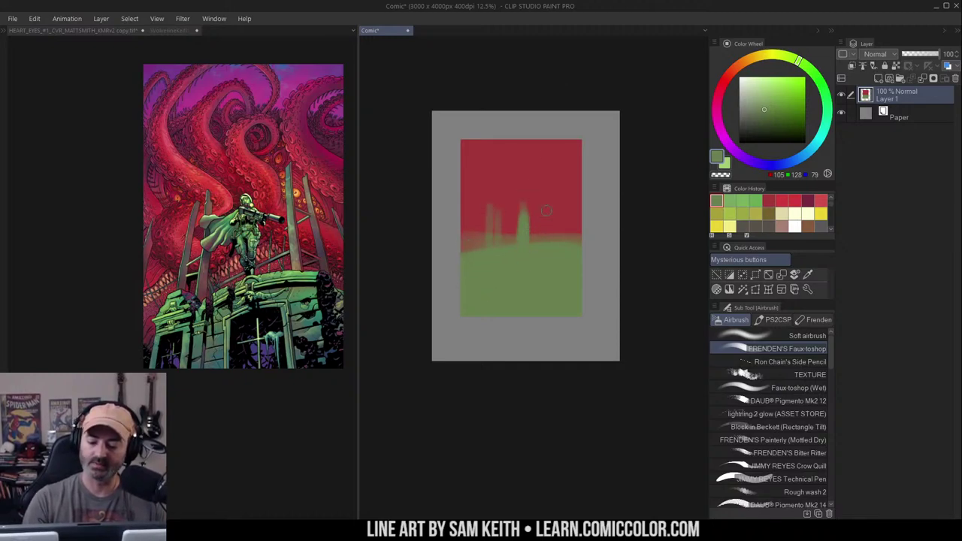
{"action": "left_click_drag", "start_coordinate": [545, 239], "coordinate": [544, 218]}
{"action": "left_click_drag", "start_coordinate": [550, 202], "coordinate": [557, 239]}
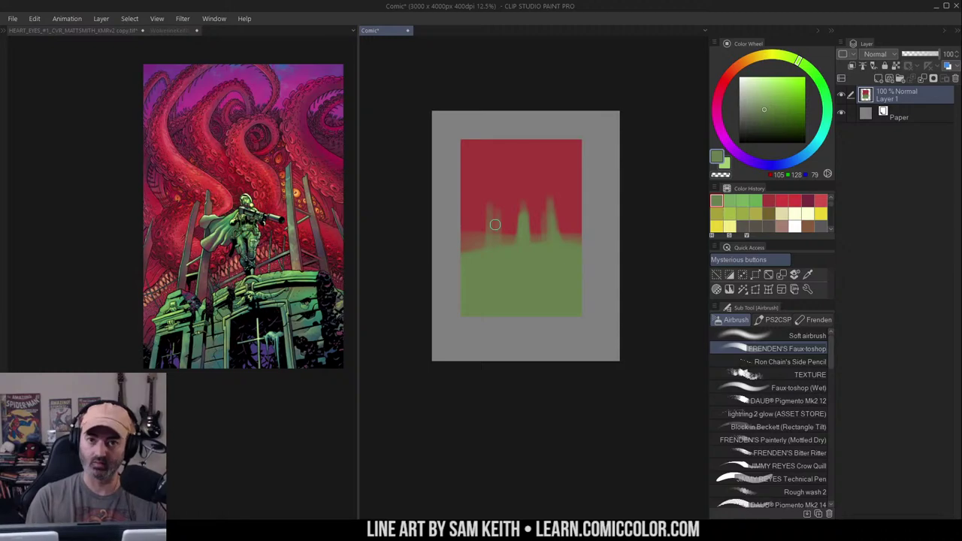
Examine the green spikes rising into the red on the canvas up close
{"action": "key", "text": "ctrl+space"}
{"action": "left_click", "coordinate": [540, 227]}
{"action": "left_click_drag", "start_coordinate": [556, 220], "coordinate": [582, 222]}
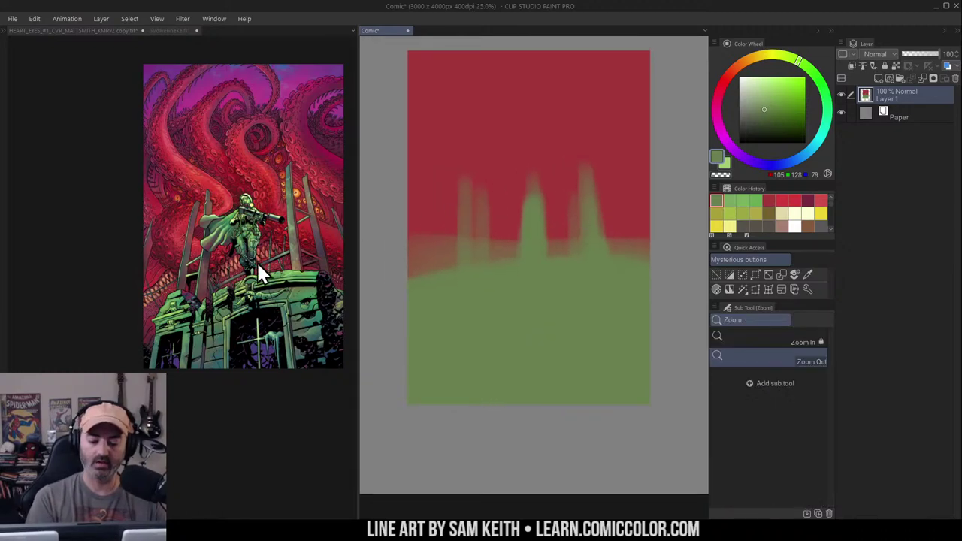
{"action": "key", "text": "m"}
{"action": "scroll", "coordinate": [599, 243], "scroll_direction": "up", "scroll_amount": 1}
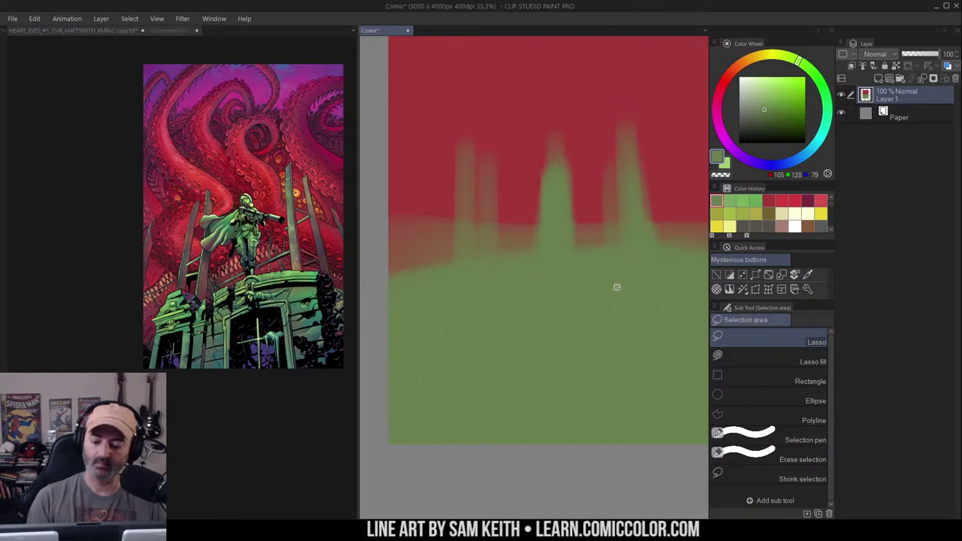
{"action": "right_click", "coordinate": [607, 175]}
{"action": "right_click", "coordinate": [551, 187]}
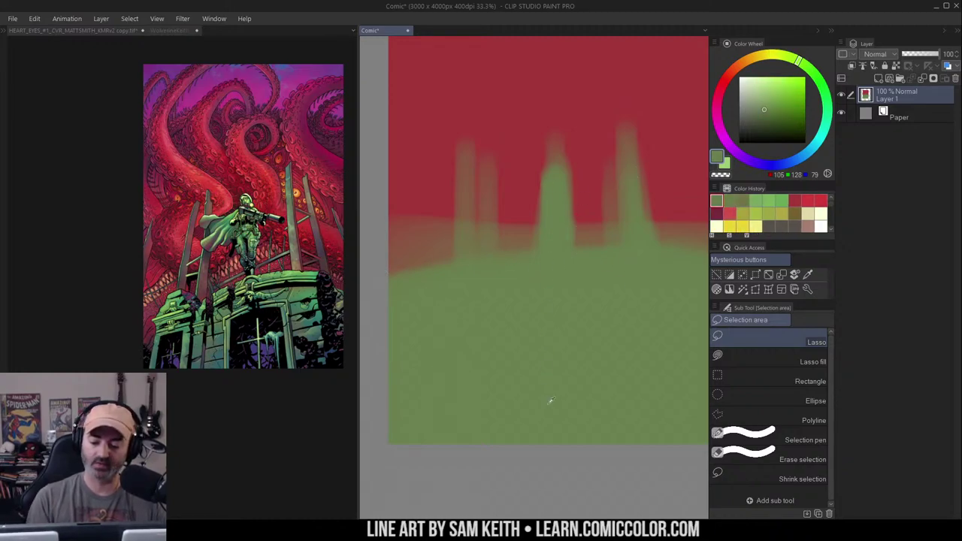
Activate the FRENDEN'S Faux-toshop airbrush and sample the pale yellow, RGB 232, 240, 168, from the figure's head on the cover
{"action": "left_click", "coordinate": [251, 209]}
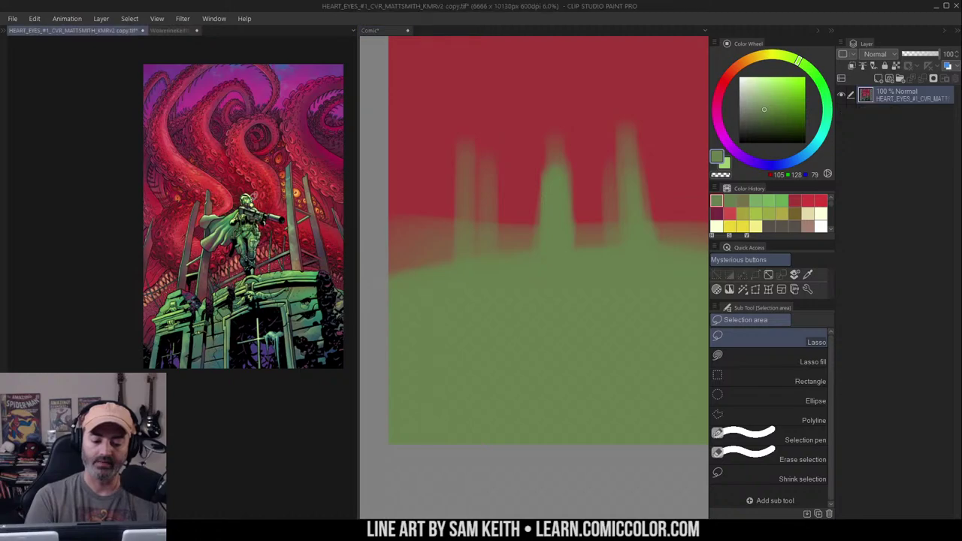
{"action": "key", "text": "ctrl+space"}
{"action": "left_click_drag", "start_coordinate": [249, 204], "coordinate": [255, 202]}
{"action": "left_click", "coordinate": [251, 201]}
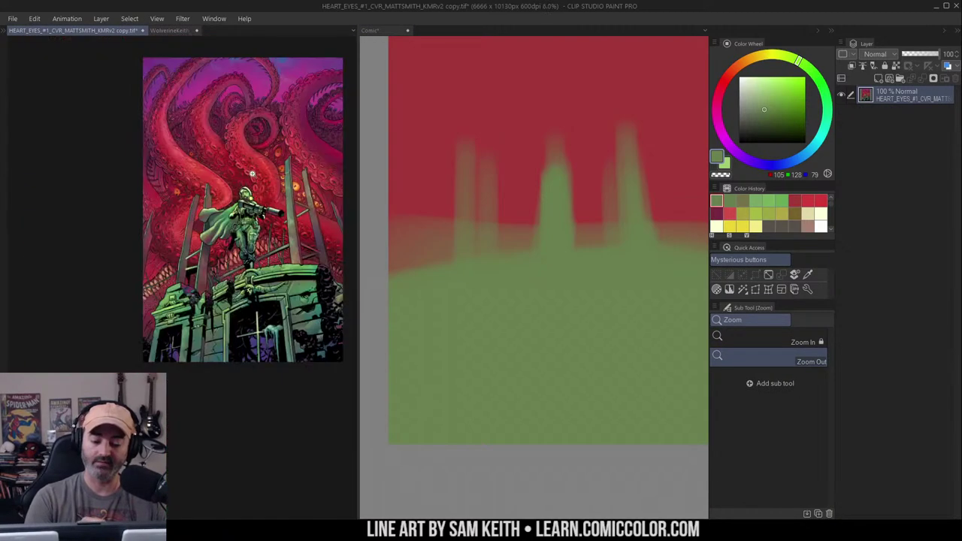
{"action": "left_click", "coordinate": [252, 197], "text": "alt"}
{"action": "key", "text": "b"}
{"action": "left_click", "coordinate": [245, 182], "text": "alt"}
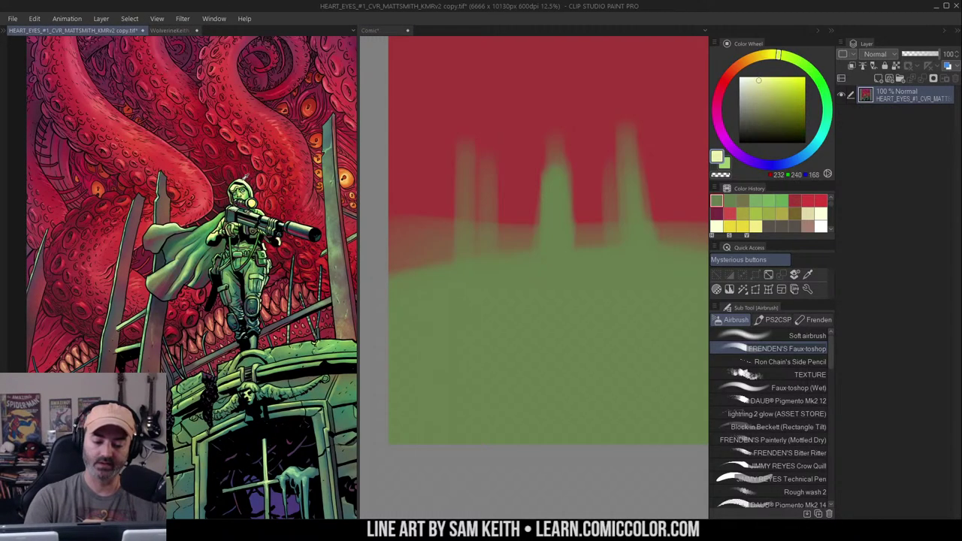
Sample several highlight colors around the figure's head, ending with the yellow RGB 235, 239, 141
{"action": "left_click_drag", "start_coordinate": [244, 180], "coordinate": [241, 185]}
{"action": "left_click", "coordinate": [242, 183], "text": "alt"}
{"action": "left_click", "coordinate": [244, 186], "text": "alt"}
{"action": "left_click", "coordinate": [245, 181], "text": "alt"}
{"action": "left_click", "coordinate": [243, 183], "text": "alt"}
{"action": "left_click_drag", "start_coordinate": [244, 184], "coordinate": [248, 194]}
{"action": "left_click", "coordinate": [247, 186], "text": "alt"}
{"action": "left_click", "coordinate": [245, 187], "text": "alt"}
{"action": "left_click", "coordinate": [245, 189], "text": "alt"}
Airbrush a yellow head and arm highlights onto the middle green spike to suggest the figure
{"action": "left_click", "coordinate": [553, 159]}
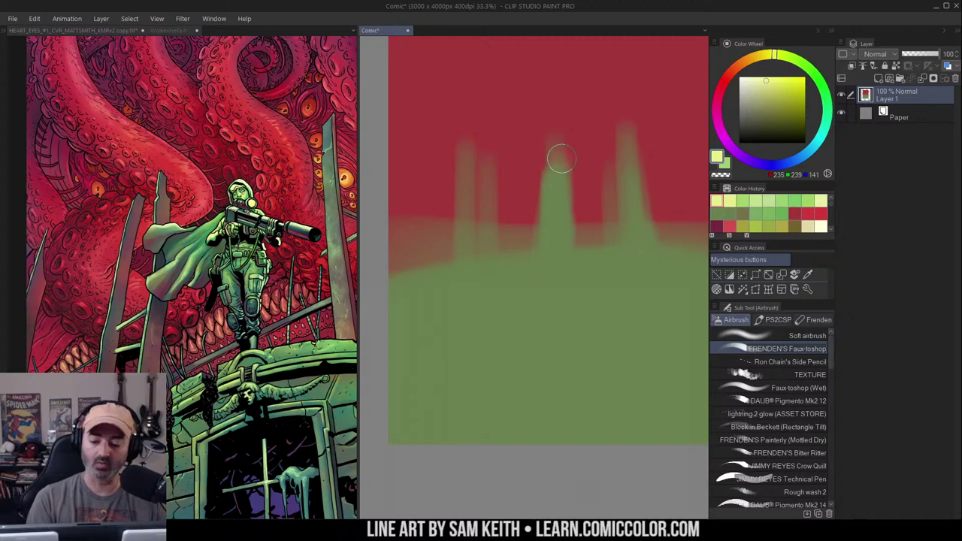
{"action": "left_click_drag", "start_coordinate": [558, 158], "coordinate": [570, 202]}
{"action": "mouse_move", "coordinate": [553, 172]}
{"action": "left_mouse_down"}
{"action": "mouse_move", "coordinate": [565, 197]}
{"action": "mouse_move", "coordinate": [531, 203]}
{"action": "left_mouse_up"}
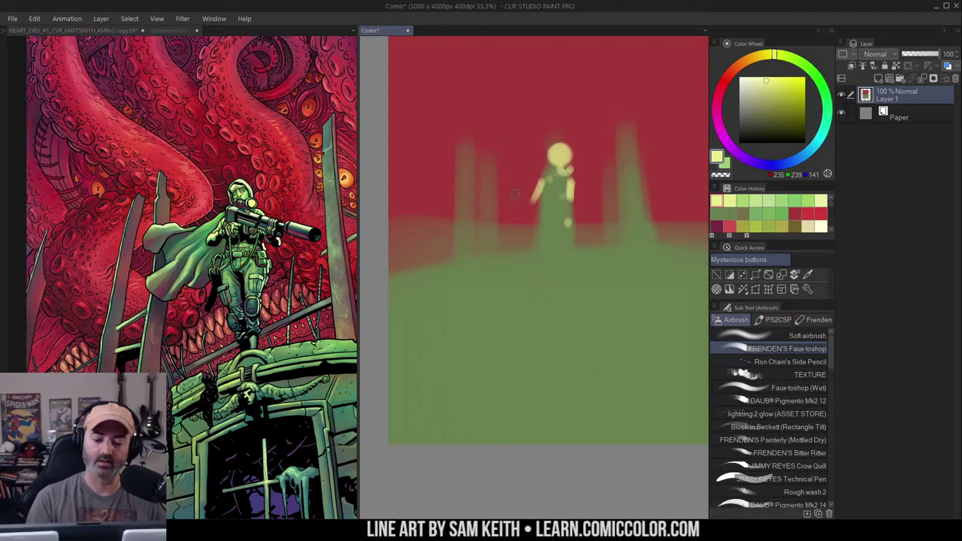
Examine the cover's bright figure and green building against the red tentacles, and compare them with the canvas sketch
{"action": "left_click", "coordinate": [353, 329]}
{"action": "left_click_drag", "start_coordinate": [353, 329], "coordinate": [317, 222]}
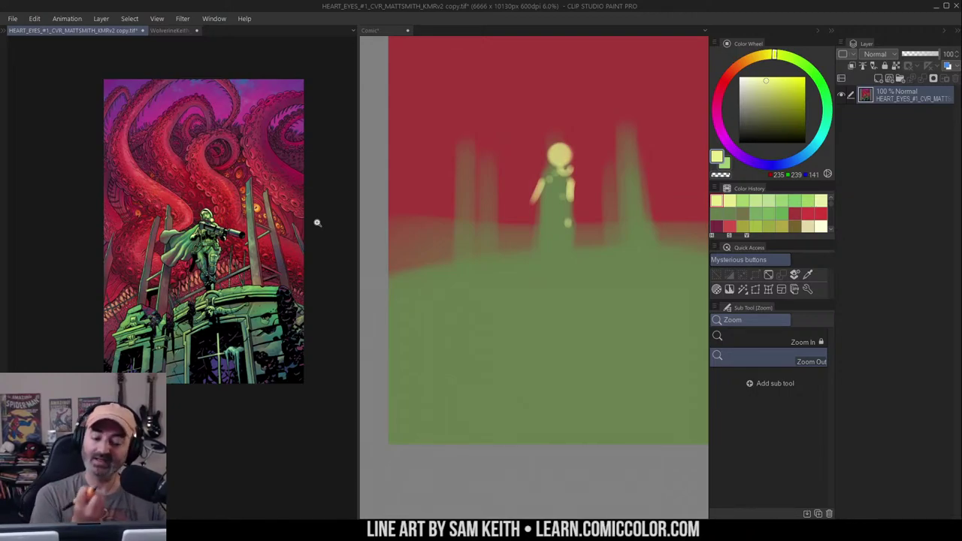
{"action": "left_click", "coordinate": [217, 231]}
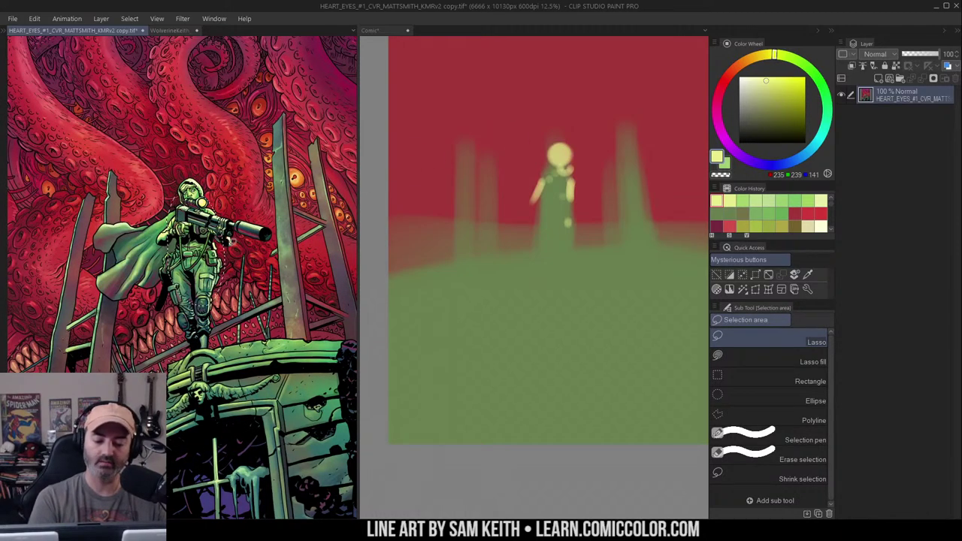
{"action": "key", "text": "ctrl+alt+space"}
{"action": "left_click", "coordinate": [275, 239]}
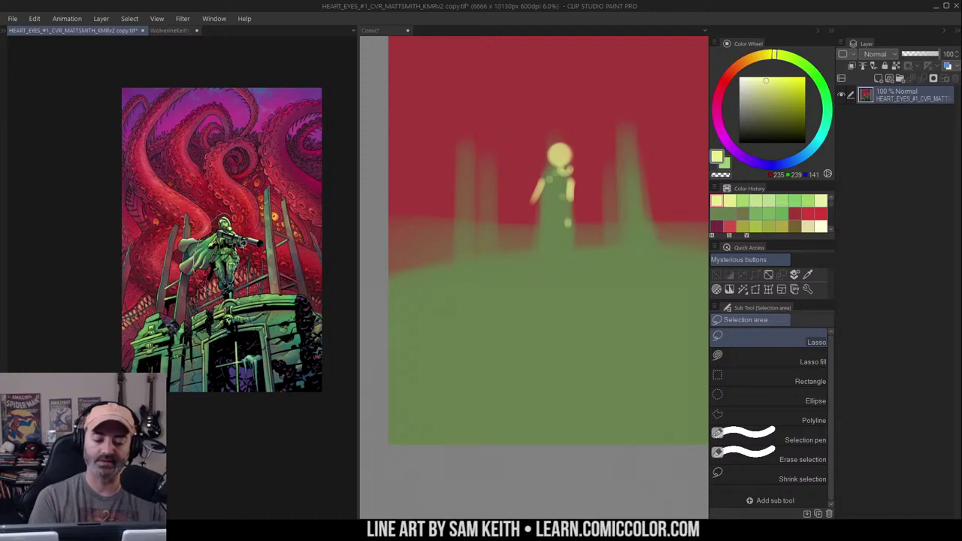
{"action": "key", "text": "ctrl+d"}
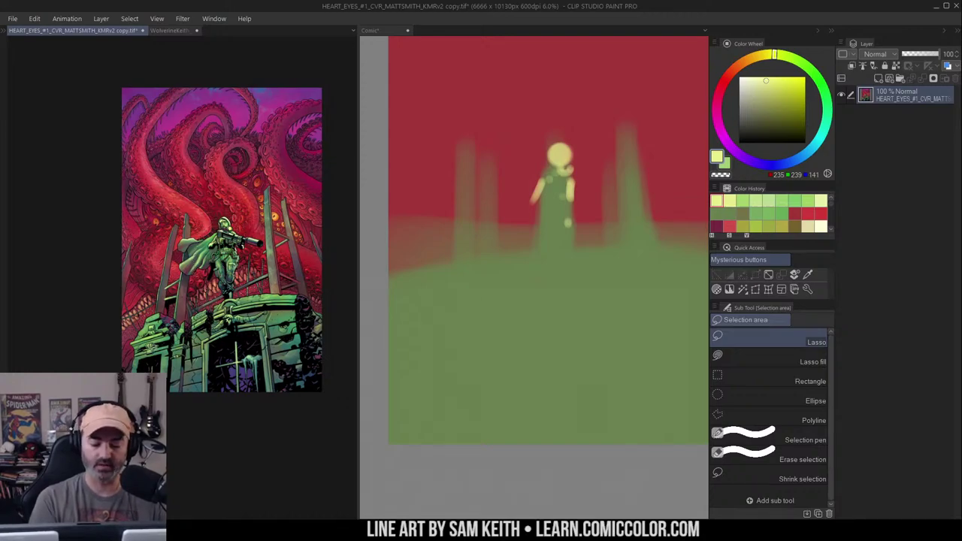
{"action": "mouse_move", "coordinate": [136, 349]}
{"action": "left_mouse_down"}
{"action": "mouse_move", "coordinate": [200, 325]}
{"action": "mouse_move", "coordinate": [174, 348]}
{"action": "left_mouse_up"}
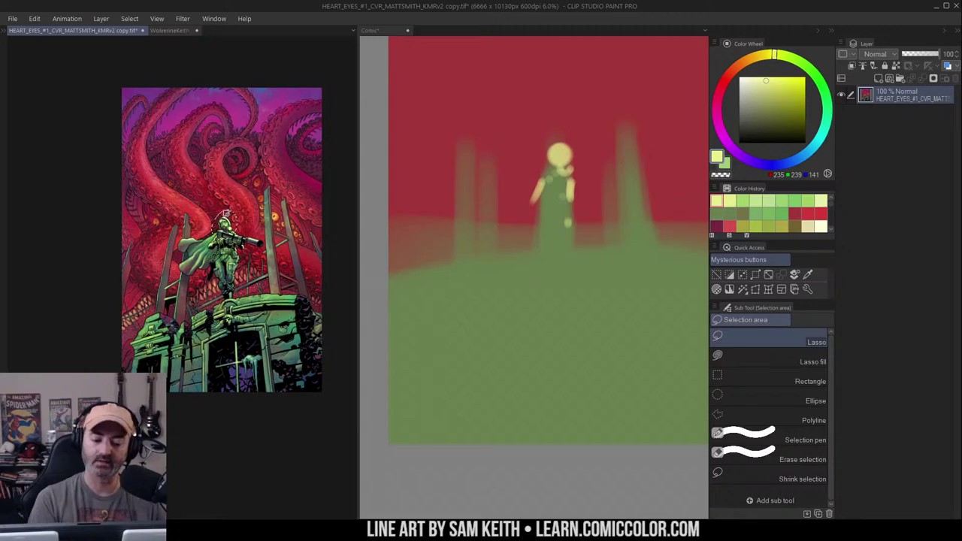
{"action": "left_click", "coordinate": [258, 207]}
{"action": "left_click_drag", "start_coordinate": [582, 92], "coordinate": [589, 180]}
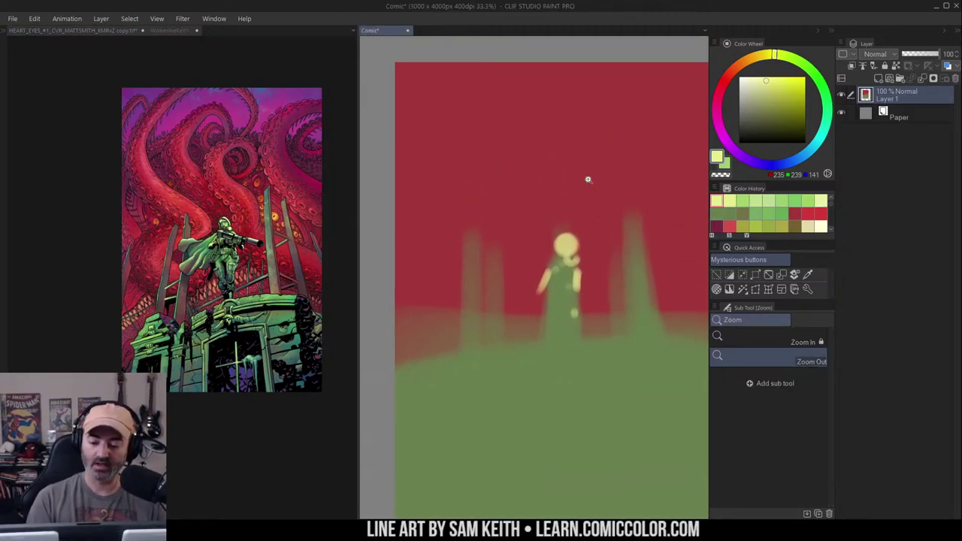
Sample the light red, RGB 209, 60, 67, from the curled tentacle above the figure
{"action": "left_click", "coordinate": [259, 211]}
{"action": "left_click", "coordinate": [258, 211]}
{"action": "left_click_drag", "start_coordinate": [287, 247], "coordinate": [306, 263]}
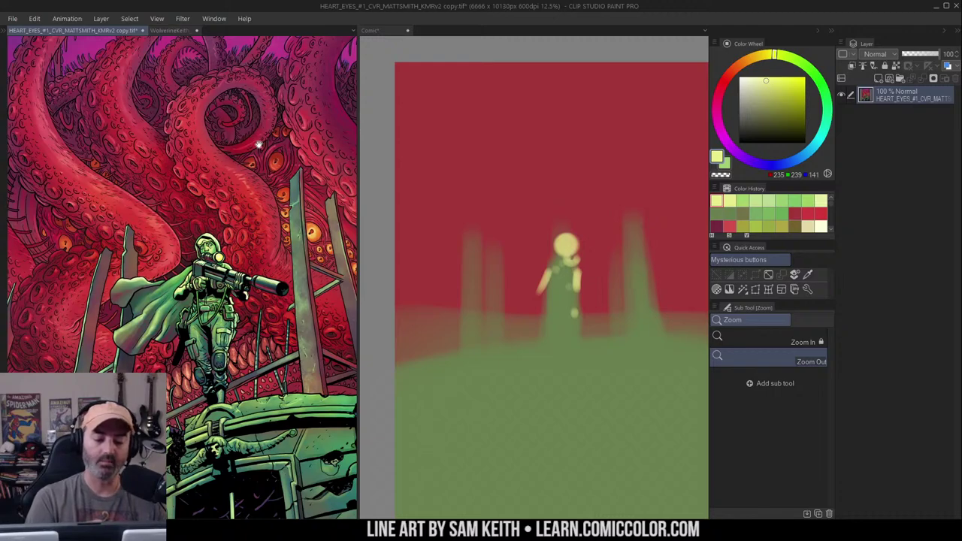
{"action": "left_click_drag", "start_coordinate": [258, 144], "coordinate": [268, 156]}
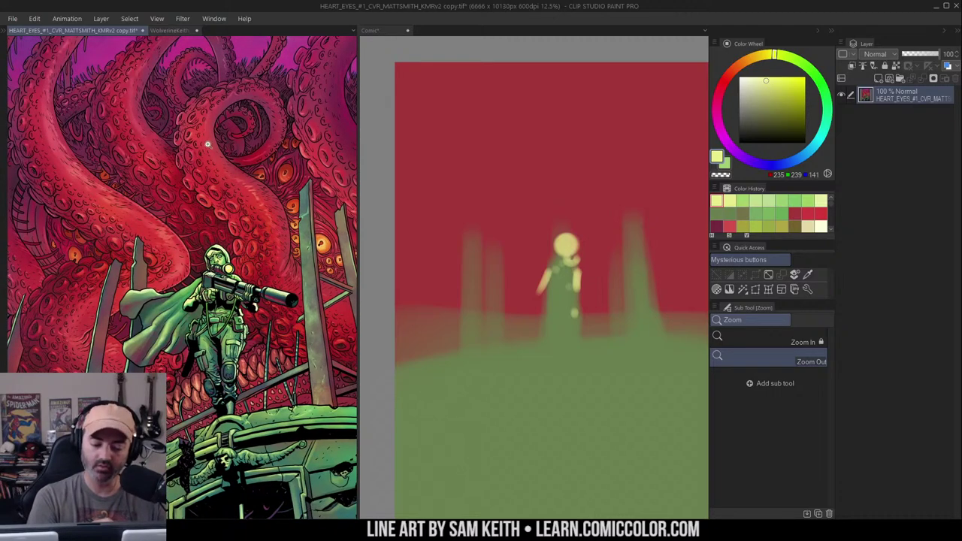
{"action": "key", "text": "m"}
{"action": "left_click", "coordinate": [225, 161], "text": "alt"}
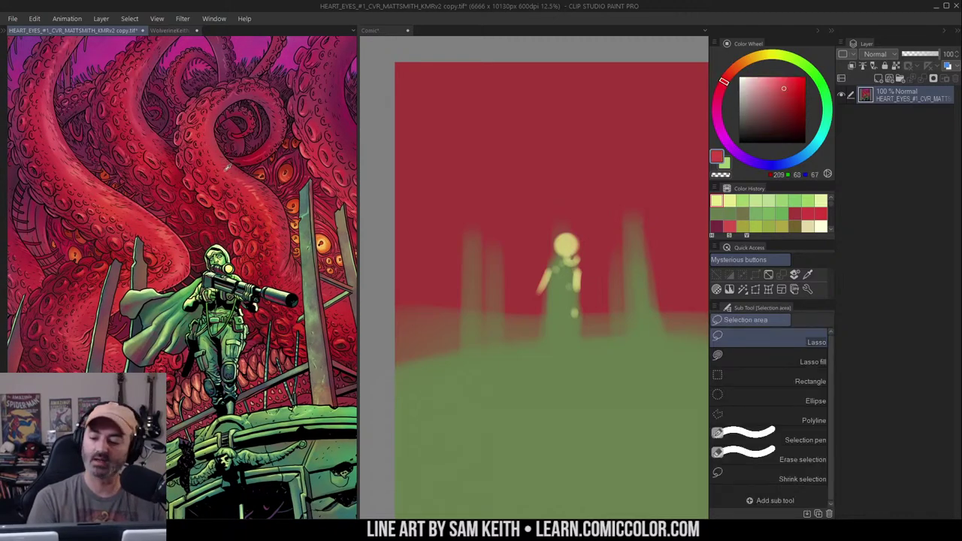
{"action": "left_click", "coordinate": [227, 168], "text": "alt"}
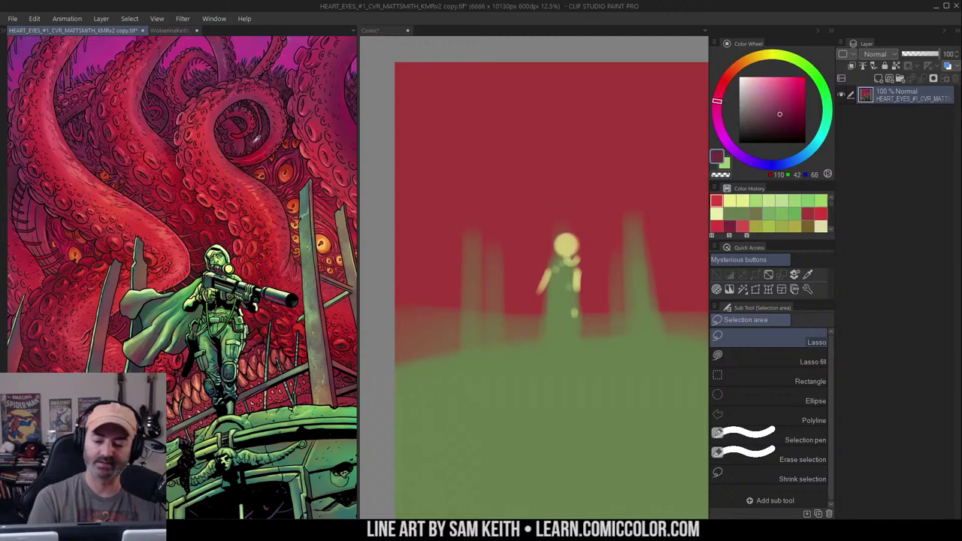
Sample the dark maroon inside the curled tentacle and shift its hue to reach RGB 115, 42, 62
{"action": "left_click", "coordinate": [256, 141], "text": "alt"}
{"action": "left_click", "coordinate": [255, 138], "text": "alt"}
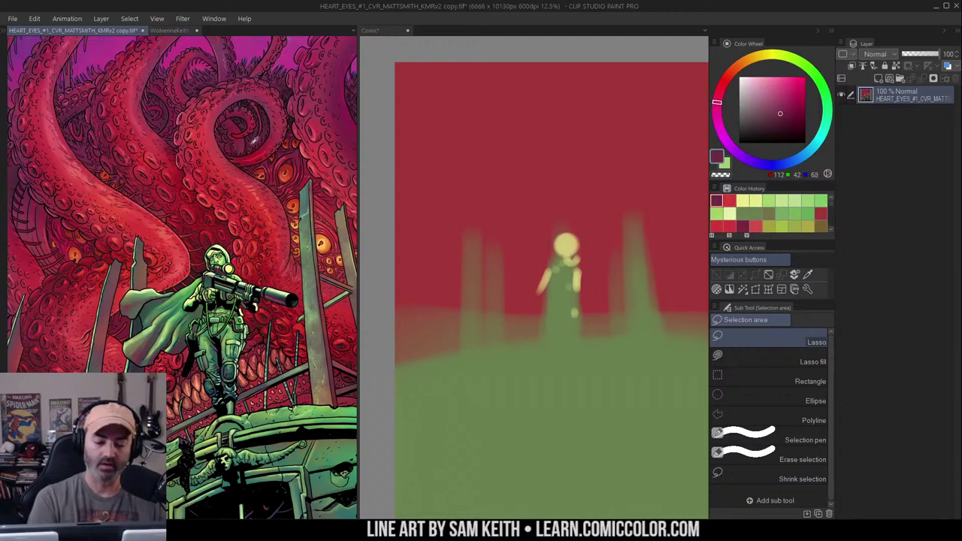
{"action": "left_click", "coordinate": [253, 141], "text": "alt"}
{"action": "left_click_drag", "start_coordinate": [726, 81], "coordinate": [722, 88]}
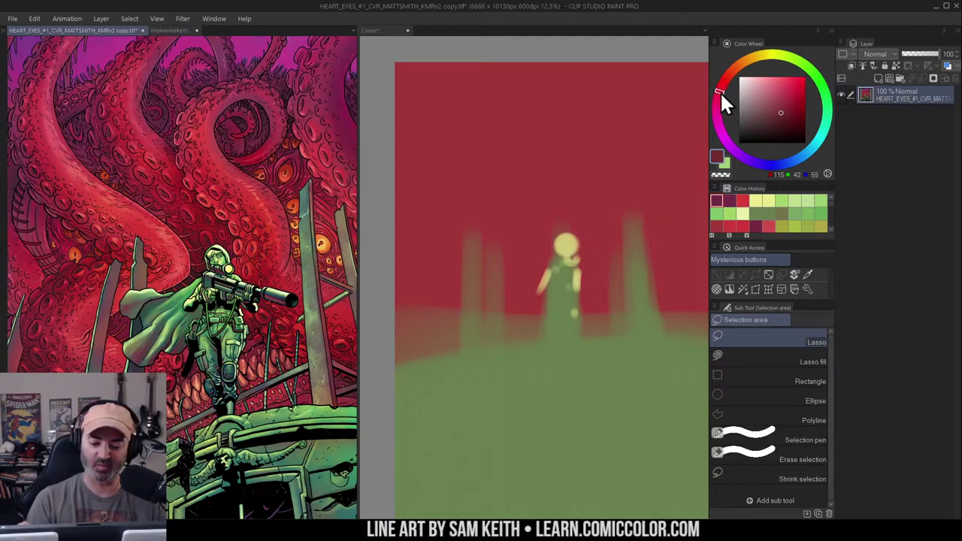
Examine the figure, beams and tentacles on the cover up close and as a whole, and compare them with the canvas
{"action": "key", "text": "alt+space"}
{"action": "left_click", "coordinate": [274, 205]}
{"action": "left_click_drag", "start_coordinate": [311, 180], "coordinate": [285, 189]}
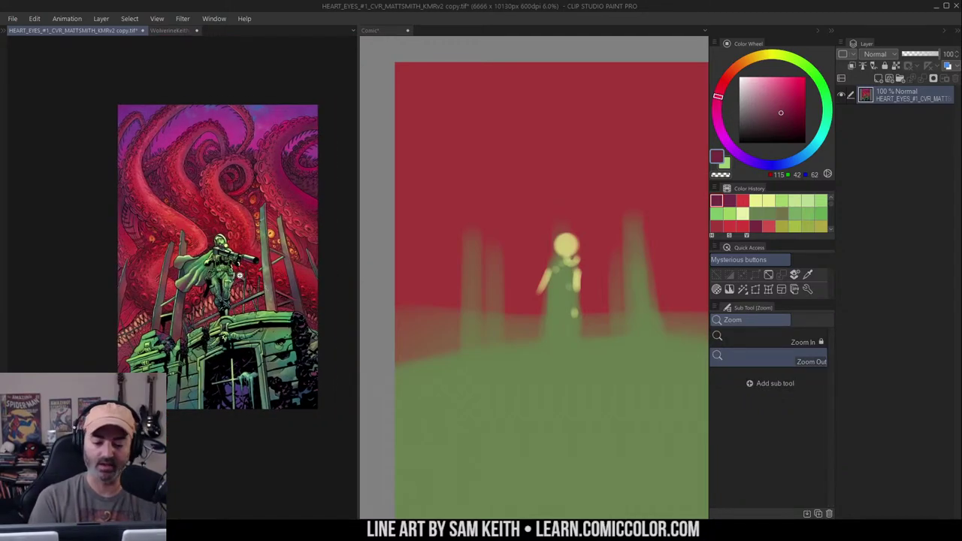
{"action": "left_click", "coordinate": [272, 257]}
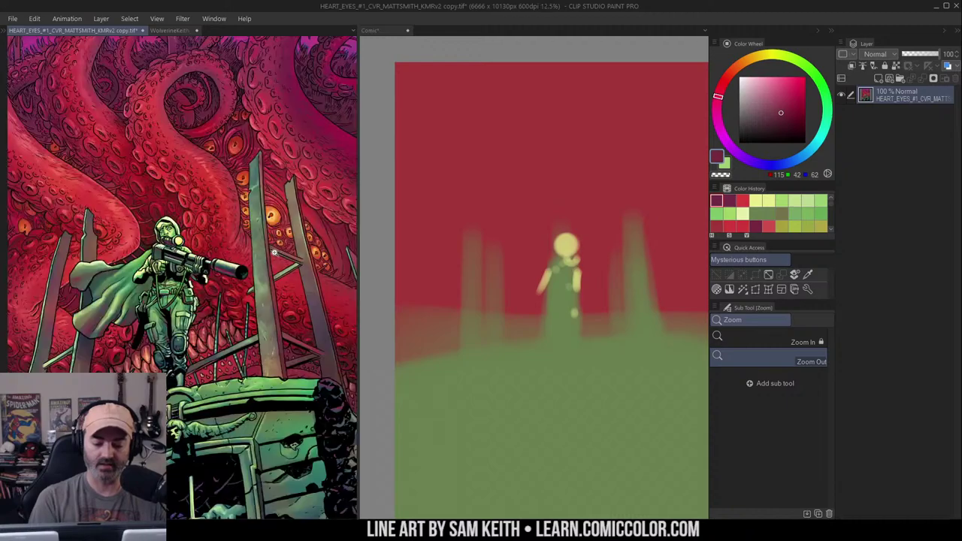
{"action": "left_click_drag", "start_coordinate": [252, 228], "coordinate": [282, 198]}
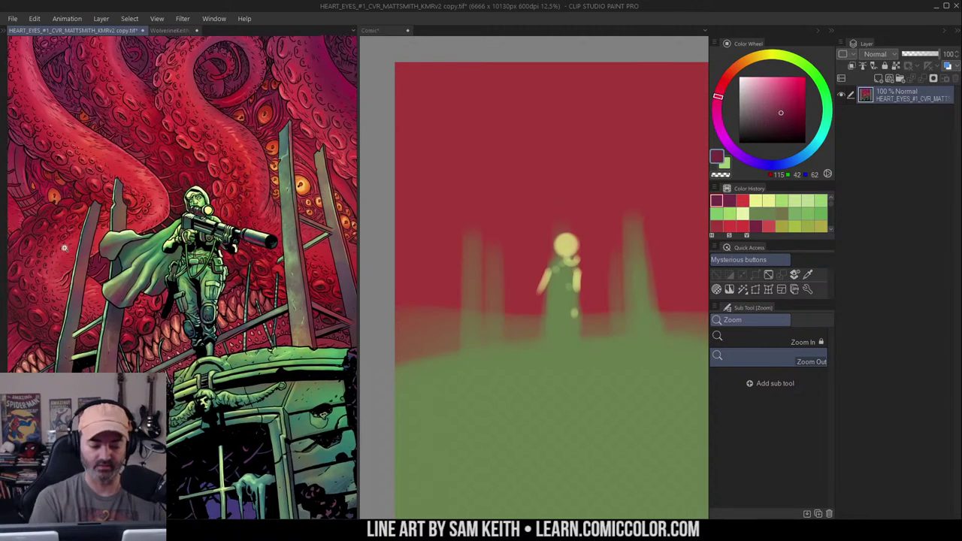
{"action": "left_click", "coordinate": [247, 237]}
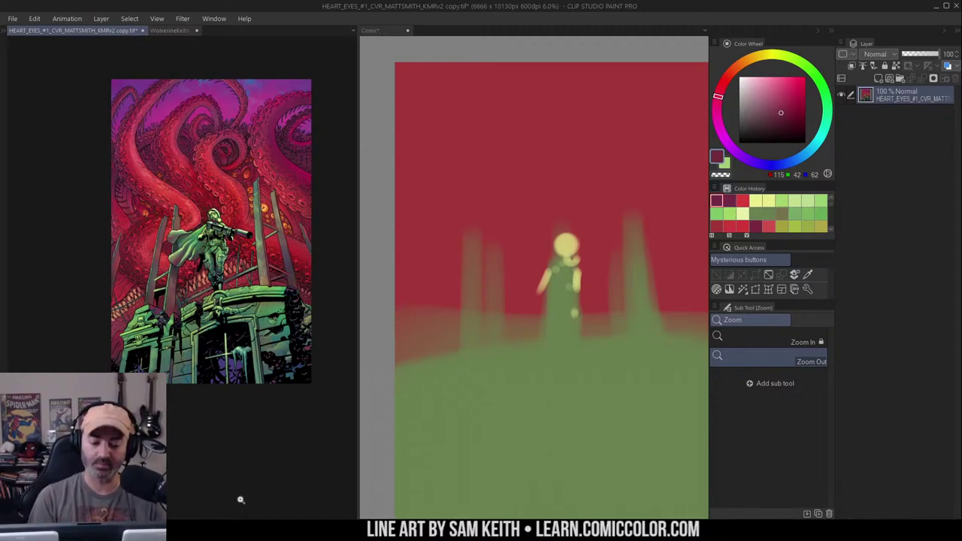
{"action": "left_click", "coordinate": [534, 195]}
{"action": "left_click_drag", "start_coordinate": [589, 211], "coordinate": [586, 163]}
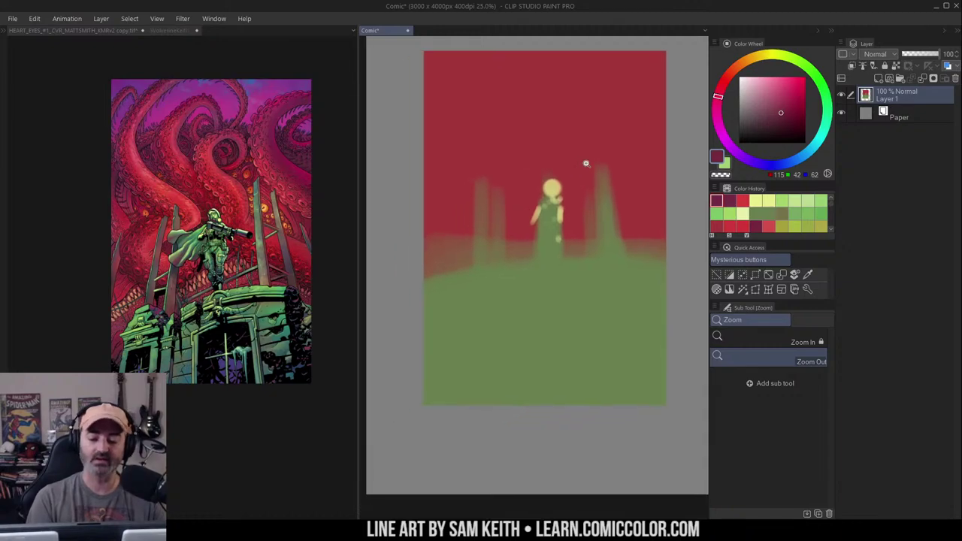
{"action": "left_click", "coordinate": [293, 239]}
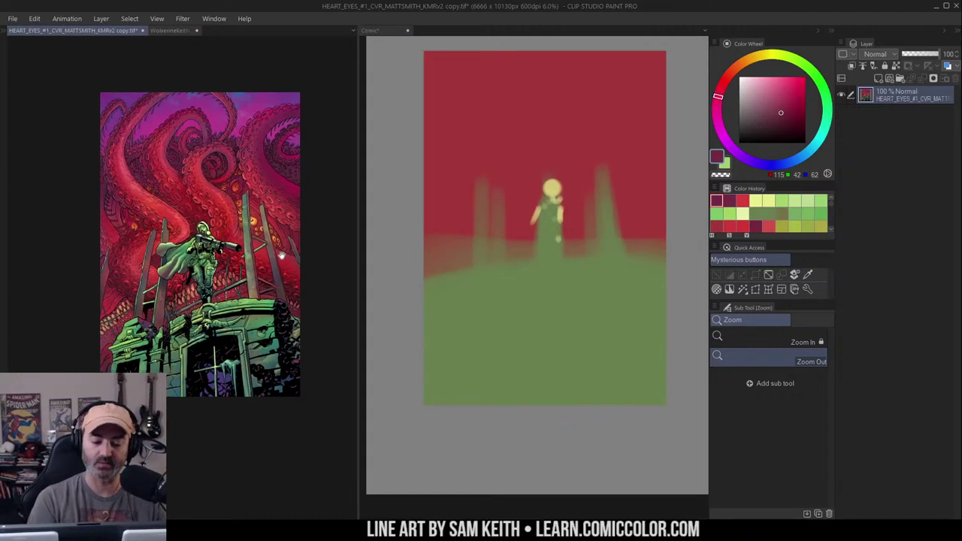
With the airbrush active, resample the canvas's muted green, then sample the blue-violet RGB 69, 61, 125 from the cover's lower window
{"action": "key", "text": "m"}
{"action": "left_click", "coordinate": [552, 340]}
{"action": "right_click", "coordinate": [564, 332]}
{"action": "key", "text": "b"}
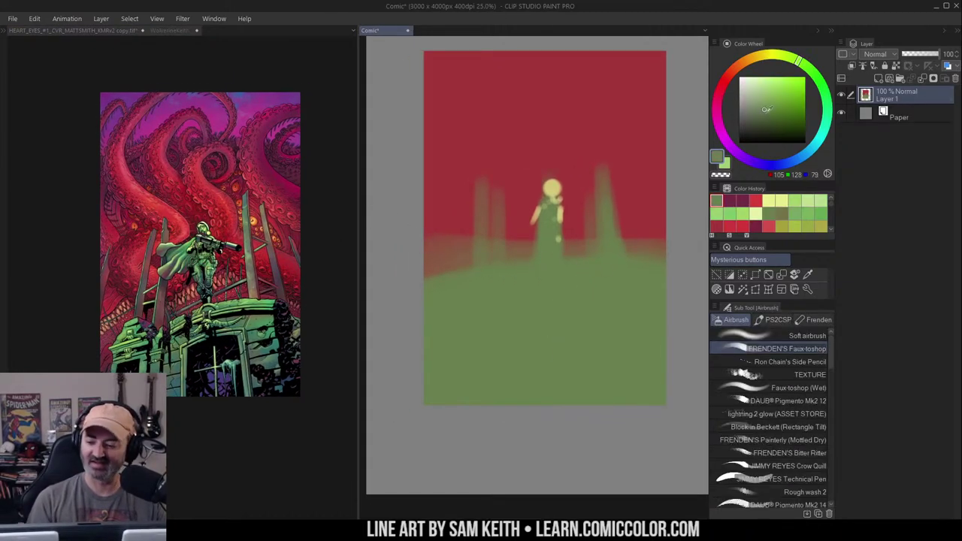
{"action": "left_click", "coordinate": [759, 120]}
{"action": "left_click", "coordinate": [231, 379]}
{"action": "left_click", "coordinate": [227, 377], "text": "alt"}
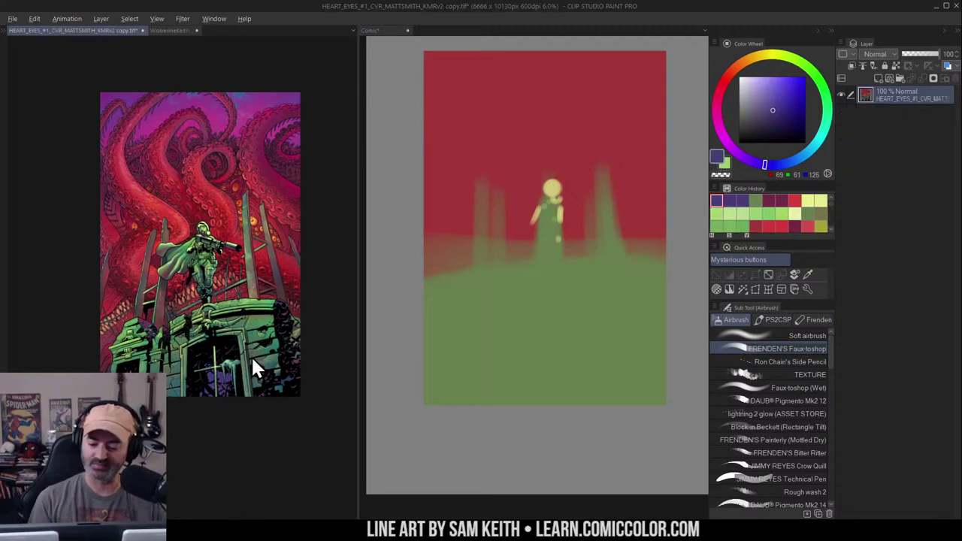
Airbrush soft blue-violet patches along the bottom of the green area and across the top edge of the red area
{"action": "left_click", "coordinate": [526, 405]}
{"action": "mouse_move", "coordinate": [560, 379]}
{"action": "left_mouse_down"}
{"action": "mouse_move", "coordinate": [562, 423]}
{"action": "mouse_move", "coordinate": [492, 421]}
{"action": "left_mouse_up"}
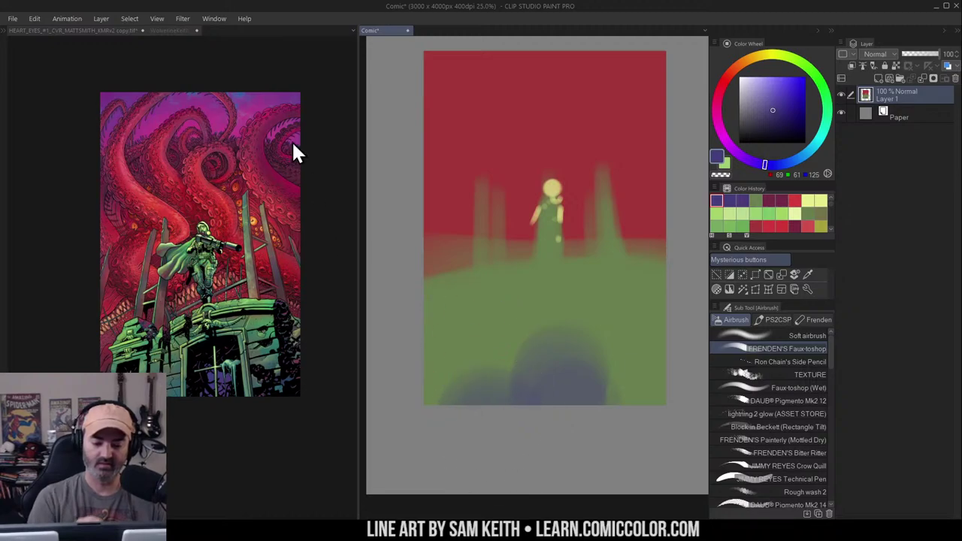
{"action": "left_click_drag", "start_coordinate": [454, 43], "coordinate": [648, 47]}
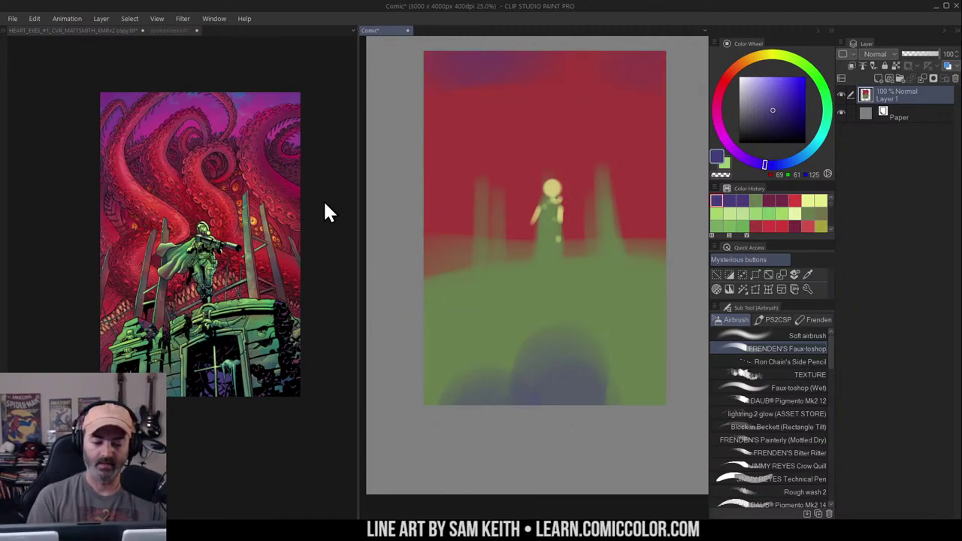
Sample the cover's red RGB 214, 54, 51, near-black RGB 28, 19, 18 and building green RGB 79, 138, 96, and activate the Lasso
{"action": "left_click", "coordinate": [238, 93]}
{"action": "left_click", "coordinate": [222, 197], "text": "alt"}
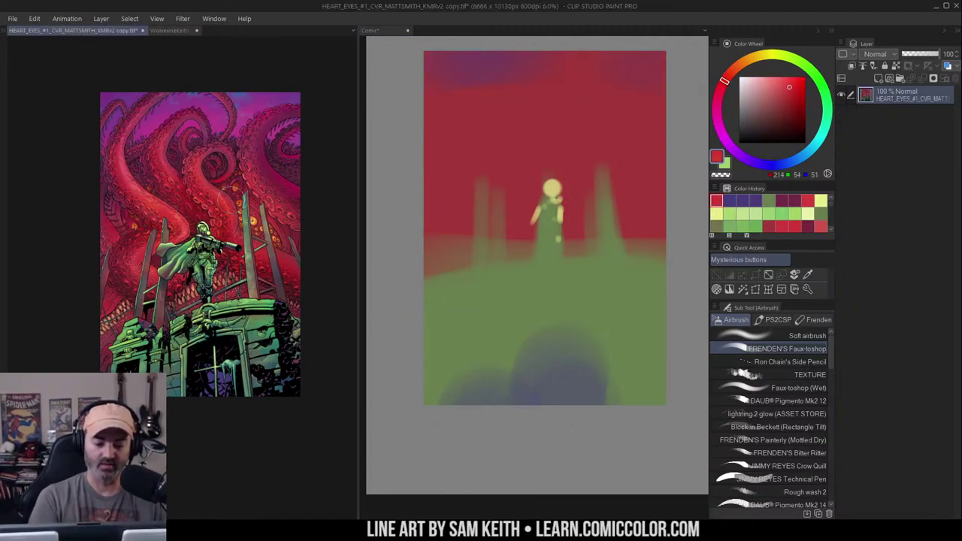
{"action": "left_click", "coordinate": [255, 218], "text": "alt"}
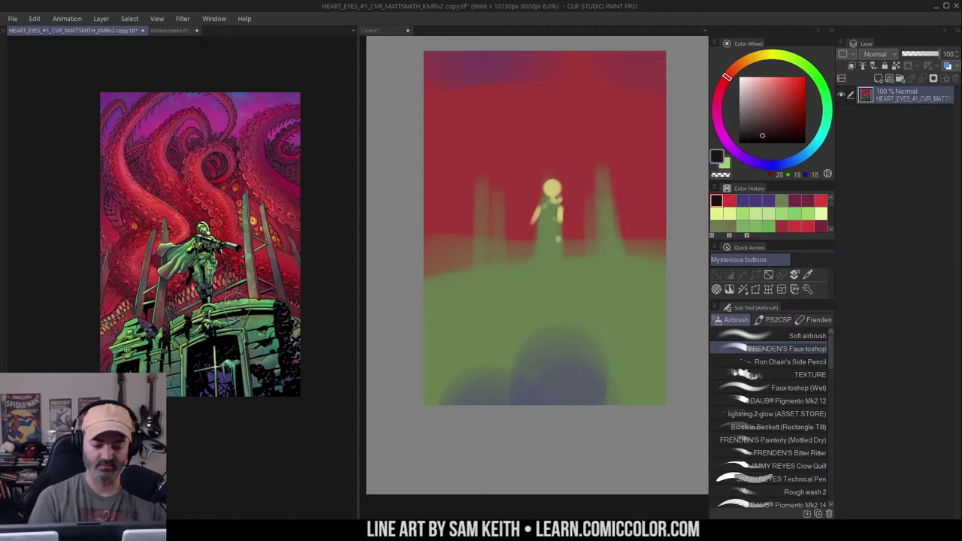
{"action": "left_click", "coordinate": [245, 304], "text": "alt"}
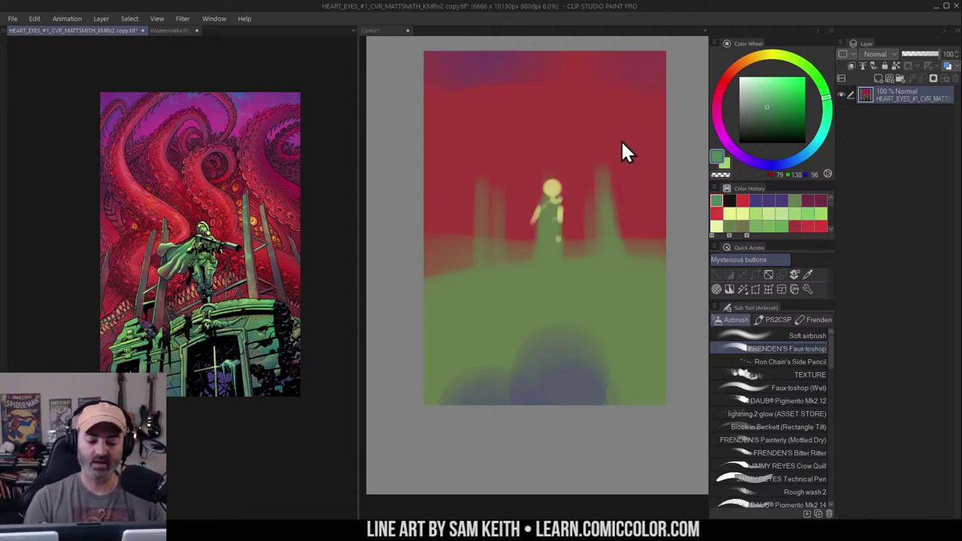
{"action": "left_click", "coordinate": [614, 206]}
{"action": "key", "text": "m"}
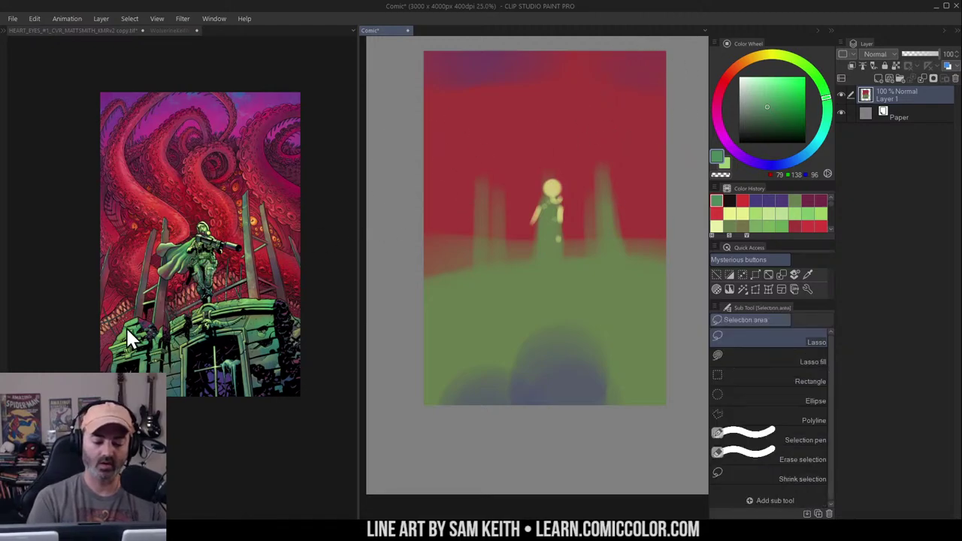
{"action": "left_click", "coordinate": [126, 327]}
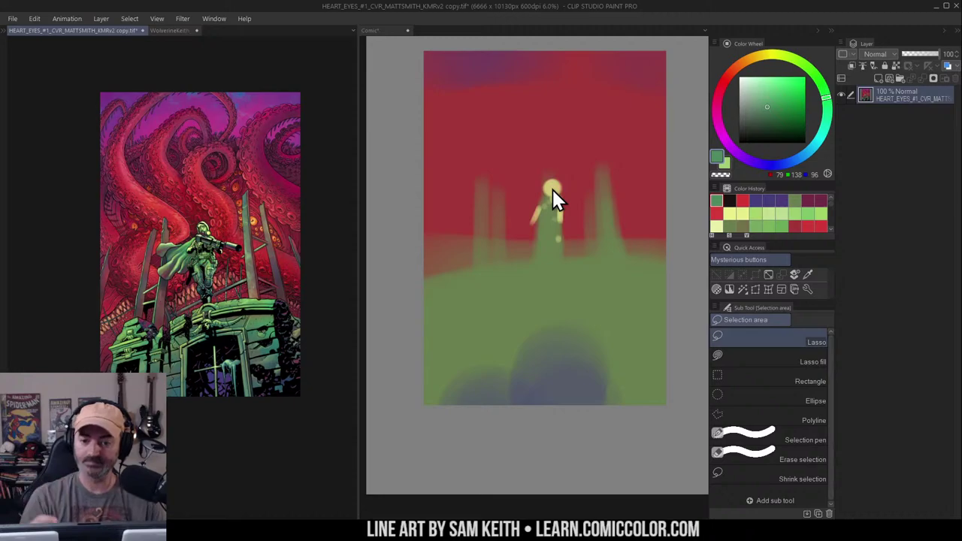
Close the painted Comic palette canvas without saving it
{"action": "left_click", "coordinate": [407, 30]}
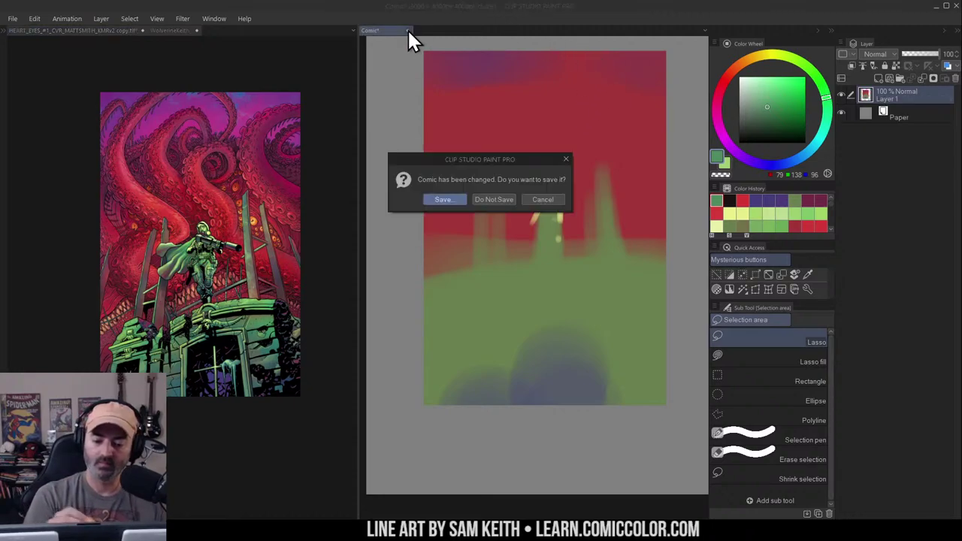
{"action": "left_click", "coordinate": [511, 195]}
{"action": "key", "text": "slash"}
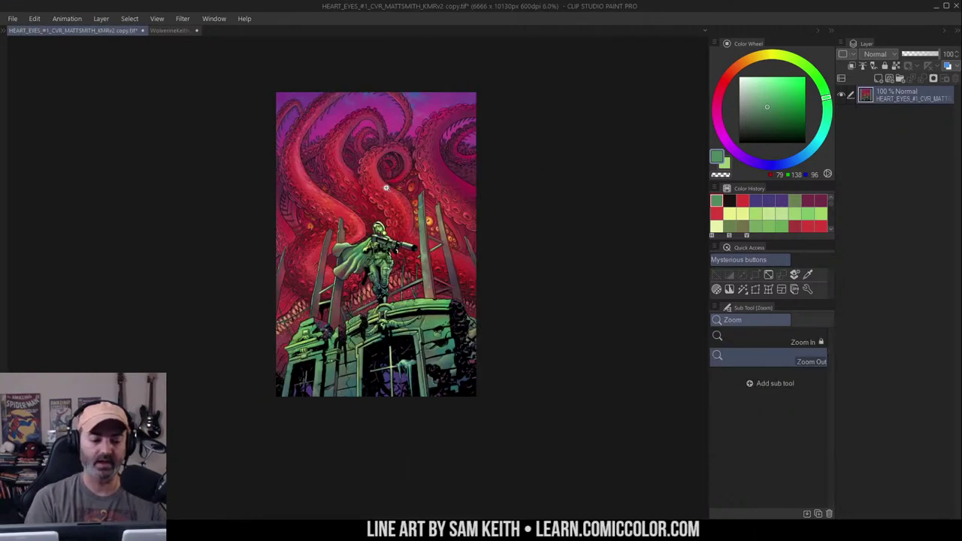
Look over the HEART_EYES cover at two zoom levels, and close it without saving to return to the Wolverine file
{"action": "left_click", "coordinate": [398, 187]}
{"action": "left_click", "coordinate": [515, 199], "text": "alt"}
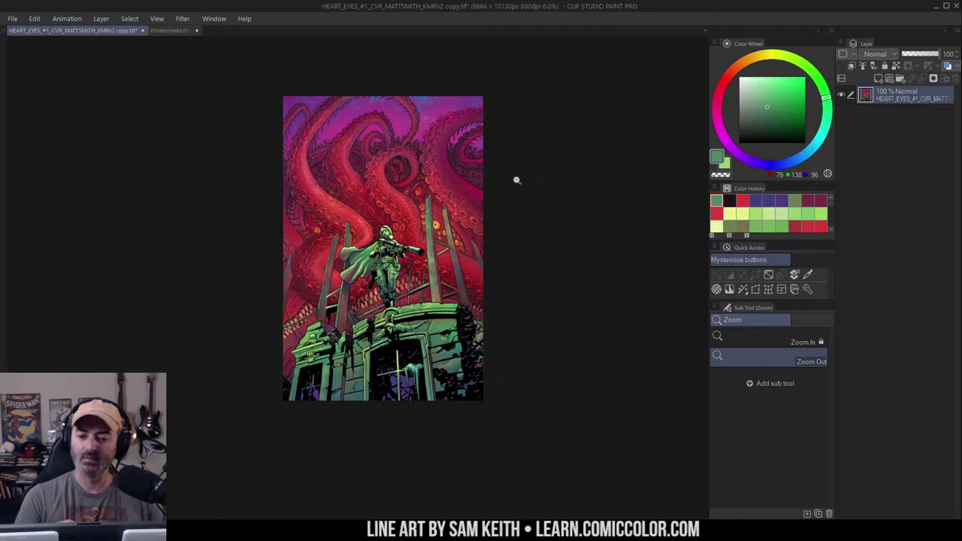
{"action": "left_click", "coordinate": [432, 168]}
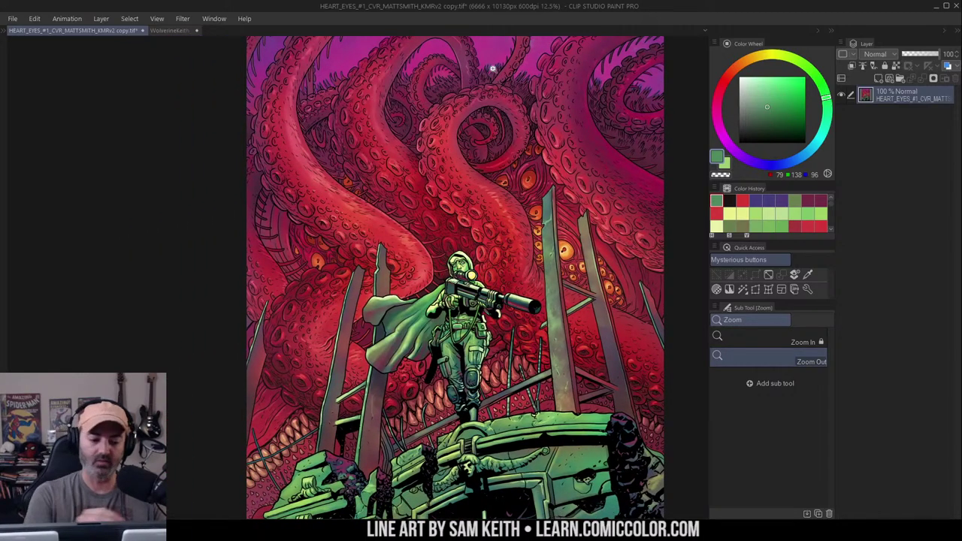
{"action": "left_click", "coordinate": [142, 30]}
{"action": "left_click", "coordinate": [556, 200]}
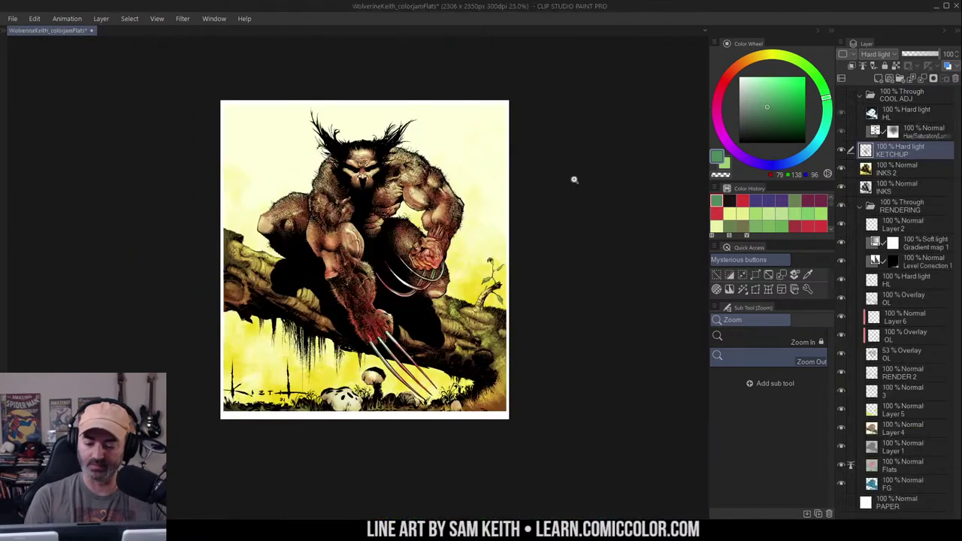
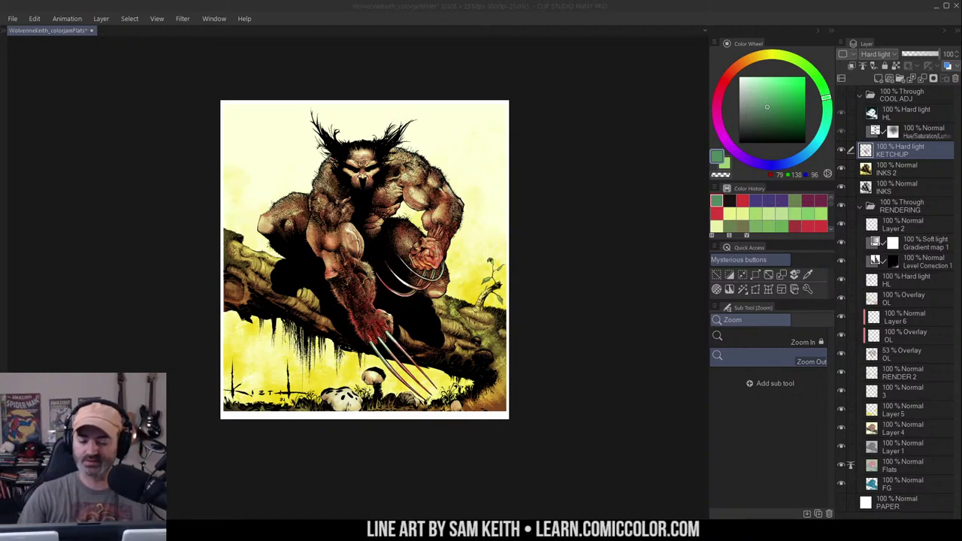
Expand the RENDERING folder and hide its layers above FG, along with the INKS 2 layer
{"action": "left_click", "coordinate": [419, 200]}
{"action": "scroll", "coordinate": [424, 198], "scroll_direction": "up", "scroll_amount": 2}
{"action": "left_click_drag", "start_coordinate": [429, 202], "coordinate": [545, 261]}
{"action": "scroll", "coordinate": [562, 207], "scroll_direction": "up", "scroll_amount": 1}
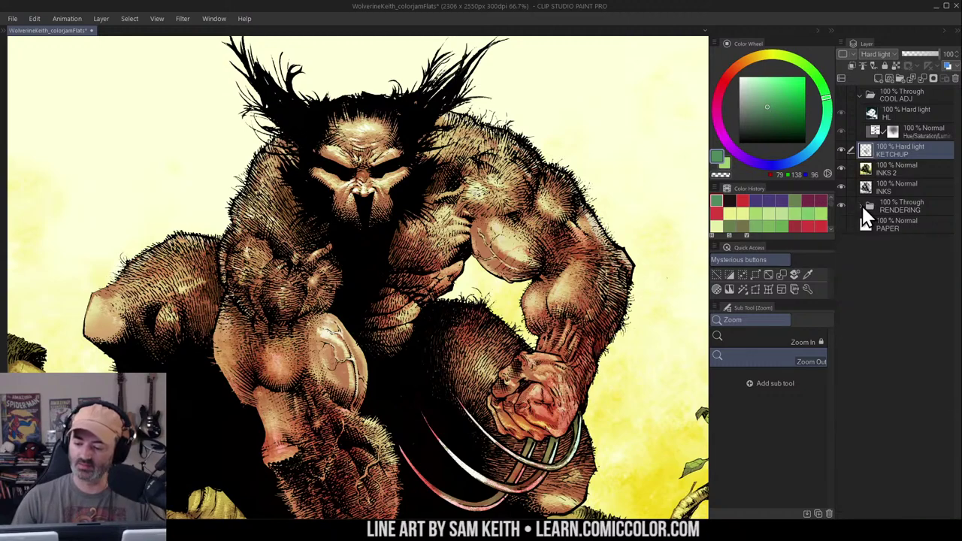
{"action": "left_click", "coordinate": [864, 213]}
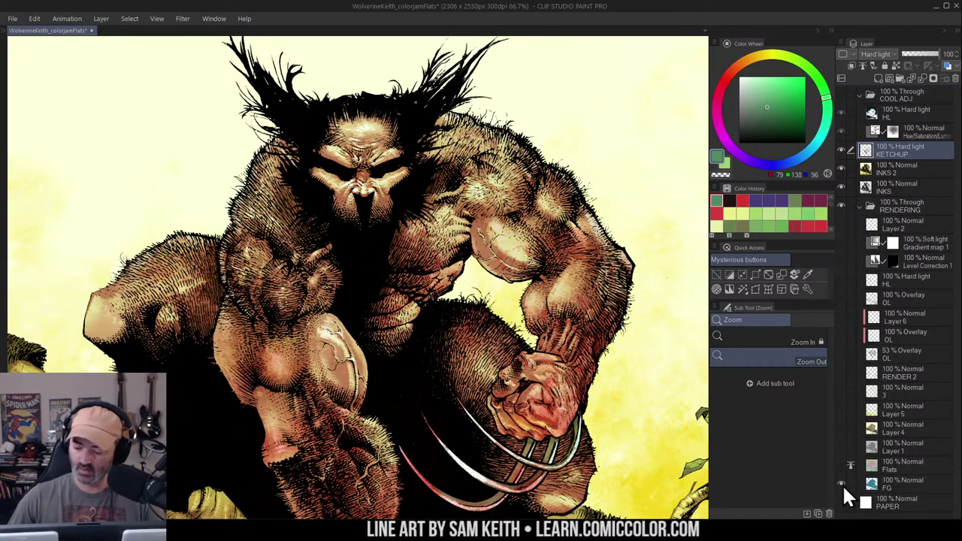
{"action": "left_click", "coordinate": [841, 167]}
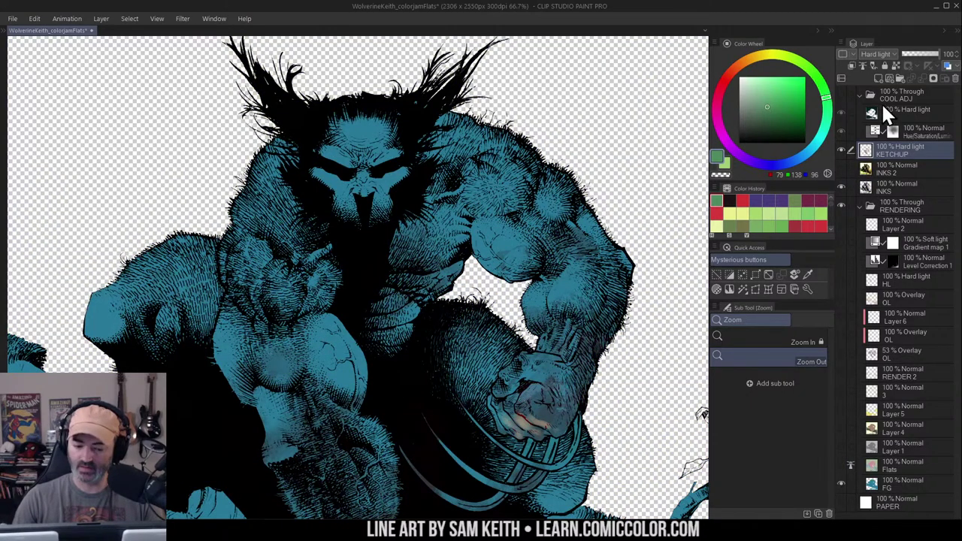
Show the Flats, Layer 1 and Layer 4 color layers in the RENDERING folder, and select Layer 4
{"action": "left_click", "coordinate": [842, 465]}
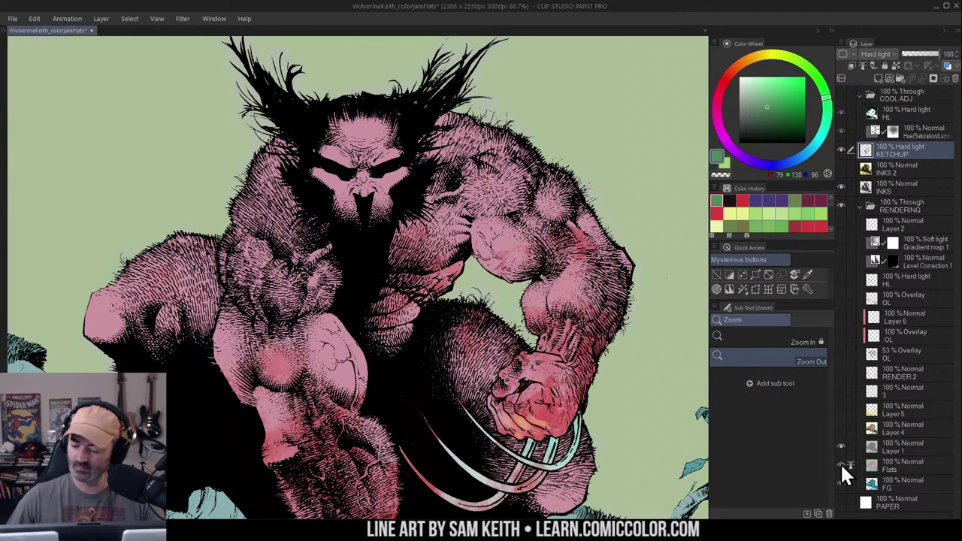
{"action": "left_click", "coordinate": [841, 464]}
{"action": "scroll", "coordinate": [631, 245], "scroll_direction": "down", "scroll_amount": 1}
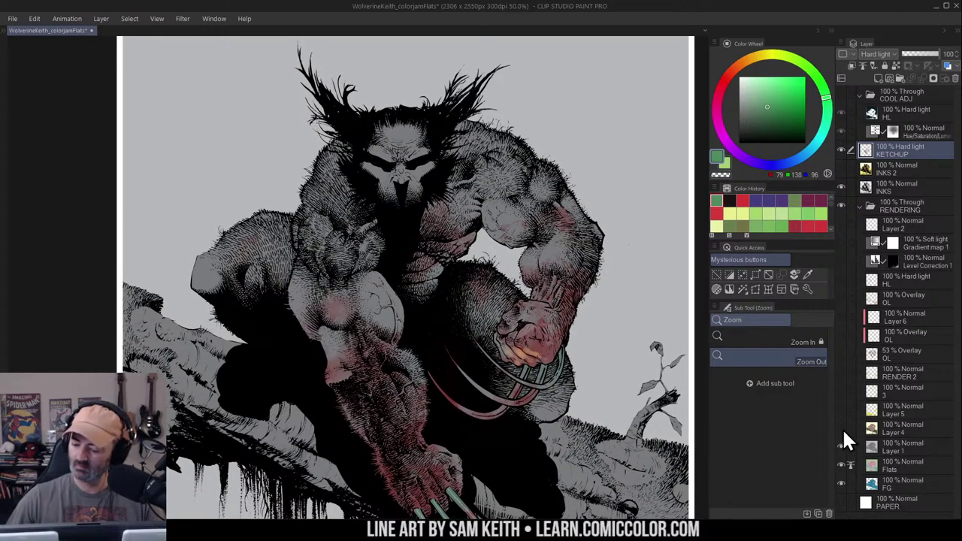
{"action": "left_click", "coordinate": [841, 429]}
{"action": "left_click", "coordinate": [875, 431]}
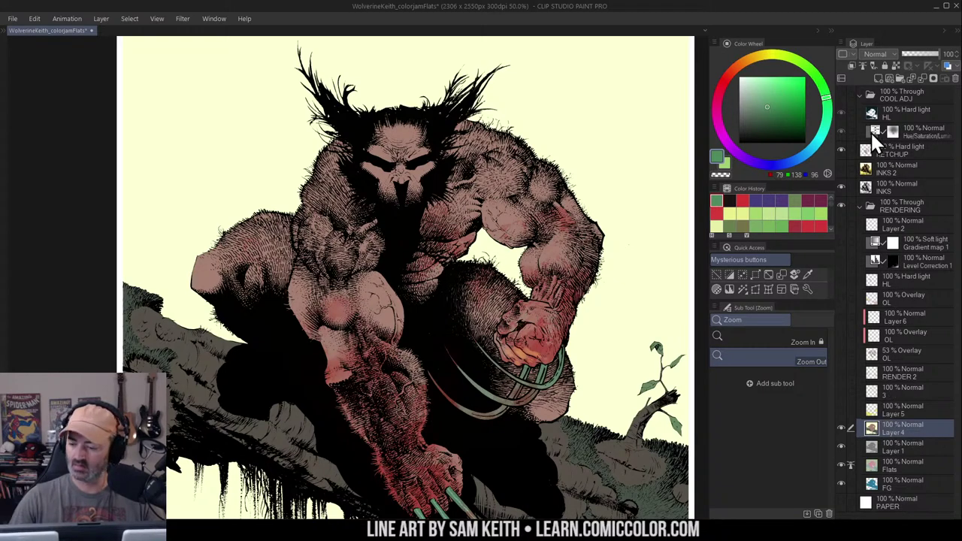
Hide the KETCHUP hard light layer and fit the whole Wolverine page in view
{"action": "left_click", "coordinate": [841, 149]}
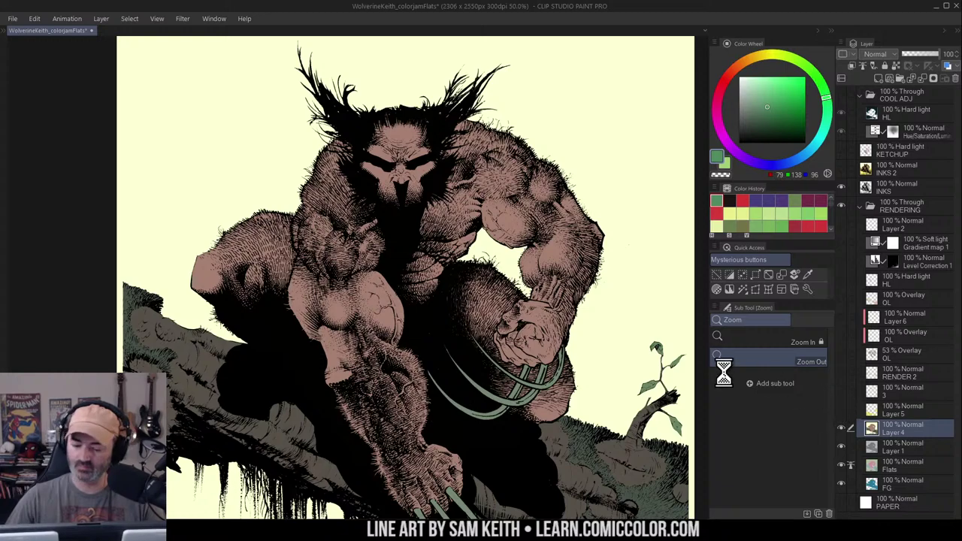
{"action": "left_click", "coordinate": [603, 297]}
{"action": "left_click_drag", "start_coordinate": [621, 290], "coordinate": [604, 224]}
{"action": "key", "text": "ctrl+0"}
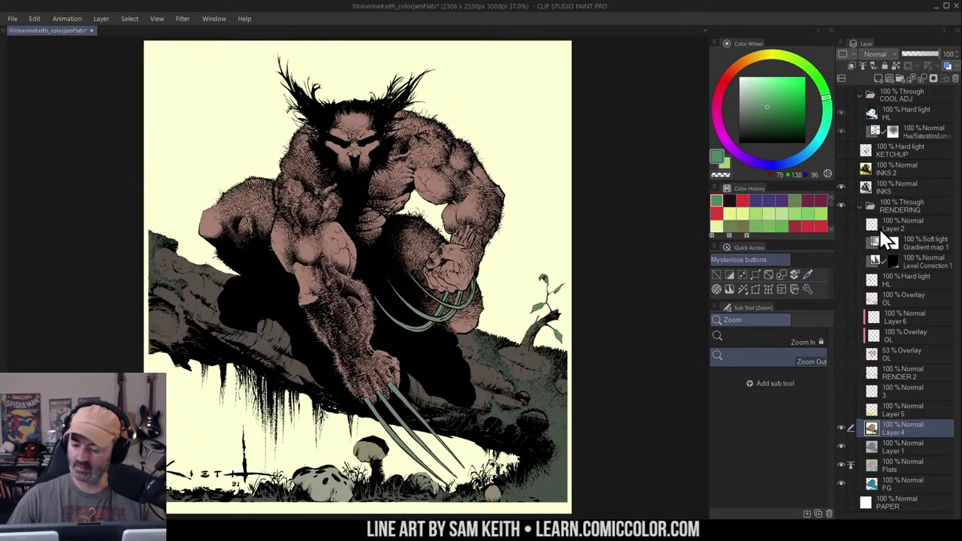
Show Layer 5, layer 3 and RENDER 2 in the RENDERING folder
{"action": "left_click", "coordinate": [841, 410]}
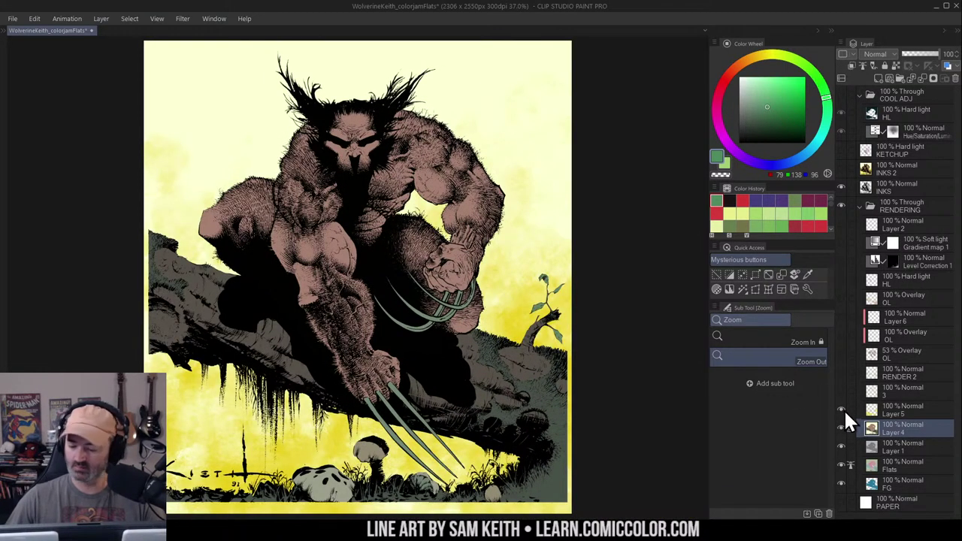
{"action": "left_click", "coordinate": [841, 391]}
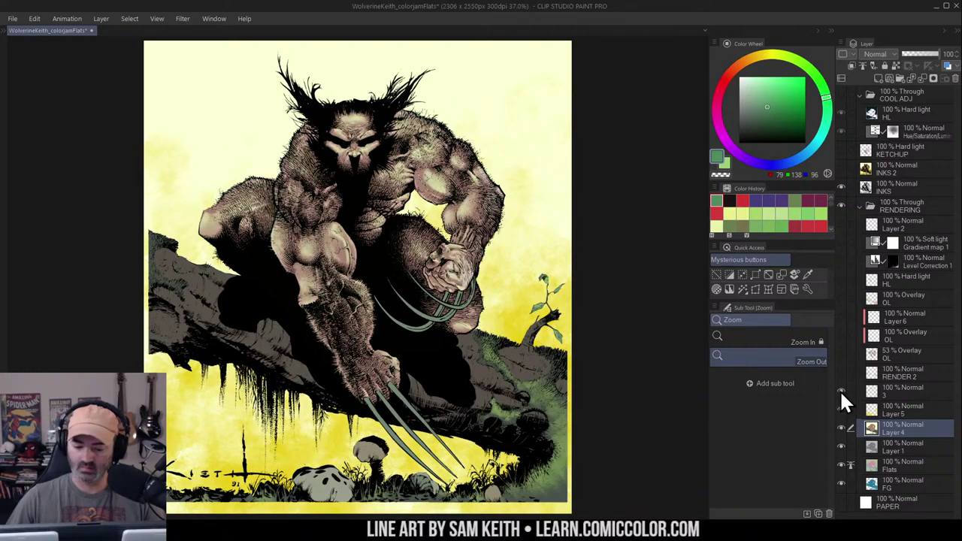
{"action": "left_click", "coordinate": [841, 372]}
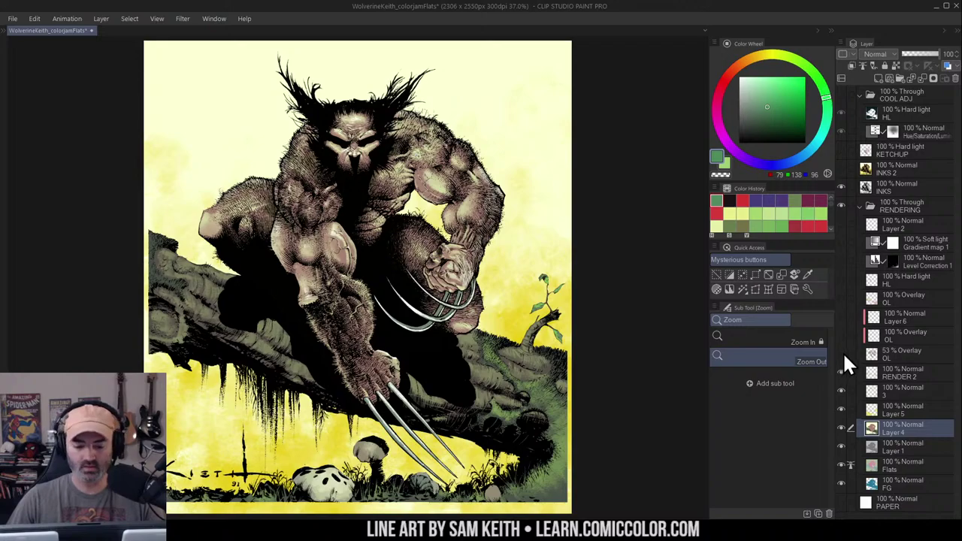
Examine the rendering on Wolverine's face, chest and arms up close
{"action": "scroll", "coordinate": [360, 155], "scroll_direction": "up", "scroll_amount": 2}
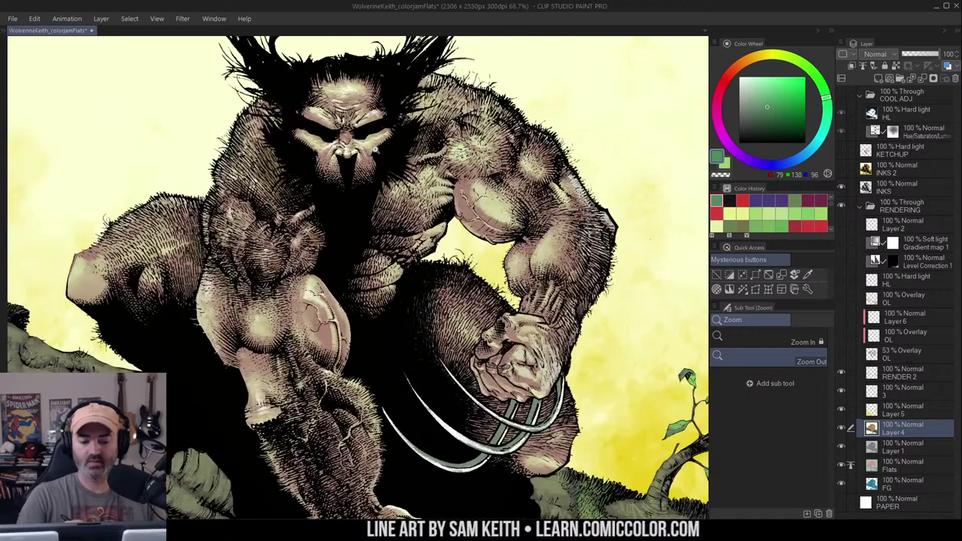
{"action": "left_click_drag", "start_coordinate": [360, 155], "coordinate": [465, 207]}
{"action": "scroll", "coordinate": [539, 237], "scroll_direction": "up", "scroll_amount": 1}
{"action": "left_click_drag", "start_coordinate": [540, 237], "coordinate": [541, 253]}
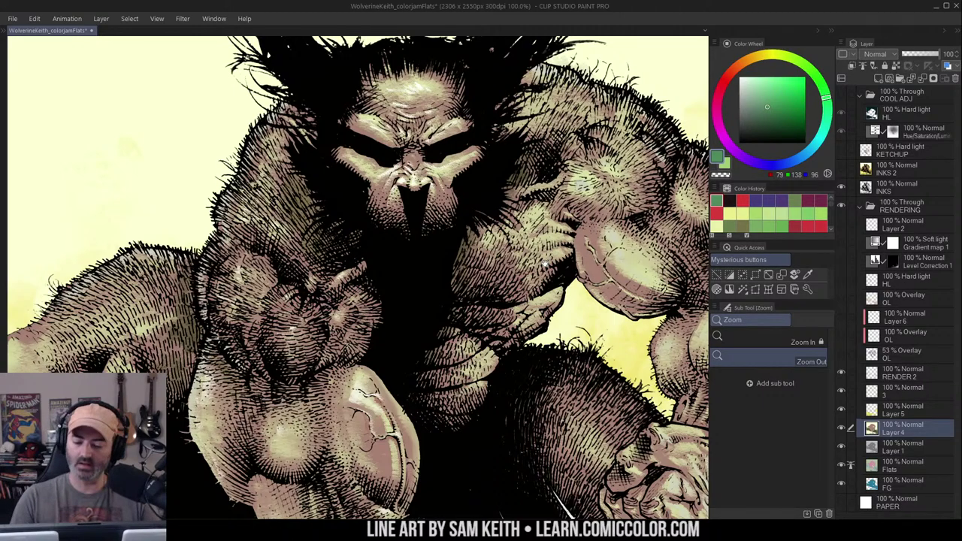
{"action": "left_click_drag", "start_coordinate": [546, 264], "coordinate": [493, 235]}
{"action": "scroll", "coordinate": [648, 173], "scroll_direction": "down", "scroll_amount": 1}
{"action": "left_click_drag", "start_coordinate": [647, 173], "coordinate": [614, 175]}
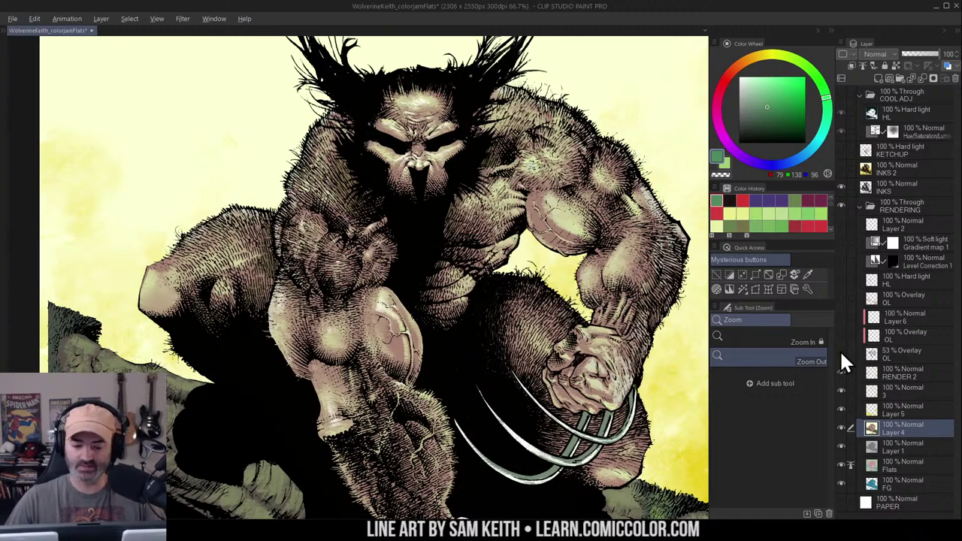
Isolate the 53% Overlay OL layer, restore the other layers, and toggle its visibility repeatedly to compare its effect on the figure
{"action": "left_click", "coordinate": [839, 352], "text": "alt"}
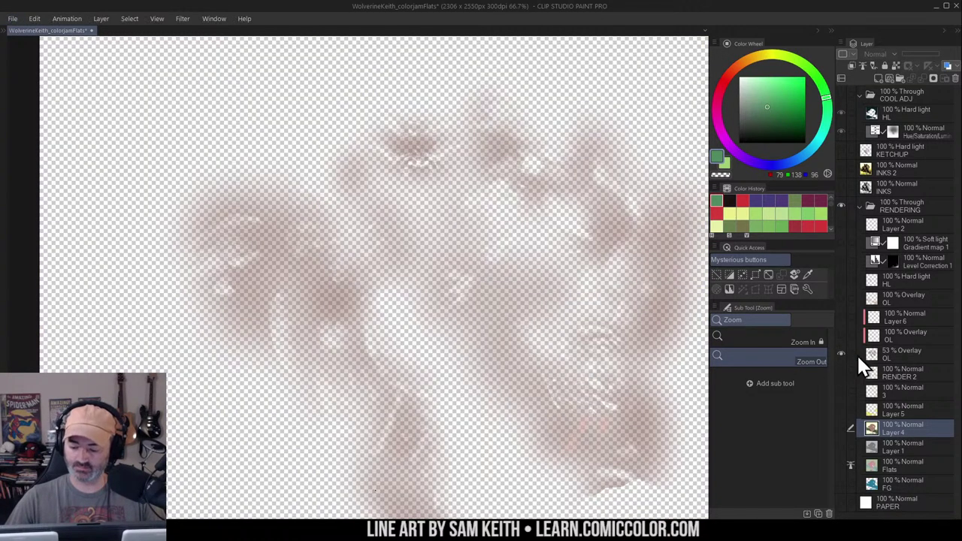
{"action": "left_click", "coordinate": [841, 353], "text": "alt"}
{"action": "left_click", "coordinate": [841, 351]}
{"action": "left_click", "coordinate": [839, 350]}
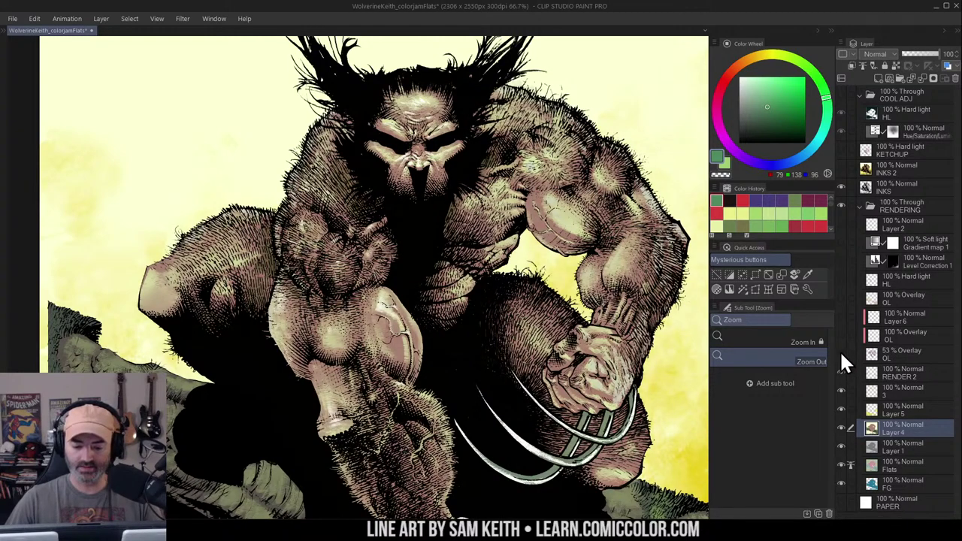
{"action": "left_click", "coordinate": [838, 349]}
{"action": "left_click", "coordinate": [838, 351]}
{"action": "left_click", "coordinate": [839, 351]}
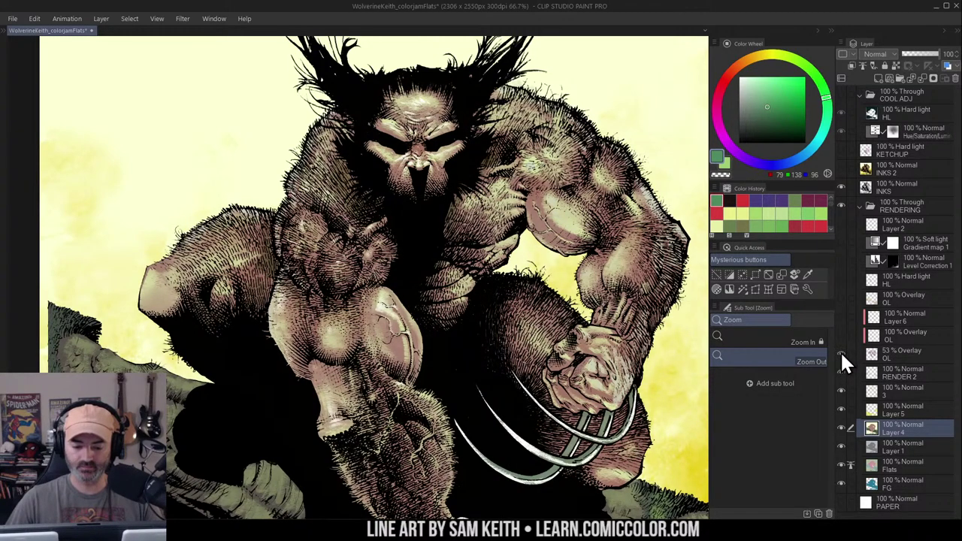
{"action": "left_click", "coordinate": [840, 350]}
{"action": "left_click", "coordinate": [841, 350]}
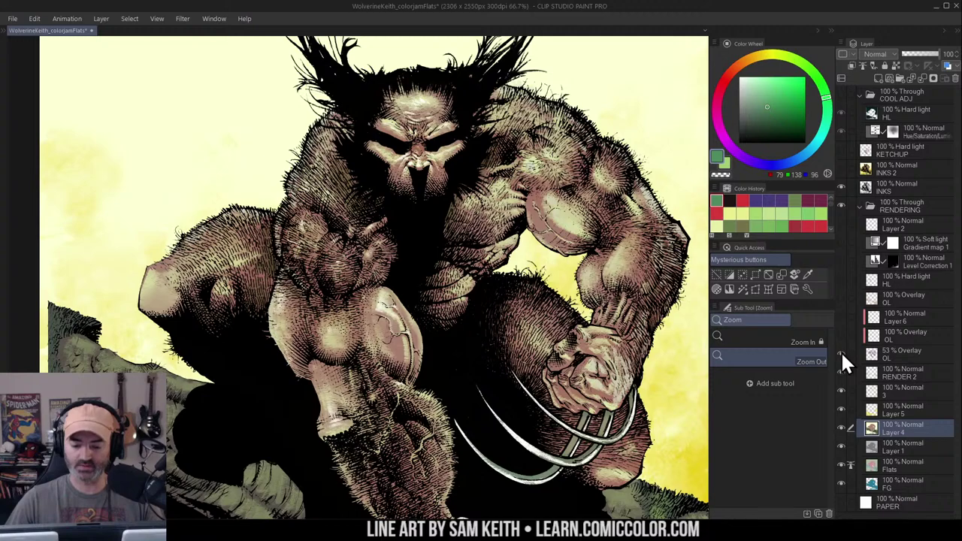
{"action": "left_click", "coordinate": [840, 351]}
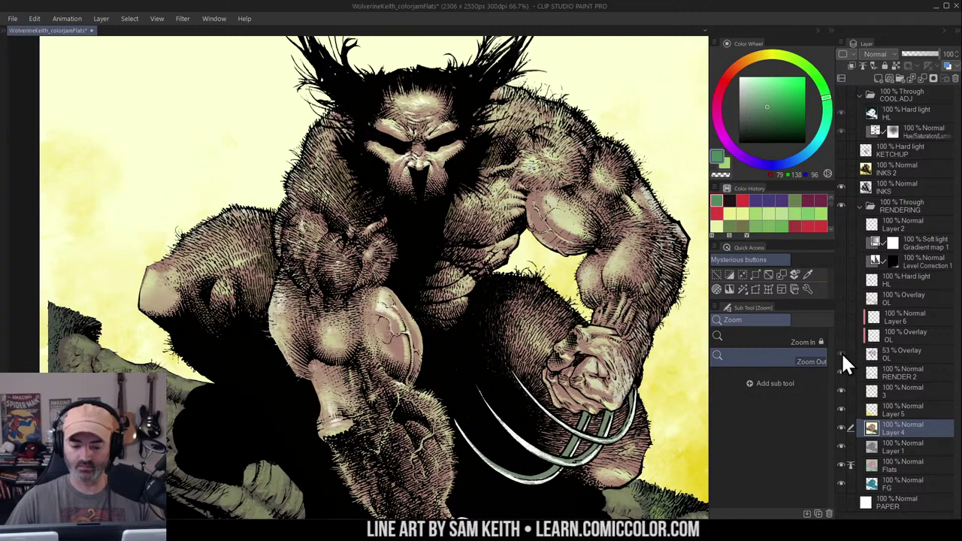
Show the 53% Overlay OL layer, Layer 6 and both 100% Overlay OL layers, toggling the uppermost overlay to compare its effect
{"action": "left_click", "coordinate": [841, 351]}
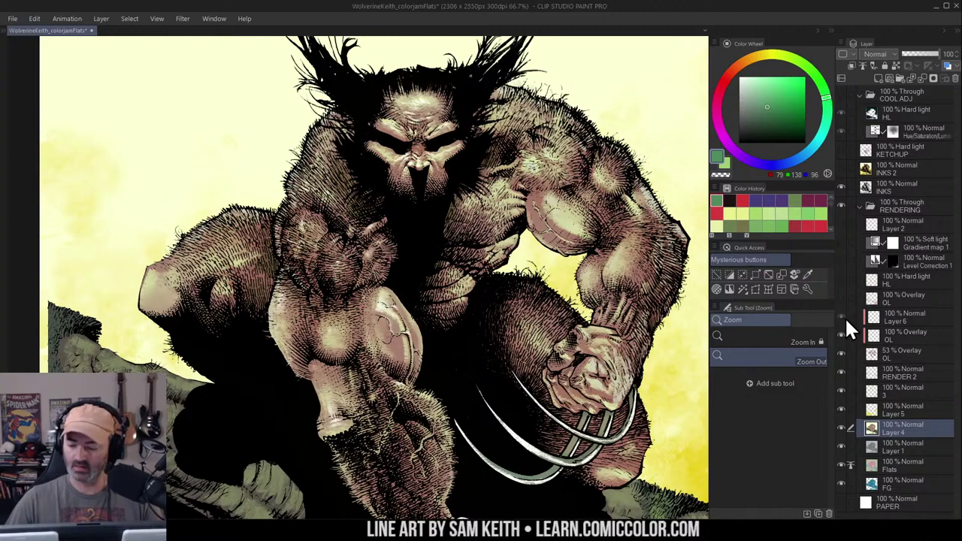
{"action": "left_click_drag", "start_coordinate": [630, 329], "coordinate": [613, 116]}
{"action": "left_click", "coordinate": [637, 327]}
{"action": "left_click_drag", "start_coordinate": [636, 324], "coordinate": [552, 371]}
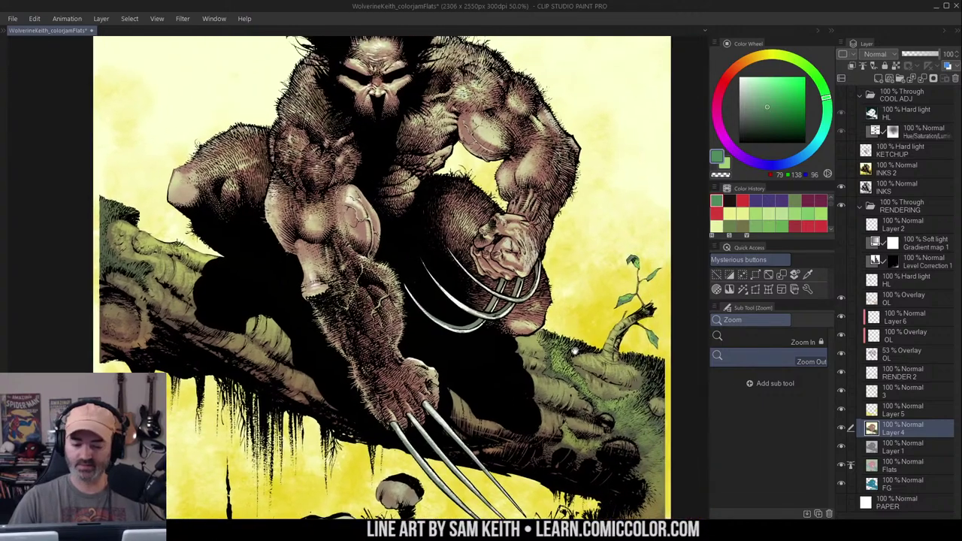
{"action": "left_click", "coordinate": [840, 297]}
{"action": "left_click", "coordinate": [841, 298]}
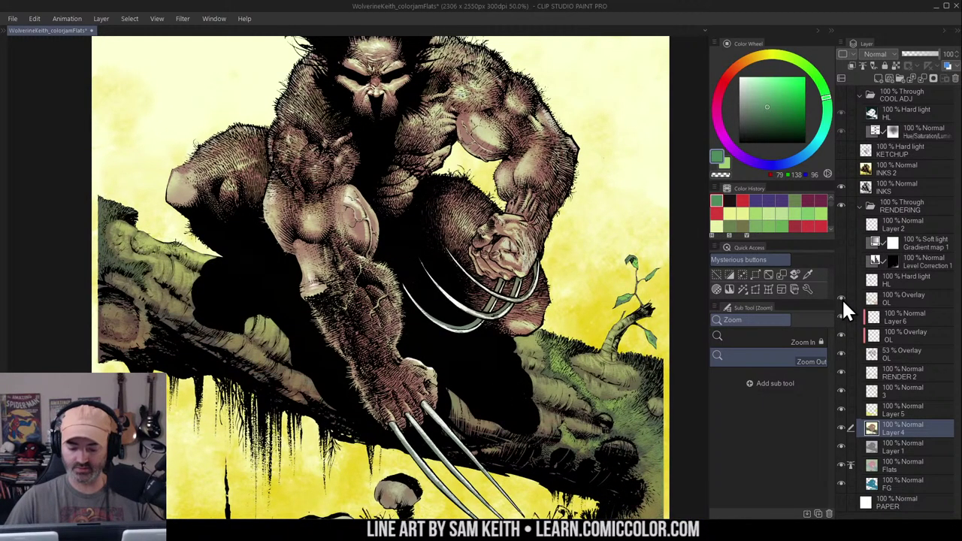
{"action": "left_click", "coordinate": [842, 297]}
{"action": "left_click", "coordinate": [842, 299]}
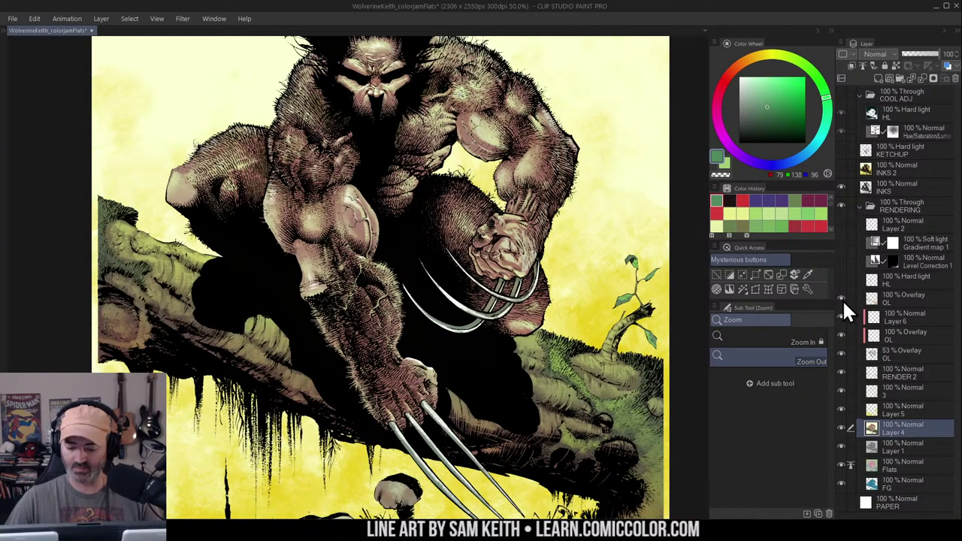
Show the HL hard light layer in the RENDERING folder and toggle it to compare the highlights
{"action": "left_click", "coordinate": [841, 279]}
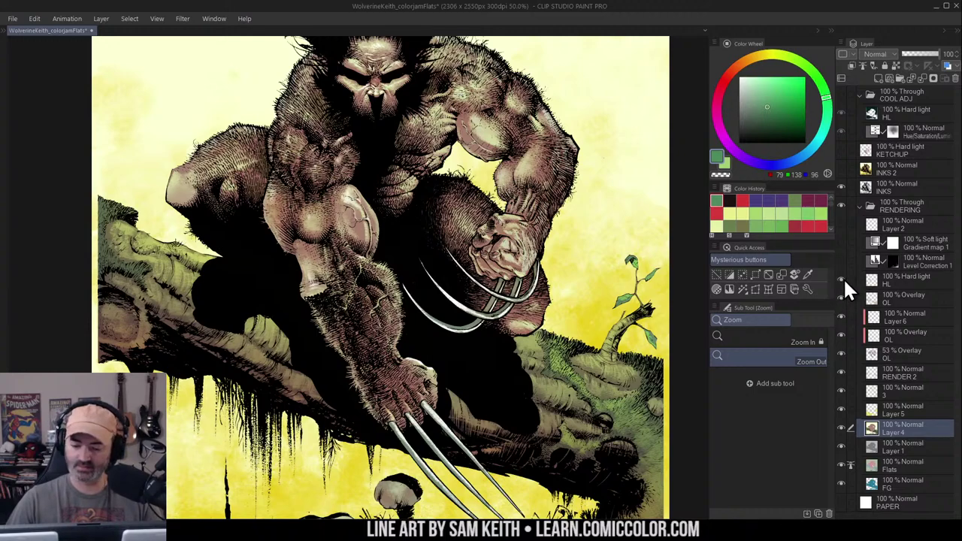
{"action": "left_click", "coordinate": [842, 279]}
{"action": "left_click", "coordinate": [842, 280]}
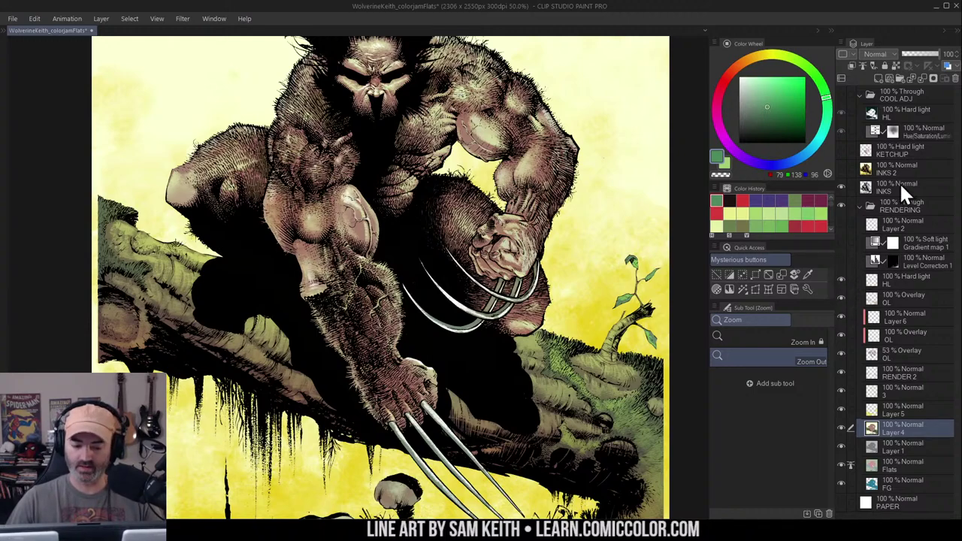
Show Level Correction 1, Gradient map 1 and Layer 2, toggling the gradient map to compare its color effect
{"action": "left_click", "coordinate": [850, 261]}
{"action": "left_click", "coordinate": [842, 261]}
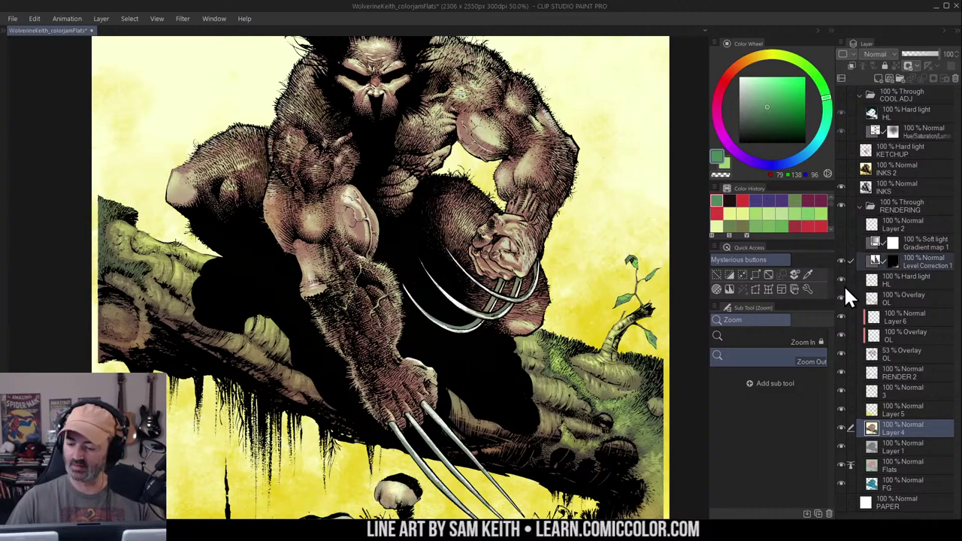
{"action": "left_click", "coordinate": [842, 241]}
{"action": "left_click", "coordinate": [841, 225]}
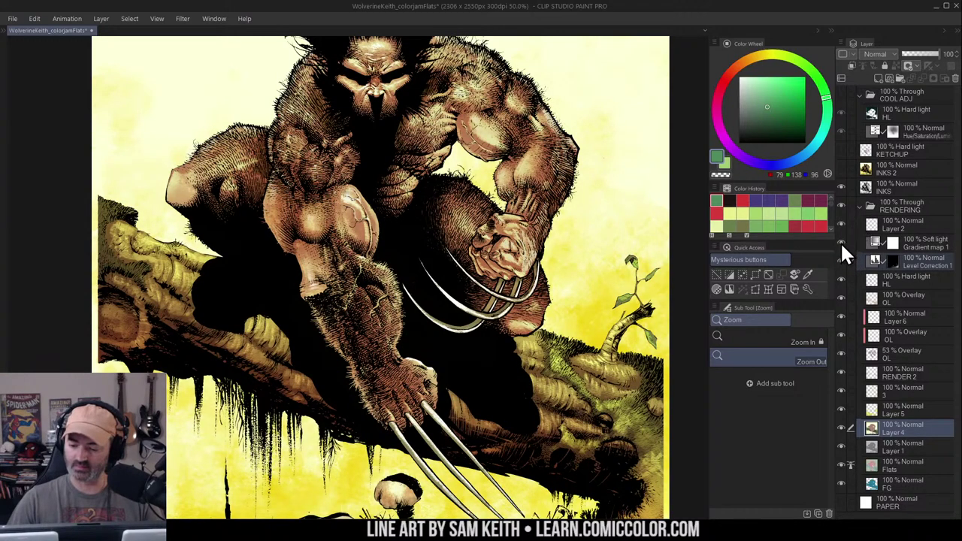
{"action": "left_click", "coordinate": [842, 242]}
{"action": "left_click", "coordinate": [841, 242]}
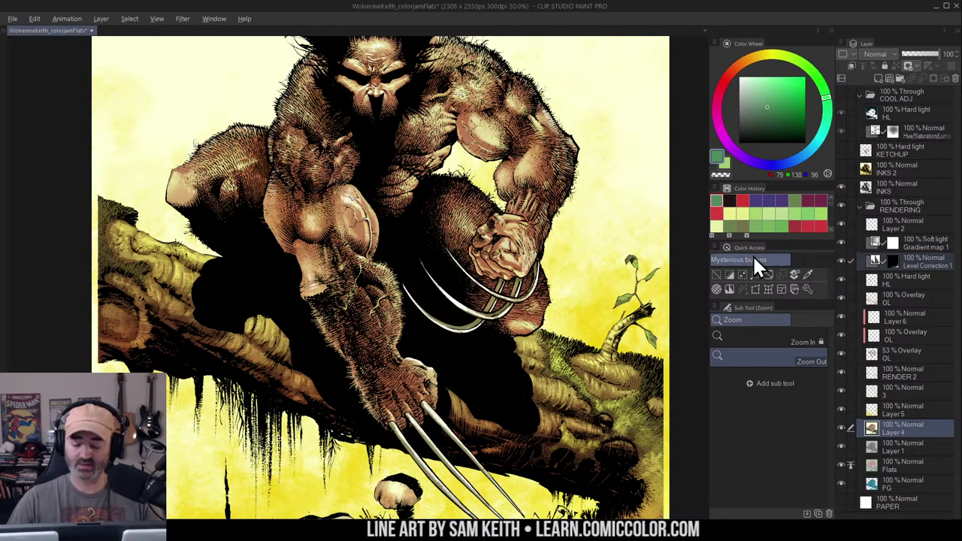
Bring the whole Wolverine page into view and select the Level Correction 1 layer
{"action": "left_click", "coordinate": [642, 297]}
{"action": "left_click_drag", "start_coordinate": [642, 298], "coordinate": [644, 289]}
{"action": "left_click", "coordinate": [873, 263]}
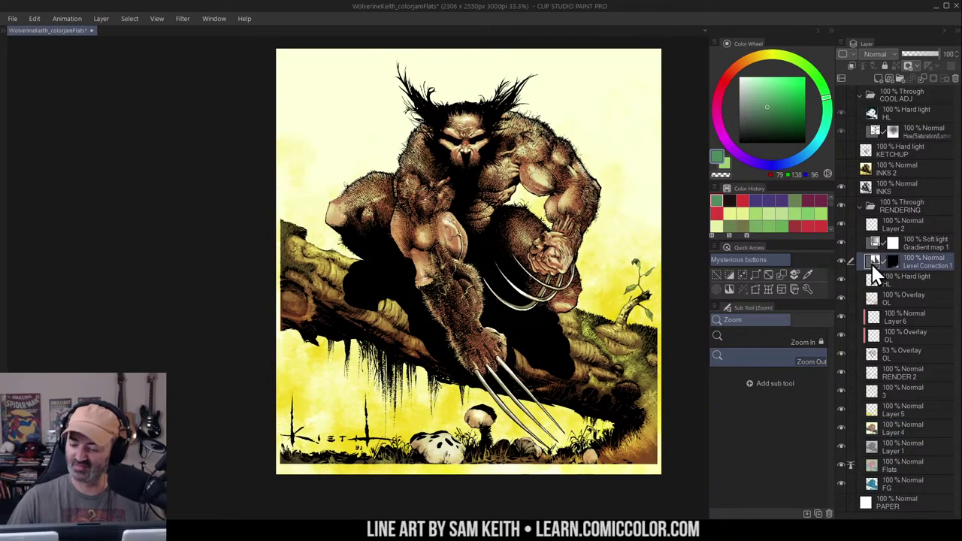
Inspect the gradient settings of the Gradient map 1 layer and toggle its visibility to compare the color effect
{"action": "left_click", "coordinate": [871, 241]}
{"action": "left_click", "coordinate": [842, 241]}
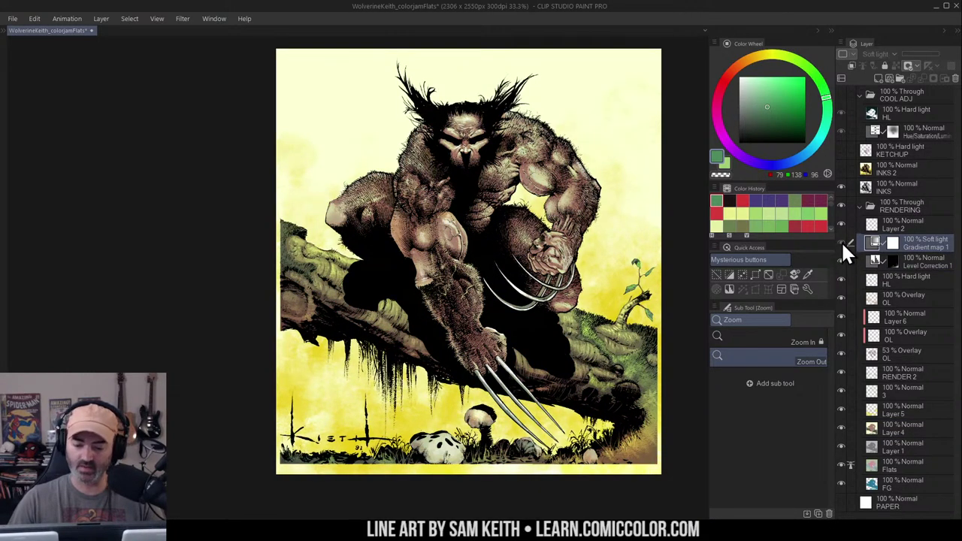
{"action": "left_click", "coordinate": [842, 241]}
{"action": "double_click", "coordinate": [872, 242]}
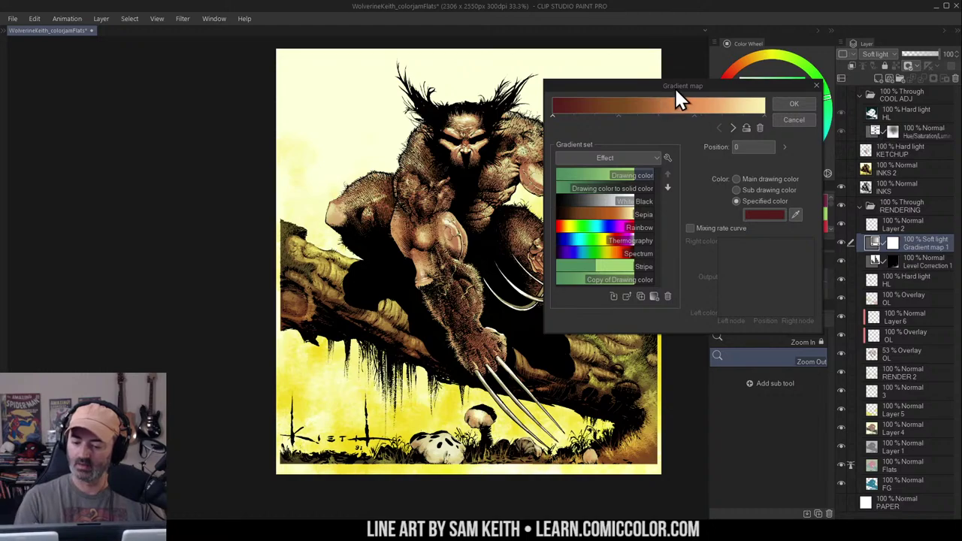
{"action": "left_click_drag", "start_coordinate": [676, 88], "coordinate": [724, 88]}
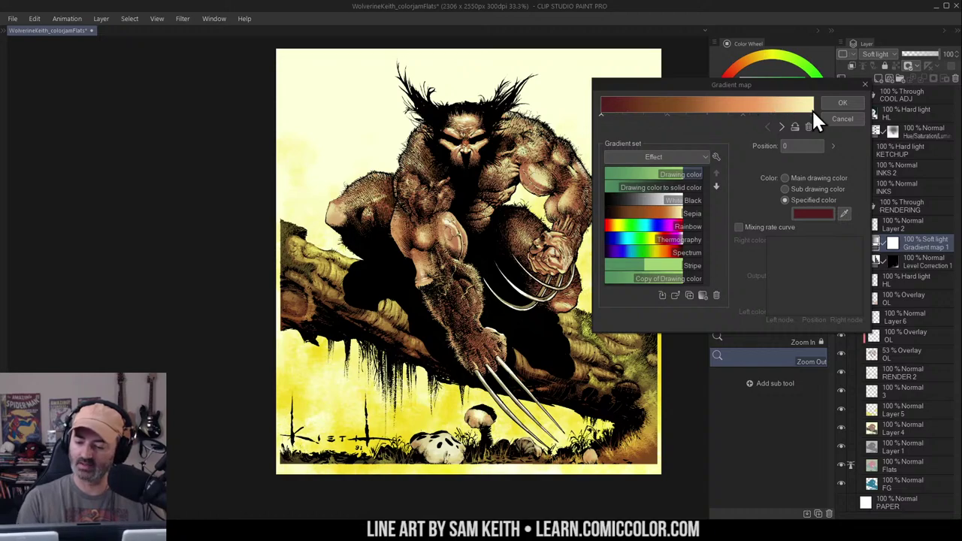
{"action": "left_click", "coordinate": [848, 102]}
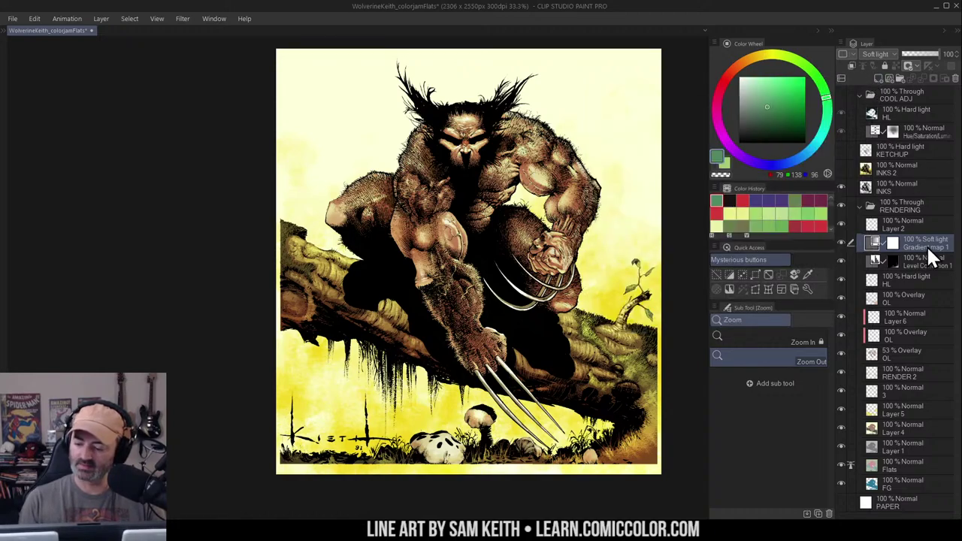
{"action": "left_click", "coordinate": [841, 242]}
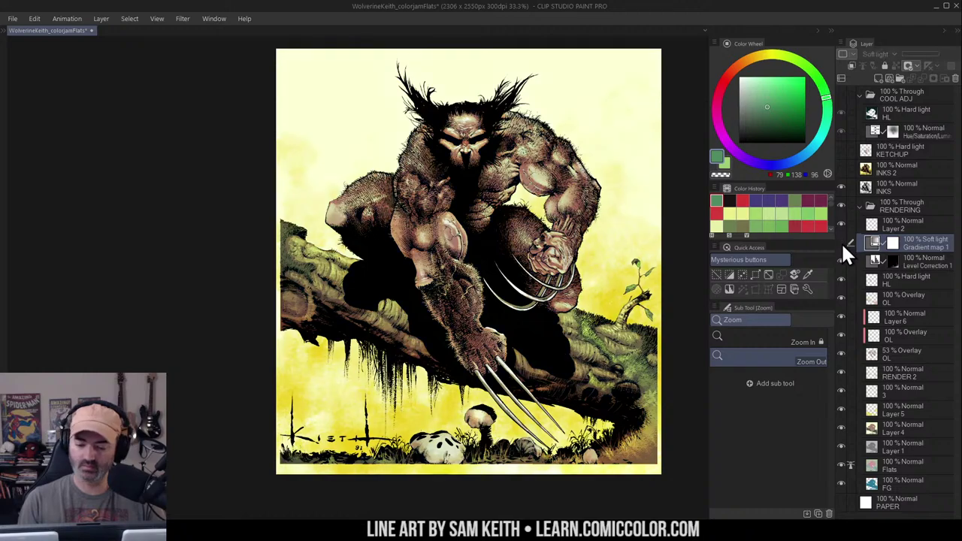
{"action": "left_click", "coordinate": [840, 242]}
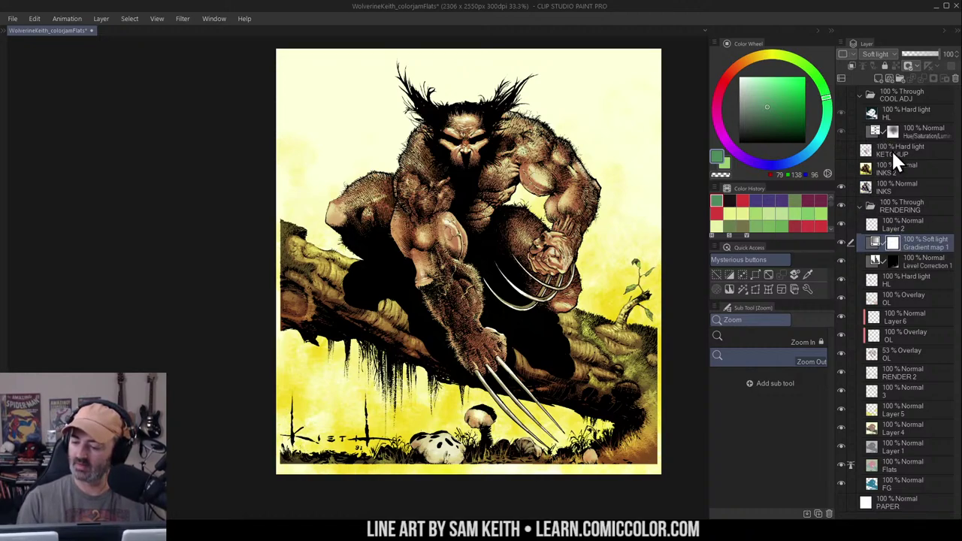
Show the KETCHUP hard light layer and collapse the COOL ADJ folder
{"action": "left_click", "coordinate": [841, 149]}
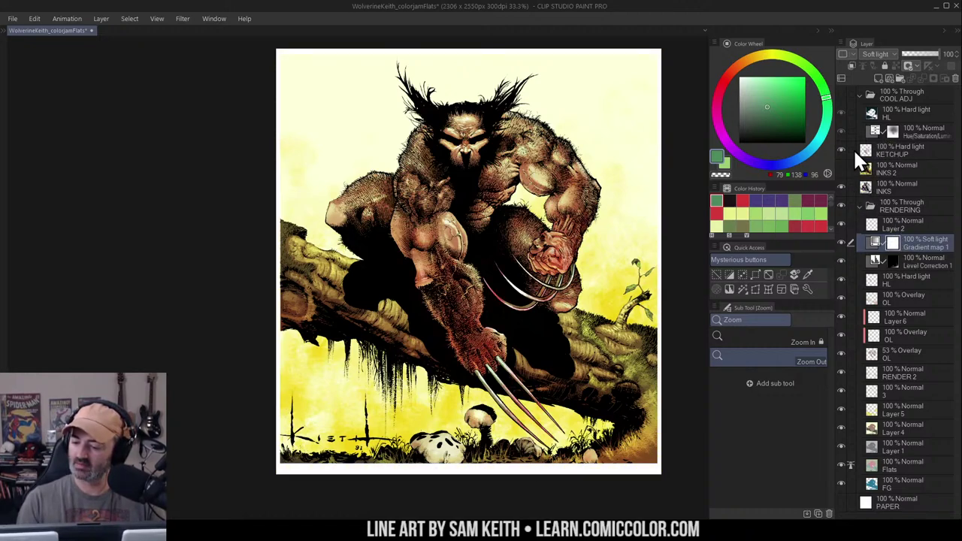
{"action": "left_click", "coordinate": [860, 94]}
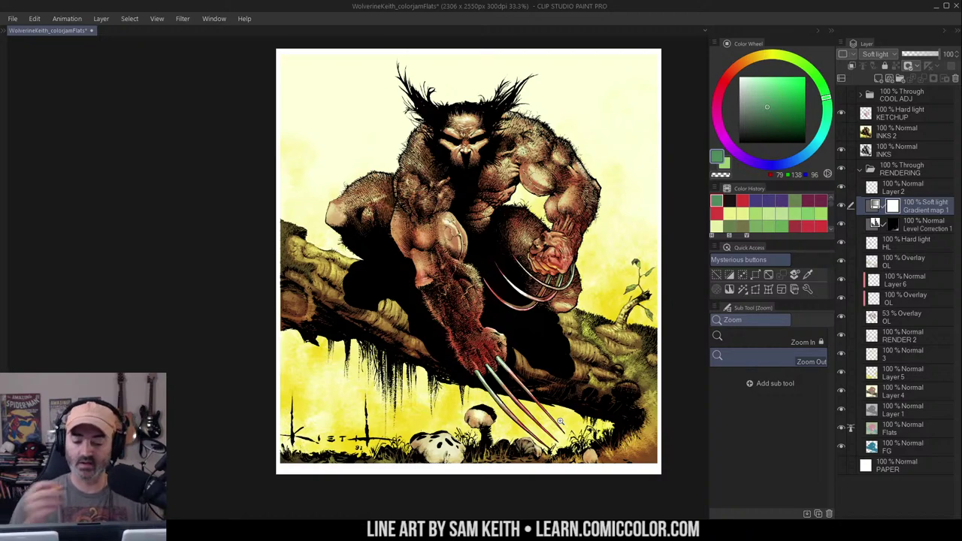
{"action": "left_click_drag", "start_coordinate": [577, 235], "coordinate": [538, 216]}
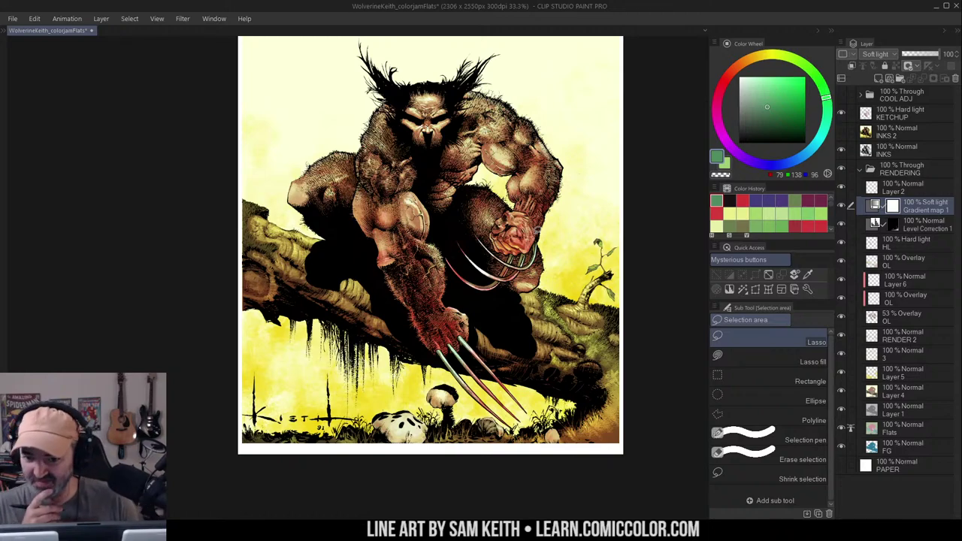
{"action": "key", "text": "j"}
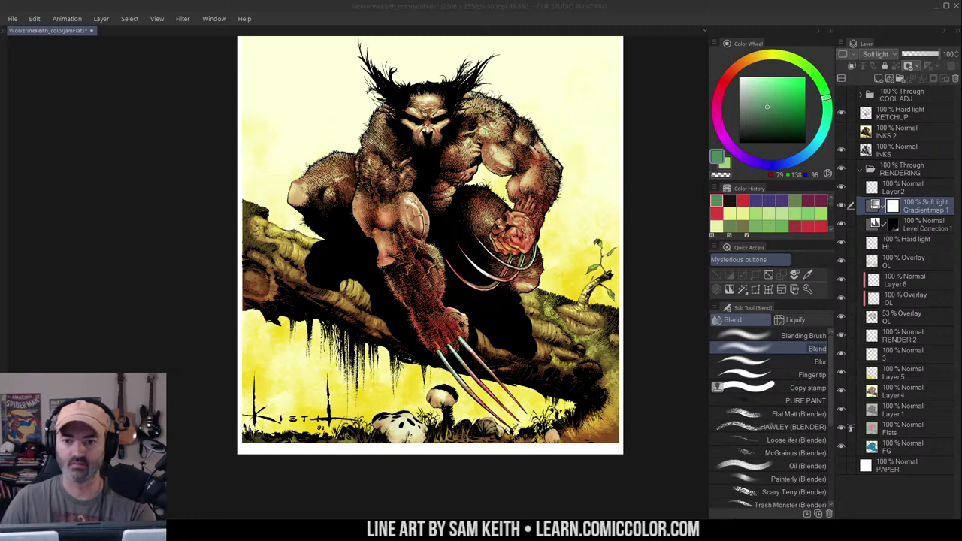
Create a new canvas from the comic page on the clipboard and examine the colors of its upper Batmobile panels
{"action": "left_click", "coordinate": [10, 19]}
{"action": "left_click", "coordinate": [42, 45]}
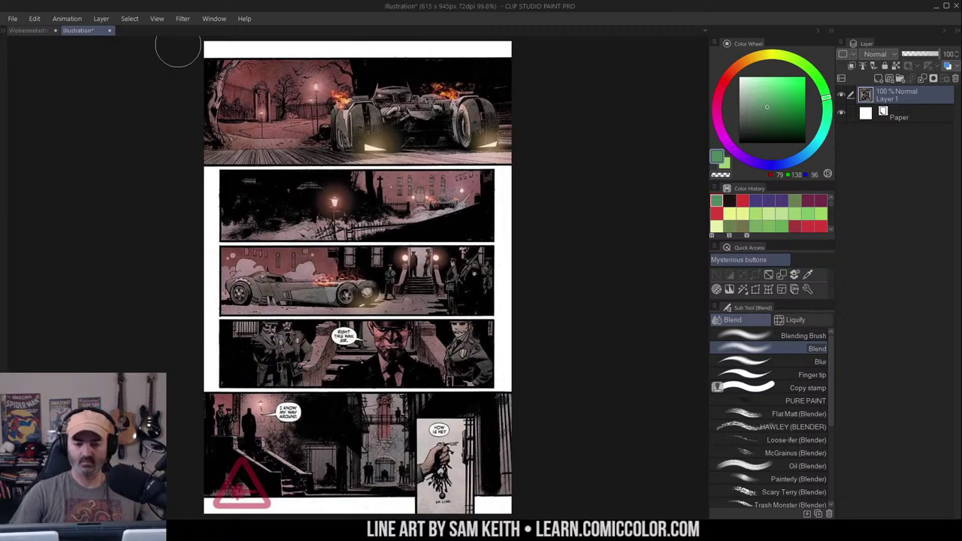
{"action": "left_click", "coordinate": [391, 115], "text": "ctrl"}
{"action": "left_click", "coordinate": [393, 117], "text": "ctrl"}
{"action": "left_click_drag", "start_coordinate": [442, 131], "coordinate": [543, 172]}
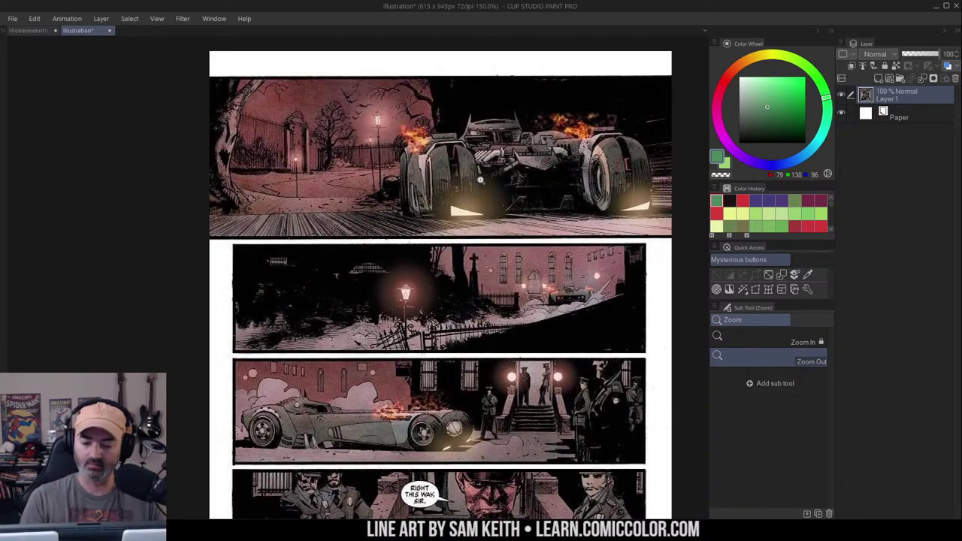
{"action": "key", "text": "m"}
{"action": "left_click_drag", "start_coordinate": [445, 96], "coordinate": [394, 94]}
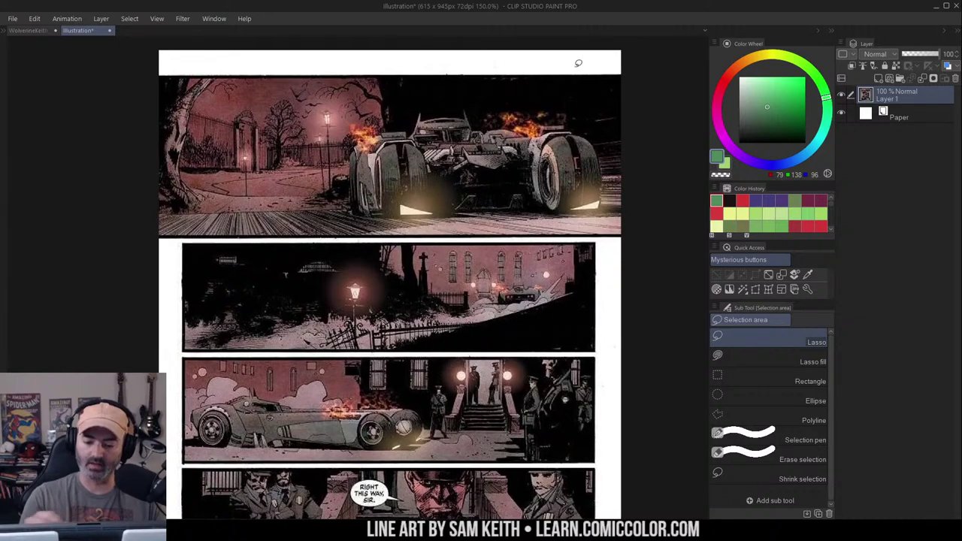
{"action": "left_click_drag", "start_coordinate": [471, 217], "coordinate": [526, 119]}
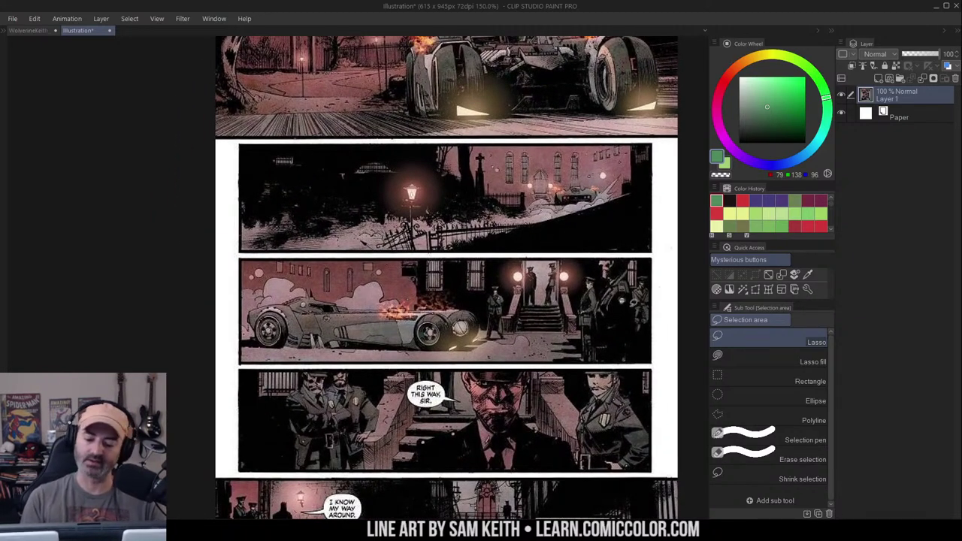
{"action": "left_click_drag", "start_coordinate": [609, 184], "coordinate": [576, 196]}
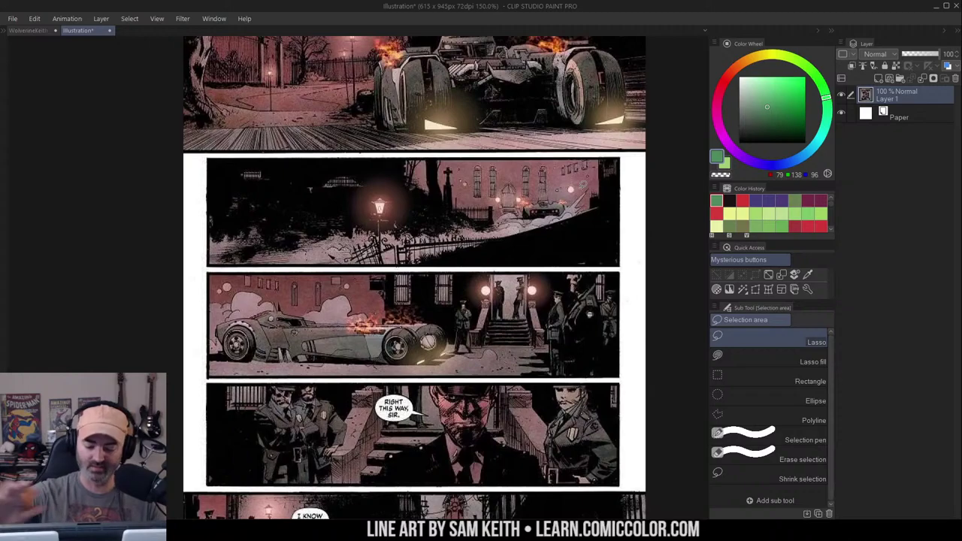
Examine the comic page's lower panels and close that canvas without saving
{"action": "left_click_drag", "start_coordinate": [513, 254], "coordinate": [529, 166]}
{"action": "left_click_drag", "start_coordinate": [606, 349], "coordinate": [613, 295]}
{"action": "left_click_drag", "start_coordinate": [551, 94], "coordinate": [537, 114]}
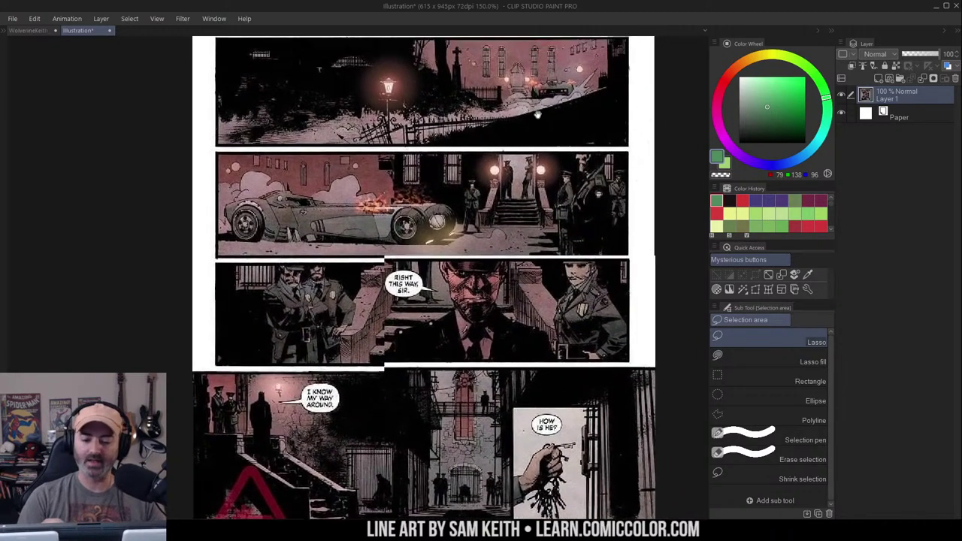
{"action": "scroll", "coordinate": [423, 278], "scroll_direction": "up", "scroll_amount": 4}
{"action": "left_click", "coordinate": [109, 31]}
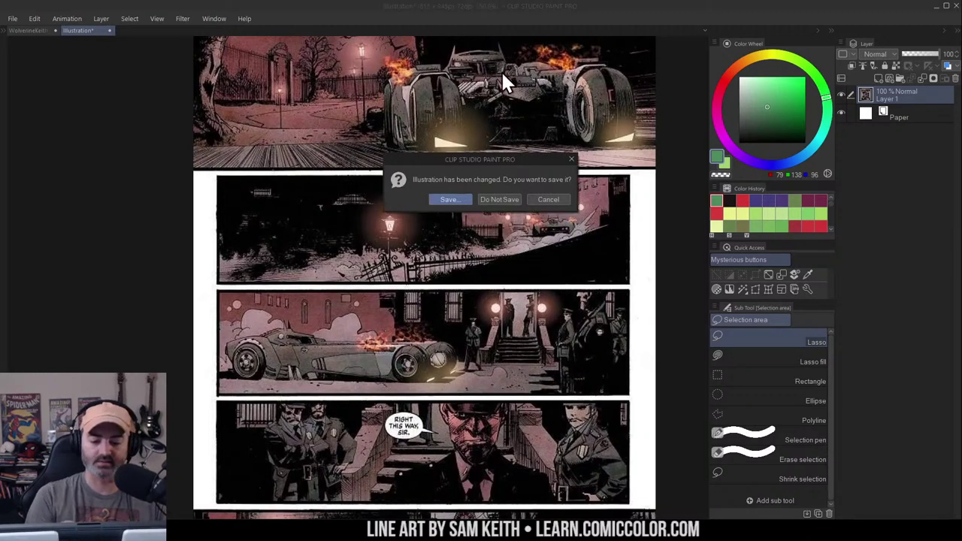
{"action": "left_click", "coordinate": [500, 199]}
{"action": "scroll", "coordinate": [553, 154], "scroll_direction": "down", "scroll_amount": 1}
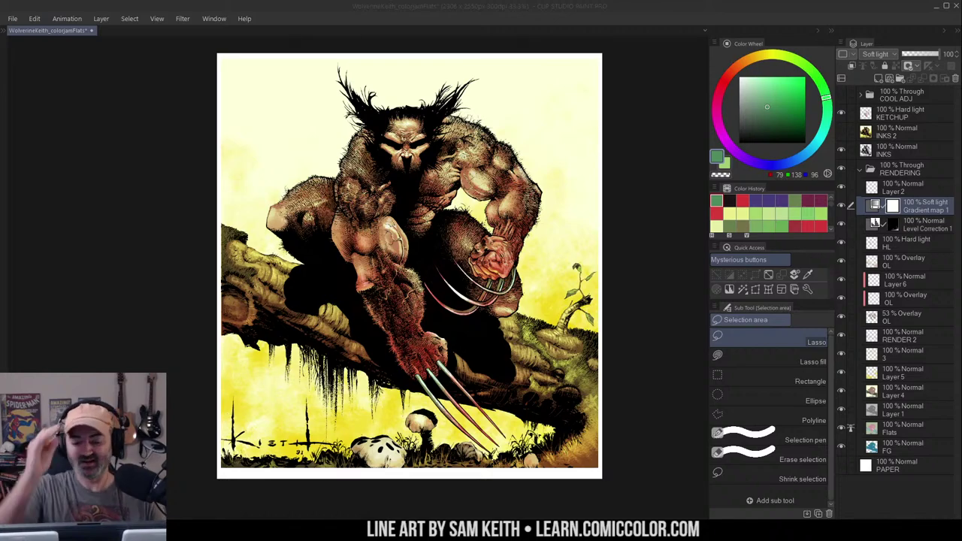
{"action": "left_click", "coordinate": [13, 18]}
{"action": "left_click", "coordinate": [73, 43]}
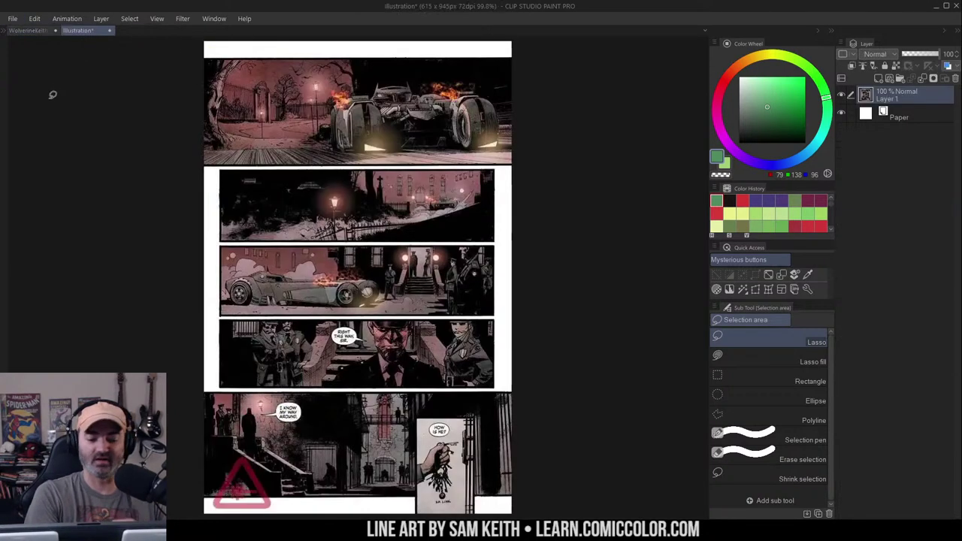
{"action": "left_click", "coordinate": [109, 29]}
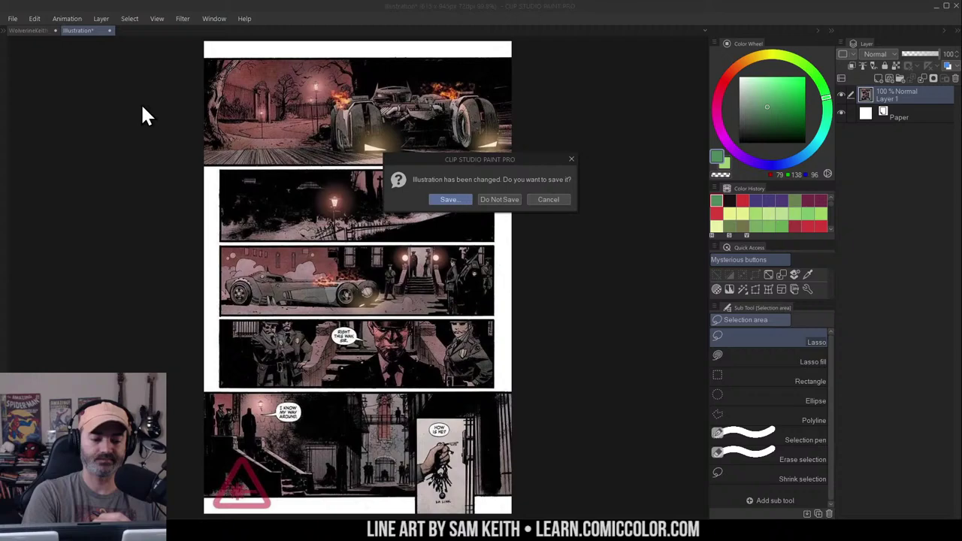
{"action": "left_click", "coordinate": [505, 199]}
Create a new 3000 x 4000 px comic canvas at 400 dpi with gray paper
{"action": "left_click", "coordinate": [13, 18]}
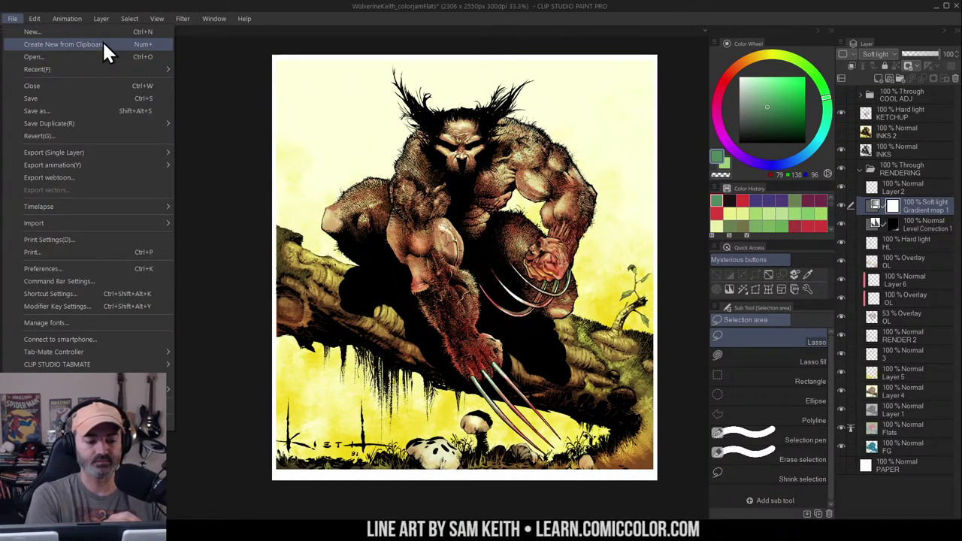
{"action": "left_click", "coordinate": [75, 31]}
{"action": "left_click", "coordinate": [568, 84]}
{"action": "mouse_move", "coordinate": [523, 182]}
{"action": "left_mouse_down"}
{"action": "mouse_move", "coordinate": [636, 186]}
{"action": "mouse_move", "coordinate": [662, 200]}
{"action": "left_mouse_up"}
Paint a white dab near the canvas's upper-left corner and a black dab below it with the FRENDEN'S Faux-toshop airbrush
{"action": "key", "text": "b"}
{"action": "left_click", "coordinate": [773, 108]}
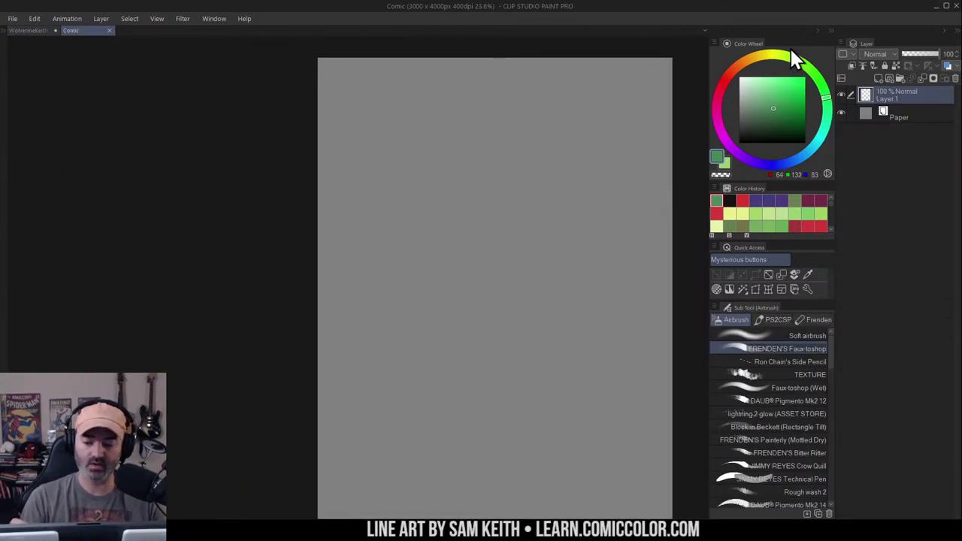
{"action": "left_click", "coordinate": [754, 93]}
{"action": "left_click_drag", "start_coordinate": [409, 137], "coordinate": [361, 141]}
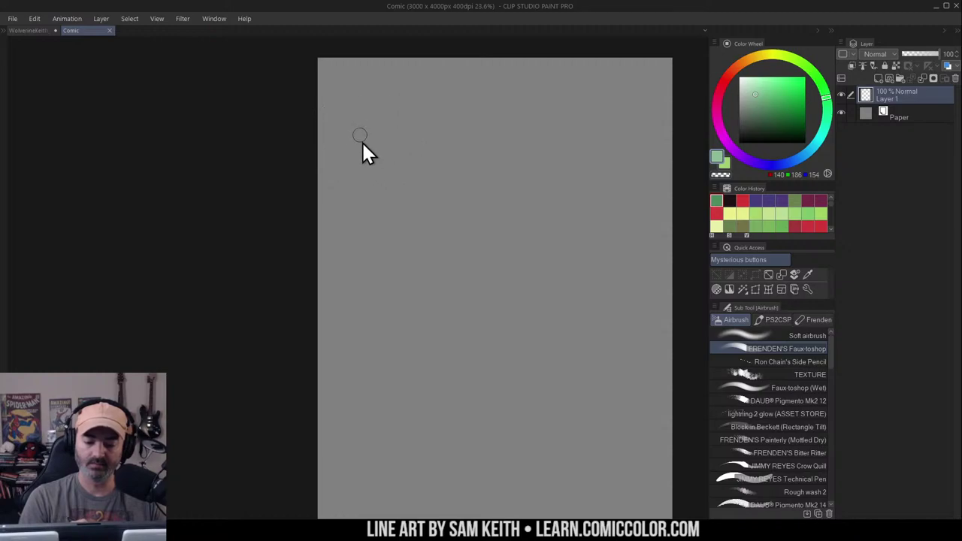
{"action": "left_click_drag", "start_coordinate": [746, 81], "coordinate": [738, 66]}
{"action": "left_click_drag", "start_coordinate": [376, 92], "coordinate": [376, 107]}
{"action": "left_click_drag", "start_coordinate": [742, 138], "coordinate": [708, 145]}
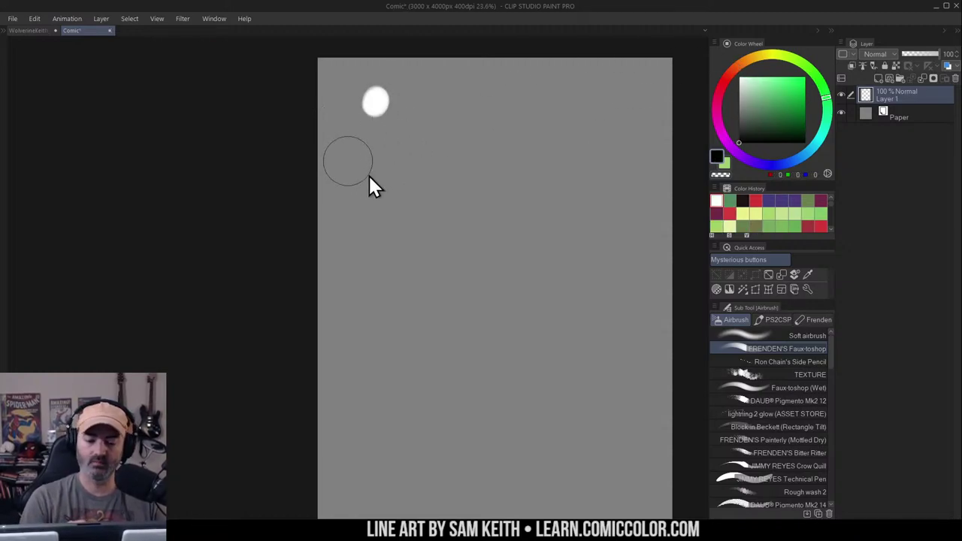
{"action": "mouse_move", "coordinate": [385, 211]}
{"action": "left_mouse_down"}
{"action": "mouse_move", "coordinate": [372, 206]}
{"action": "mouse_move", "coordinate": [380, 228]}
{"action": "left_mouse_up"}
Paint light, middle and dark gray dabs between the white and black ones and outline the column in dark gray
{"action": "left_click", "coordinate": [739, 94]}
{"action": "left_click_drag", "start_coordinate": [376, 137], "coordinate": [378, 198]}
{"action": "left_click", "coordinate": [739, 107]}
{"action": "left_click", "coordinate": [739, 126]}
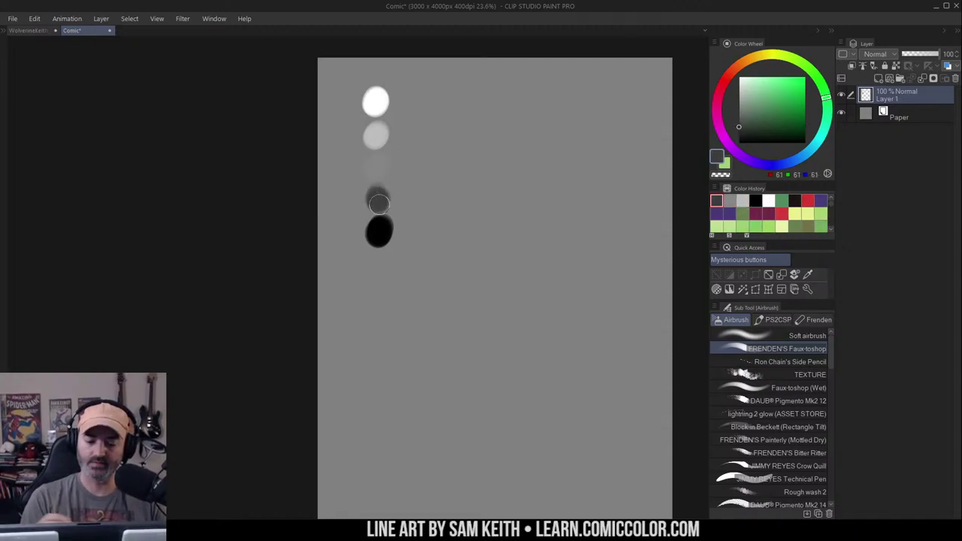
{"action": "mouse_move", "coordinate": [353, 94]}
{"action": "left_mouse_down"}
{"action": "mouse_move", "coordinate": [398, 79]}
{"action": "mouse_move", "coordinate": [410, 222]}
{"action": "mouse_move", "coordinate": [385, 270]}
{"action": "mouse_move", "coordinate": [351, 132]}
{"action": "mouse_move", "coordinate": [349, 66]}
{"action": "left_mouse_up"}
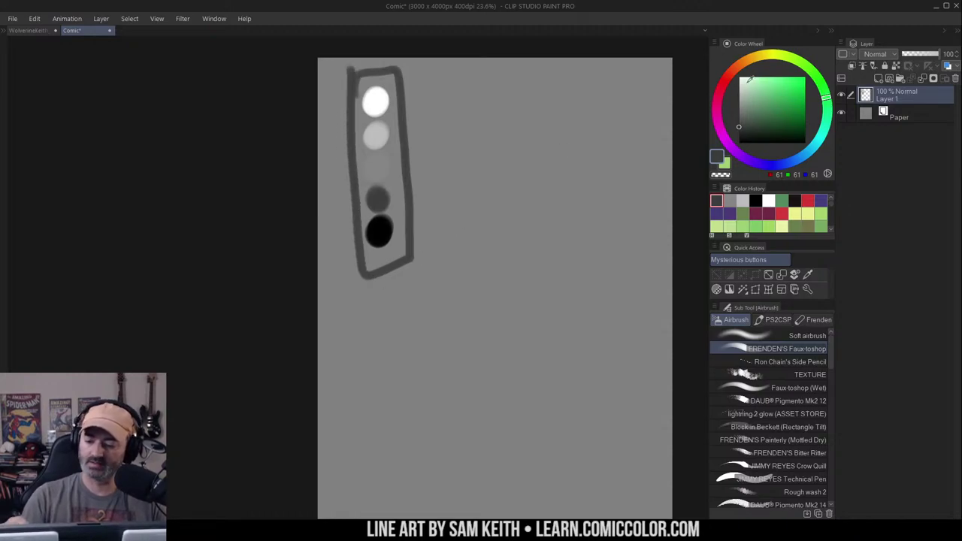
Paint a round green dab in RGB 56, 179, 91 beside the outlined grayscale column
{"action": "left_click_drag", "start_coordinate": [750, 80], "coordinate": [740, 149]}
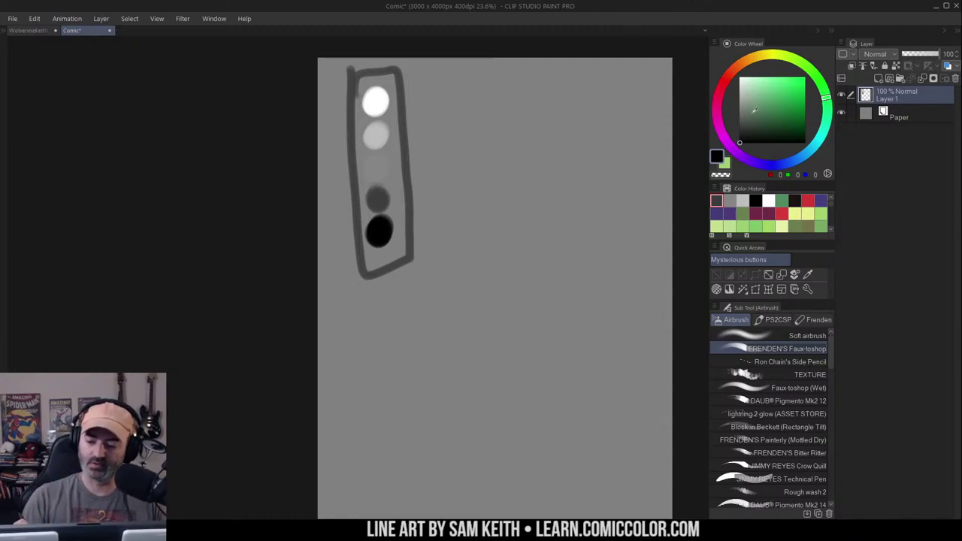
{"action": "left_click", "coordinate": [783, 91]}
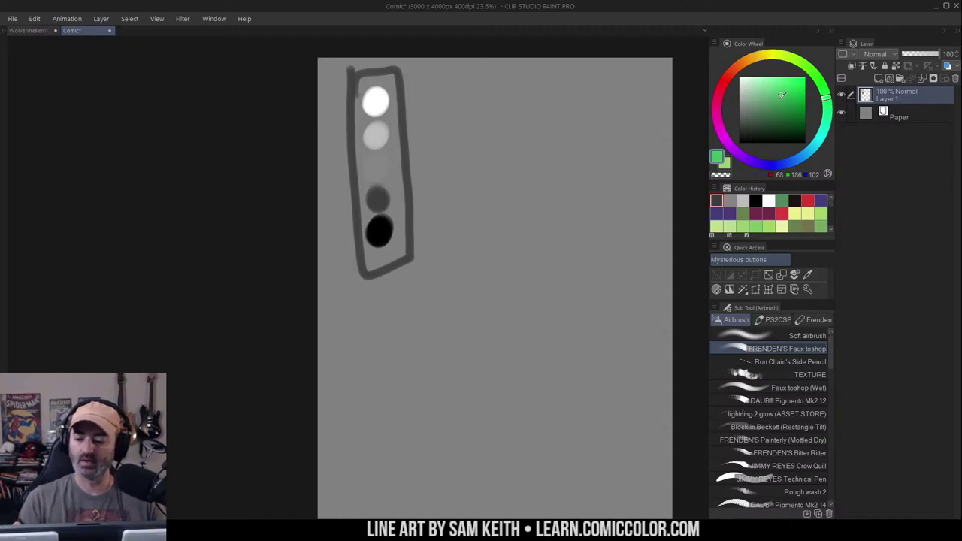
{"action": "left_click", "coordinate": [786, 93]}
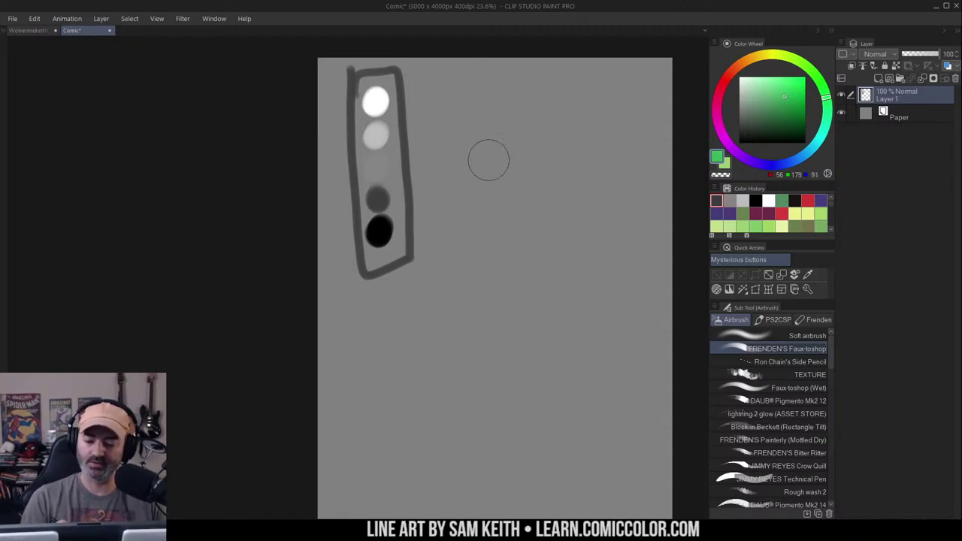
{"action": "left_click_drag", "start_coordinate": [457, 165], "coordinate": [459, 180]}
{"action": "left_click_drag", "start_coordinate": [621, 197], "coordinate": [587, 209]}
{"action": "key", "text": "m"}
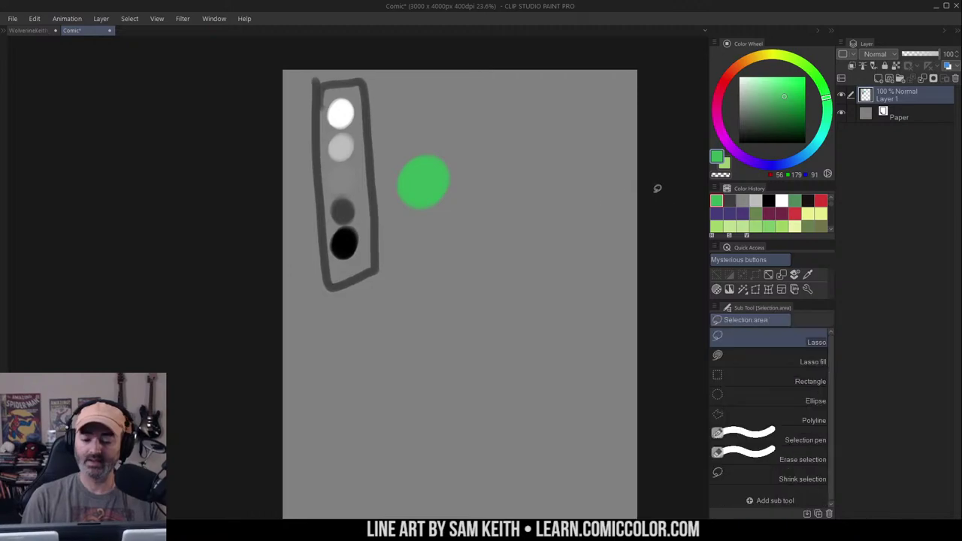
Add a layer above the dabs, set its blending mode to Color and fill it with gray RGB 80, 80, 80
{"action": "left_click", "coordinate": [878, 78]}
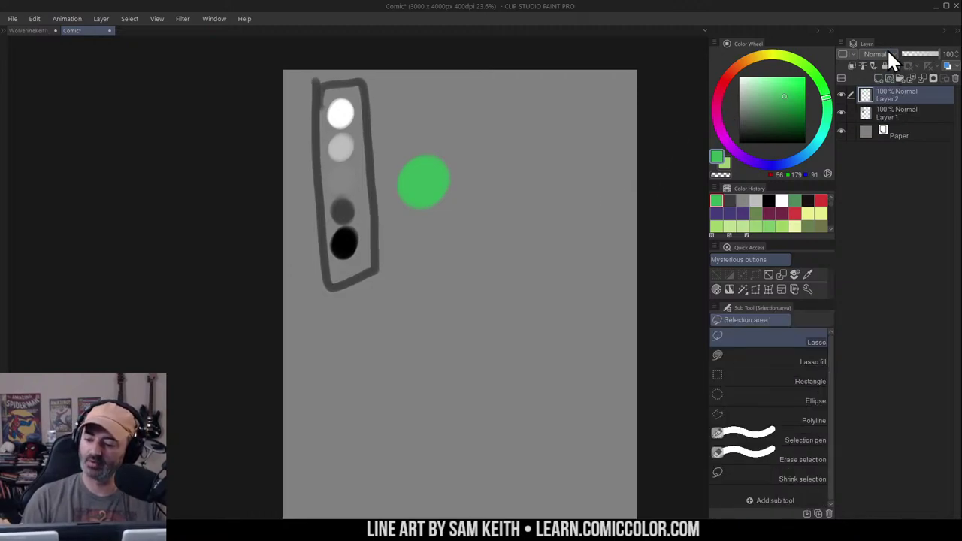
{"action": "left_click", "coordinate": [888, 52]}
{"action": "left_click", "coordinate": [880, 348]}
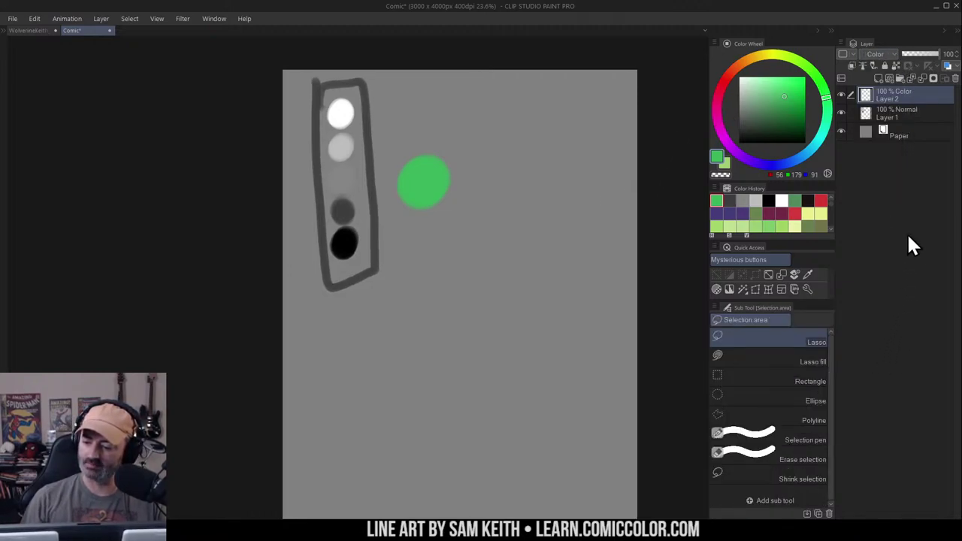
{"action": "left_click_drag", "start_coordinate": [765, 104], "coordinate": [701, 119]}
{"action": "key", "text": "g"}
{"action": "left_click", "coordinate": [526, 177]}
{"action": "key", "text": "m"}
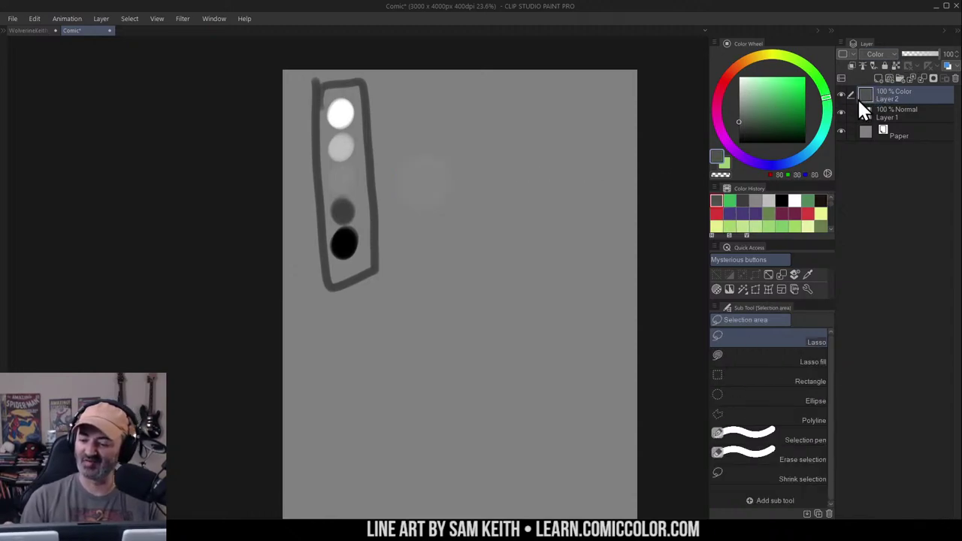
Lasso the area around the desaturated dab and try lowering its luminosity on the Color layer
{"action": "left_click_drag", "start_coordinate": [438, 124], "coordinate": [436, 129]}
{"action": "key", "text": "ctrl+u"}
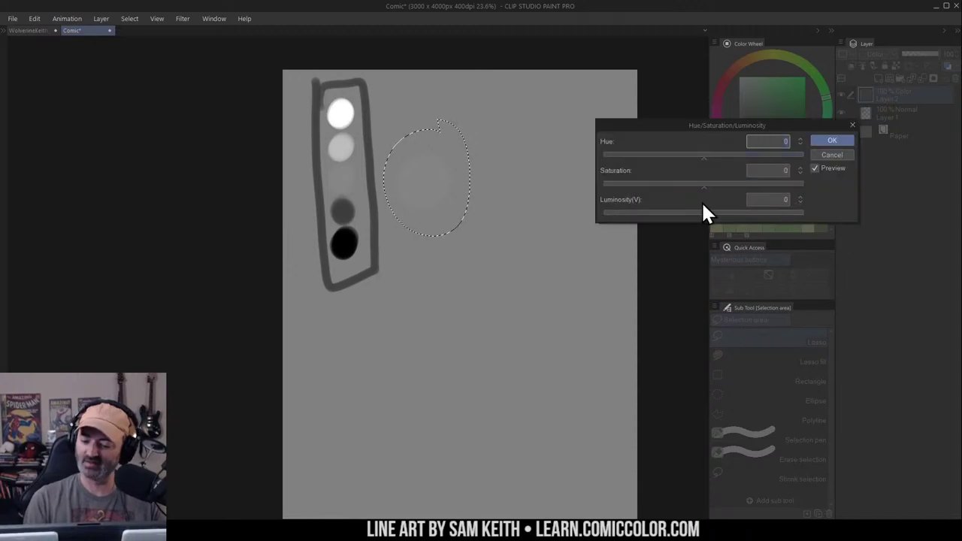
{"action": "left_click_drag", "start_coordinate": [703, 213], "coordinate": [674, 217]}
{"action": "left_click", "coordinate": [829, 155]}
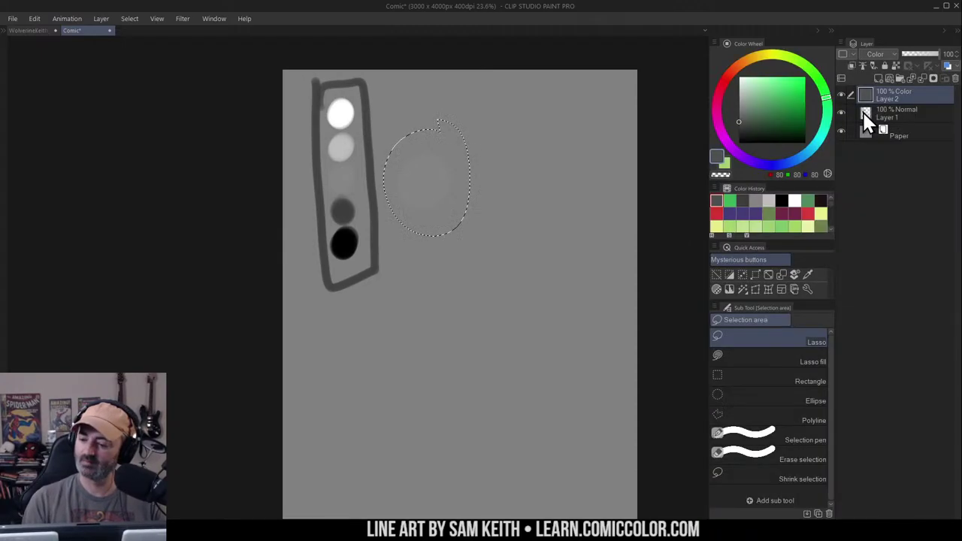
Darken the selected dab on Layer 1 by lowering its luminosity, and hide the Color layer above it
{"action": "left_click", "coordinate": [872, 113]}
{"action": "key", "text": "ctrl+u"}
{"action": "left_click_drag", "start_coordinate": [675, 218], "coordinate": [664, 222]}
{"action": "key", "text": "Return"}
{"action": "key", "text": "ctrl+d"}
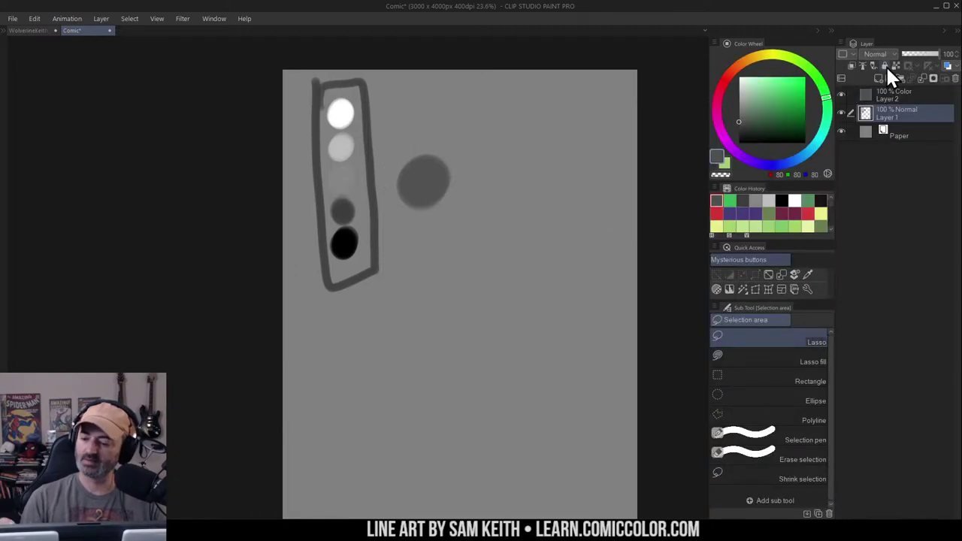
{"action": "left_click", "coordinate": [842, 94]}
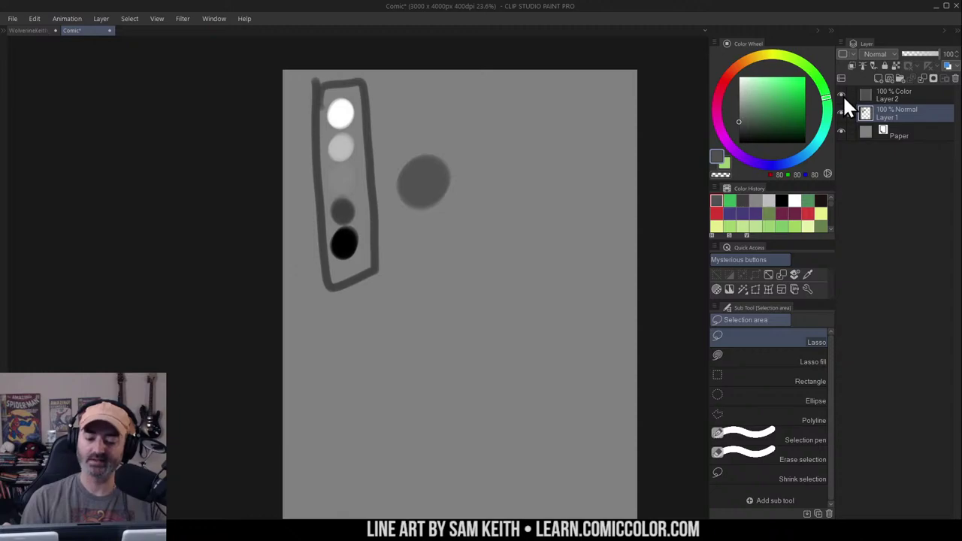
{"action": "left_click", "coordinate": [841, 93]}
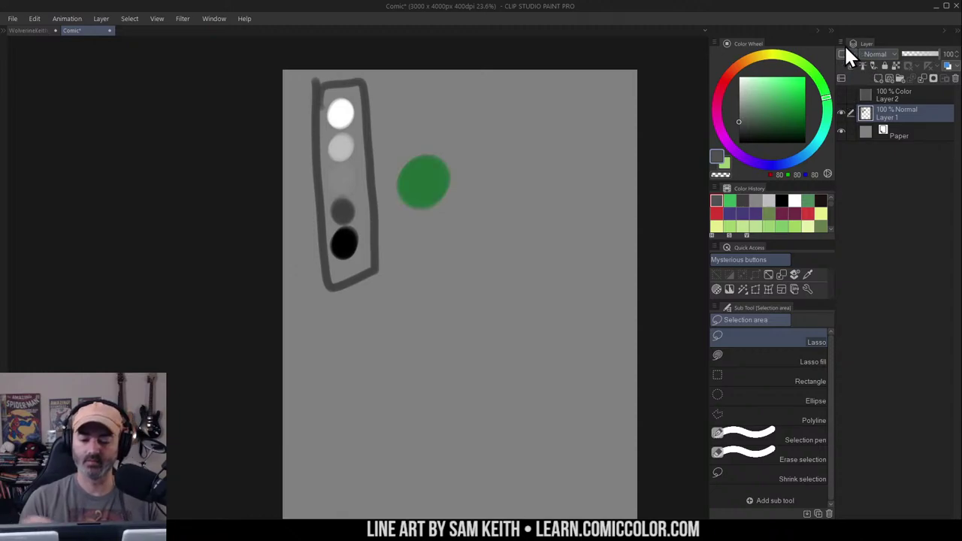
Undo all edits back to the empty gray canvas, including the Color layer, the green dab and the outlined grayscale column
{"action": "key", "text": "ctrl+z"}
{"action": "key", "text": "ctrl+z"}
{"action": "key", "text": "ctrl+z"}
{"action": "key", "text": "ctrl+z"}
{"action": "key", "text": "ctrl+z"}
{"action": "key", "text": "ctrl+z"}
{"action": "key", "text": "ctrl+z"}
{"action": "key", "text": "ctrl+z"}
{"action": "key", "text": "ctrl+z"}
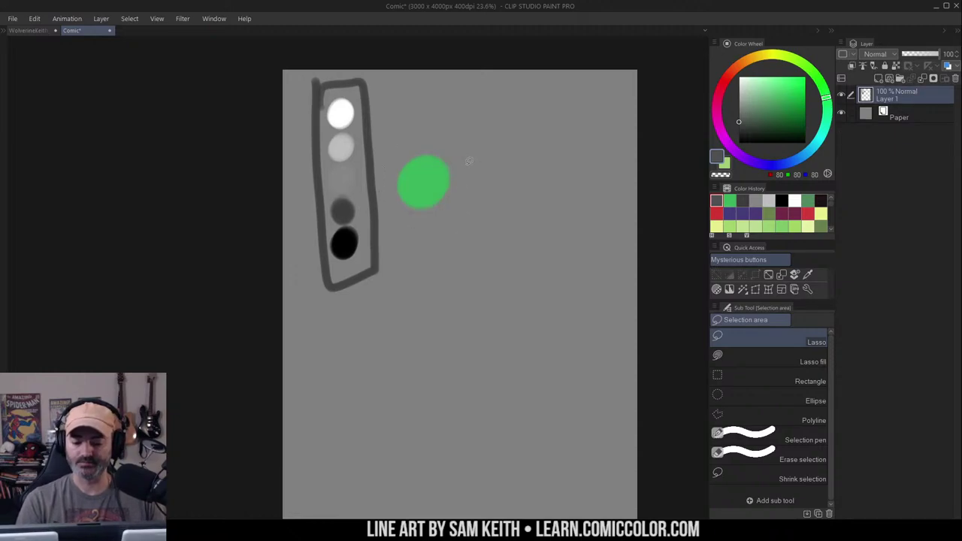
{"action": "key", "text": "ctrl+z"}
{"action": "key", "text": "ctrl+z"}
{"action": "key", "text": "ctrl+z"}
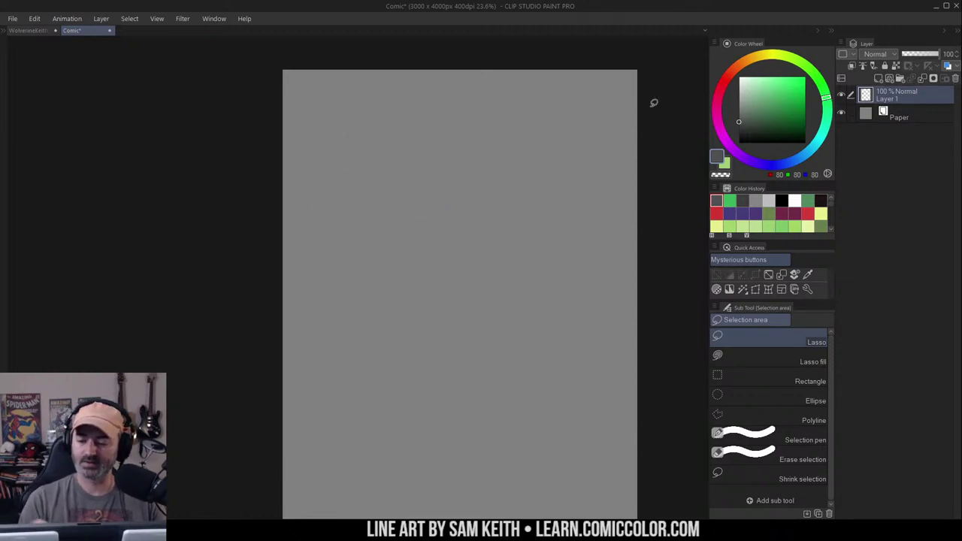
{"action": "key", "text": "b"}
{"action": "left_click", "coordinate": [765, 103]}
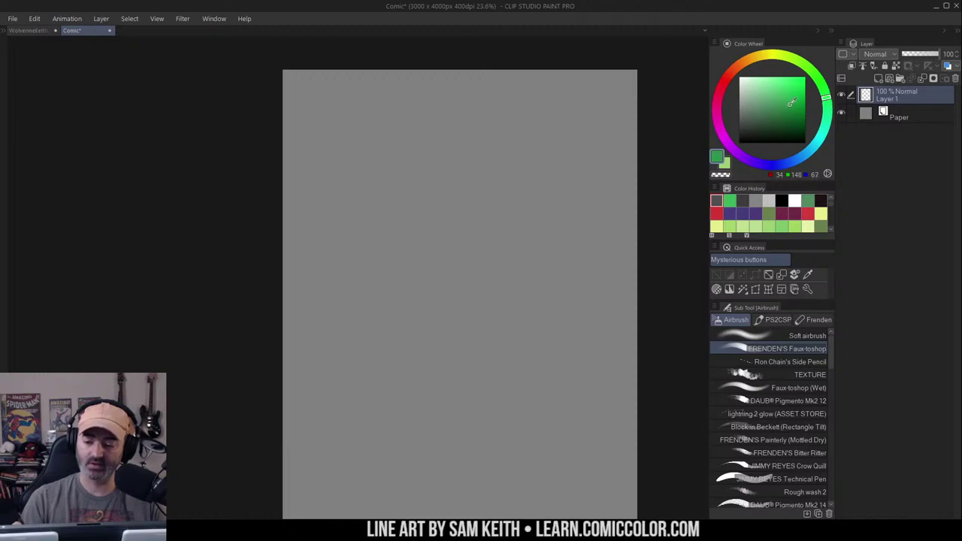
{"action": "left_click", "coordinate": [757, 114]}
{"action": "left_click", "coordinate": [754, 118]}
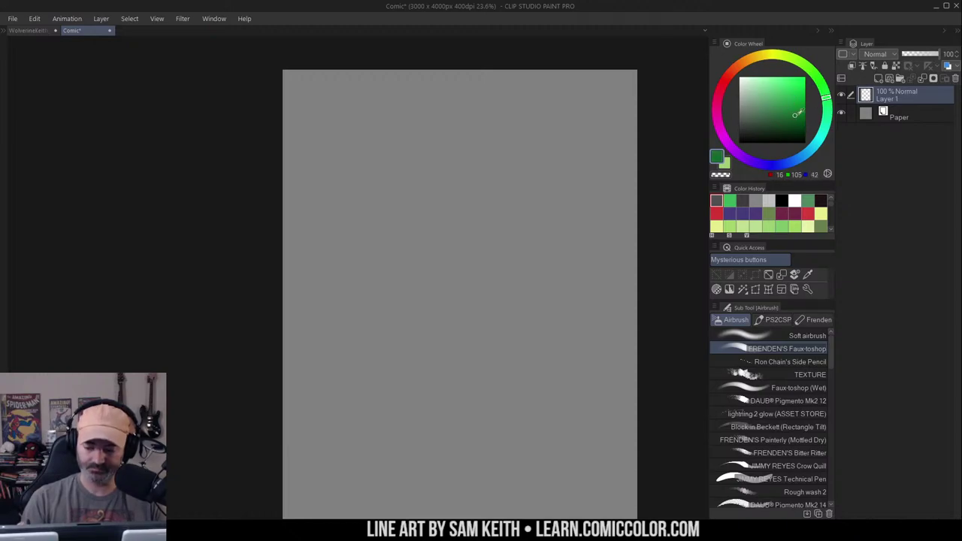
{"action": "left_click", "coordinate": [338, 176]}
{"action": "key", "text": "ctrl+z"}
Paint a row of four dabs running from gray RGB 117, 117, 117 through two muted greens to saturated green RGB 5, 130, 41
{"action": "left_click", "coordinate": [738, 112]}
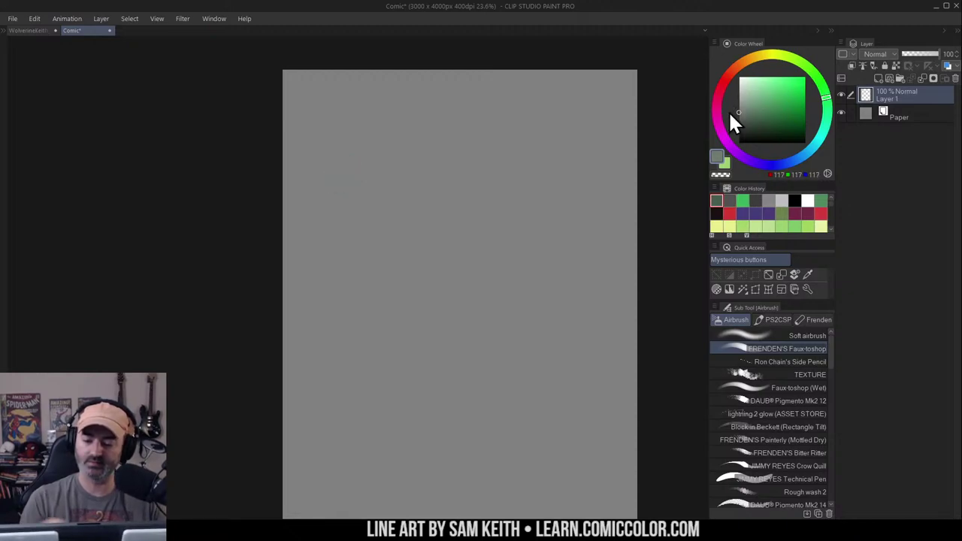
{"action": "left_click", "coordinate": [346, 192]}
{"action": "left_click", "coordinate": [754, 113]}
{"action": "left_click", "coordinate": [413, 192]}
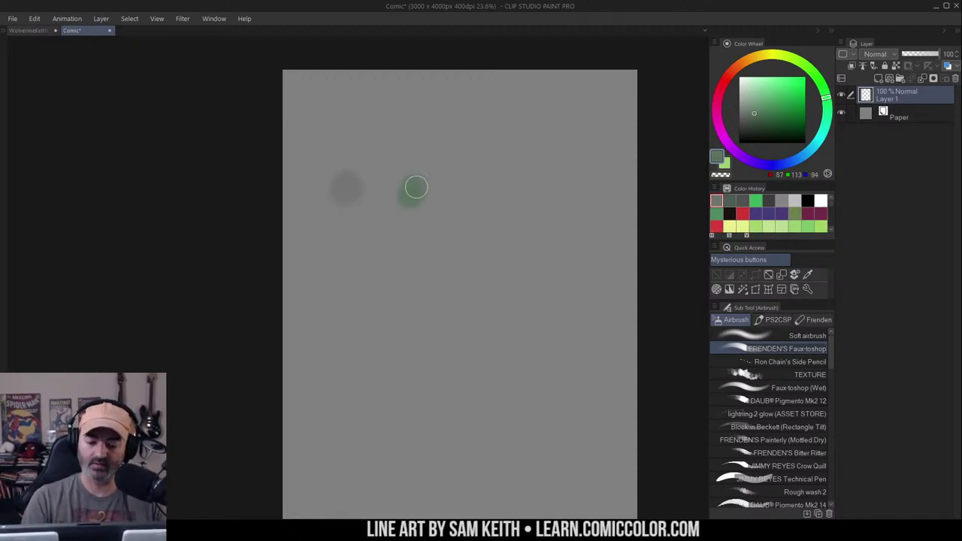
{"action": "left_click", "coordinate": [481, 193]}
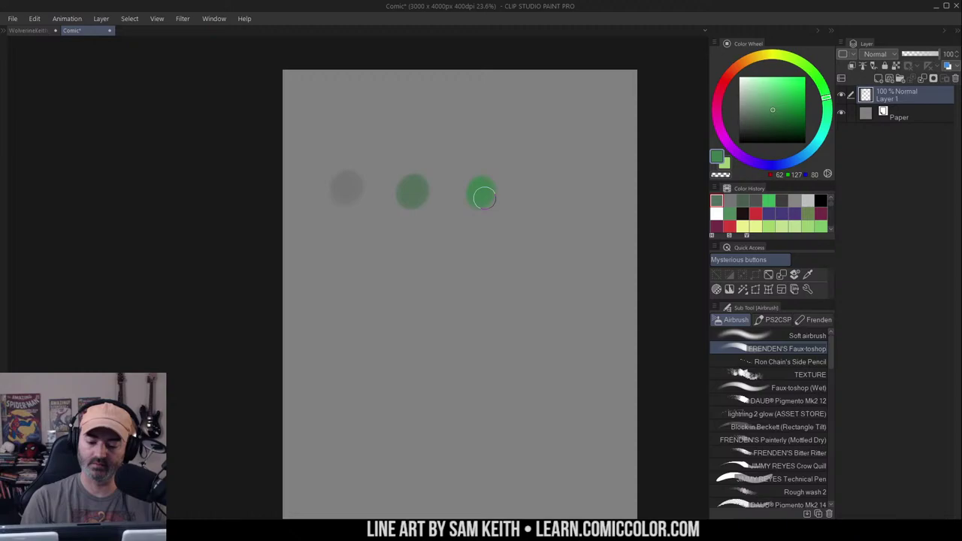
{"action": "left_click", "coordinate": [804, 107]}
{"action": "left_click", "coordinate": [580, 190]}
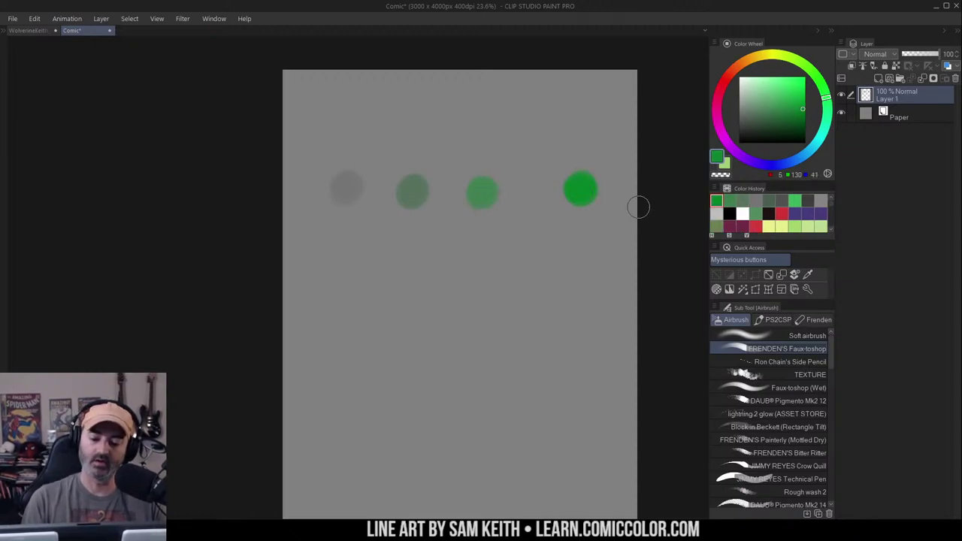
Try a green stroke beneath the dabs, undo it, and sweep the color choice from desaturated to fully saturated green at similar brightness
{"action": "left_click_drag", "start_coordinate": [293, 235], "coordinate": [661, 249]}
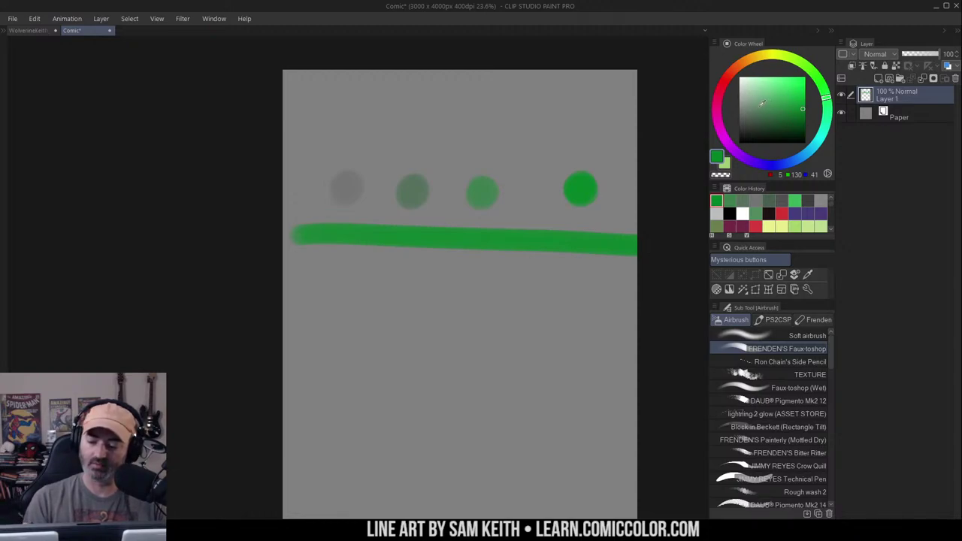
{"action": "key", "text": "ctrl+z"}
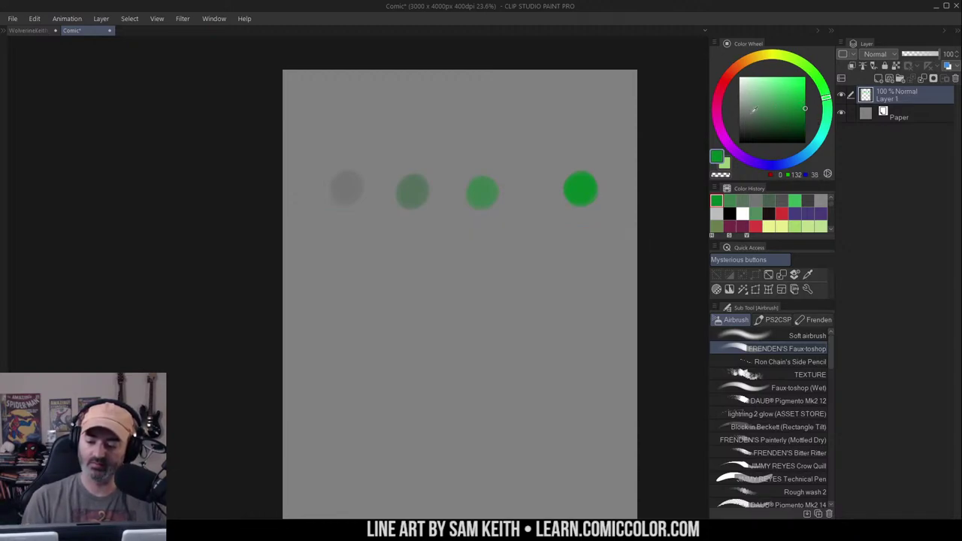
{"action": "left_click", "coordinate": [754, 109]}
{"action": "left_click_drag", "start_coordinate": [754, 109], "coordinate": [804, 107]}
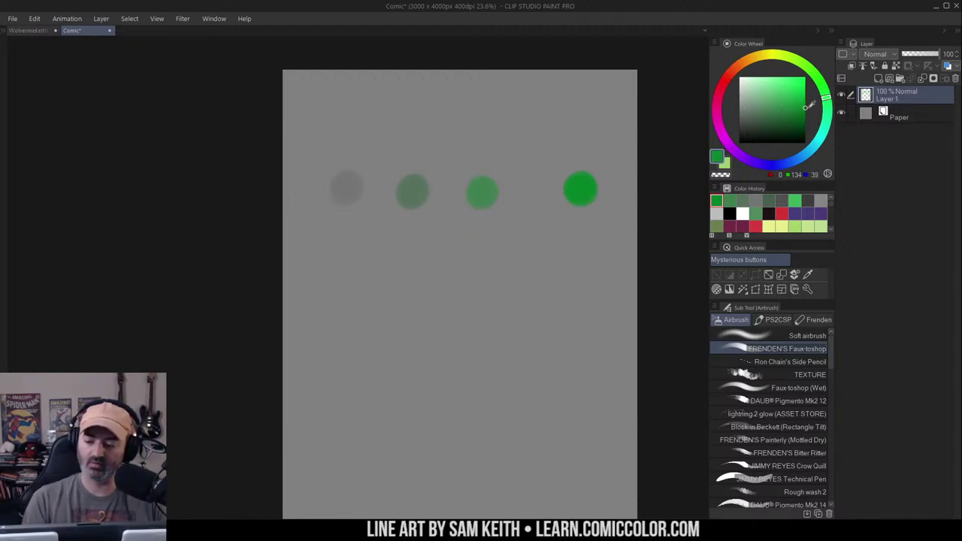
{"action": "left_click", "coordinate": [740, 77]}
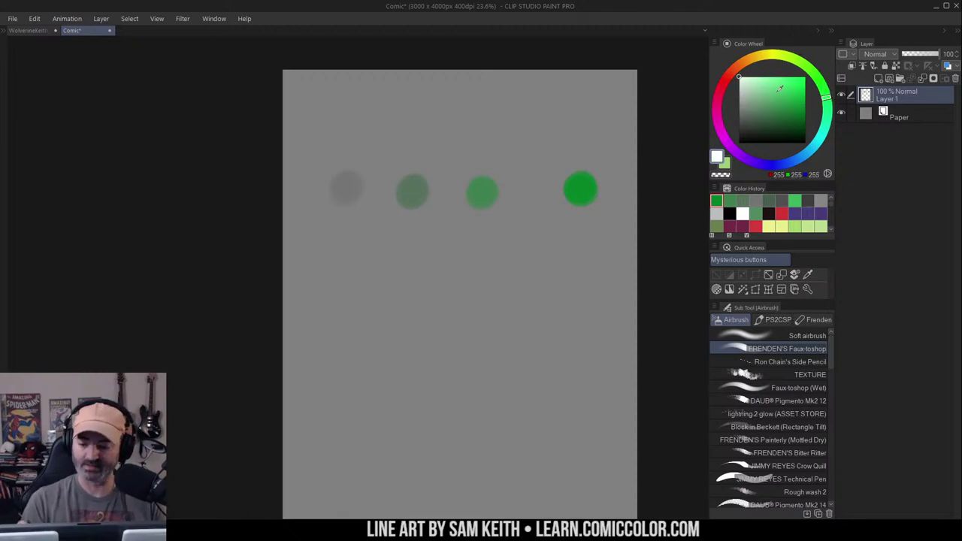
{"action": "left_click_drag", "start_coordinate": [748, 108], "coordinate": [822, 105]}
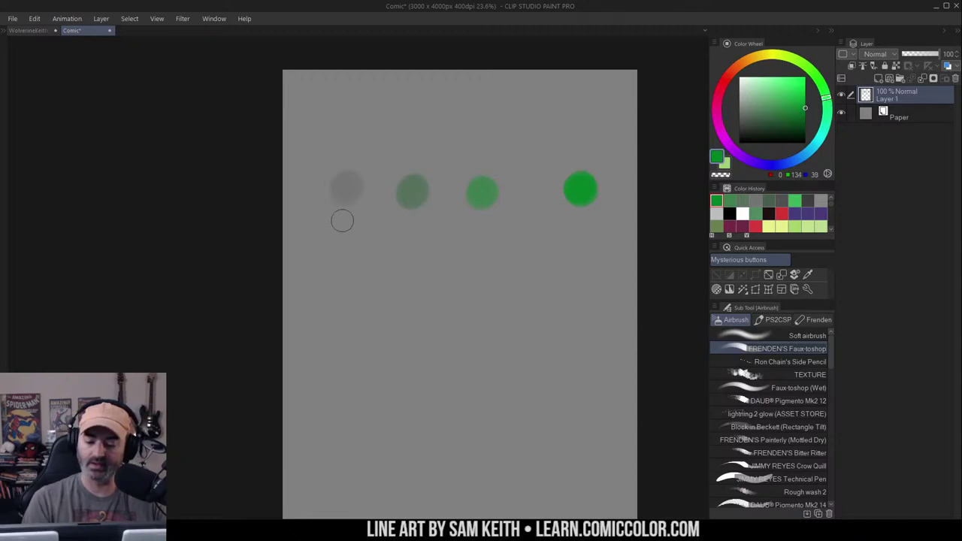
{"action": "left_click", "coordinate": [487, 200]}
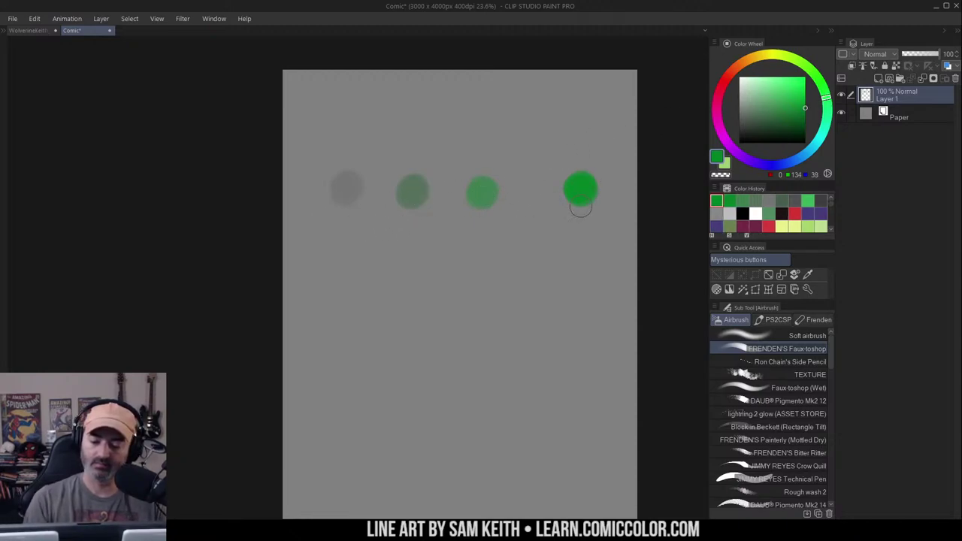
Lasso the whole row of dabs, delete it and clear the selection
{"action": "key", "text": "m"}
{"action": "mouse_move", "coordinate": [624, 151]}
{"action": "left_mouse_down"}
{"action": "mouse_move", "coordinate": [440, 133]}
{"action": "mouse_move", "coordinate": [635, 141]}
{"action": "mouse_move", "coordinate": [660, 178]}
{"action": "left_mouse_up"}
{"action": "mouse_move", "coordinate": [717, 124]}
{"action": "left_mouse_down"}
{"action": "mouse_move", "coordinate": [735, 71]}
{"action": "mouse_move", "coordinate": [819, 140]}
{"action": "mouse_move", "coordinate": [711, 129]}
{"action": "mouse_move", "coordinate": [741, 75]}
{"action": "mouse_move", "coordinate": [805, 80]}
{"action": "mouse_move", "coordinate": [803, 69]}
{"action": "left_mouse_up"}
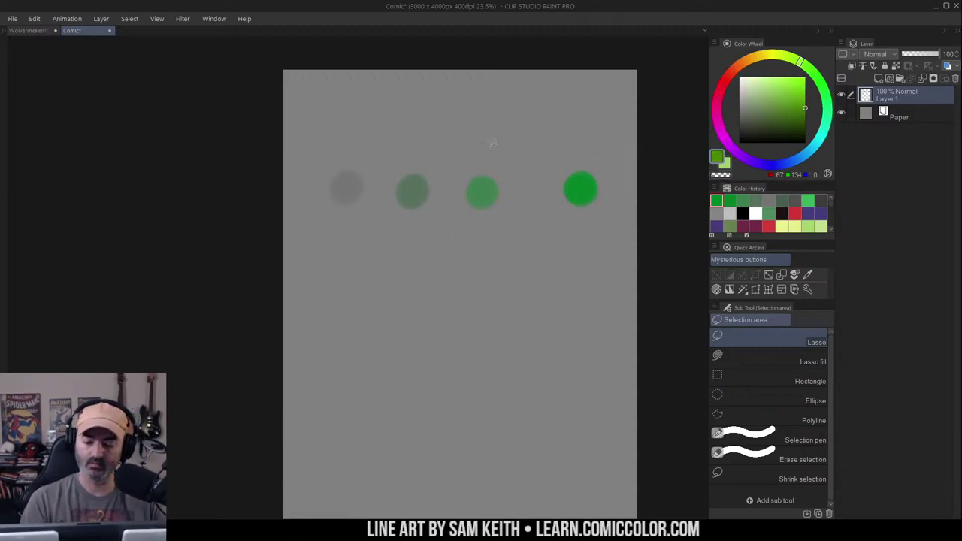
{"action": "mouse_move", "coordinate": [458, 140]}
{"action": "left_mouse_down"}
{"action": "mouse_move", "coordinate": [665, 135]}
{"action": "mouse_move", "coordinate": [662, 215]}
{"action": "left_mouse_up"}
{"action": "key", "text": "Delete"}
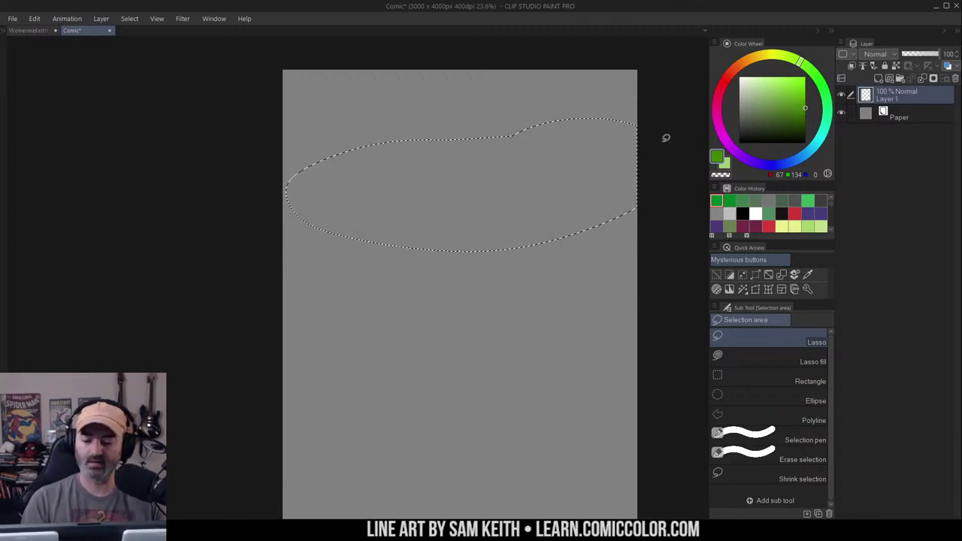
{"action": "key", "text": "ctrl+d"}
Paint a solid white rounded block in the upper-left area of the canvas with the FRENDEN'S Faux-toshop airbrush
{"action": "left_click_drag", "start_coordinate": [641, 125], "coordinate": [639, 110]}
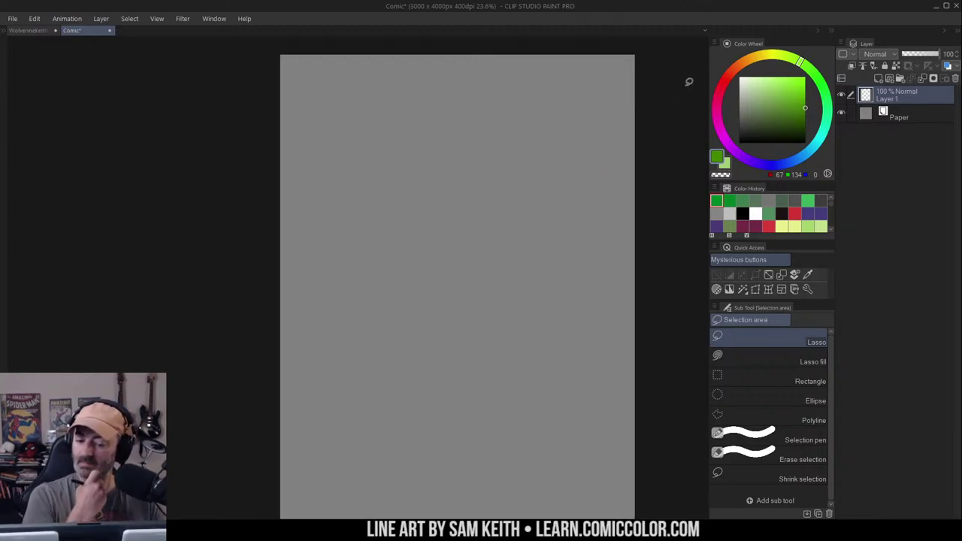
{"action": "left_click", "coordinate": [740, 76]}
{"action": "key", "text": "b"}
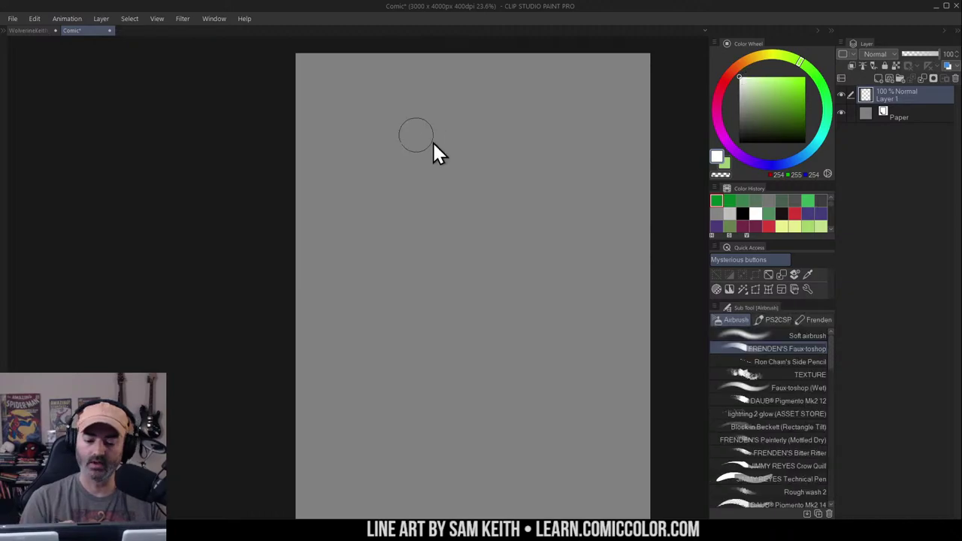
{"action": "mouse_move", "coordinate": [359, 97]}
{"action": "left_mouse_down"}
{"action": "mouse_move", "coordinate": [411, 148]}
{"action": "mouse_move", "coordinate": [404, 116]}
{"action": "mouse_move", "coordinate": [388, 184]}
{"action": "mouse_move", "coordinate": [368, 167]}
{"action": "mouse_move", "coordinate": [398, 175]}
{"action": "mouse_move", "coordinate": [372, 104]}
{"action": "mouse_move", "coordinate": [414, 107]}
{"action": "mouse_move", "coordinate": [421, 125]}
{"action": "mouse_move", "coordinate": [378, 158]}
{"action": "mouse_move", "coordinate": [364, 185]}
{"action": "mouse_move", "coordinate": [410, 118]}
{"action": "mouse_move", "coordinate": [415, 186]}
{"action": "left_mouse_up"}
Paint a small black figure silhouette with a round head in the lower part of the white block
{"action": "left_click_drag", "start_coordinate": [756, 117], "coordinate": [722, 157]}
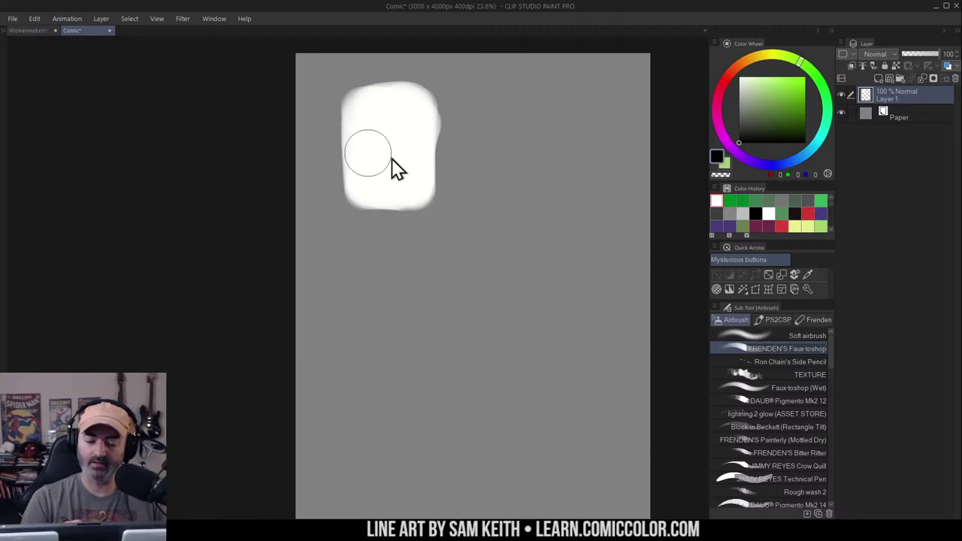
{"action": "mouse_move", "coordinate": [380, 161]}
{"action": "left_mouse_down"}
{"action": "mouse_move", "coordinate": [371, 154]}
{"action": "mouse_move", "coordinate": [380, 182]}
{"action": "left_mouse_up"}
{"action": "left_click_drag", "start_coordinate": [375, 174], "coordinate": [377, 200]}
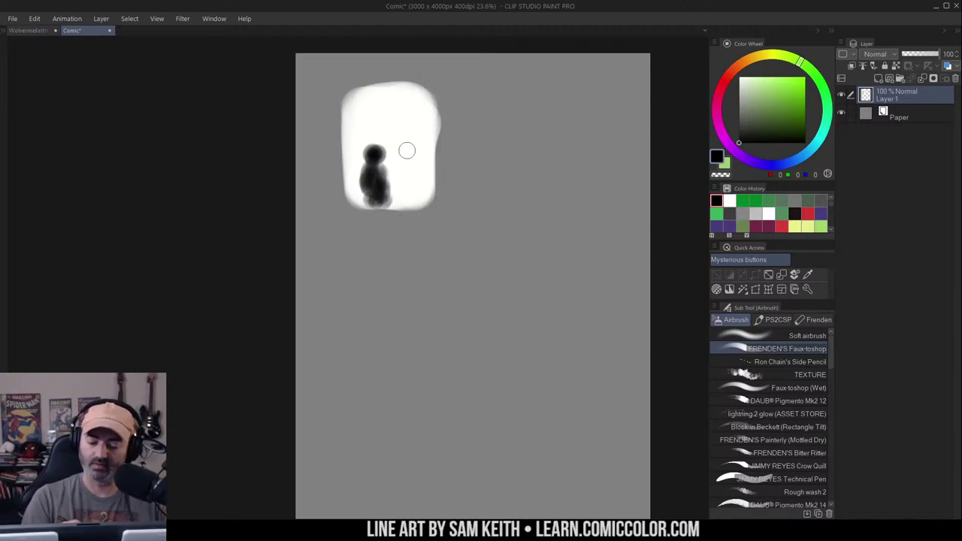
Shade the white block around the figure with soft gray strokes across its top and sides, leaving a light area behind the figure
{"action": "left_click", "coordinate": [379, 149], "text": "alt"}
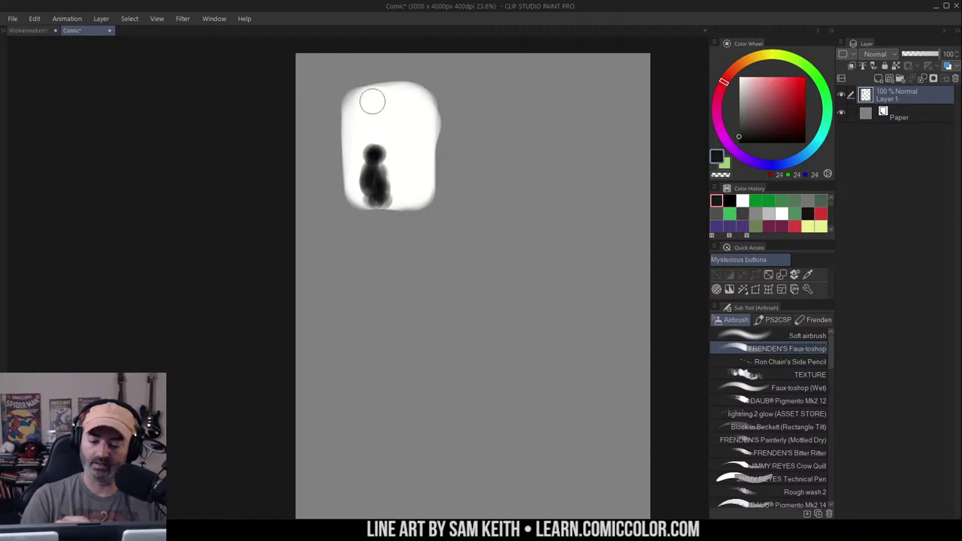
{"action": "mouse_move", "coordinate": [369, 99]}
{"action": "left_mouse_down"}
{"action": "mouse_move", "coordinate": [401, 109]}
{"action": "mouse_move", "coordinate": [412, 95]}
{"action": "mouse_move", "coordinate": [376, 103]}
{"action": "mouse_move", "coordinate": [397, 119]}
{"action": "mouse_move", "coordinate": [419, 115]}
{"action": "mouse_move", "coordinate": [422, 193]}
{"action": "left_mouse_up"}
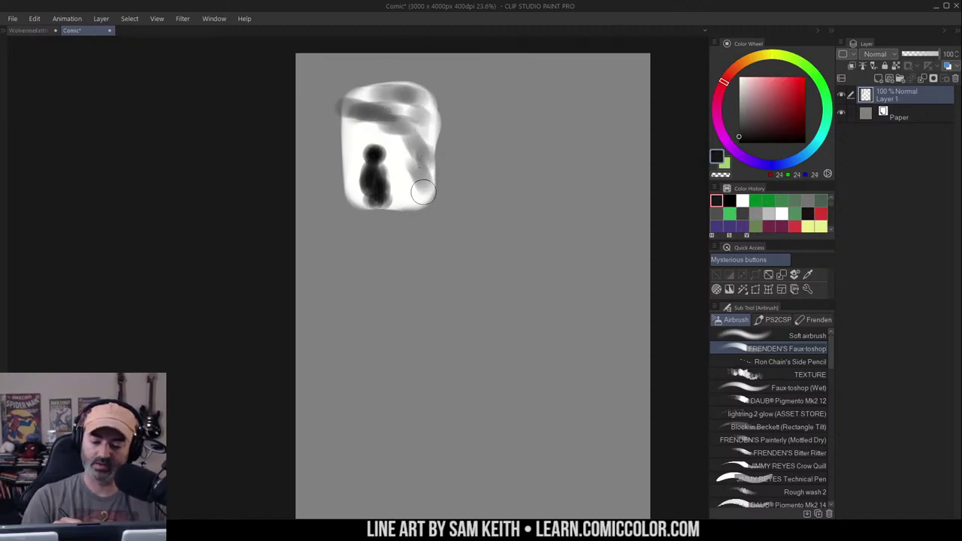
{"action": "left_click_drag", "start_coordinate": [364, 120], "coordinate": [351, 167]}
{"action": "mouse_move", "coordinate": [408, 120]}
{"action": "left_mouse_down"}
{"action": "mouse_move", "coordinate": [413, 107]}
{"action": "mouse_move", "coordinate": [400, 122]}
{"action": "mouse_move", "coordinate": [381, 102]}
{"action": "mouse_move", "coordinate": [412, 170]}
{"action": "left_mouse_up"}
{"action": "left_click", "coordinate": [400, 141], "text": "alt"}
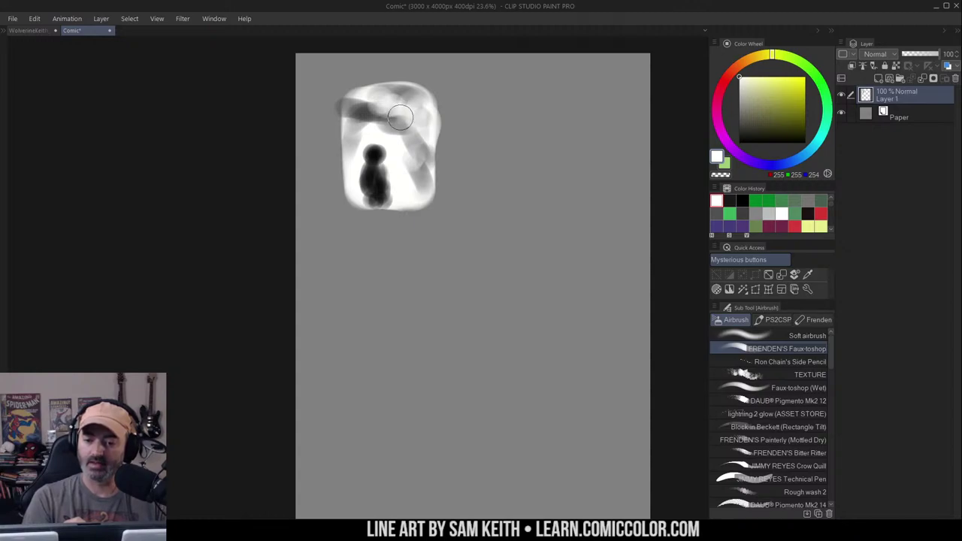
Paint a muted brown block in RGB 130, 124, 111 beside the grayscale figure sketch
{"action": "key", "text": "m"}
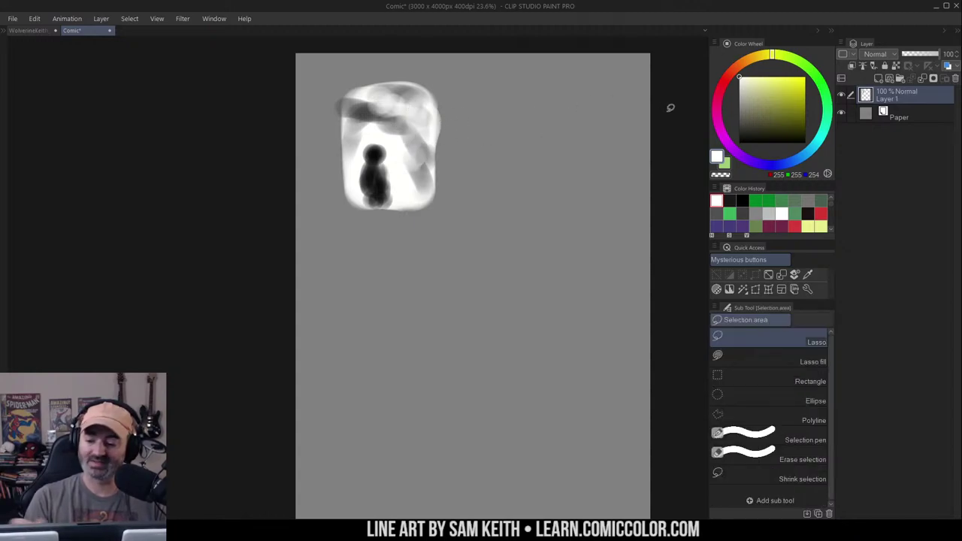
{"action": "left_click_drag", "start_coordinate": [760, 98], "coordinate": [770, 105]}
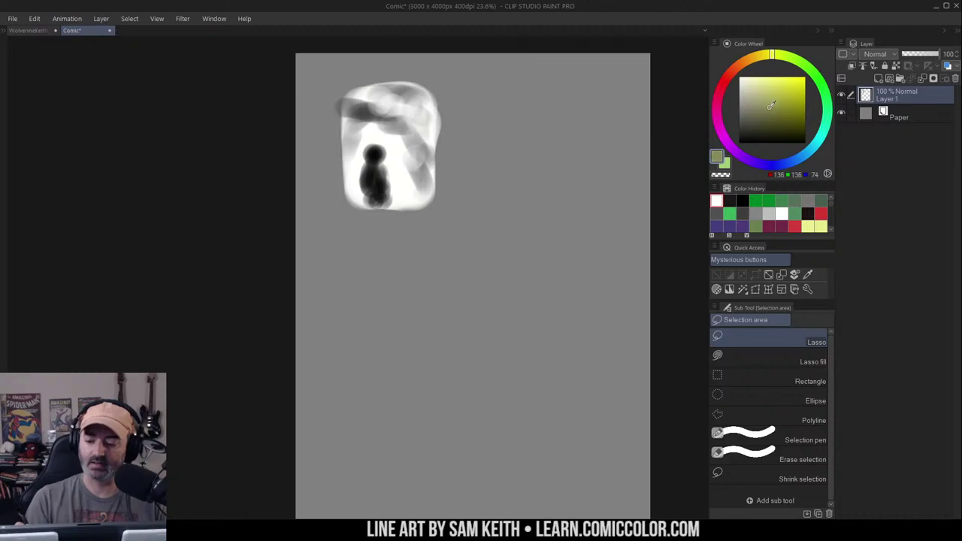
{"action": "key", "text": "b"}
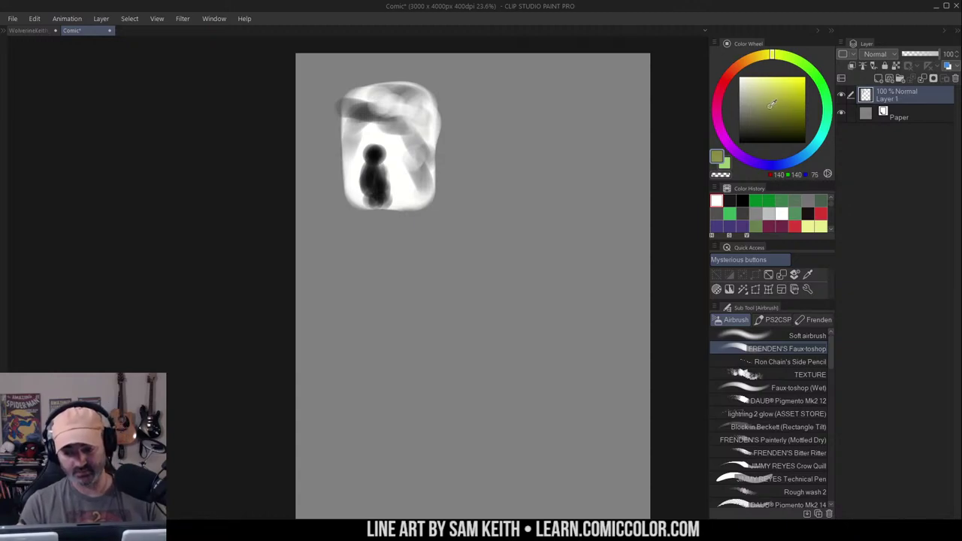
{"action": "left_click_drag", "start_coordinate": [769, 107], "coordinate": [747, 111]}
{"action": "left_click_drag", "start_coordinate": [770, 54], "coordinate": [754, 57]}
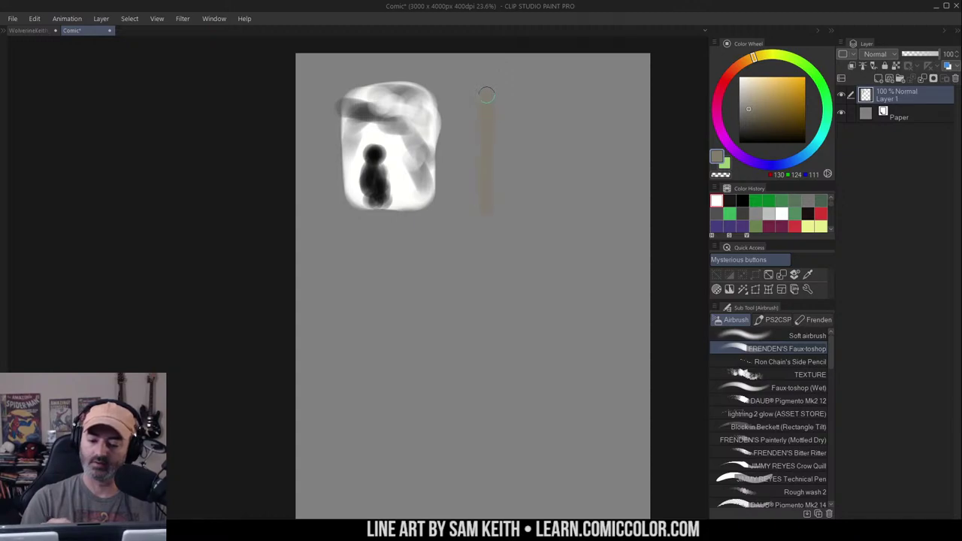
{"action": "mouse_move", "coordinate": [486, 94]}
{"action": "left_mouse_down"}
{"action": "mouse_move", "coordinate": [540, 164]}
{"action": "mouse_move", "coordinate": [501, 183]}
{"action": "mouse_move", "coordinate": [520, 122]}
{"action": "mouse_move", "coordinate": [530, 181]}
{"action": "left_mouse_up"}
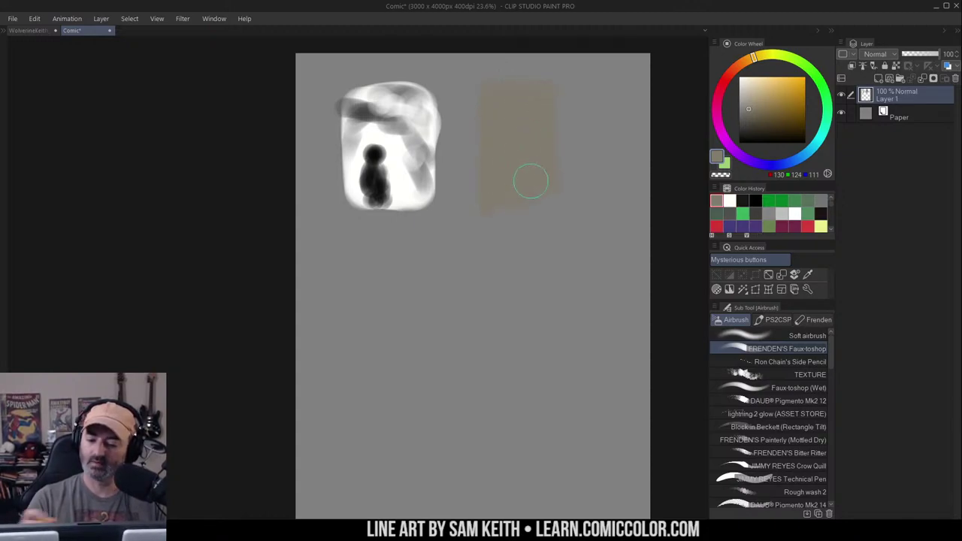
Brush grayer RGB 132, 129, 122 over the brown block and dab saturated orange-brown RGB 136, 96, 10 spots onto it
{"action": "left_click_drag", "start_coordinate": [750, 104], "coordinate": [744, 108]}
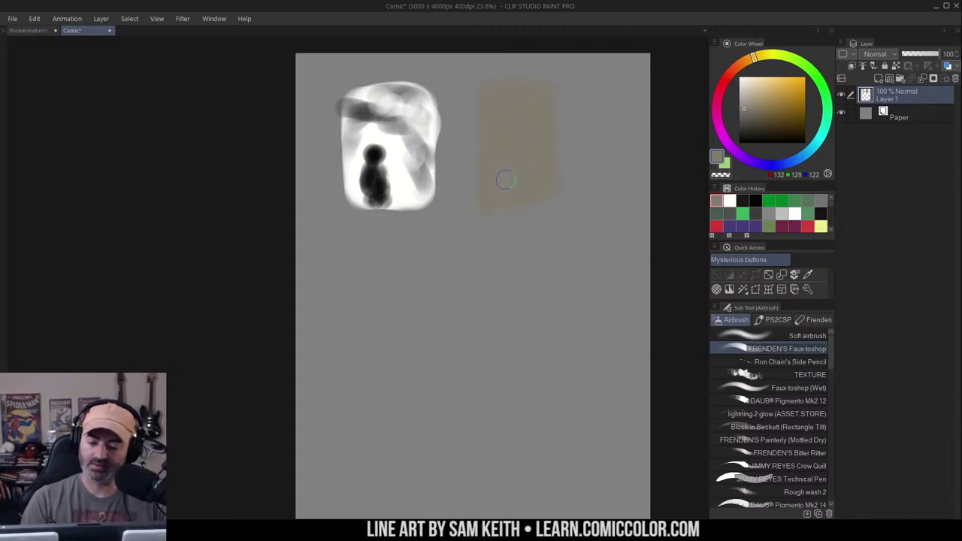
{"action": "mouse_move", "coordinate": [505, 179]}
{"action": "left_mouse_down"}
{"action": "mouse_move", "coordinate": [507, 188]}
{"action": "mouse_move", "coordinate": [506, 172]}
{"action": "left_mouse_up"}
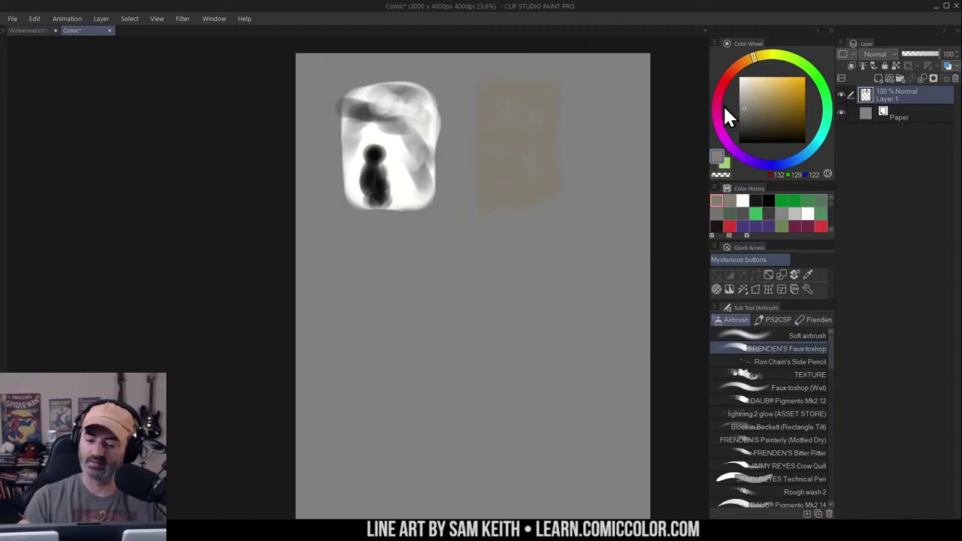
{"action": "left_click_drag", "start_coordinate": [768, 104], "coordinate": [800, 107]}
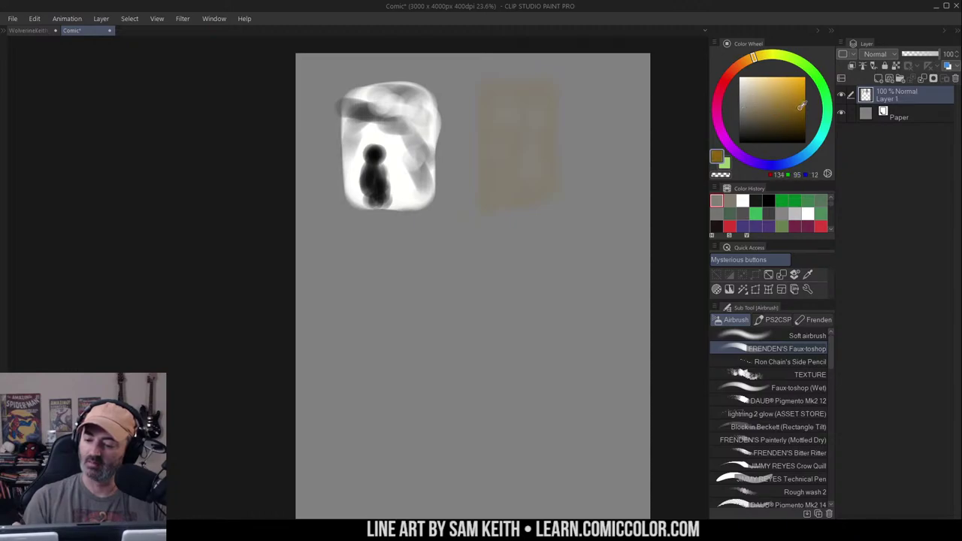
{"action": "mouse_move", "coordinate": [530, 117]}
{"action": "left_mouse_down"}
{"action": "mouse_move", "coordinate": [534, 149]}
{"action": "mouse_move", "coordinate": [510, 117]}
{"action": "mouse_move", "coordinate": [514, 141]}
{"action": "mouse_move", "coordinate": [525, 138]}
{"action": "mouse_move", "coordinate": [510, 114]}
{"action": "mouse_move", "coordinate": [522, 156]}
{"action": "mouse_move", "coordinate": [535, 100]}
{"action": "mouse_move", "coordinate": [504, 106]}
{"action": "mouse_move", "coordinate": [532, 142]}
{"action": "mouse_move", "coordinate": [526, 104]}
{"action": "mouse_move", "coordinate": [514, 115]}
{"action": "mouse_move", "coordinate": [545, 109]}
{"action": "left_mouse_up"}
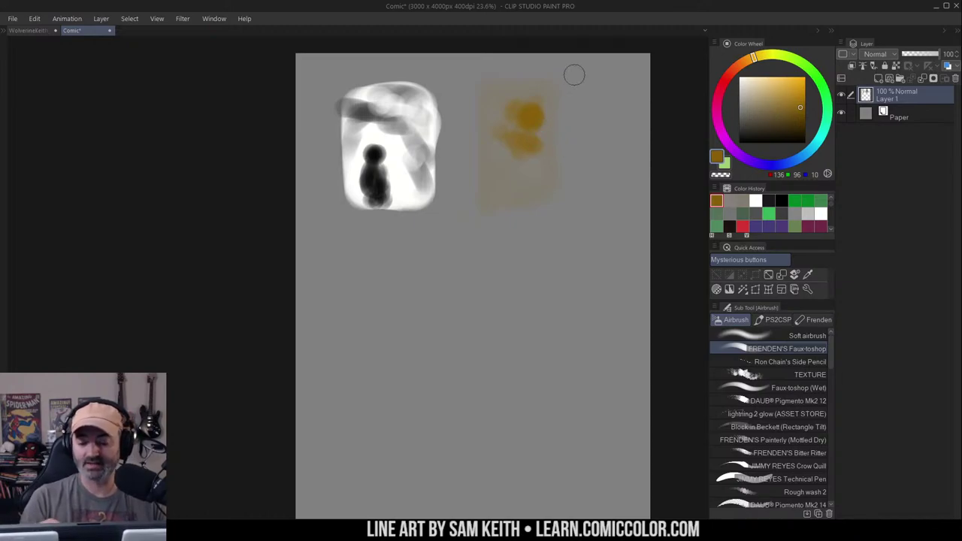
Delete the painted figure and brown swatch examples from Layer 1, clear the selection and fit the blank canvas in view
{"action": "key", "text": "m"}
{"action": "mouse_move", "coordinate": [540, 61]}
{"action": "left_mouse_down"}
{"action": "mouse_move", "coordinate": [368, 272]}
{"action": "mouse_move", "coordinate": [601, 55]}
{"action": "left_mouse_up"}
{"action": "key", "text": "Delete"}
{"action": "key", "text": "ctrl+d"}
{"action": "key", "text": "alt+space"}
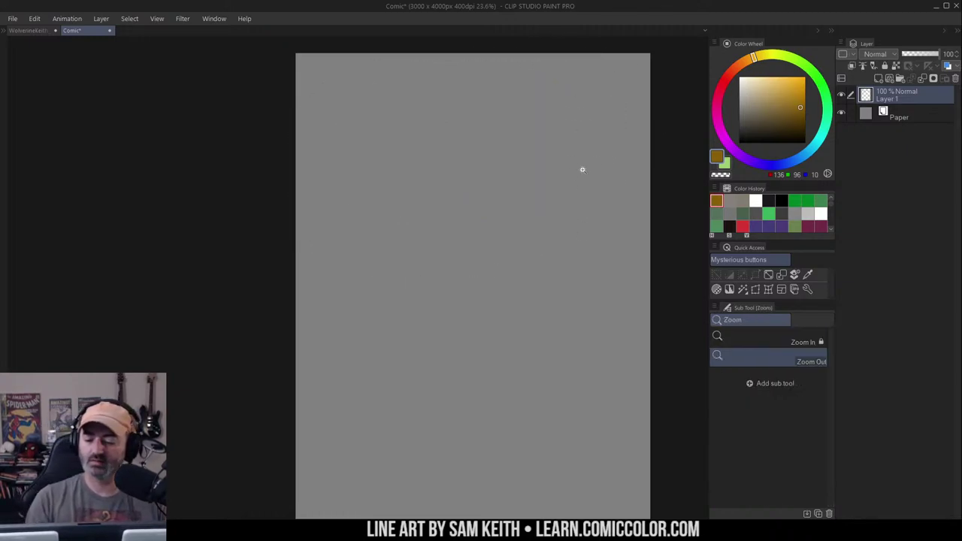
{"action": "left_click", "coordinate": [582, 170], "text": "alt"}
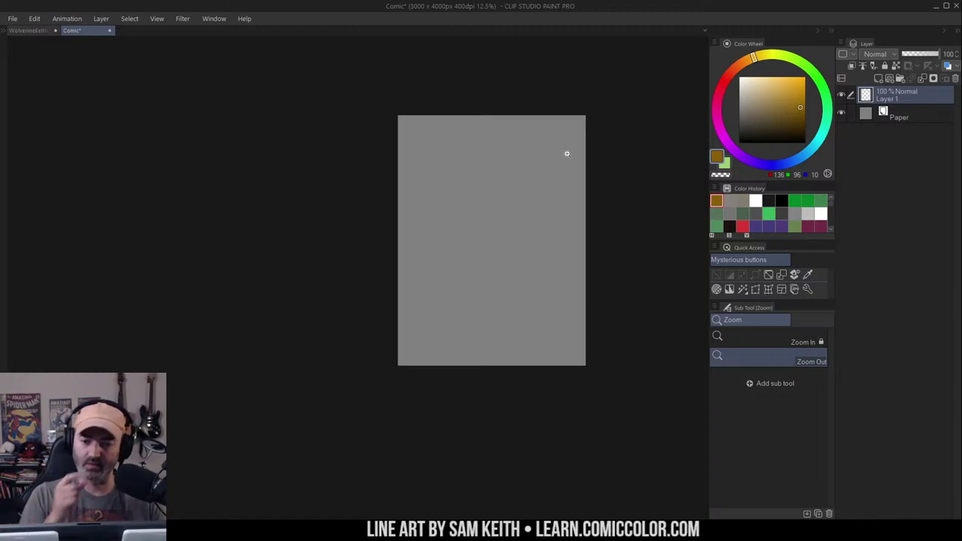
{"action": "key", "text": "ctrl+0"}
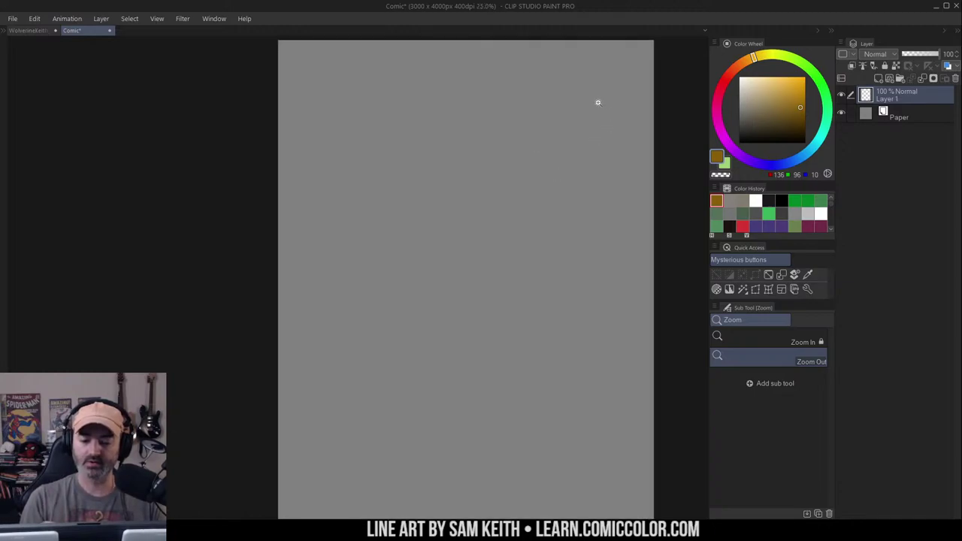
Switch to the Wolverine page and sample the pale highlight color RGB 228, 221, 178 from the bent arm's biceps
{"action": "left_click", "coordinate": [39, 31]}
{"action": "left_click", "coordinate": [509, 207]}
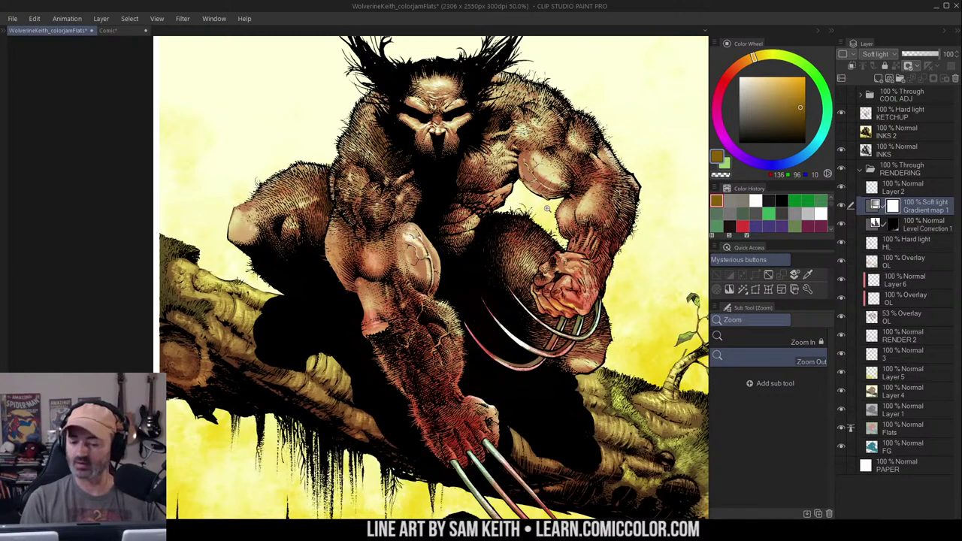
{"action": "left_click", "coordinate": [547, 209]}
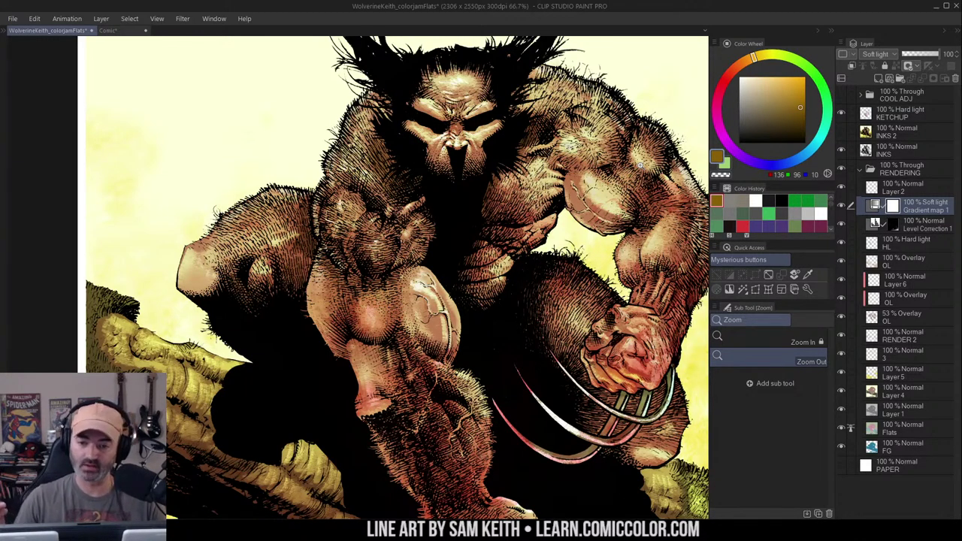
{"action": "left_click", "coordinate": [606, 193]}
{"action": "left_click", "coordinate": [606, 193]}
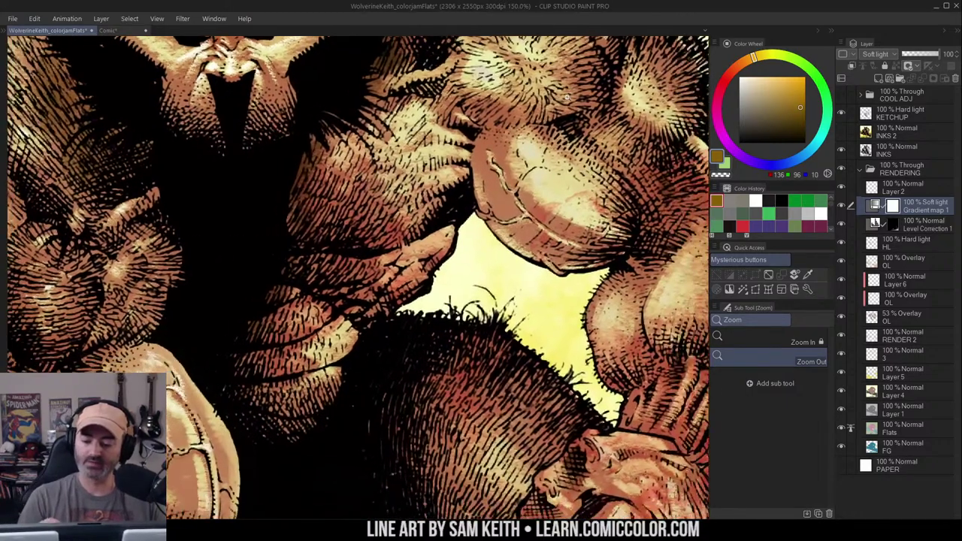
{"action": "key", "text": "b"}
{"action": "left_click", "coordinate": [539, 176], "text": "alt"}
{"action": "left_click", "coordinate": [538, 177]}
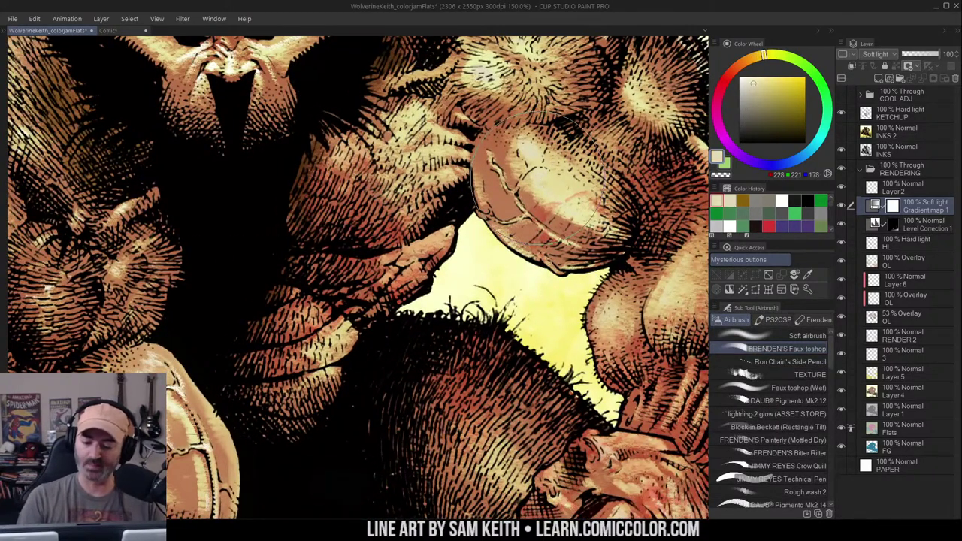
Resample neighboring spots in the biceps highlight to compare its pale tones, ending on RGB 225, 217, 185
{"action": "left_click", "coordinate": [540, 175], "text": "alt"}
{"action": "left_click", "coordinate": [539, 175], "text": "alt"}
{"action": "left_click", "coordinate": [539, 177]}
{"action": "left_click", "coordinate": [539, 177], "text": "alt"}
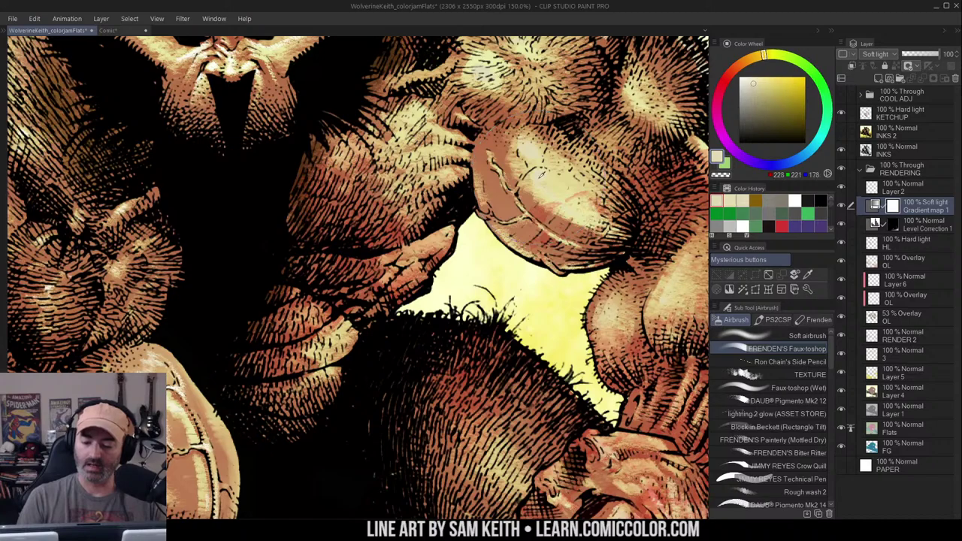
{"action": "left_click", "coordinate": [540, 178]}
{"action": "left_click", "coordinate": [539, 178], "text": "alt"}
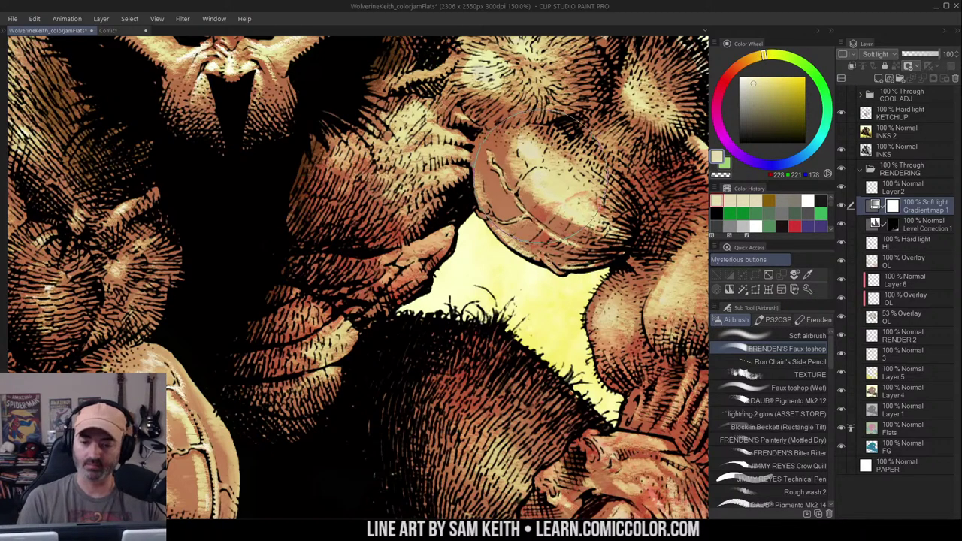
{"action": "left_click", "coordinate": [540, 175], "text": "alt"}
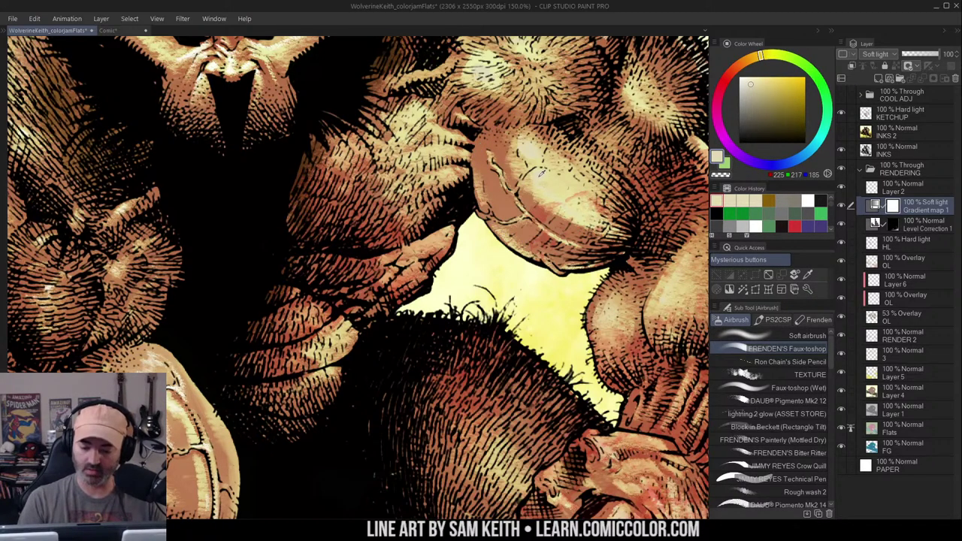
Sample the biceps' orange-brown midtone RGB 186, 121, 81 and compare it with pale highlights on the biceps and shoulder
{"action": "left_click", "coordinate": [529, 193], "text": "alt"}
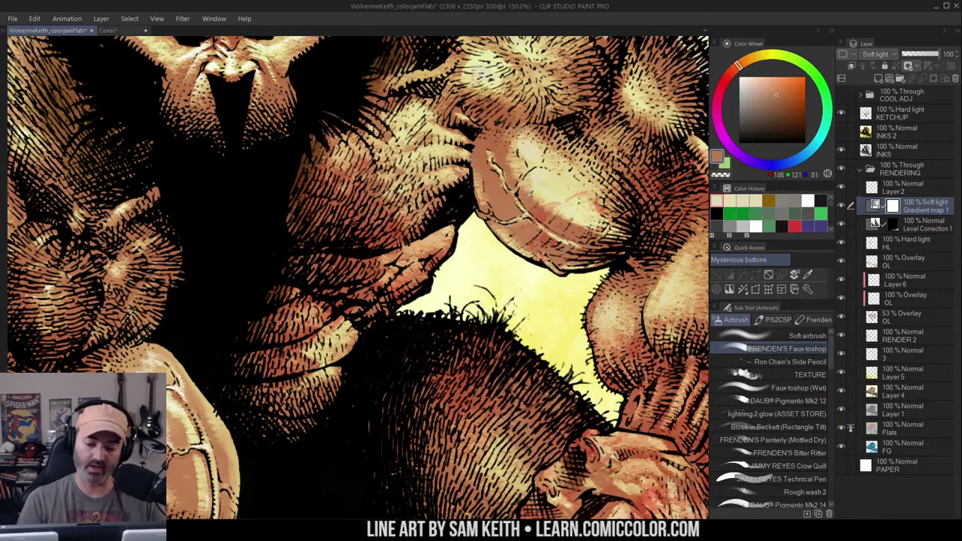
{"action": "mouse_move", "coordinate": [531, 195]}
{"action": "left_mouse_down"}
{"action": "mouse_move", "coordinate": [499, 153]}
{"action": "mouse_move", "coordinate": [518, 134]}
{"action": "mouse_move", "coordinate": [530, 151]}
{"action": "left_mouse_up"}
{"action": "left_click", "coordinate": [498, 142], "text": "alt"}
{"action": "left_click", "coordinate": [535, 147], "text": "alt"}
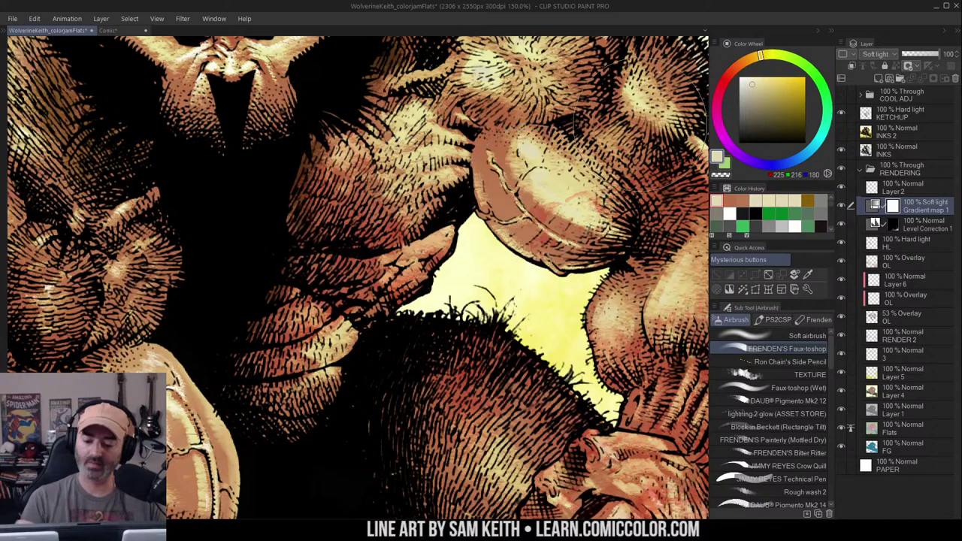
{"action": "left_click", "coordinate": [532, 143], "text": "alt"}
{"action": "left_click_drag", "start_coordinate": [534, 191], "coordinate": [526, 204]}
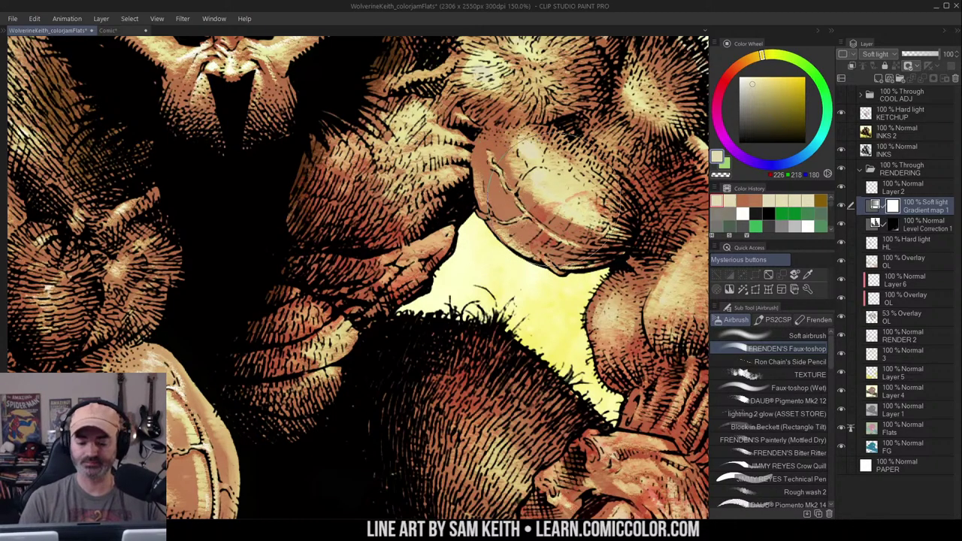
{"action": "left_click", "coordinate": [532, 196], "text": "alt"}
{"action": "left_click", "coordinate": [535, 195], "text": "ctrl"}
{"action": "left_click_drag", "start_coordinate": [578, 136], "coordinate": [521, 149]}
{"action": "left_click", "coordinate": [606, 110]}
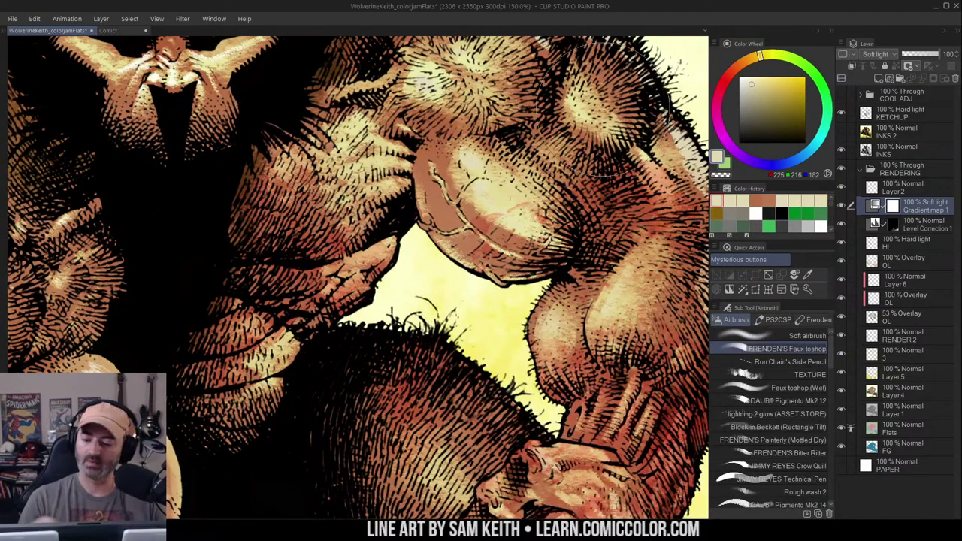
{"action": "left_click", "coordinate": [595, 109], "text": "alt"}
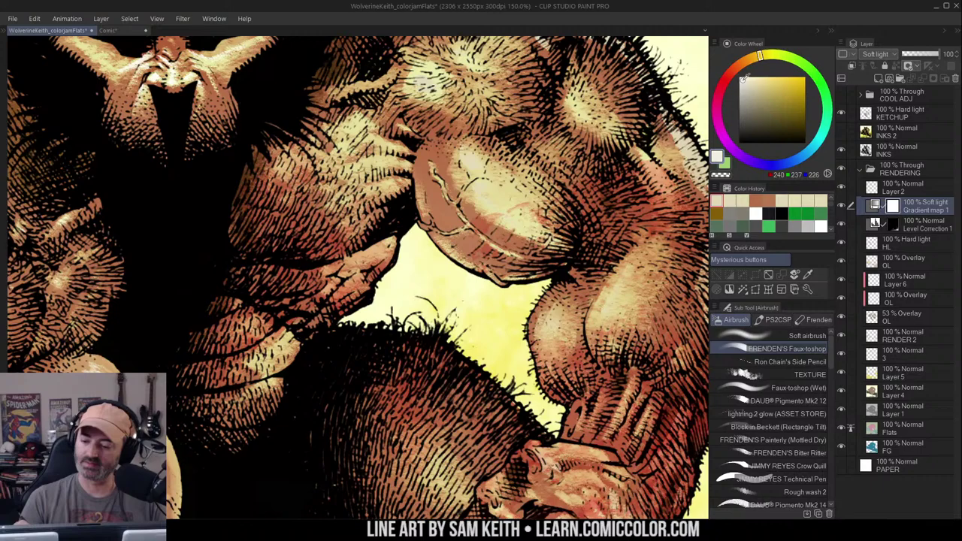
Try off-white RGB 240, 237, 226 and pure white dabs on the biceps highlight
{"action": "left_click", "coordinate": [469, 156]}
{"action": "key", "text": "ctrl+z"}
{"action": "left_click_drag", "start_coordinate": [741, 78], "coordinate": [739, 64]}
{"action": "key", "text": "ctrl+z"}
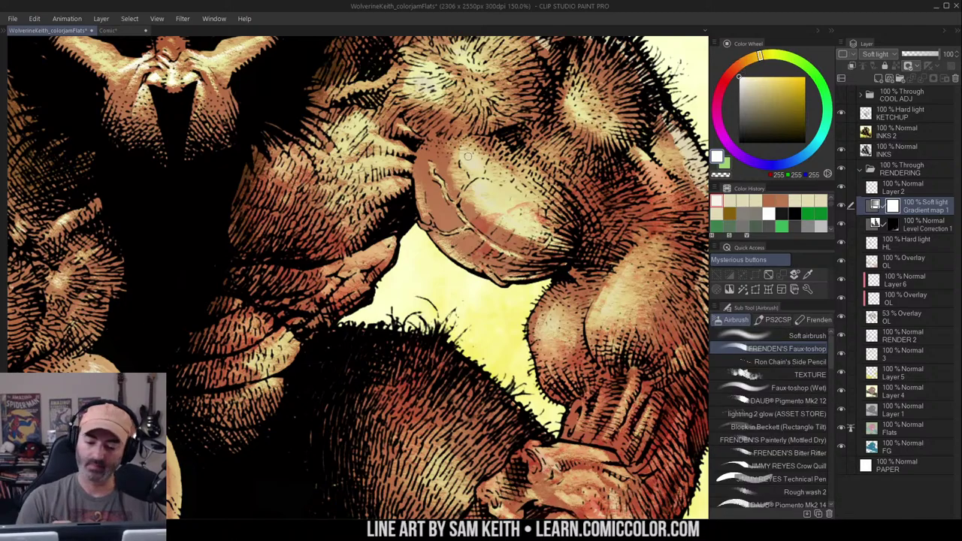
{"action": "left_click", "coordinate": [468, 156], "text": "alt"}
{"action": "key", "text": "m"}
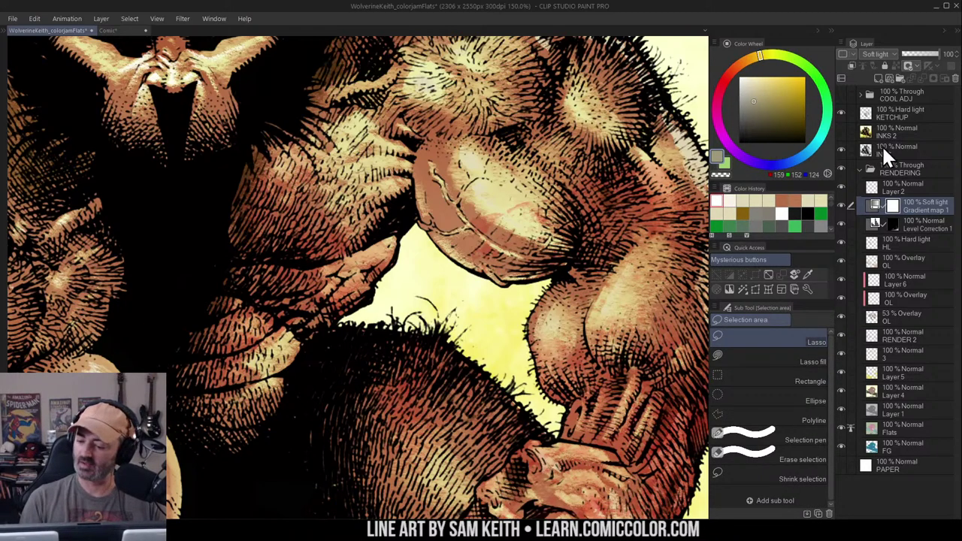
Add a layer above KETCHUP and try a grayish RGB 159, 152, 124 stroke over the biceps highlight on Layer 2
{"action": "left_click", "coordinate": [902, 115]}
{"action": "left_click", "coordinate": [879, 79]}
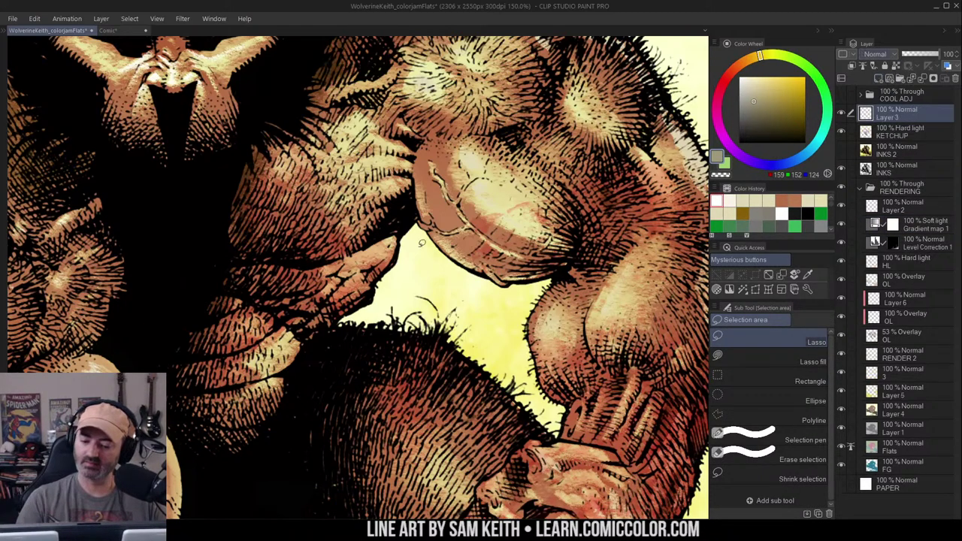
{"action": "key", "text": "b"}
{"action": "left_click", "coordinate": [875, 211]}
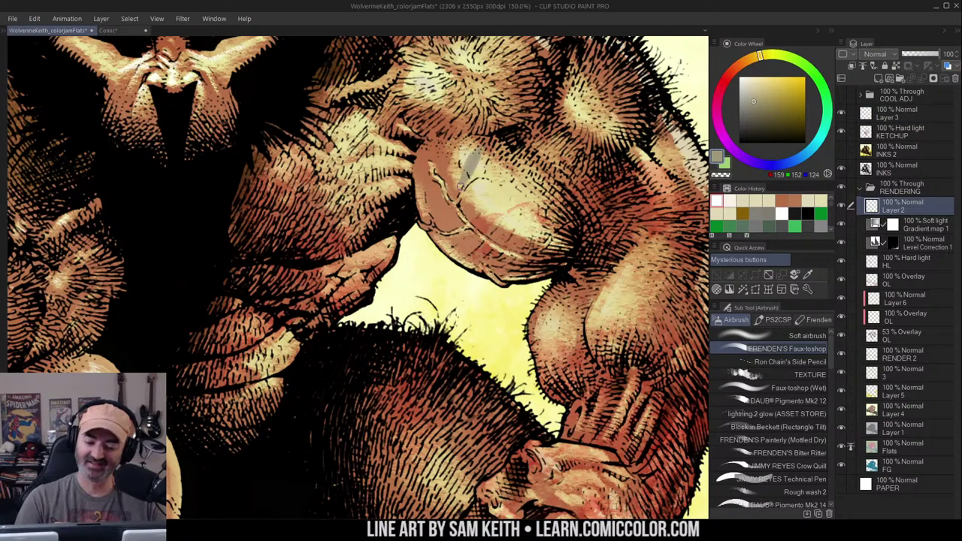
{"action": "left_click", "coordinate": [492, 167], "text": "alt"}
{"action": "left_click_drag", "start_coordinate": [461, 181], "coordinate": [499, 141]}
{"action": "key", "text": "ctrl+z"}
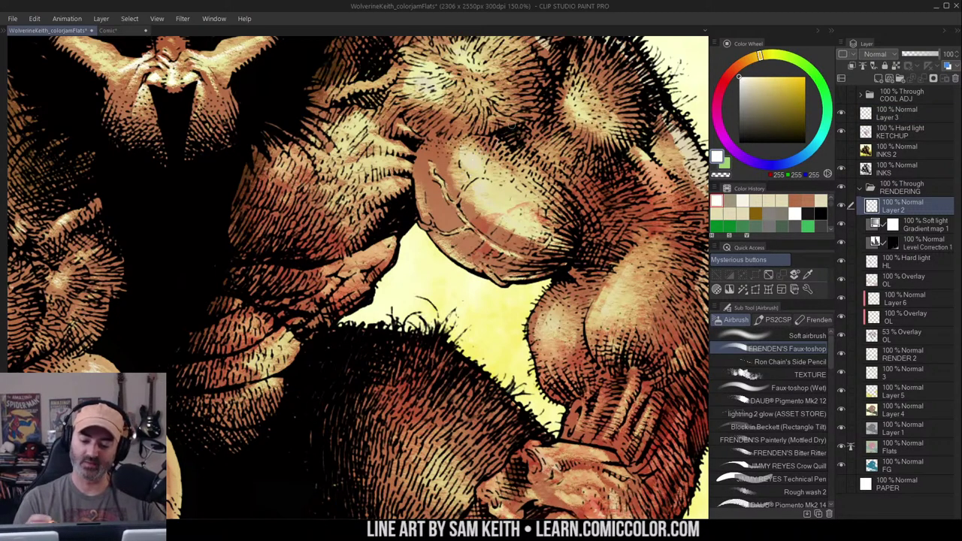
Try an off-white RGB 244, 241, 230 dab on the biceps highlight, and undo the test strokes and added layer
{"action": "left_click_drag", "start_coordinate": [755, 89], "coordinate": [744, 77]}
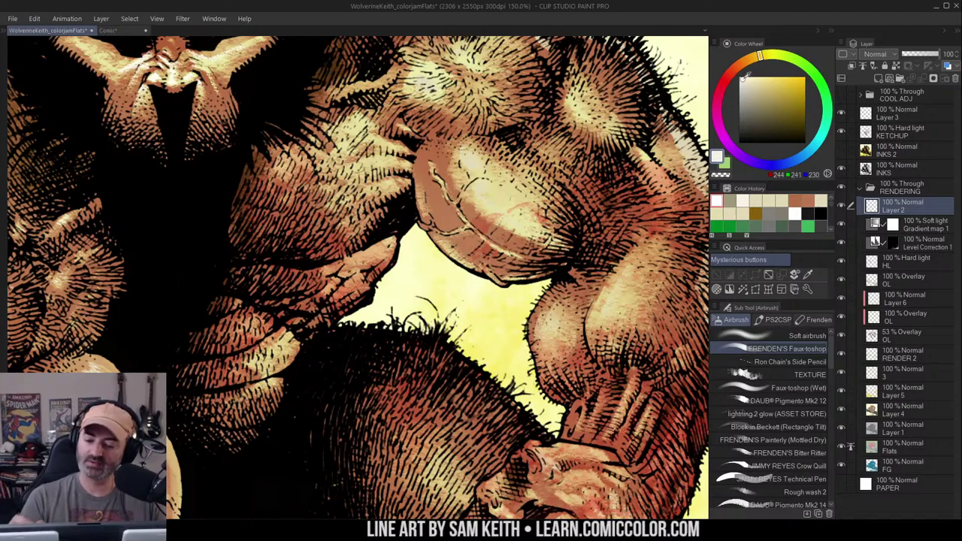
{"action": "left_click", "coordinate": [469, 163]}
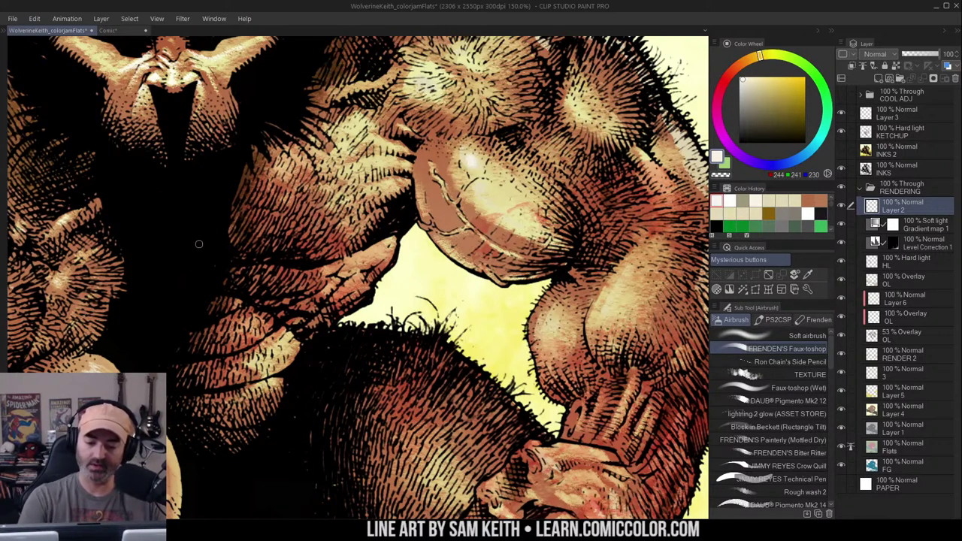
{"action": "mouse_move", "coordinate": [199, 245]}
{"action": "left_mouse_down"}
{"action": "mouse_move", "coordinate": [643, 295]}
{"action": "mouse_move", "coordinate": [559, 42]}
{"action": "left_mouse_up"}
{"action": "key", "text": "ctrl+z"}
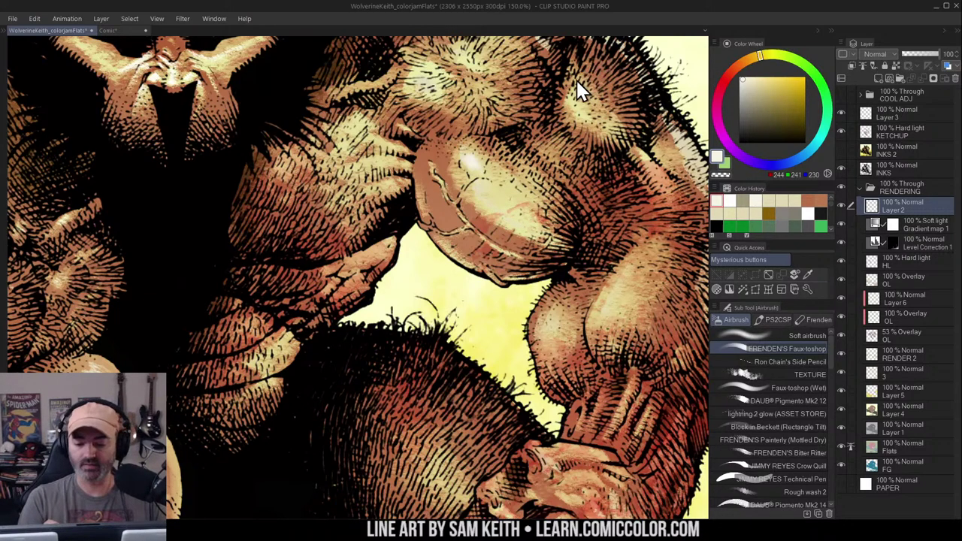
{"action": "key", "text": "ctrl+z"}
{"action": "key", "text": "ctrl+z"}
Examine the whole figure and its chest, and sample the chest's pale yellow highlight, RGB 230, 224, 157
{"action": "key", "text": "alt+space"}
{"action": "double_click", "coordinate": [509, 167]}
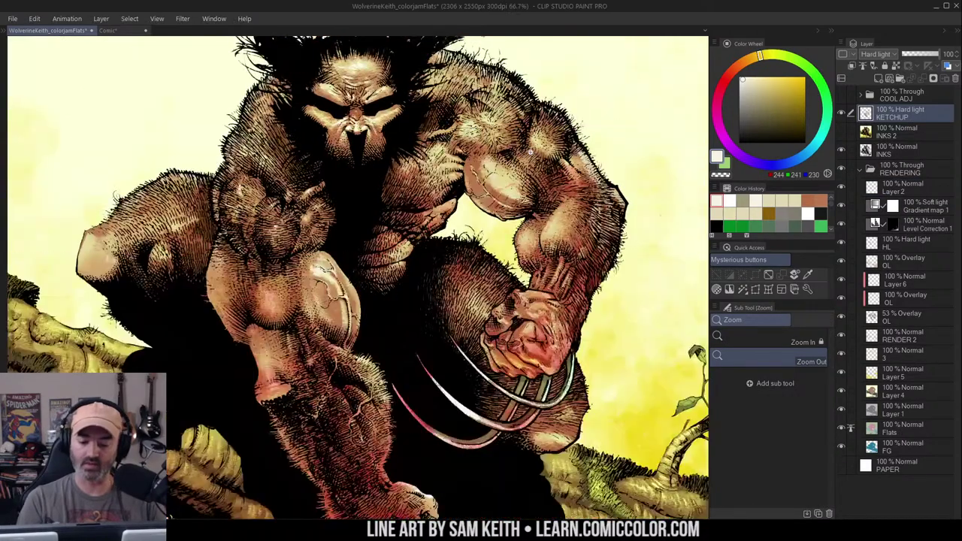
{"action": "scroll", "coordinate": [530, 150], "scroll_direction": "down", "scroll_amount": 1}
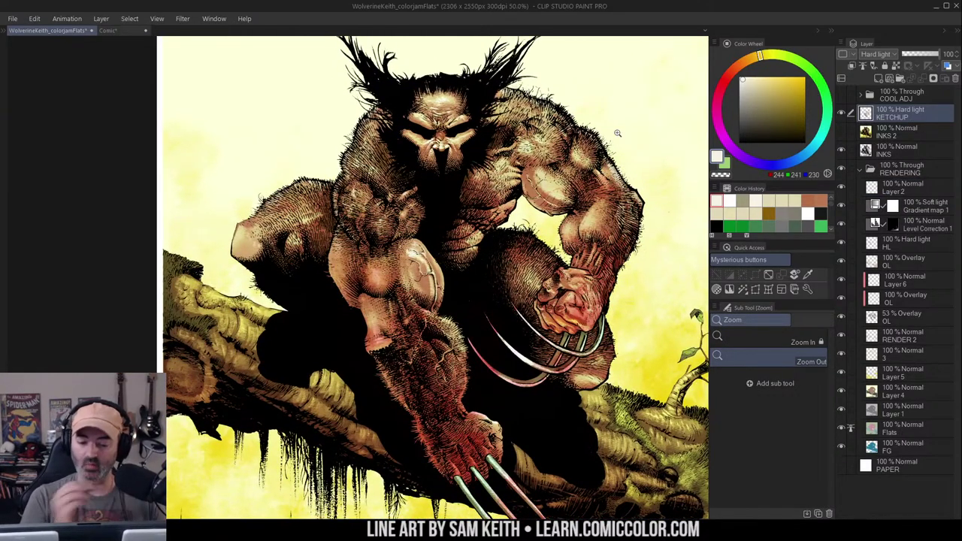
{"action": "left_click_drag", "start_coordinate": [573, 164], "coordinate": [555, 185]}
{"action": "scroll", "coordinate": [497, 184], "scroll_direction": "up", "scroll_amount": 3}
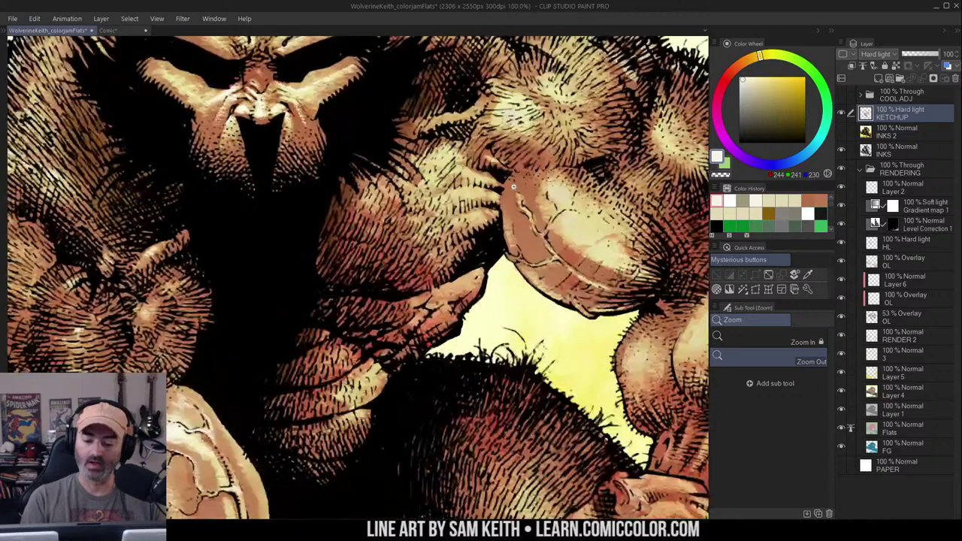
{"action": "key", "text": "m"}
{"action": "mouse_move", "coordinate": [467, 139]}
{"action": "left_mouse_down"}
{"action": "mouse_move", "coordinate": [348, 206]}
{"action": "mouse_move", "coordinate": [401, 283]}
{"action": "left_mouse_up"}
{"action": "key", "text": "ctrl+d"}
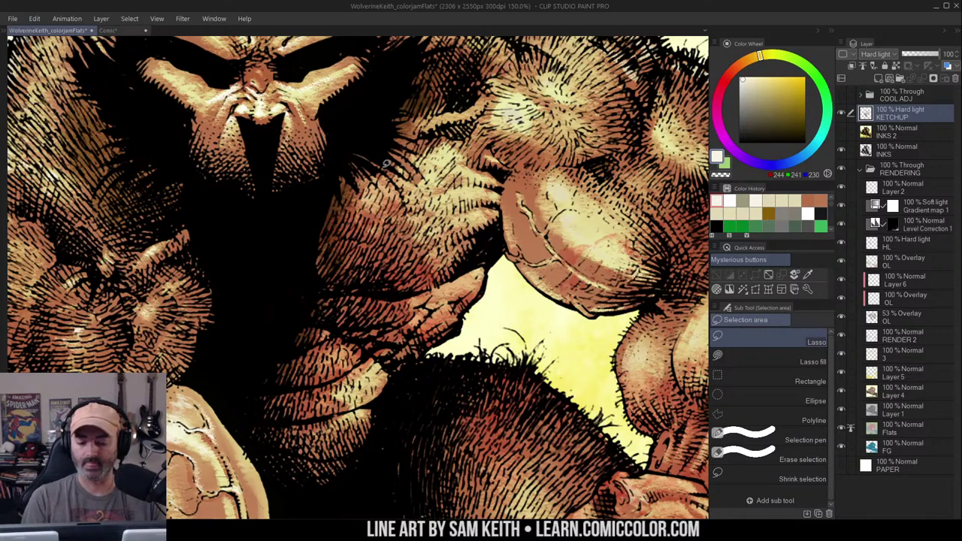
{"action": "mouse_move", "coordinate": [492, 188]}
{"action": "left_mouse_down"}
{"action": "mouse_move", "coordinate": [473, 194]}
{"action": "mouse_move", "coordinate": [511, 185]}
{"action": "left_mouse_up"}
{"action": "right_click", "coordinate": [449, 154]}
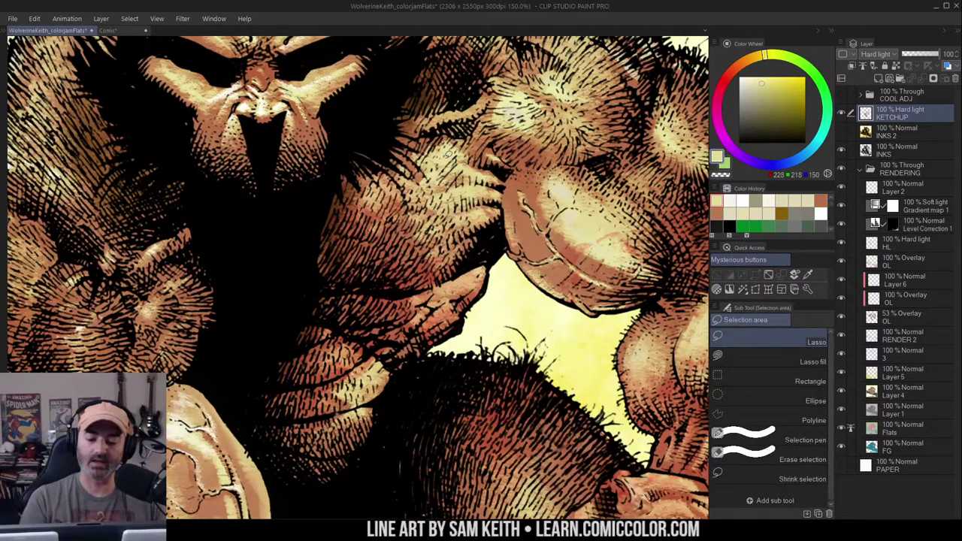
{"action": "left_click", "coordinate": [448, 152], "text": "alt"}
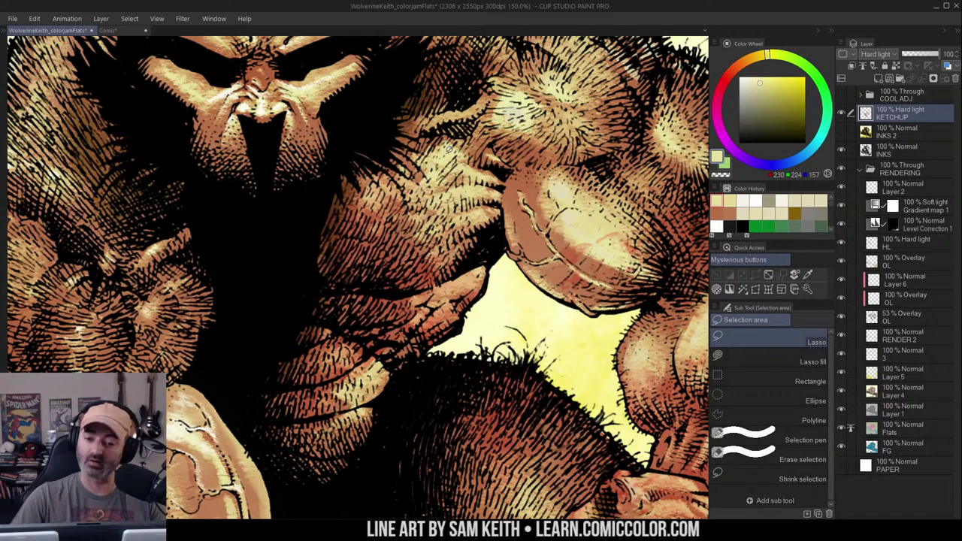
Open the recent HEART EYES #1 cover TIF copy, accepting the conversion from CMYK to RGB
{"action": "left_click", "coordinate": [12, 18]}
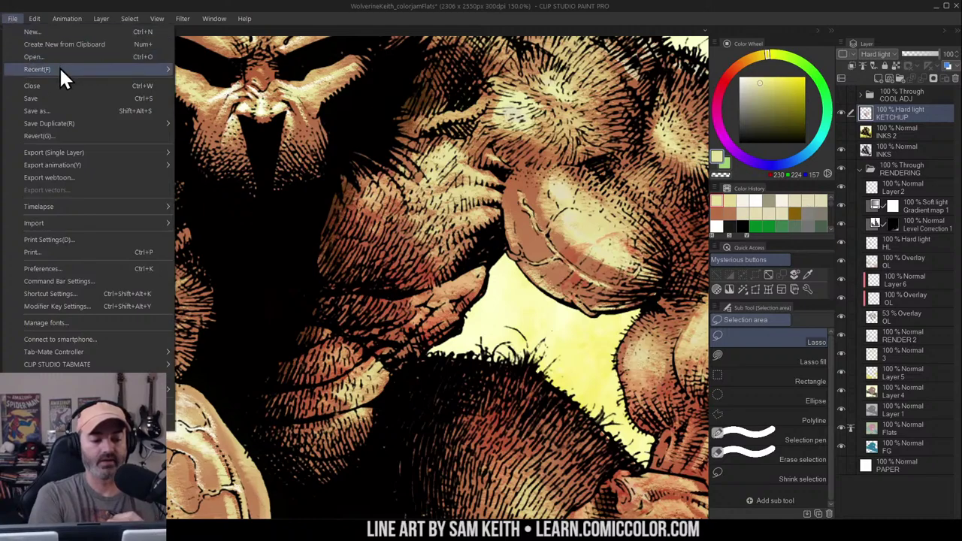
{"action": "mouse_move", "coordinate": [65, 70]}
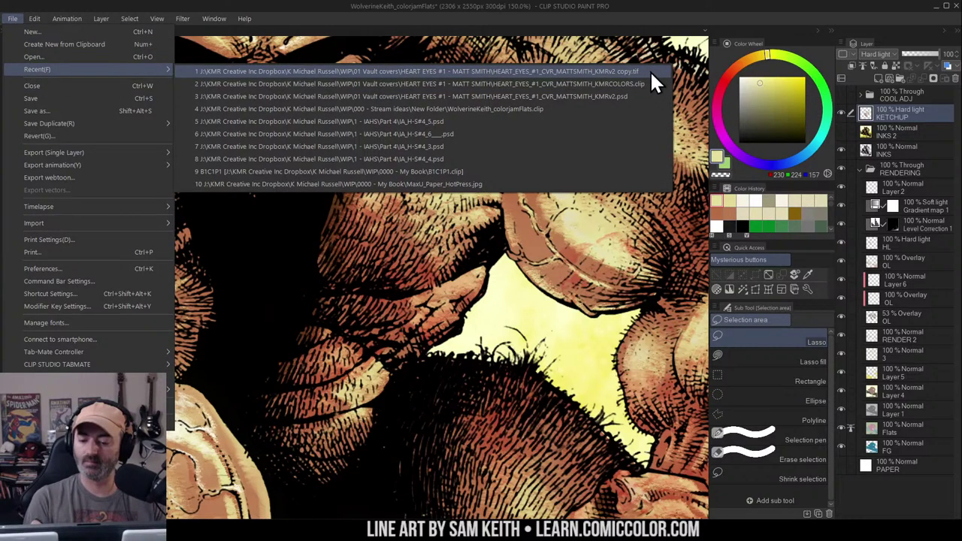
{"action": "left_click", "coordinate": [649, 70]}
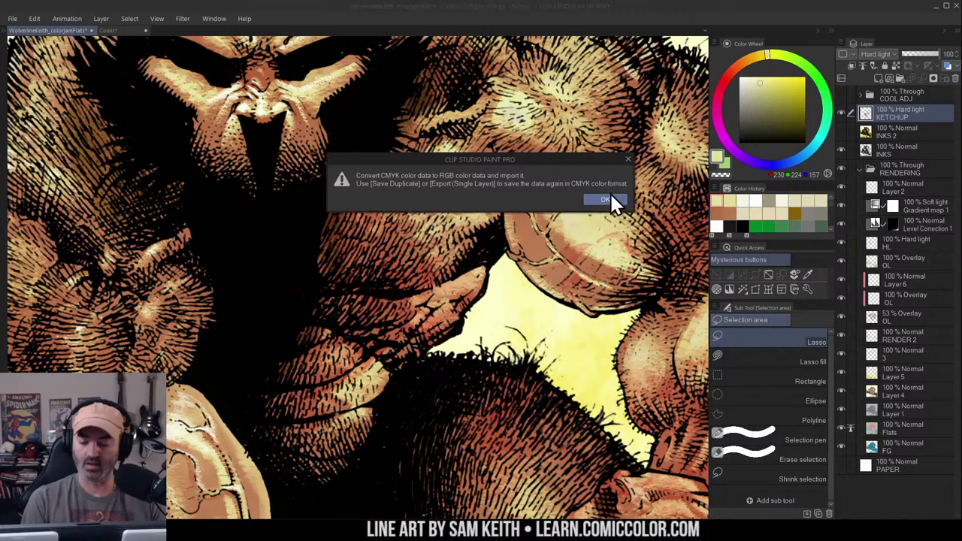
{"action": "left_click", "coordinate": [605, 199]}
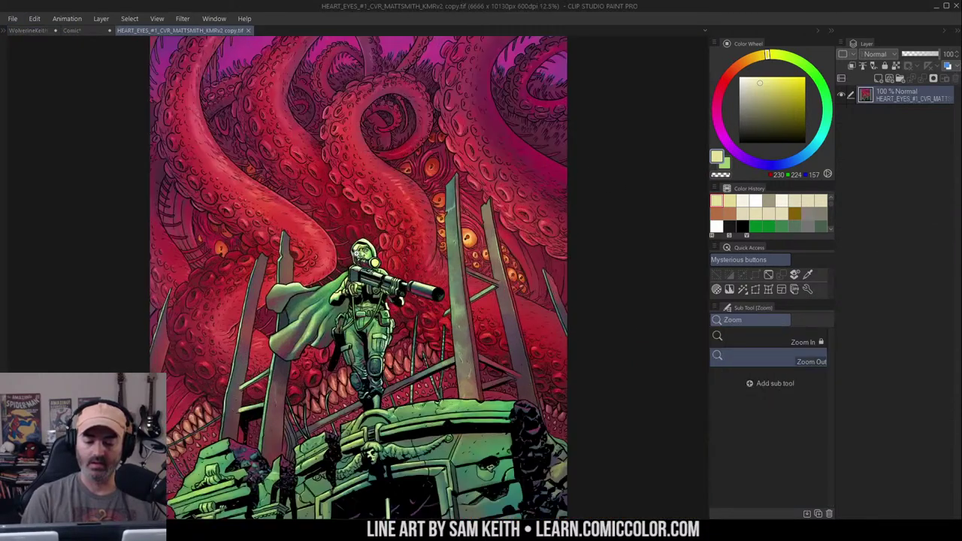
Sample the cover's tentacle reds, including RGB 207, 68, 70, RGB 182, 55, 63 and RGB 217, 56, 57, plus the distant tentacle's RGB 161, 49, 78
{"action": "left_click_drag", "start_coordinate": [403, 253], "coordinate": [484, 284]}
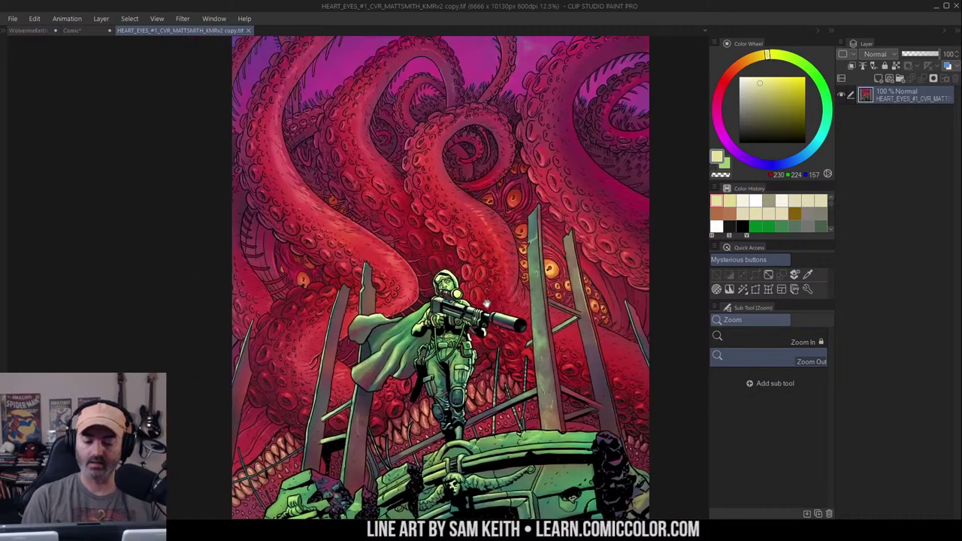
{"action": "left_click", "coordinate": [486, 282], "text": "ctrl"}
{"action": "left_click_drag", "start_coordinate": [527, 246], "coordinate": [596, 341]}
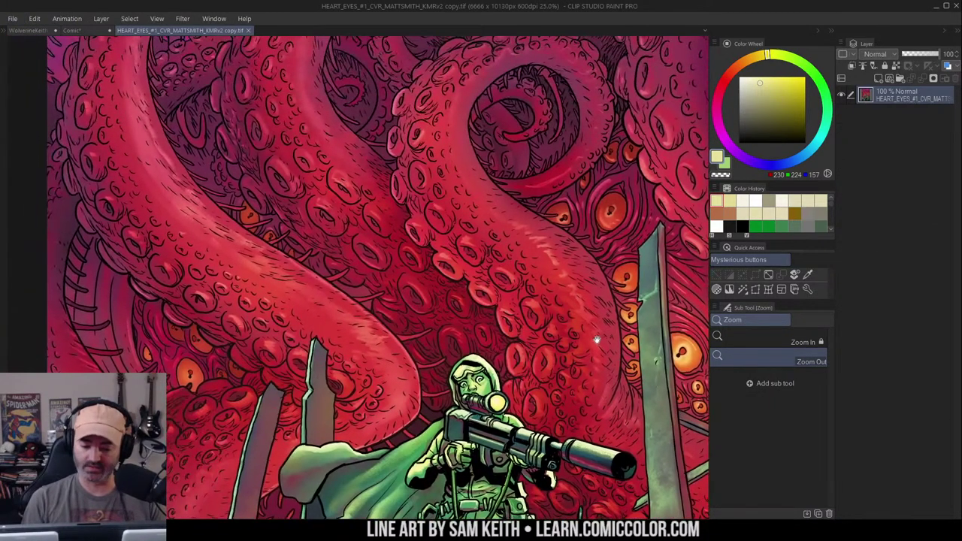
{"action": "left_click_drag", "start_coordinate": [598, 375], "coordinate": [481, 311]}
{"action": "left_click", "coordinate": [555, 234], "text": "alt"}
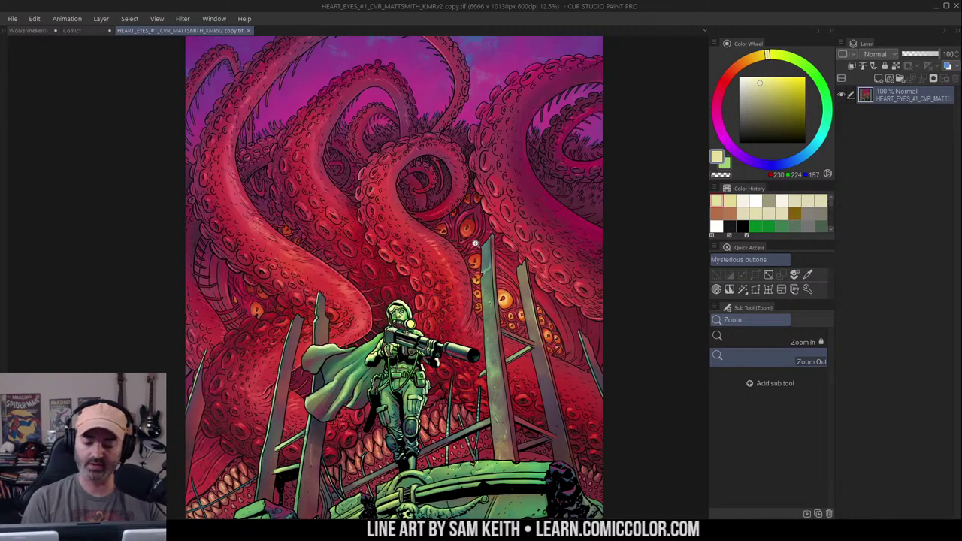
{"action": "left_click", "coordinate": [259, 369], "text": "alt"}
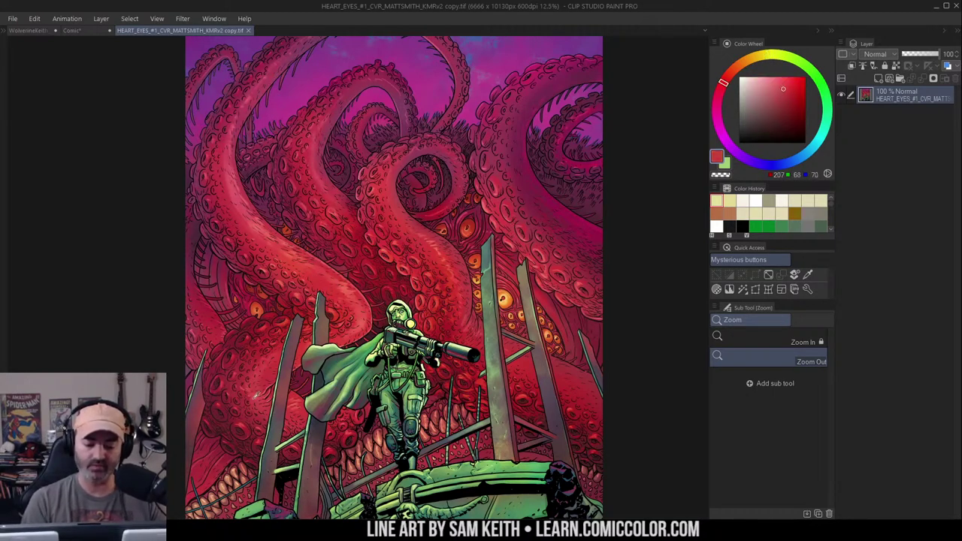
{"action": "left_click", "coordinate": [263, 414], "text": "alt"}
{"action": "right_click", "coordinate": [262, 386]}
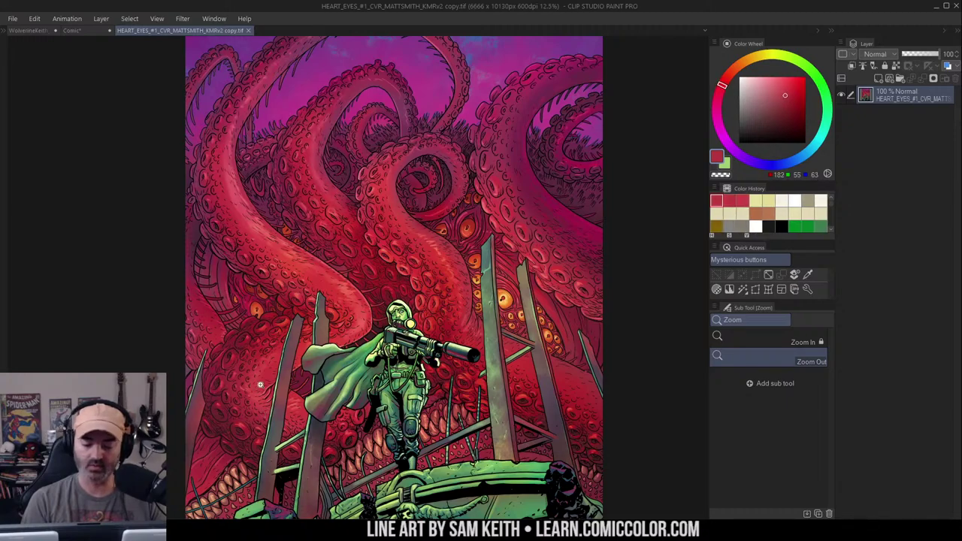
{"action": "right_click", "coordinate": [332, 298]}
{"action": "right_click", "coordinate": [433, 247]}
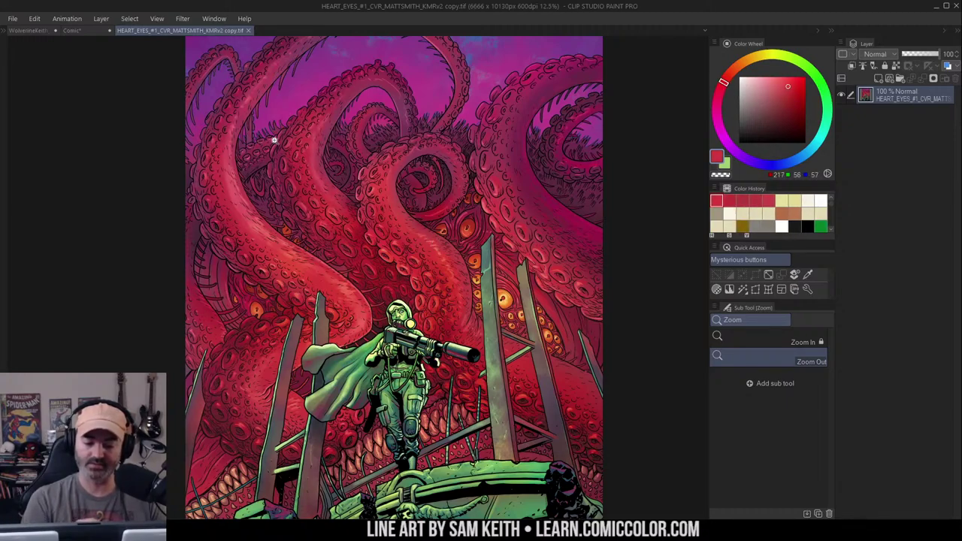
{"action": "left_click", "coordinate": [266, 163], "text": "alt"}
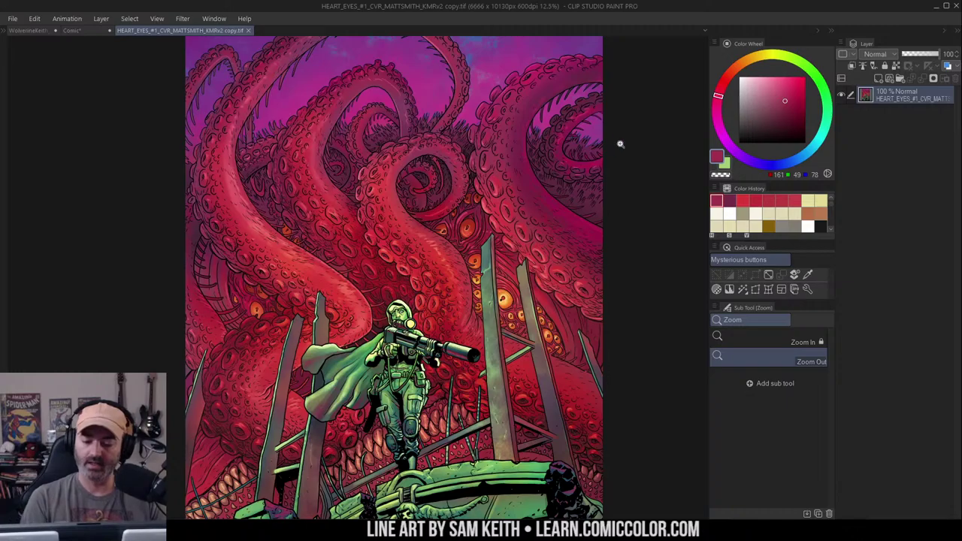
Switch to the Lasso selection tool for the distant purple-red tentacle behind the large foreground ones
{"action": "scroll", "coordinate": [304, 155], "scroll_direction": "up", "scroll_amount": 4}
{"action": "left_click_drag", "start_coordinate": [304, 155], "coordinate": [535, 218]}
{"action": "scroll", "coordinate": [485, 189], "scroll_direction": "up", "scroll_amount": 1}
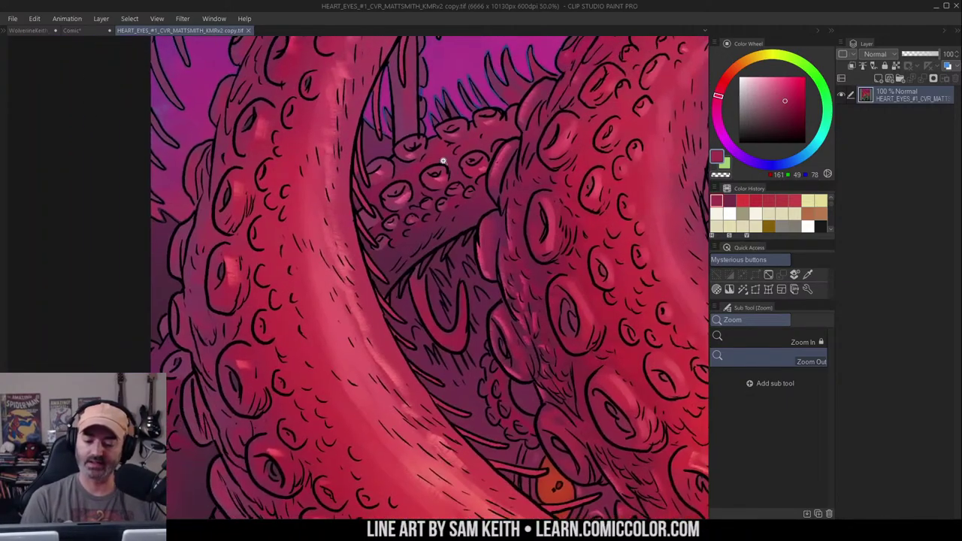
{"action": "scroll", "coordinate": [445, 159], "scroll_direction": "up", "scroll_amount": 1}
{"action": "key", "text": "m"}
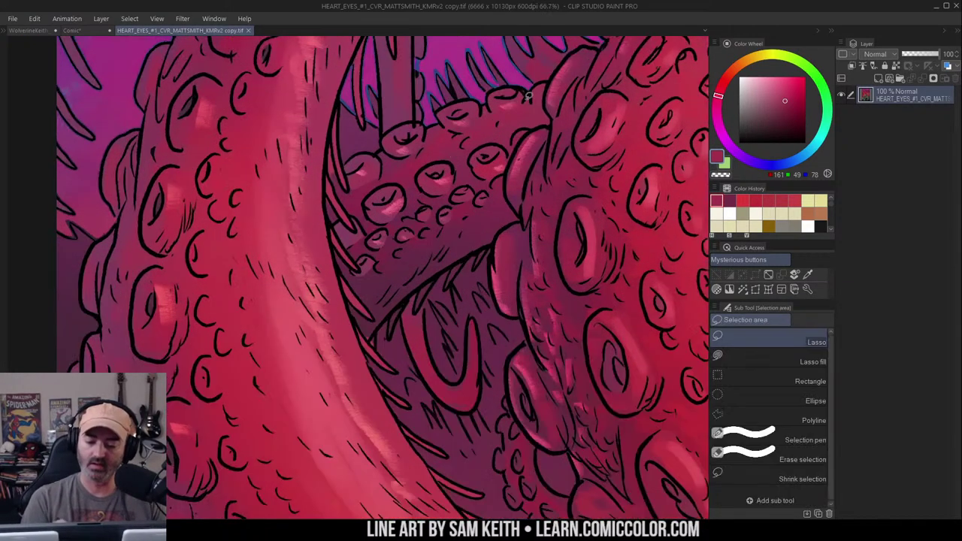
Lasso the background tentacle between the two large tentacles and clear the selection
{"action": "mouse_move", "coordinate": [532, 84]}
{"action": "left_mouse_down"}
{"action": "mouse_move", "coordinate": [436, 312]}
{"action": "mouse_move", "coordinate": [549, 83]}
{"action": "left_mouse_up"}
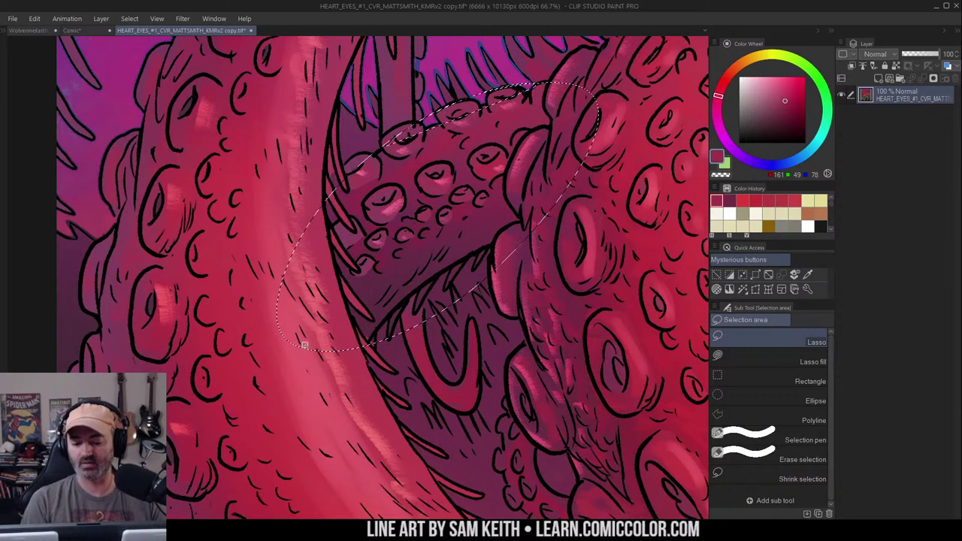
{"action": "key", "text": "ctrl+d"}
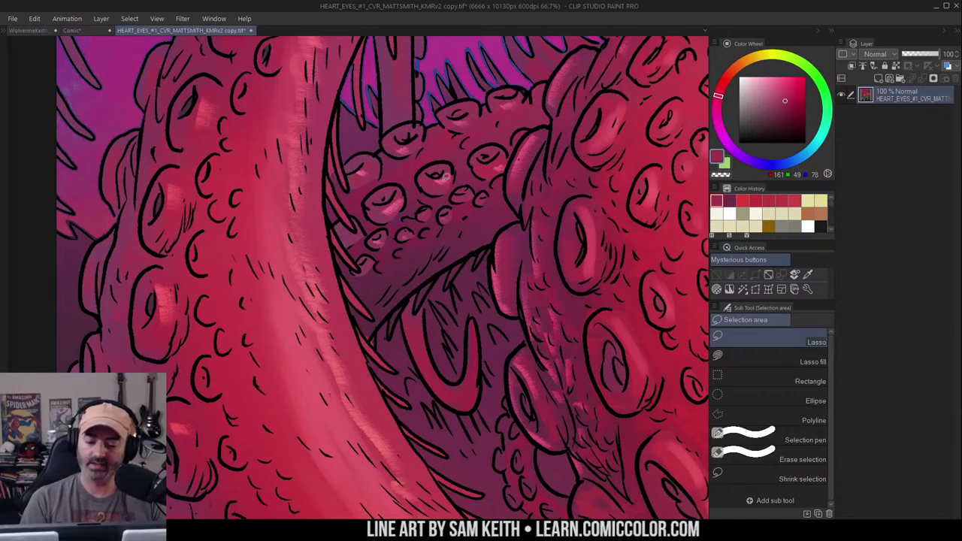
{"action": "key", "text": "b"}
{"action": "key", "text": "m"}
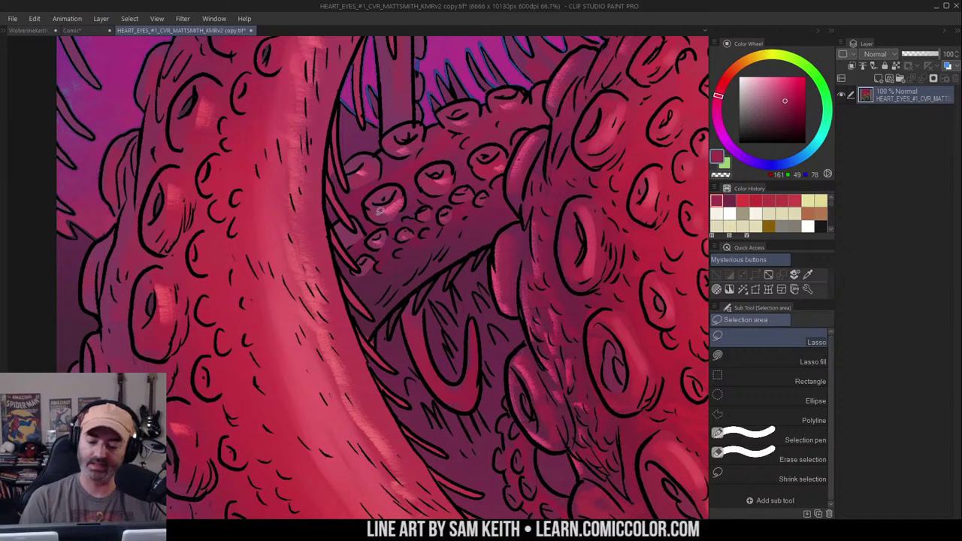
Sample the background tentacle's sucker colour and try a lighter pink highlight, RGB 196, 109, 119, on its suckers
{"action": "left_click", "coordinate": [380, 212], "text": "alt"}
{"action": "left_click", "coordinate": [380, 211], "text": "alt"}
{"action": "left_click", "coordinate": [379, 211], "text": "alt"}
{"action": "key", "text": "b"}
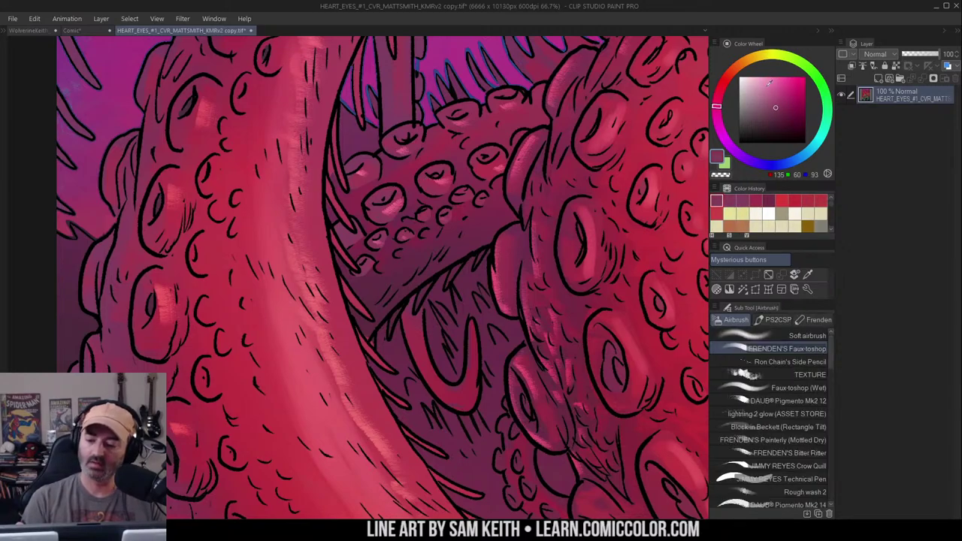
{"action": "left_click", "coordinate": [767, 87]}
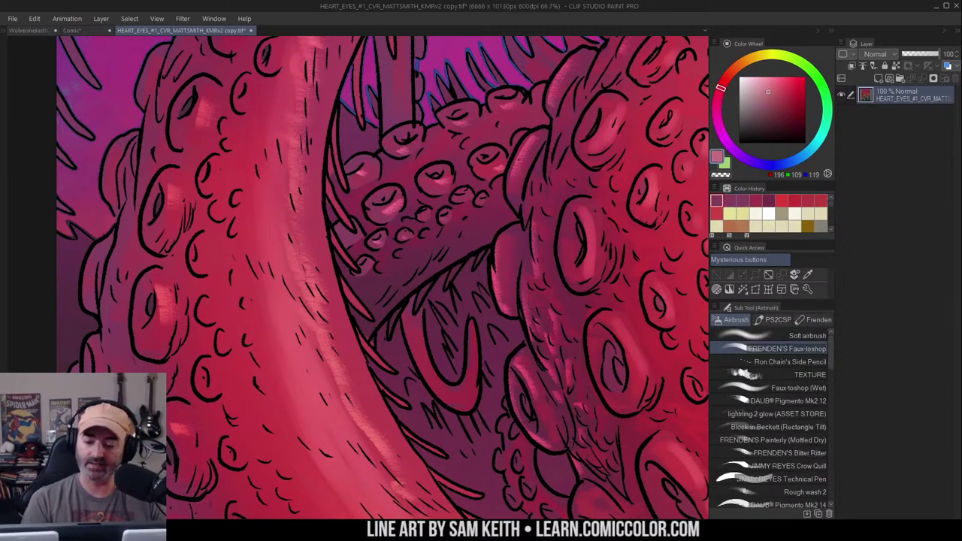
{"action": "left_click_drag", "start_coordinate": [429, 157], "coordinate": [452, 144]}
{"action": "key", "text": "ctrl+z"}
Paint pale pink highlights, RGB 255, 207, 200, on the suckers of the central tentacle above the hooded figure with FRENDEN'S Faux-toshop
{"action": "left_click_drag", "start_coordinate": [521, 178], "coordinate": [489, 148]}
{"action": "key", "text": "alt+space"}
{"action": "left_click", "coordinate": [604, 201]}
{"action": "left_click", "coordinate": [604, 202]}
{"action": "left_click_drag", "start_coordinate": [605, 200], "coordinate": [305, 182]}
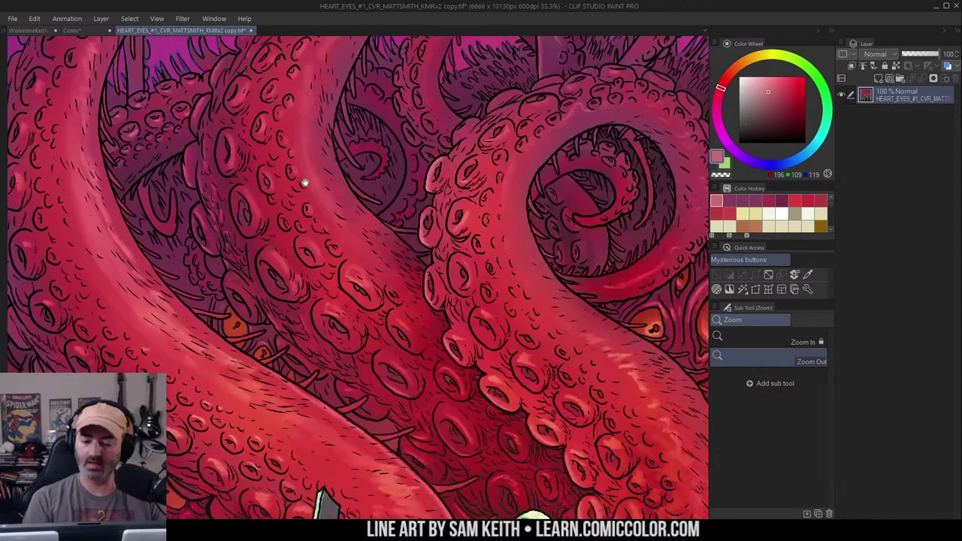
{"action": "left_click_drag", "start_coordinate": [612, 242], "coordinate": [501, 96]}
{"action": "left_click", "coordinate": [547, 221]}
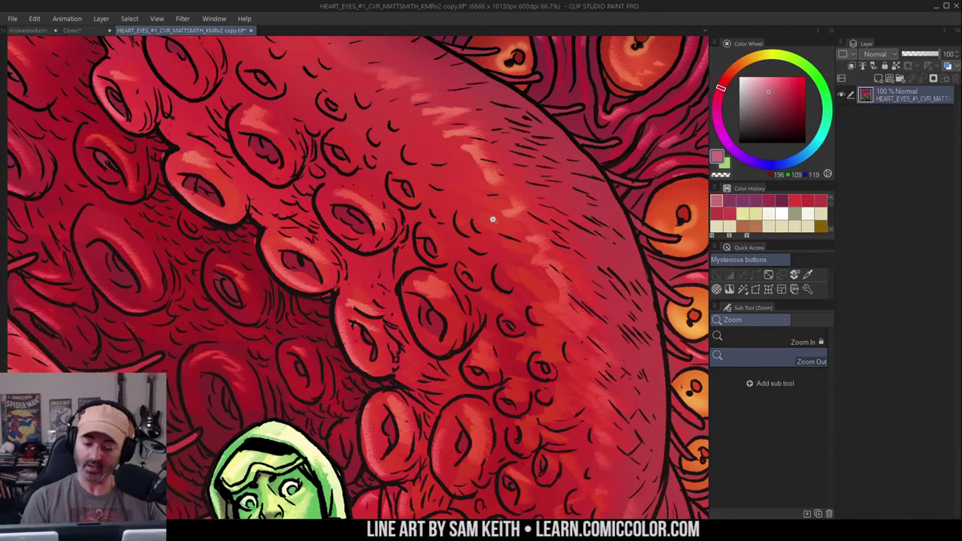
{"action": "left_click", "coordinate": [367, 193], "text": "alt"}
{"action": "left_click", "coordinate": [753, 77]}
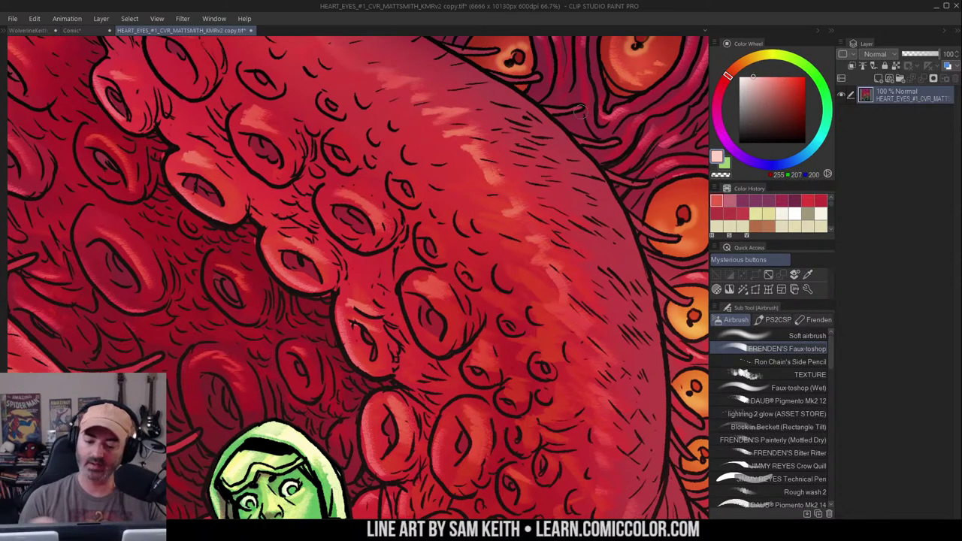
{"action": "left_click_drag", "start_coordinate": [409, 191], "coordinate": [505, 159]}
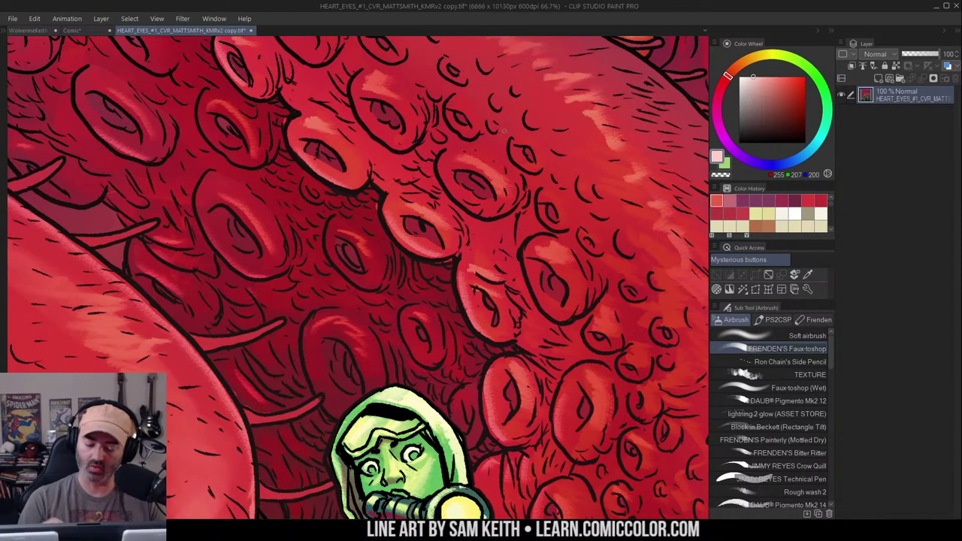
{"action": "left_click_drag", "start_coordinate": [611, 155], "coordinate": [568, 178]}
{"action": "mouse_move", "coordinate": [408, 186]}
{"action": "left_mouse_down"}
{"action": "mouse_move", "coordinate": [434, 192]}
{"action": "mouse_move", "coordinate": [452, 215]}
{"action": "left_mouse_up"}
{"action": "left_click_drag", "start_coordinate": [361, 234], "coordinate": [385, 245]}
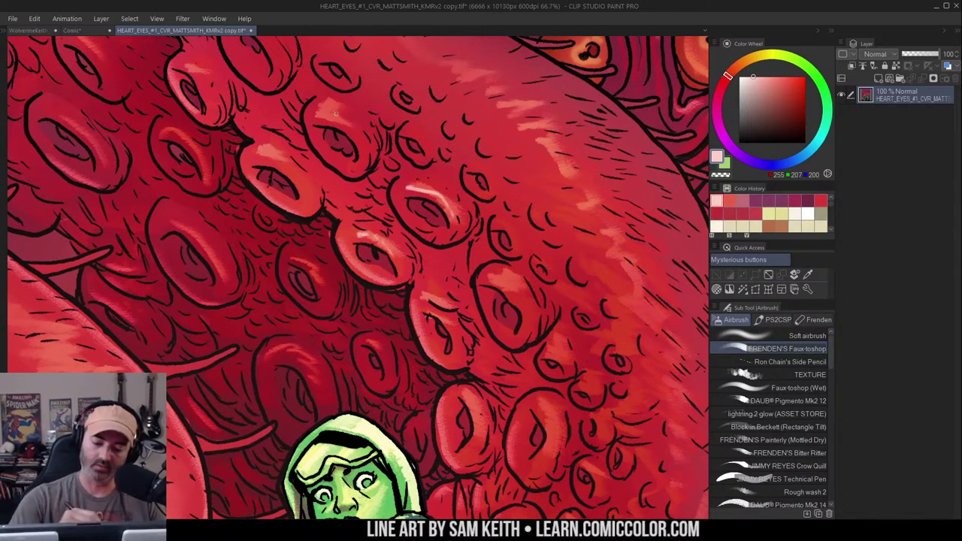
{"action": "left_click_drag", "start_coordinate": [328, 106], "coordinate": [333, 115]}
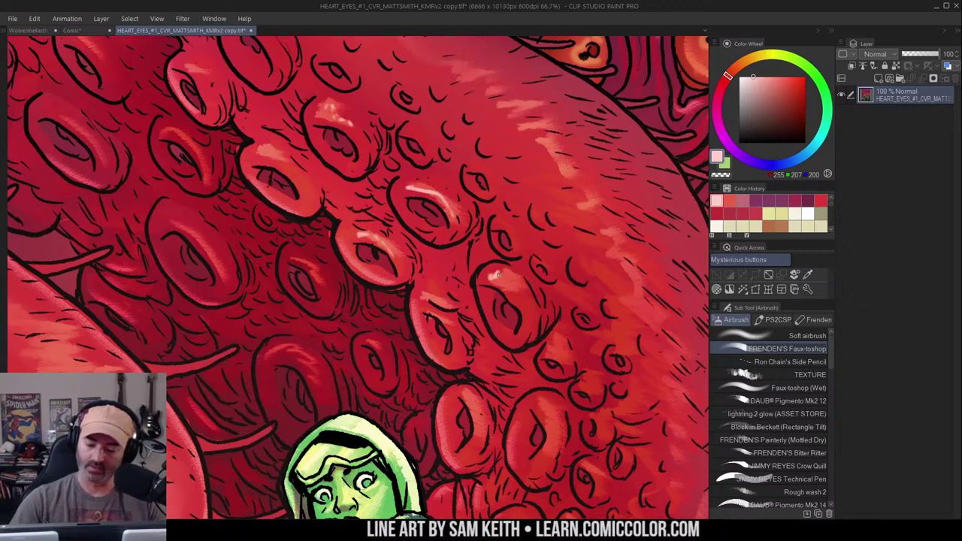
{"action": "left_click_drag", "start_coordinate": [409, 186], "coordinate": [405, 193]}
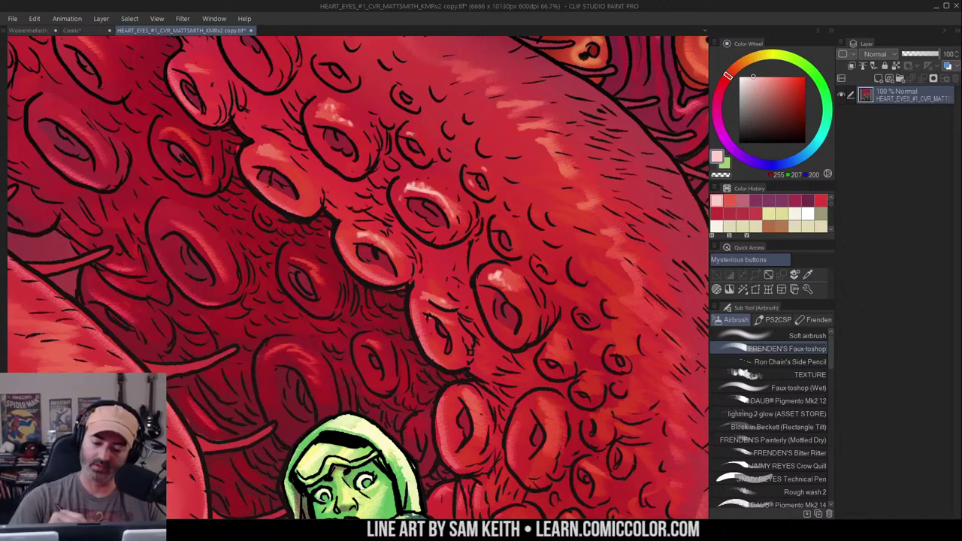
Lasso the area around the highlighted suckers above the hooded figure and sample a red, RGB 211, 46, 44
{"action": "key", "text": "alt+space"}
{"action": "double_click", "coordinate": [521, 175]}
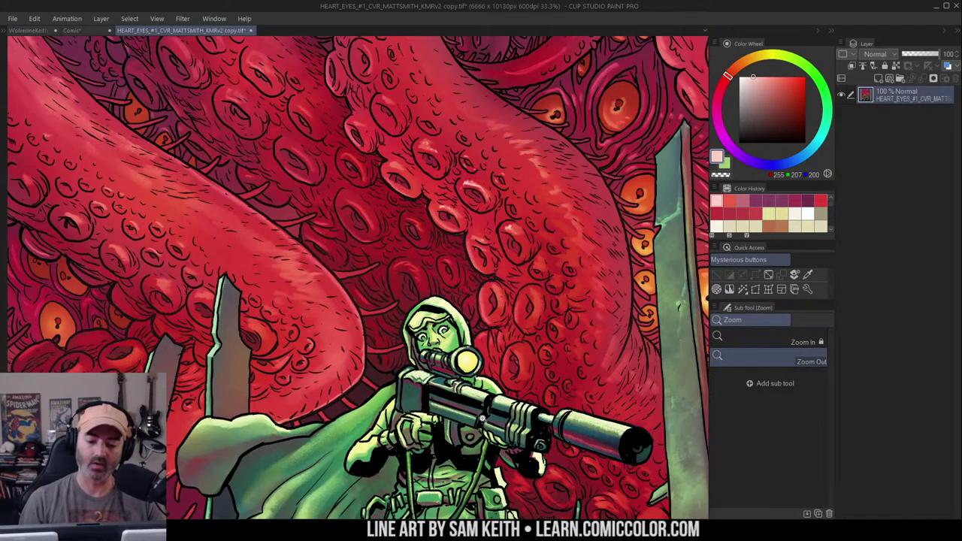
{"action": "left_click", "coordinate": [503, 194]}
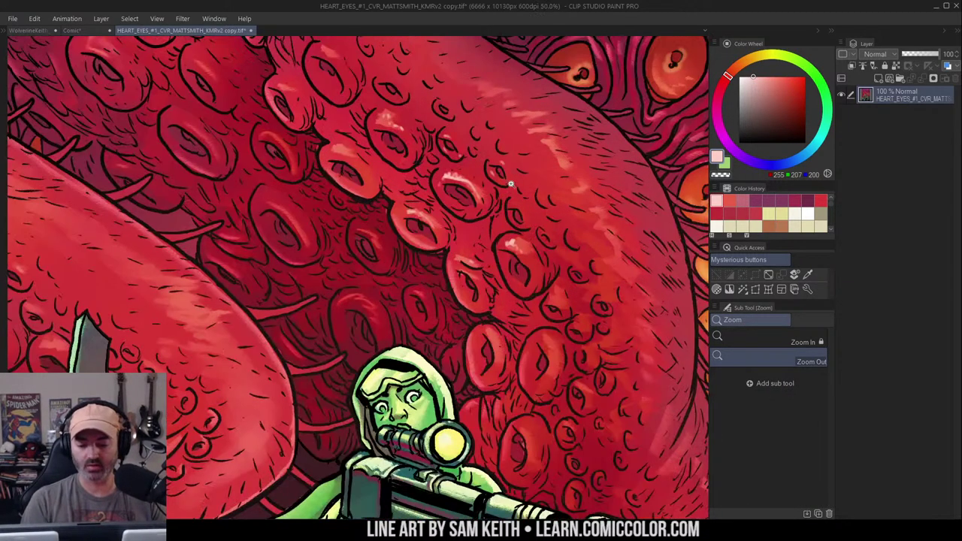
{"action": "key", "text": "m"}
{"action": "mouse_move", "coordinate": [528, 147]}
{"action": "left_mouse_down"}
{"action": "mouse_move", "coordinate": [354, 278]}
{"action": "mouse_move", "coordinate": [539, 150]}
{"action": "left_mouse_up"}
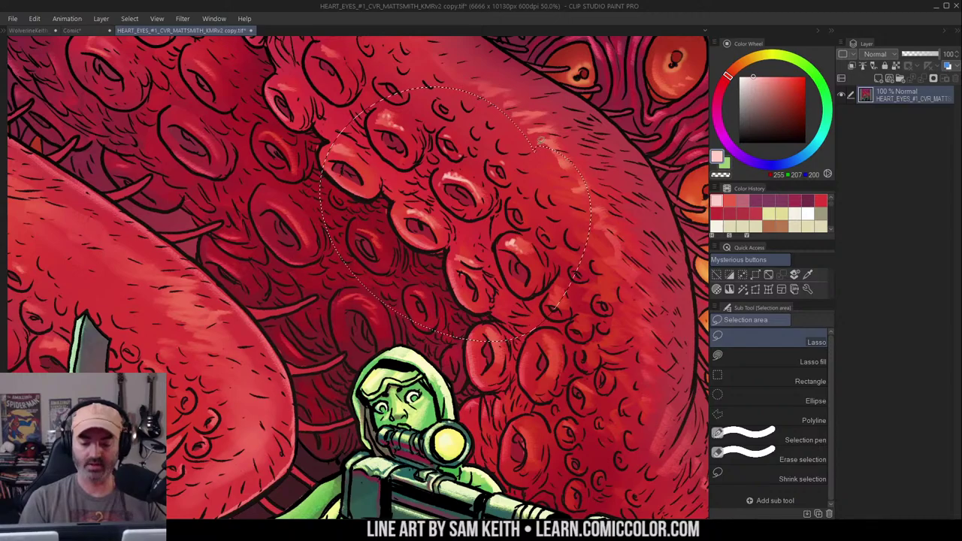
{"action": "left_click", "coordinate": [461, 179], "text": "ctrl"}
{"action": "left_click", "coordinate": [460, 172], "text": "alt"}
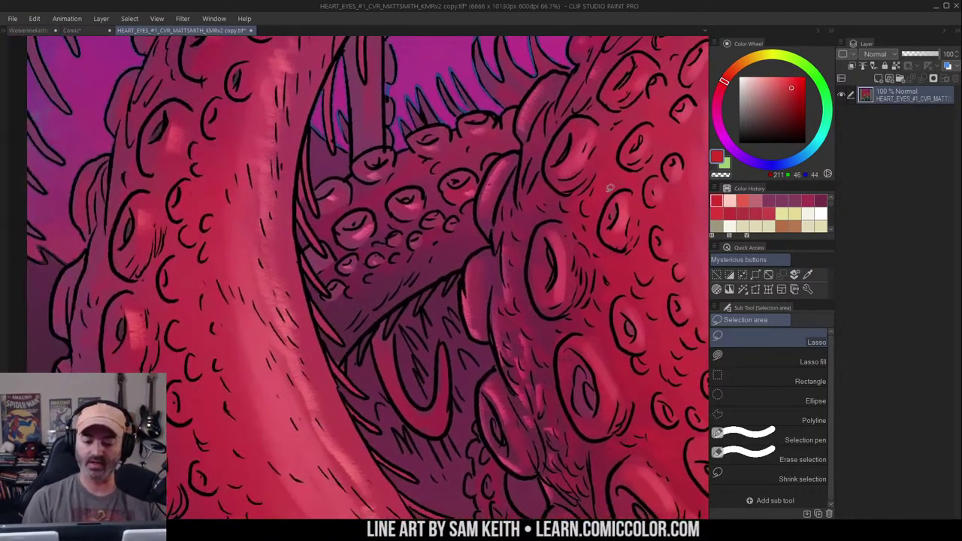
Sample the highlight pink, RGB 251, 186, 177, from the central tentacle and try bold strokes of it on the background tentacle
{"action": "key", "text": "b"}
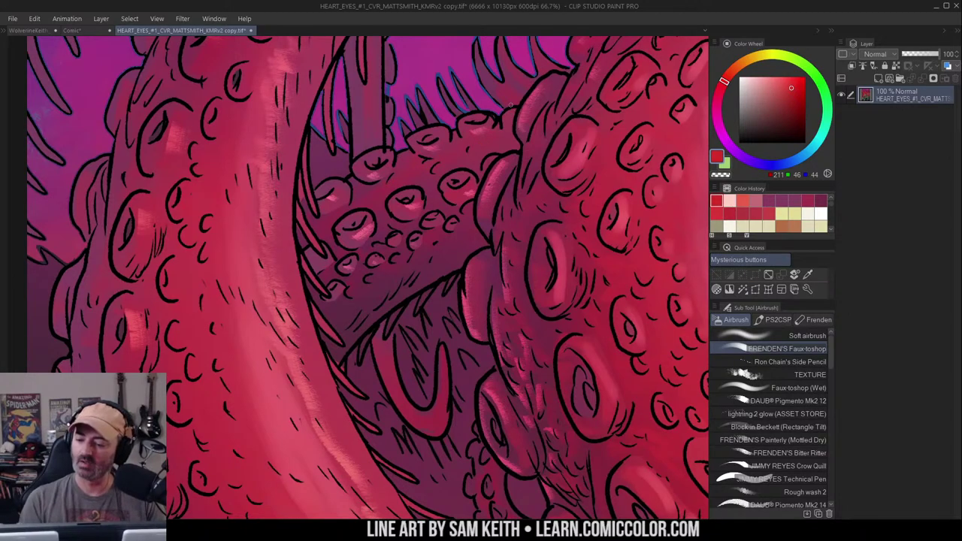
{"action": "left_click", "coordinate": [515, 118], "text": "alt"}
{"action": "left_click", "coordinate": [326, 106], "text": "ctrl"}
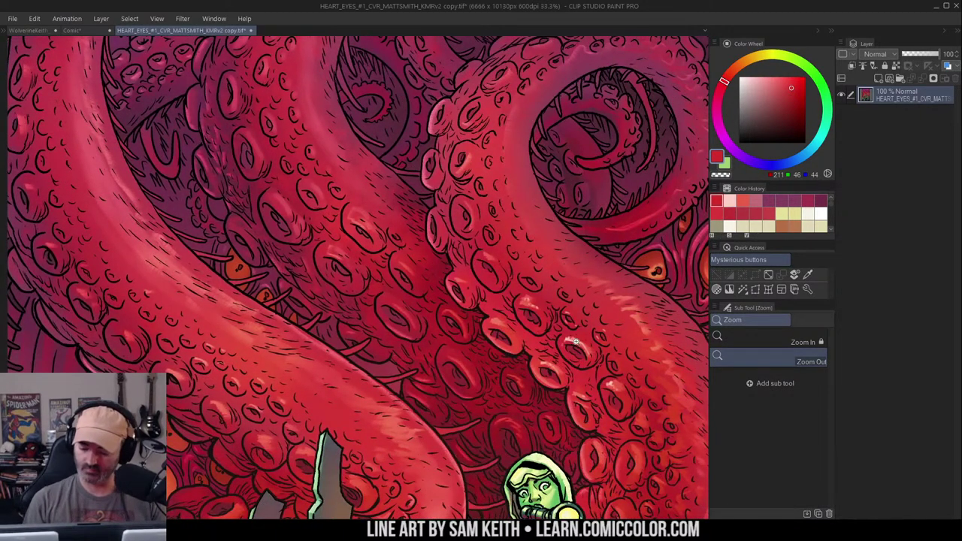
{"action": "left_click", "coordinate": [576, 340], "text": "alt"}
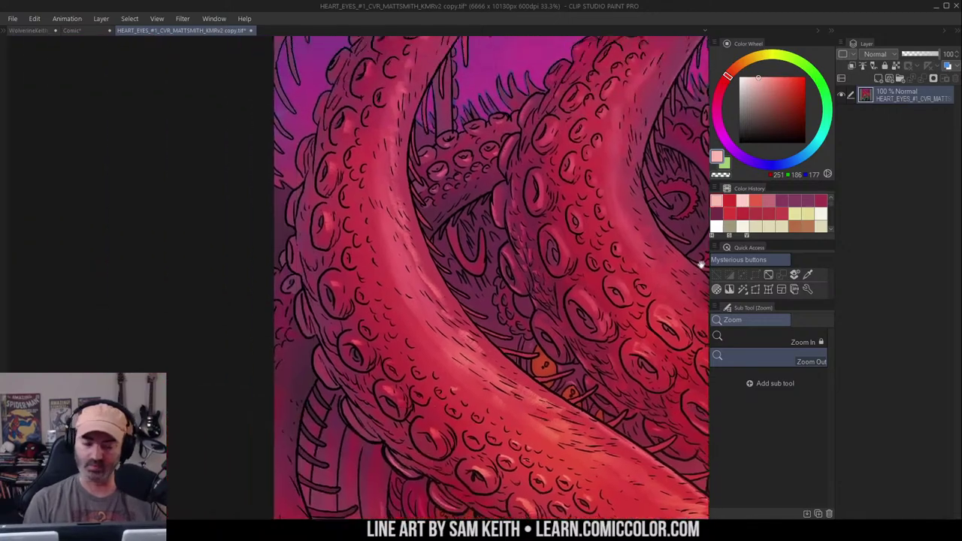
{"action": "left_click", "coordinate": [526, 173]}
{"action": "key", "text": "b"}
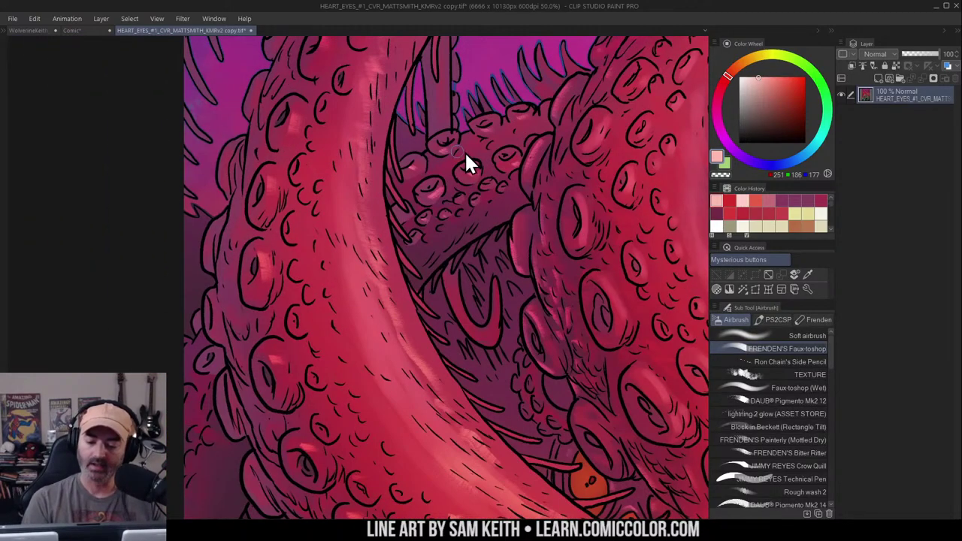
{"action": "mouse_move", "coordinate": [466, 161]}
{"action": "left_mouse_down"}
{"action": "mouse_move", "coordinate": [515, 133]}
{"action": "mouse_move", "coordinate": [454, 143]}
{"action": "mouse_move", "coordinate": [484, 135]}
{"action": "mouse_move", "coordinate": [461, 179]}
{"action": "mouse_move", "coordinate": [423, 203]}
{"action": "left_mouse_up"}
{"action": "key", "text": "ctrl+z"}
{"action": "mouse_move", "coordinate": [499, 189]}
{"action": "left_mouse_down"}
{"action": "mouse_move", "coordinate": [445, 231]}
{"action": "mouse_move", "coordinate": [513, 171]}
{"action": "left_mouse_up"}
{"action": "left_click_drag", "start_coordinate": [529, 133], "coordinate": [496, 150]}
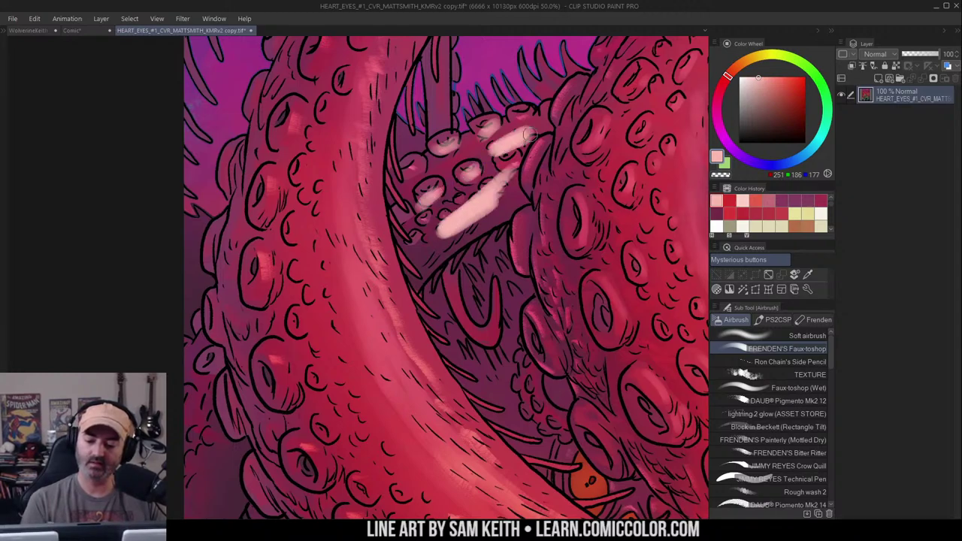
Lasso the background tentacle with its pale strokes, and undo the selection and all of those strokes
{"action": "key", "text": "m"}
{"action": "mouse_move", "coordinate": [541, 98]}
{"action": "left_mouse_down"}
{"action": "mouse_move", "coordinate": [402, 299]}
{"action": "mouse_move", "coordinate": [481, 104]}
{"action": "left_mouse_up"}
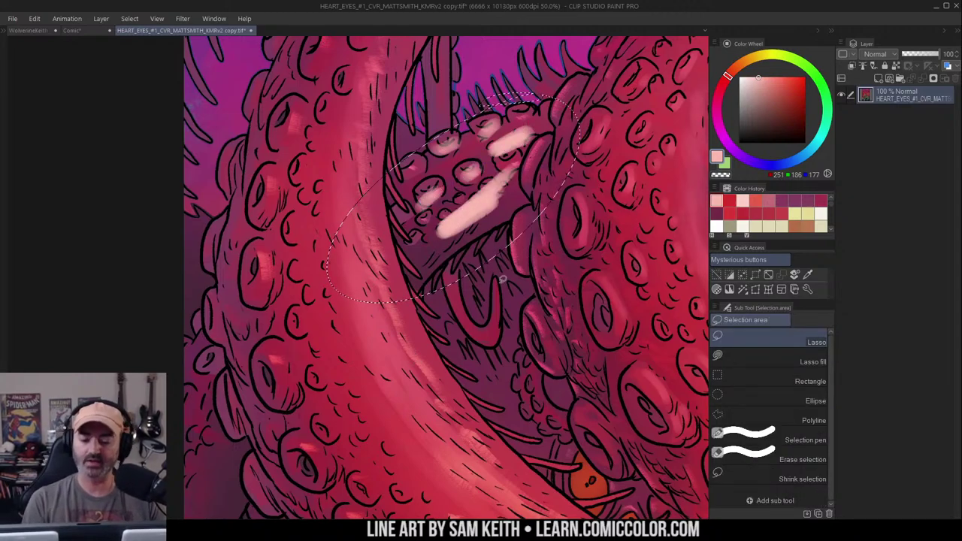
{"action": "key", "text": "ctrl+z"}
{"action": "key", "text": "ctrl+z"}
{"action": "key", "text": "ctrl+z"}
{"action": "key", "text": "ctrl+z"}
{"action": "key", "text": "ctrl+z"}
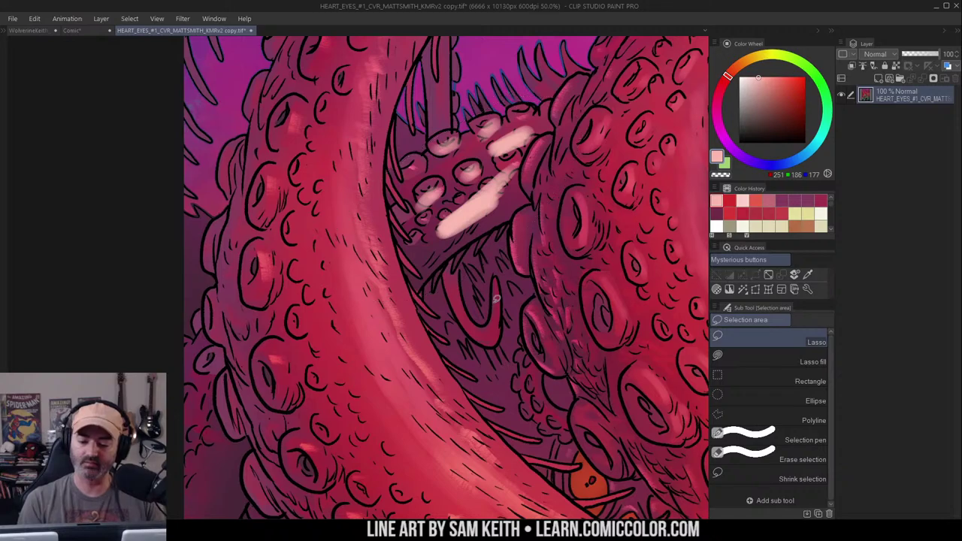
{"action": "key", "text": "ctrl+z"}
{"action": "key", "text": "ctrl+z"}
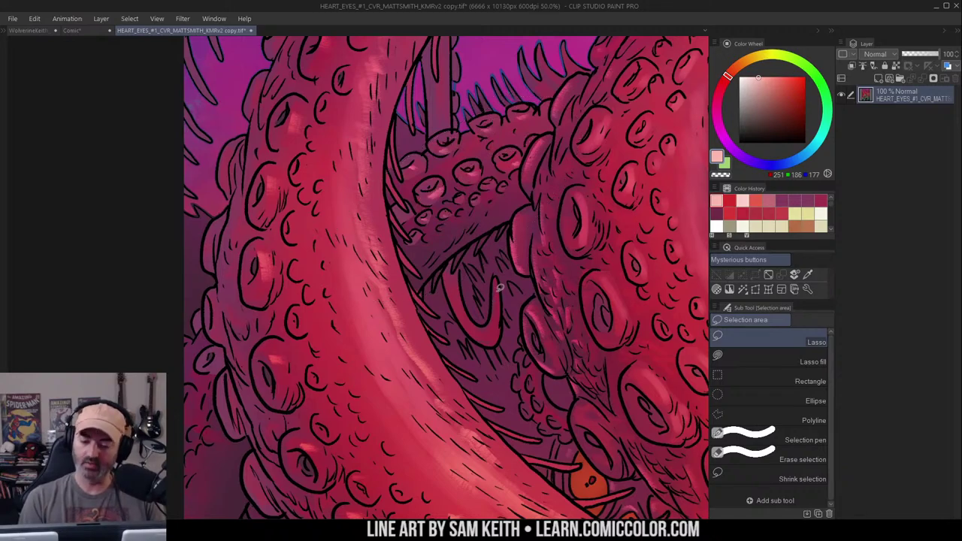
Outline the background tentacle with a lasso and try a muted pink highlight, RGB 213, 106, 131, on its suckers
{"action": "left_click_drag", "start_coordinate": [540, 221], "coordinate": [468, 266]}
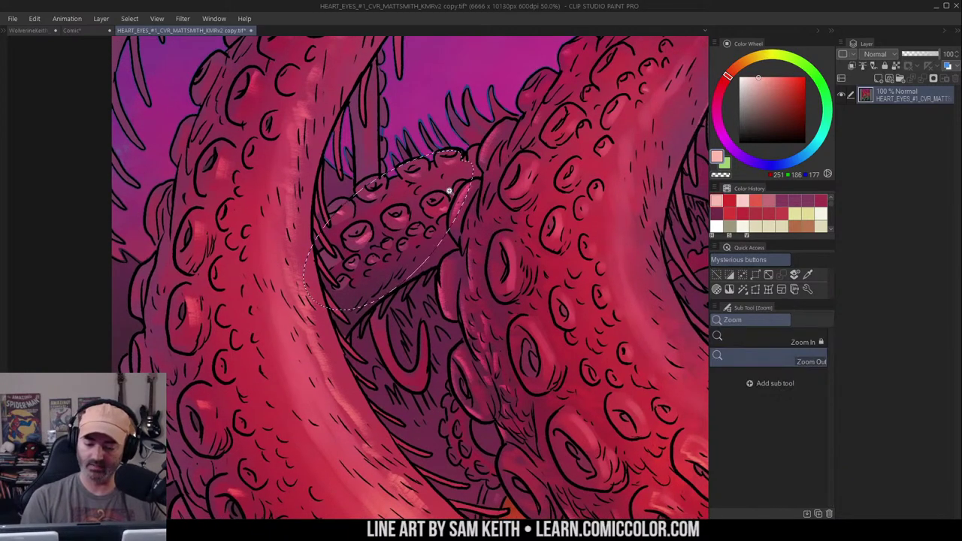
{"action": "left_click", "coordinate": [430, 203], "text": "ctrl"}
{"action": "left_click", "coordinate": [398, 180], "text": "alt"}
{"action": "left_click", "coordinate": [772, 87]}
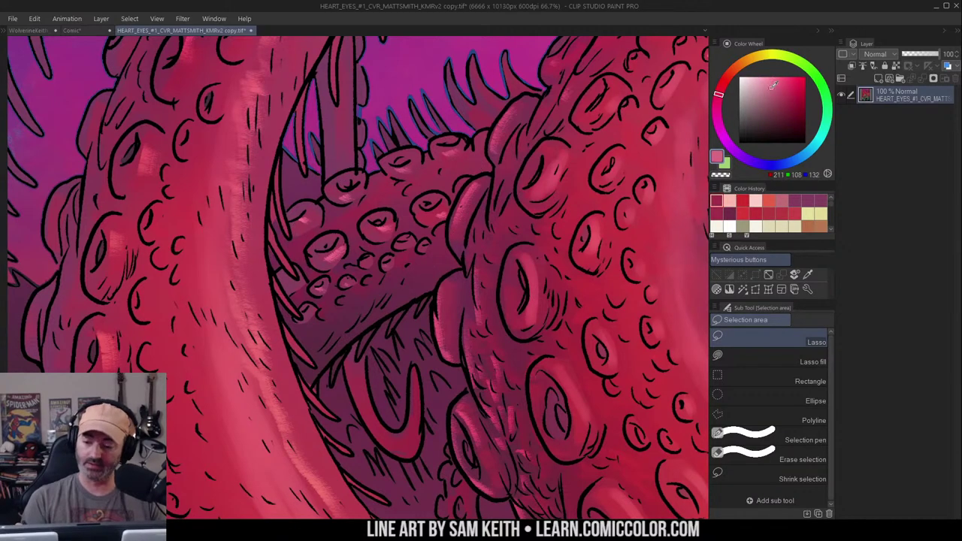
{"action": "key", "text": "b"}
{"action": "mouse_move", "coordinate": [368, 204]}
{"action": "left_mouse_down"}
{"action": "mouse_move", "coordinate": [385, 187]}
{"action": "mouse_move", "coordinate": [444, 180]}
{"action": "left_mouse_up"}
{"action": "key", "text": "ctrl+z"}
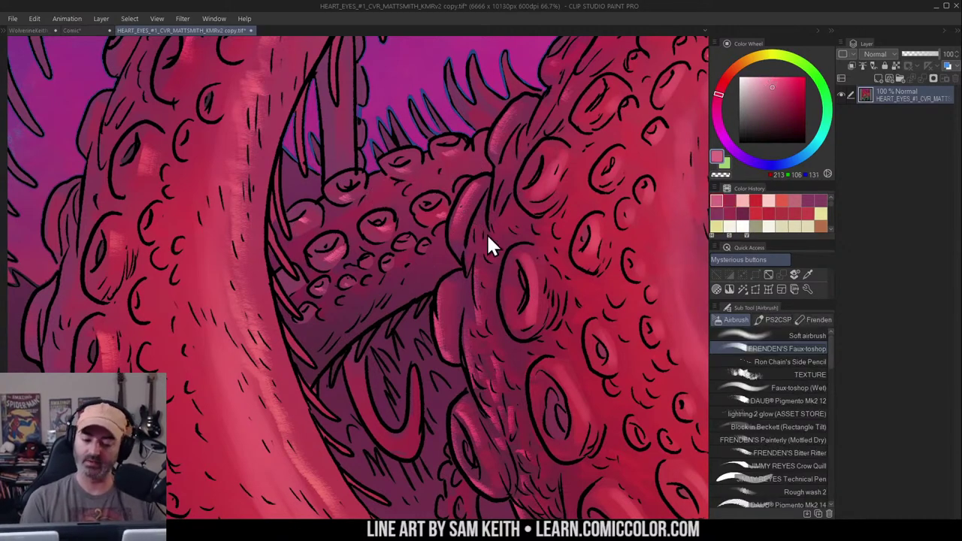
Try more saturated pink highlights, RGB 215, 100, 132 and RGB 233, 47, 99, on the background tentacle's suckers
{"action": "left_click", "coordinate": [511, 249], "text": "alt"}
{"action": "mouse_move", "coordinate": [512, 249]}
{"action": "left_mouse_down"}
{"action": "mouse_move", "coordinate": [616, 245]}
{"action": "mouse_move", "coordinate": [490, 202]}
{"action": "left_mouse_up"}
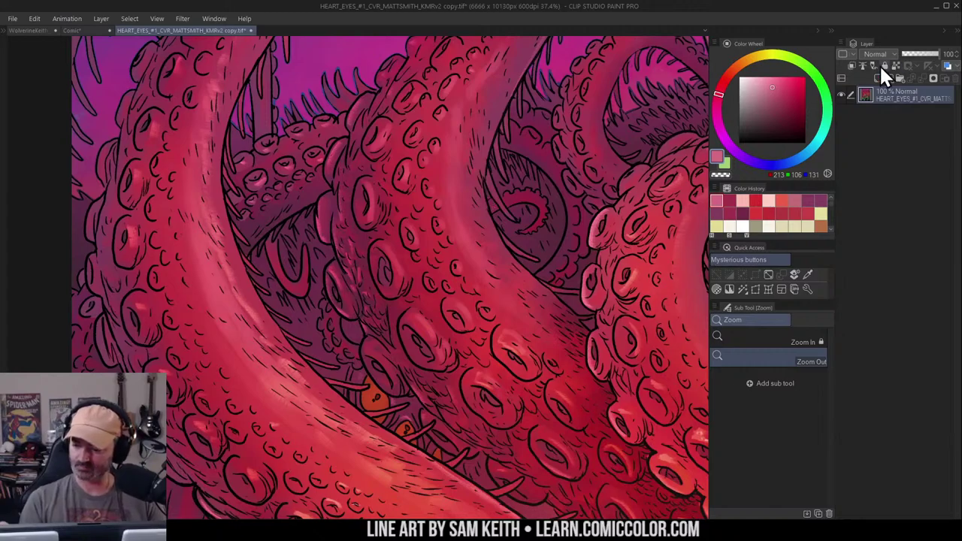
{"action": "left_click", "coordinate": [323, 167], "text": "alt"}
{"action": "key", "text": "b"}
{"action": "left_click", "coordinate": [383, 107], "text": "alt"}
{"action": "left_click", "coordinate": [775, 87]}
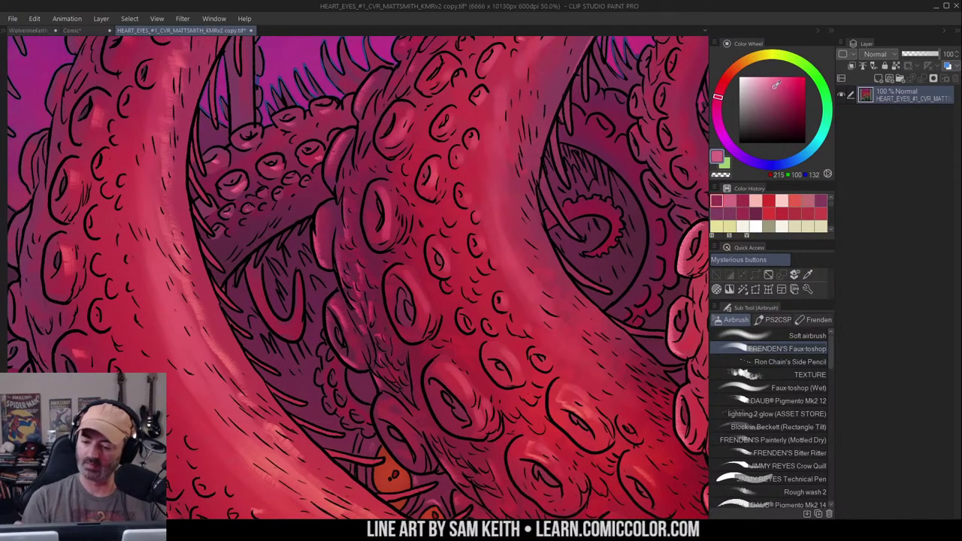
{"action": "mouse_move", "coordinate": [310, 129]}
{"action": "left_mouse_down"}
{"action": "mouse_move", "coordinate": [295, 137]}
{"action": "mouse_move", "coordinate": [326, 124]}
{"action": "mouse_move", "coordinate": [269, 150]}
{"action": "mouse_move", "coordinate": [308, 136]}
{"action": "mouse_move", "coordinate": [354, 161]}
{"action": "mouse_move", "coordinate": [429, 166]}
{"action": "left_mouse_up"}
{"action": "key", "text": "ctrl+z"}
{"action": "left_click", "coordinate": [791, 82]}
{"action": "key", "text": "ctrl+z"}
{"action": "left_click_drag", "start_coordinate": [361, 192], "coordinate": [373, 192]}
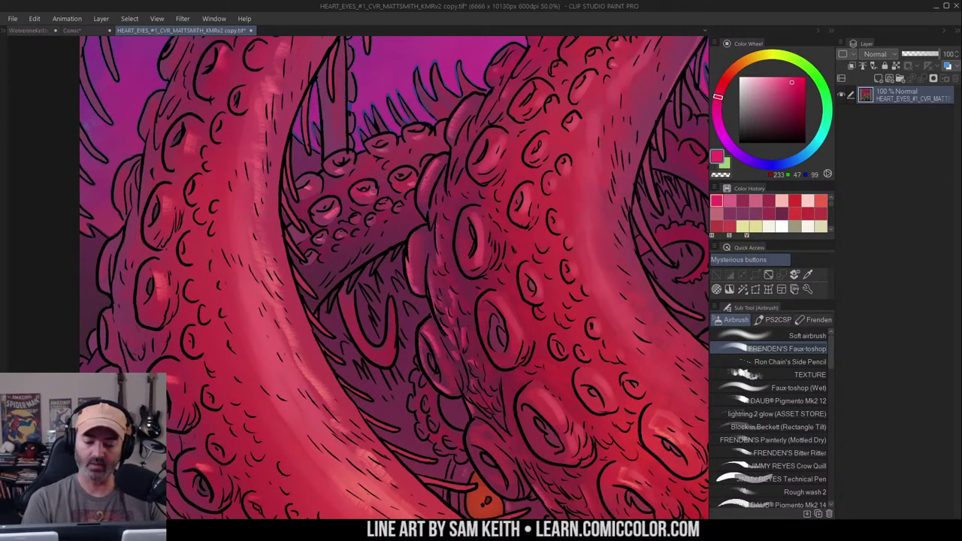
Examine the whole cover, comparing the highlights around the hooded figure with the muted background tentacles
{"action": "left_click", "coordinate": [453, 203], "text": "alt"}
{"action": "left_click", "coordinate": [457, 203], "text": "alt"}
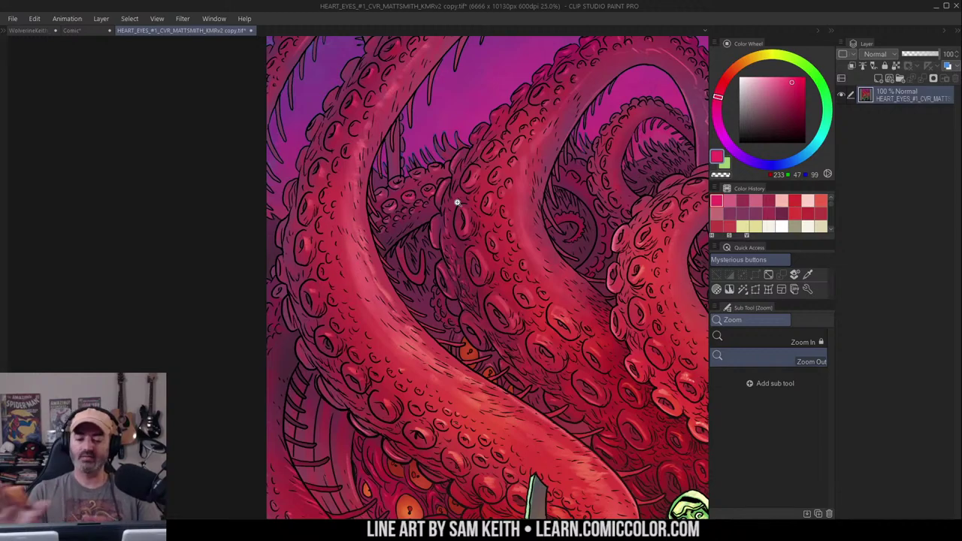
{"action": "left_click_drag", "start_coordinate": [603, 196], "coordinate": [371, 155]}
{"action": "left_click", "coordinate": [520, 189], "text": "alt"}
{"action": "left_click", "coordinate": [520, 189], "text": "alt"}
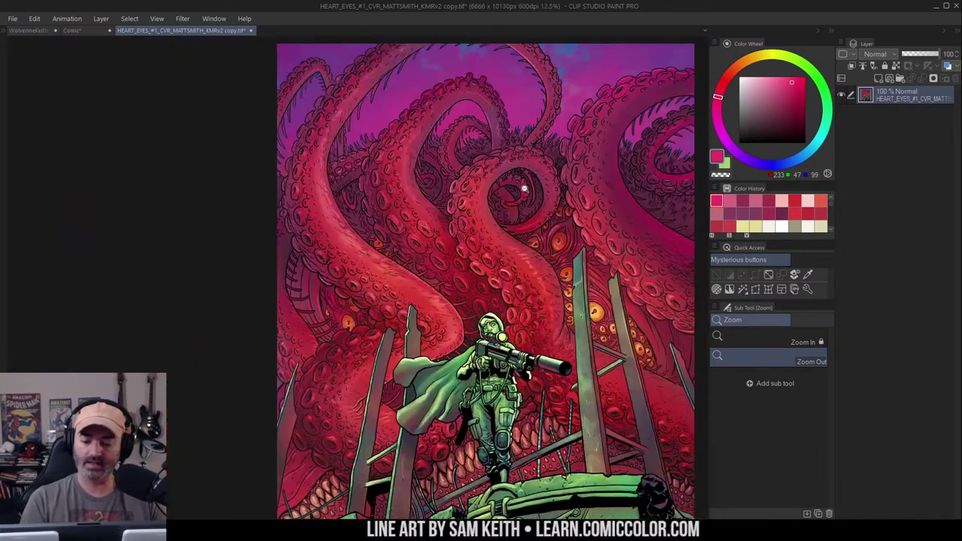
{"action": "left_click_drag", "start_coordinate": [601, 223], "coordinate": [564, 185]}
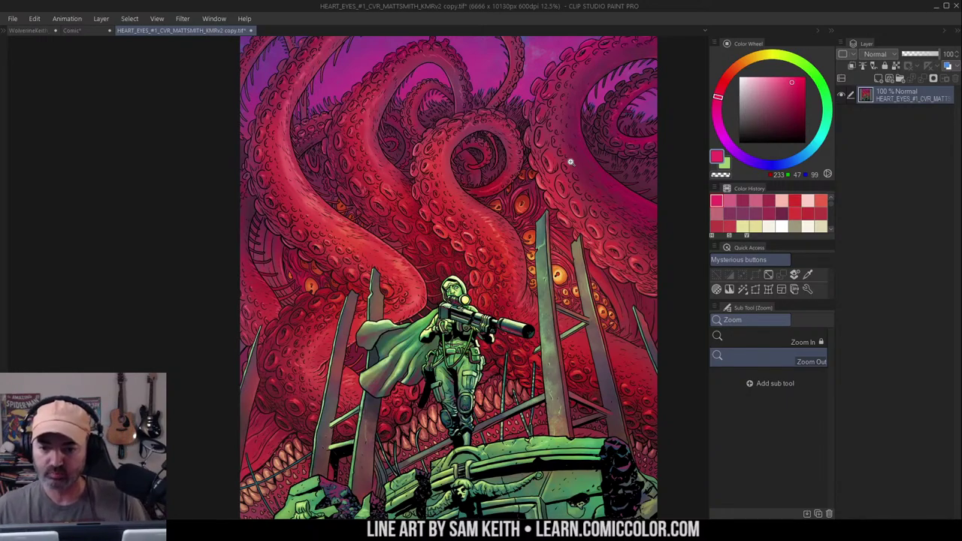
{"action": "mouse_move", "coordinate": [558, 160]}
{"action": "left_mouse_down"}
{"action": "mouse_move", "coordinate": [501, 157]}
{"action": "mouse_move", "coordinate": [496, 130]}
{"action": "left_mouse_up"}
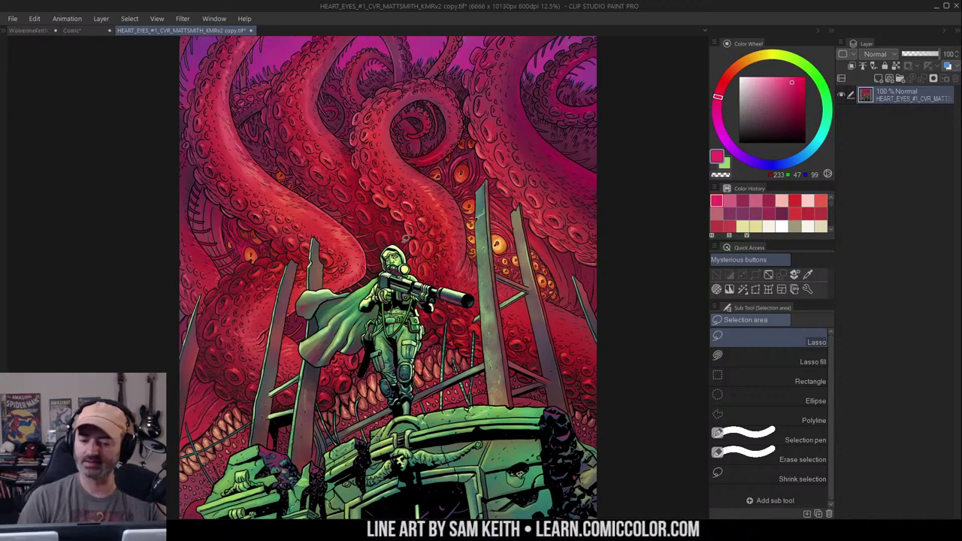
Switch to the Wolverine page, try auto-selecting the yellow background gap beneath the bent arm, and clear the selection
{"action": "left_click", "coordinate": [30, 30]}
{"action": "key", "text": "w"}
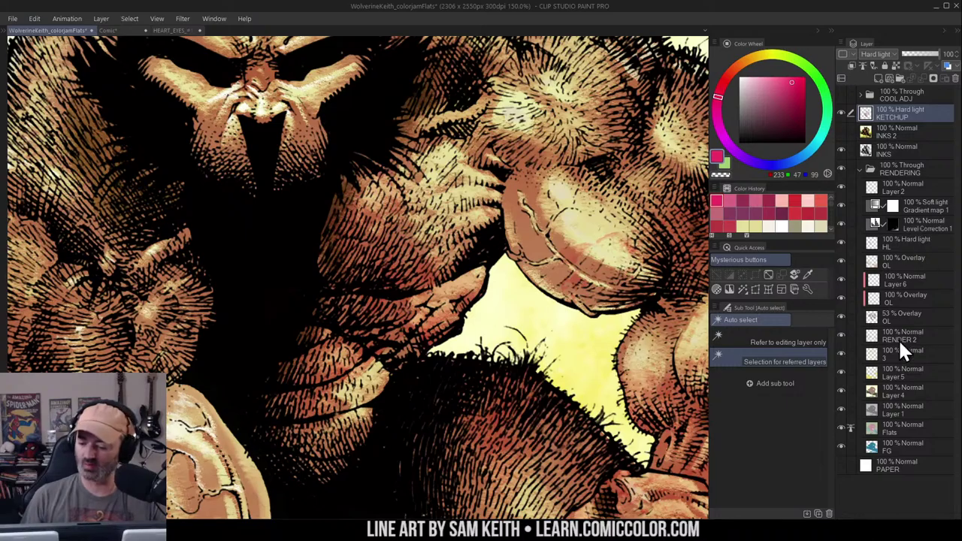
{"action": "left_click", "coordinate": [565, 337]}
{"action": "key", "text": "m"}
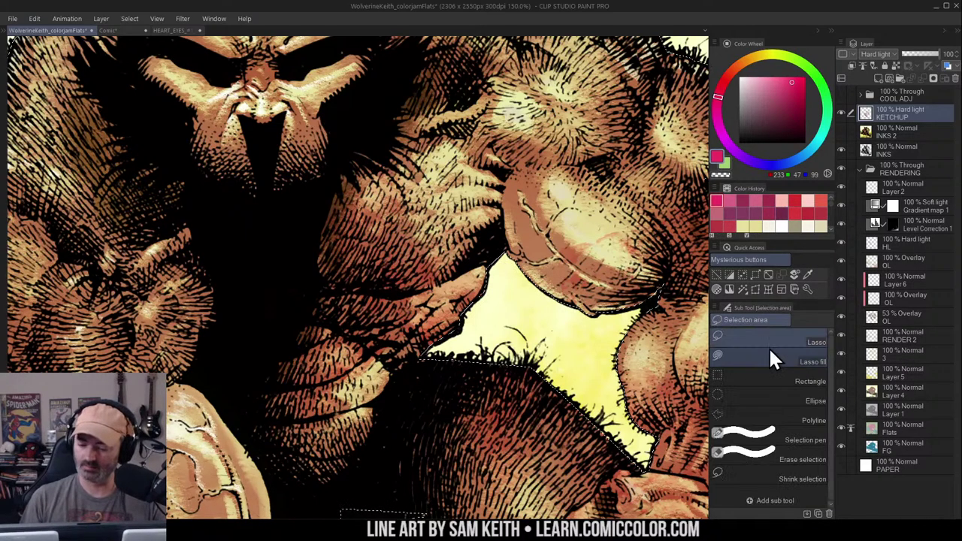
{"action": "key", "text": "alt+space"}
{"action": "left_click", "coordinate": [490, 239]}
{"action": "left_click", "coordinate": [490, 239]}
{"action": "left_click", "coordinate": [490, 239]}
{"action": "left_click", "coordinate": [490, 239]}
{"action": "left_click_drag", "start_coordinate": [641, 245], "coordinate": [607, 155]}
{"action": "key", "text": "ctrl+d"}
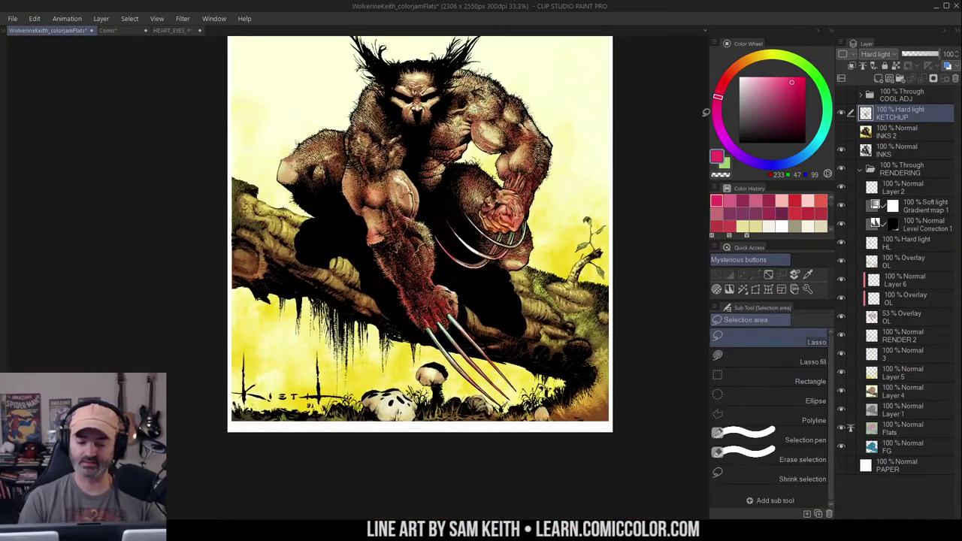
Try auto-selecting the dark shape under the figure and the log, and clear the selection
{"action": "key", "text": "w"}
{"action": "left_click", "coordinate": [502, 248]}
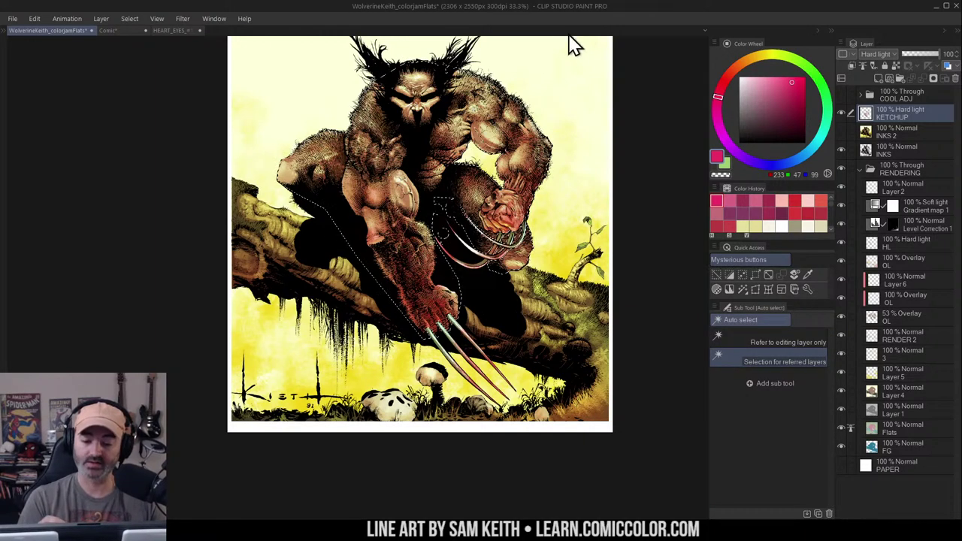
{"action": "key", "text": "m"}
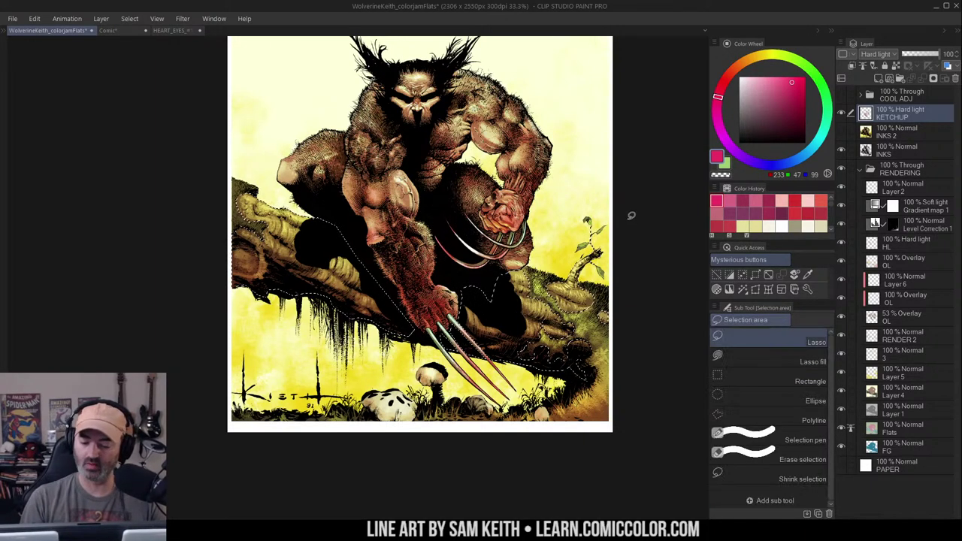
{"action": "key", "text": "ctrl+d"}
Examine the Wolverine page, first as a whole and closer in on the crouching figure
{"action": "left_click_drag", "start_coordinate": [637, 104], "coordinate": [638, 140]}
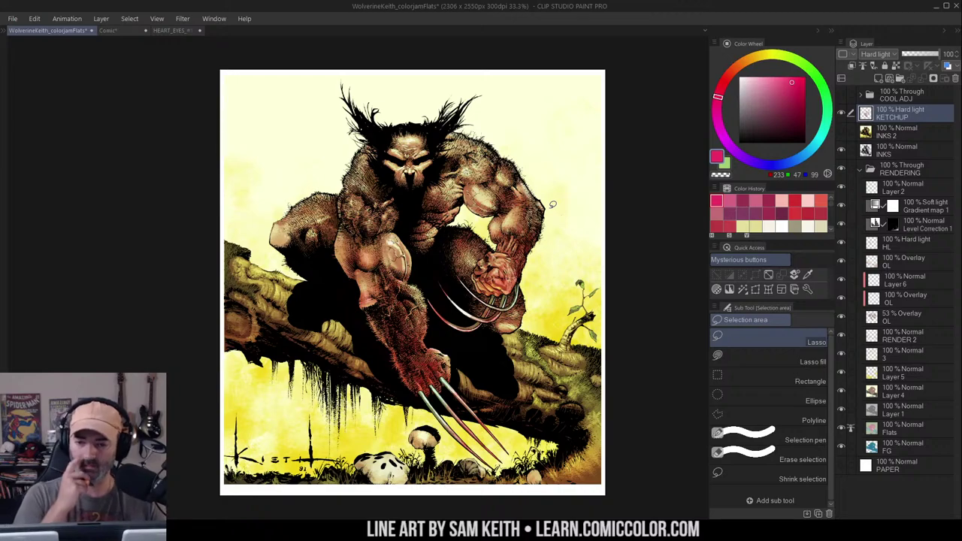
{"action": "left_click_drag", "start_coordinate": [614, 166], "coordinate": [623, 144]}
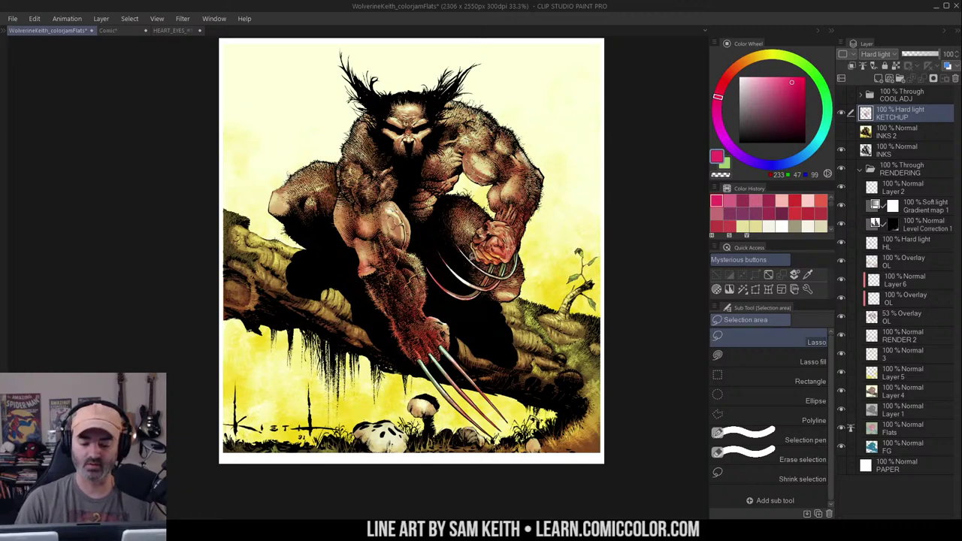
{"action": "key", "text": "alt+space"}
{"action": "left_click_drag", "start_coordinate": [485, 244], "coordinate": [511, 246]}
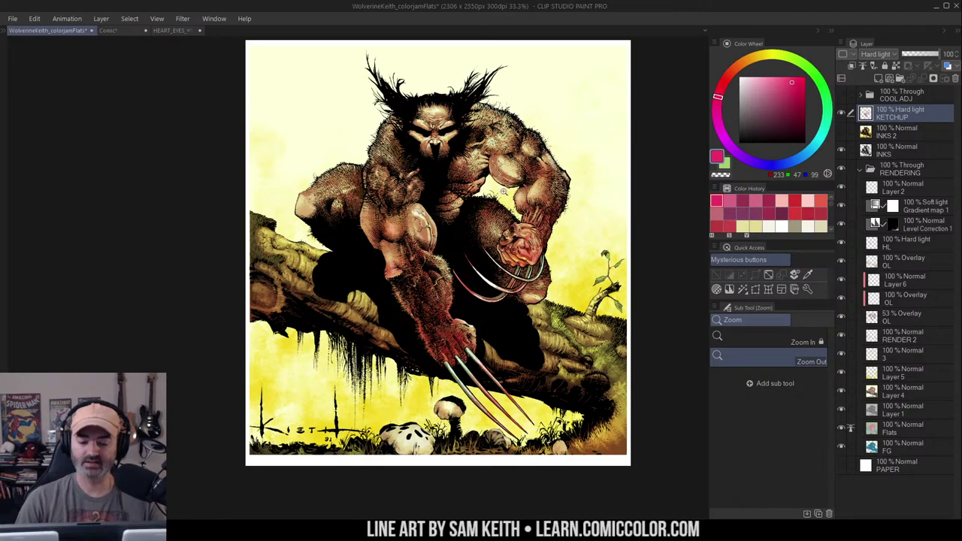
{"action": "left_click_drag", "start_coordinate": [517, 213], "coordinate": [491, 219]}
{"action": "left_click", "coordinate": [485, 248], "text": "ctrl"}
{"action": "left_click_drag", "start_coordinate": [521, 169], "coordinate": [550, 195]}
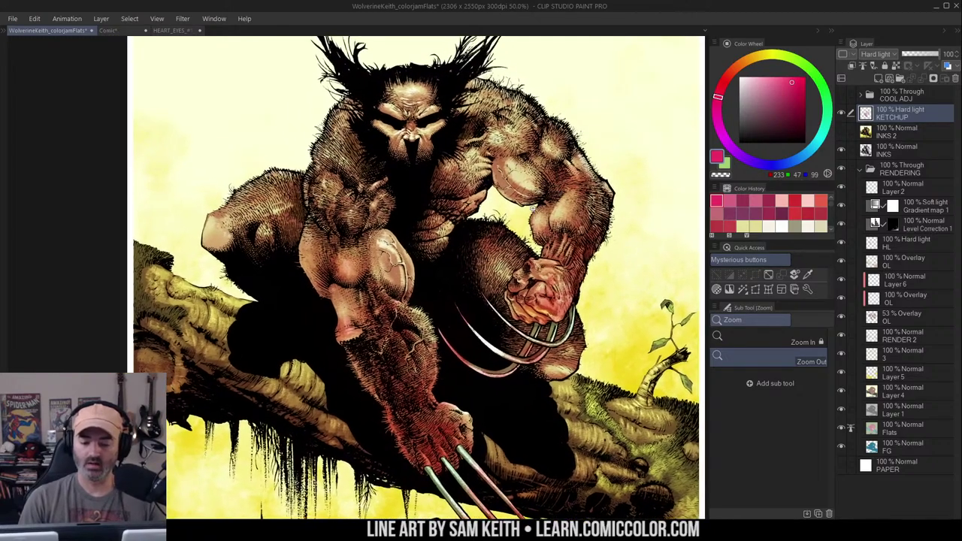
Choose the airbrush with a light pink, RGB 236, 153, 176, and view the whole page
{"action": "key", "text": "b"}
{"action": "left_click", "coordinate": [762, 81]}
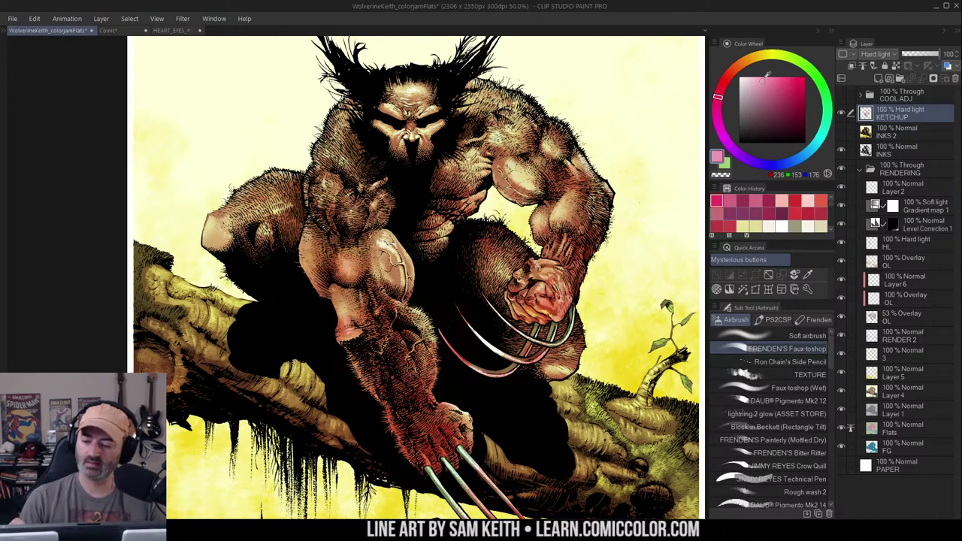
{"action": "key", "text": "alt+space"}
{"action": "left_click", "coordinate": [516, 222], "text": "alt"}
{"action": "left_click", "coordinate": [515, 223], "text": "alt"}
{"action": "left_click_drag", "start_coordinate": [573, 185], "coordinate": [551, 166]}
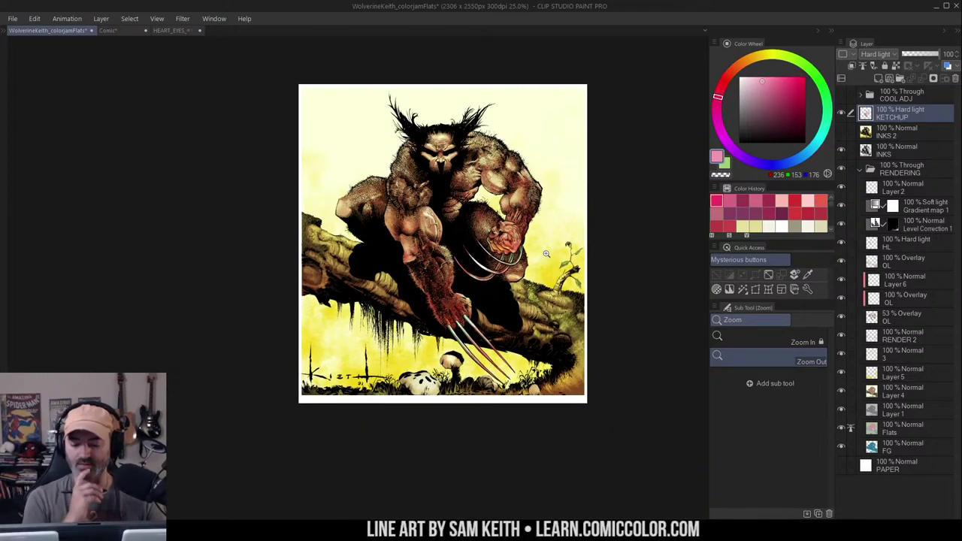
Add a new layer above KETCHUP and set the airbrush colour to light cyan, RGB 129, 249, 252
{"action": "key", "text": "m"}
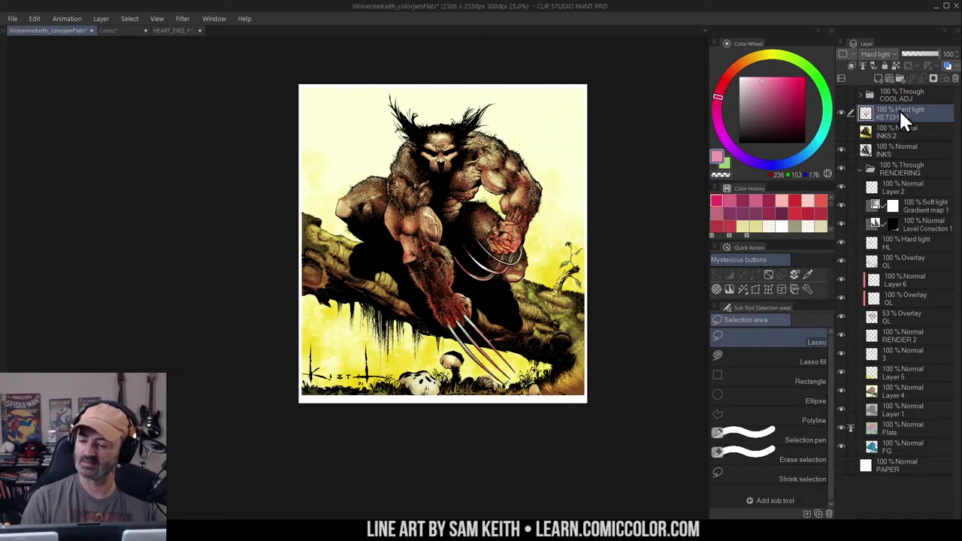
{"action": "left_click", "coordinate": [878, 78]}
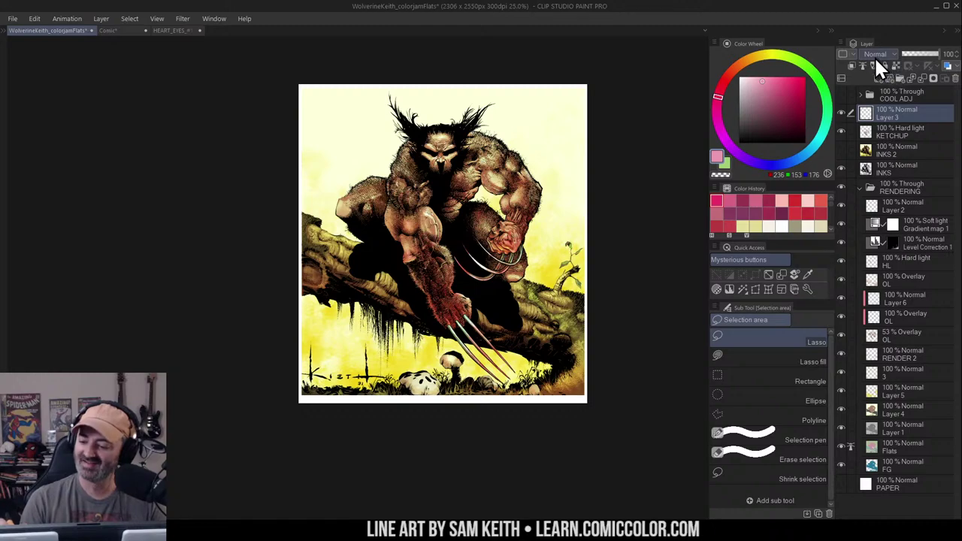
{"action": "left_click", "coordinate": [756, 84]}
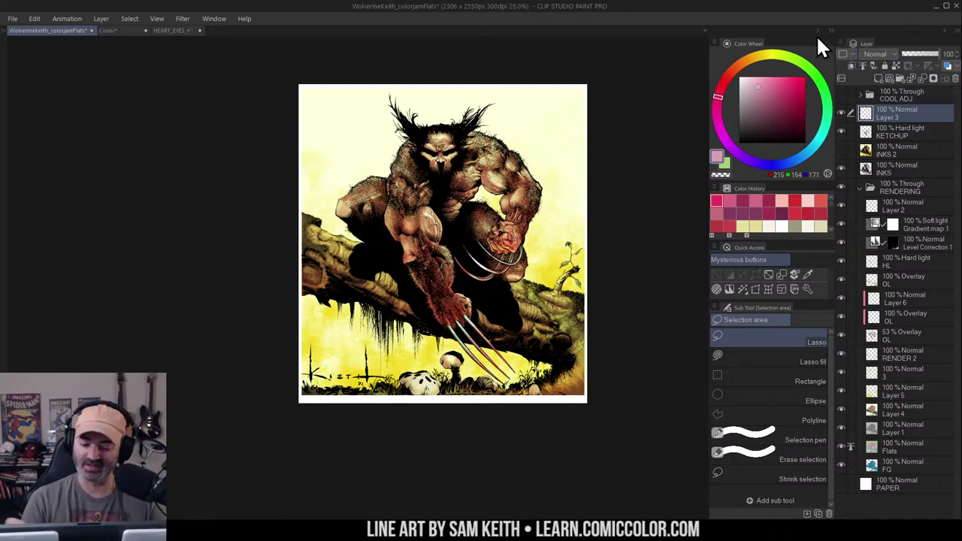
{"action": "key", "text": "b"}
{"action": "left_click", "coordinate": [820, 138]}
{"action": "left_click", "coordinate": [771, 78]}
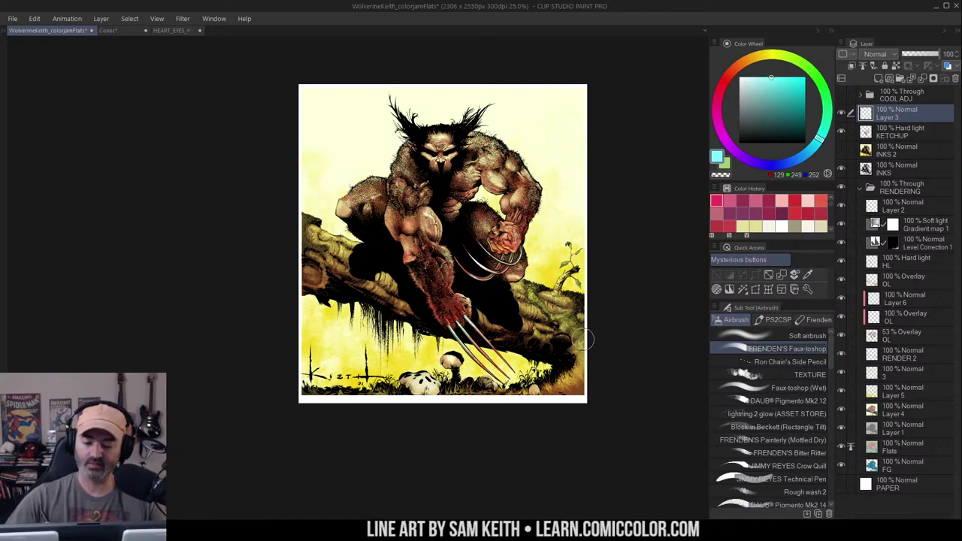
Try cyan guide strokes starting at the log's lower end on the new layer, and undo each one
{"action": "mouse_move", "coordinate": [583, 339]}
{"action": "left_mouse_down"}
{"action": "mouse_move", "coordinate": [435, 341]}
{"action": "mouse_move", "coordinate": [301, 240]}
{"action": "mouse_move", "coordinate": [299, 185]}
{"action": "left_mouse_up"}
{"action": "key", "text": "ctrl+z"}
{"action": "mouse_move", "coordinate": [578, 368]}
{"action": "left_mouse_down"}
{"action": "mouse_move", "coordinate": [330, 201]}
{"action": "mouse_move", "coordinate": [469, 105]}
{"action": "mouse_move", "coordinate": [602, 382]}
{"action": "left_mouse_up"}
{"action": "key", "text": "ctrl+z"}
Draw three straight cyan guide lines along the log, the reaching arm and from the face down the body, and undo them all
{"action": "left_click_drag", "start_coordinate": [294, 275], "coordinate": [450, 342]}
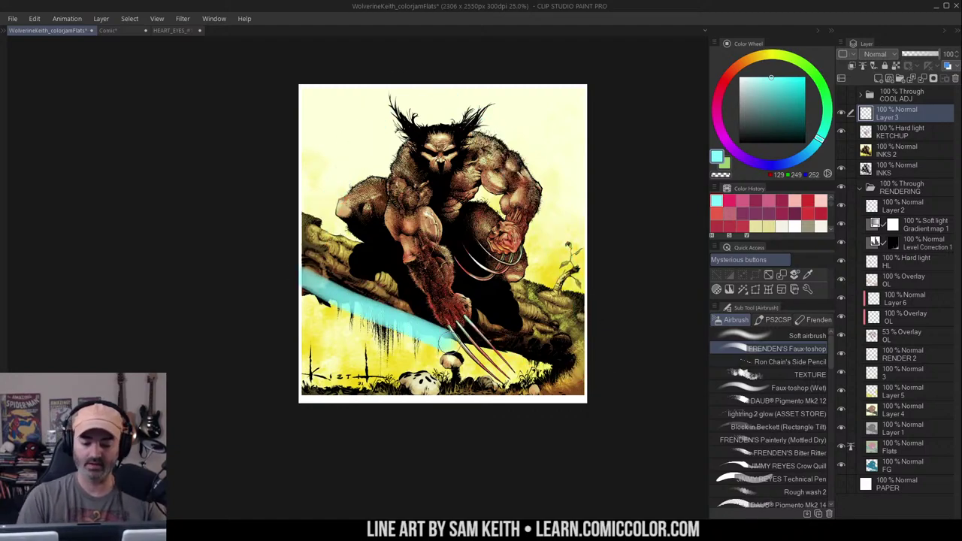
{"action": "left_click_drag", "start_coordinate": [365, 225], "coordinate": [481, 347]}
{"action": "mouse_move", "coordinate": [420, 149]}
{"action": "left_mouse_down"}
{"action": "mouse_move", "coordinate": [462, 248]}
{"action": "mouse_move", "coordinate": [535, 353]}
{"action": "left_mouse_up"}
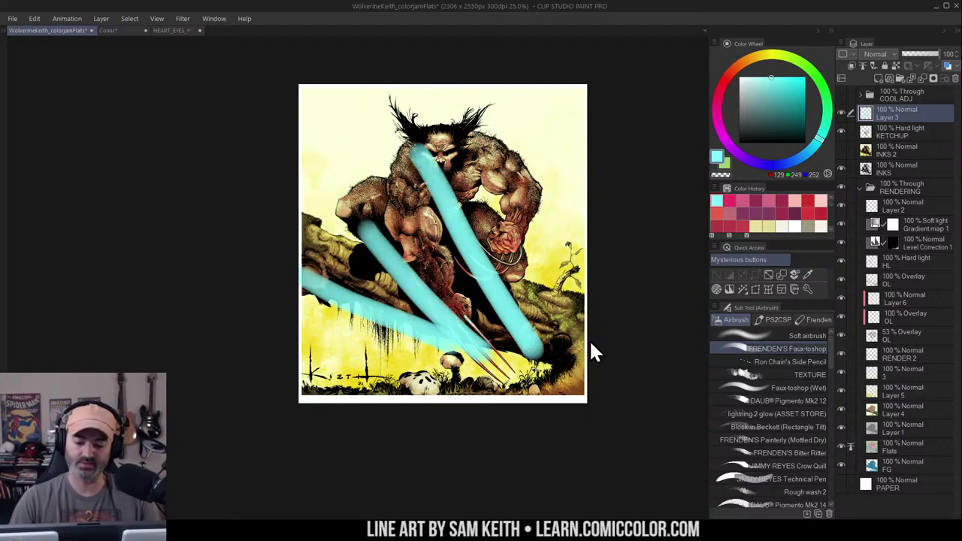
{"action": "key", "text": "ctrl+z"}
{"action": "key", "text": "ctrl+z"}
{"action": "key", "text": "ctrl+z"}
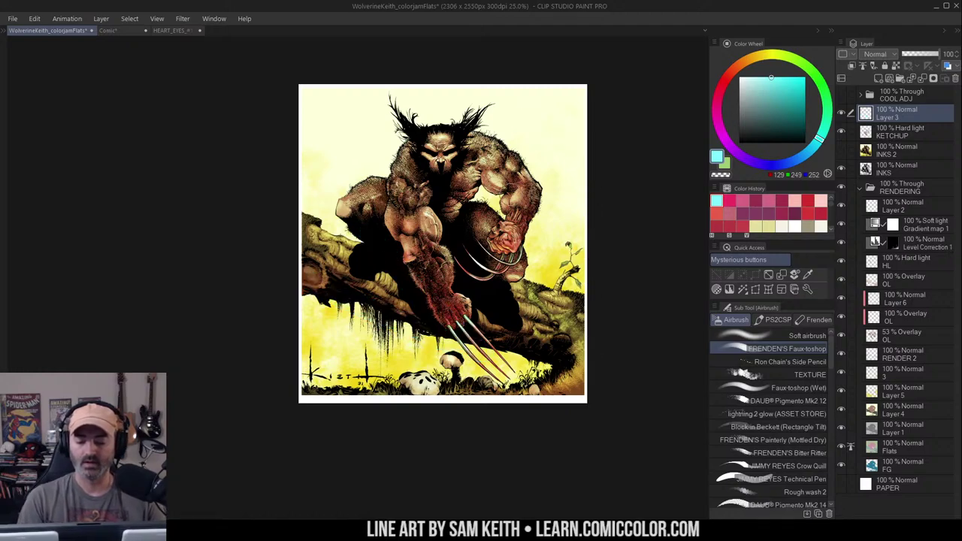
Draw a cyan spiral from the log's lower end around the figure to the face, and undo the stroke and its layer
{"action": "mouse_move", "coordinate": [575, 349]}
{"action": "left_mouse_down"}
{"action": "mouse_move", "coordinate": [445, 322]}
{"action": "mouse_move", "coordinate": [373, 261]}
{"action": "mouse_move", "coordinate": [380, 148]}
{"action": "mouse_move", "coordinate": [471, 107]}
{"action": "mouse_move", "coordinate": [549, 197]}
{"action": "mouse_move", "coordinate": [534, 280]}
{"action": "mouse_move", "coordinate": [426, 179]}
{"action": "mouse_move", "coordinate": [445, 140]}
{"action": "left_mouse_up"}
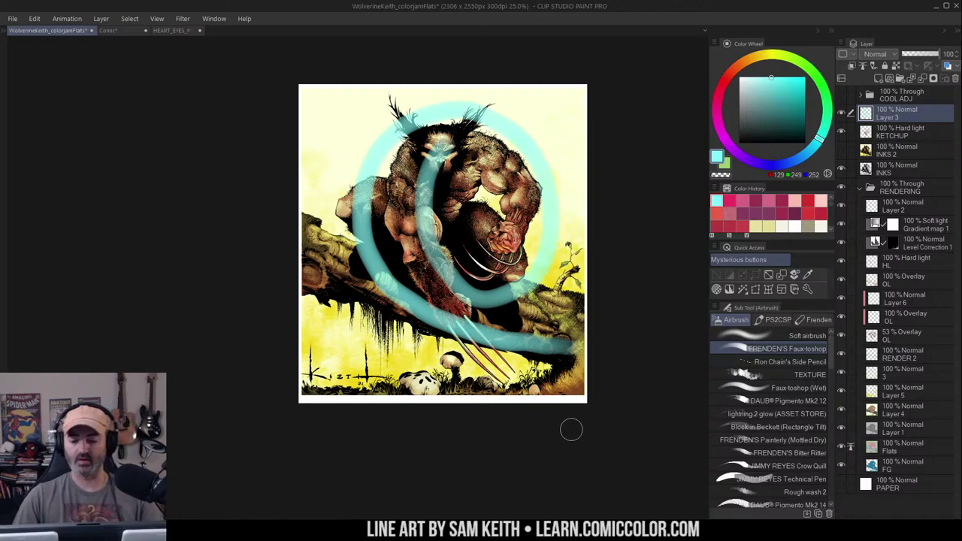
{"action": "key", "text": "ctrl+z"}
{"action": "key", "text": "ctrl+z"}
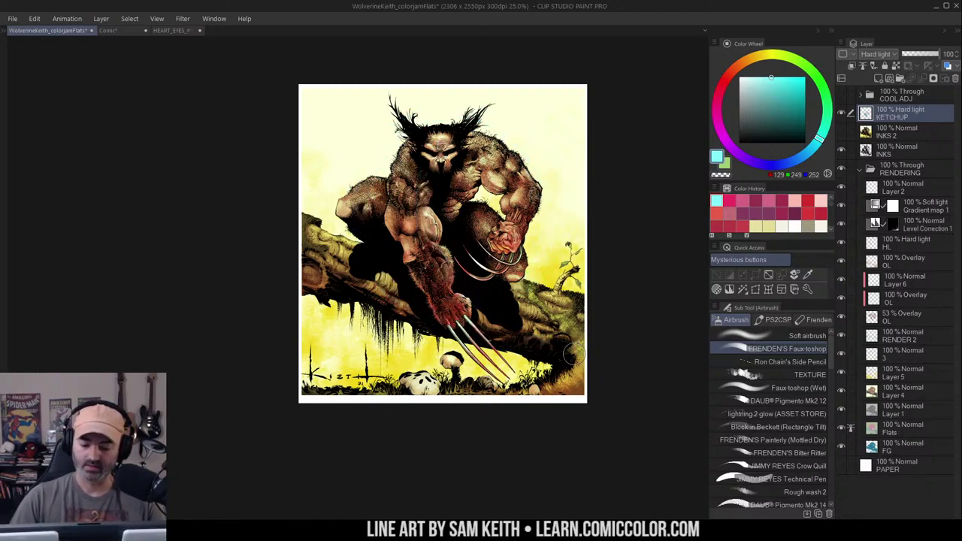
Draw the cyan spiral leading to the face on the KETCHUP layer, try another pass, and undo the strokes
{"action": "mouse_move", "coordinate": [572, 353]}
{"action": "left_mouse_down"}
{"action": "mouse_move", "coordinate": [501, 343]}
{"action": "mouse_move", "coordinate": [439, 319]}
{"action": "mouse_move", "coordinate": [363, 239]}
{"action": "mouse_move", "coordinate": [432, 126]}
{"action": "mouse_move", "coordinate": [536, 174]}
{"action": "mouse_move", "coordinate": [525, 250]}
{"action": "mouse_move", "coordinate": [477, 265]}
{"action": "mouse_move", "coordinate": [439, 226]}
{"action": "mouse_move", "coordinate": [447, 139]}
{"action": "left_mouse_up"}
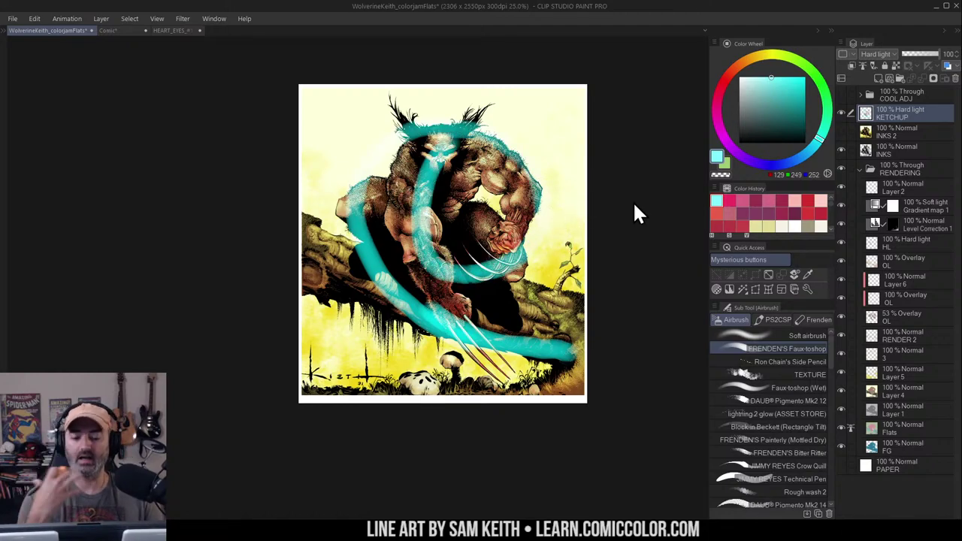
{"action": "key", "text": "ctrl+z"}
{"action": "mouse_move", "coordinate": [568, 349]}
{"action": "left_mouse_down"}
{"action": "mouse_move", "coordinate": [376, 217]}
{"action": "mouse_move", "coordinate": [470, 289]}
{"action": "mouse_move", "coordinate": [443, 129]}
{"action": "mouse_move", "coordinate": [421, 197]}
{"action": "mouse_move", "coordinate": [463, 212]}
{"action": "mouse_move", "coordinate": [512, 198]}
{"action": "left_mouse_up"}
{"action": "key", "text": "ctrl+z"}
{"action": "key", "text": "ctrl+z"}
{"action": "key", "text": "ctrl+z"}
Sample pale highlight colours from Wolverine's forehead and face, ending on RGB 239, 237, 193
{"action": "left_click", "coordinate": [460, 202], "text": "ctrl"}
{"action": "left_click", "coordinate": [514, 239], "text": "ctrl"}
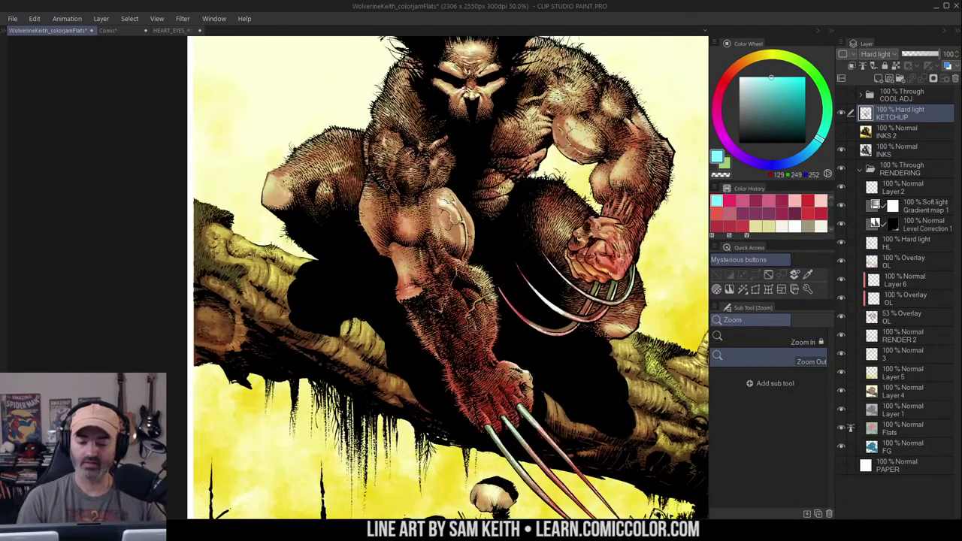
{"action": "left_click_drag", "start_coordinate": [483, 100], "coordinate": [475, 172]}
{"action": "left_click", "coordinate": [513, 120], "text": "ctrl"}
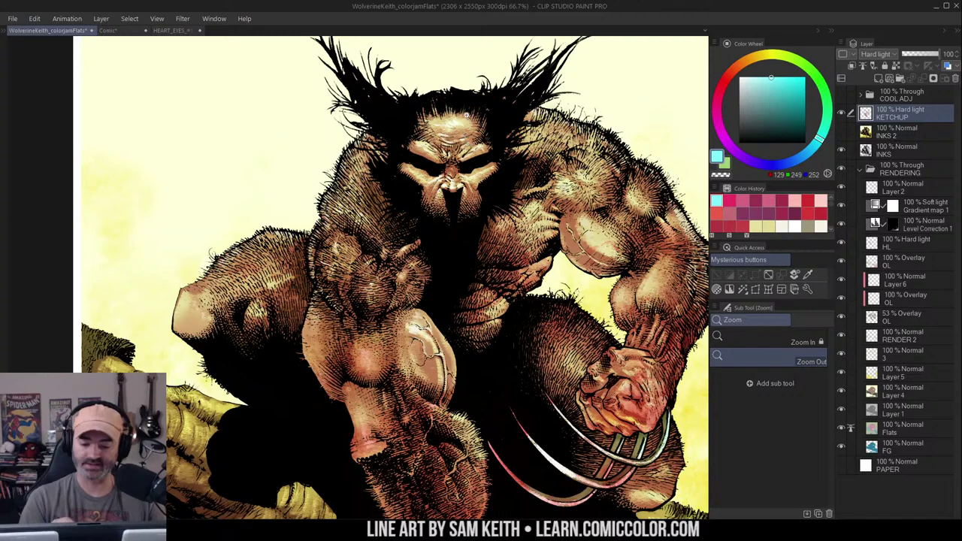
{"action": "left_click", "coordinate": [455, 120], "text": "alt"}
{"action": "left_click", "coordinate": [451, 124], "text": "alt"}
{"action": "left_click", "coordinate": [434, 127], "text": "alt"}
{"action": "left_click", "coordinate": [426, 144], "text": "alt"}
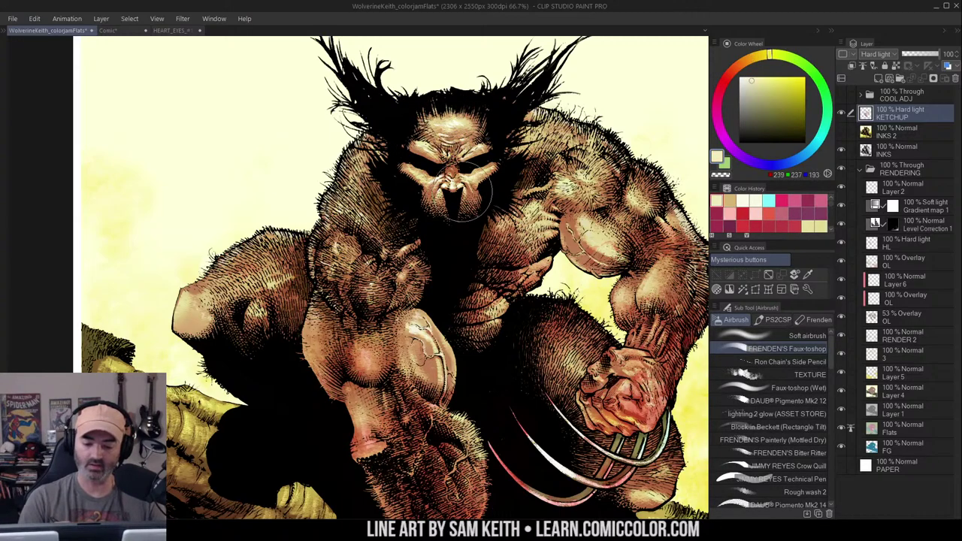
Sample the near-white highlights along the reaching arm, picking up RGB 247, 246, 224 and RGB 247, 247, 224
{"action": "left_click_drag", "start_coordinate": [445, 237], "coordinate": [447, 79]}
{"action": "left_click", "coordinate": [415, 161], "text": "alt"}
{"action": "left_click_drag", "start_coordinate": [414, 161], "coordinate": [412, 169]}
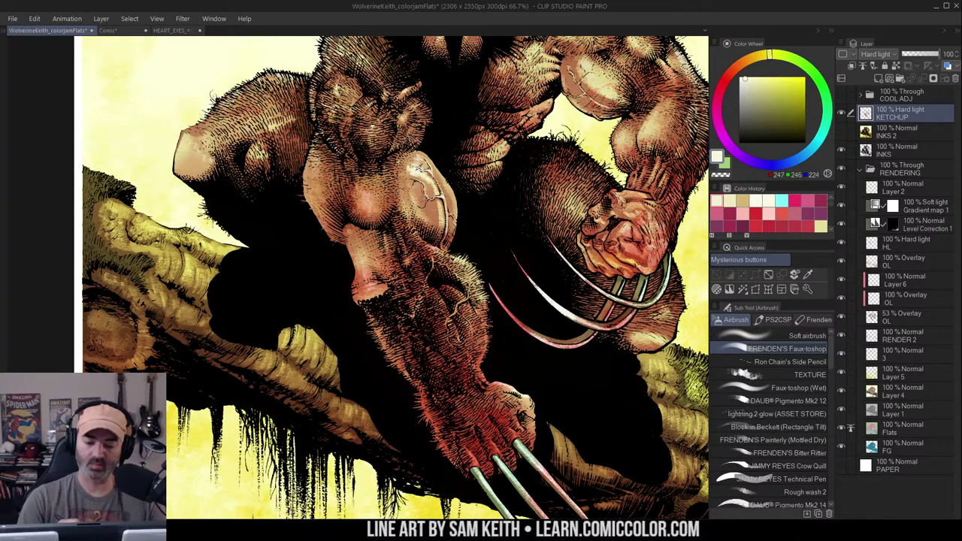
{"action": "scroll", "coordinate": [435, 135], "scroll_direction": "down", "scroll_amount": 3}
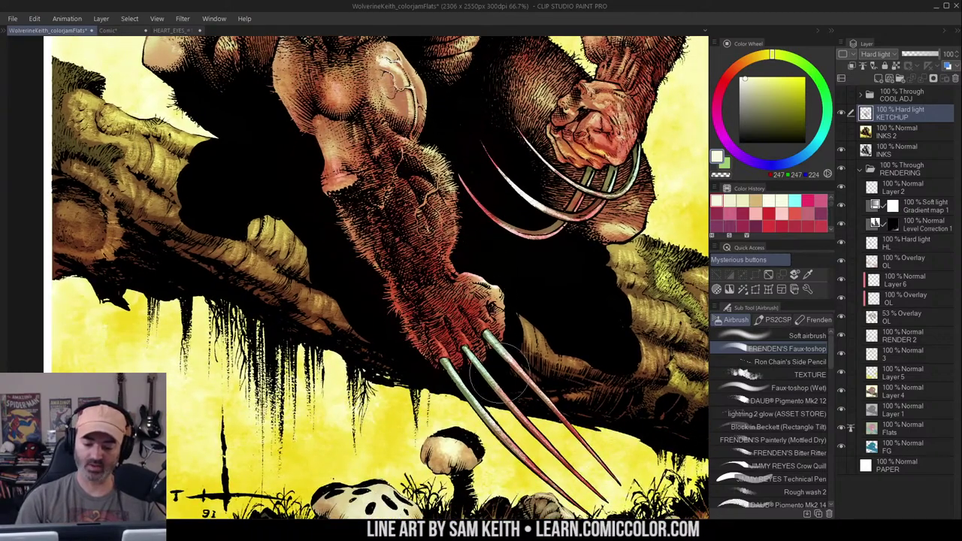
{"action": "left_click", "coordinate": [472, 235], "text": "alt"}
Try a broad pale airbrush stroke from the face down the reaching arm to the claws, and undo each attempt
{"action": "left_click_drag", "start_coordinate": [451, 145], "coordinate": [453, 277]}
{"action": "mouse_move", "coordinate": [439, 95]}
{"action": "left_mouse_down"}
{"action": "mouse_move", "coordinate": [415, 210]}
{"action": "mouse_move", "coordinate": [462, 481]}
{"action": "left_mouse_up"}
{"action": "key", "text": "ctrl+z"}
{"action": "left_click_drag", "start_coordinate": [432, 90], "coordinate": [464, 466]}
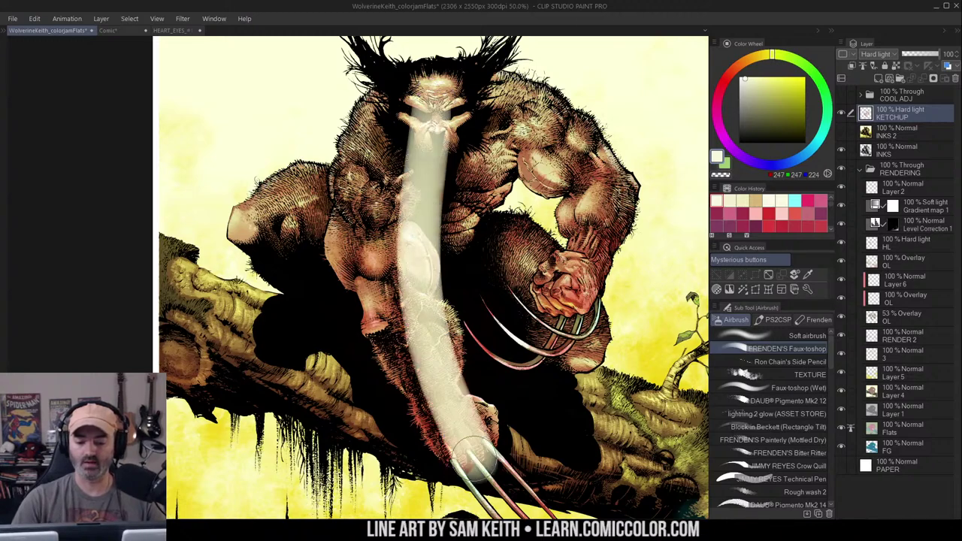
{"action": "key", "text": "ctrl+z"}
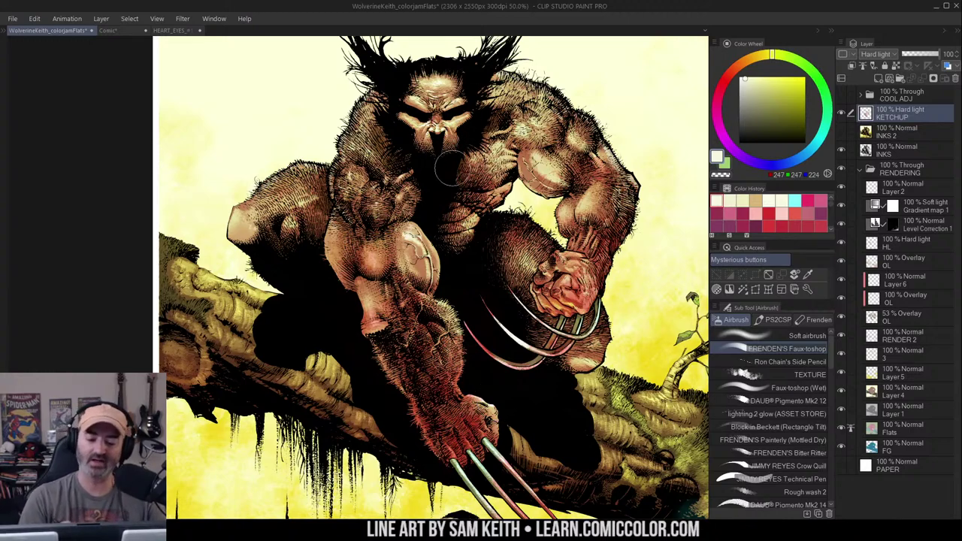
Sample RGB 247, 243, 225 from the reaching arm's highlight and dab small highlights on that arm's muscles and the raised knee
{"action": "left_click", "coordinate": [412, 235], "text": "alt"}
{"action": "scroll", "coordinate": [411, 236], "scroll_direction": "up", "scroll_amount": 1}
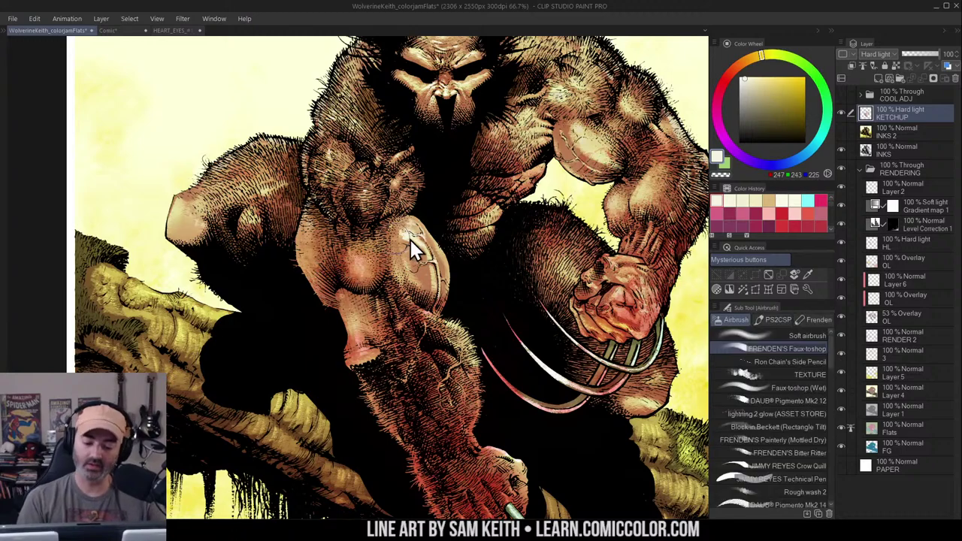
{"action": "left_click_drag", "start_coordinate": [356, 258], "coordinate": [359, 263]}
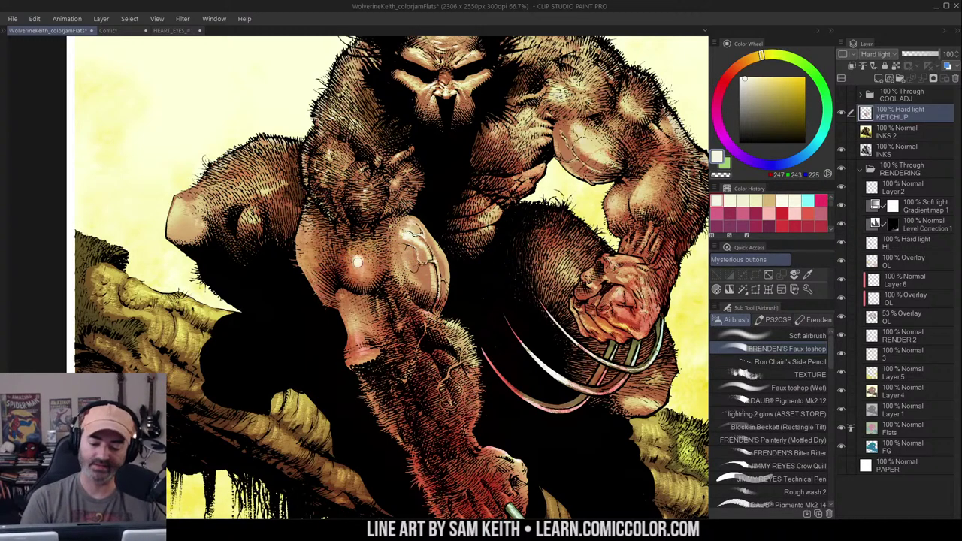
{"action": "left_click_drag", "start_coordinate": [308, 227], "coordinate": [305, 240]}
{"action": "left_click_drag", "start_coordinate": [184, 201], "coordinate": [200, 224]}
{"action": "left_click_drag", "start_coordinate": [251, 215], "coordinate": [252, 218]}
Dab matching pale highlights on the chest and on the shoulder and muscles of the bent arm
{"action": "left_click_drag", "start_coordinate": [528, 127], "coordinate": [520, 134]}
{"action": "left_click_drag", "start_coordinate": [547, 102], "coordinate": [549, 105]}
{"action": "left_click_drag", "start_coordinate": [558, 86], "coordinate": [560, 90]}
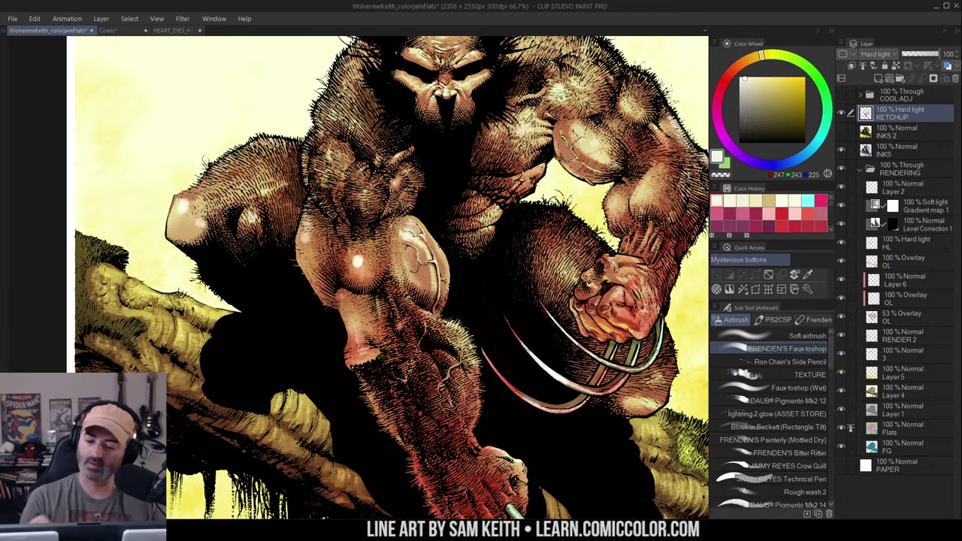
{"action": "left_click_drag", "start_coordinate": [636, 103], "coordinate": [636, 107]}
{"action": "left_click_drag", "start_coordinate": [529, 43], "coordinate": [528, 51]}
{"action": "mouse_move", "coordinate": [650, 183]}
{"action": "left_mouse_down"}
{"action": "mouse_move", "coordinate": [645, 197]}
{"action": "mouse_move", "coordinate": [612, 204]}
{"action": "left_mouse_up"}
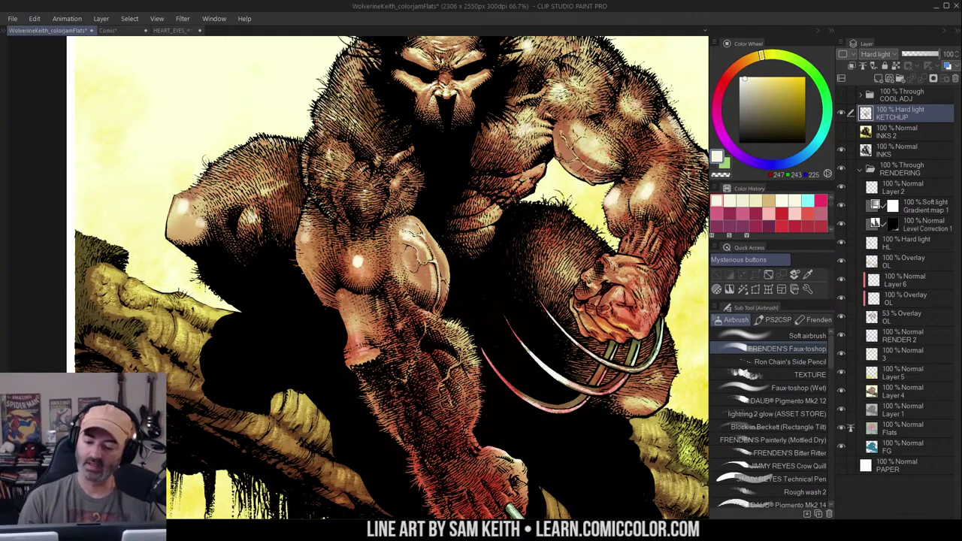
Dab pale highlights on the clenched fist, the bare skin above the reaching arm's glove edge, and that arm's shoulder
{"action": "left_click_drag", "start_coordinate": [628, 256], "coordinate": [628, 264]}
{"action": "left_click_drag", "start_coordinate": [351, 316], "coordinate": [354, 328]}
{"action": "left_click_drag", "start_coordinate": [361, 345], "coordinate": [358, 358]}
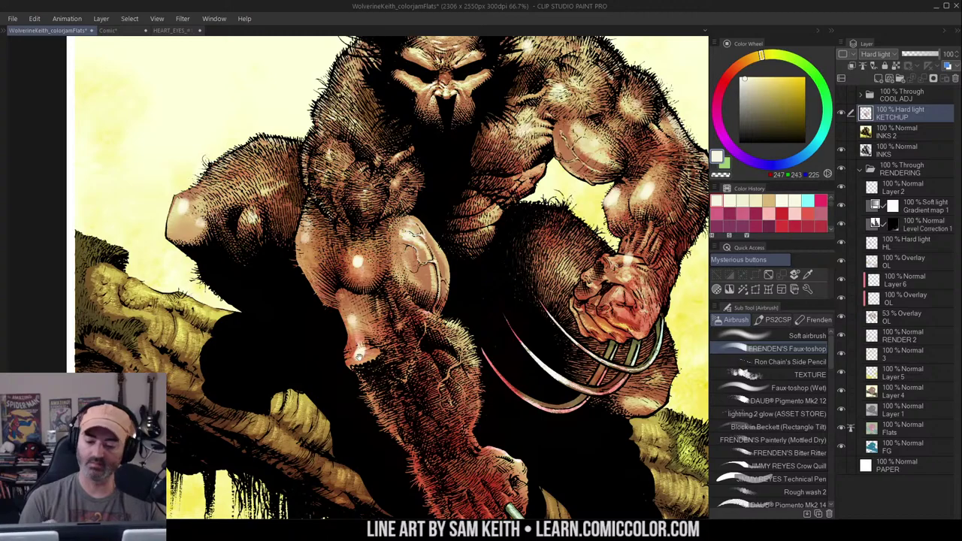
{"action": "left_click_drag", "start_coordinate": [451, 280], "coordinate": [438, 342]}
{"action": "left_click_drag", "start_coordinate": [328, 156], "coordinate": [335, 137]}
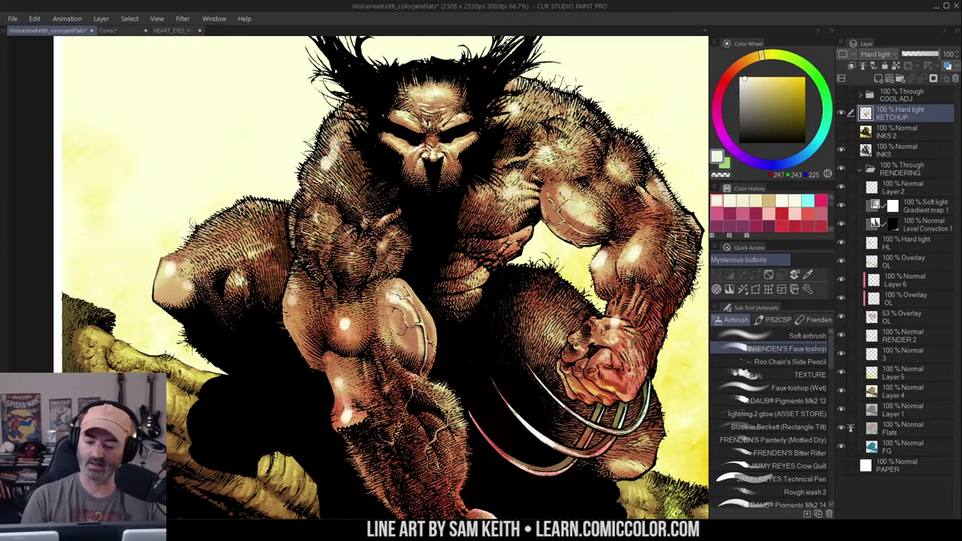
Examine the whole page to judge how the scattered highlights affect the path to the face and claws
{"action": "key", "text": "alt+space"}
{"action": "left_click", "coordinate": [560, 245]}
{"action": "left_click", "coordinate": [560, 245]}
{"action": "left_click", "coordinate": [626, 273]}
{"action": "left_click_drag", "start_coordinate": [635, 270], "coordinate": [546, 223]}
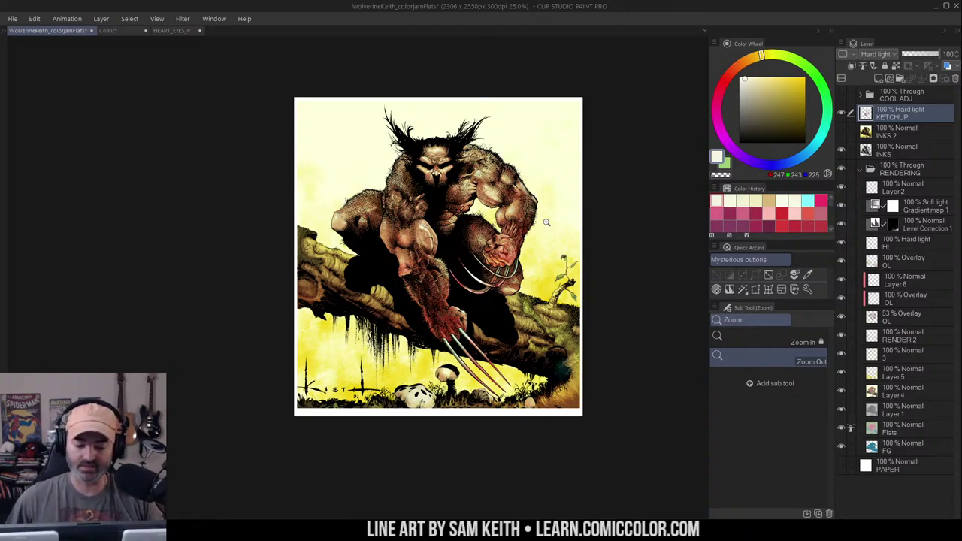
Create two new canvases from the clipboard, one for the orange Wolverine colouring and one for the blue forest version
{"action": "scroll", "coordinate": [547, 223], "scroll_direction": "up", "scroll_amount": 1}
{"action": "key", "text": "m"}
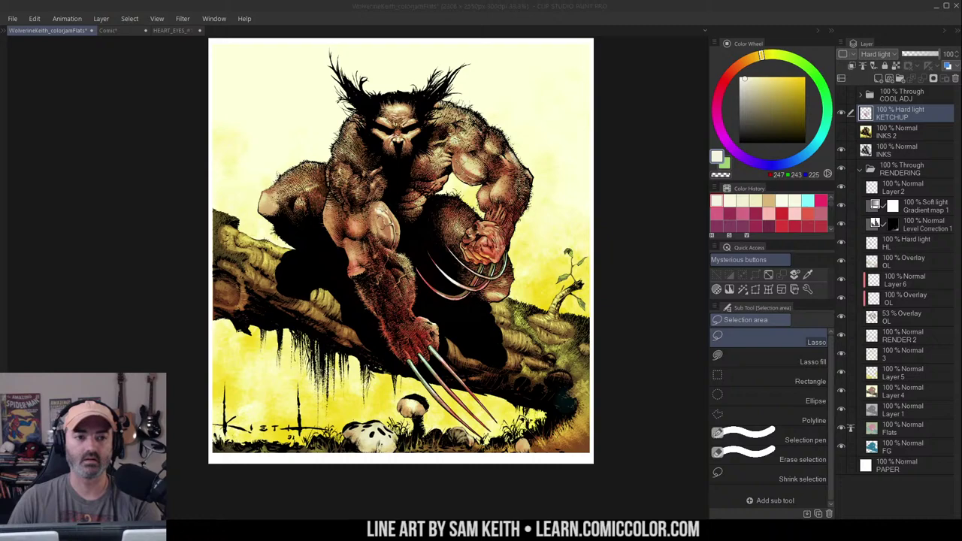
{"action": "left_click", "coordinate": [12, 19]}
{"action": "left_click", "coordinate": [73, 45]}
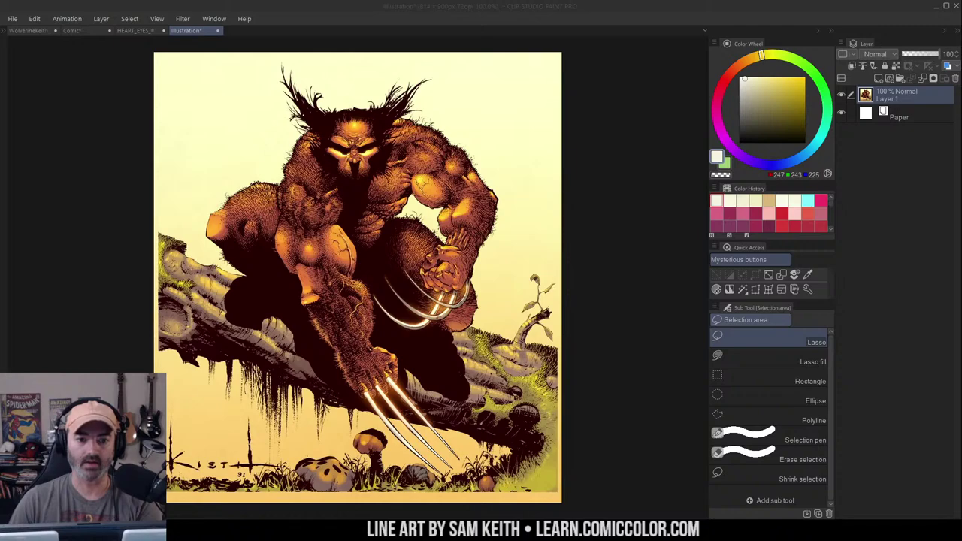
{"action": "left_click", "coordinate": [13, 18]}
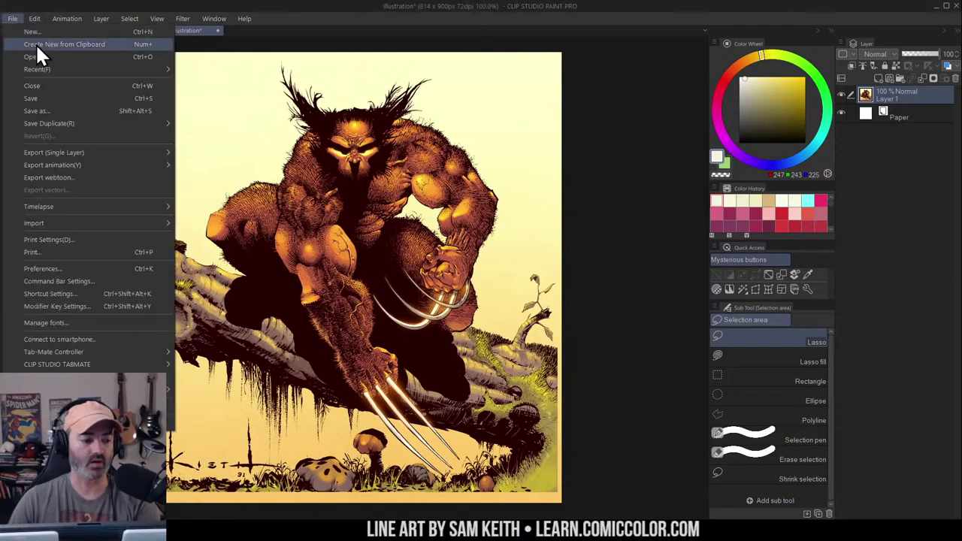
{"action": "left_click", "coordinate": [36, 45]}
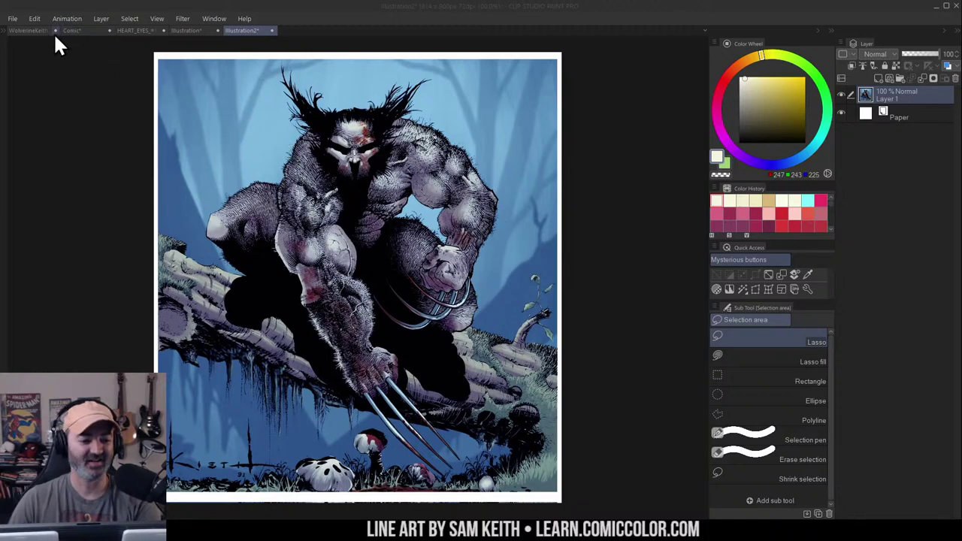
Create new canvases from the clipboard for the dark blue night, magenta background and red-on-teal Wolverine versions
{"action": "left_click", "coordinate": [12, 19]}
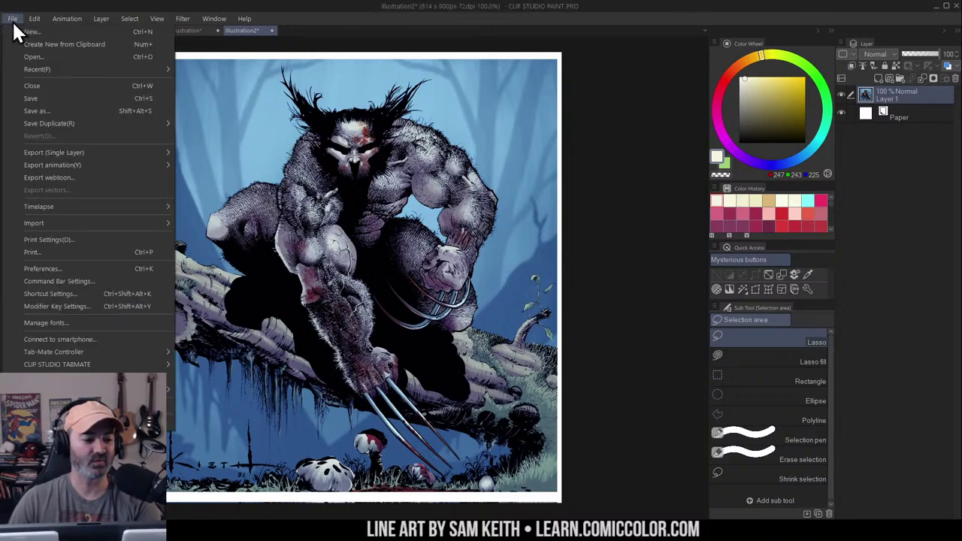
{"action": "left_click", "coordinate": [73, 40]}
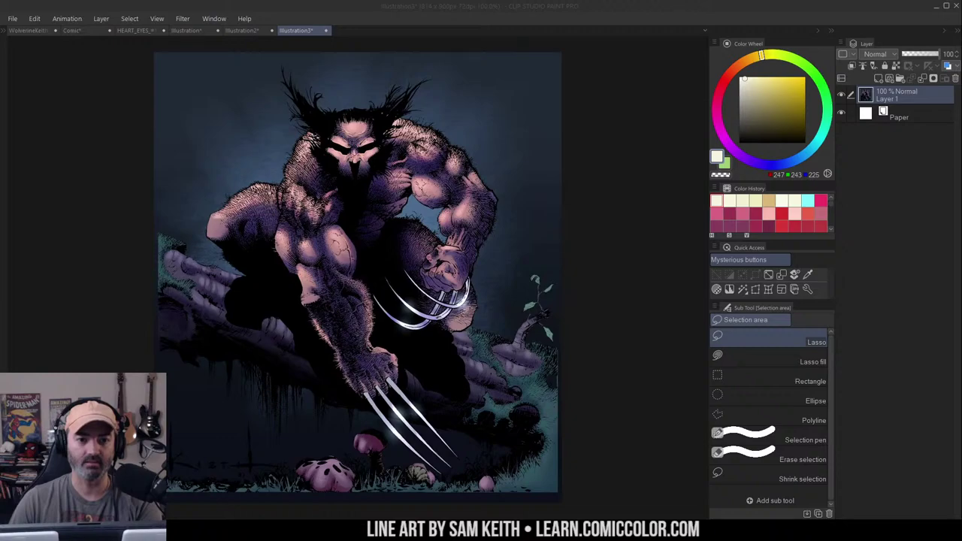
{"action": "left_click", "coordinate": [17, 18]}
{"action": "left_click", "coordinate": [35, 41]}
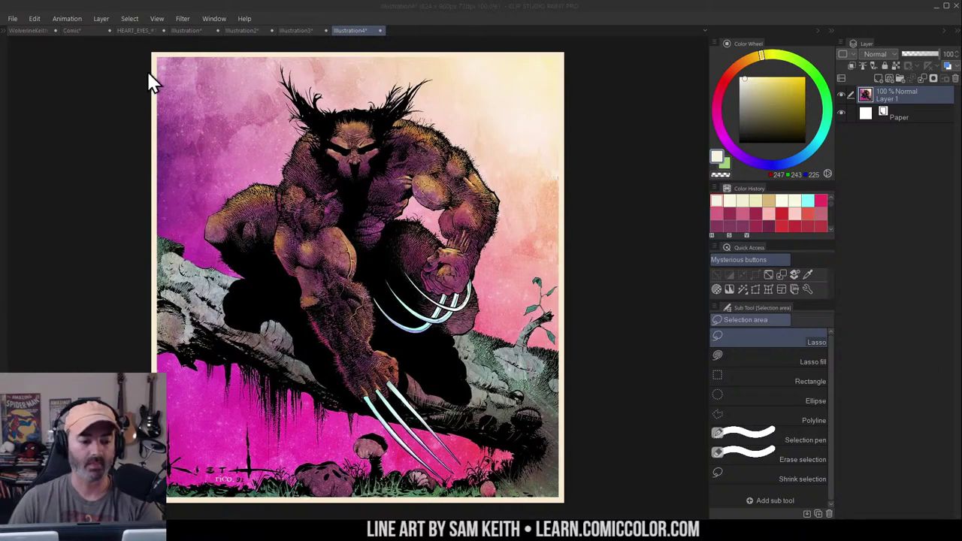
{"action": "left_click", "coordinate": [15, 18]}
{"action": "left_click", "coordinate": [55, 44]}
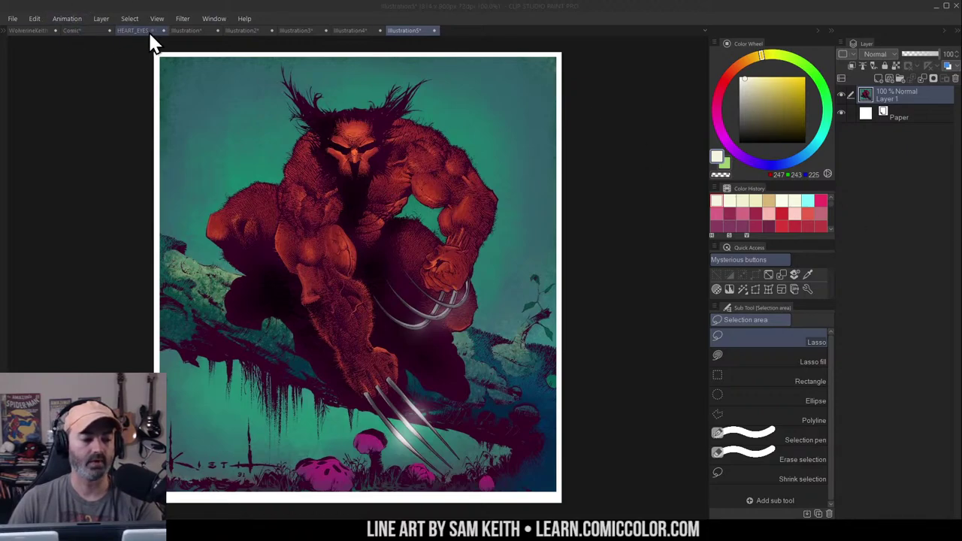
Create new canvases from the clipboard for the muted teal Wolverine version and the grey version with glowing cyan rim light
{"action": "left_click", "coordinate": [16, 23]}
{"action": "left_click", "coordinate": [37, 42]}
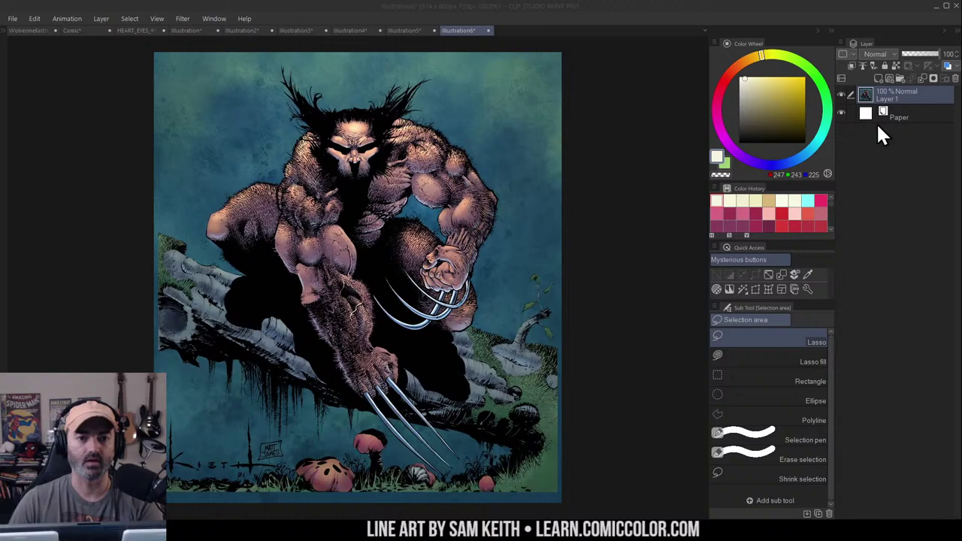
{"action": "left_click", "coordinate": [11, 19]}
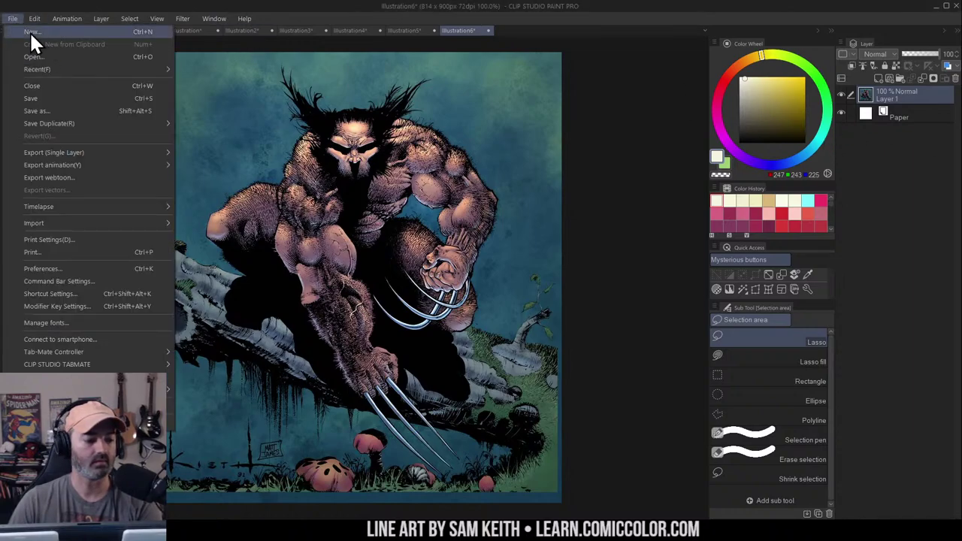
{"action": "left_click", "coordinate": [14, 20]}
{"action": "left_click", "coordinate": [14, 19]}
{"action": "left_click", "coordinate": [30, 44]}
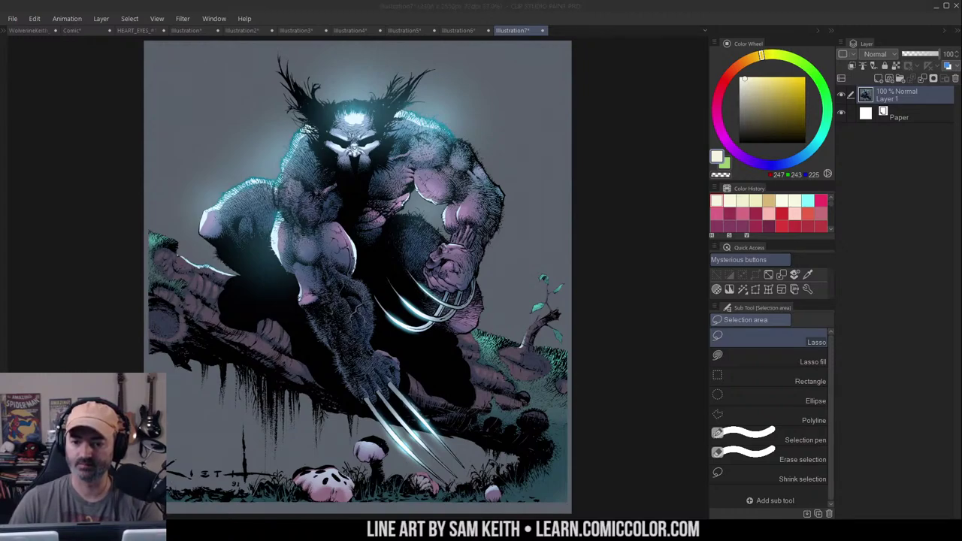
Inspect the orange Wolverine version's highlights up close and close its canvas without saving
{"action": "left_click", "coordinate": [190, 33]}
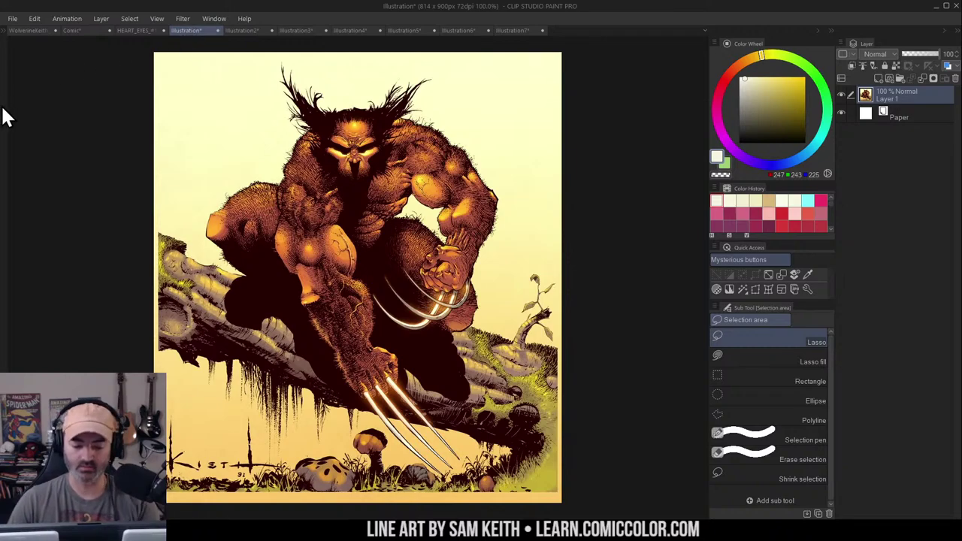
{"action": "key", "text": "ctrl+space"}
{"action": "left_click", "coordinate": [358, 186]}
{"action": "left_click", "coordinate": [358, 186]}
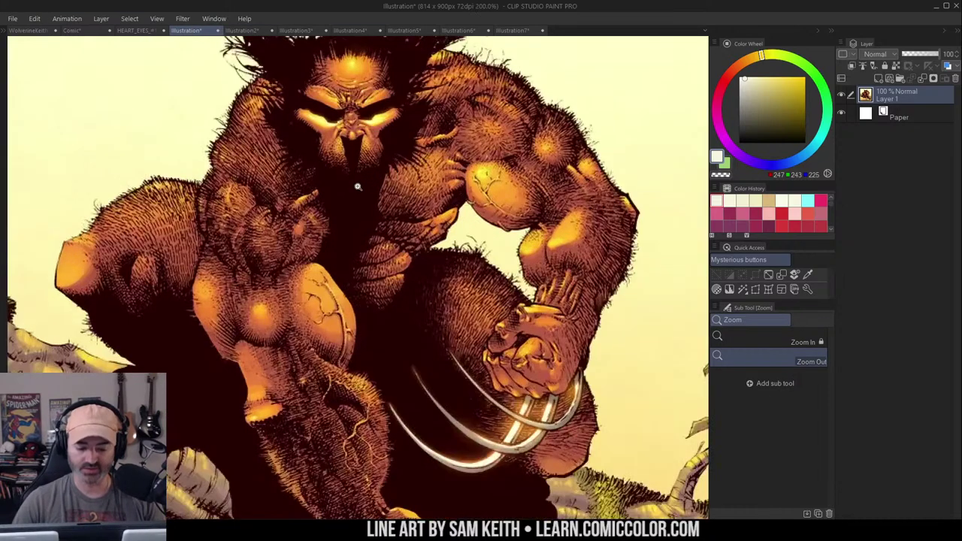
{"action": "mouse_move", "coordinate": [425, 212]}
{"action": "left_mouse_down"}
{"action": "mouse_move", "coordinate": [457, 249]}
{"action": "mouse_move", "coordinate": [447, 250]}
{"action": "mouse_move", "coordinate": [427, 193]}
{"action": "left_mouse_up"}
{"action": "left_click", "coordinate": [432, 270]}
{"action": "left_click", "coordinate": [433, 269]}
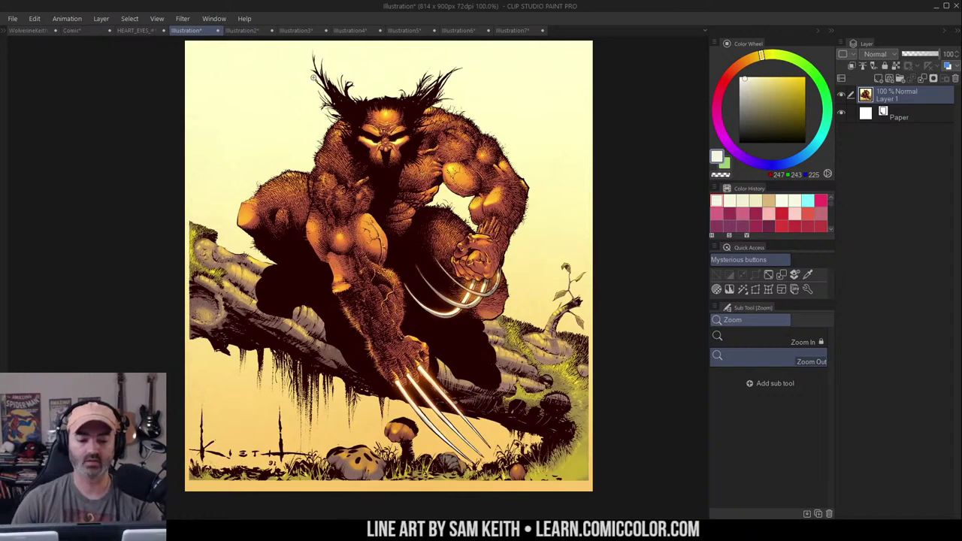
{"action": "left_click", "coordinate": [217, 31]}
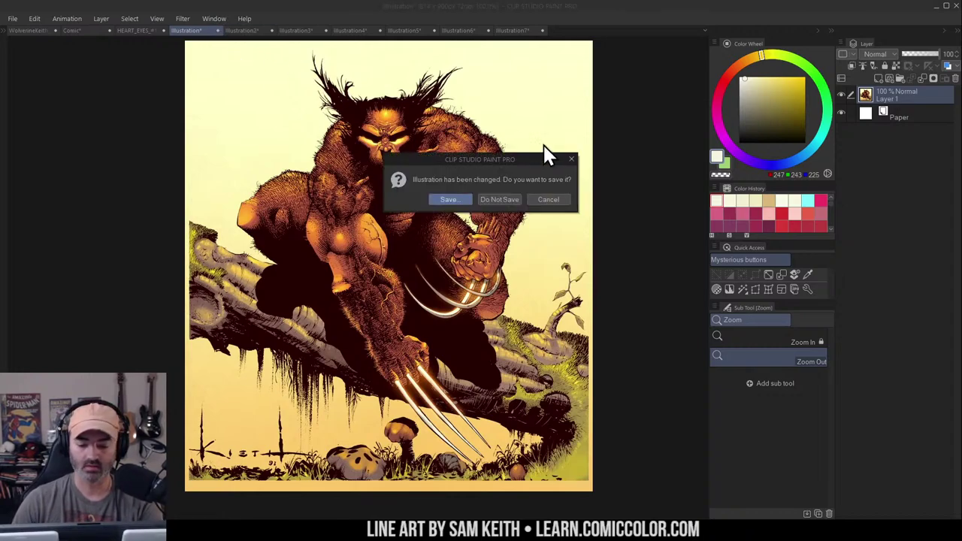
{"action": "left_click", "coordinate": [506, 197]}
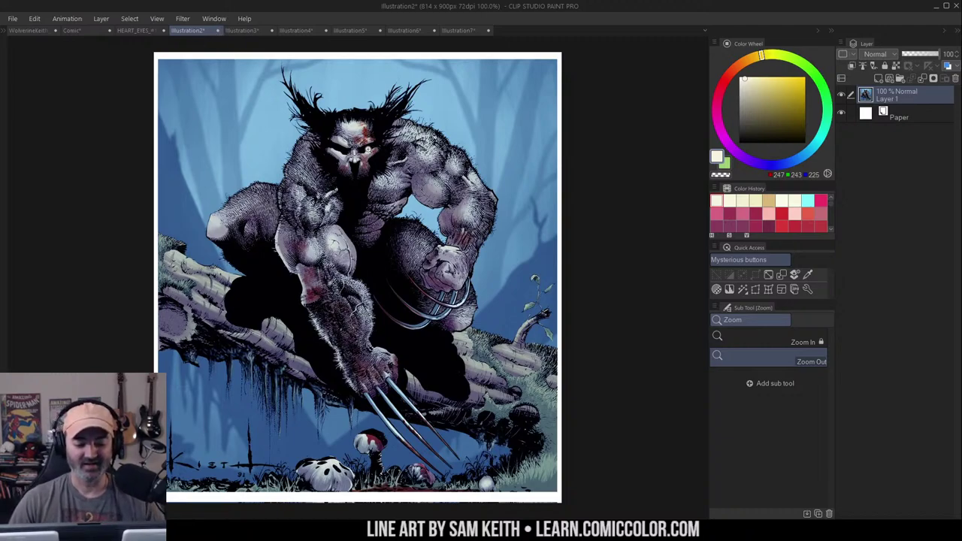
Sample the light and dark background blues and the figure's grey-blue in the blue forest version to compare their values
{"action": "left_click", "coordinate": [260, 120], "text": "alt"}
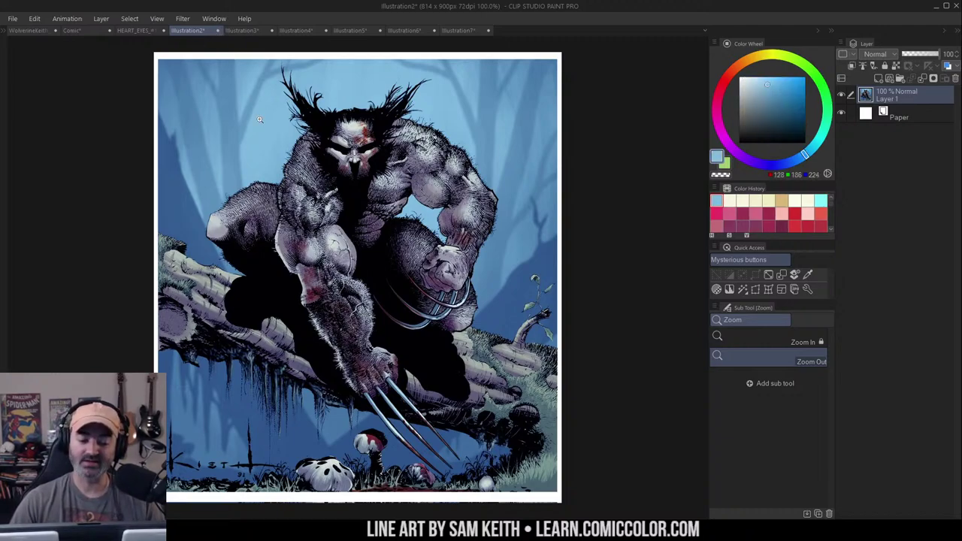
{"action": "left_click", "coordinate": [511, 164], "text": "alt"}
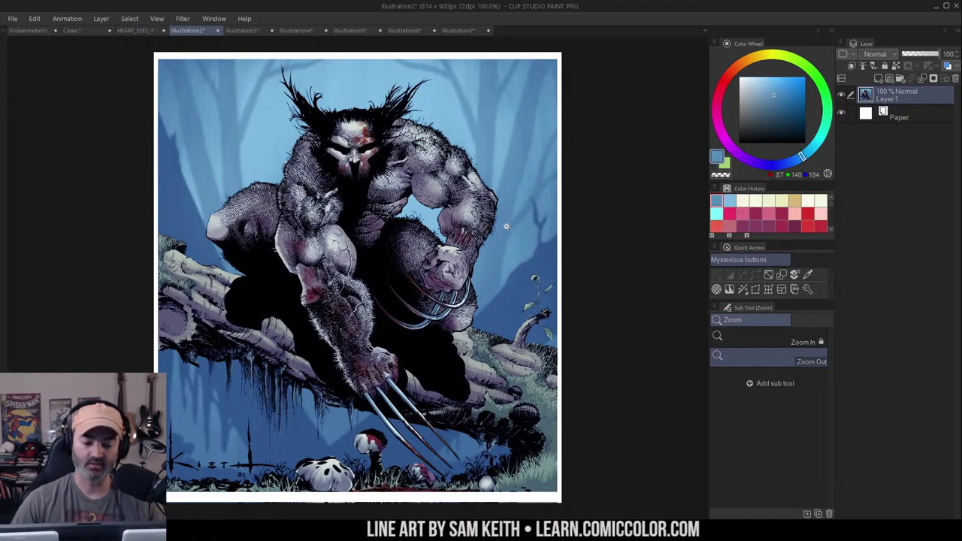
{"action": "left_click", "coordinate": [398, 184], "text": "alt"}
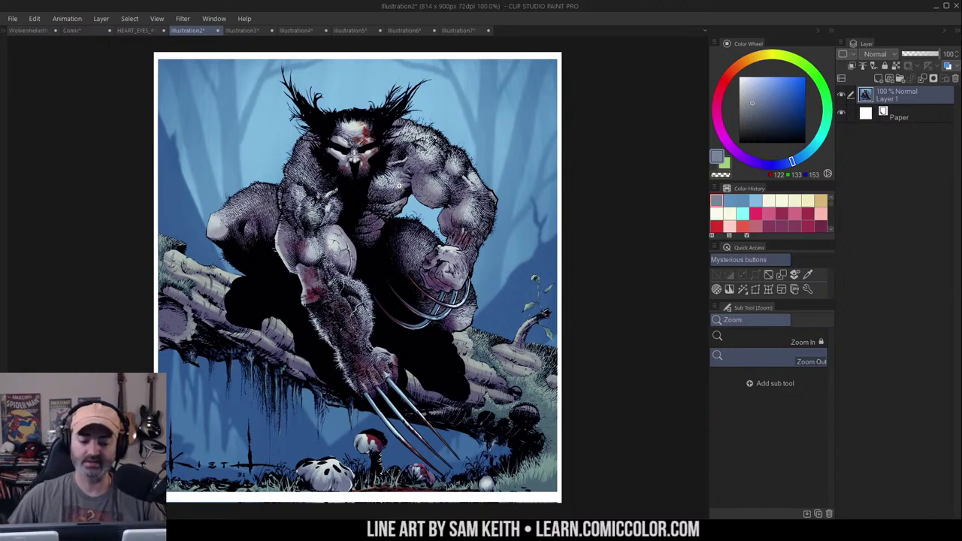
{"action": "right_click", "coordinate": [511, 149]}
{"action": "right_click", "coordinate": [482, 98]}
{"action": "right_click", "coordinate": [278, 94]}
{"action": "right_click", "coordinate": [234, 408]}
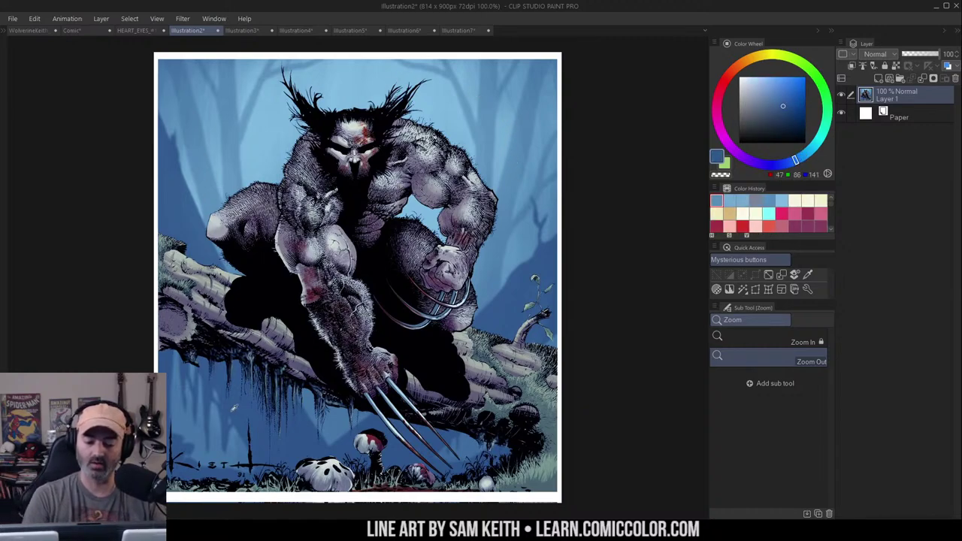
{"action": "left_click", "coordinate": [248, 422], "text": "alt"}
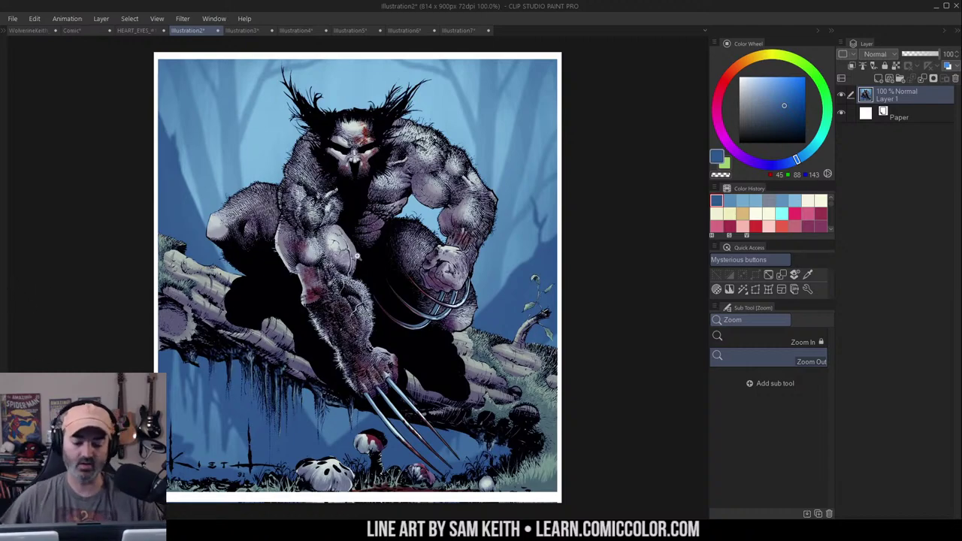
On the dark blue night version, outline the dark area below the log with a lasso selection and deselect it
{"action": "left_click", "coordinate": [242, 30]}
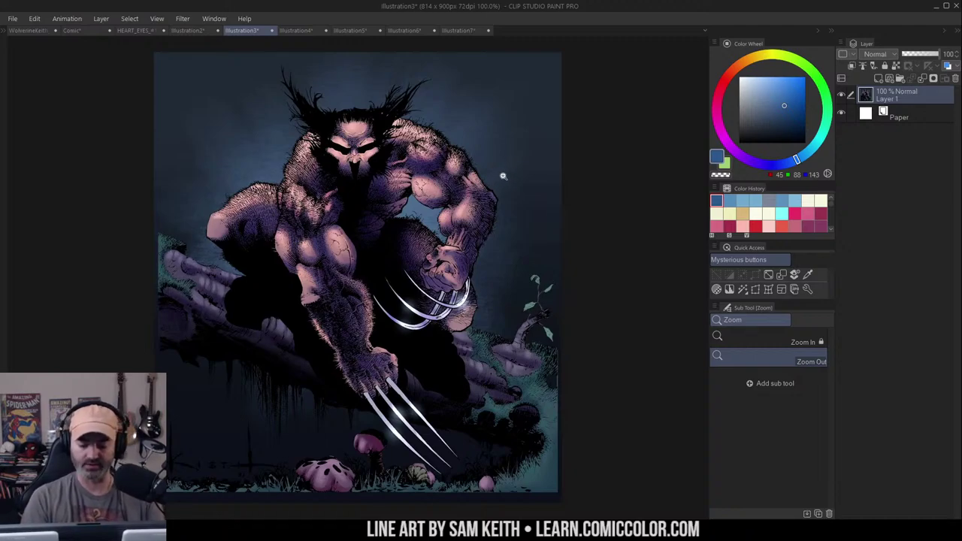
{"action": "left_click_drag", "start_coordinate": [512, 191], "coordinate": [601, 191]}
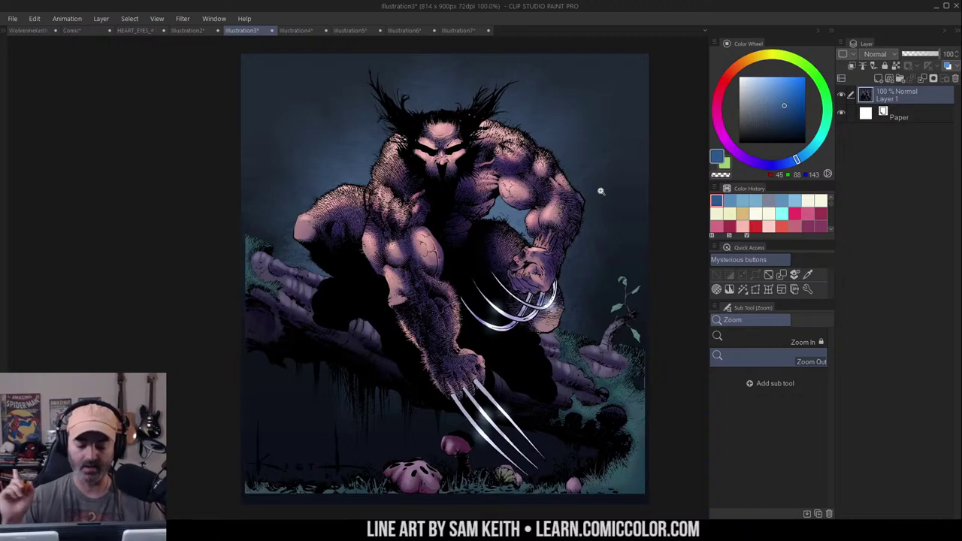
{"action": "key", "text": "m"}
{"action": "mouse_move", "coordinate": [394, 378]}
{"action": "left_mouse_down"}
{"action": "mouse_move", "coordinate": [263, 341]}
{"action": "mouse_move", "coordinate": [226, 464]}
{"action": "mouse_move", "coordinate": [286, 478]}
{"action": "mouse_move", "coordinate": [380, 462]}
{"action": "mouse_move", "coordinate": [540, 466]}
{"action": "mouse_move", "coordinate": [588, 448]}
{"action": "mouse_move", "coordinate": [396, 369]}
{"action": "left_mouse_up"}
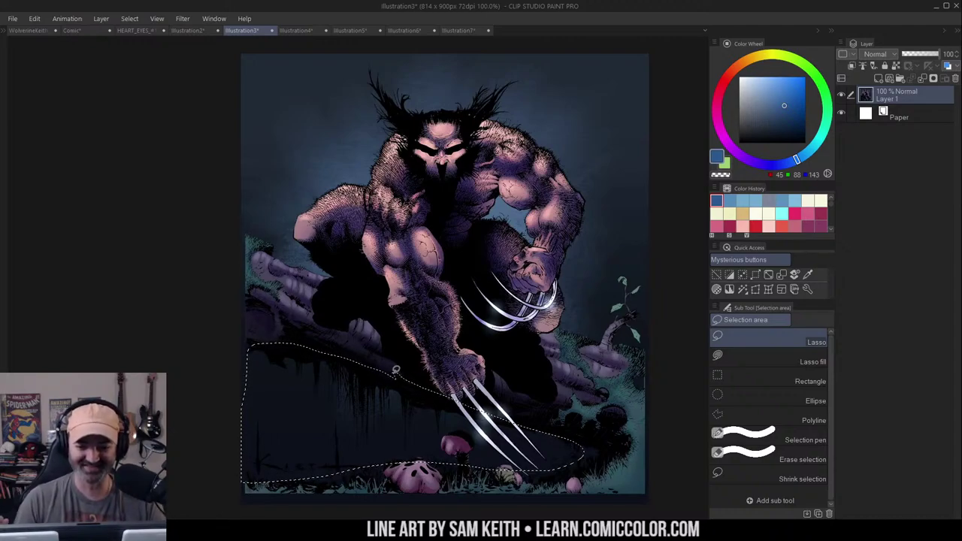
{"action": "key", "text": "ctrl+d"}
Sample the night version's dark background beside the bent arm, near the upper corner and below the log to compare values
{"action": "left_click_drag", "start_coordinate": [663, 232], "coordinate": [662, 244]}
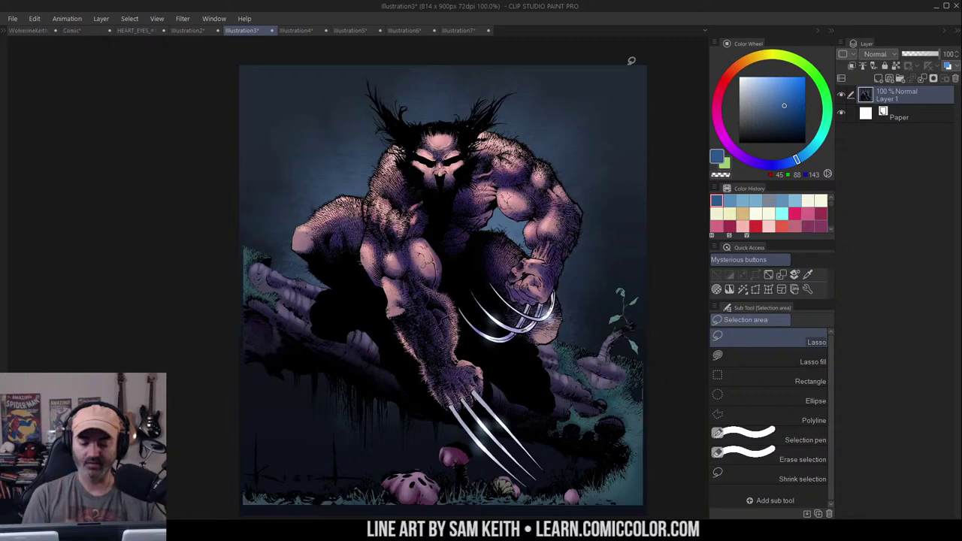
{"action": "right_click", "coordinate": [623, 195]}
{"action": "right_click", "coordinate": [625, 187]}
{"action": "right_click", "coordinate": [626, 188]}
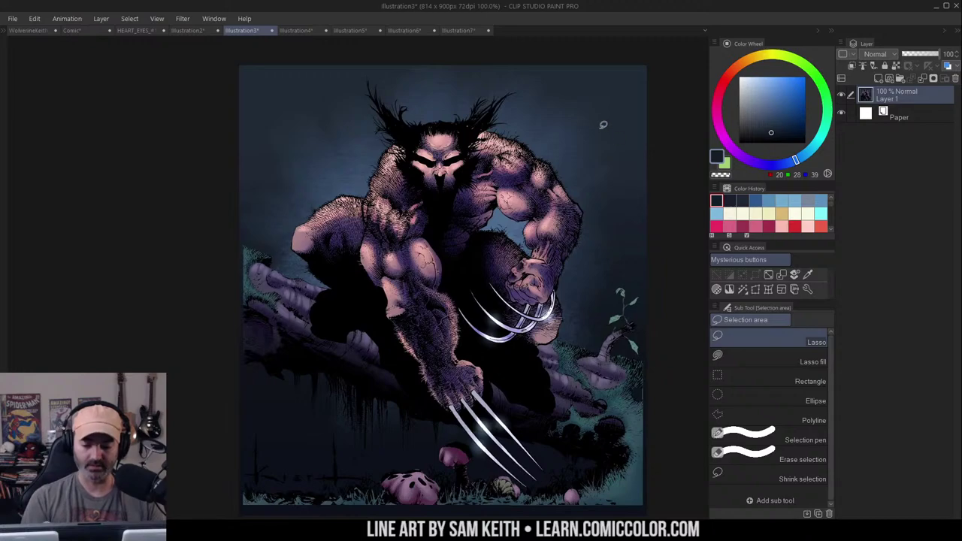
{"action": "right_click", "coordinate": [601, 129]}
{"action": "right_click", "coordinate": [618, 85]}
{"action": "right_click", "coordinate": [284, 432]}
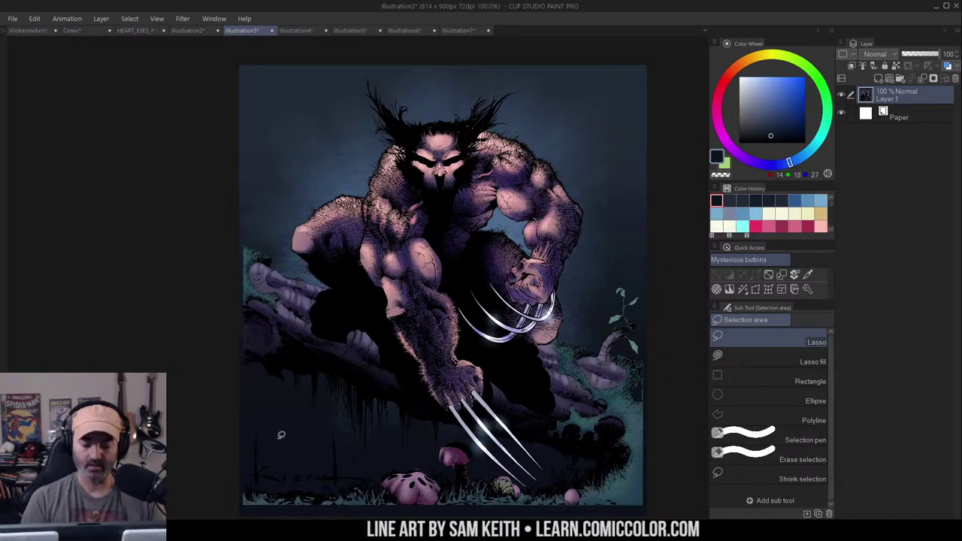
Set the night version's colour profile preview to CMYK: U.S. Sheetfed Coated v2 after trying U.S. Sheetfed Uncoated v2
{"action": "key", "text": "ctrl+y"}
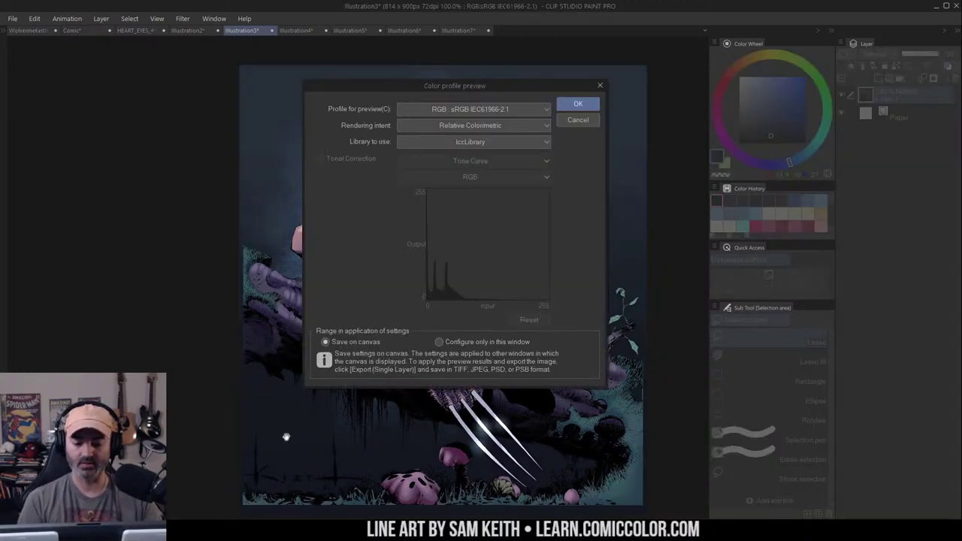
{"action": "left_click", "coordinate": [534, 109]}
{"action": "left_click", "coordinate": [496, 344]}
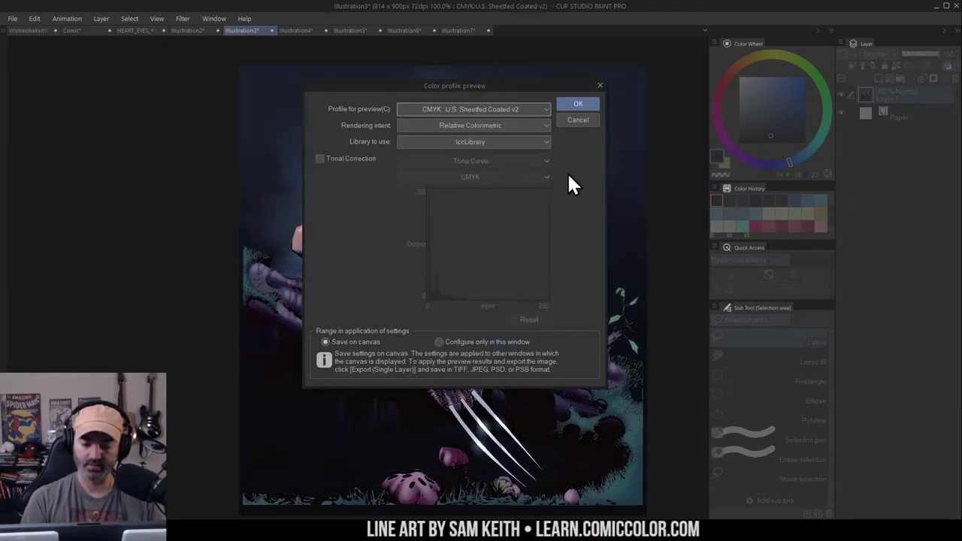
{"action": "left_click", "coordinate": [531, 110]}
{"action": "left_click", "coordinate": [502, 353]}
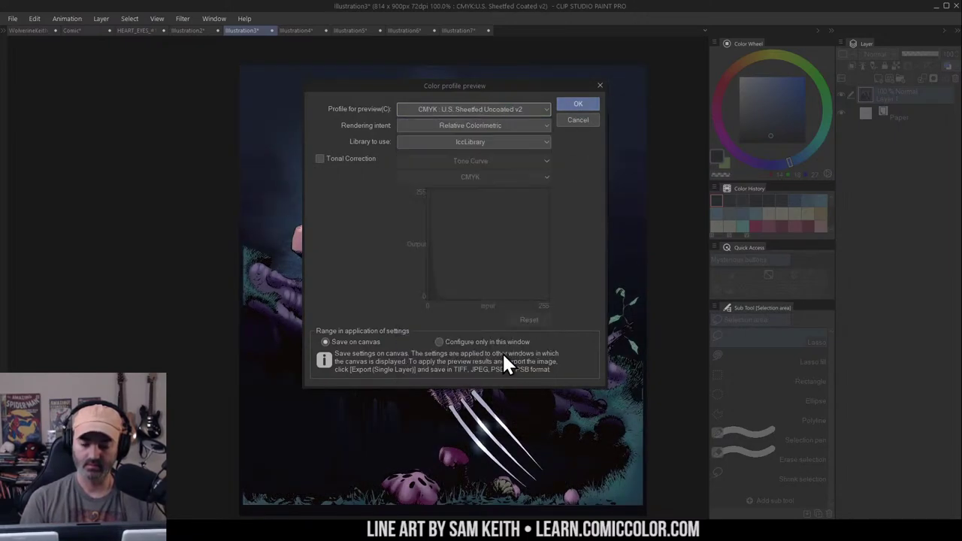
{"action": "left_click", "coordinate": [526, 110]}
{"action": "left_click", "coordinate": [497, 343]}
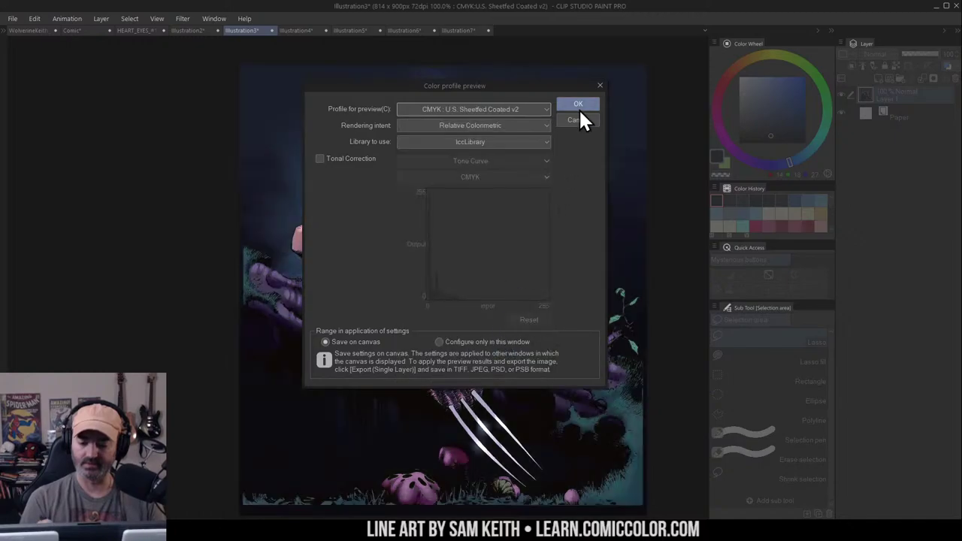
{"action": "left_click", "coordinate": [578, 105]}
Toggle the CMYK colour profile preview on and off to compare the night version's dark areas, leaving the preview off
{"action": "key", "text": "ctrl+y"}
{"action": "key", "text": "ctrl+y"}
{"action": "key", "text": "ctrl+y"}
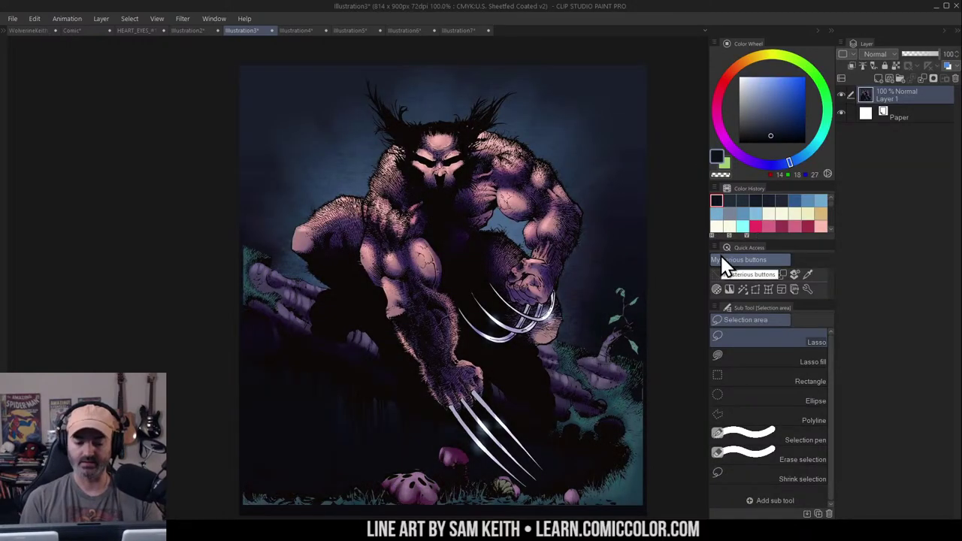
{"action": "key", "text": "ctrl+y"}
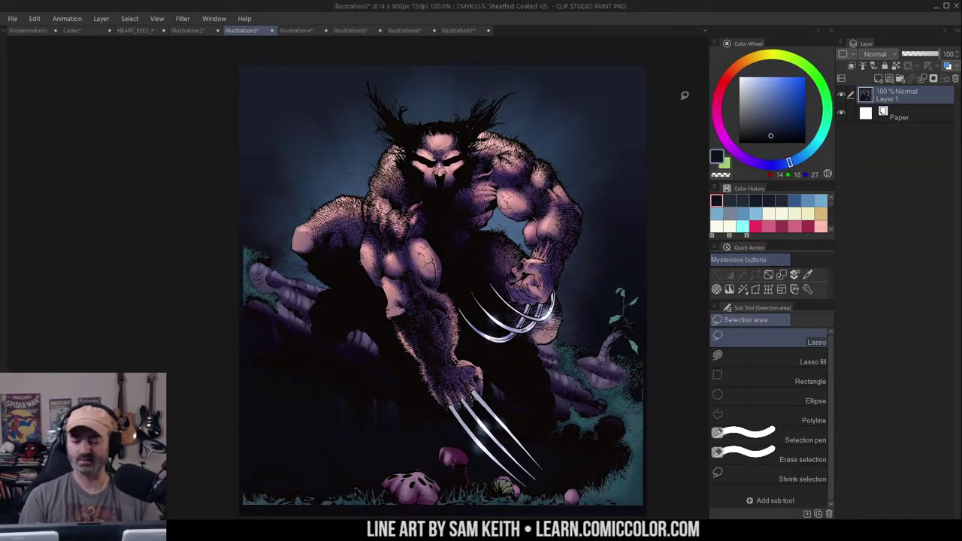
{"action": "key", "text": "ctrl+y"}
{"action": "key", "text": "ctrl+y"}
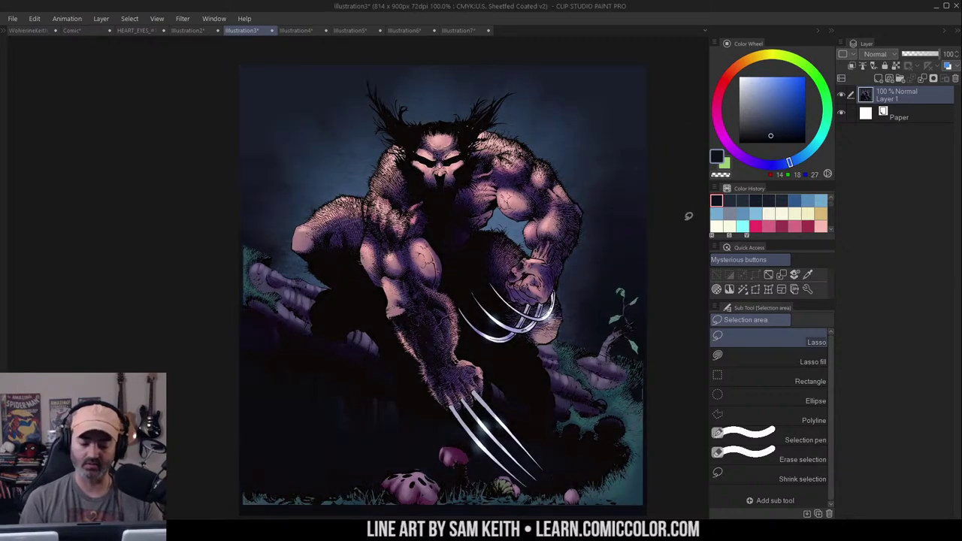
{"action": "key", "text": "ctrl+y"}
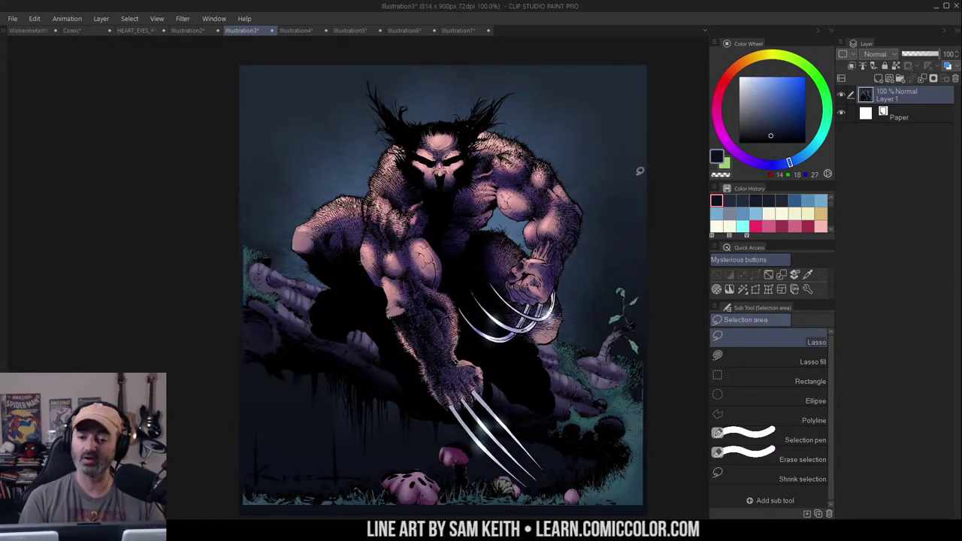
Examine the whole night version at a reduced size to judge how the figure reads
{"action": "left_click_drag", "start_coordinate": [638, 167], "coordinate": [617, 139]}
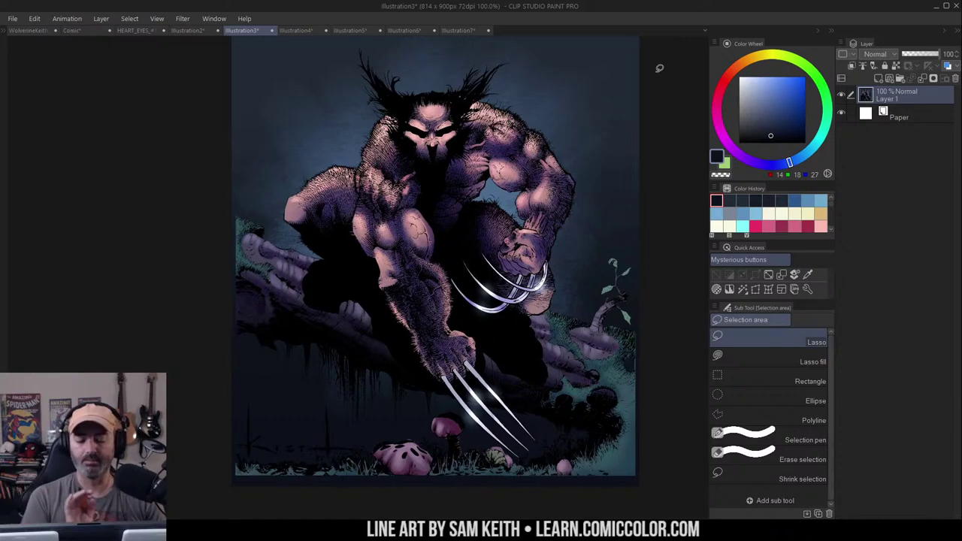
{"action": "left_click", "coordinate": [466, 180], "text": "alt"}
{"action": "left_click", "coordinate": [474, 180], "text": "alt"}
{"action": "left_click_drag", "start_coordinate": [497, 172], "coordinate": [508, 208]}
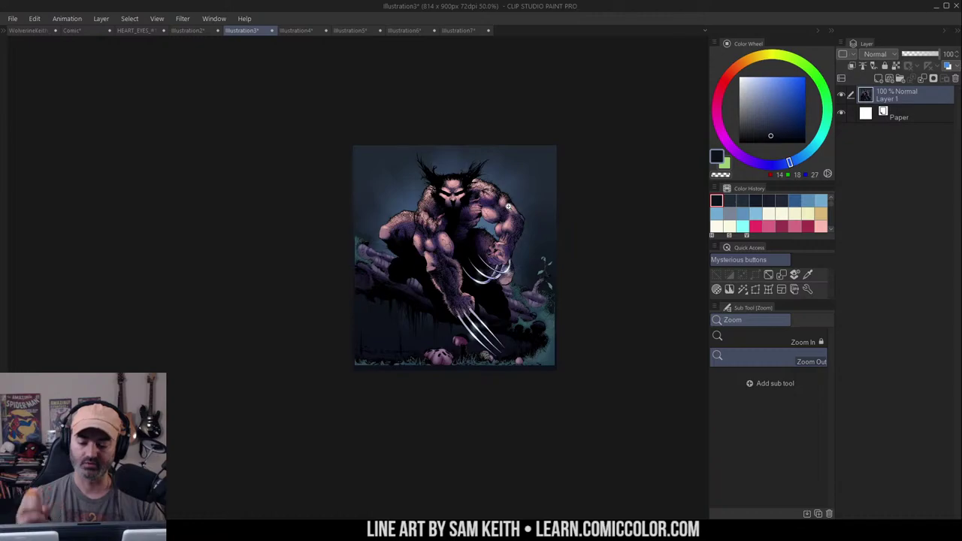
Outline Wolverine's face on the night version with a lasso selection
{"action": "left_click", "coordinate": [478, 219]}
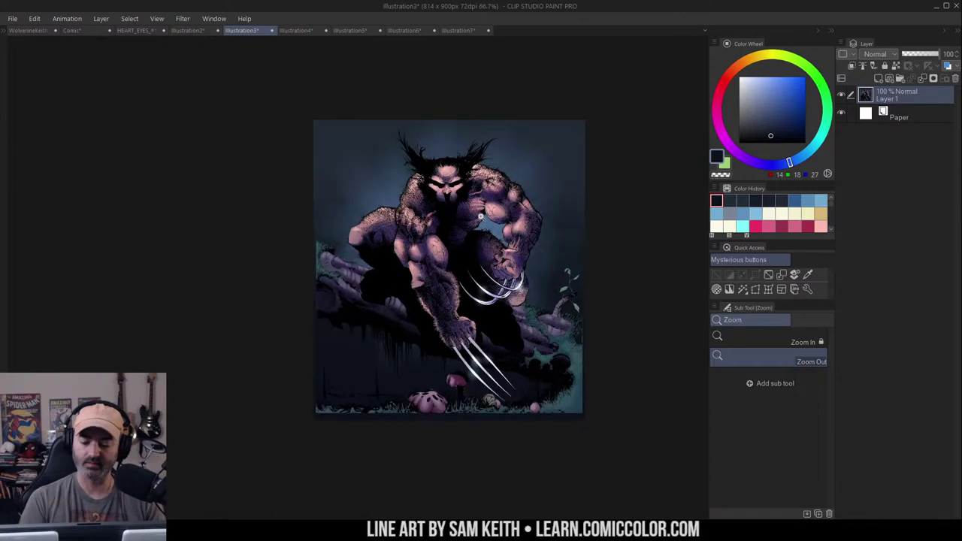
{"action": "left_click", "coordinate": [485, 228]}
{"action": "left_click", "coordinate": [483, 228]}
{"action": "left_click_drag", "start_coordinate": [482, 224], "coordinate": [521, 266]}
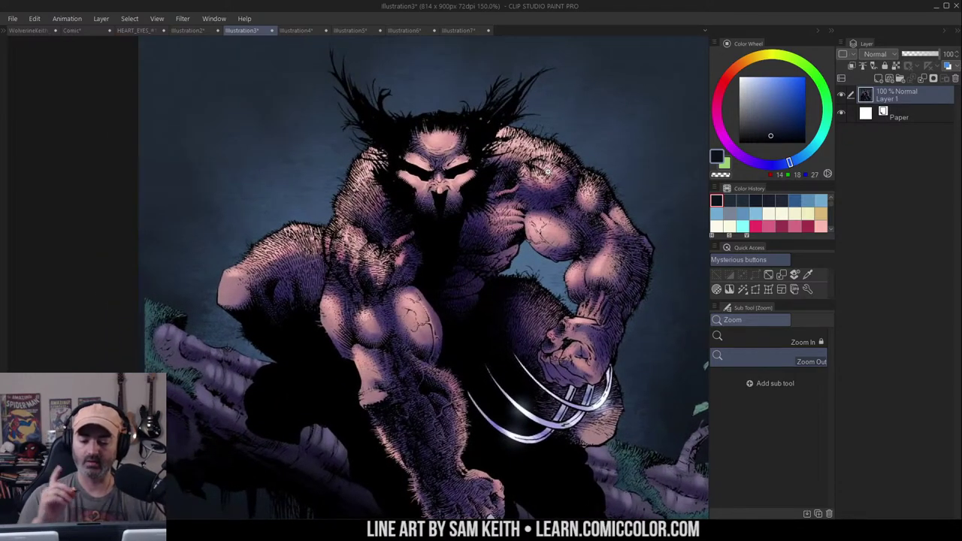
{"action": "key", "text": "m"}
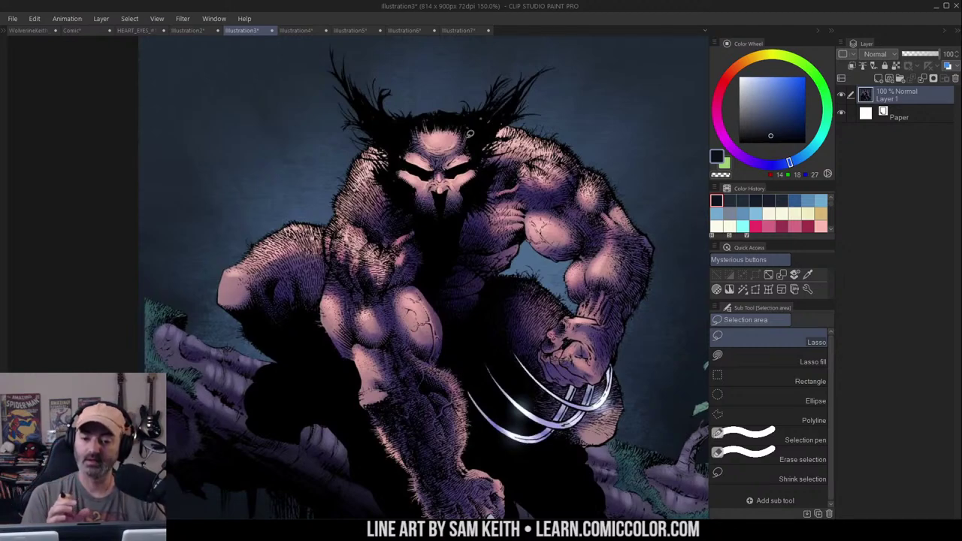
{"action": "mouse_move", "coordinate": [457, 120]}
{"action": "left_mouse_down"}
{"action": "mouse_move", "coordinate": [409, 212]}
{"action": "mouse_move", "coordinate": [485, 143]}
{"action": "mouse_move", "coordinate": [462, 118]}
{"action": "left_mouse_up"}
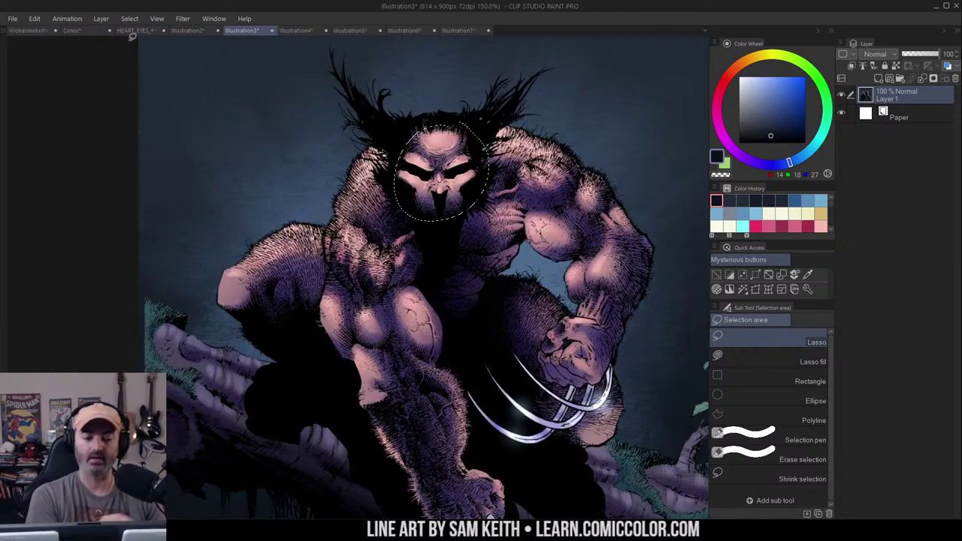
Switch to the WolverineKeith_colorjamFlats document and show only the INKS layer over the white PAPER layer
{"action": "left_click", "coordinate": [34, 30]}
{"action": "scroll", "coordinate": [286, 83], "scroll_direction": "up", "scroll_amount": 2}
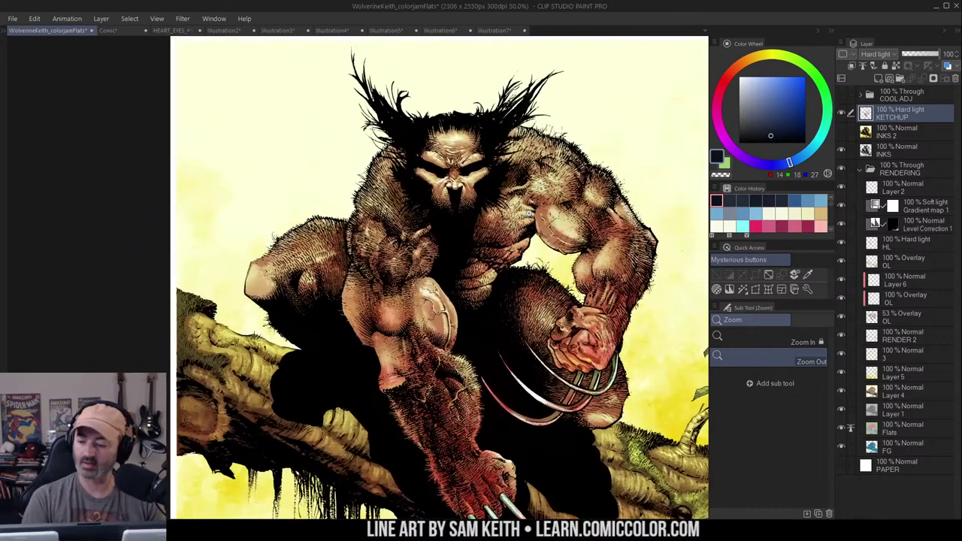
{"action": "left_click", "coordinate": [841, 150], "text": "alt"}
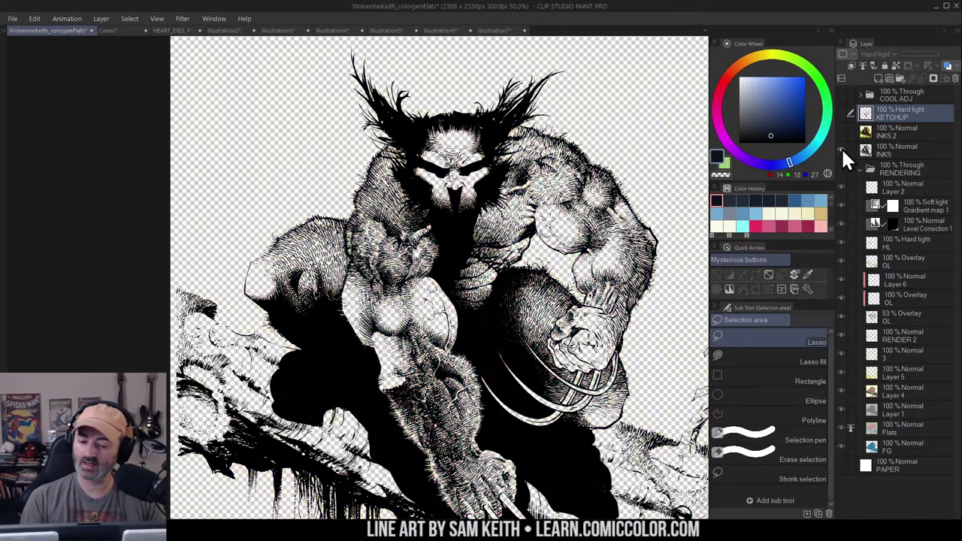
{"action": "left_click", "coordinate": [842, 463]}
Outline the face in the black-and-white inks with a lasso selection, and deselect it
{"action": "left_click", "coordinate": [481, 203], "text": "ctrl"}
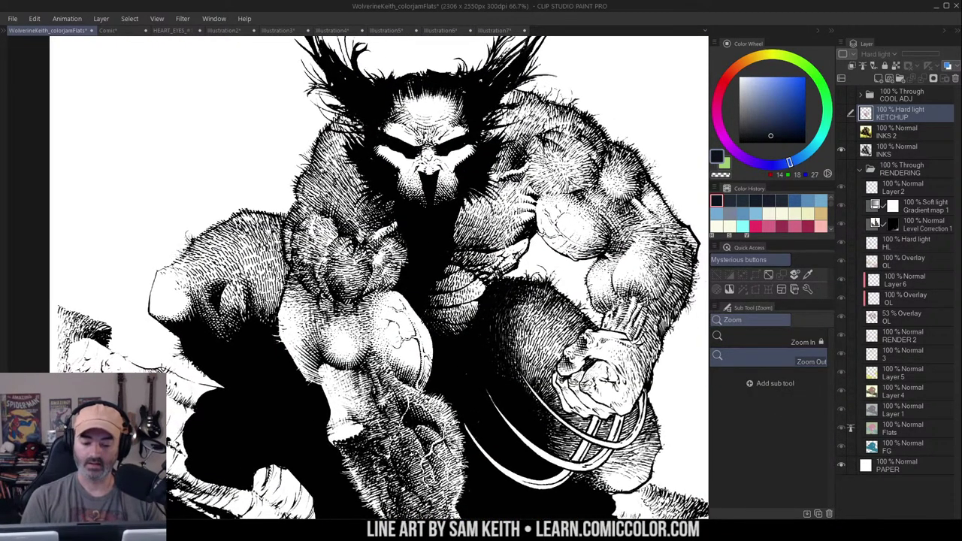
{"action": "key", "text": "m"}
{"action": "mouse_move", "coordinate": [477, 147]}
{"action": "left_mouse_down"}
{"action": "mouse_move", "coordinate": [464, 78]}
{"action": "mouse_move", "coordinate": [376, 93]}
{"action": "mouse_move", "coordinate": [387, 174]}
{"action": "mouse_move", "coordinate": [448, 202]}
{"action": "mouse_move", "coordinate": [473, 143]}
{"action": "left_mouse_up"}
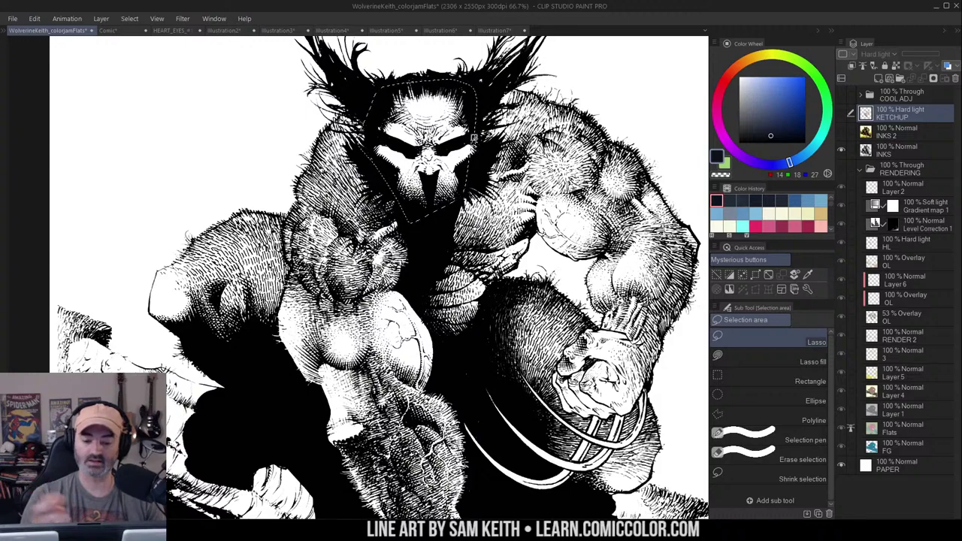
{"action": "key", "text": "ctrl+d"}
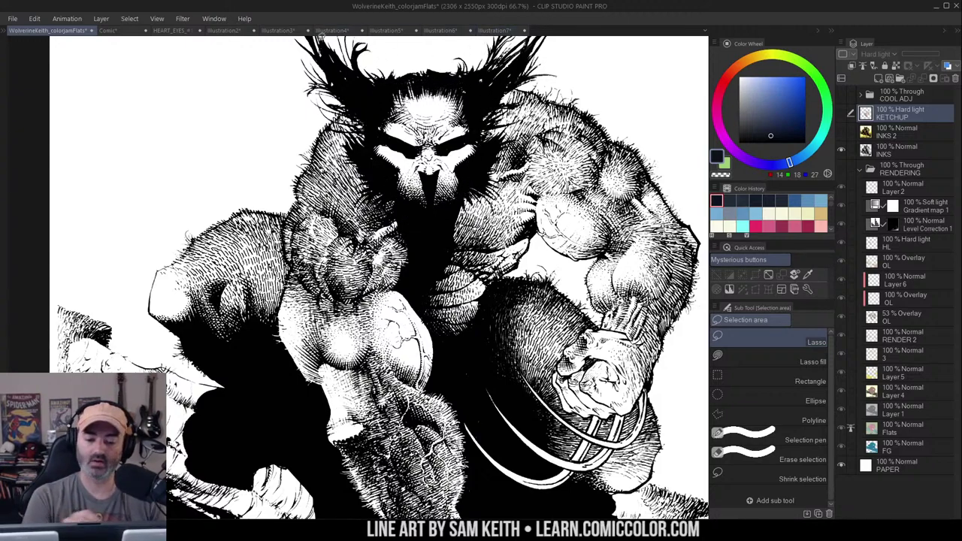
Return to the night version, outline the face with the lasso for comparison with the inks, and clear the selection
{"action": "left_click", "coordinate": [286, 30]}
{"action": "mouse_move", "coordinate": [568, 176]}
{"action": "left_mouse_down"}
{"action": "mouse_move", "coordinate": [531, 157]}
{"action": "mouse_move", "coordinate": [526, 136]}
{"action": "left_mouse_up"}
{"action": "mouse_move", "coordinate": [418, 87]}
{"action": "left_mouse_down"}
{"action": "mouse_move", "coordinate": [439, 140]}
{"action": "mouse_move", "coordinate": [419, 86]}
{"action": "left_mouse_up"}
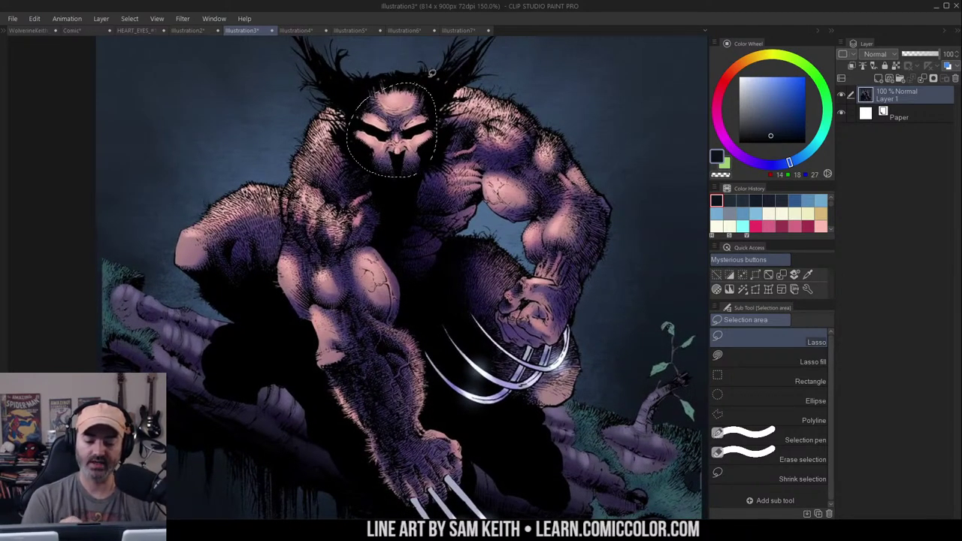
{"action": "key", "text": "ctrl+d"}
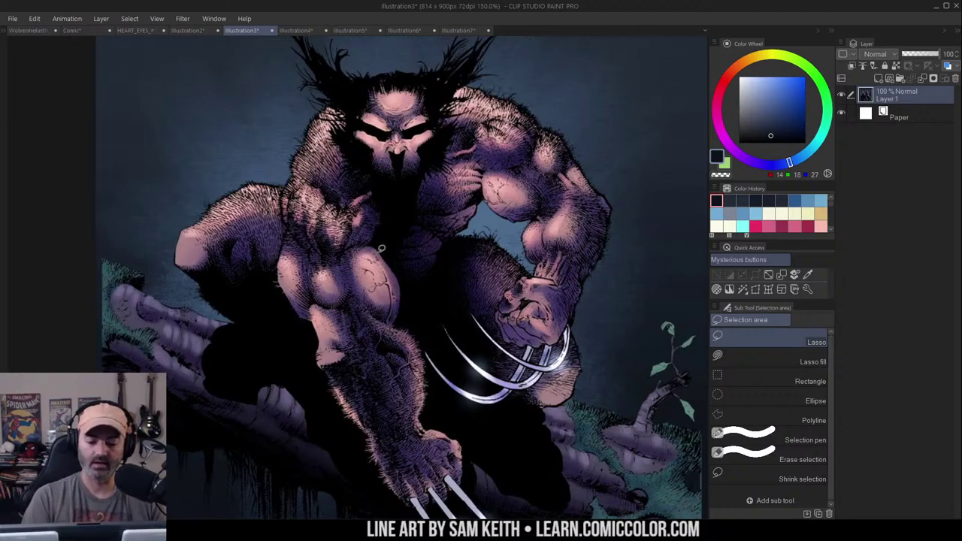
Outline the highlighted muscle areas on both arms of the night version with the lasso, and deselect
{"action": "mouse_move", "coordinate": [380, 250]}
{"action": "left_mouse_down"}
{"action": "mouse_move", "coordinate": [369, 299]}
{"action": "mouse_move", "coordinate": [376, 253]}
{"action": "mouse_move", "coordinate": [328, 269]}
{"action": "mouse_move", "coordinate": [299, 257]}
{"action": "left_mouse_up"}
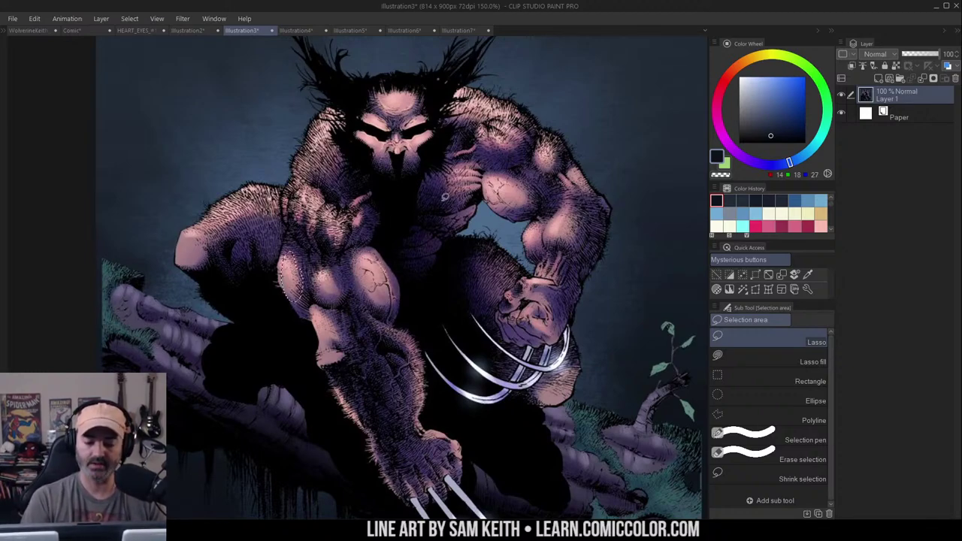
{"action": "left_click_drag", "start_coordinate": [522, 178], "coordinate": [499, 180]}
{"action": "left_click_drag", "start_coordinate": [541, 148], "coordinate": [543, 152]}
{"action": "left_click_drag", "start_coordinate": [485, 138], "coordinate": [513, 152]}
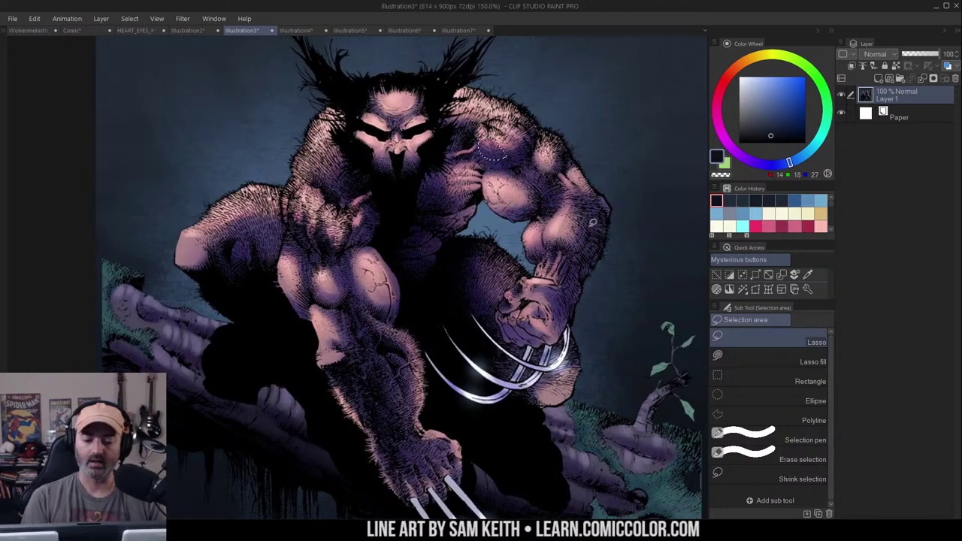
{"action": "key", "text": "ctrl+d"}
Examine the night version as a small full page and at 100% to compare the figure's contrast with the background
{"action": "left_click", "coordinate": [517, 244], "text": "alt"}
{"action": "left_click", "coordinate": [517, 244], "text": "alt"}
{"action": "left_click", "coordinate": [517, 243], "text": "alt"}
{"action": "left_click", "coordinate": [517, 243], "text": "alt"}
{"action": "left_click_drag", "start_coordinate": [551, 243], "coordinate": [498, 228]}
{"action": "left_click", "coordinate": [492, 234], "text": "ctrl"}
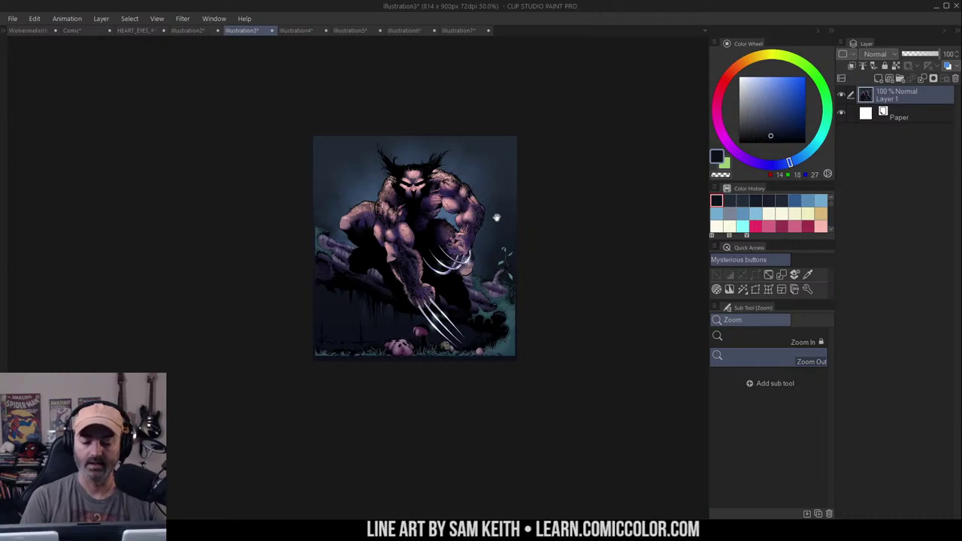
{"action": "left_click", "coordinate": [495, 221]}
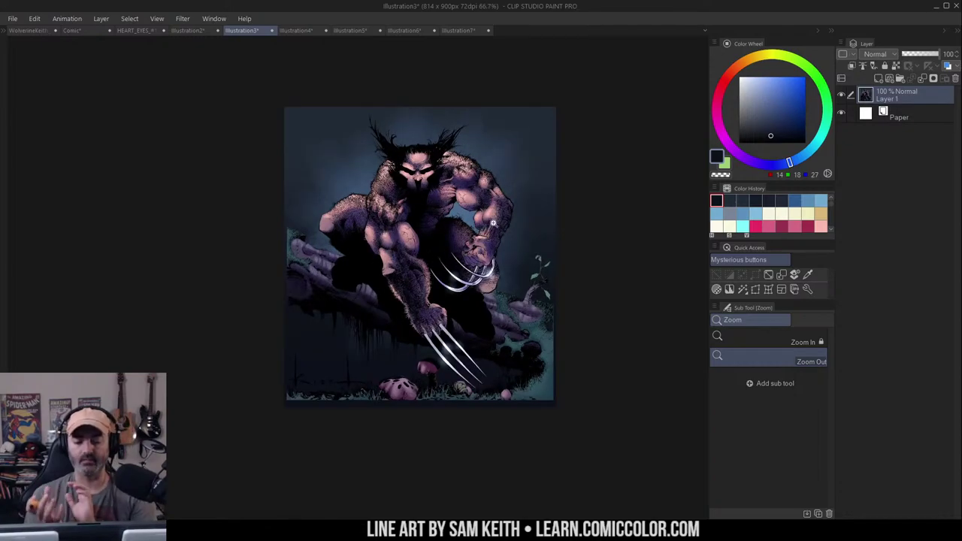
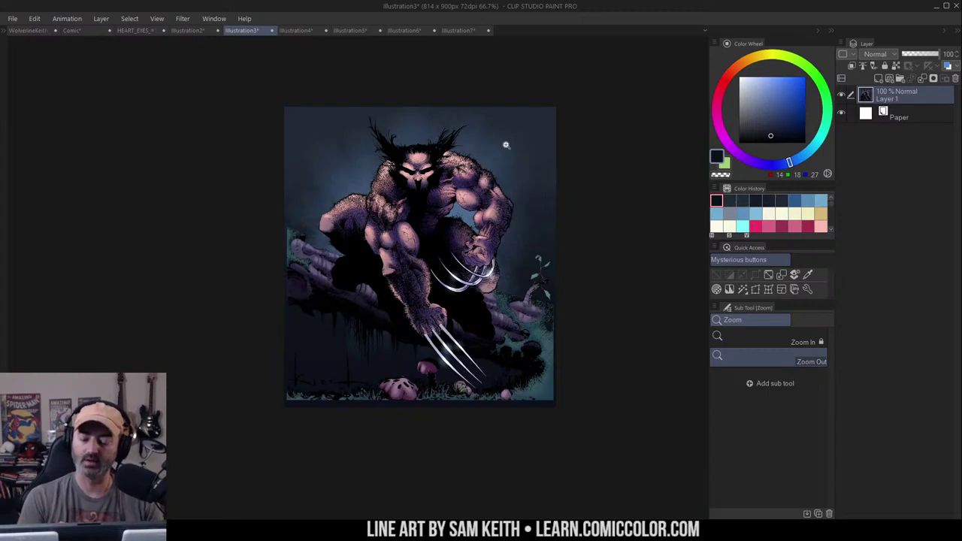
{"action": "left_click", "coordinate": [471, 194]}
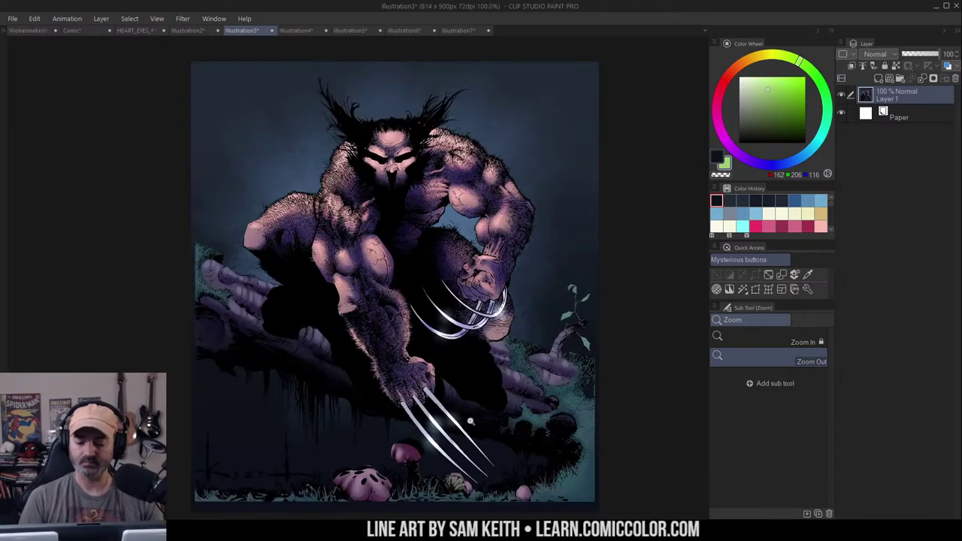
Close the night version without saving it and view the full magenta and pink version
{"action": "left_click", "coordinate": [272, 31]}
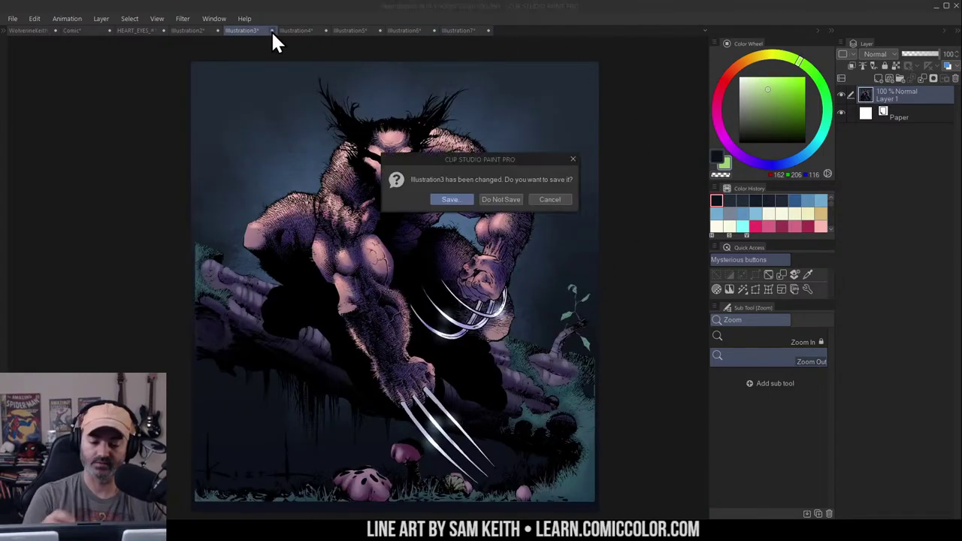
{"action": "left_click", "coordinate": [509, 199]}
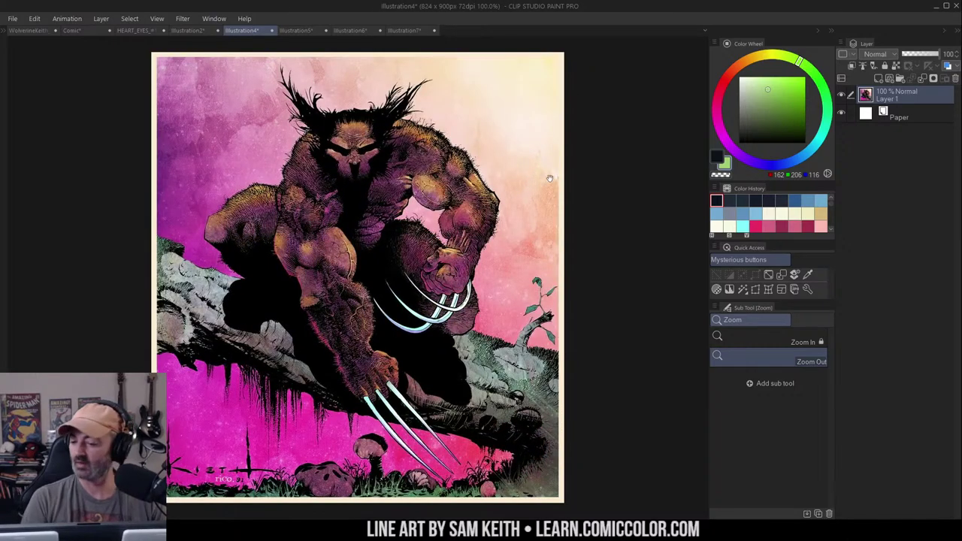
{"action": "key", "text": "ctrl+alt+0"}
{"action": "key", "text": "x"}
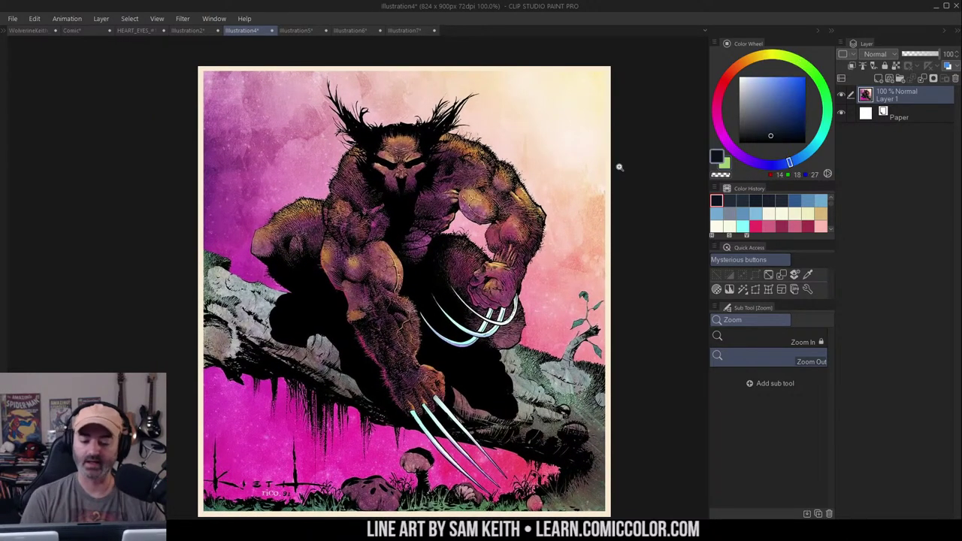
{"action": "left_click_drag", "start_coordinate": [569, 254], "coordinate": [558, 241]}
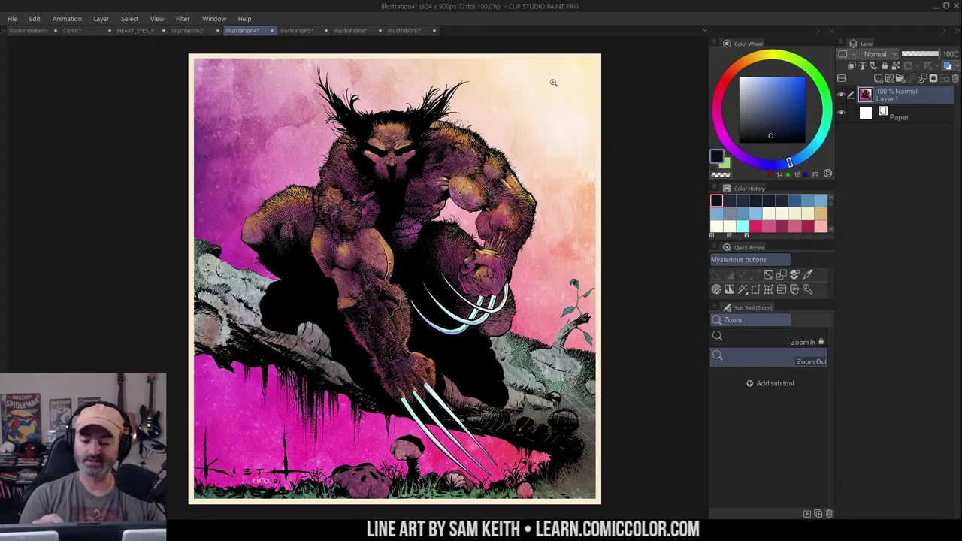
{"action": "key", "text": "r"}
{"action": "left_click_drag", "start_coordinate": [551, 63], "coordinate": [498, 111]}
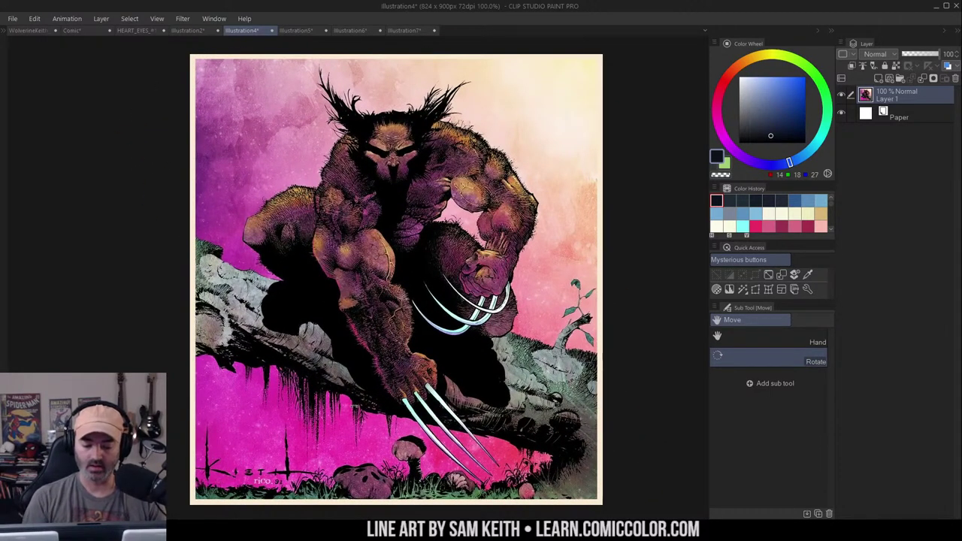
Sample the bright magenta background below the log and view the whole page at 66.7%
{"action": "left_click", "coordinate": [242, 414], "text": "alt"}
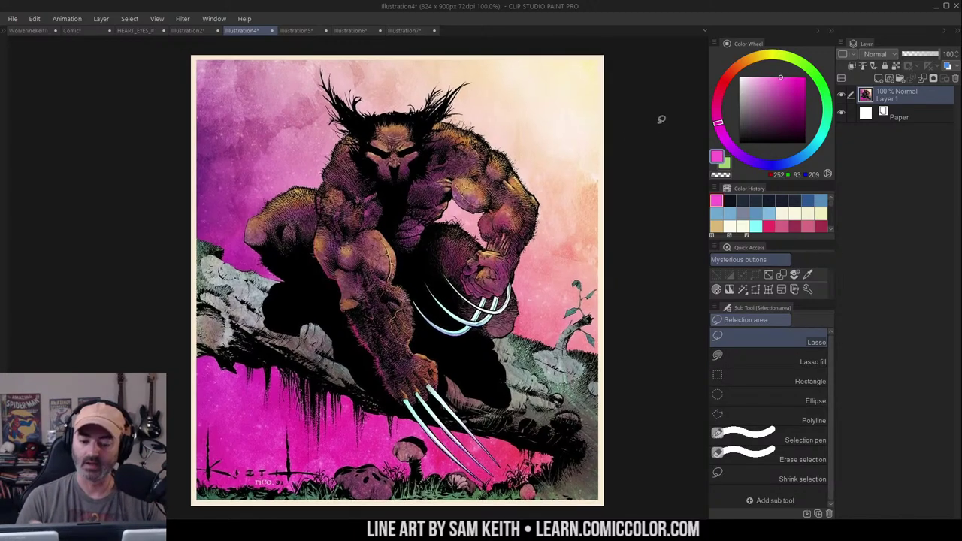
{"action": "key", "text": "alt+space"}
{"action": "left_click", "coordinate": [492, 244], "text": "alt"}
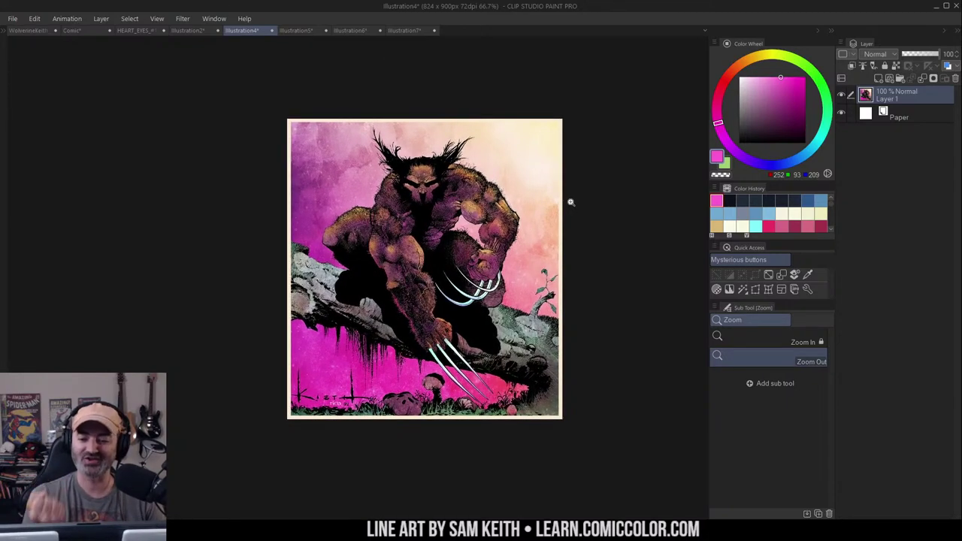
{"action": "key", "text": "m"}
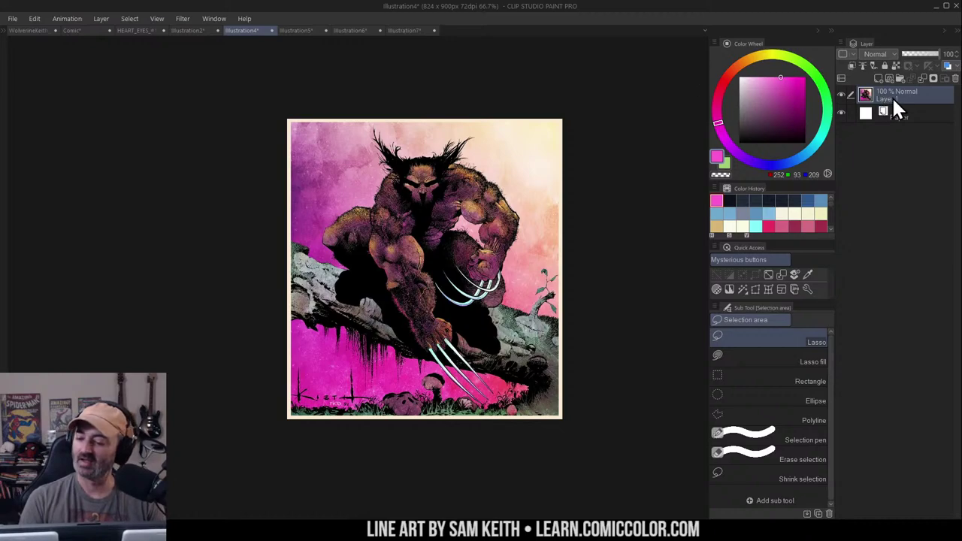
Turn the magenta version greyscale with a new top layer filled with grey (RGB 103, 103, 103) in Color blending mode
{"action": "left_click", "coordinate": [877, 78]}
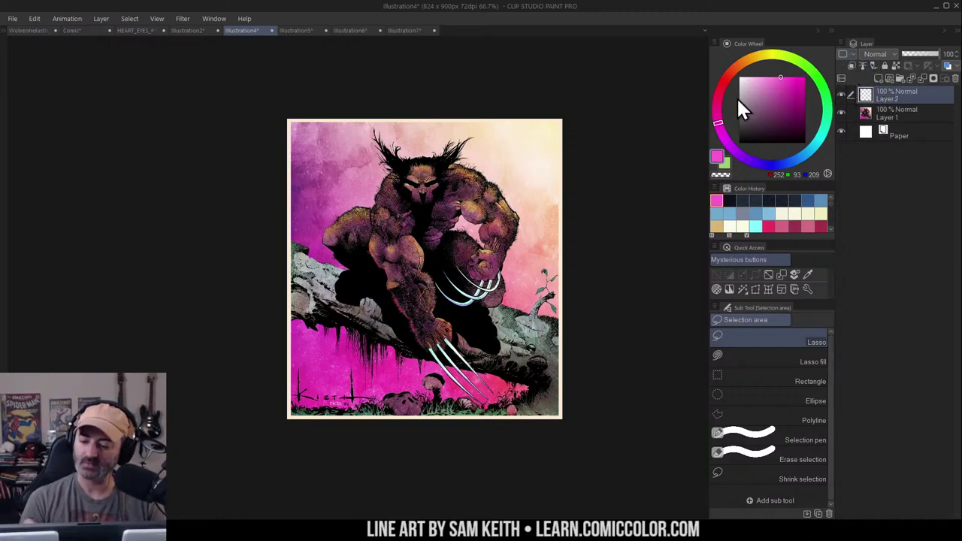
{"action": "left_click", "coordinate": [739, 116]}
{"action": "key", "text": "g"}
{"action": "left_click", "coordinate": [511, 209]}
{"action": "left_click", "coordinate": [889, 56]}
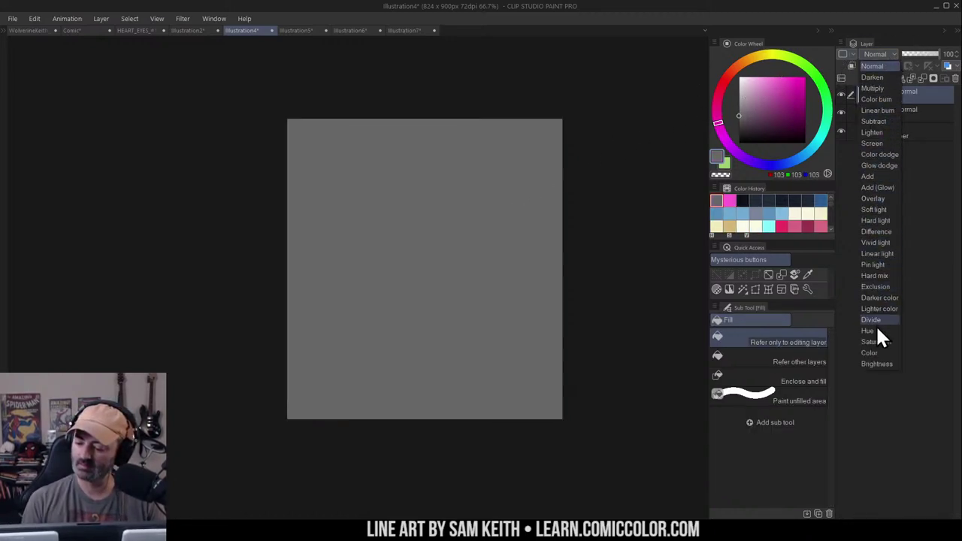
{"action": "left_click", "coordinate": [873, 352]}
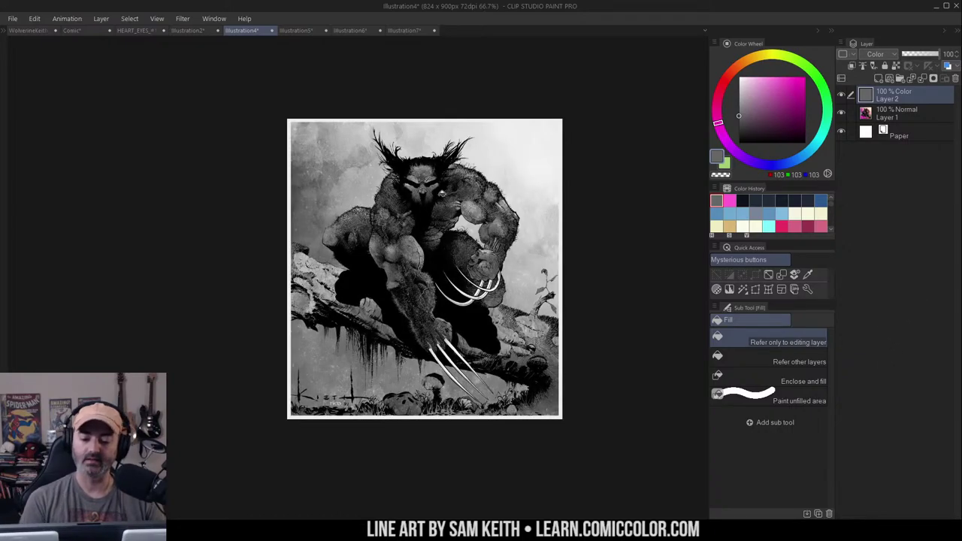
Outline the figure in the greyscale view with a lasso selection to check its values, and deselect it
{"action": "key", "text": "m"}
{"action": "mouse_move", "coordinate": [353, 234]}
{"action": "left_mouse_down"}
{"action": "mouse_move", "coordinate": [502, 235]}
{"action": "mouse_move", "coordinate": [515, 222]}
{"action": "left_mouse_up"}
{"action": "key", "text": "ctrl+d"}
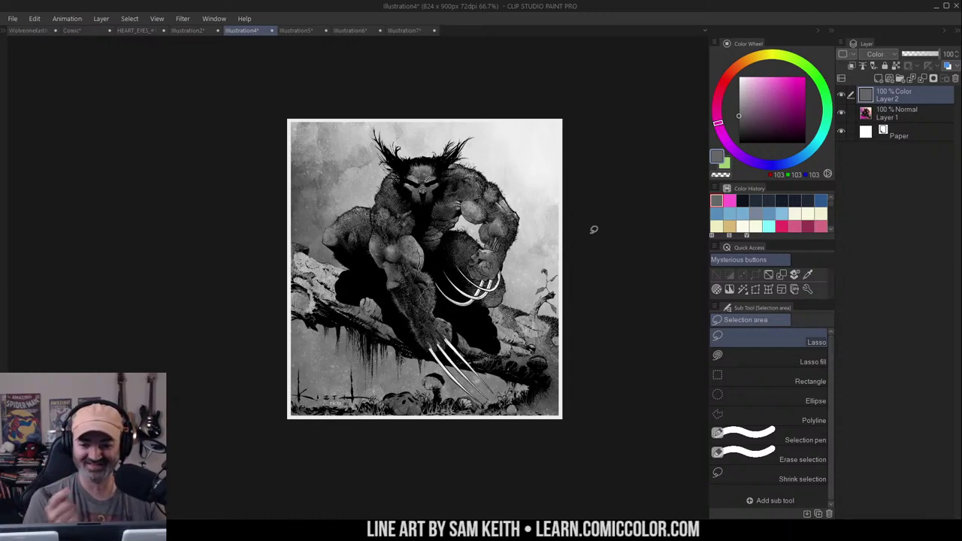
Switch to the red figure on teal version and view the whole page at 66.7%
{"action": "left_click", "coordinate": [296, 33]}
{"action": "left_click_drag", "start_coordinate": [550, 252], "coordinate": [622, 224]}
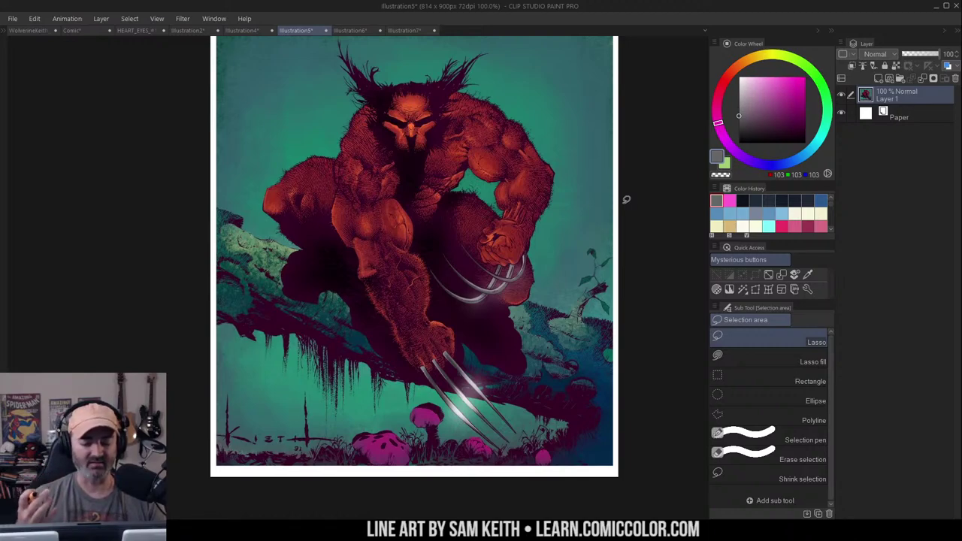
{"action": "key", "text": "slash"}
{"action": "left_click", "coordinate": [485, 151]}
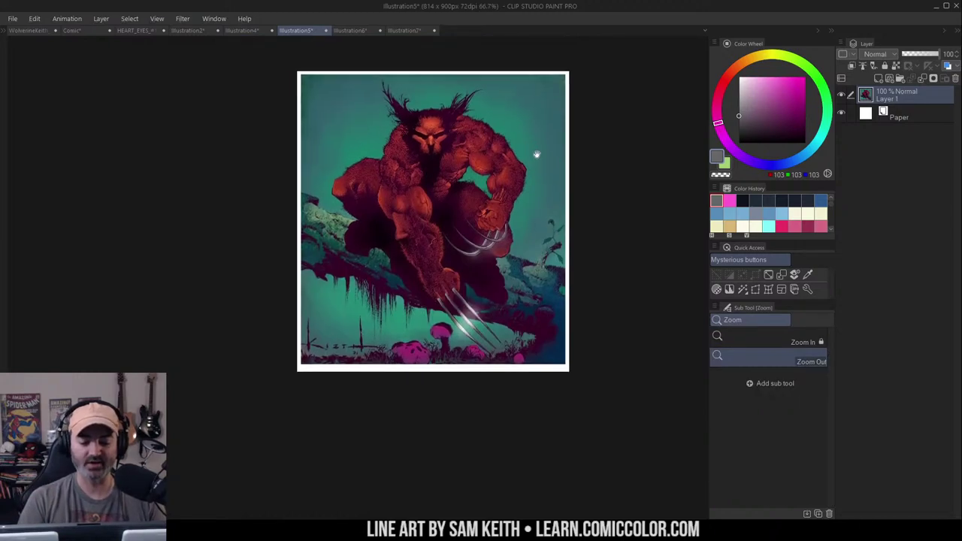
{"action": "key", "text": "m"}
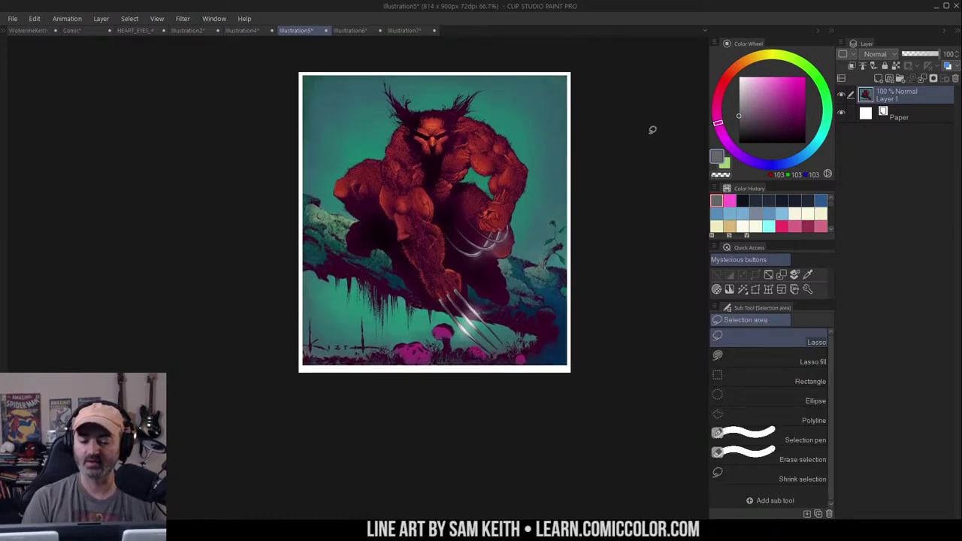
Turn the red and teal version greyscale with a new top layer filled with grey (RGB 103, 103, 103) in Color blending mode
{"action": "left_click", "coordinate": [879, 78]}
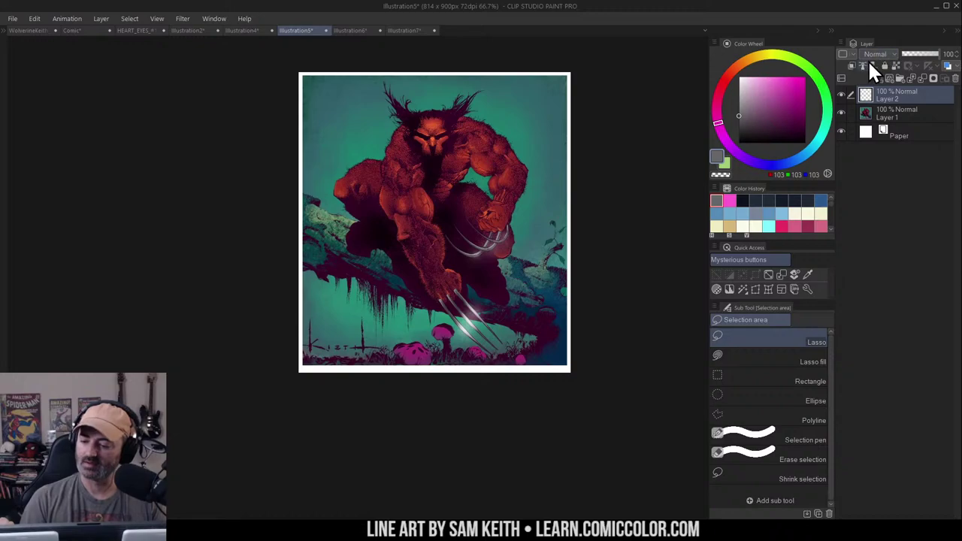
{"action": "key", "text": "g"}
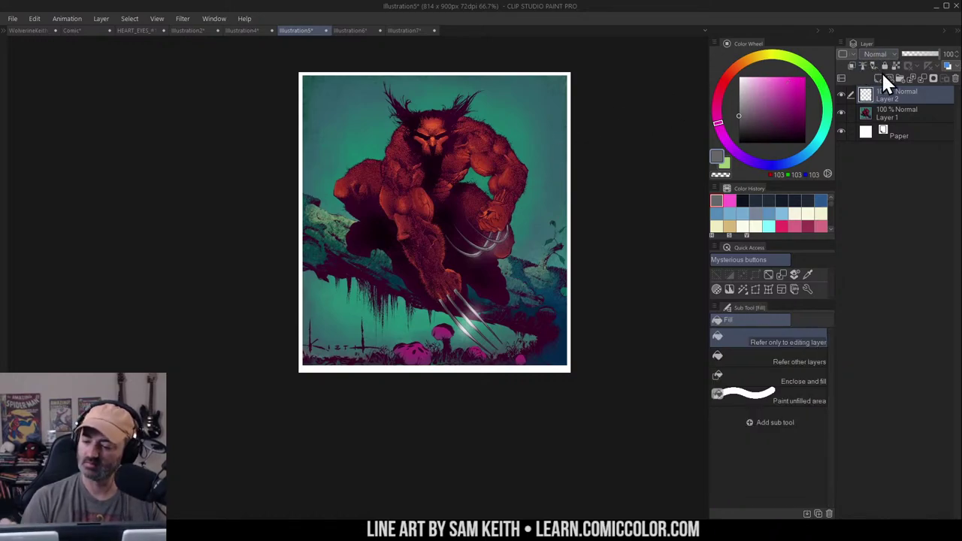
{"action": "key", "text": "alt+BackSpace"}
{"action": "left_click", "coordinate": [876, 54]}
{"action": "left_click", "coordinate": [883, 349]}
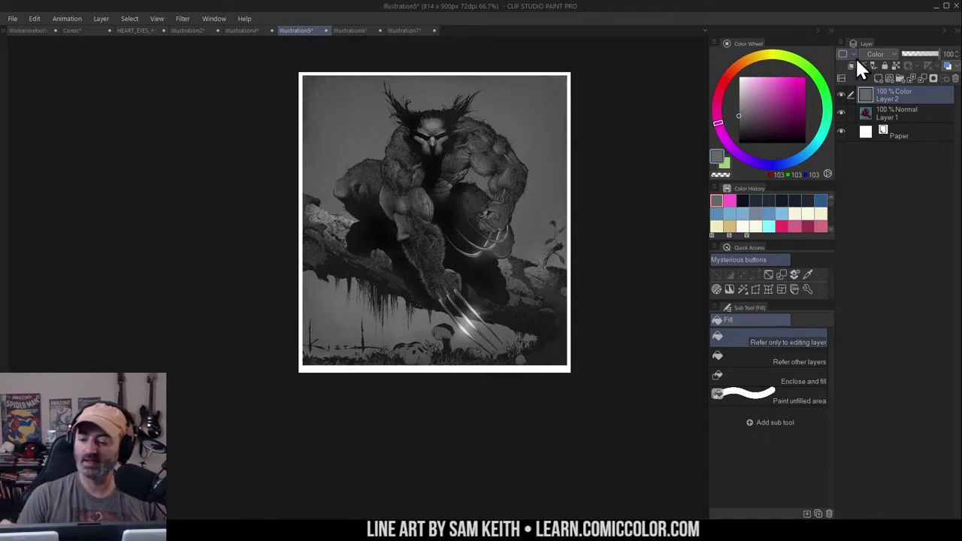
Hide the grey layer, sample the teal background, and compare its hue with the opposite orange-red on the colour wheel
{"action": "left_click", "coordinate": [841, 95]}
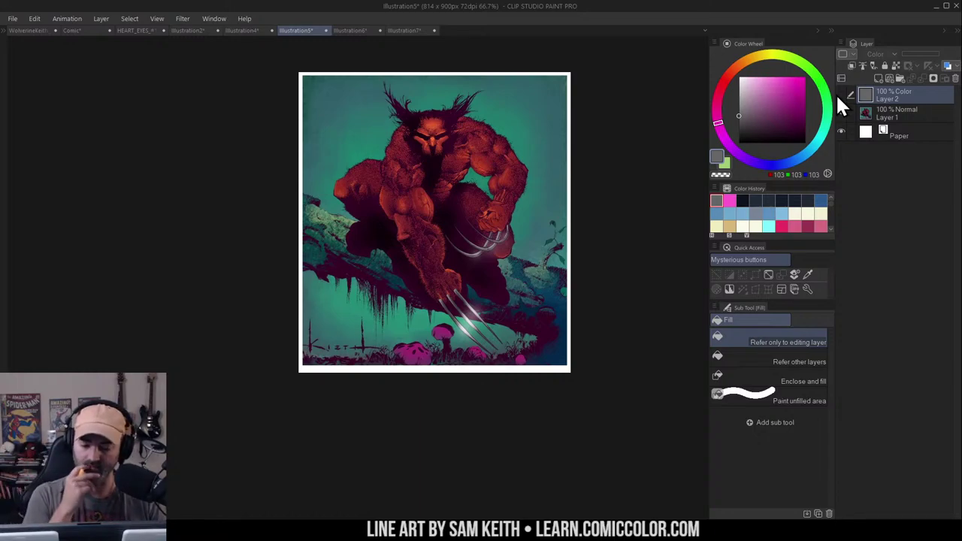
{"action": "left_click", "coordinate": [514, 122], "text": "alt"}
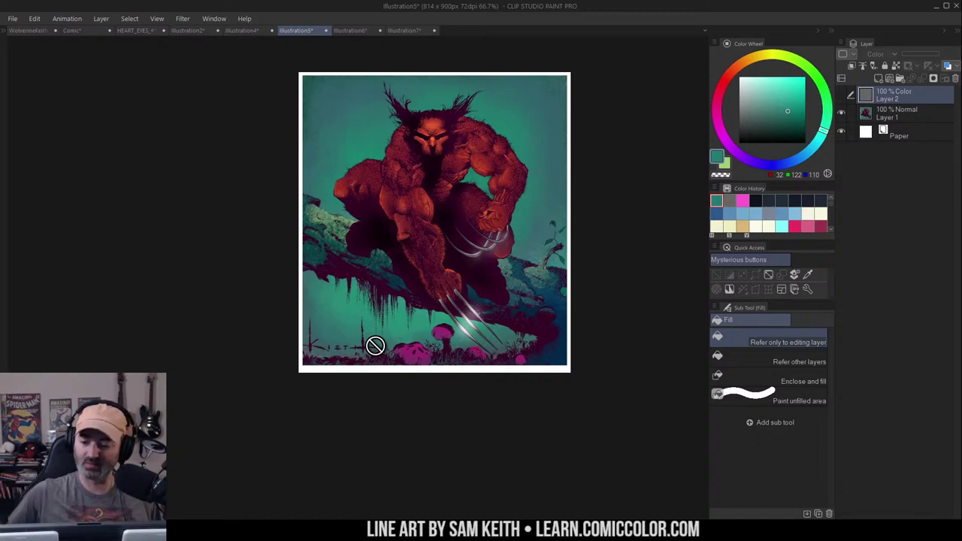
{"action": "left_click", "coordinate": [734, 72]}
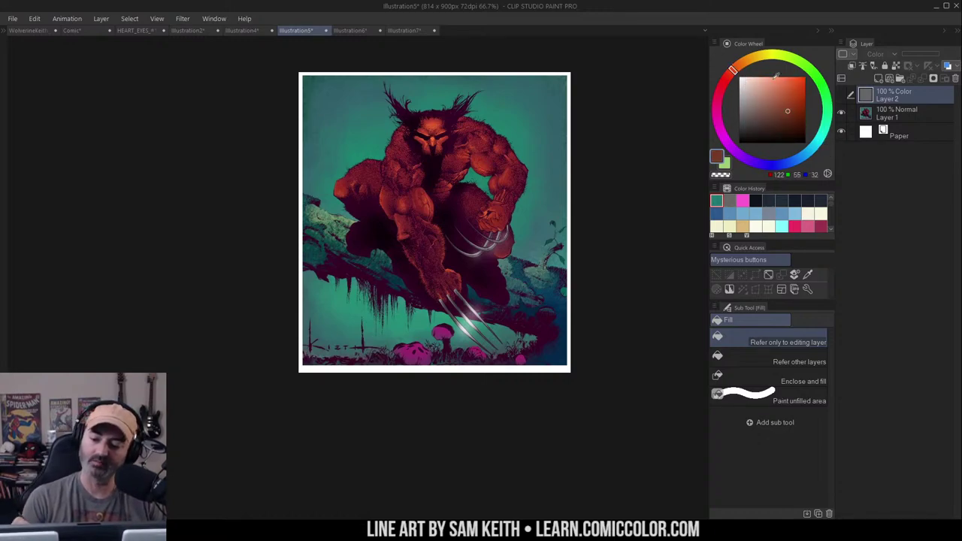
{"action": "left_click", "coordinate": [821, 132]}
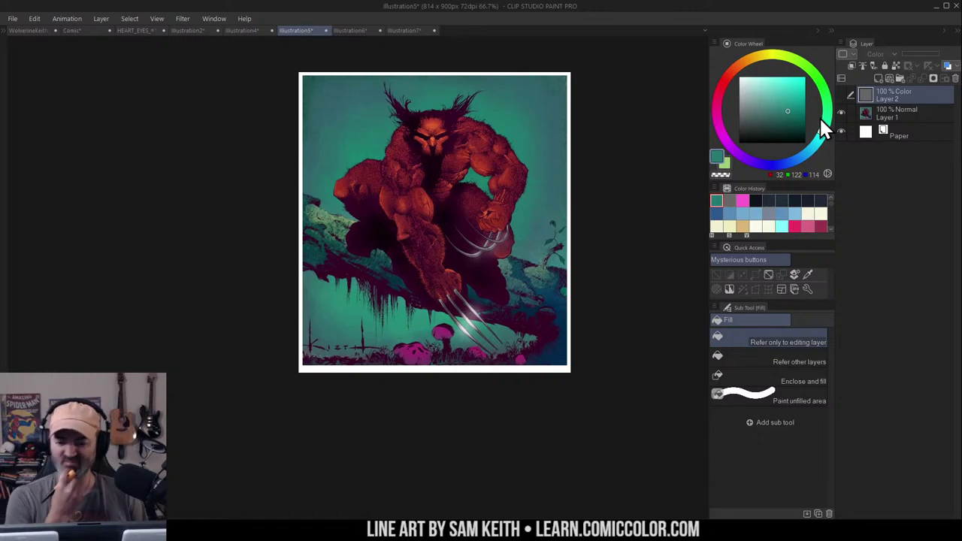
Switch to the blue-green version with natural skin tones and examine the whole page at reduced size
{"action": "key", "text": "m"}
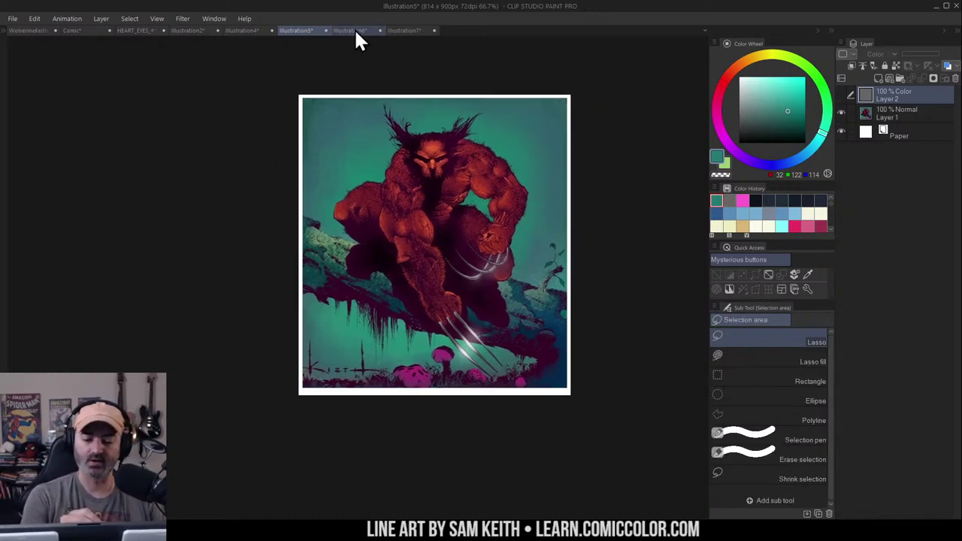
{"action": "left_click", "coordinate": [351, 30]}
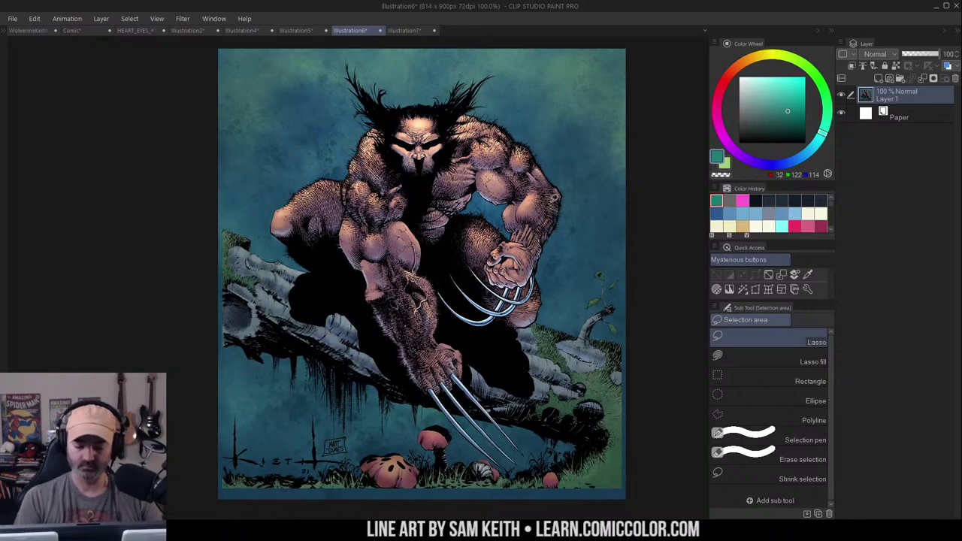
{"action": "mouse_move", "coordinate": [574, 242]}
{"action": "left_mouse_down"}
{"action": "mouse_move", "coordinate": [581, 169]}
{"action": "mouse_move", "coordinate": [588, 242]}
{"action": "left_mouse_up"}
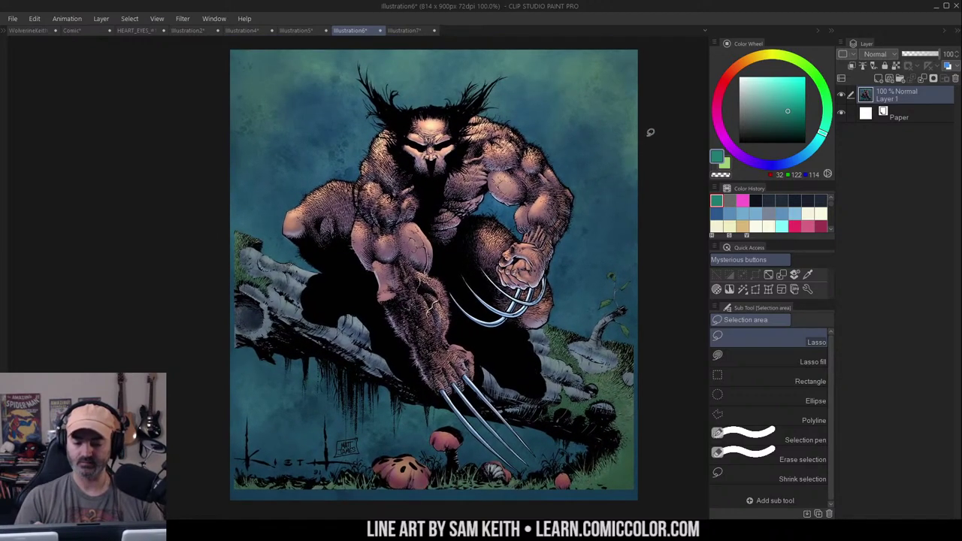
{"action": "key", "text": "alt+space"}
{"action": "scroll", "coordinate": [571, 188], "scroll_direction": "down", "scroll_amount": 1}
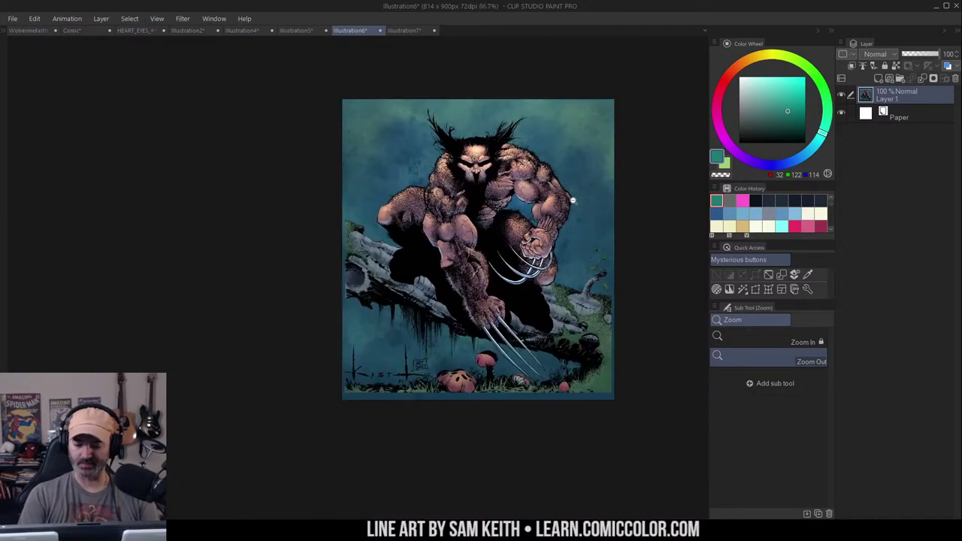
{"action": "scroll", "coordinate": [568, 174], "scroll_direction": "up", "scroll_amount": 1}
{"action": "mouse_move", "coordinate": [626, 369]}
{"action": "left_mouse_down"}
{"action": "mouse_move", "coordinate": [623, 305]}
{"action": "mouse_move", "coordinate": [615, 362]}
{"action": "left_mouse_up"}
Switch to the grey version with cyan rim glow and view the whole page at 25%
{"action": "left_click", "coordinate": [405, 30]}
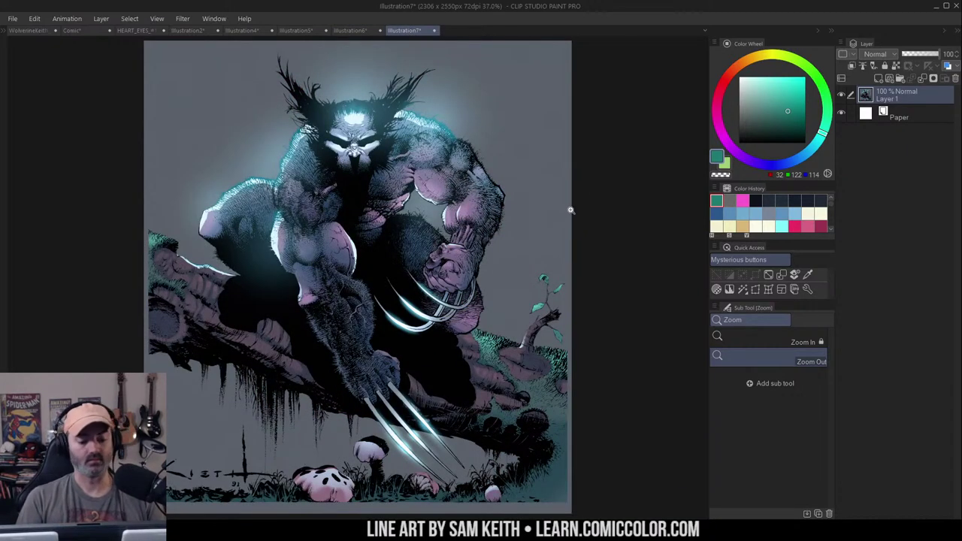
{"action": "left_click_drag", "start_coordinate": [563, 204], "coordinate": [630, 206]}
{"action": "left_click", "coordinate": [603, 215]}
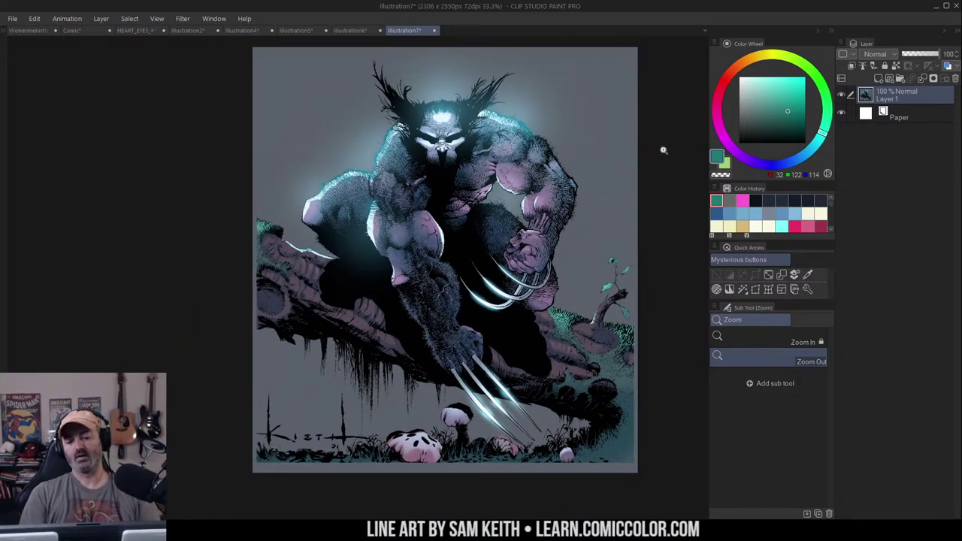
{"action": "left_click", "coordinate": [593, 211]}
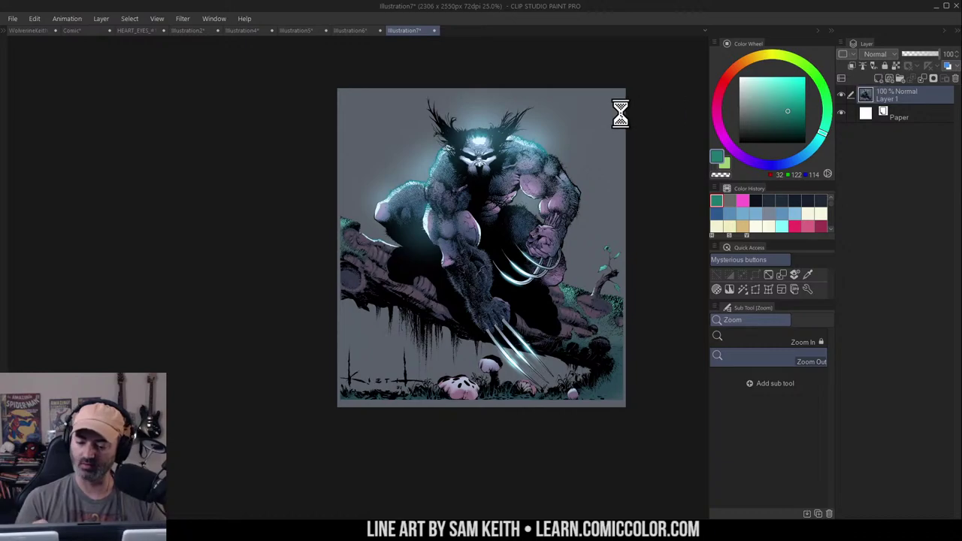
Sample several spots of the grey background beside the figure's glow to compare their colours
{"action": "key", "text": "b"}
{"action": "left_click", "coordinate": [593, 111], "text": "alt"}
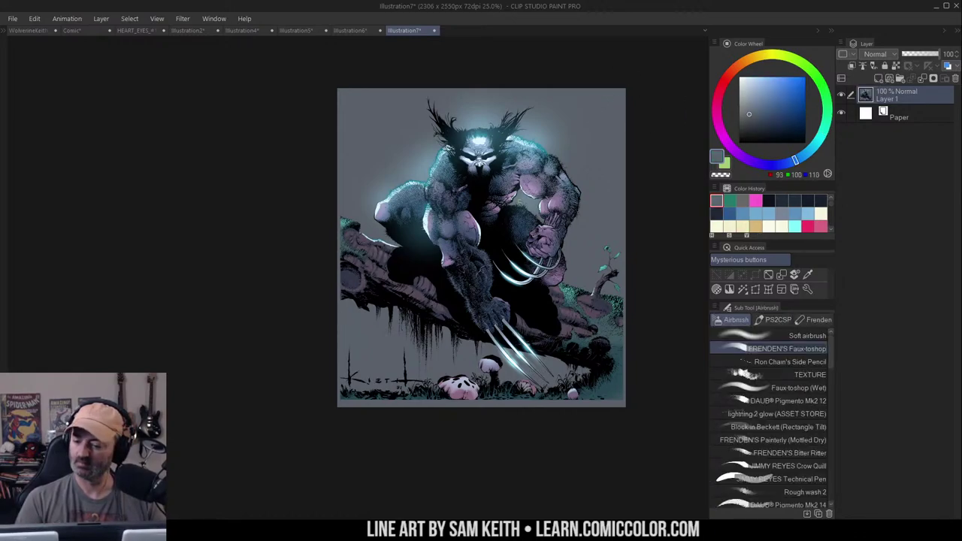
{"action": "left_click", "coordinate": [586, 101], "text": "alt"}
{"action": "left_click", "coordinate": [576, 114], "text": "alt"}
{"action": "left_click", "coordinate": [580, 99], "text": "alt"}
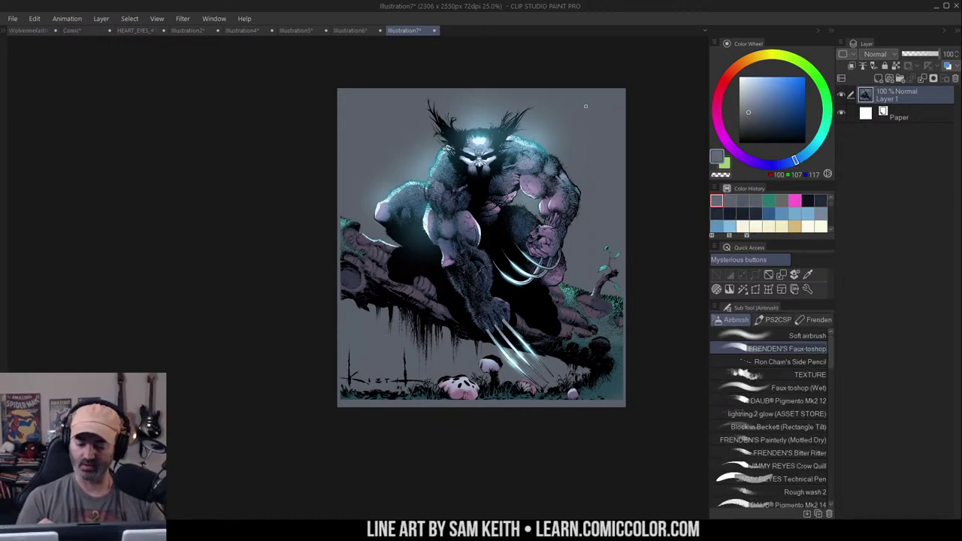
Close the cyan-glow version and the blue-green version without saving them
{"action": "left_click", "coordinate": [433, 30]}
{"action": "left_click", "coordinate": [514, 194]}
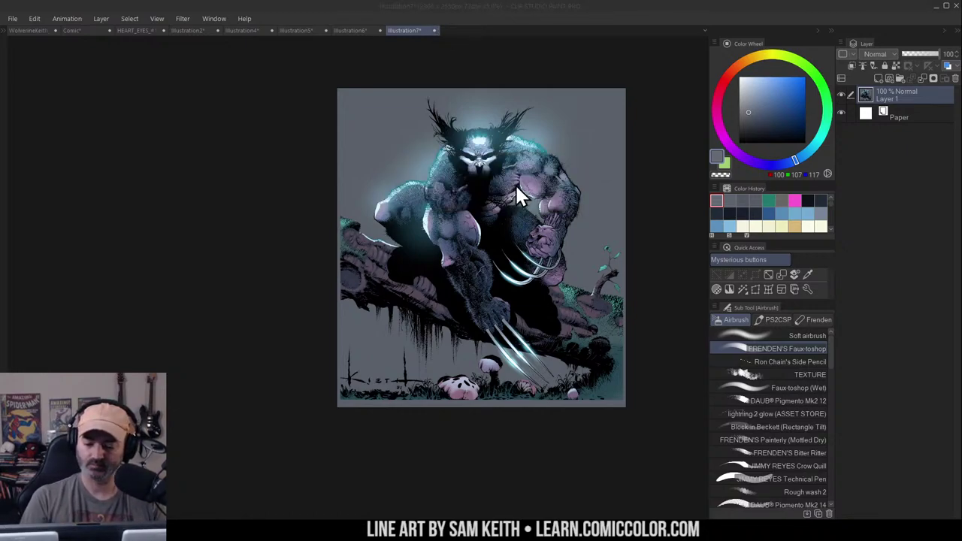
{"action": "left_click", "coordinate": [380, 30]}
{"action": "left_click", "coordinate": [518, 194]}
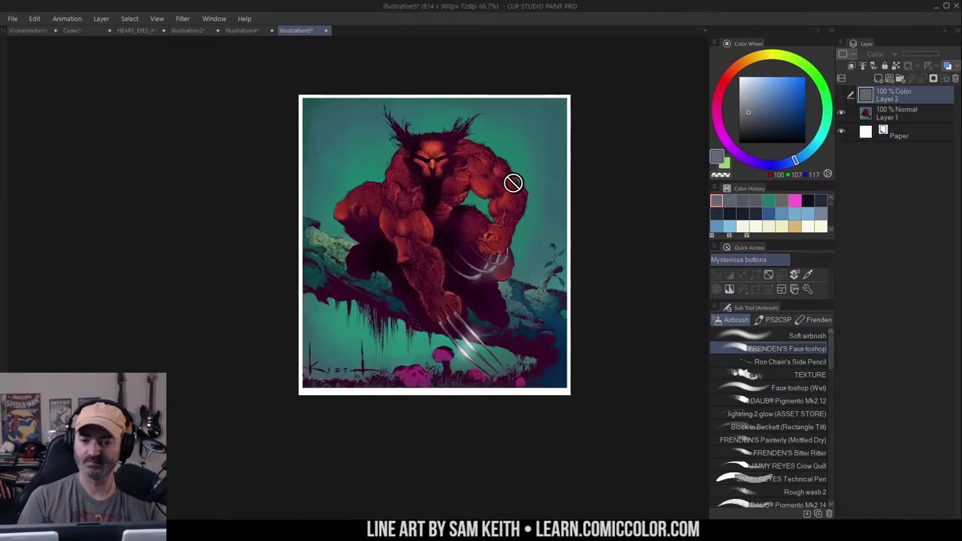
Close the red and teal, greyscale magenta, and blue forest versions without saving them
{"action": "left_click_drag", "start_coordinate": [514, 137], "coordinate": [520, 130]}
{"action": "key", "text": "m"}
{"action": "left_click_drag", "start_coordinate": [353, 143], "coordinate": [364, 169]}
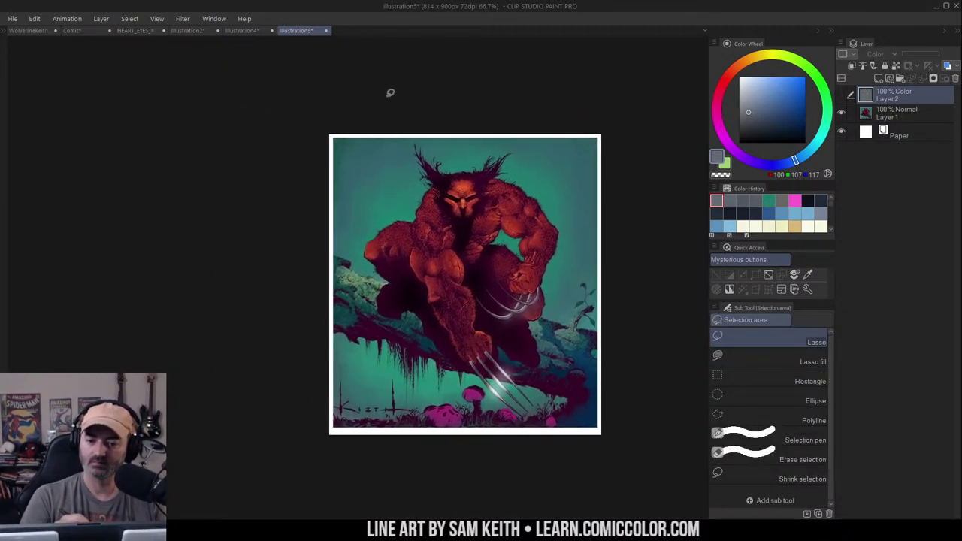
{"action": "left_click", "coordinate": [326, 31]}
{"action": "left_click", "coordinate": [518, 194]}
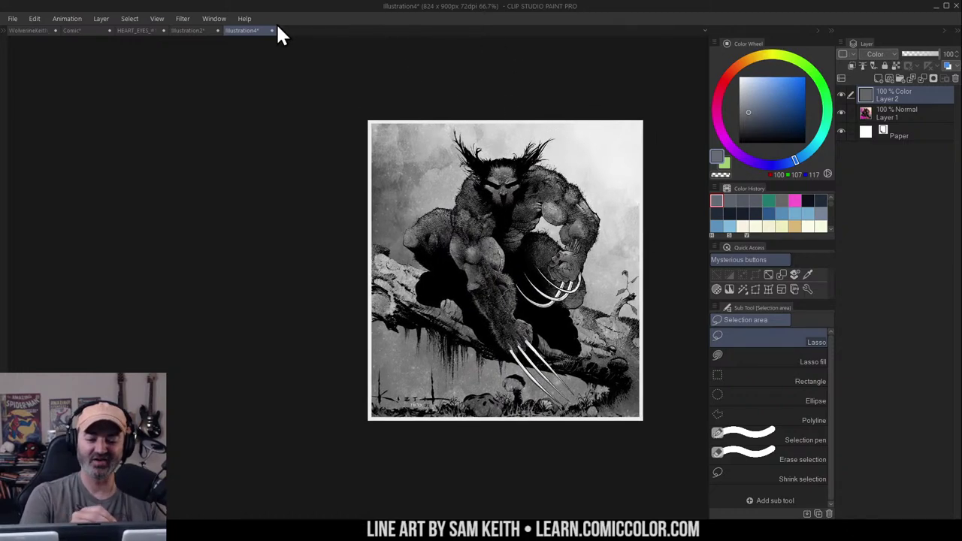
{"action": "left_click", "coordinate": [272, 30]}
{"action": "left_click", "coordinate": [500, 199]}
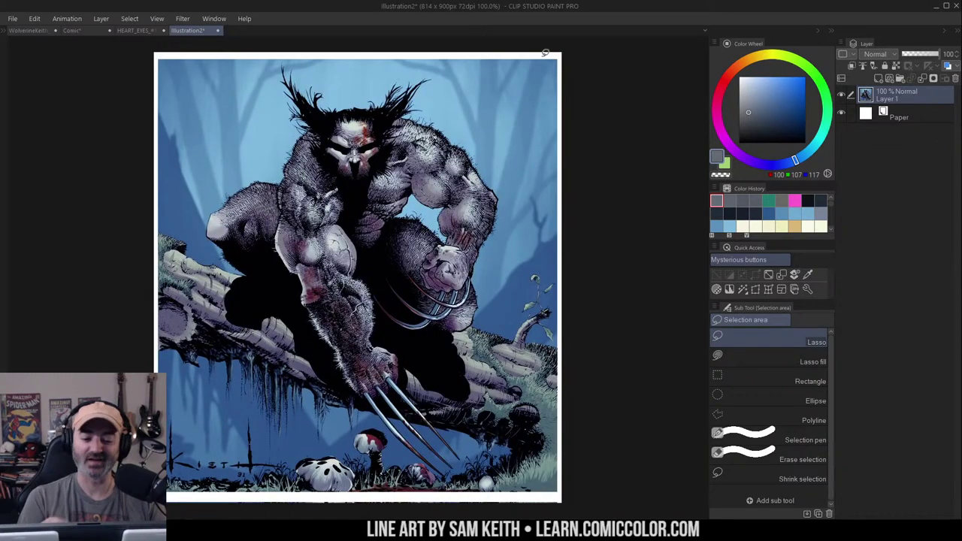
{"action": "left_click", "coordinate": [219, 30]}
{"action": "left_click", "coordinate": [503, 199]}
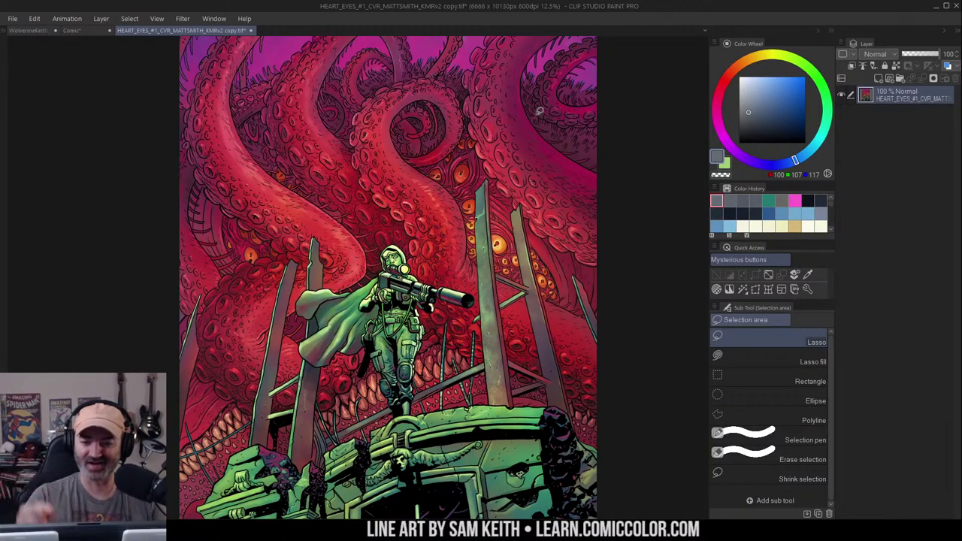
Close the HEART_EYES cover and the blank grey Comic canvas without saving them
{"action": "left_click_drag", "start_coordinate": [520, 141], "coordinate": [538, 127]}
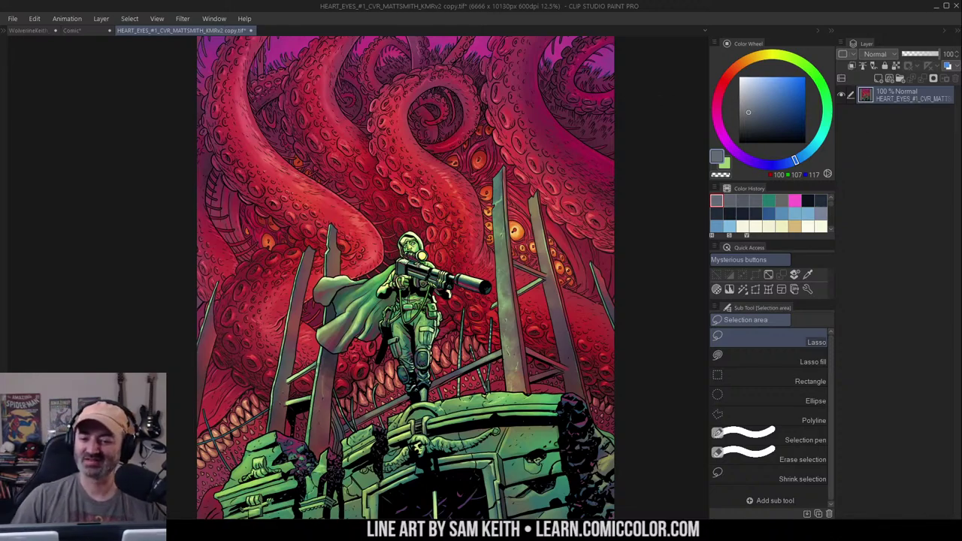
{"action": "left_click", "coordinate": [251, 31]}
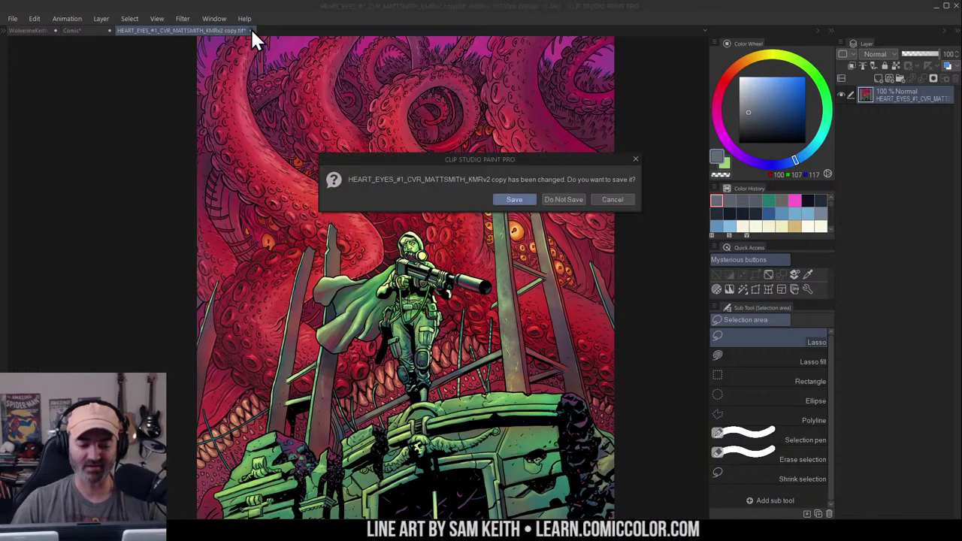
{"action": "left_click", "coordinate": [569, 200]}
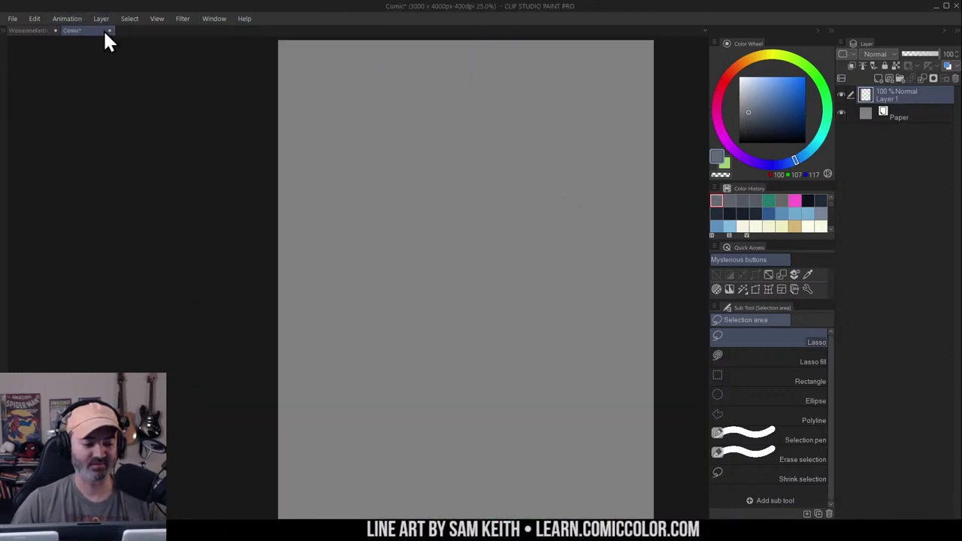
{"action": "left_click", "coordinate": [110, 30]}
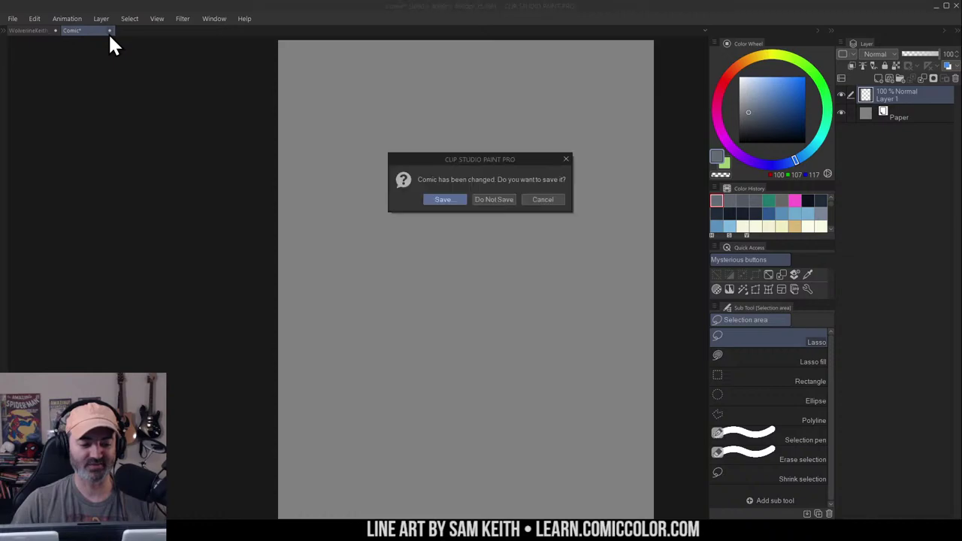
{"action": "left_click", "coordinate": [495, 202]}
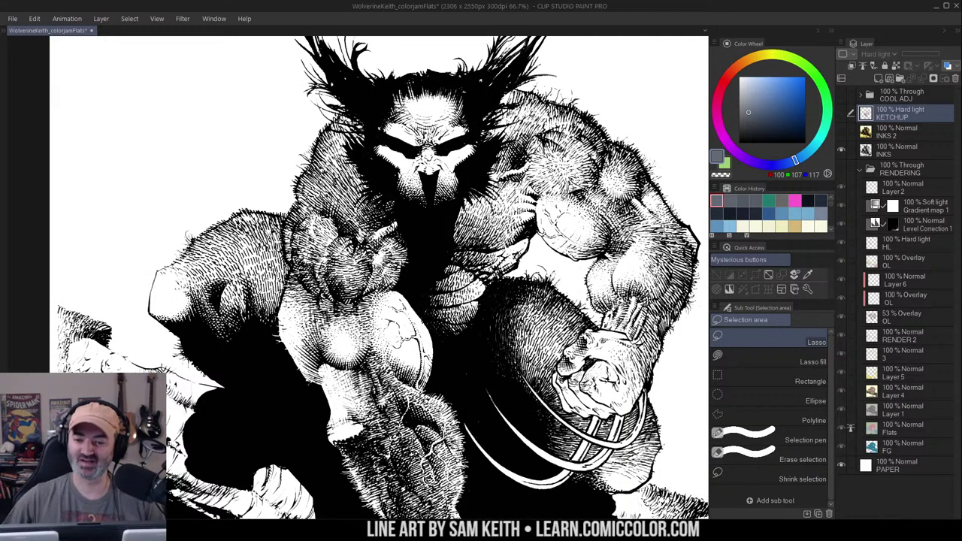
View the whole black-and-white Wolverine inks page at 33.3%
{"action": "key", "text": "alt+space"}
{"action": "left_click", "coordinate": [478, 152]}
{"action": "left_click", "coordinate": [478, 153]}
{"action": "mouse_move", "coordinate": [478, 153]}
{"action": "left_mouse_down"}
{"action": "mouse_move", "coordinate": [422, 120]}
{"action": "mouse_move", "coordinate": [426, 151]}
{"action": "left_mouse_up"}
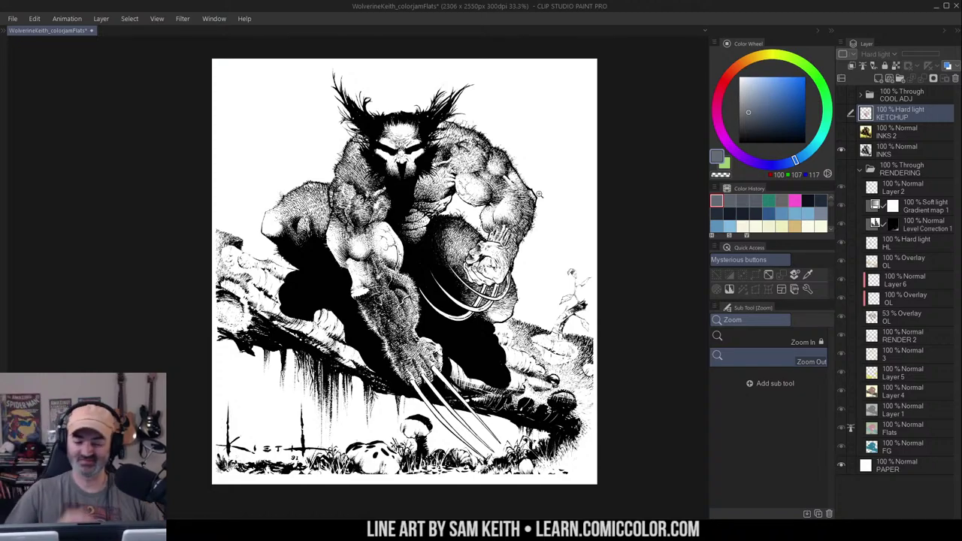
{"action": "left_click_drag", "start_coordinate": [468, 144], "coordinate": [479, 136]}
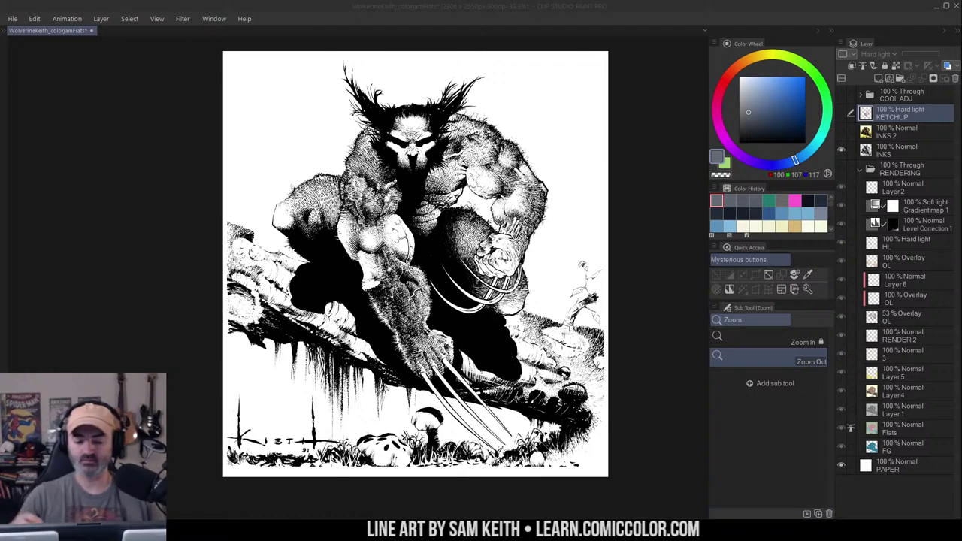
{"action": "left_click_drag", "start_coordinate": [612, 108], "coordinate": [585, 106]}
{"action": "key", "text": "m"}
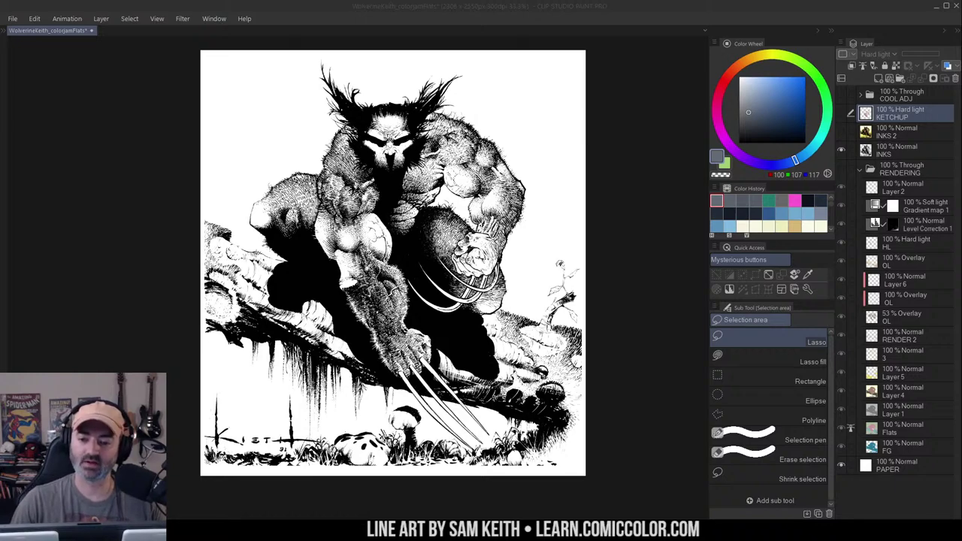
Create a new grey Comic canvas of 3000 x 4000 px at 400 dpi and enlarge it to 50%
{"action": "left_click", "coordinate": [11, 20]}
{"action": "left_click", "coordinate": [47, 33]}
{"action": "left_click", "coordinate": [577, 82]}
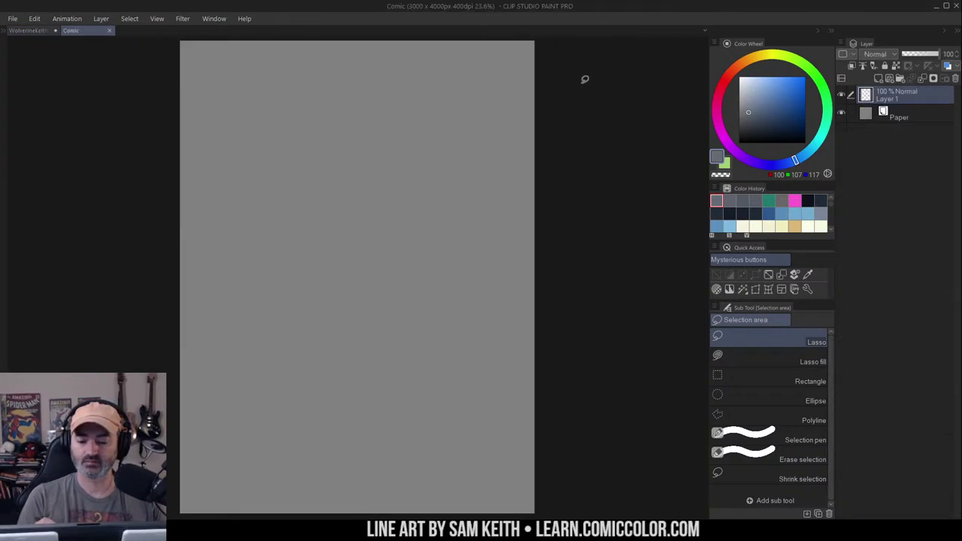
{"action": "key", "text": "ctrl+space"}
{"action": "left_click", "coordinate": [397, 155]}
{"action": "left_click", "coordinate": [396, 155]}
{"action": "mouse_move", "coordinate": [396, 155]}
{"action": "left_mouse_down"}
{"action": "mouse_move", "coordinate": [535, 201]}
{"action": "mouse_move", "coordinate": [500, 260]}
{"action": "mouse_move", "coordinate": [536, 296]}
{"action": "mouse_move", "coordinate": [572, 282]}
{"action": "mouse_move", "coordinate": [571, 264]}
{"action": "left_mouse_up"}
{"action": "left_click", "coordinate": [538, 200]}
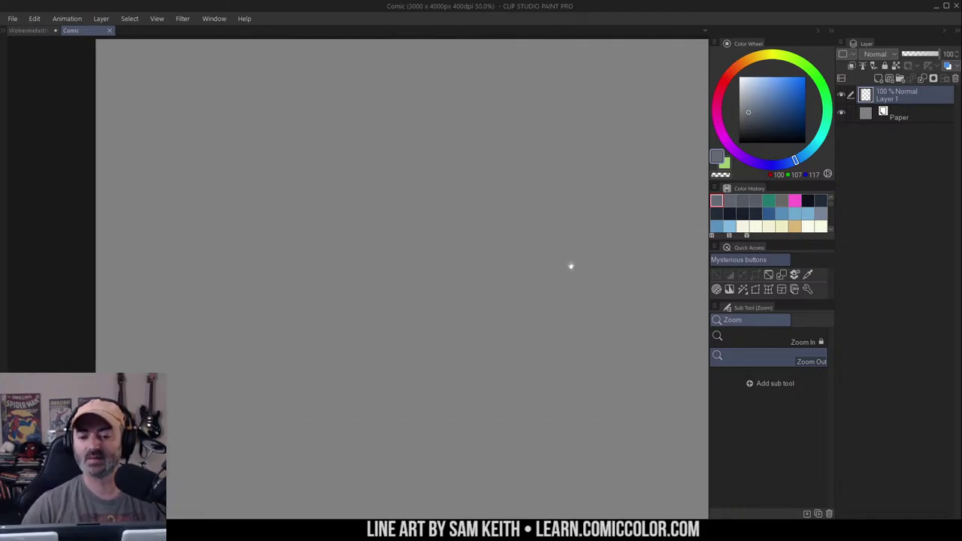
Set up the Ron Chain's Side Pencil brush with black and test it with a short stroke, undoing the stroke
{"action": "key", "text": "m"}
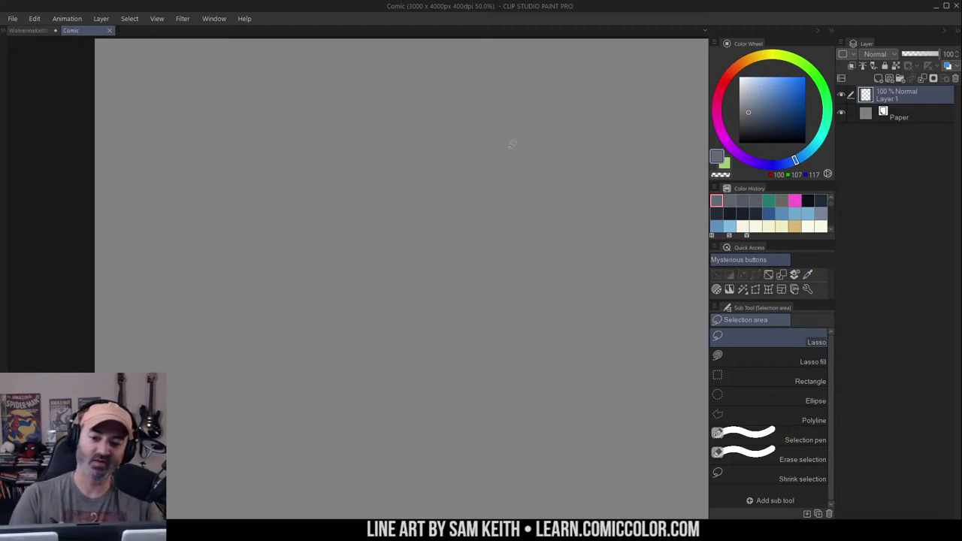
{"action": "left_click_drag", "start_coordinate": [511, 143], "coordinate": [532, 142]}
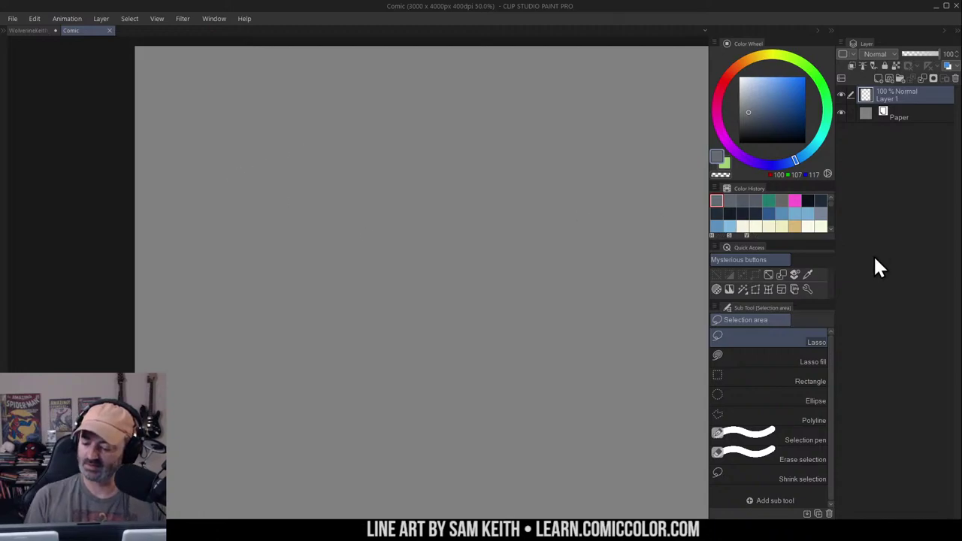
{"action": "key", "text": "b"}
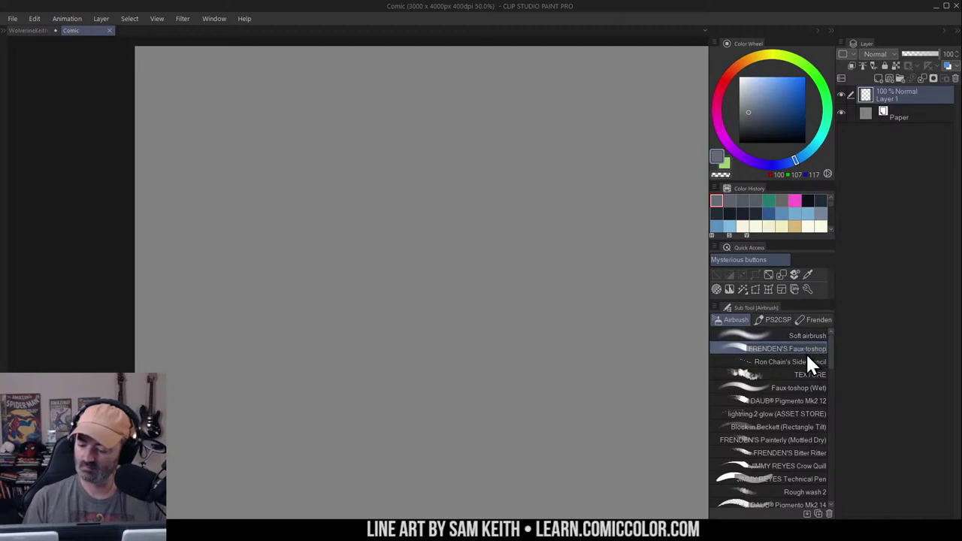
{"action": "left_click", "coordinate": [802, 361]}
{"action": "left_click_drag", "start_coordinate": [387, 190], "coordinate": [389, 187]}
{"action": "left_click_drag", "start_coordinate": [805, 88], "coordinate": [708, 156]}
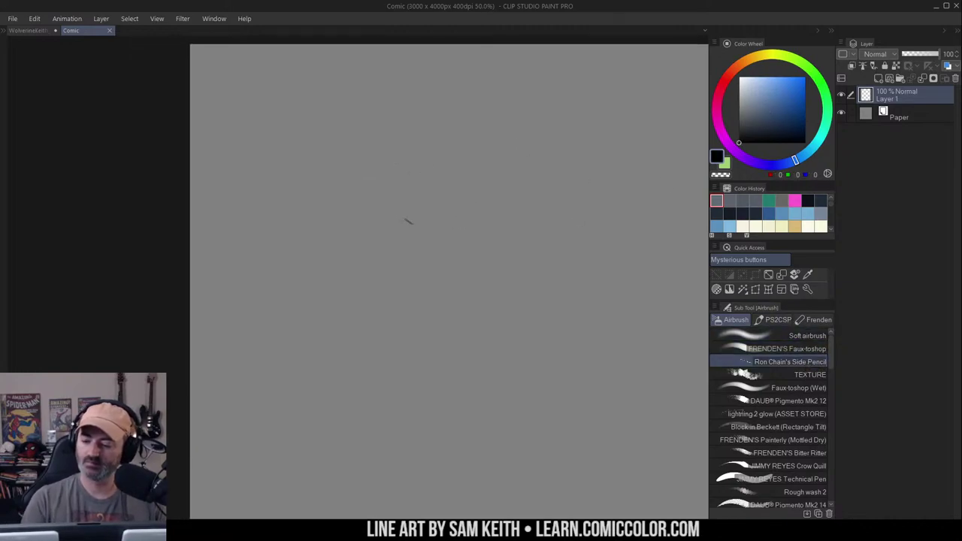
{"action": "mouse_move", "coordinate": [398, 165]}
{"action": "left_mouse_down"}
{"action": "mouse_move", "coordinate": [359, 256]}
{"action": "mouse_move", "coordinate": [370, 274]}
{"action": "left_mouse_up"}
{"action": "key", "text": "ctrl+z"}
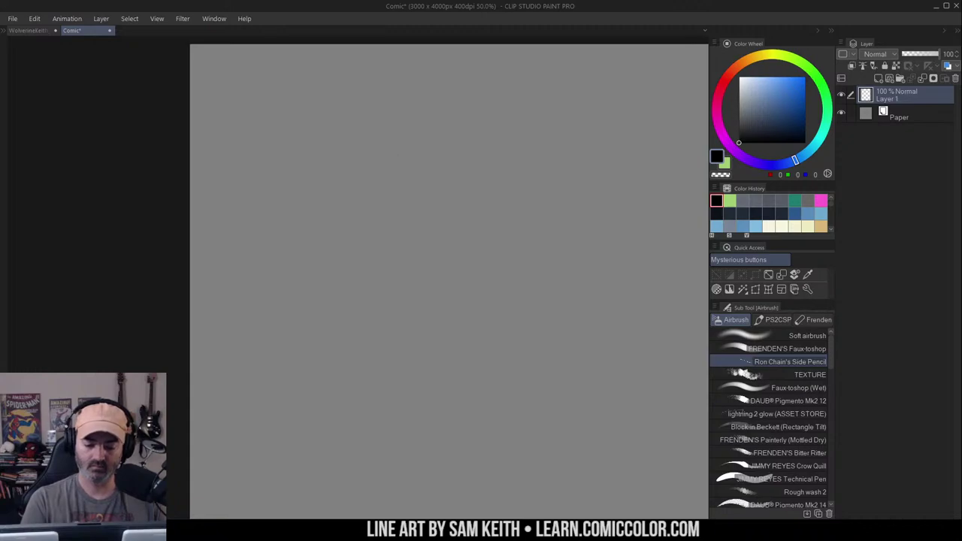
Sketch the front-left and long right faces of a box in perspective on the upper part of the canvas
{"action": "left_click_drag", "start_coordinate": [304, 169], "coordinate": [307, 222]}
{"action": "left_click_drag", "start_coordinate": [305, 168], "coordinate": [374, 193]}
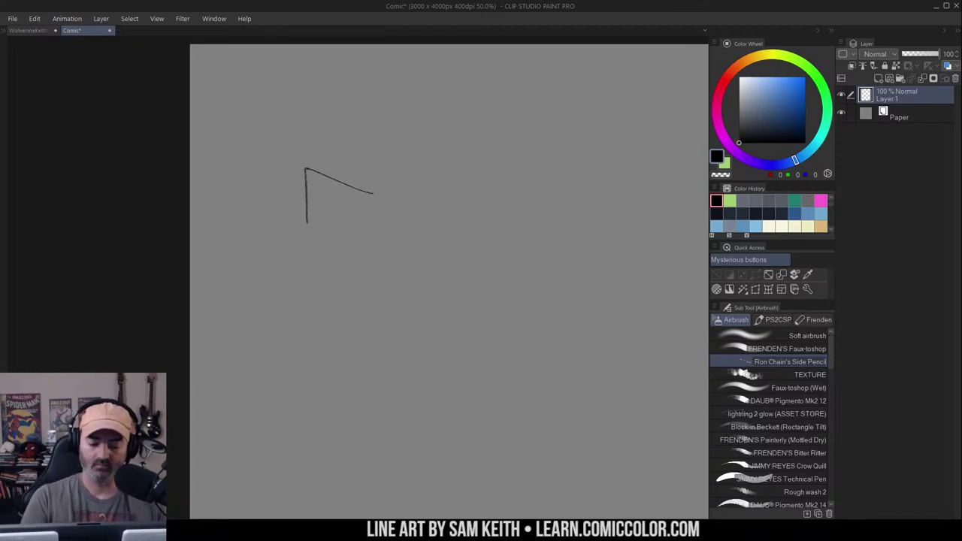
{"action": "left_click_drag", "start_coordinate": [307, 224], "coordinate": [381, 246]}
{"action": "left_click_drag", "start_coordinate": [374, 194], "coordinate": [380, 245]}
{"action": "left_click_drag", "start_coordinate": [375, 192], "coordinate": [456, 147]}
{"action": "mouse_move", "coordinate": [456, 147]}
{"action": "left_mouse_down"}
{"action": "mouse_move", "coordinate": [465, 199]}
{"action": "mouse_move", "coordinate": [381, 246]}
{"action": "left_mouse_up"}
Close the box's top face with its two back edges, redrawing the short back edge until it meets the corner
{"action": "mouse_move", "coordinate": [305, 166]}
{"action": "left_mouse_down"}
{"action": "mouse_move", "coordinate": [396, 132]}
{"action": "mouse_move", "coordinate": [456, 148]}
{"action": "left_mouse_up"}
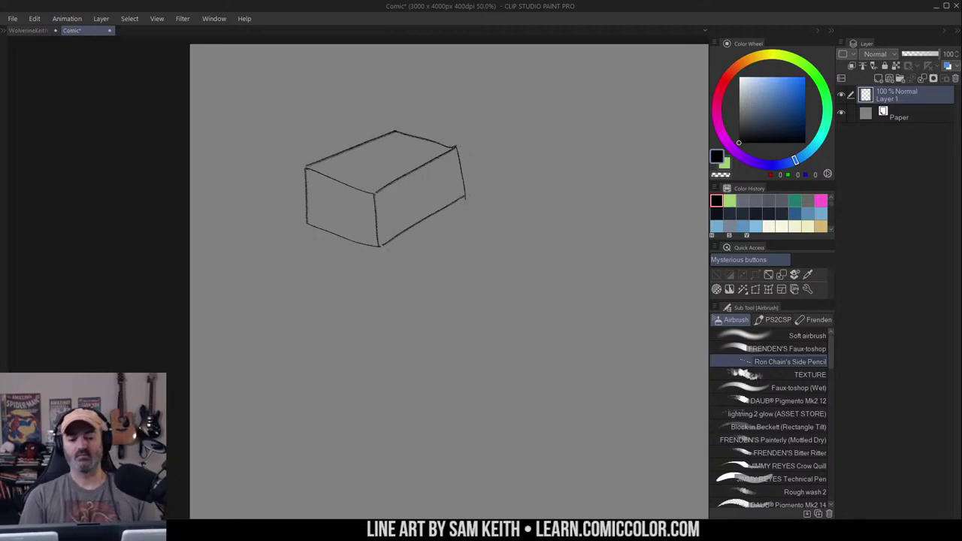
{"action": "key", "text": "ctrl+z"}
{"action": "left_click_drag", "start_coordinate": [396, 131], "coordinate": [454, 150]}
{"action": "key", "text": "ctrl+z"}
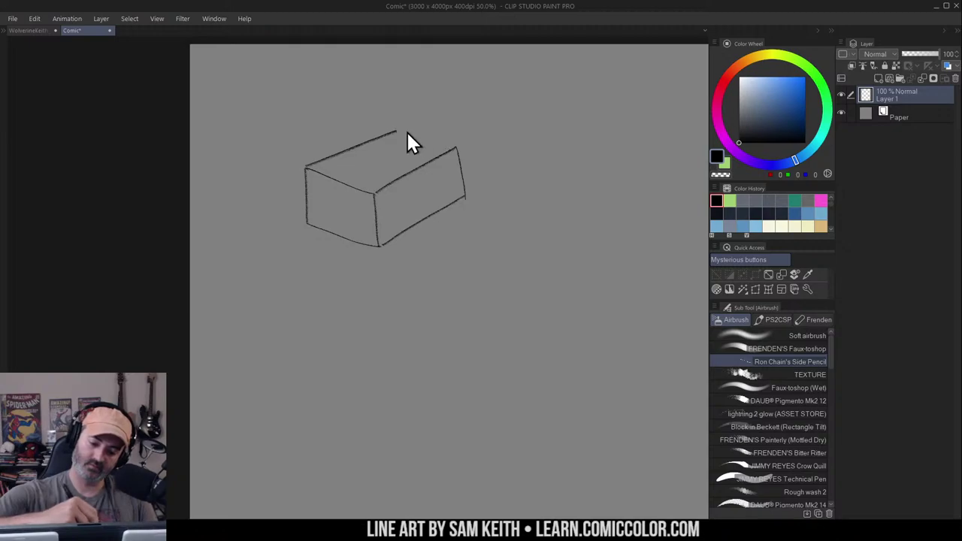
{"action": "mouse_move", "coordinate": [396, 132]}
{"action": "left_mouse_down"}
{"action": "mouse_move", "coordinate": [456, 148]}
{"action": "mouse_move", "coordinate": [446, 189]}
{"action": "left_mouse_up"}
Lasso the box, duplicate it onto its own layer, place the copy to the right of the original, and deselect
{"action": "left_click", "coordinate": [438, 208], "text": "ctrl"}
{"action": "left_click_drag", "start_coordinate": [524, 177], "coordinate": [369, 193]}
{"action": "key", "text": "m"}
{"action": "mouse_move", "coordinate": [244, 99]}
{"action": "left_mouse_down"}
{"action": "mouse_move", "coordinate": [297, 82]}
{"action": "mouse_move", "coordinate": [212, 76]}
{"action": "left_mouse_up"}
{"action": "key", "text": "ctrl+c"}
{"action": "key", "text": "ctrl+v"}
{"action": "key", "text": "ctrl+t"}
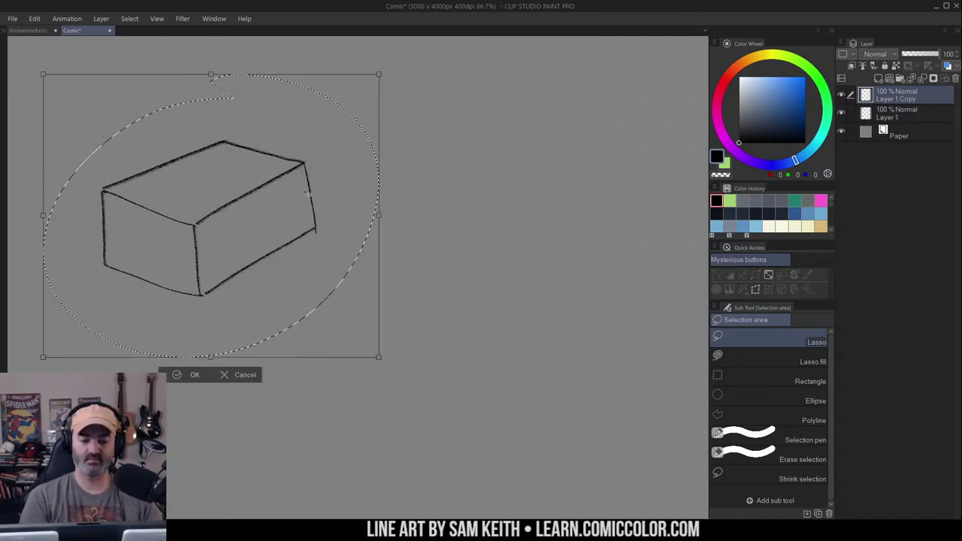
{"action": "left_click_drag", "start_coordinate": [306, 193], "coordinate": [615, 197]}
{"action": "left_click", "coordinate": [498, 379]}
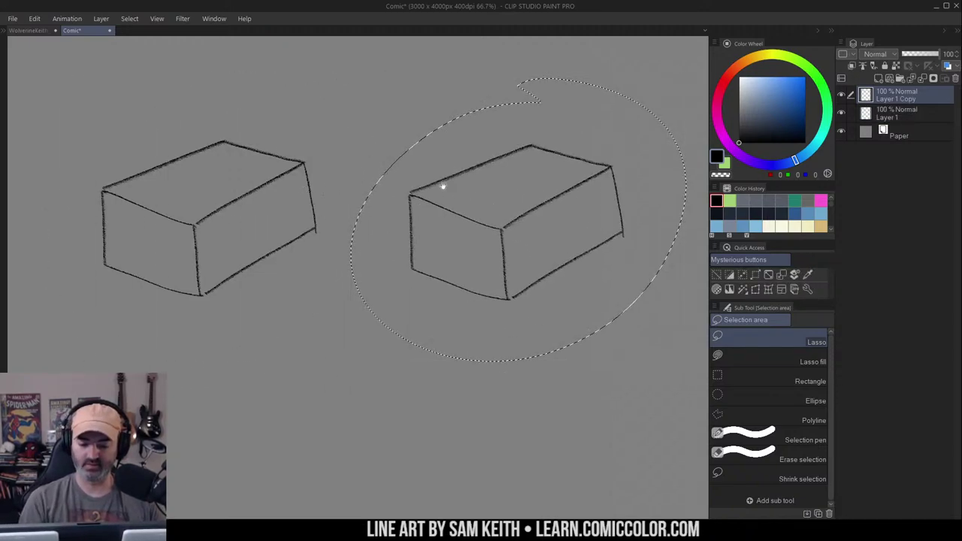
{"action": "key", "text": "ctrl+d"}
Select the outer shape of the original box with the Polyline selection tool
{"action": "left_click_drag", "start_coordinate": [448, 89], "coordinate": [565, 103]}
{"action": "left_click_drag", "start_coordinate": [605, 192], "coordinate": [554, 189]}
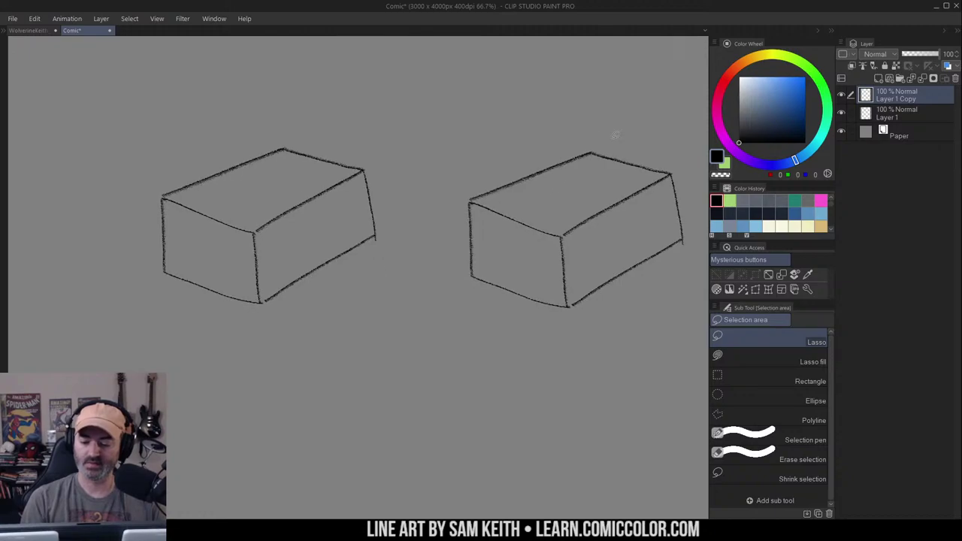
{"action": "left_click_drag", "start_coordinate": [547, 146], "coordinate": [560, 128]}
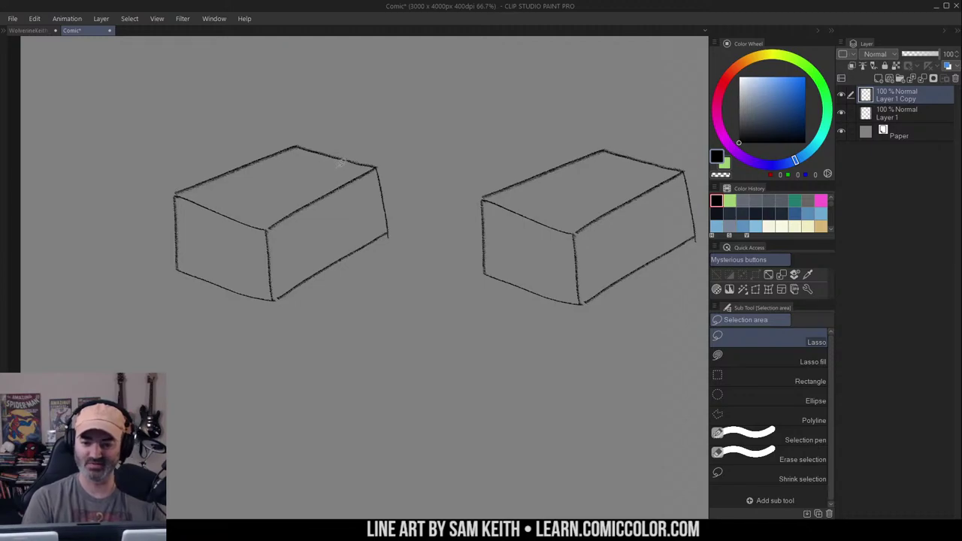
{"action": "mouse_move", "coordinate": [428, 160]}
{"action": "left_mouse_down"}
{"action": "mouse_move", "coordinate": [434, 176]}
{"action": "mouse_move", "coordinate": [414, 165]}
{"action": "left_mouse_up"}
{"action": "key", "text": "l"}
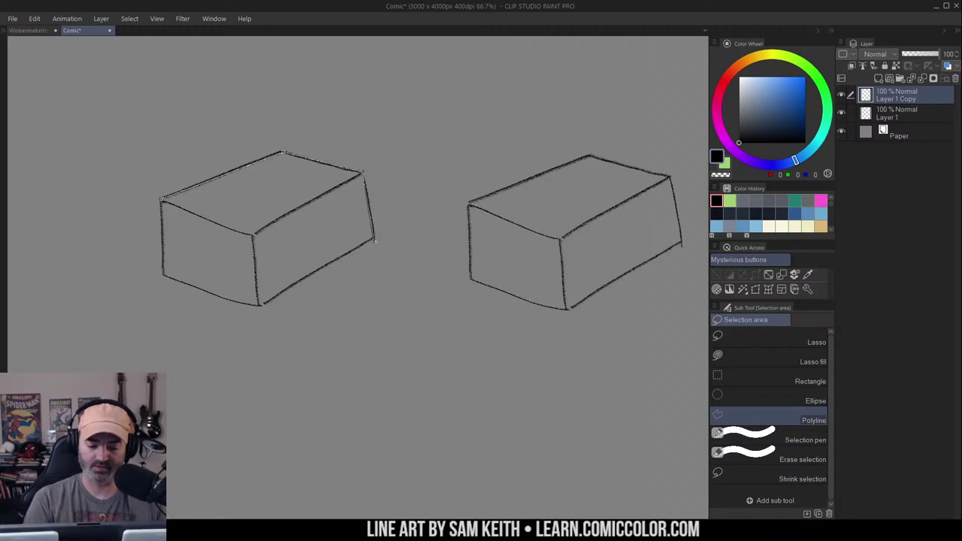
{"action": "double_click", "coordinate": [163, 275]}
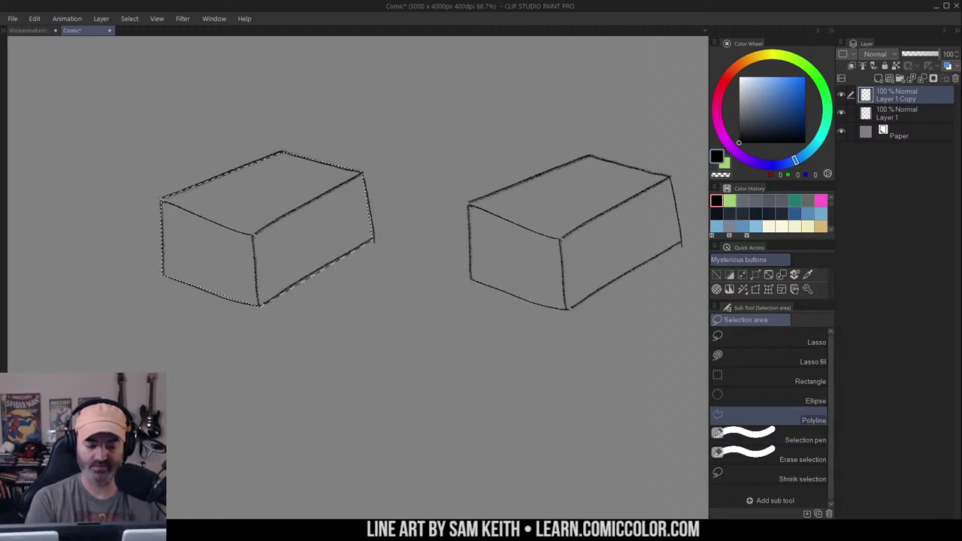
Add the outer shape of the copied box to the polyline selection, corner by corner
{"action": "key", "text": "m"}
{"action": "key", "text": "m"}
{"action": "left_click", "coordinate": [470, 203]}
{"action": "left_click", "coordinate": [590, 155]}
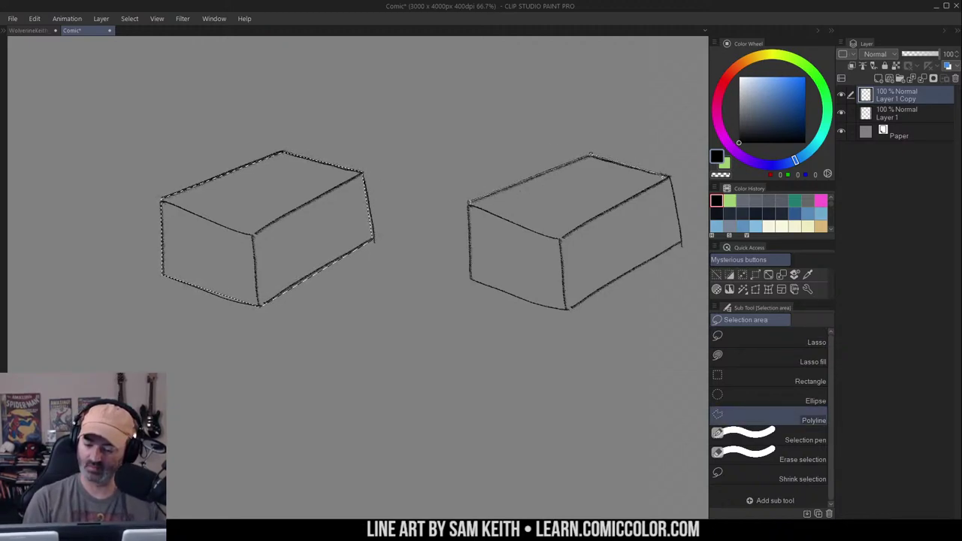
{"action": "left_click", "coordinate": [671, 176]}
{"action": "left_click", "coordinate": [682, 244]}
{"action": "left_click", "coordinate": [569, 309]}
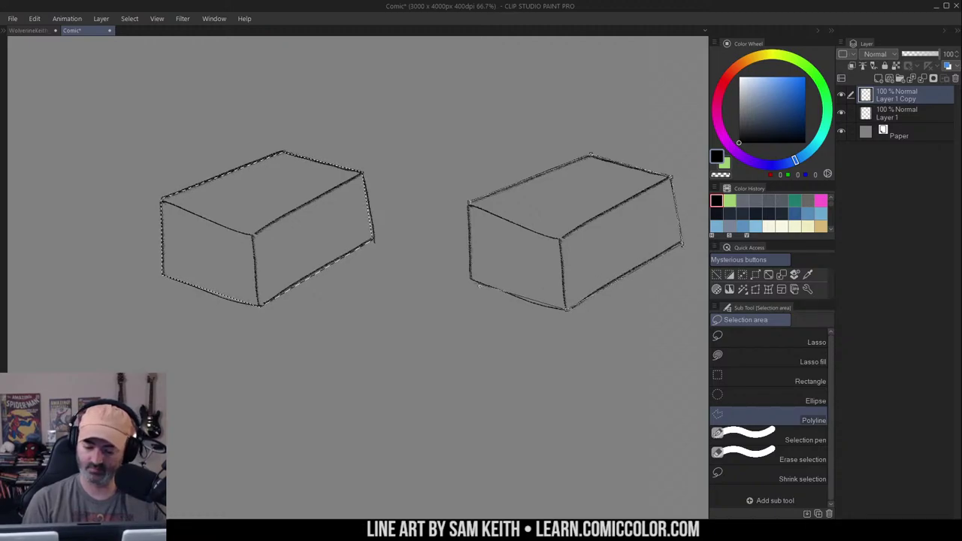
{"action": "left_click", "coordinate": [469, 280]}
{"action": "left_click", "coordinate": [469, 202]}
Ready the Fill tool with a dark, muted blue-grey colour
{"action": "key", "text": "g"}
{"action": "left_click", "coordinate": [759, 115]}
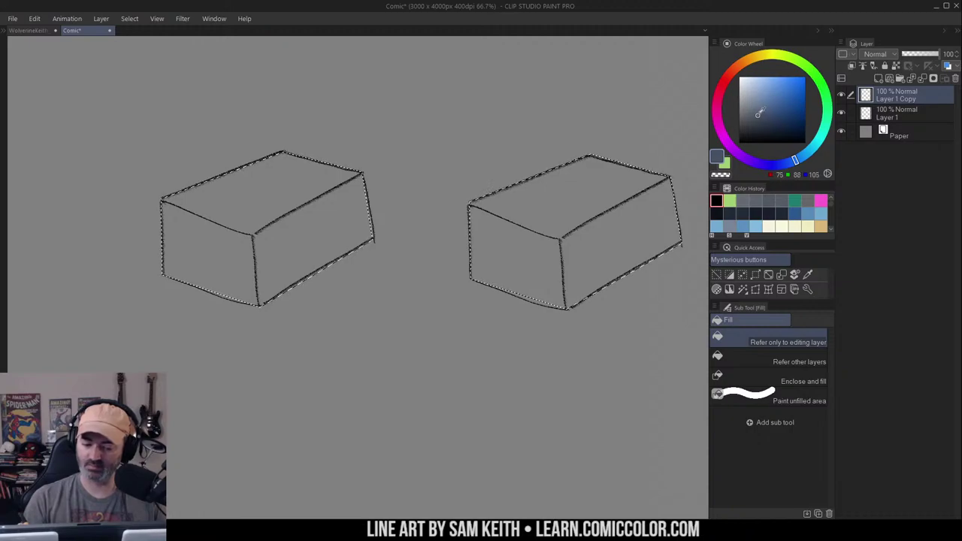
{"action": "left_click", "coordinate": [748, 115]}
{"action": "left_click", "coordinate": [810, 148]}
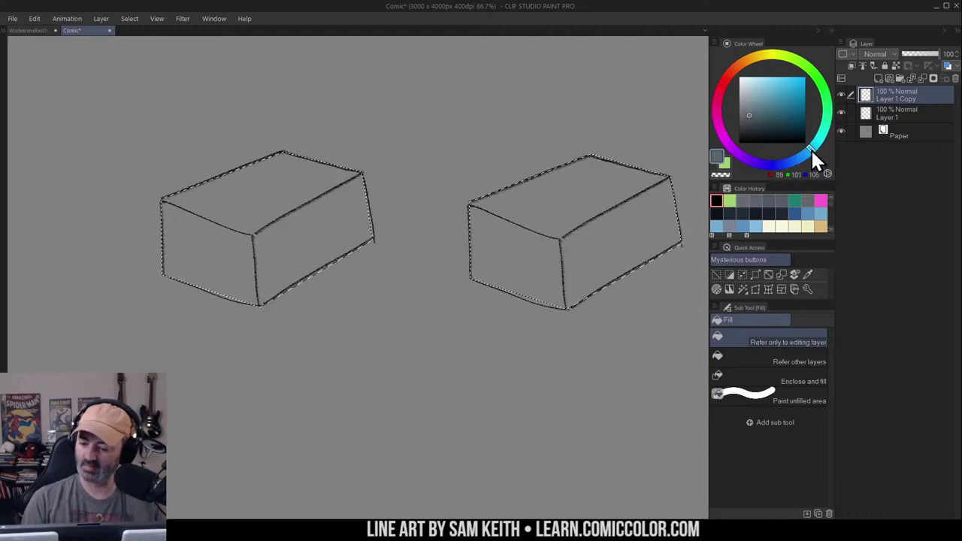
{"action": "left_click", "coordinate": [754, 115]}
{"action": "left_click", "coordinate": [541, 219]}
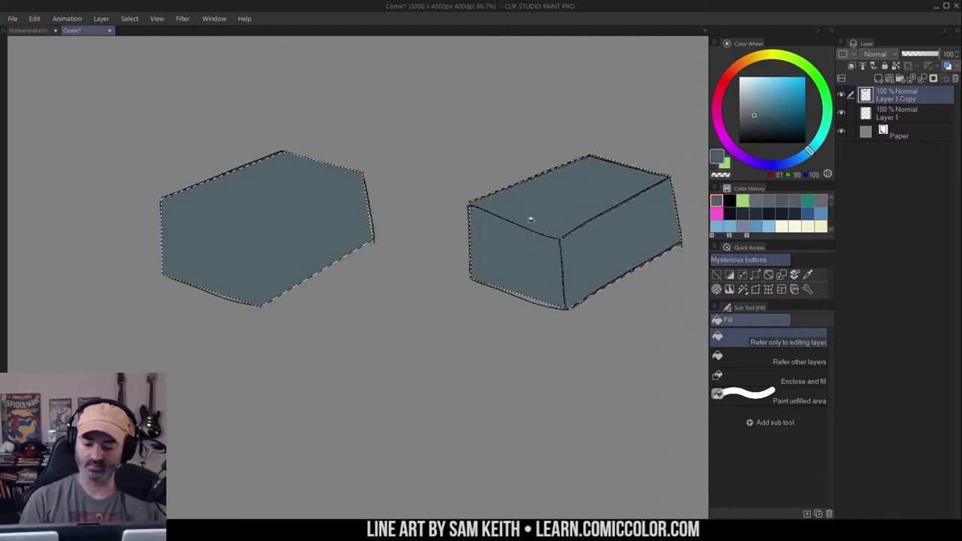
{"action": "key", "text": "m"}
{"action": "key", "text": "ctrl+z"}
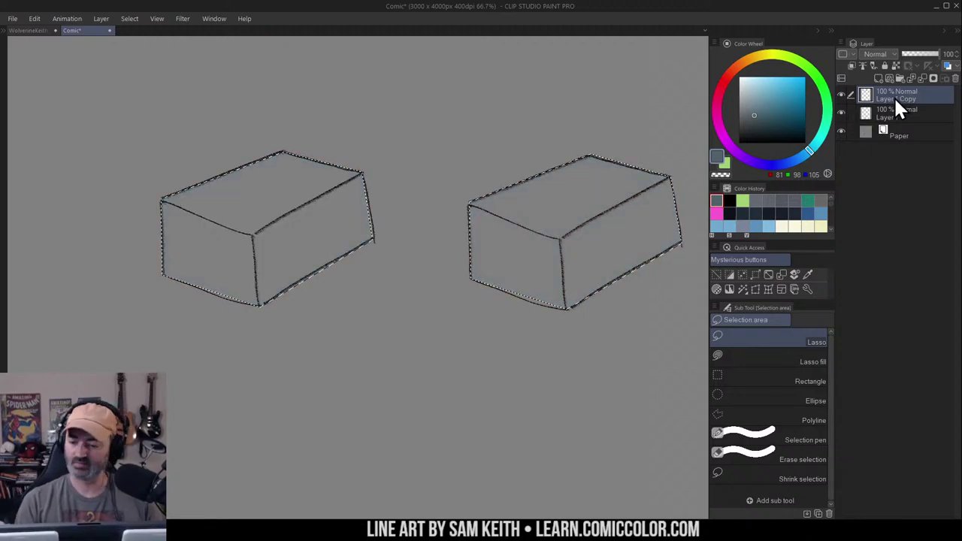
Add a new layer beneath the line art, fill both selected boxes with the blue-grey, and deselect
{"action": "left_click", "coordinate": [903, 126]}
{"action": "left_click", "coordinate": [878, 78]}
{"action": "key", "text": "g"}
{"action": "left_click", "coordinate": [597, 136]}
{"action": "key", "text": "ctrl+d"}
{"action": "key", "text": "m"}
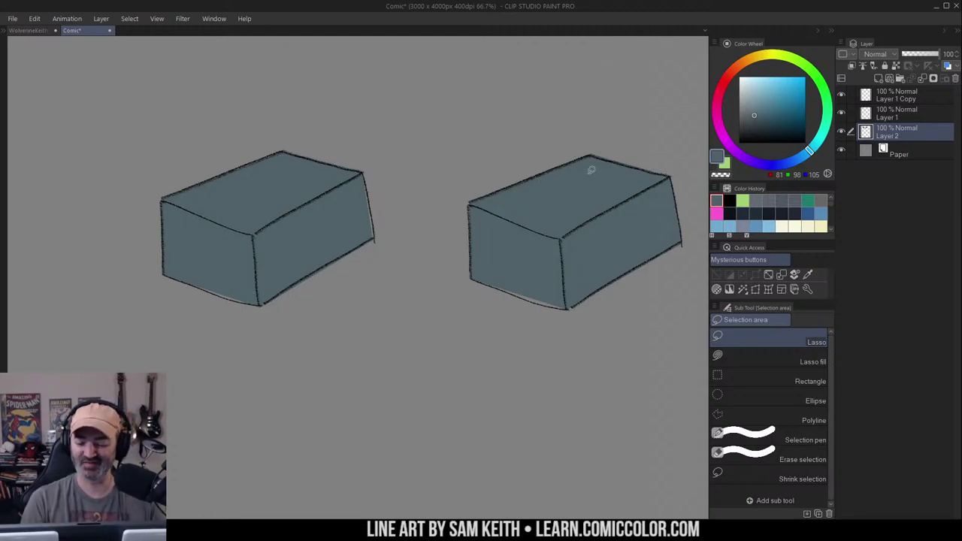
Handwrite the label MATTE in black pencil above the original box
{"action": "left_click_drag", "start_coordinate": [586, 158], "coordinate": [543, 163]}
{"action": "left_click_drag", "start_coordinate": [371, 196], "coordinate": [475, 164]}
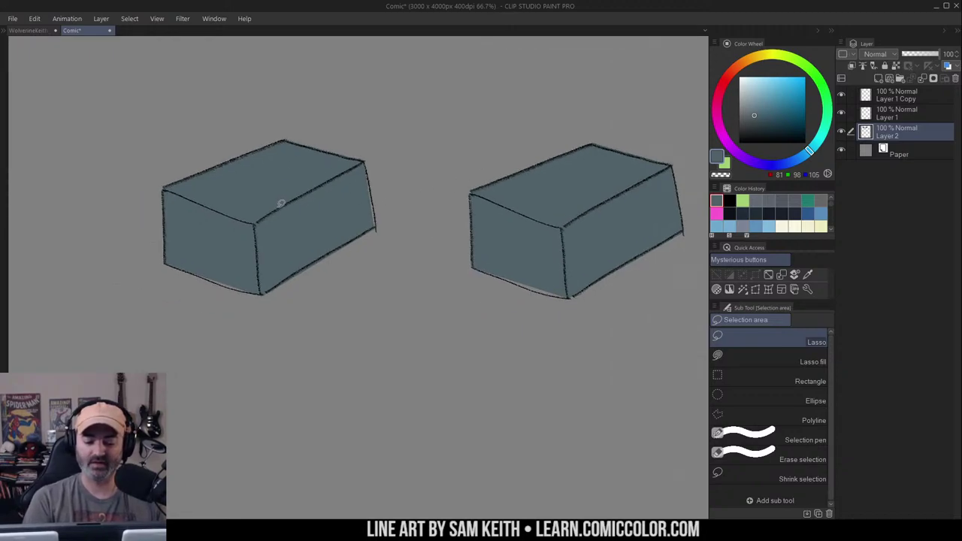
{"action": "left_click_drag", "start_coordinate": [408, 138], "coordinate": [406, 176]}
{"action": "key", "text": "b"}
{"action": "key", "text": "d"}
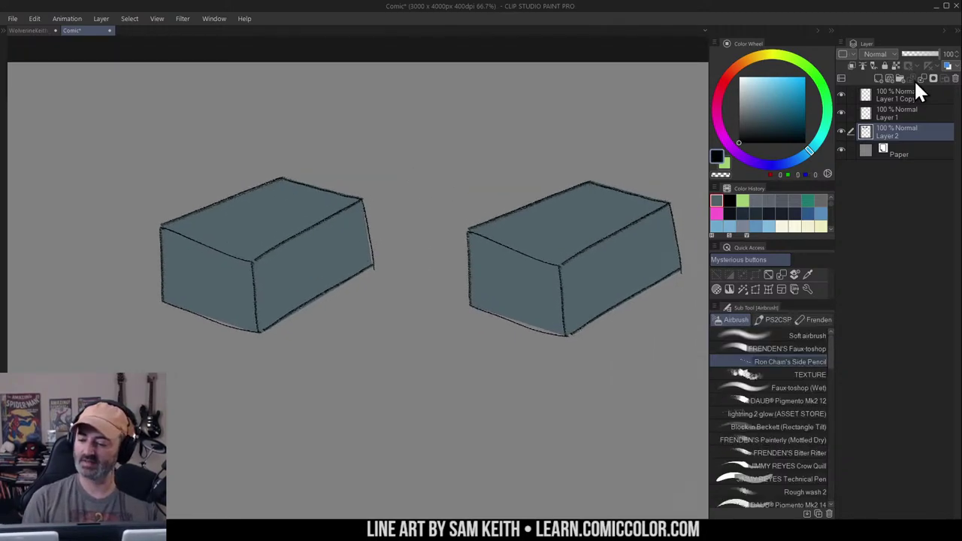
{"action": "key", "text": "m"}
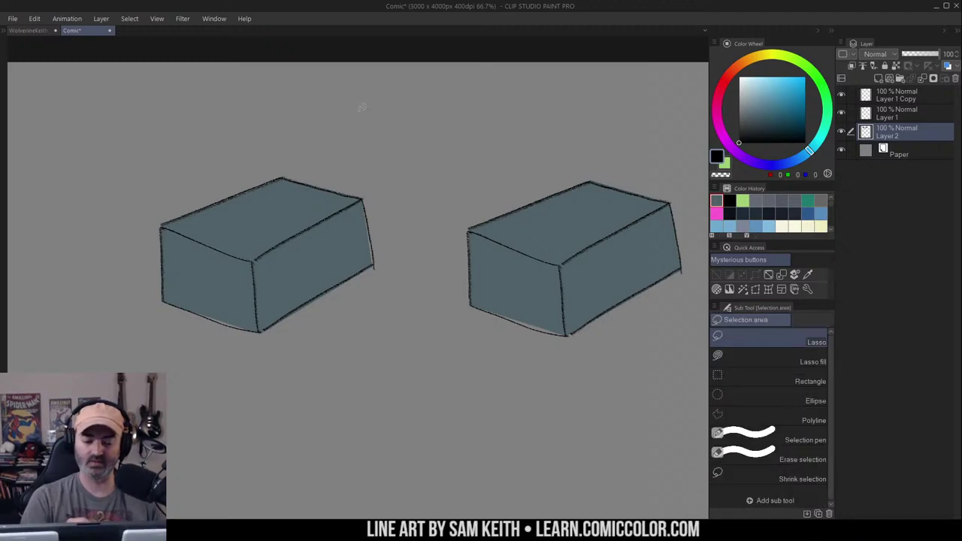
{"action": "key", "text": "b"}
{"action": "mouse_move", "coordinate": [187, 133]}
{"action": "left_mouse_down"}
{"action": "mouse_move", "coordinate": [209, 96]}
{"action": "mouse_move", "coordinate": [229, 126]}
{"action": "mouse_move", "coordinate": [242, 90]}
{"action": "left_mouse_up"}
{"action": "left_click_drag", "start_coordinate": [241, 92], "coordinate": [275, 87]}
{"action": "mouse_move", "coordinate": [261, 88]}
{"action": "left_mouse_down"}
{"action": "mouse_move", "coordinate": [276, 114]}
{"action": "mouse_move", "coordinate": [289, 83]}
{"action": "left_mouse_up"}
{"action": "left_click_drag", "start_coordinate": [279, 86], "coordinate": [276, 115]}
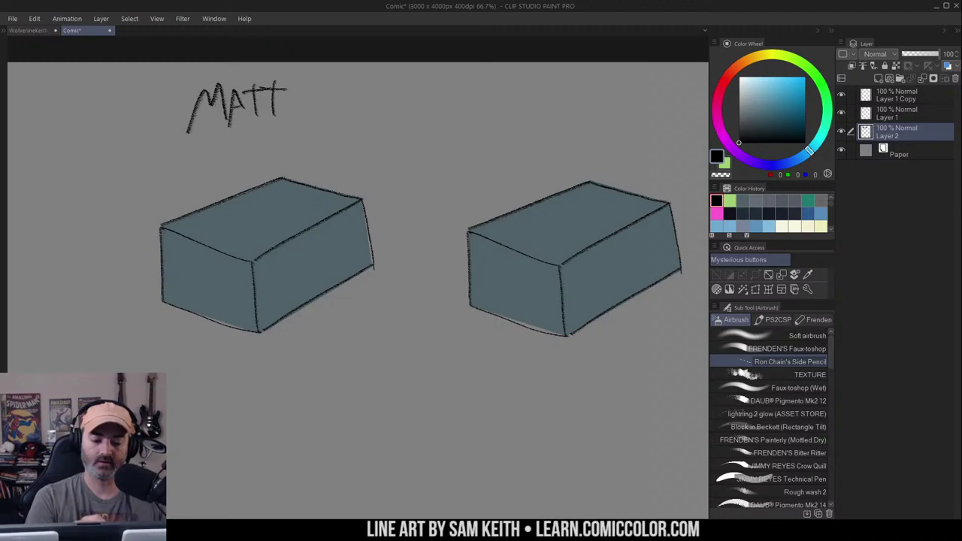
{"action": "left_click_drag", "start_coordinate": [308, 86], "coordinate": [304, 115]}
{"action": "left_click_drag", "start_coordinate": [286, 101], "coordinate": [300, 100]}
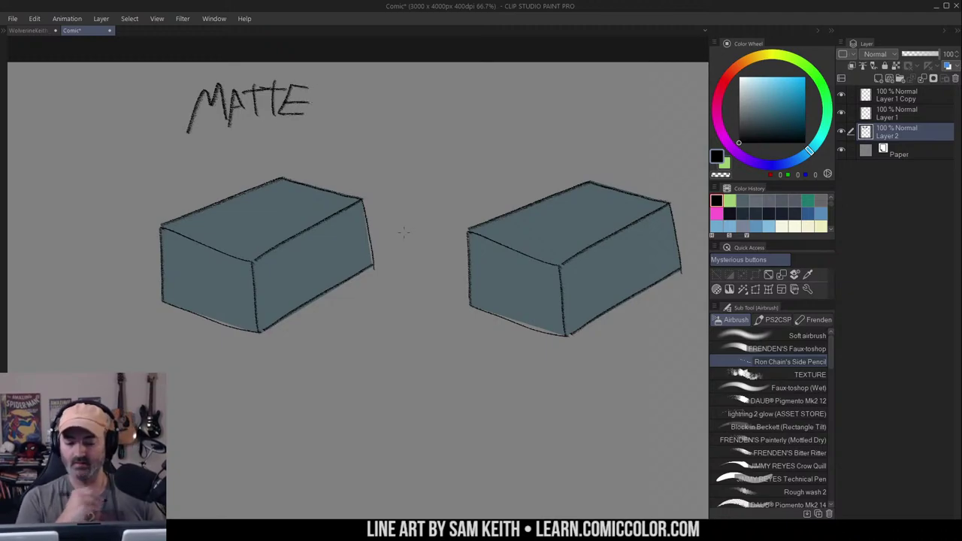
Handwrite the label SHINY in black pencil above the copied box, undoing and redoing the first letters
{"action": "mouse_move", "coordinate": [582, 124]}
{"action": "left_mouse_down"}
{"action": "mouse_move", "coordinate": [538, 142]}
{"action": "mouse_move", "coordinate": [517, 101]}
{"action": "mouse_move", "coordinate": [520, 125]}
{"action": "left_mouse_up"}
{"action": "mouse_move", "coordinate": [544, 100]}
{"action": "left_mouse_down"}
{"action": "mouse_move", "coordinate": [540, 128]}
{"action": "mouse_move", "coordinate": [553, 109]}
{"action": "mouse_move", "coordinate": [517, 104]}
{"action": "mouse_move", "coordinate": [491, 139]}
{"action": "left_mouse_up"}
{"action": "key", "text": "ctrl+z"}
{"action": "key", "text": "ctrl+z"}
{"action": "key", "text": "ctrl+z"}
{"action": "mouse_move", "coordinate": [516, 106]}
{"action": "left_mouse_down"}
{"action": "mouse_move", "coordinate": [498, 136]}
{"action": "mouse_move", "coordinate": [532, 120]}
{"action": "left_mouse_up"}
{"action": "left_click_drag", "start_coordinate": [530, 105], "coordinate": [535, 135]}
{"action": "mouse_move", "coordinate": [542, 134]}
{"action": "left_mouse_down"}
{"action": "mouse_move", "coordinate": [561, 112]}
{"action": "mouse_move", "coordinate": [569, 126]}
{"action": "left_mouse_up"}
{"action": "left_click_drag", "start_coordinate": [580, 108], "coordinate": [564, 151]}
Lasso around the top and long right faces of the matte box, leaving out its front-left face
{"action": "left_click_drag", "start_coordinate": [441, 219], "coordinate": [533, 154]}
{"action": "key", "text": "m"}
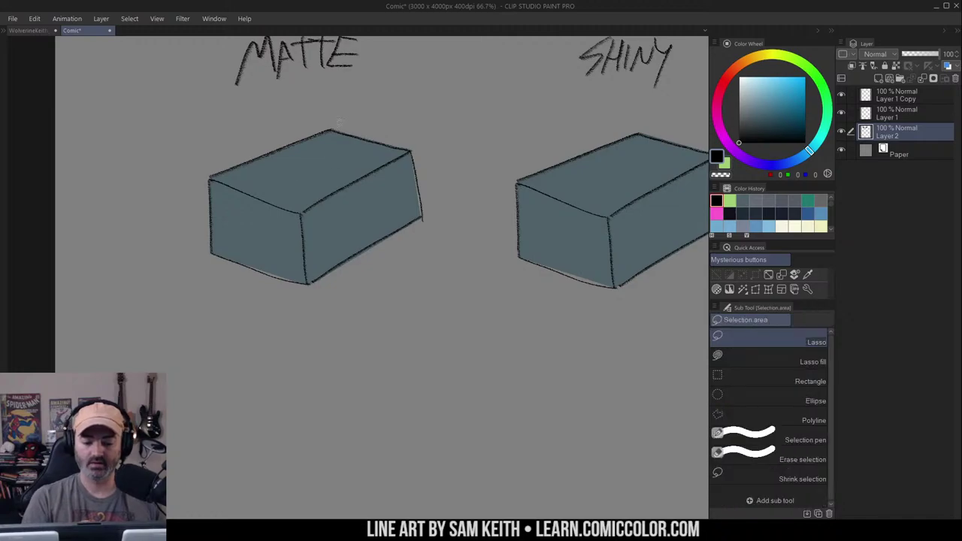
{"action": "mouse_move", "coordinate": [210, 178]}
{"action": "left_mouse_down"}
{"action": "mouse_move", "coordinate": [303, 213]}
{"action": "mouse_move", "coordinate": [453, 227]}
{"action": "mouse_move", "coordinate": [184, 186]}
{"action": "left_mouse_up"}
{"action": "key", "text": "w"}
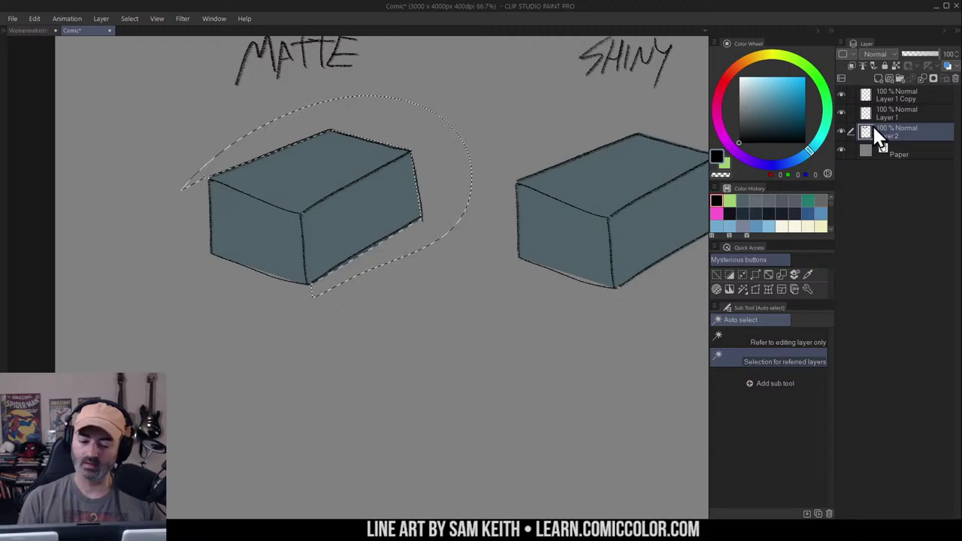
Isolate the flat-colour layer, add a new empty layer above it, and clear the selection around the matte box
{"action": "left_click", "coordinate": [841, 132], "text": "alt"}
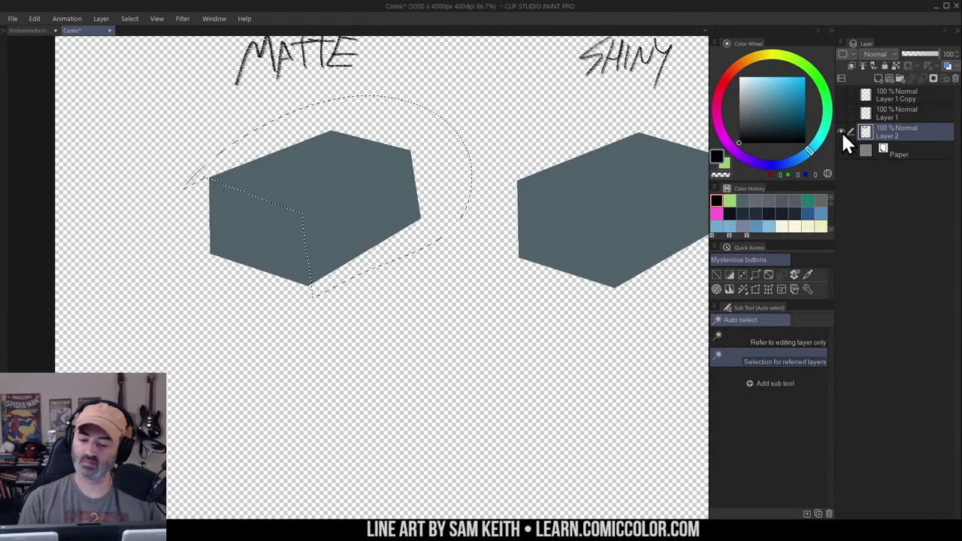
{"action": "left_click", "coordinate": [878, 78]}
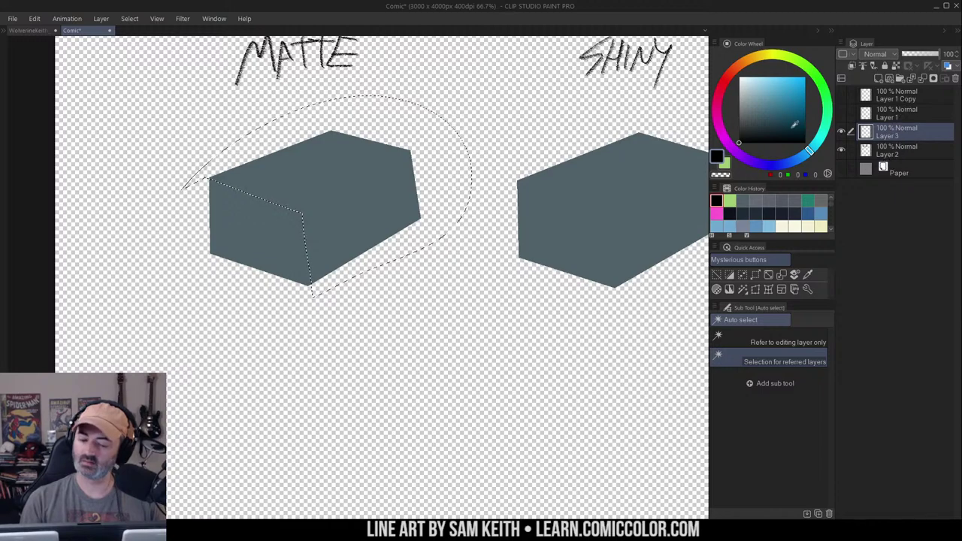
{"action": "left_click", "coordinate": [782, 342]}
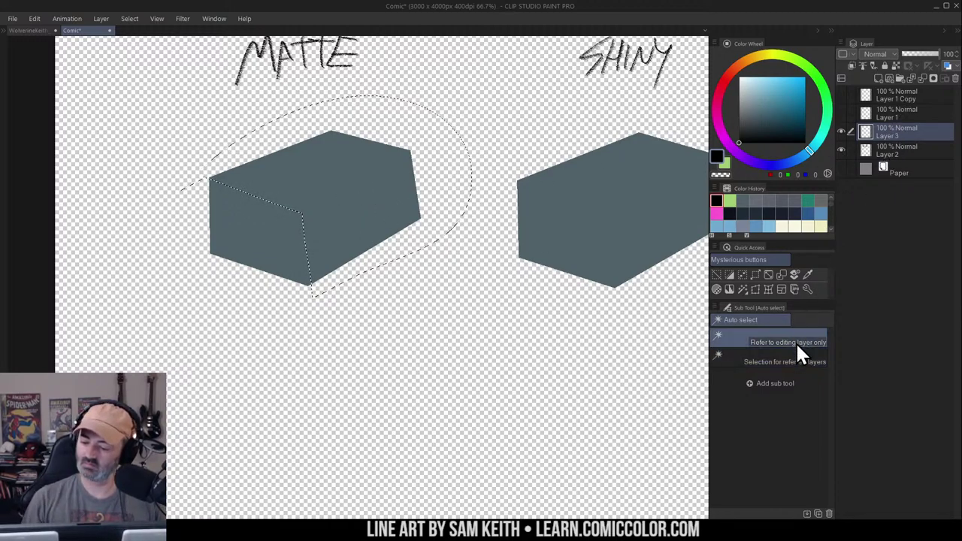
{"action": "left_click", "coordinate": [882, 149]}
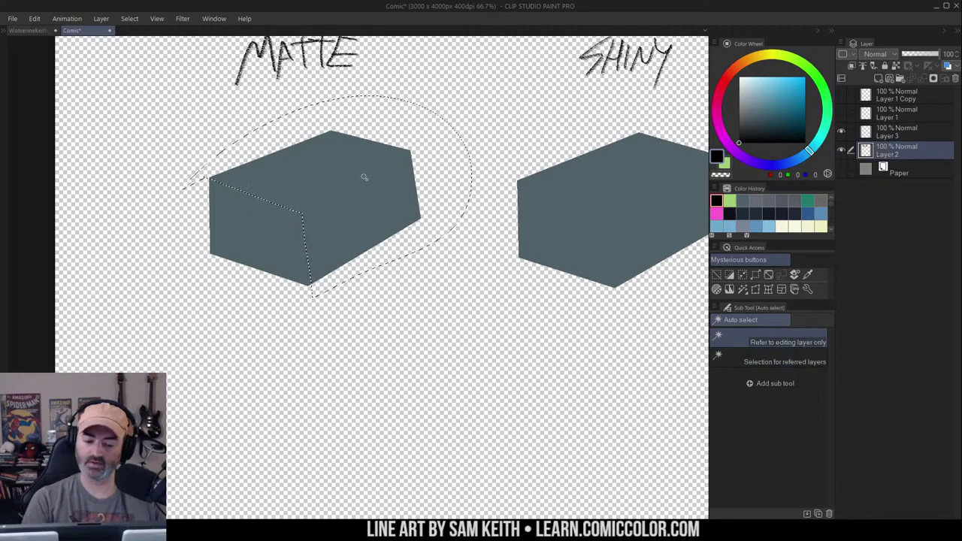
{"action": "left_click", "coordinate": [361, 175]}
{"action": "left_click", "coordinate": [889, 132]}
{"action": "key", "text": "ctrl+d"}
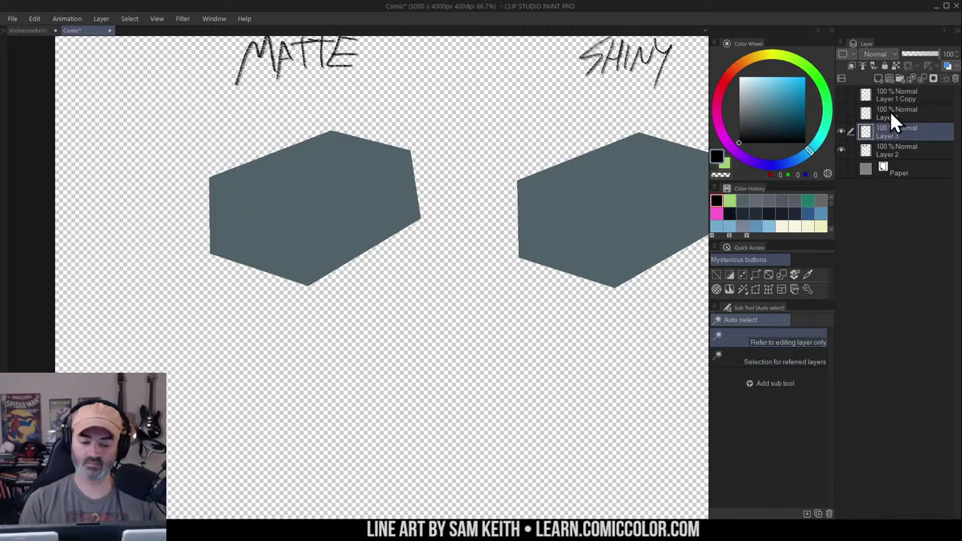
Show the Paper layer and both box line-art layers again, leaving nothing selected
{"action": "left_click", "coordinate": [843, 167]}
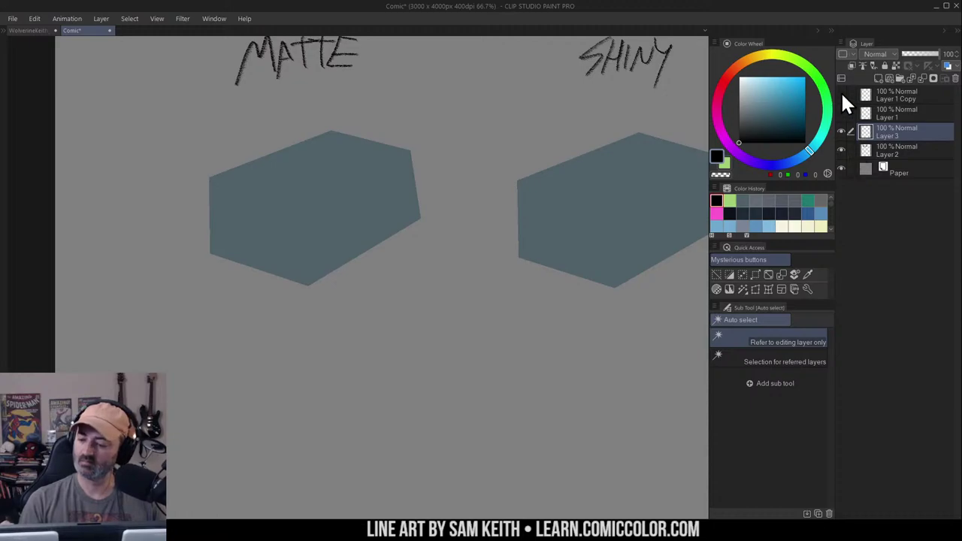
{"action": "left_click_drag", "start_coordinate": [841, 94], "coordinate": [842, 113]}
{"action": "key", "text": "ctrl+z"}
{"action": "key", "text": "ctrl+d"}
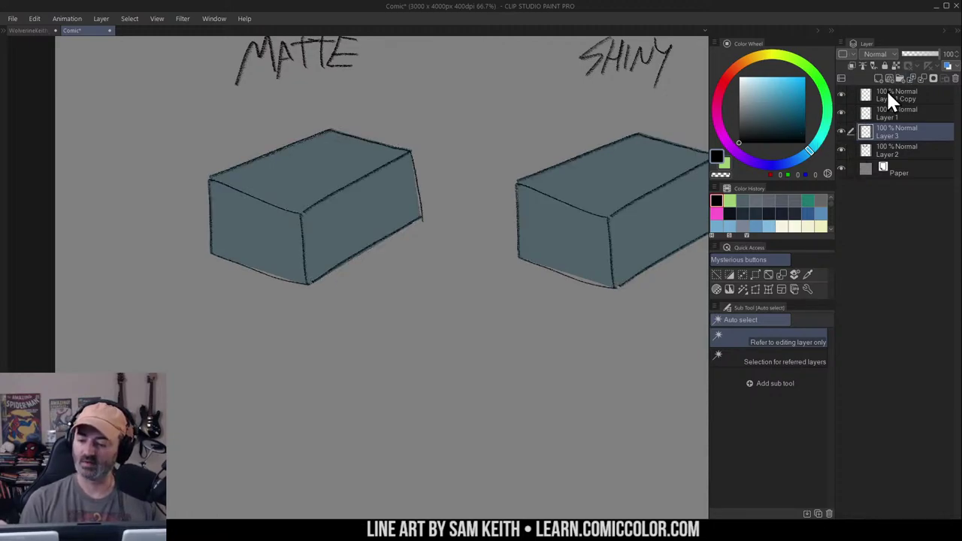
Rename the empty layer above the flat colours to LIGHTS
{"action": "key", "text": "b"}
{"action": "left_click", "coordinate": [878, 112]}
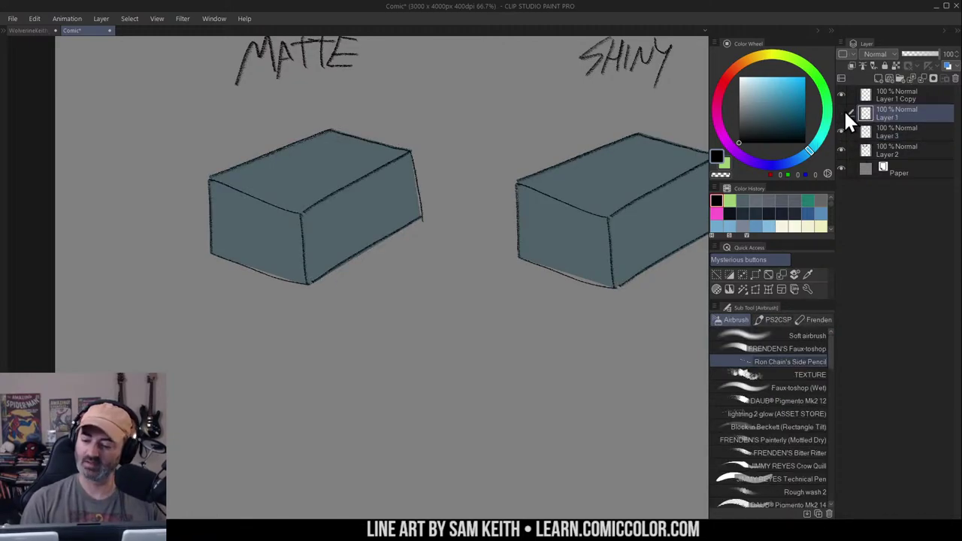
{"action": "left_click", "coordinate": [843, 112]}
{"action": "left_click", "coordinate": [843, 113]}
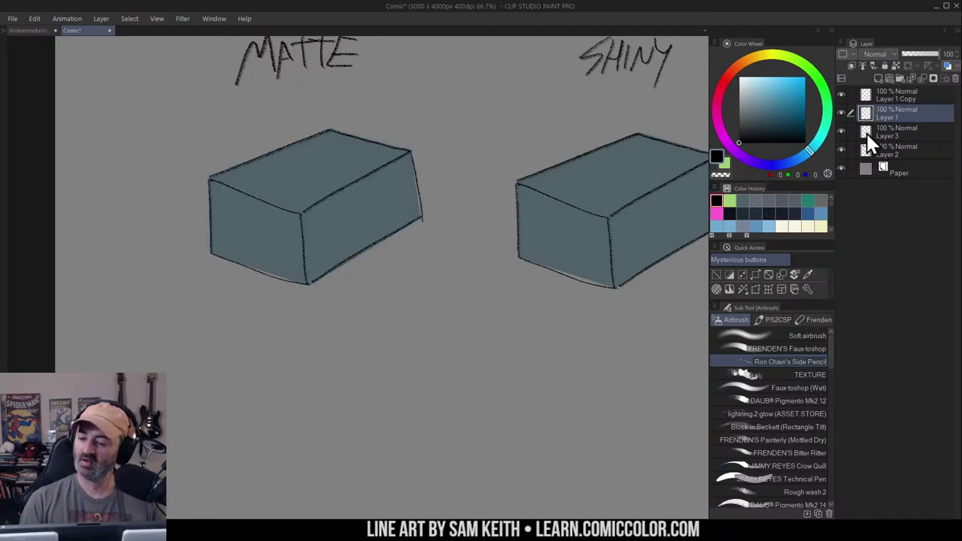
{"action": "left_click", "coordinate": [876, 139]}
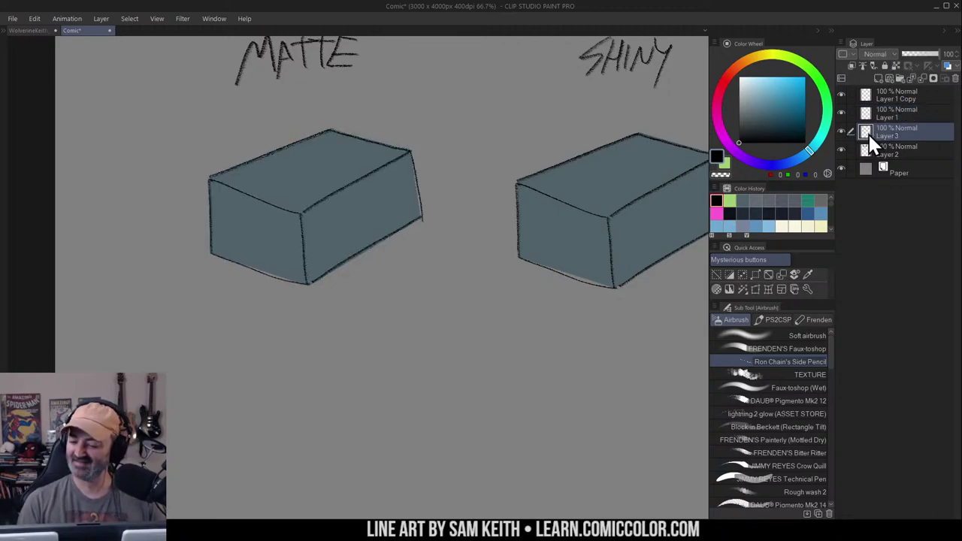
{"action": "double_click", "coordinate": [889, 133]}
{"action": "key", "text": "BackSpace"}
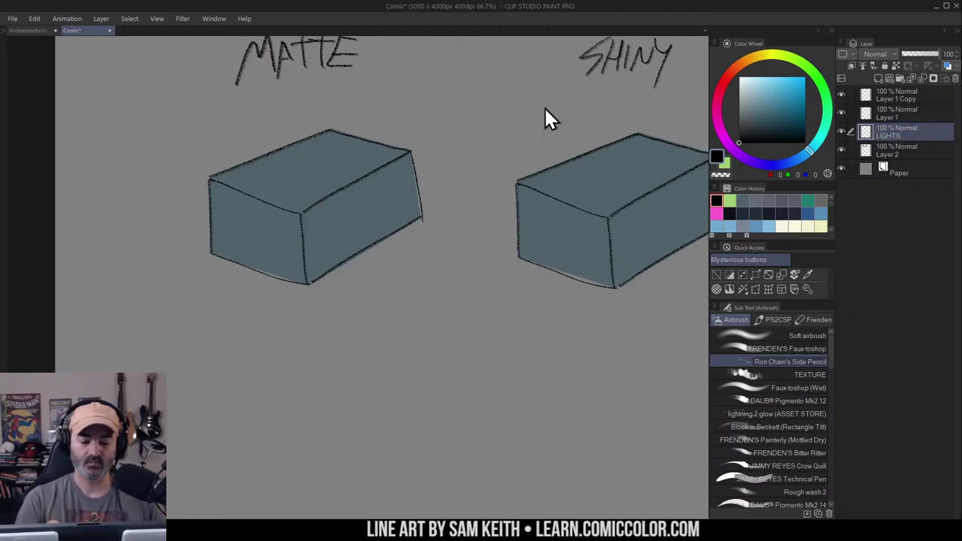
Airbrush a soft lighter blue-grey over the matte box's top and long right faces, using a reduced Soft airbrush and a colour based on the box's flat
{"action": "left_click", "coordinate": [332, 163], "text": "alt"}
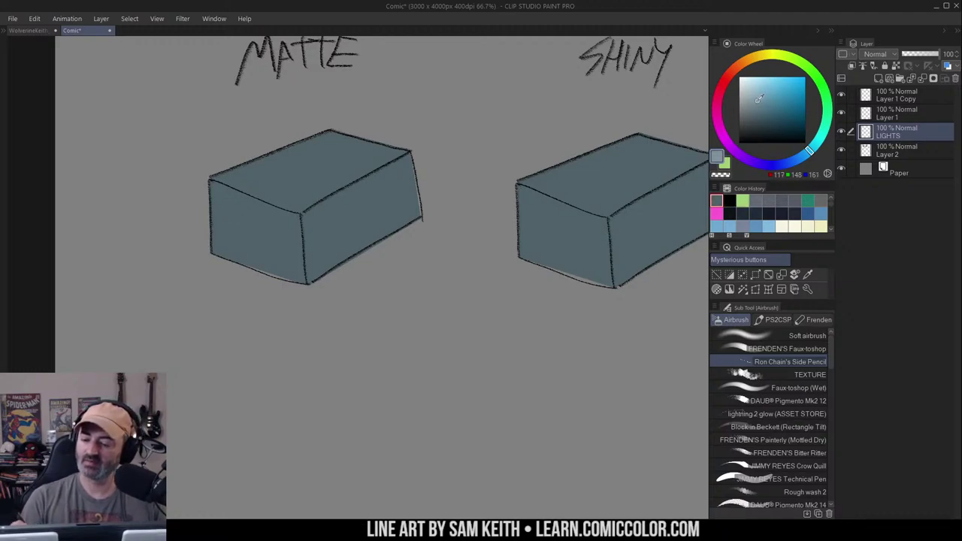
{"action": "left_click", "coordinate": [816, 335]}
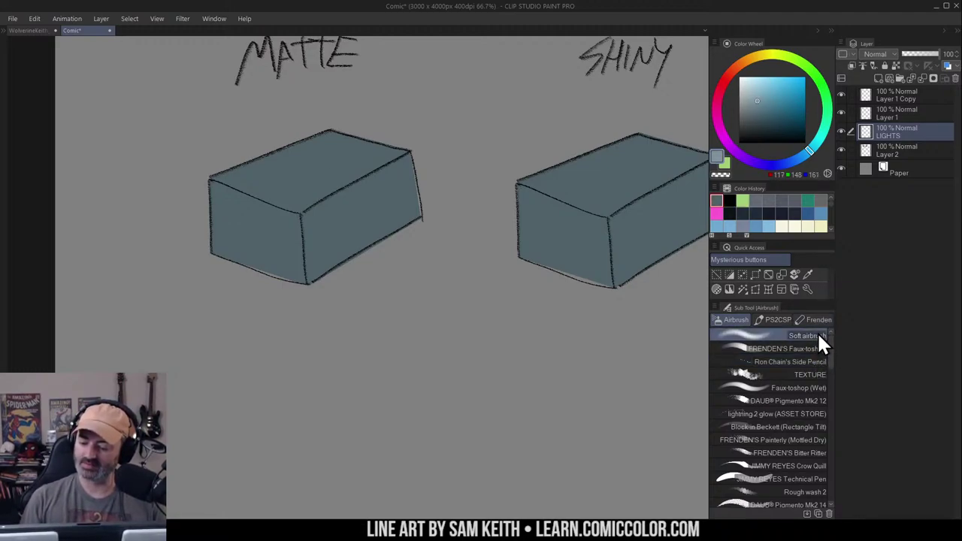
{"action": "key", "text": "["}
{"action": "key", "text": "["}
{"action": "key", "text": "["}
{"action": "key", "text": "["}
{"action": "mouse_move", "coordinate": [353, 171]}
{"action": "left_mouse_down"}
{"action": "mouse_move", "coordinate": [310, 210]}
{"action": "mouse_move", "coordinate": [394, 248]}
{"action": "left_mouse_up"}
Select only the matte box's long right face with a polyline selection limited to the box's coloured area
{"action": "key", "text": "m"}
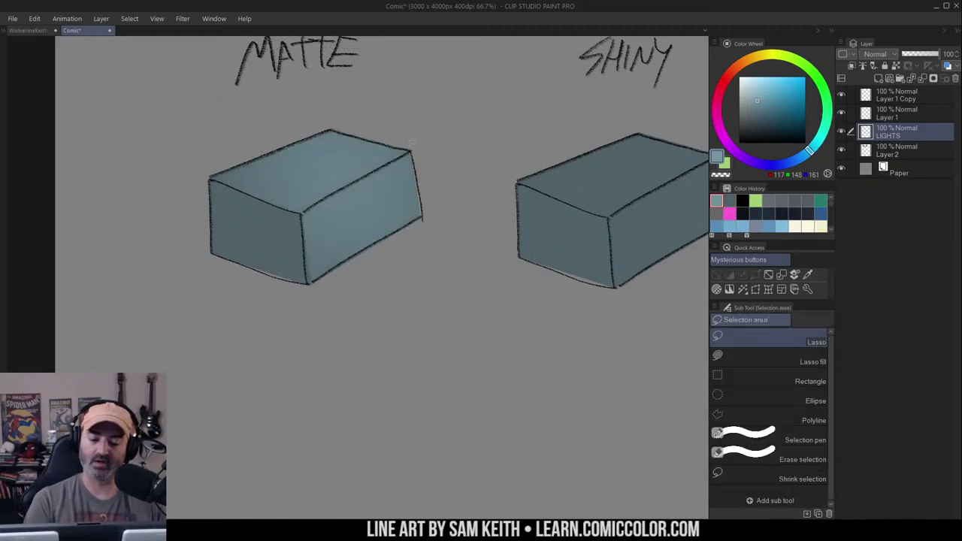
{"action": "key", "text": "m"}
{"action": "left_click", "coordinate": [423, 142]}
{"action": "left_click", "coordinate": [301, 215]}
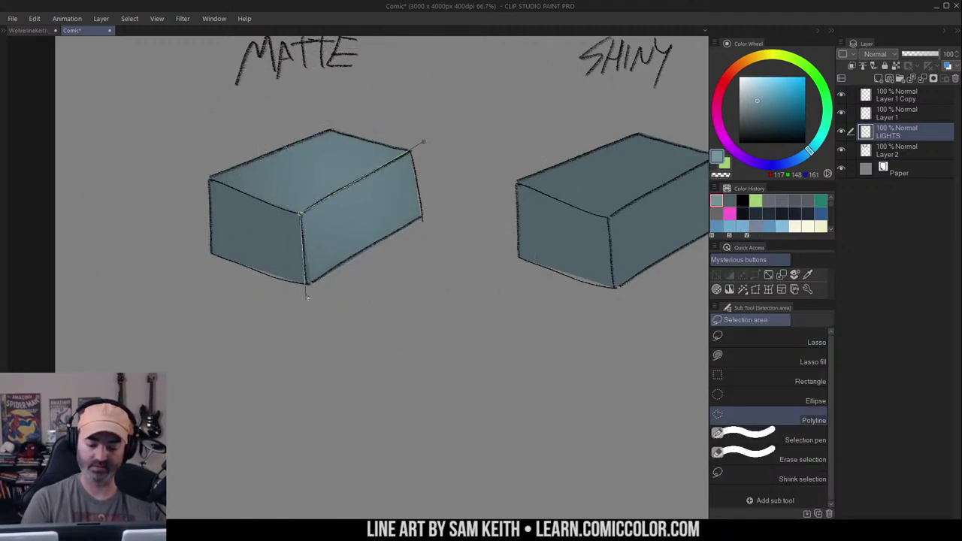
{"action": "left_click", "coordinate": [309, 299]}
{"action": "left_click", "coordinate": [441, 246]}
{"action": "double_click", "coordinate": [438, 136]}
{"action": "key", "text": "w"}
{"action": "left_click", "coordinate": [447, 142], "text": "alt"}
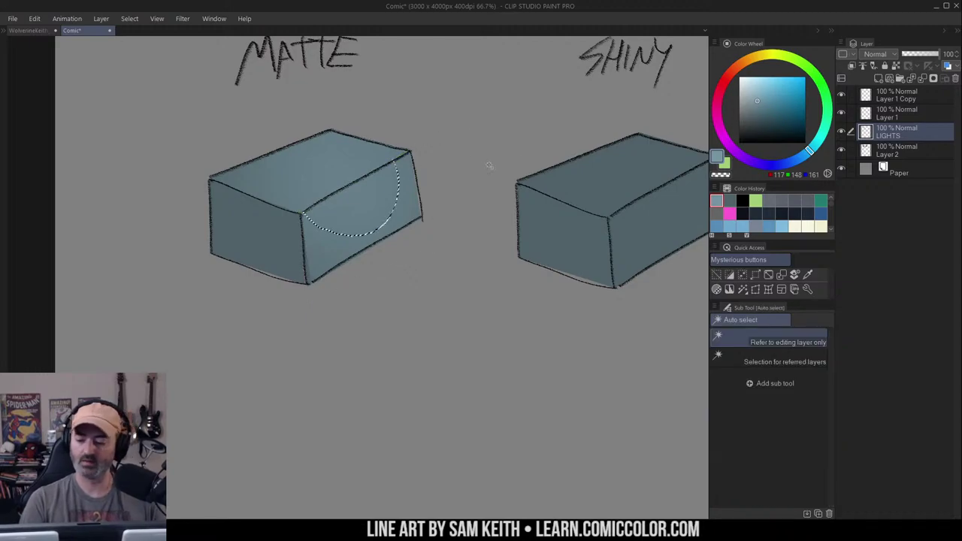
{"action": "key", "text": "ctrl+z"}
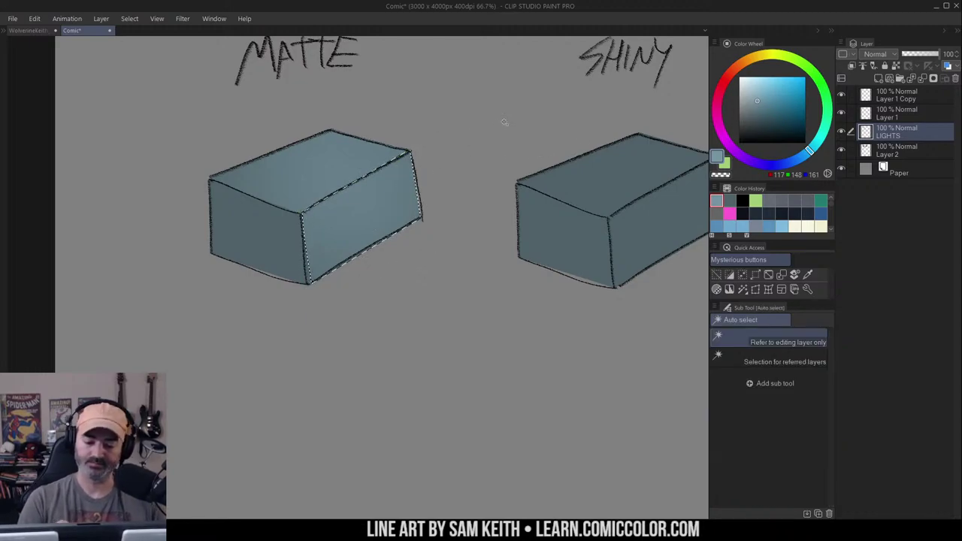
Airbrush the matte box's long right face brighter, adding a lighter blue-grey (RGB 152, 176, 186), and clear the selection
{"action": "key", "text": "b"}
{"action": "mouse_move", "coordinate": [433, 188]}
{"action": "left_mouse_down"}
{"action": "mouse_move", "coordinate": [400, 231]}
{"action": "mouse_move", "coordinate": [402, 214]}
{"action": "mouse_move", "coordinate": [375, 256]}
{"action": "mouse_move", "coordinate": [421, 221]}
{"action": "mouse_move", "coordinate": [406, 283]}
{"action": "mouse_move", "coordinate": [388, 303]}
{"action": "left_mouse_up"}
{"action": "left_click", "coordinate": [751, 94]}
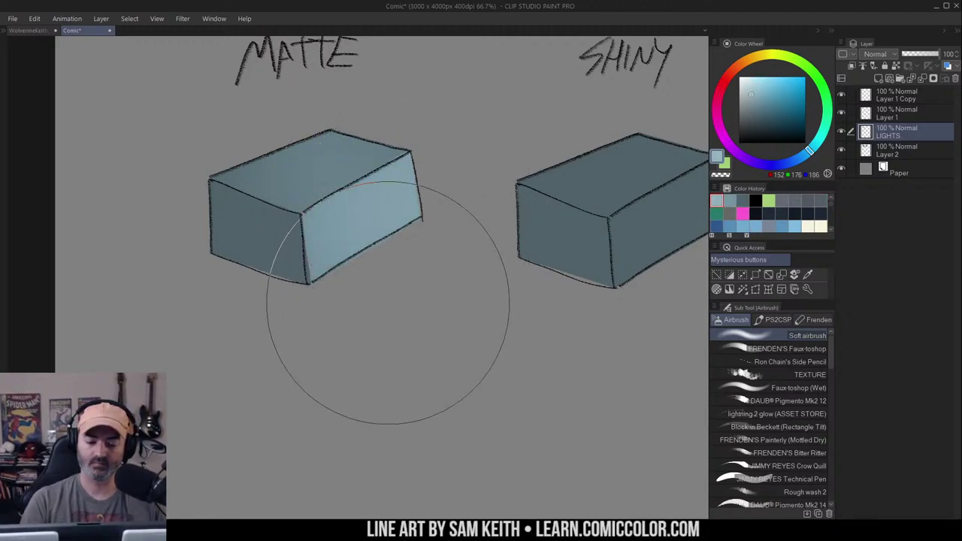
{"action": "left_click", "coordinate": [472, 221], "text": "alt"}
{"action": "left_click_drag", "start_coordinate": [472, 221], "coordinate": [432, 224]}
{"action": "key", "text": "m"}
{"action": "key", "text": "ctrl+d"}
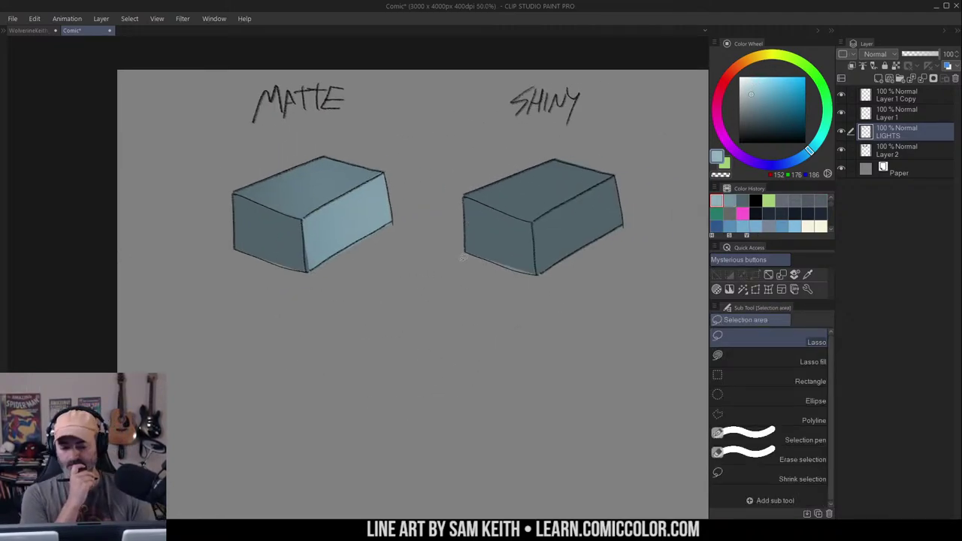
Select the shiny box's top and long right faces with a polyline, trimming the selection to the flat colour on Layer 2
{"action": "key", "text": "z"}
{"action": "left_click", "coordinate": [343, 213]}
{"action": "left_click_drag", "start_coordinate": [377, 215], "coordinate": [411, 223]}
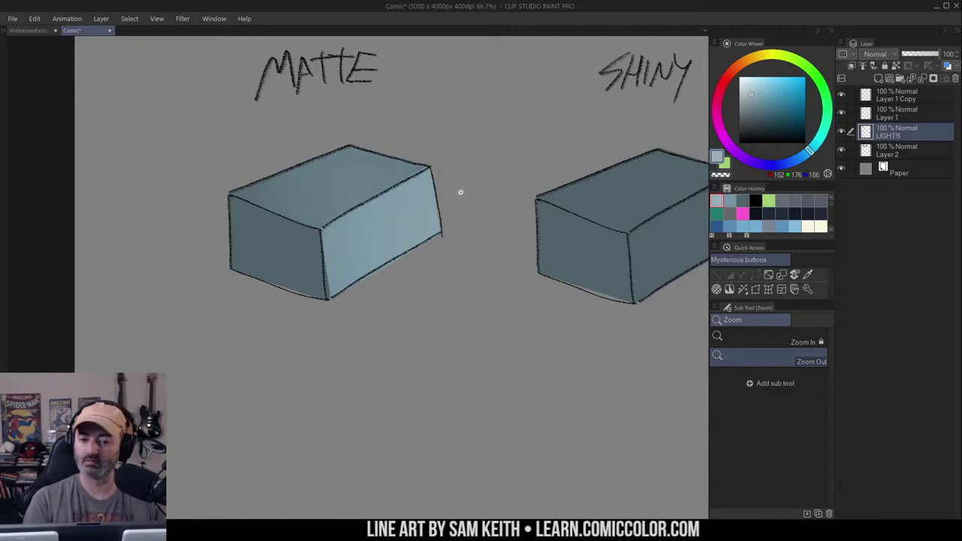
{"action": "left_click_drag", "start_coordinate": [505, 204], "coordinate": [359, 214]}
{"action": "key", "text": "m"}
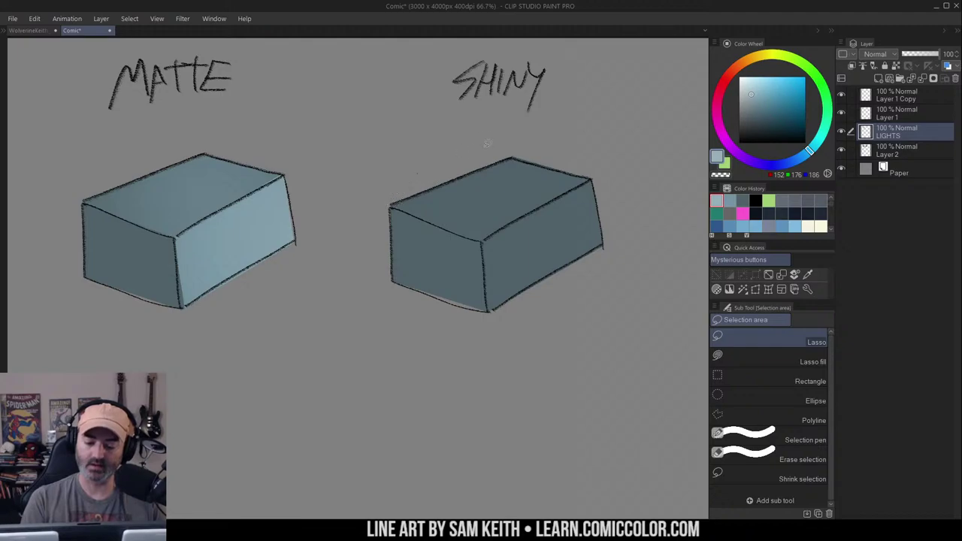
{"action": "key", "text": "m"}
{"action": "left_click", "coordinate": [495, 130]}
{"action": "left_click", "coordinate": [401, 170]}
{"action": "left_click", "coordinate": [385, 206]}
{"action": "left_click", "coordinate": [481, 243]}
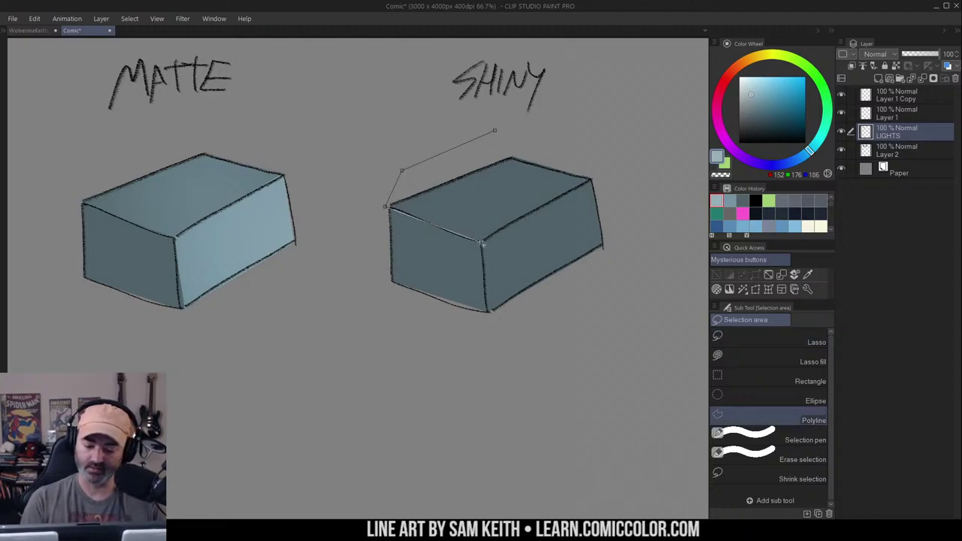
{"action": "left_click", "coordinate": [488, 317]}
{"action": "left_click", "coordinate": [617, 275]}
{"action": "left_click", "coordinate": [618, 153]}
{"action": "left_click", "coordinate": [495, 131]}
{"action": "key", "text": "w"}
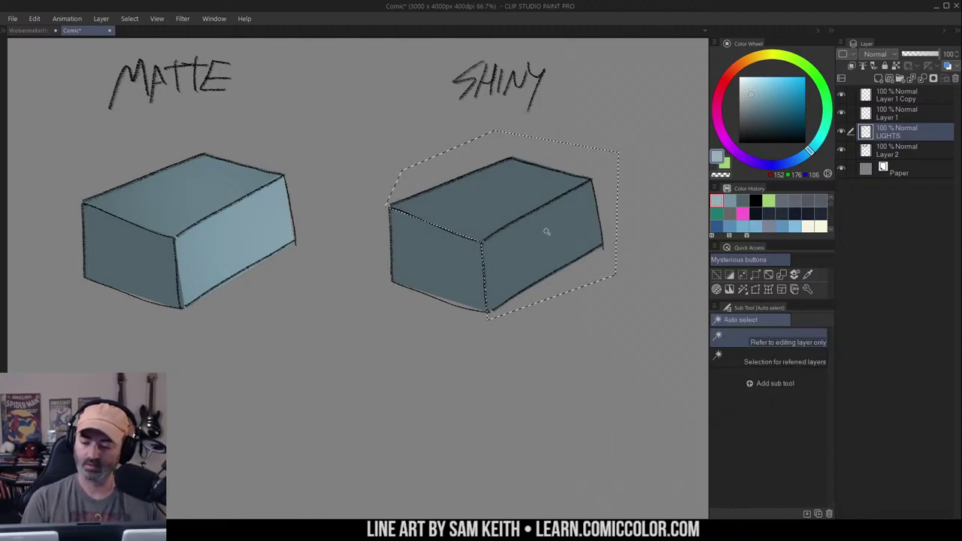
{"action": "left_click", "coordinate": [875, 150]}
{"action": "left_click", "coordinate": [534, 239], "text": "alt+shift"}
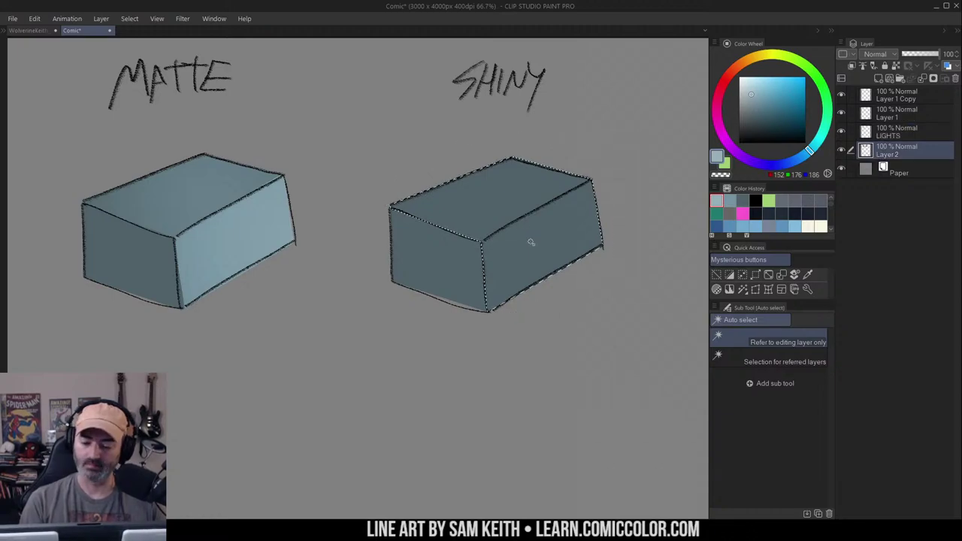
Airbrush the mid blue-grey (RGB 117, 148, 161) over the shiny box's top and long right faces on the LIGHTS layer, with the selection border hidden
{"action": "left_click", "coordinate": [877, 131]}
{"action": "key", "text": "ctrl+h"}
{"action": "key", "text": "b"}
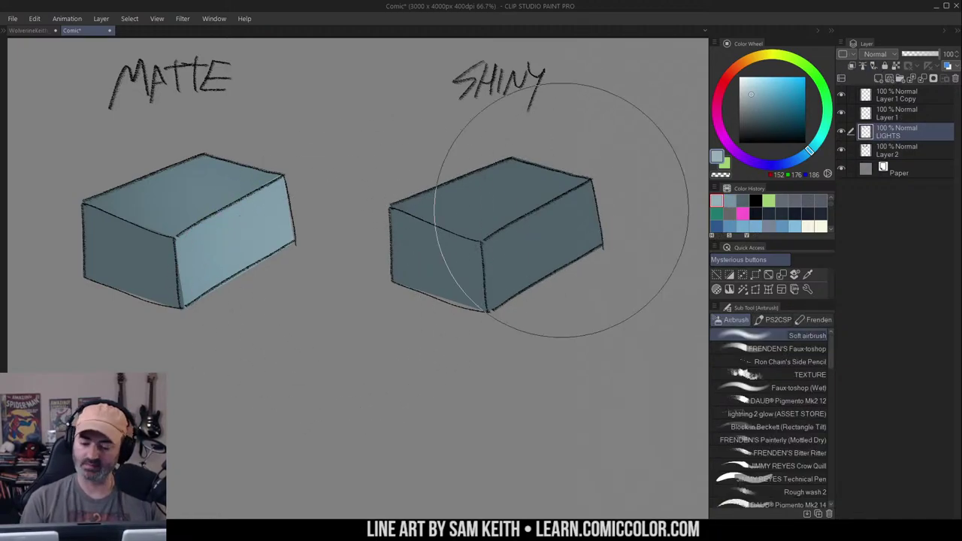
{"action": "left_click", "coordinate": [733, 199]}
{"action": "mouse_move", "coordinate": [627, 205]}
{"action": "left_mouse_down"}
{"action": "mouse_move", "coordinate": [481, 241]}
{"action": "mouse_move", "coordinate": [533, 168]}
{"action": "mouse_move", "coordinate": [615, 201]}
{"action": "mouse_move", "coordinate": [407, 228]}
{"action": "mouse_move", "coordinate": [570, 169]}
{"action": "left_mouse_up"}
Try to select only the shiny box's long right face with a polyline limited to the flat colour on Layer 2
{"action": "key", "text": "m"}
{"action": "left_click", "coordinate": [592, 179]}
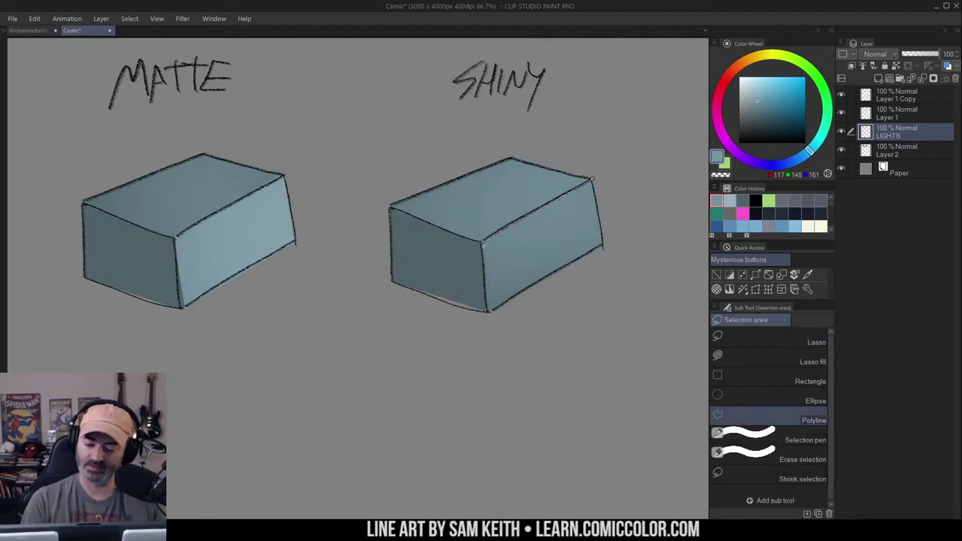
{"action": "left_click", "coordinate": [481, 243]}
{"action": "left_click", "coordinate": [490, 320]}
{"action": "left_click", "coordinate": [629, 275]}
{"action": "double_click", "coordinate": [628, 180]}
{"action": "key", "text": "w"}
{"action": "left_click", "coordinate": [555, 193]}
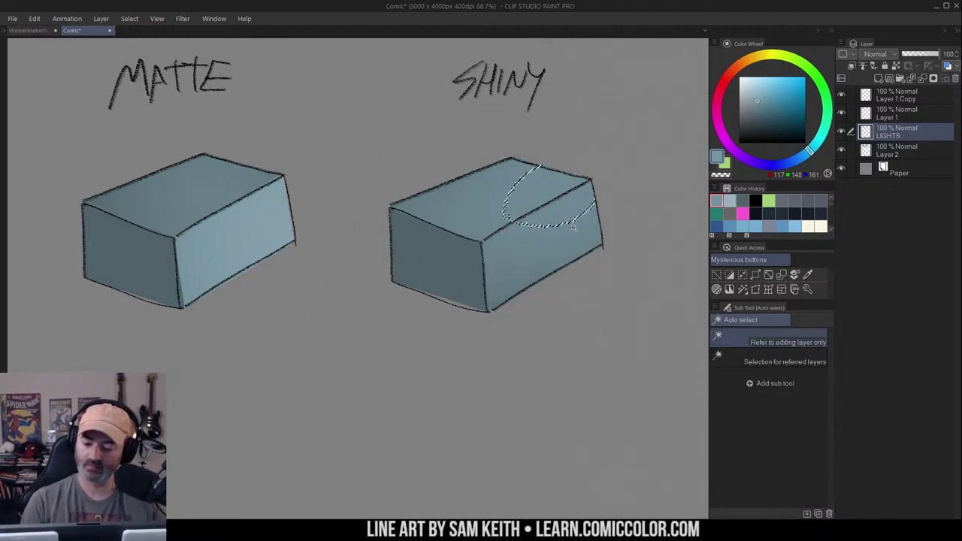
{"action": "key", "text": "ctrl+z"}
{"action": "left_click", "coordinate": [872, 151]}
{"action": "left_click", "coordinate": [562, 234]}
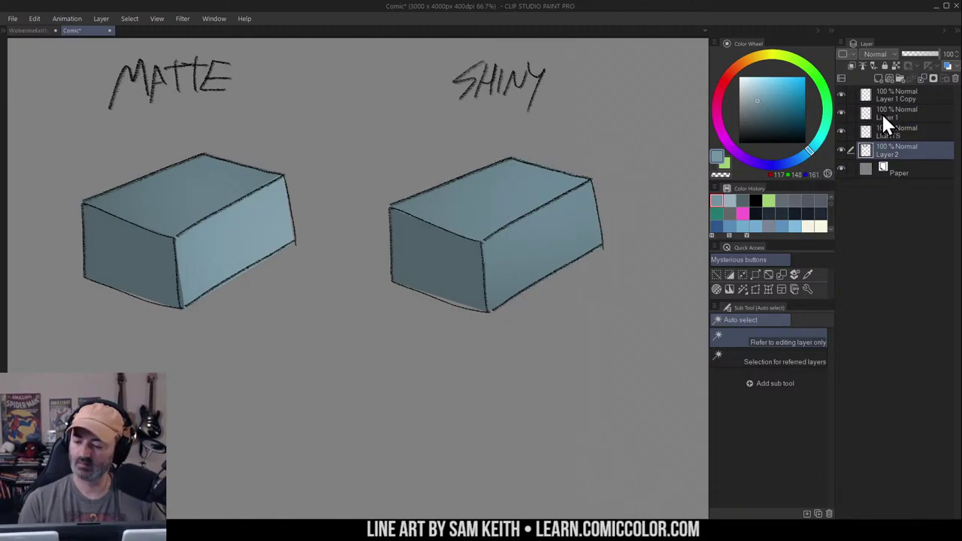
Try airbrushing the shiny box's long right face on the LIGHTS layer, and undo the stroke and its face selection
{"action": "left_click", "coordinate": [888, 131]}
{"action": "key", "text": "b"}
{"action": "mouse_move", "coordinate": [590, 219]}
{"action": "left_mouse_down"}
{"action": "mouse_move", "coordinate": [543, 270]}
{"action": "mouse_move", "coordinate": [535, 301]}
{"action": "mouse_move", "coordinate": [623, 185]}
{"action": "left_mouse_up"}
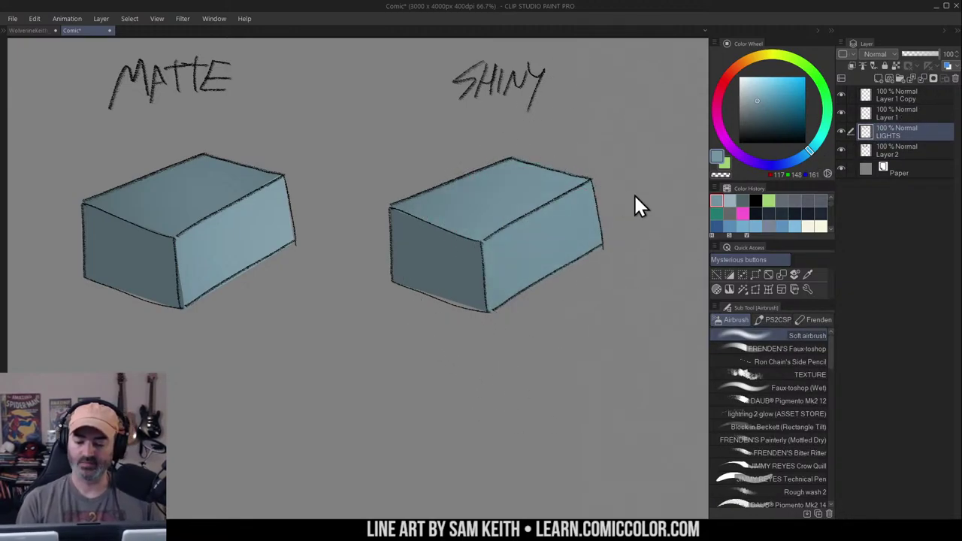
{"action": "key", "text": "q"}
{"action": "key", "text": "ctrl+z"}
{"action": "key", "text": "ctrl+z"}
Check the shiny box's selection with Quick Mask, then subtract its top face with a polyline to leave the long right face
{"action": "key", "text": "bracketleft"}
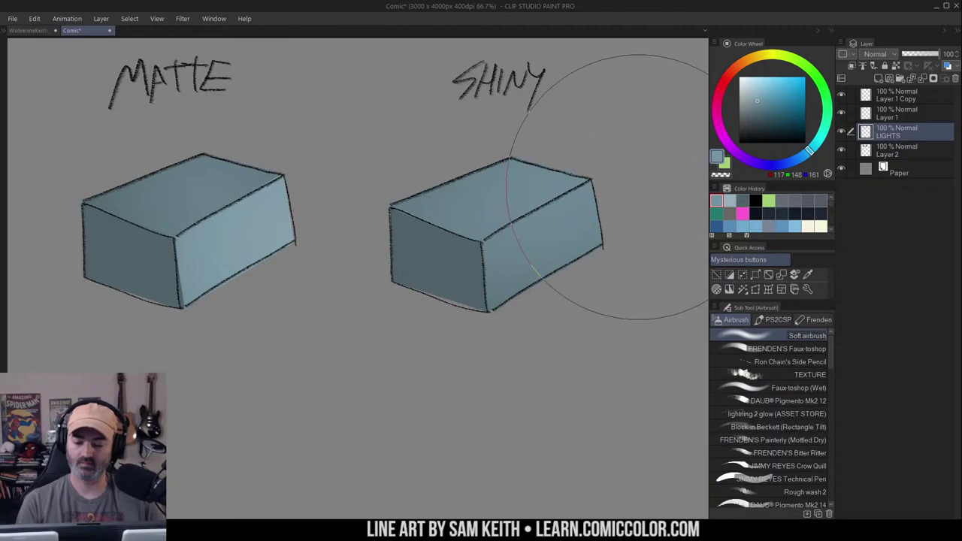
{"action": "key", "text": "bracketleft"}
{"action": "key", "text": "q"}
{"action": "key", "text": "q"}
{"action": "key", "text": "q"}
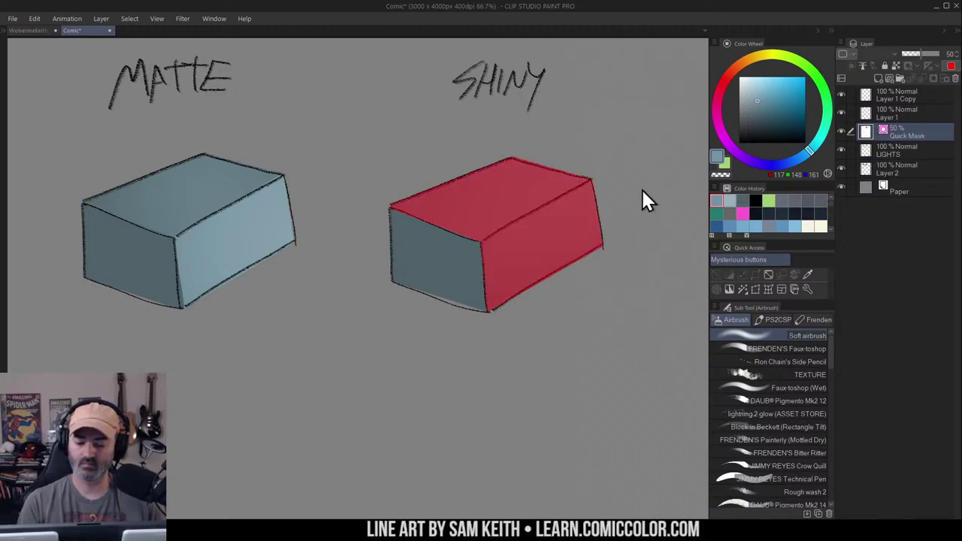
{"action": "key", "text": "q"}
{"action": "key", "text": "m"}
{"action": "left_click", "coordinate": [599, 174]}
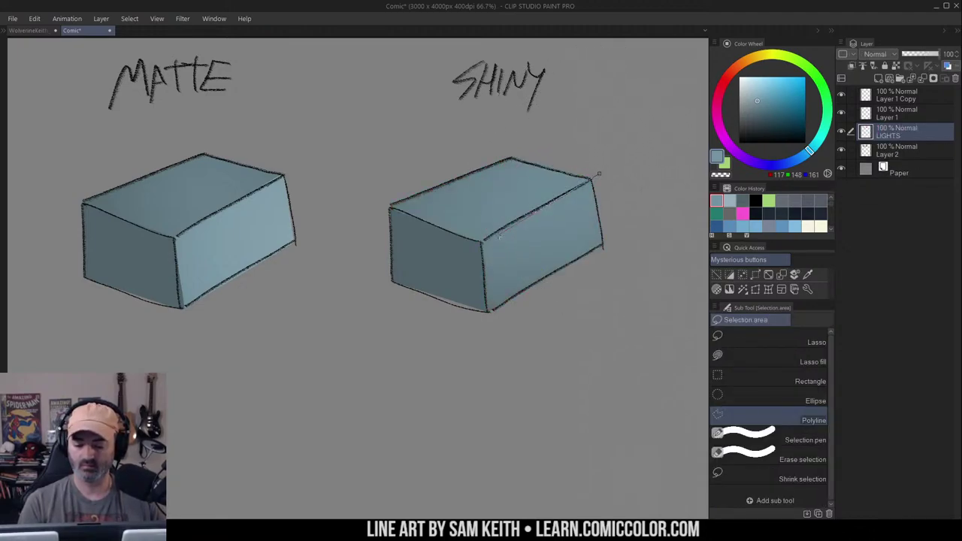
{"action": "left_click", "coordinate": [476, 245]}
{"action": "left_click", "coordinate": [351, 217]}
{"action": "left_click", "coordinate": [441, 139]}
{"action": "left_click", "coordinate": [598, 121]}
{"action": "left_click", "coordinate": [599, 174]}
{"action": "key", "text": "ctrl+h"}
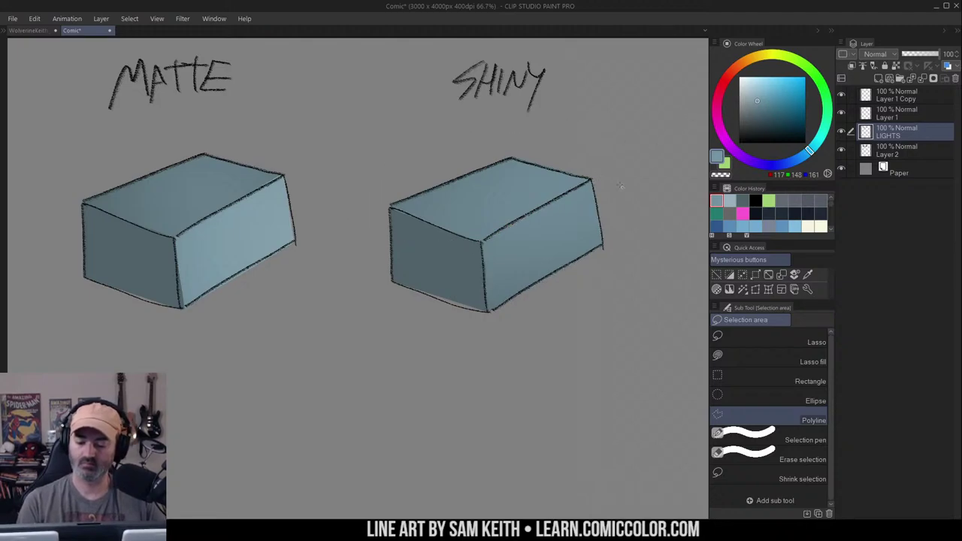
Airbrush the shiny box's long right face with the lighter blue sampled from the matte box's long right face
{"action": "key", "text": "b"}
{"action": "left_click", "coordinate": [261, 229], "text": "alt"}
{"action": "mouse_move", "coordinate": [572, 210]}
{"action": "left_mouse_down"}
{"action": "mouse_move", "coordinate": [547, 304]}
{"action": "mouse_move", "coordinate": [538, 253]}
{"action": "left_mouse_up"}
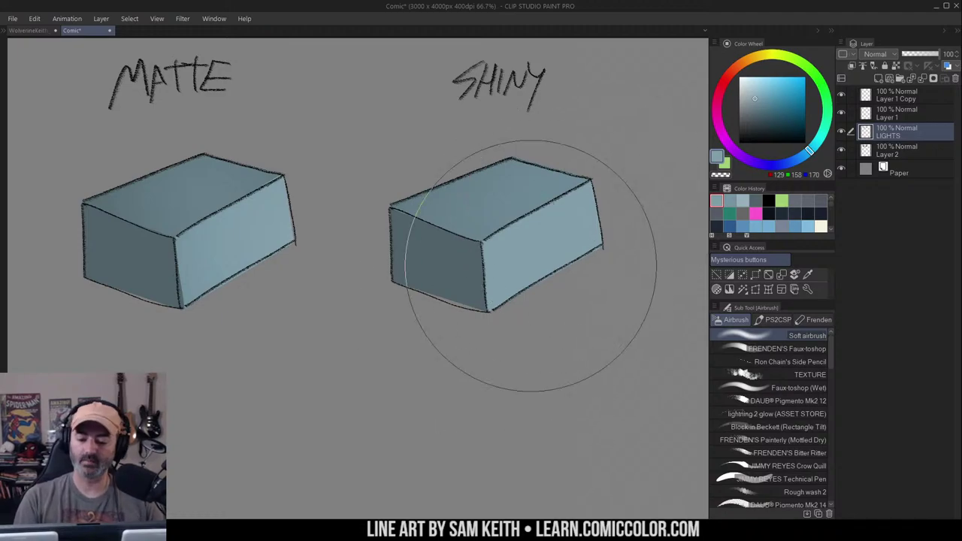
Lasso window-like vertical reflection shapes and thin edge strips on the shiny box's long right face, limited to its flat colour on Layer 2
{"action": "key", "text": "m"}
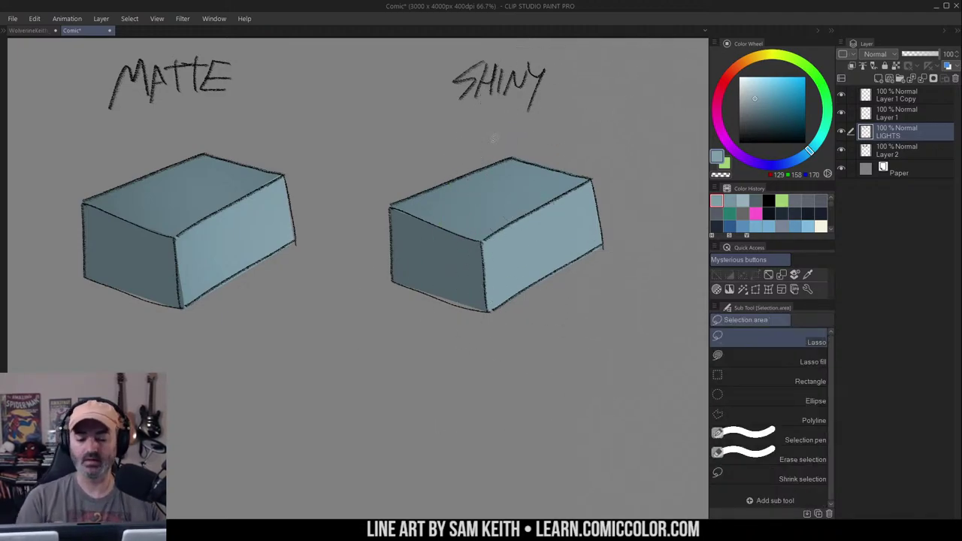
{"action": "left_click_drag", "start_coordinate": [544, 150], "coordinate": [529, 143]}
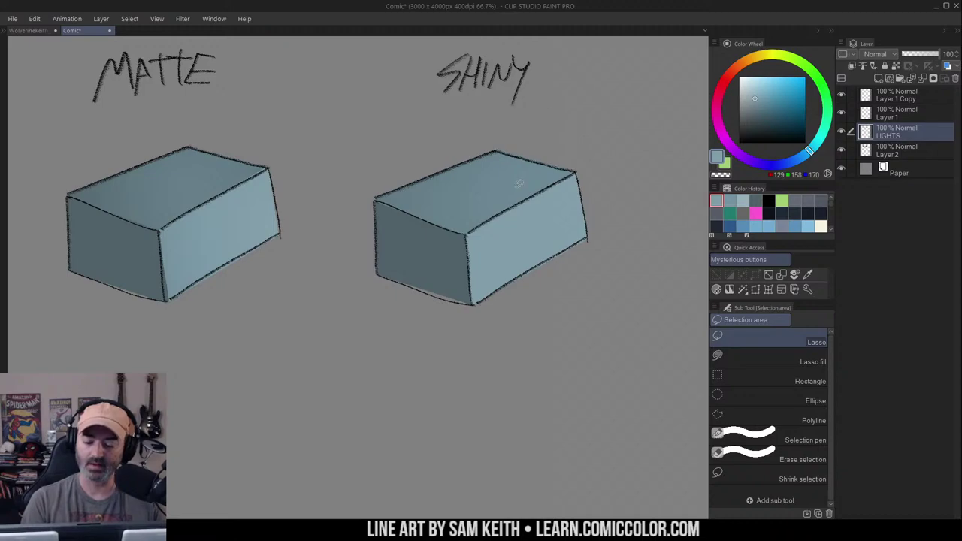
{"action": "mouse_move", "coordinate": [544, 198]}
{"action": "left_mouse_down"}
{"action": "mouse_move", "coordinate": [535, 187]}
{"action": "mouse_move", "coordinate": [553, 141]}
{"action": "left_mouse_up"}
{"action": "key", "text": "ctrl+space"}
{"action": "left_click", "coordinate": [518, 184]}
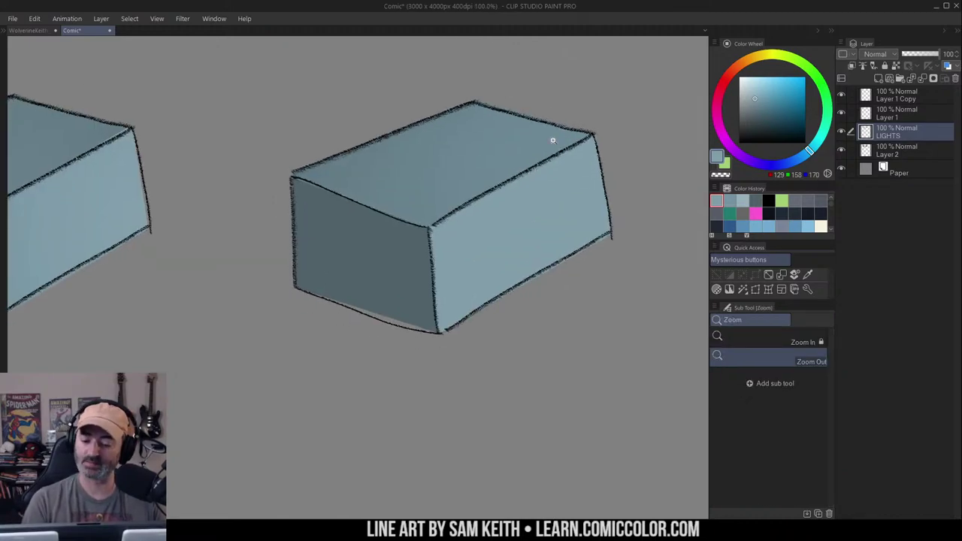
{"action": "key", "text": "m"}
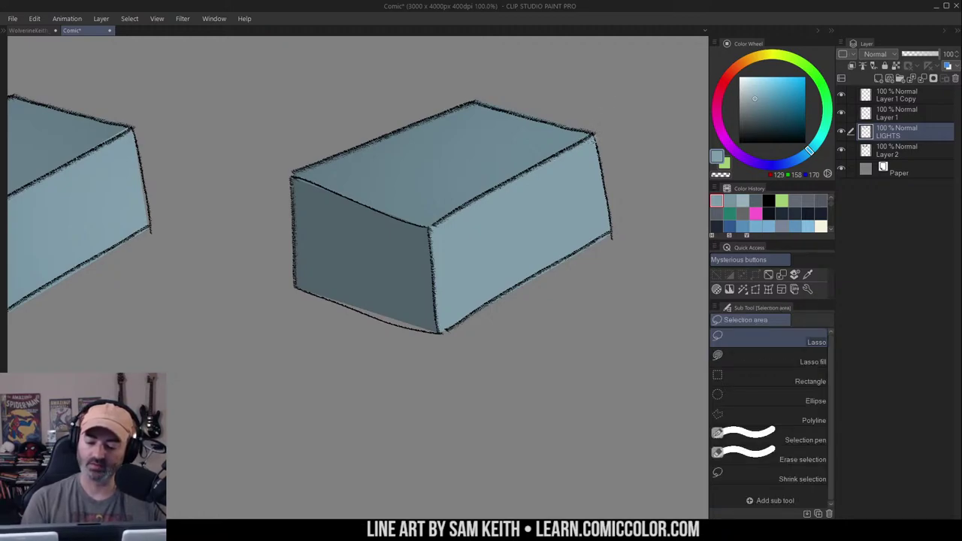
{"action": "key", "text": "m"}
{"action": "key", "text": "m"}
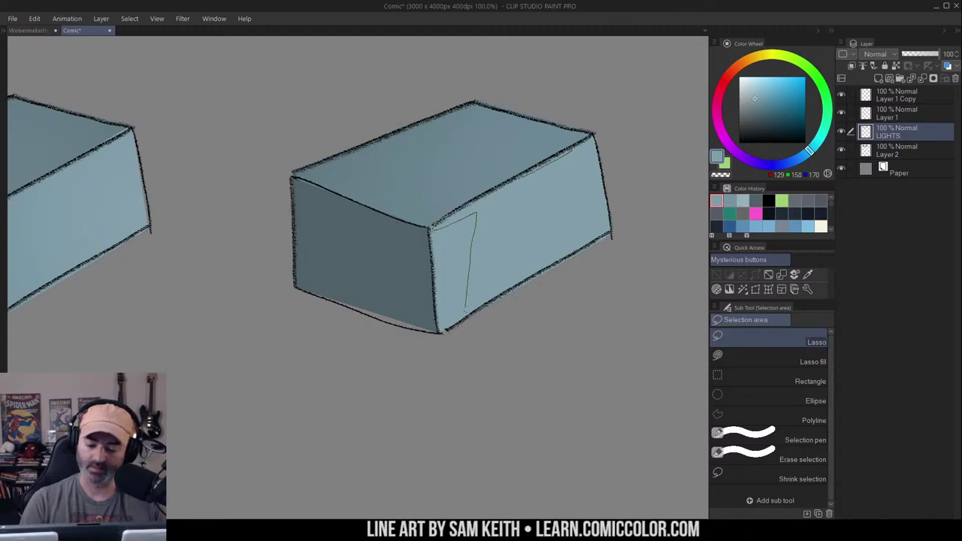
{"action": "mouse_move", "coordinate": [465, 309]}
{"action": "left_mouse_down"}
{"action": "mouse_move", "coordinate": [503, 326]}
{"action": "mouse_move", "coordinate": [521, 191]}
{"action": "mouse_move", "coordinate": [514, 306]}
{"action": "mouse_move", "coordinate": [551, 292]}
{"action": "mouse_move", "coordinate": [558, 160]}
{"action": "left_mouse_up"}
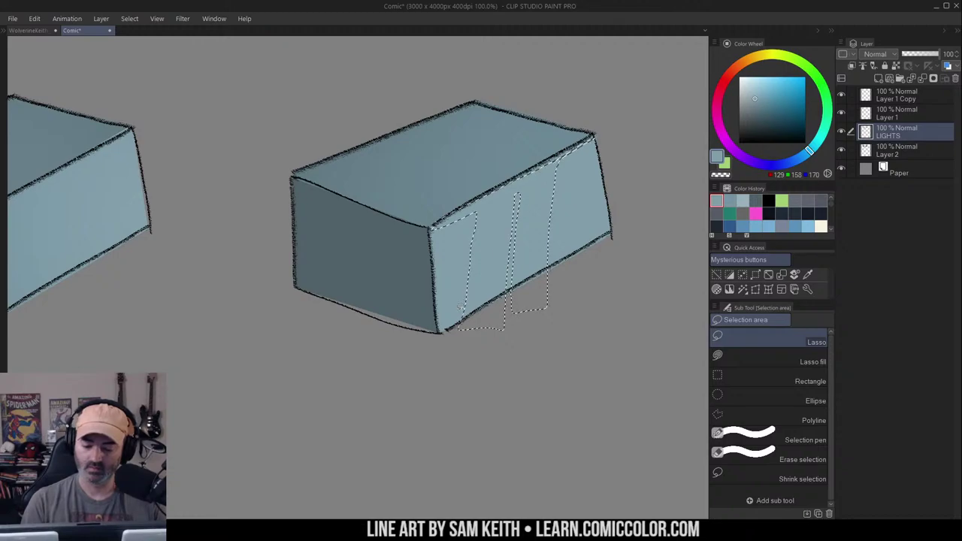
{"action": "mouse_move", "coordinate": [548, 258]}
{"action": "left_mouse_down"}
{"action": "mouse_move", "coordinate": [608, 226]}
{"action": "mouse_move", "coordinate": [533, 275]}
{"action": "left_mouse_up"}
{"action": "mouse_move", "coordinate": [411, 222]}
{"action": "left_mouse_down"}
{"action": "mouse_move", "coordinate": [433, 282]}
{"action": "mouse_move", "coordinate": [437, 329]}
{"action": "mouse_move", "coordinate": [412, 224]}
{"action": "left_mouse_up"}
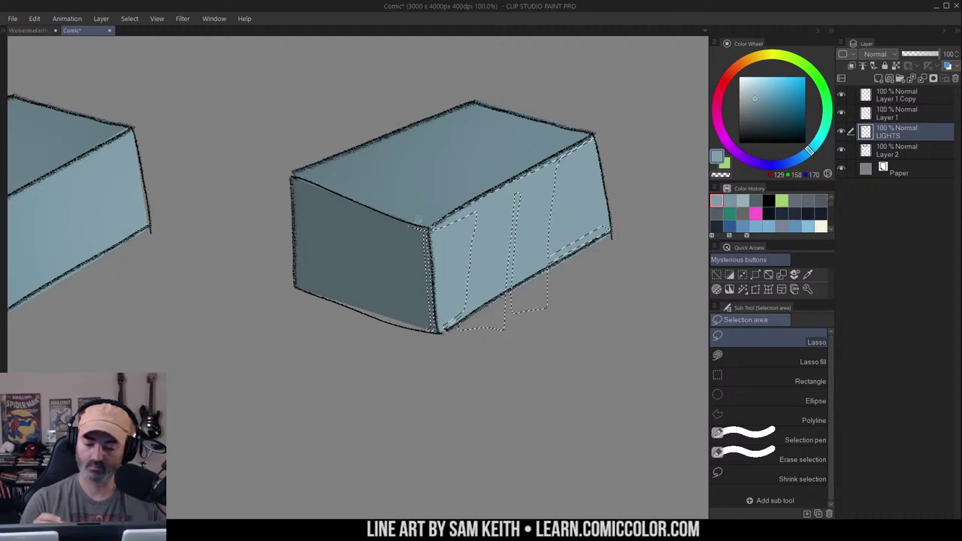
{"action": "key", "text": "w"}
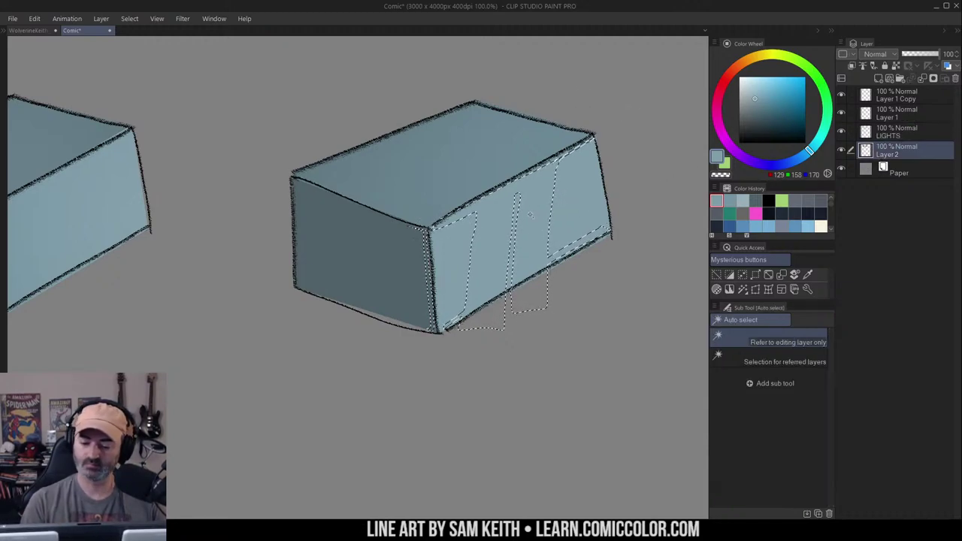
{"action": "key", "text": "ctrl+d"}
Try airbrushing the selected reflection shapes on the LIGHTS layer with pale blue, RGB 190, 212, 221
{"action": "key", "text": "b"}
{"action": "left_click", "coordinate": [747, 85]}
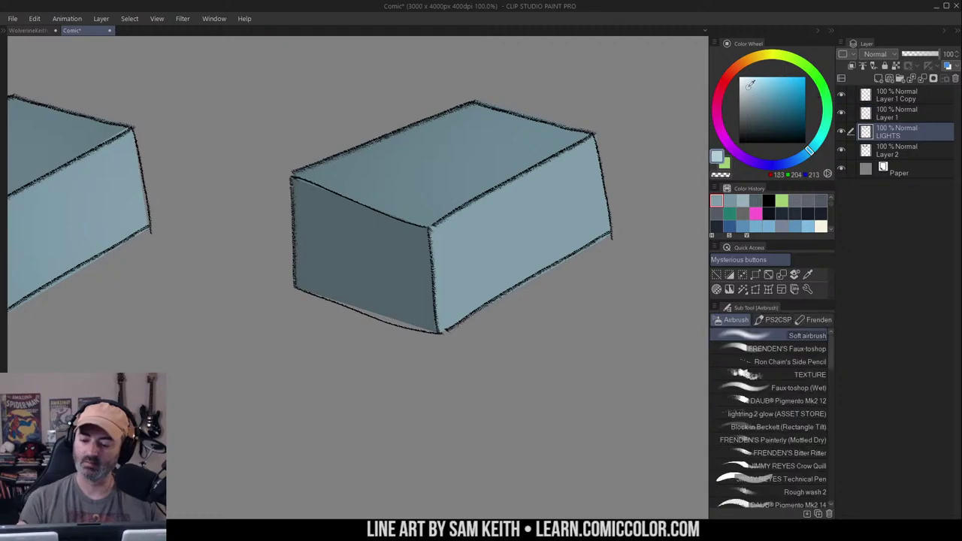
{"action": "left_click_drag", "start_coordinate": [594, 154], "coordinate": [492, 274]}
{"action": "key", "text": "alt+space"}
{"action": "left_click", "coordinate": [566, 234]}
{"action": "scroll", "coordinate": [578, 235], "scroll_direction": "down", "scroll_amount": 1}
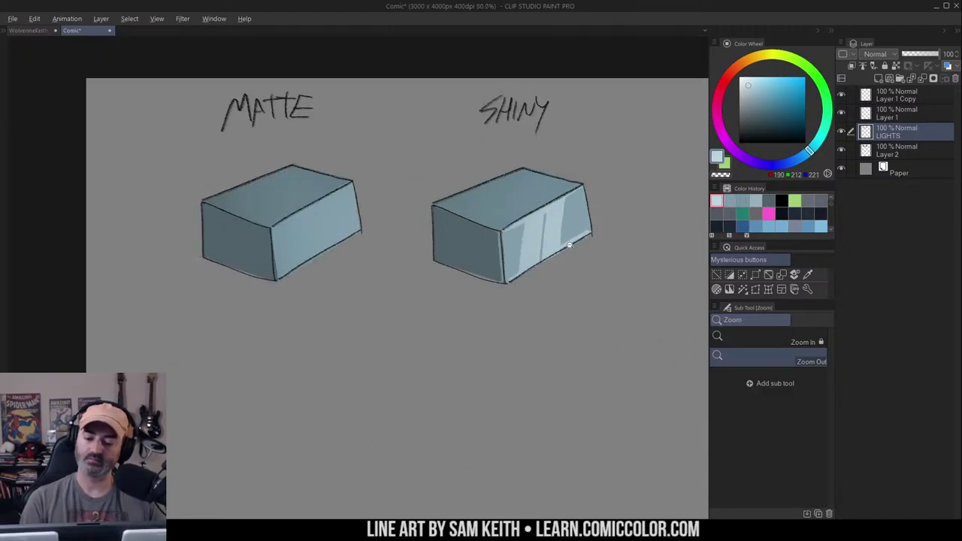
{"action": "scroll", "coordinate": [568, 246], "scroll_direction": "down", "scroll_amount": 1}
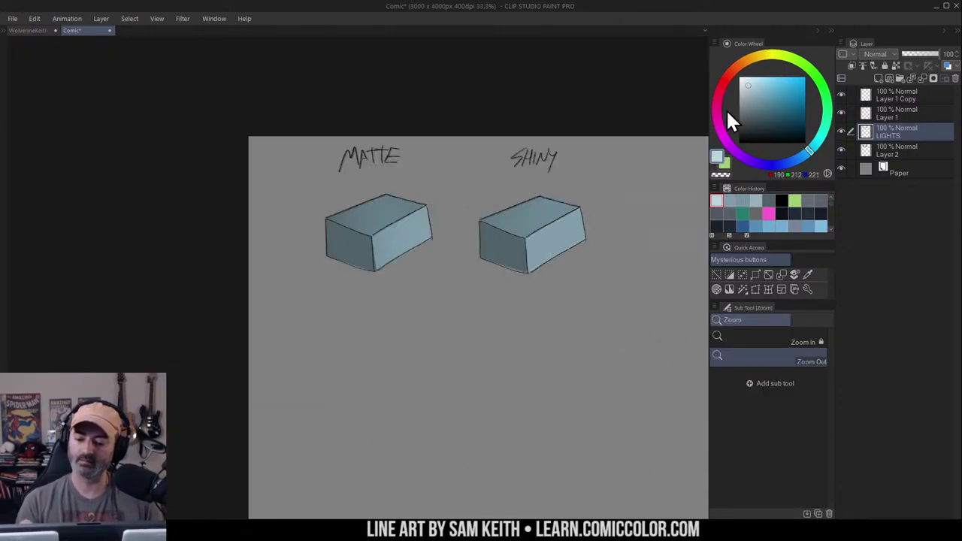
Airbrush the right face's reflection shapes with a slightly darker pale blue, RGB 182, 203, 211
{"action": "key", "text": "b"}
{"action": "left_click", "coordinate": [748, 88]}
Lasso a curved S-shaped reflection across the shiny box's top face, limited to the face's flat colour
{"action": "key", "text": "m"}
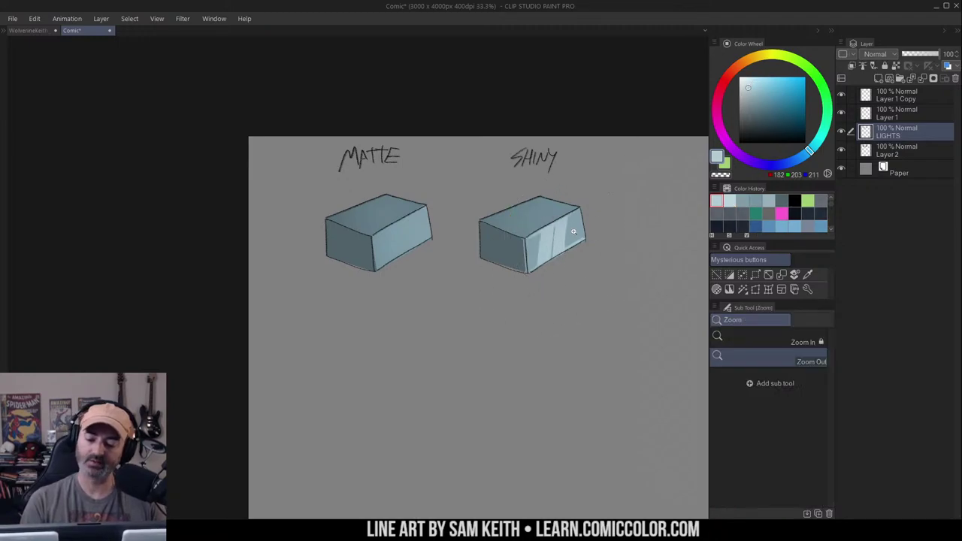
{"action": "scroll", "coordinate": [594, 222], "scroll_direction": "up", "scroll_amount": 2}
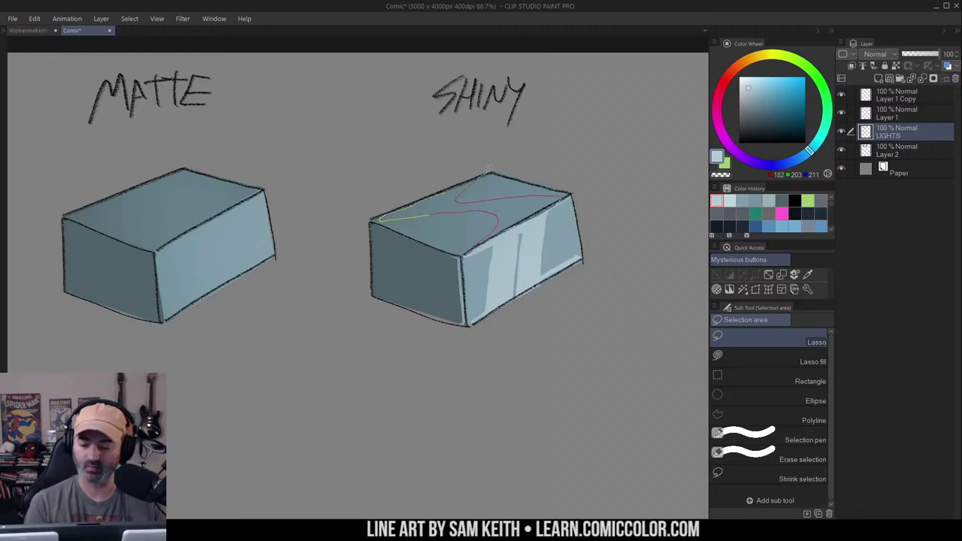
{"action": "left_click_drag", "start_coordinate": [491, 169], "coordinate": [493, 172]}
{"action": "key", "text": "w"}
{"action": "left_click", "coordinate": [466, 197]}
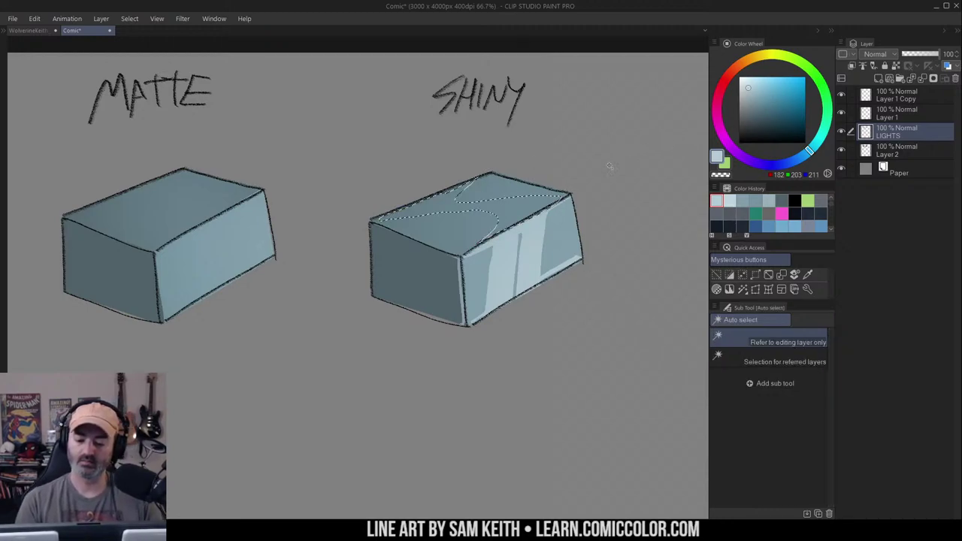
Try airbrushing the top face's curved reflection with a more saturated blue, RGB 120, 182, 209, and undo it back to the selection
{"action": "key", "text": "b"}
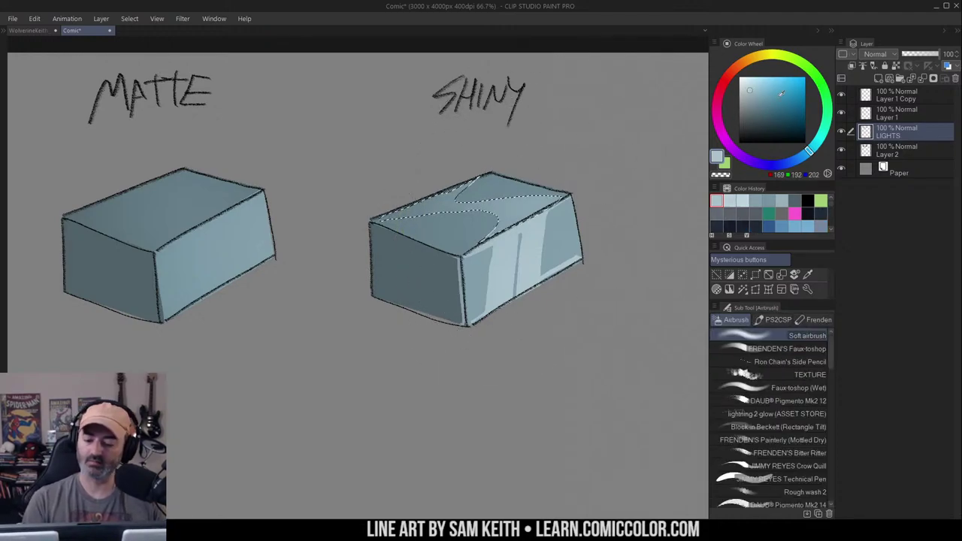
{"action": "left_click", "coordinate": [760, 97]}
{"action": "mouse_move", "coordinate": [518, 224]}
{"action": "left_mouse_down"}
{"action": "mouse_move", "coordinate": [521, 247]}
{"action": "mouse_move", "coordinate": [545, 209]}
{"action": "mouse_move", "coordinate": [515, 246]}
{"action": "mouse_move", "coordinate": [571, 232]}
{"action": "left_mouse_up"}
{"action": "left_click", "coordinate": [766, 88]}
{"action": "key", "text": "ctrl+d"}
{"action": "key", "text": "alt+space"}
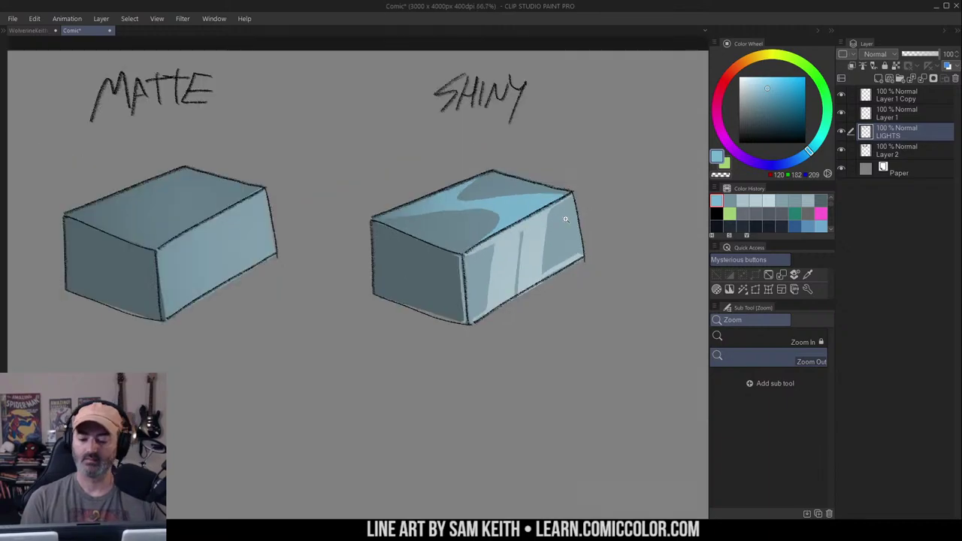
{"action": "left_click", "coordinate": [557, 227]}
{"action": "key", "text": "ctrl+z"}
{"action": "key", "text": "ctrl+z"}
{"action": "key", "text": "ctrl+z"}
{"action": "key", "text": "ctrl+z"}
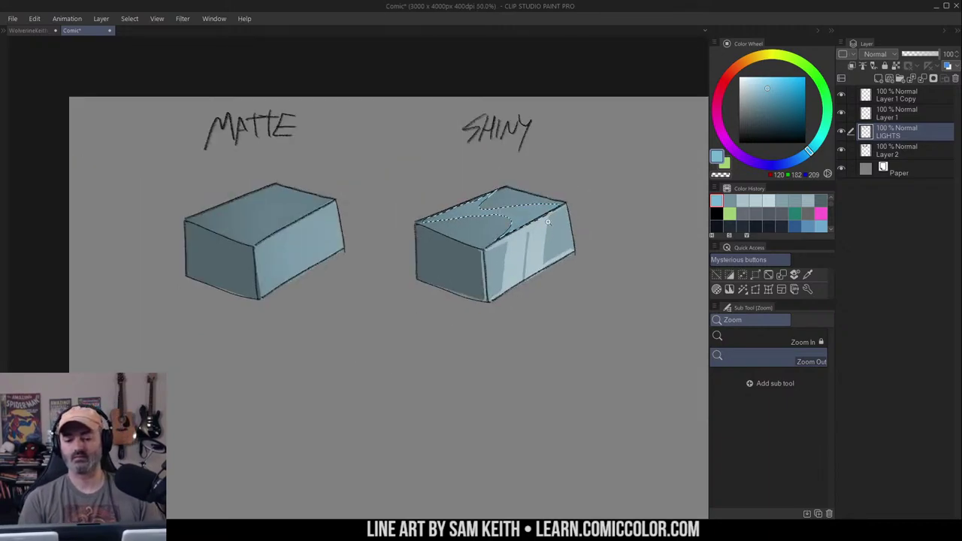
Airbrush the top face's curved reflection with muted pale blue, RGB 167, 190, 200, and clear the selection
{"action": "key", "text": "b"}
{"action": "left_click", "coordinate": [749, 91]}
{"action": "left_click_drag", "start_coordinate": [554, 219], "coordinate": [550, 247]}
{"action": "key", "text": "alt+space"}
{"action": "left_click", "coordinate": [591, 207]}
{"action": "left_click", "coordinate": [579, 217]}
{"action": "key", "text": "ctrl+d"}
Lasso a thin strip along the edge between the shiny box's top and long right faces and airbrush it near-white, RGB 243, 250, 254
{"action": "key", "text": "m"}
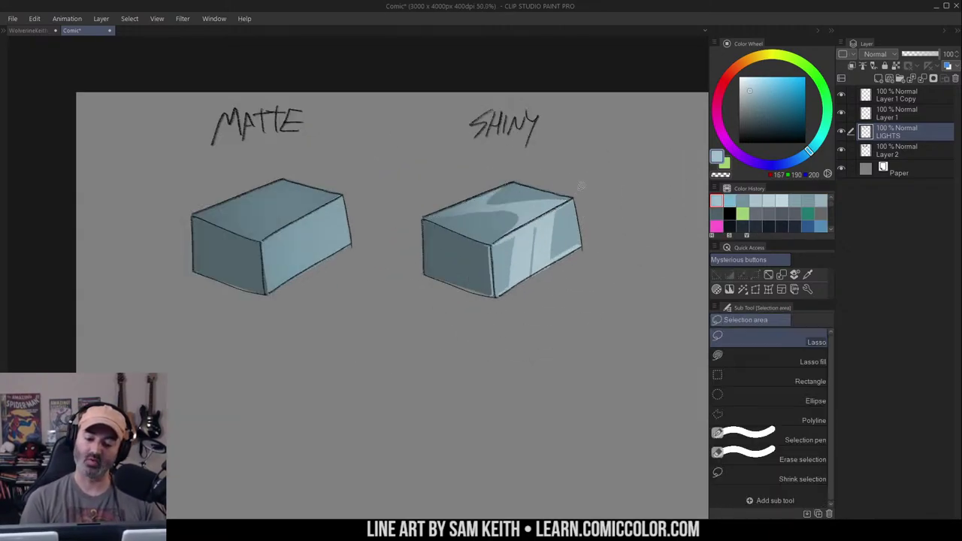
{"action": "key", "text": "ctrl+space"}
{"action": "left_click", "coordinate": [578, 188]}
{"action": "key", "text": "m"}
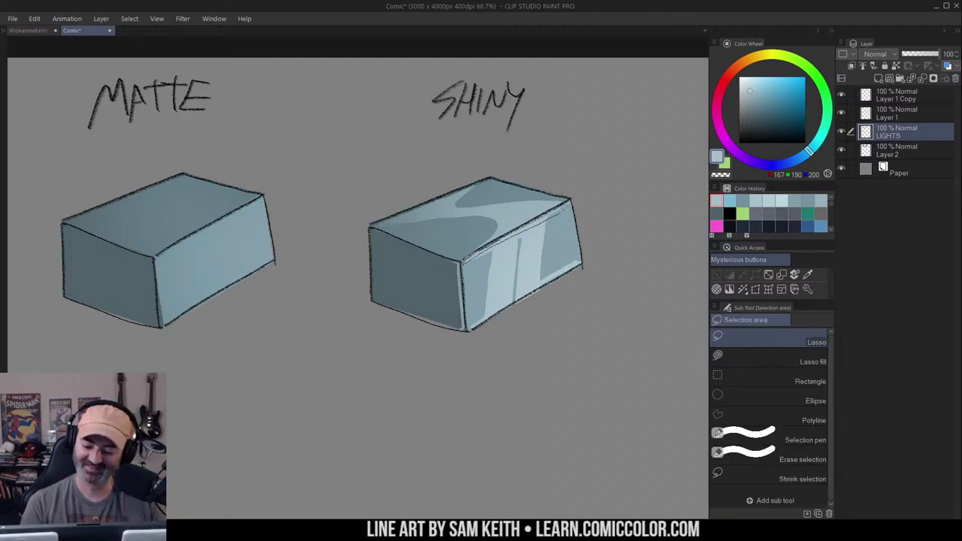
{"action": "left_click_drag", "start_coordinate": [479, 249], "coordinate": [463, 261]}
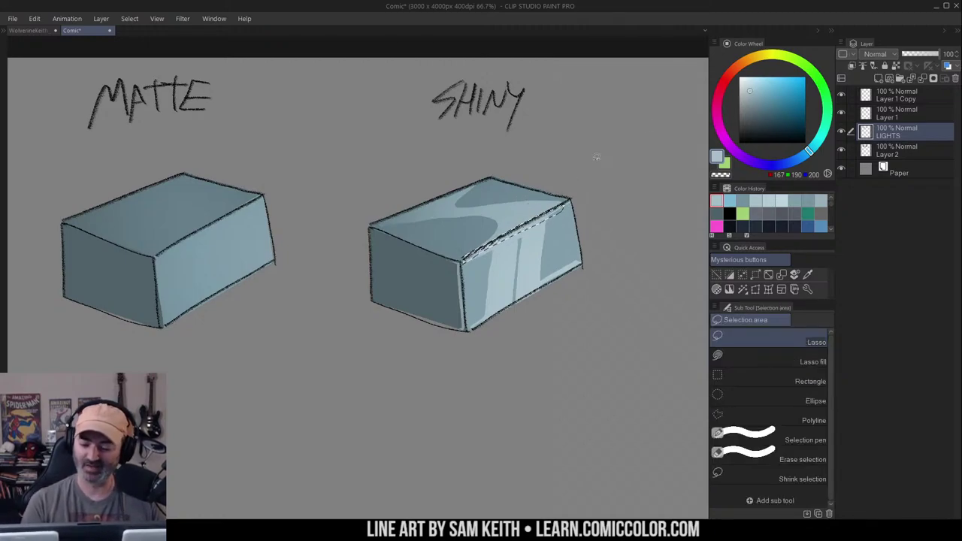
{"action": "left_click", "coordinate": [743, 76]}
{"action": "key", "text": "b"}
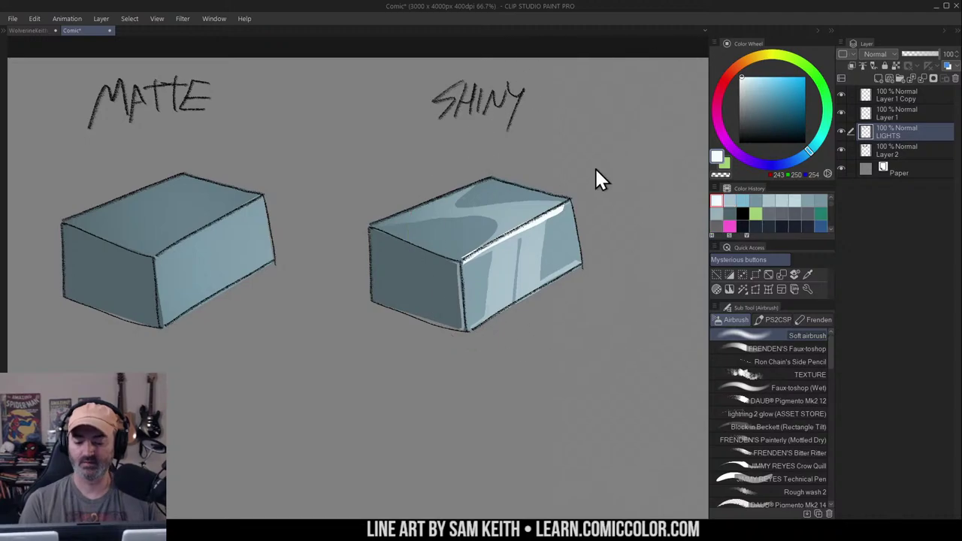
{"action": "key", "text": "m"}
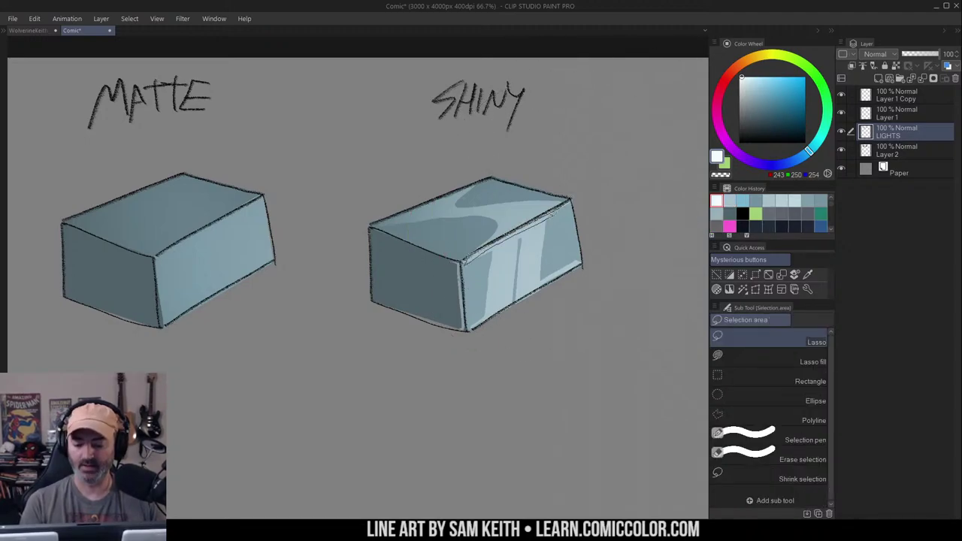
{"action": "mouse_move", "coordinate": [554, 216]}
{"action": "left_mouse_down"}
{"action": "mouse_move", "coordinate": [464, 261]}
{"action": "mouse_move", "coordinate": [569, 217]}
{"action": "left_mouse_up"}
{"action": "key", "text": "b"}
{"action": "key", "text": "ctrl+d"}
Lasso the shiny box's left front face, limit the selection to its flat colour on Layer 2, and hide the selection outline
{"action": "key", "text": "m"}
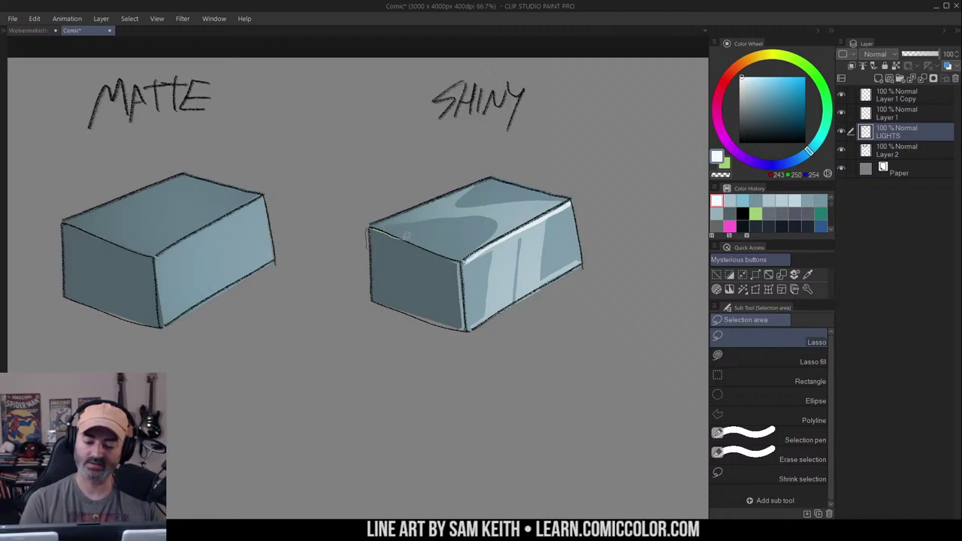
{"action": "left_click_drag", "start_coordinate": [402, 333], "coordinate": [369, 233]}
{"action": "key", "text": "w"}
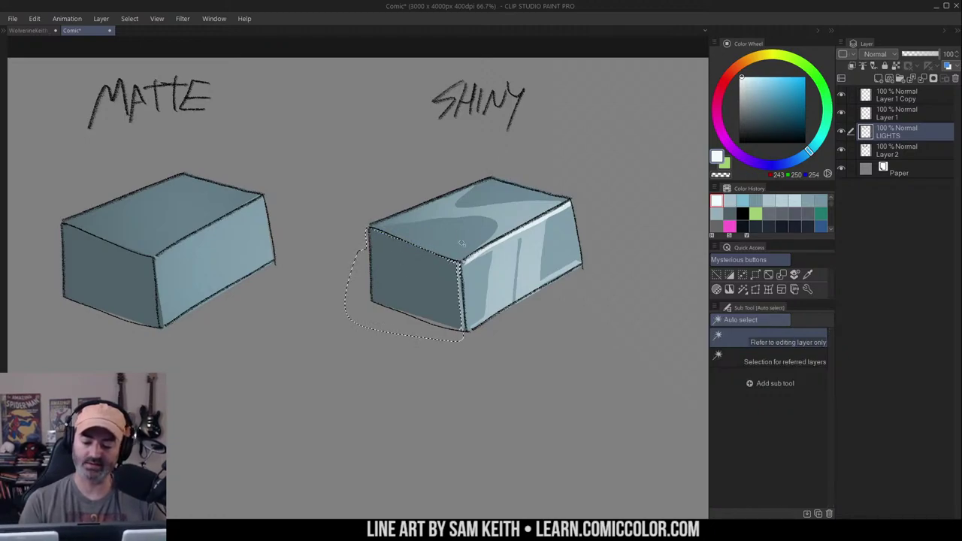
{"action": "left_click", "coordinate": [891, 151]}
{"action": "left_click", "coordinate": [433, 287]}
{"action": "key", "text": "ctrl+h"}
Airbrush the shiny box's left front face on Layer 2 with a darker blue-grey, RGB 71, 85, 92
{"action": "key", "text": "b"}
{"action": "left_click", "coordinate": [433, 297], "text": "alt"}
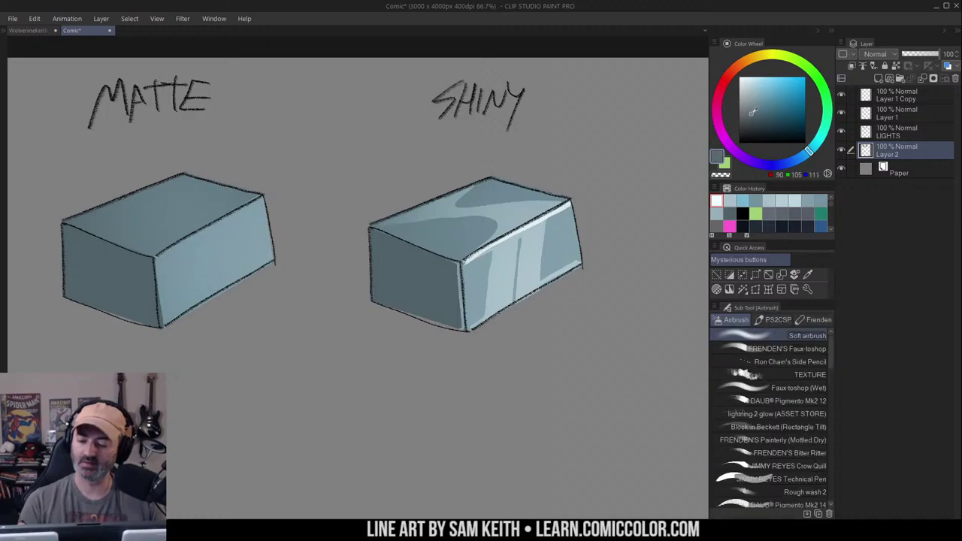
{"action": "mouse_move", "coordinate": [349, 351]}
{"action": "left_mouse_down"}
{"action": "mouse_move", "coordinate": [396, 303]}
{"action": "mouse_move", "coordinate": [394, 345]}
{"action": "mouse_move", "coordinate": [390, 305]}
{"action": "mouse_move", "coordinate": [379, 321]}
{"action": "mouse_move", "coordinate": [372, 304]}
{"action": "mouse_move", "coordinate": [424, 323]}
{"action": "mouse_move", "coordinate": [379, 329]}
{"action": "mouse_move", "coordinate": [372, 372]}
{"action": "left_mouse_up"}
{"action": "key", "text": "m"}
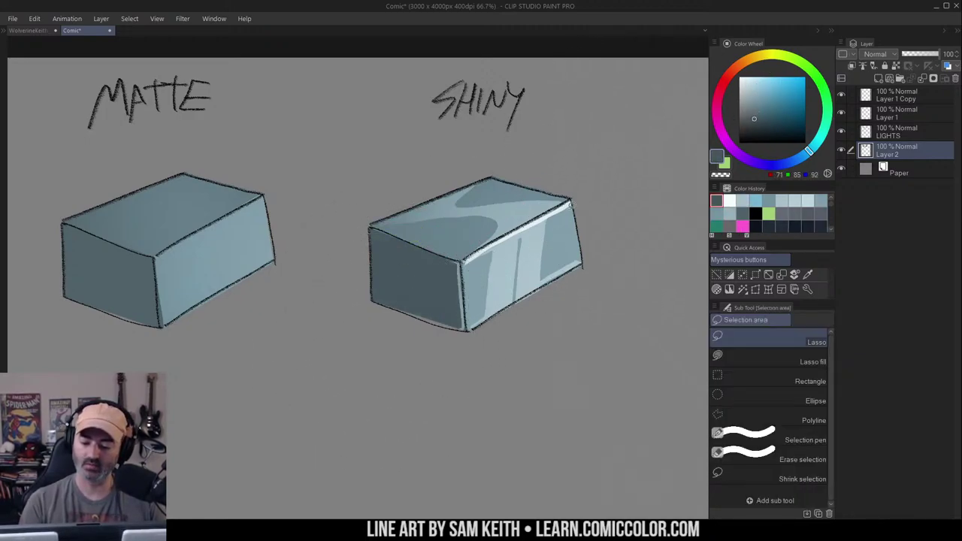
Airbrush the dark blue-grey softly over the ends of the shiny box's reflections on the LIGHTS layer and clear the selection
{"action": "key", "text": "b"}
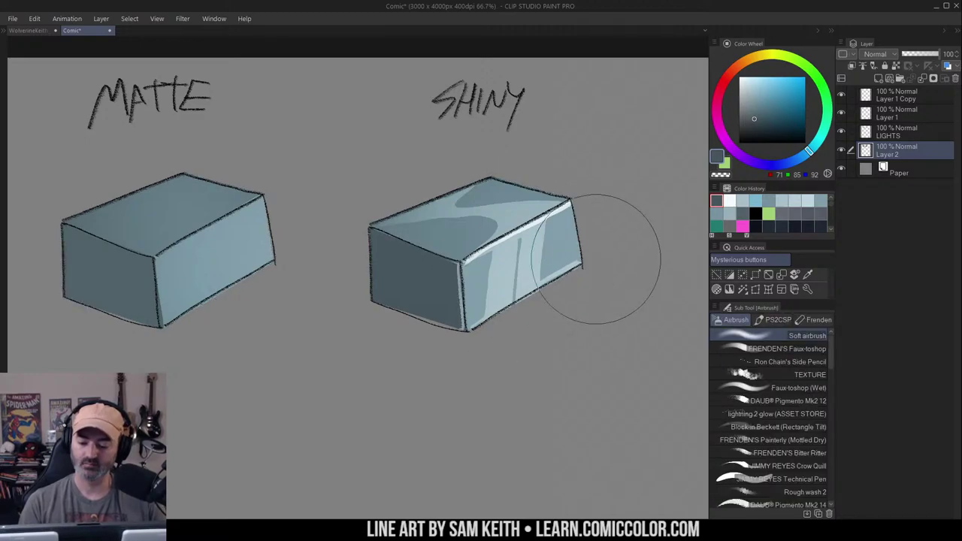
{"action": "left_click", "coordinate": [879, 131]}
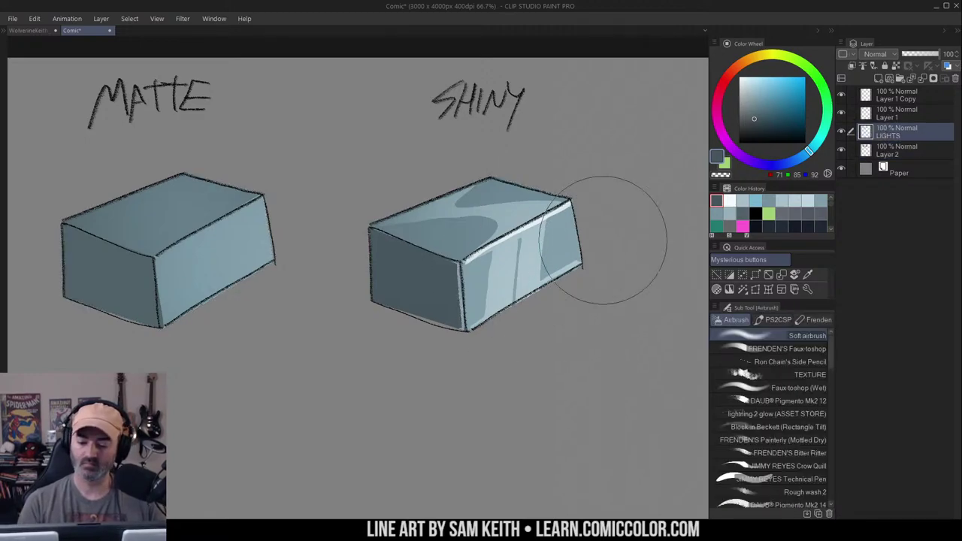
{"action": "left_click_drag", "start_coordinate": [459, 316], "coordinate": [447, 372]}
{"action": "left_click_drag", "start_coordinate": [470, 169], "coordinate": [380, 265]}
{"action": "left_click", "coordinate": [576, 164], "text": "alt"}
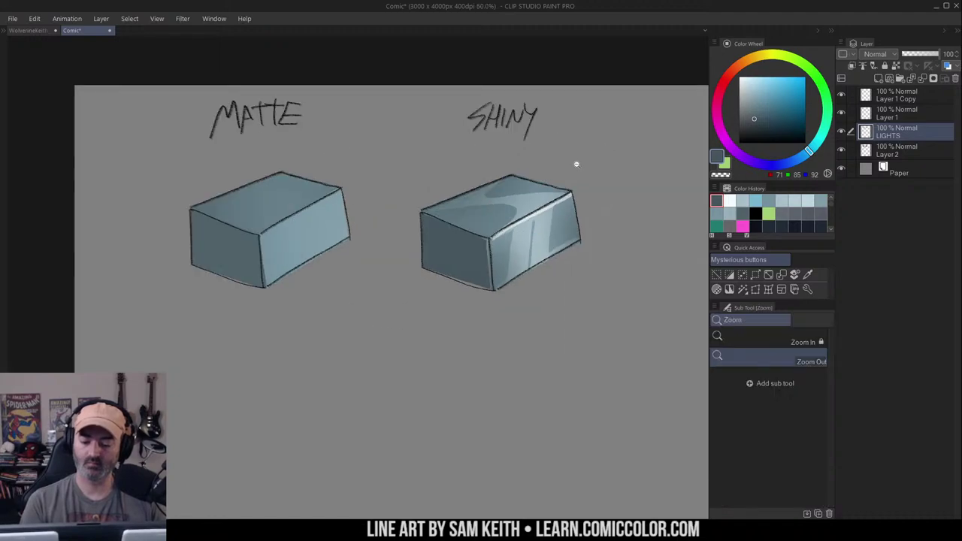
{"action": "left_click", "coordinate": [591, 170], "text": "alt"}
{"action": "left_click_drag", "start_coordinate": [595, 170], "coordinate": [568, 198]}
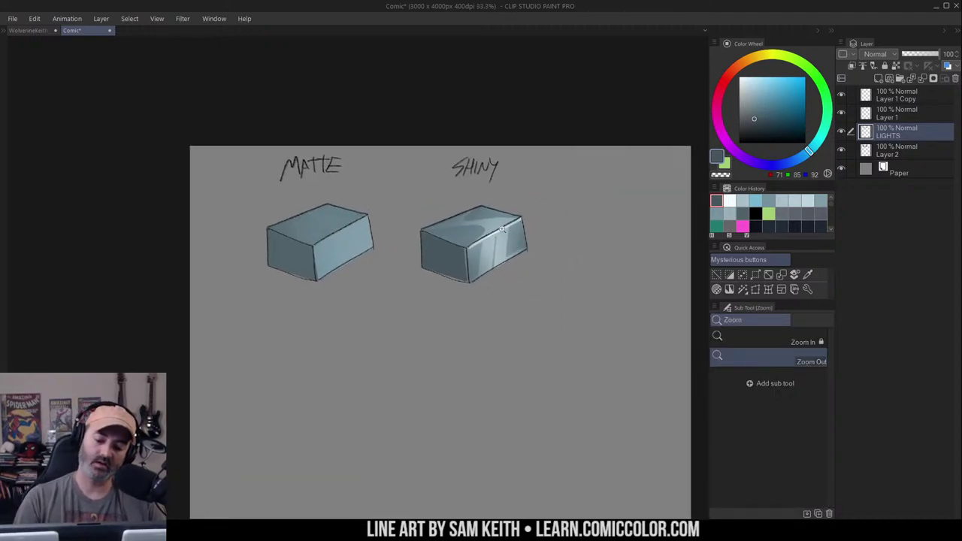
{"action": "left_click", "coordinate": [496, 248], "text": "ctrl"}
{"action": "left_click", "coordinate": [496, 245], "text": "ctrl"}
{"action": "key", "text": "ctrl+d"}
Choose Ron Chain's Side Pencil in black, identify the matte box's line layer by toggling layer visibility, and make Layer 1 active
{"action": "key", "text": "m"}
{"action": "left_click", "coordinate": [484, 249], "text": "alt"}
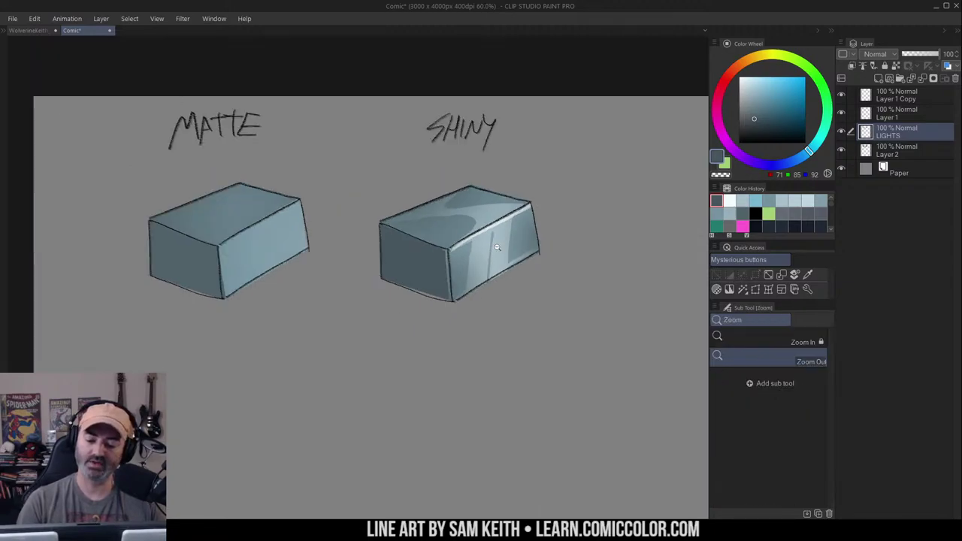
{"action": "left_click", "coordinate": [502, 247], "text": "alt"}
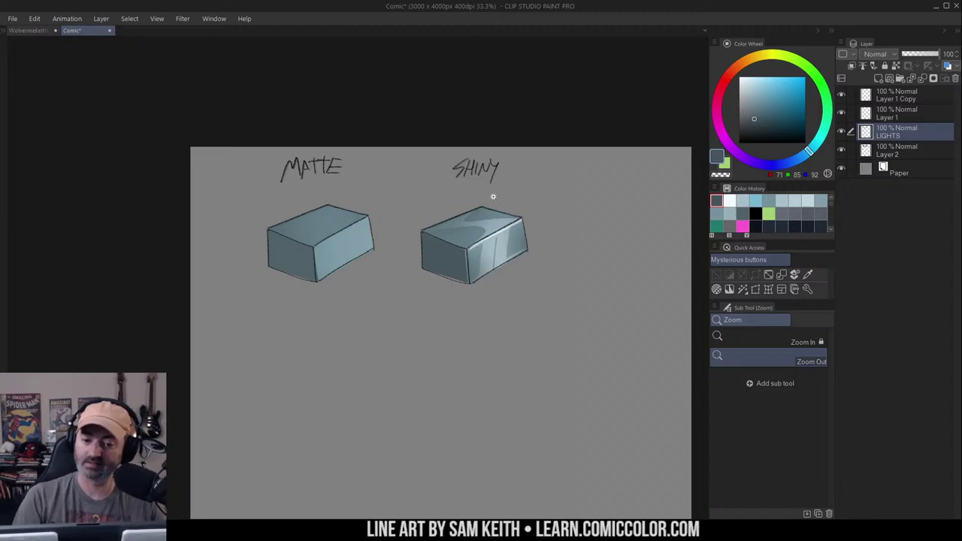
{"action": "left_click", "coordinate": [526, 198]}
{"action": "left_click_drag", "start_coordinate": [541, 193], "coordinate": [456, 140]}
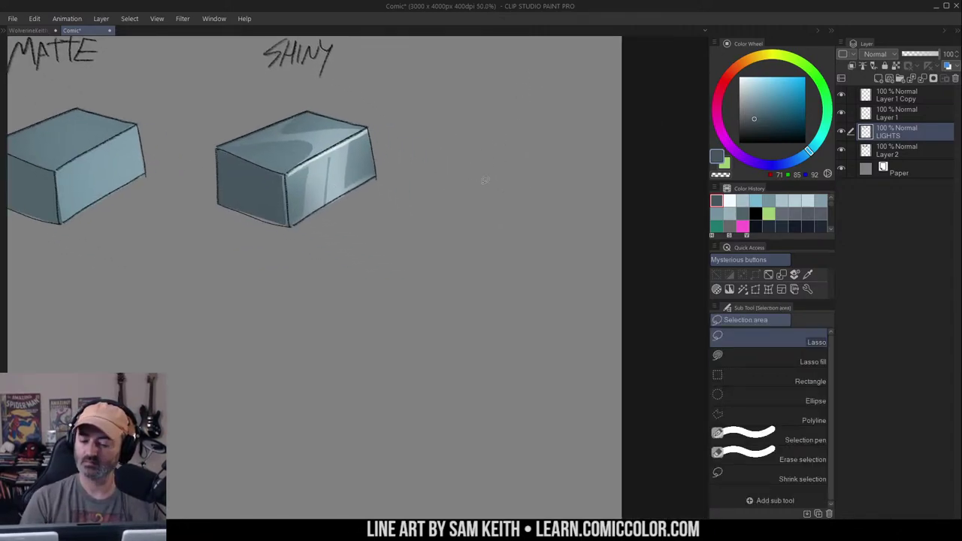
{"action": "key", "text": "b"}
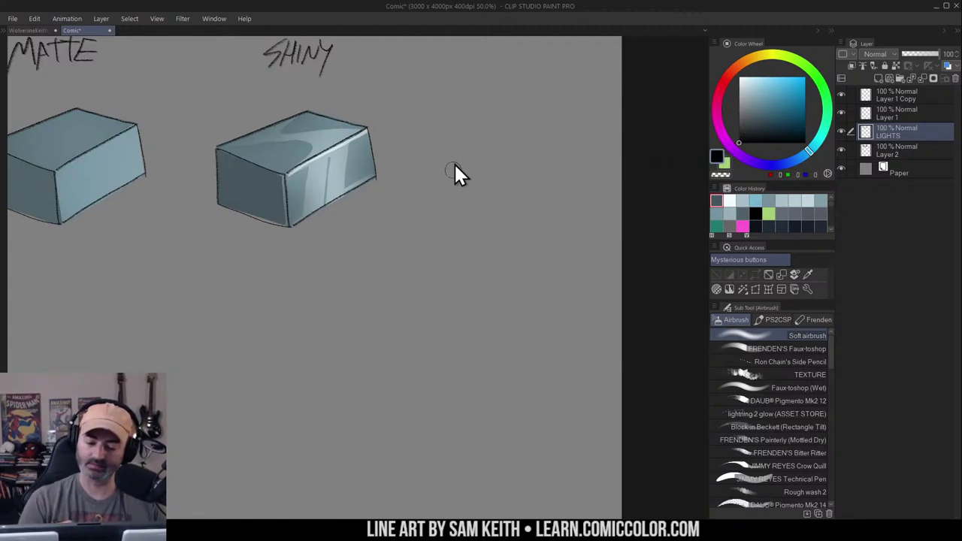
{"action": "left_click", "coordinate": [876, 144]}
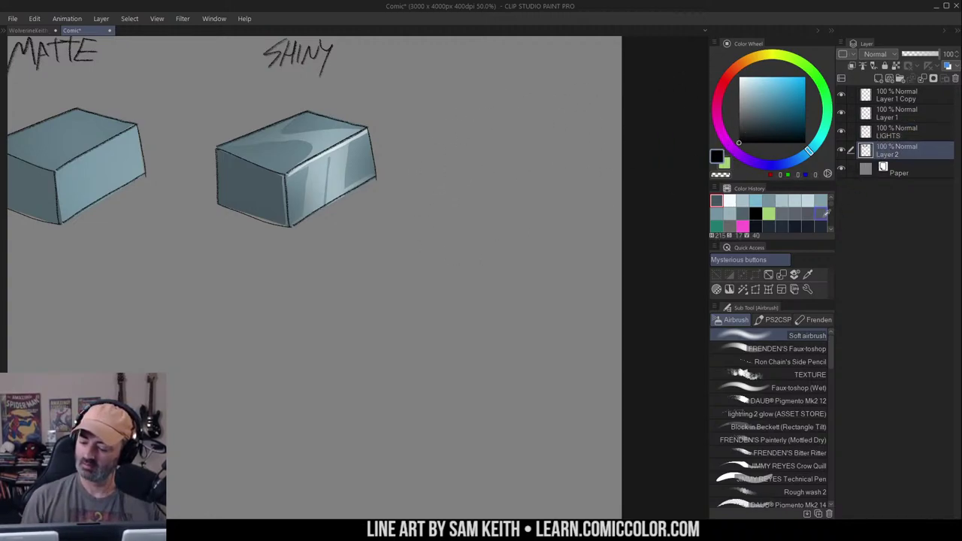
{"action": "left_click", "coordinate": [808, 363]}
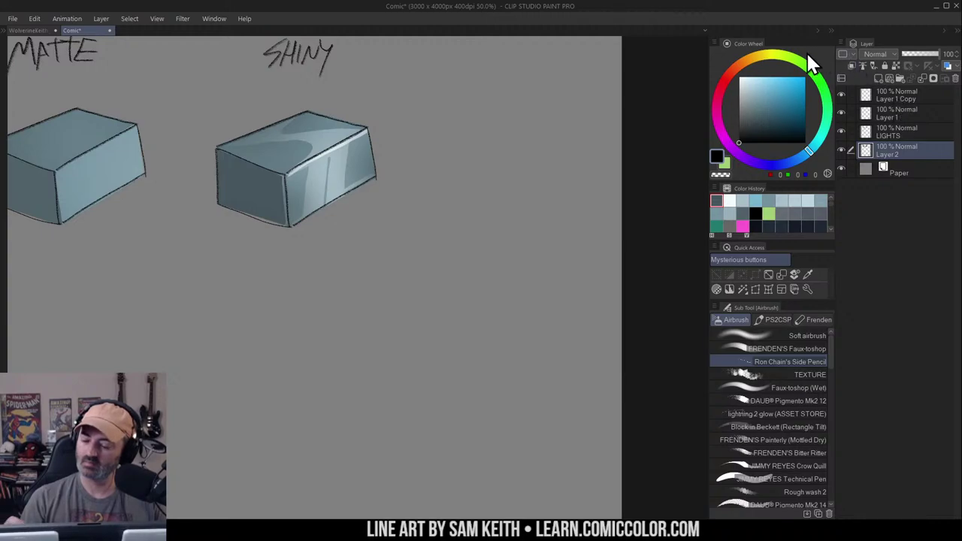
{"action": "left_click", "coordinate": [842, 148]}
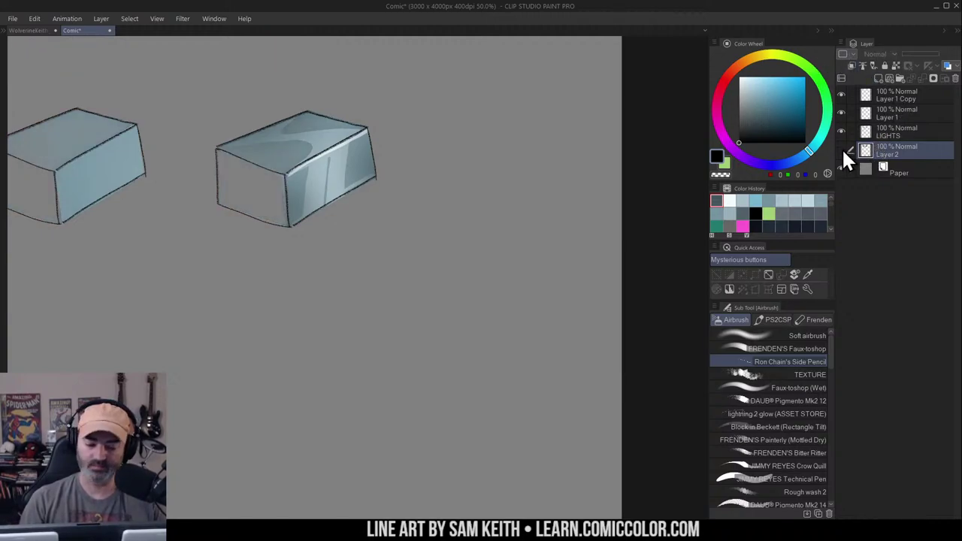
{"action": "left_click", "coordinate": [841, 148]}
{"action": "left_click", "coordinate": [843, 129]}
{"action": "left_click", "coordinate": [840, 129]}
{"action": "left_click", "coordinate": [842, 112]}
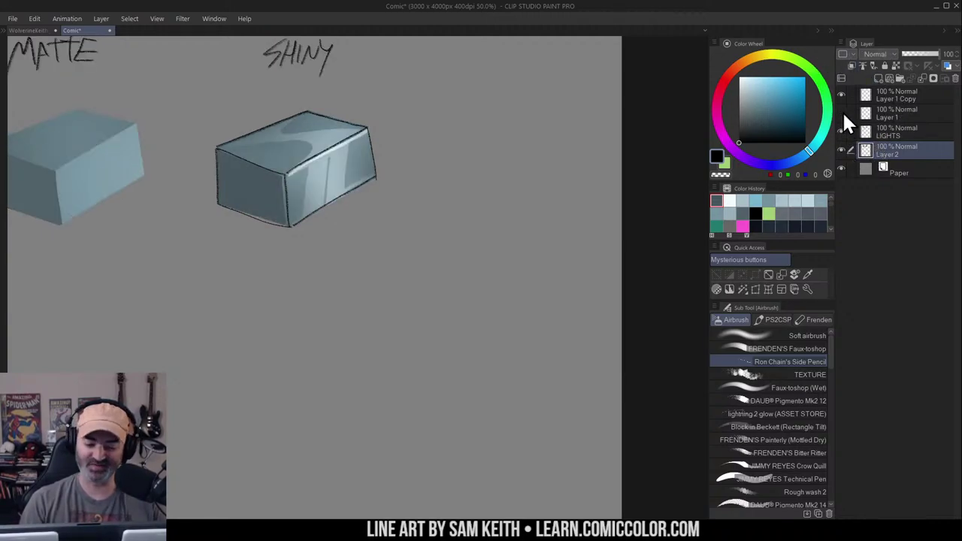
{"action": "left_click", "coordinate": [842, 112]}
{"action": "left_click", "coordinate": [876, 114]}
Sketch a rough bent-arm guide beside the shiny box on Layer 1, with an oval shoulder, upper arm, forearm and fist
{"action": "key", "text": "m"}
{"action": "key", "text": "b"}
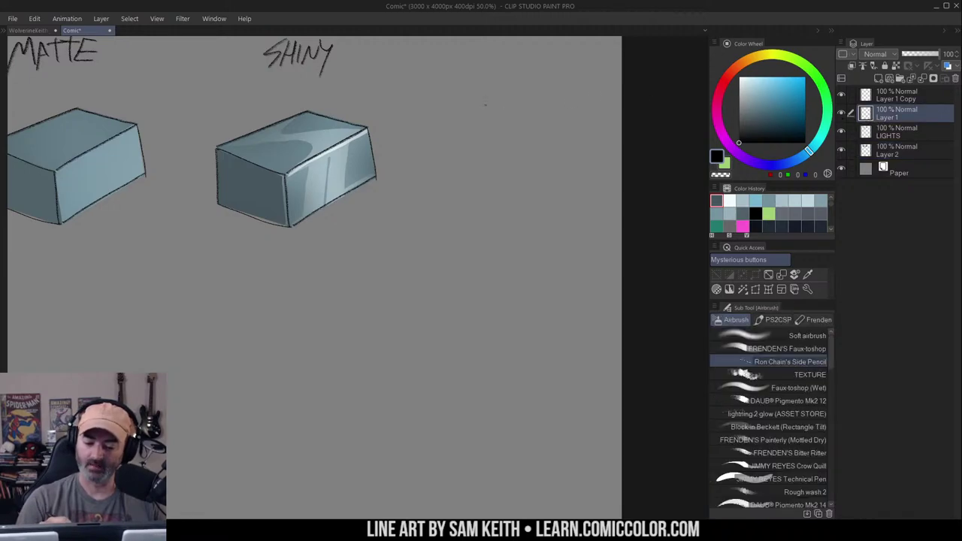
{"action": "left_click_drag", "start_coordinate": [485, 105], "coordinate": [474, 163]}
{"action": "key", "text": "ctrl+z"}
{"action": "mouse_move", "coordinate": [505, 104]}
{"action": "left_mouse_down"}
{"action": "mouse_move", "coordinate": [497, 135]}
{"action": "mouse_move", "coordinate": [515, 137]}
{"action": "mouse_move", "coordinate": [533, 218]}
{"action": "mouse_move", "coordinate": [542, 218]}
{"action": "mouse_move", "coordinate": [479, 259]}
{"action": "mouse_move", "coordinate": [475, 248]}
{"action": "mouse_move", "coordinate": [457, 257]}
{"action": "mouse_move", "coordinate": [490, 275]}
{"action": "left_mouse_up"}
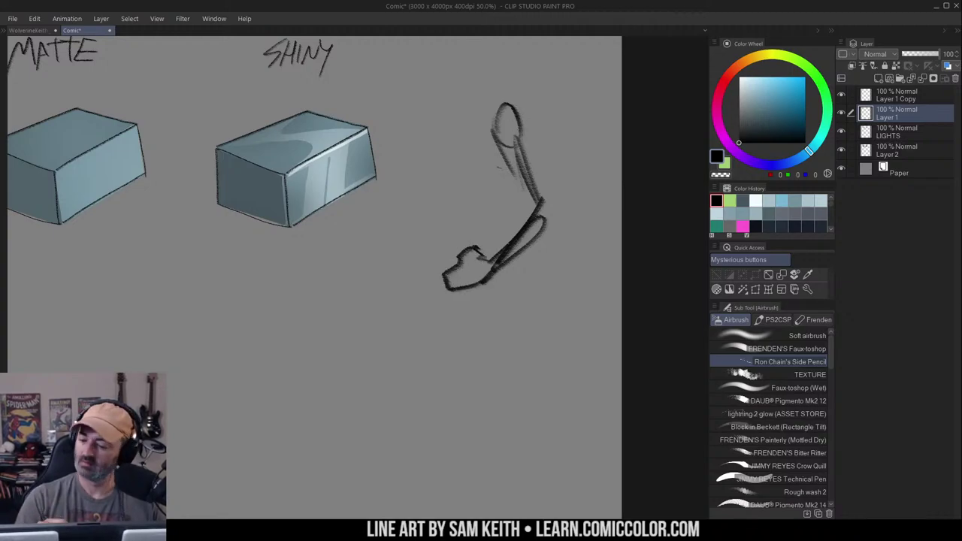
Fade Layer 1 to 41% opacity and draw the bulky arm's outline with forearm bands over the guide on a new layer
{"action": "left_click", "coordinate": [919, 55]}
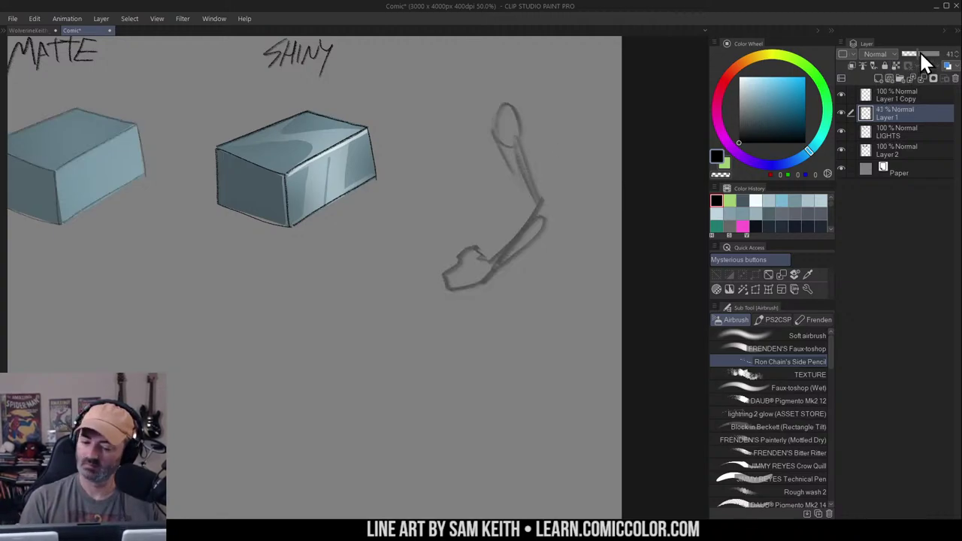
{"action": "left_click", "coordinate": [879, 78]}
{"action": "mouse_move", "coordinate": [512, 91]}
{"action": "left_mouse_down"}
{"action": "mouse_move", "coordinate": [535, 111]}
{"action": "mouse_move", "coordinate": [532, 143]}
{"action": "left_mouse_up"}
{"action": "mouse_move", "coordinate": [459, 109]}
{"action": "left_mouse_down"}
{"action": "mouse_move", "coordinate": [461, 129]}
{"action": "mouse_move", "coordinate": [493, 155]}
{"action": "mouse_move", "coordinate": [481, 171]}
{"action": "mouse_move", "coordinate": [525, 203]}
{"action": "left_mouse_up"}
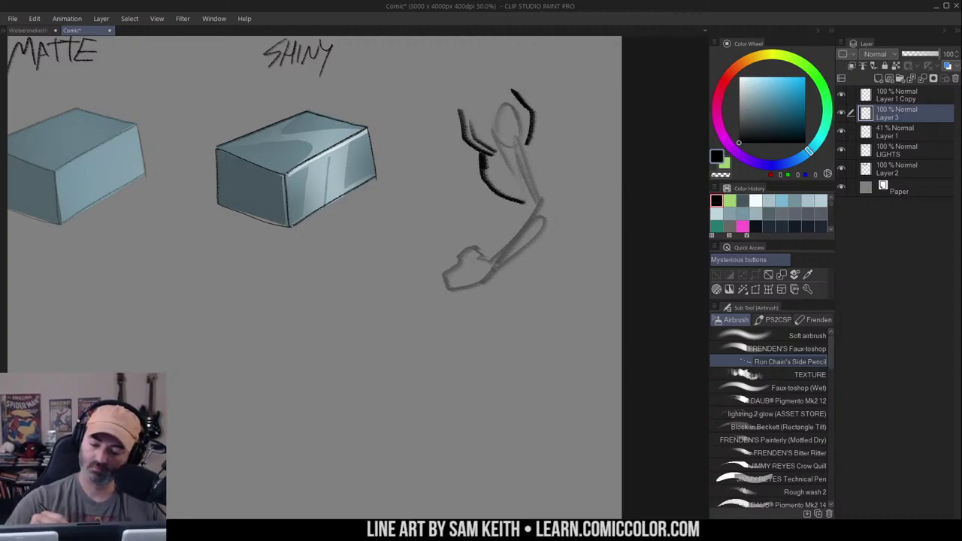
{"action": "left_click_drag", "start_coordinate": [532, 134], "coordinate": [546, 161]}
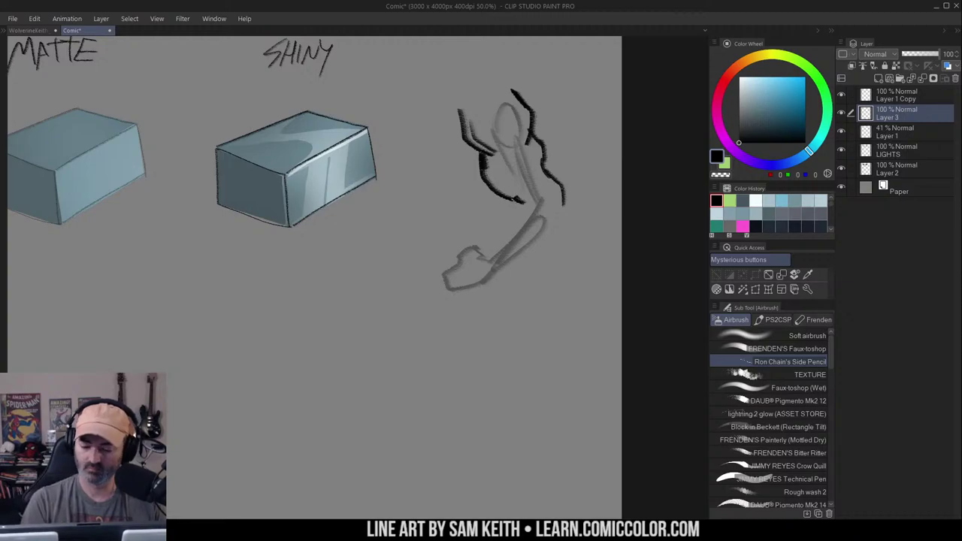
{"action": "left_click_drag", "start_coordinate": [520, 200], "coordinate": [482, 254]}
{"action": "left_click_drag", "start_coordinate": [565, 210], "coordinate": [488, 275]}
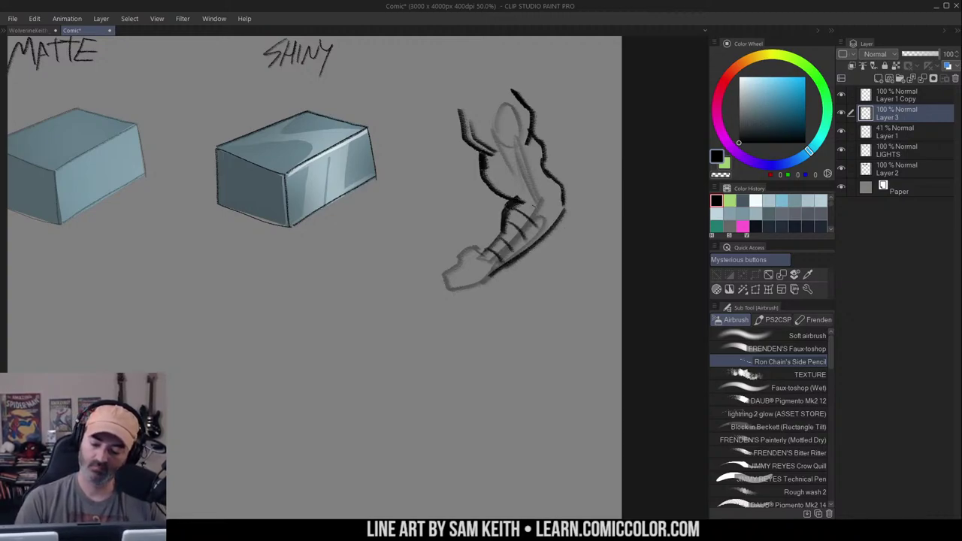
Draw curved contour bands across the elbow, upper arm and shoulder opening of the arm on Layer 3
{"action": "left_click_drag", "start_coordinate": [520, 201], "coordinate": [554, 225]}
{"action": "left_click_drag", "start_coordinate": [544, 175], "coordinate": [508, 200]}
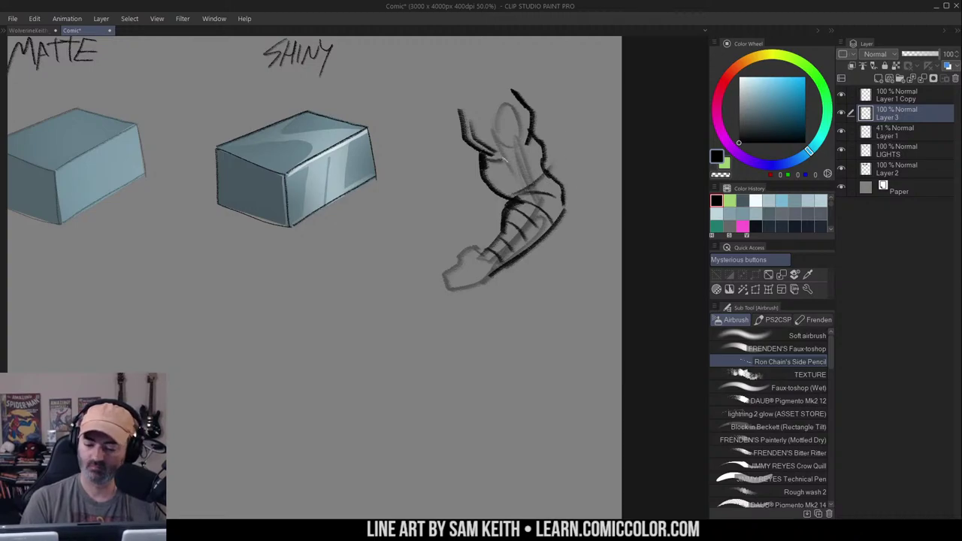
{"action": "mouse_move", "coordinate": [535, 139]}
{"action": "left_mouse_down"}
{"action": "mouse_move", "coordinate": [487, 176]}
{"action": "mouse_move", "coordinate": [495, 192]}
{"action": "left_mouse_up"}
{"action": "left_click_drag", "start_coordinate": [550, 163], "coordinate": [523, 185]}
{"action": "mouse_move", "coordinate": [511, 95]}
{"action": "left_mouse_down"}
{"action": "mouse_move", "coordinate": [466, 120]}
{"action": "mouse_move", "coordinate": [523, 110]}
{"action": "left_mouse_up"}
{"action": "left_click_drag", "start_coordinate": [487, 145], "coordinate": [525, 127]}
Outline the blocky fist at the end of the forearm on Layer 3 with heavy black pencil strokes
{"action": "left_click", "coordinate": [532, 158], "text": "ctrl"}
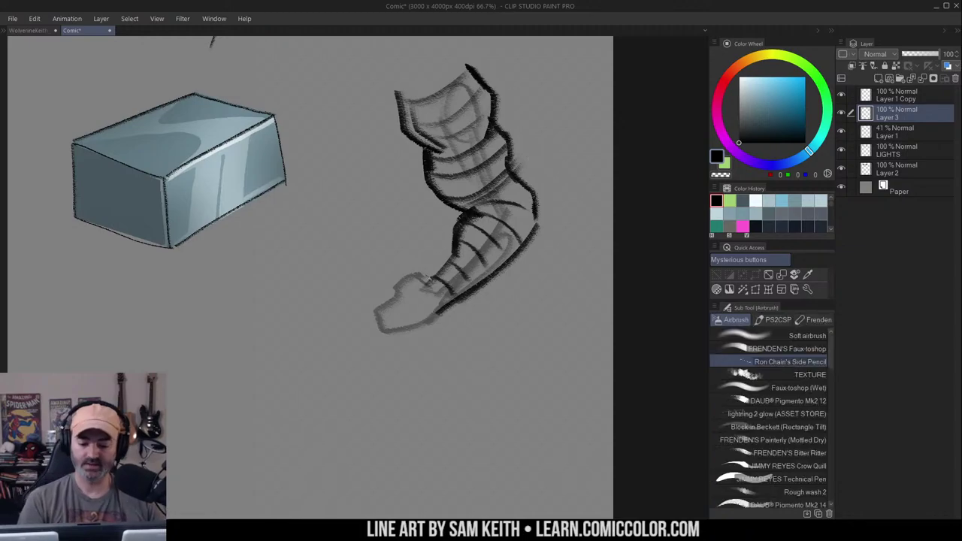
{"action": "mouse_move", "coordinate": [432, 275]}
{"action": "left_mouse_down"}
{"action": "mouse_move", "coordinate": [386, 303]}
{"action": "mouse_move", "coordinate": [436, 320]}
{"action": "left_mouse_up"}
{"action": "mouse_move", "coordinate": [394, 289]}
{"action": "left_mouse_down"}
{"action": "mouse_move", "coordinate": [381, 337]}
{"action": "mouse_move", "coordinate": [382, 325]}
{"action": "left_mouse_up"}
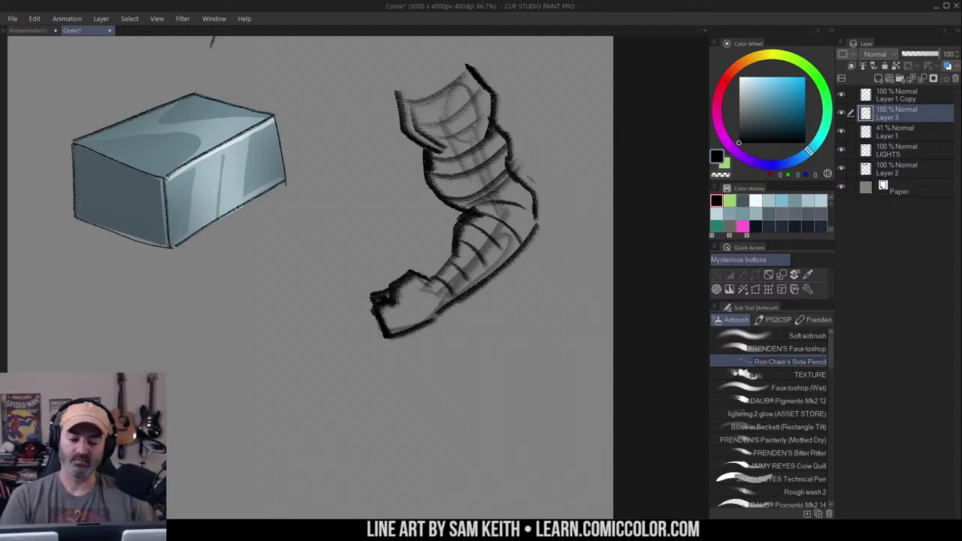
{"action": "left_click_drag", "start_coordinate": [548, 155], "coordinate": [545, 177]}
On Layer 2, lasso the whole arm, fill it with the matte box's blue-grey, RGB 81, 98, 105, and clear the selection
{"action": "key", "text": "m"}
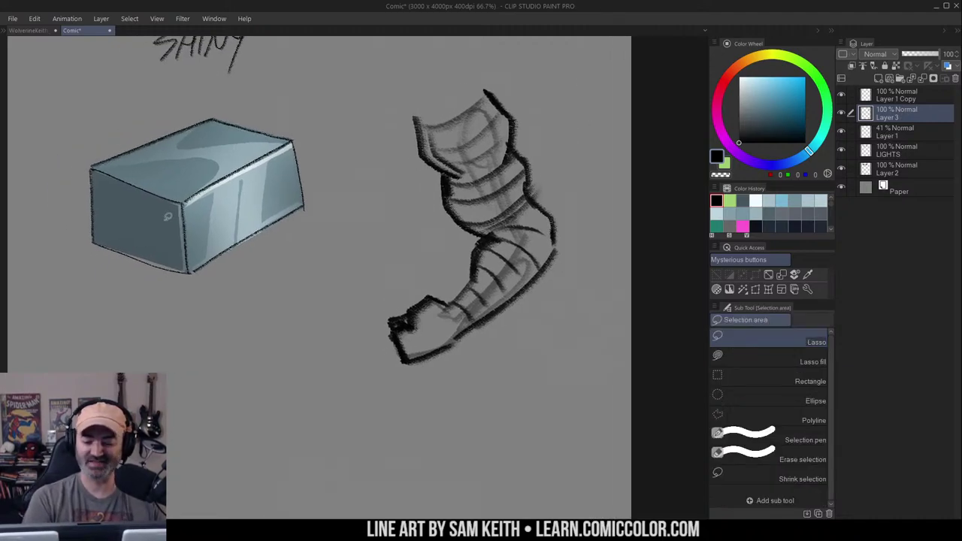
{"action": "left_click", "coordinate": [893, 169]}
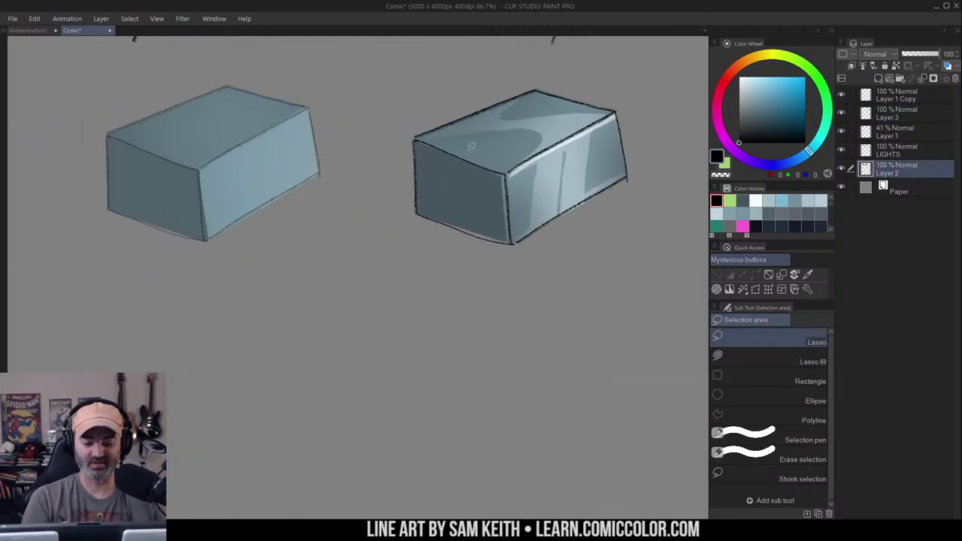
{"action": "left_click", "coordinate": [174, 169], "text": "alt"}
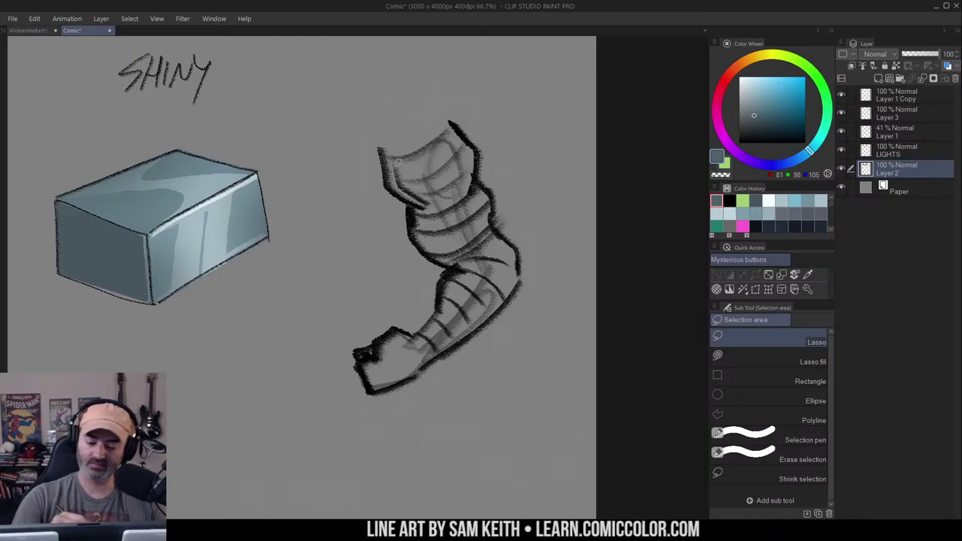
{"action": "mouse_move", "coordinate": [381, 147]}
{"action": "left_mouse_down"}
{"action": "mouse_move", "coordinate": [413, 223]}
{"action": "mouse_move", "coordinate": [449, 271]}
{"action": "mouse_move", "coordinate": [421, 325]}
{"action": "mouse_move", "coordinate": [398, 326]}
{"action": "mouse_move", "coordinate": [361, 360]}
{"action": "mouse_move", "coordinate": [388, 379]}
{"action": "mouse_move", "coordinate": [510, 296]}
{"action": "mouse_move", "coordinate": [524, 266]}
{"action": "mouse_move", "coordinate": [490, 219]}
{"action": "left_mouse_up"}
{"action": "left_click_drag", "start_coordinate": [451, 112], "coordinate": [385, 144]}
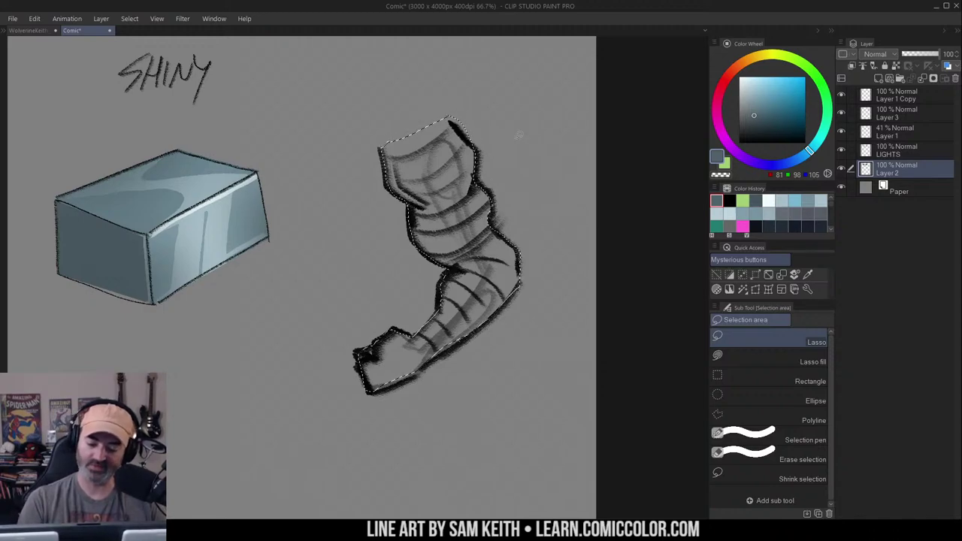
{"action": "key", "text": "g"}
{"action": "left_click", "coordinate": [472, 226]}
{"action": "key", "text": "m"}
{"action": "key", "text": "ctrl+d"}
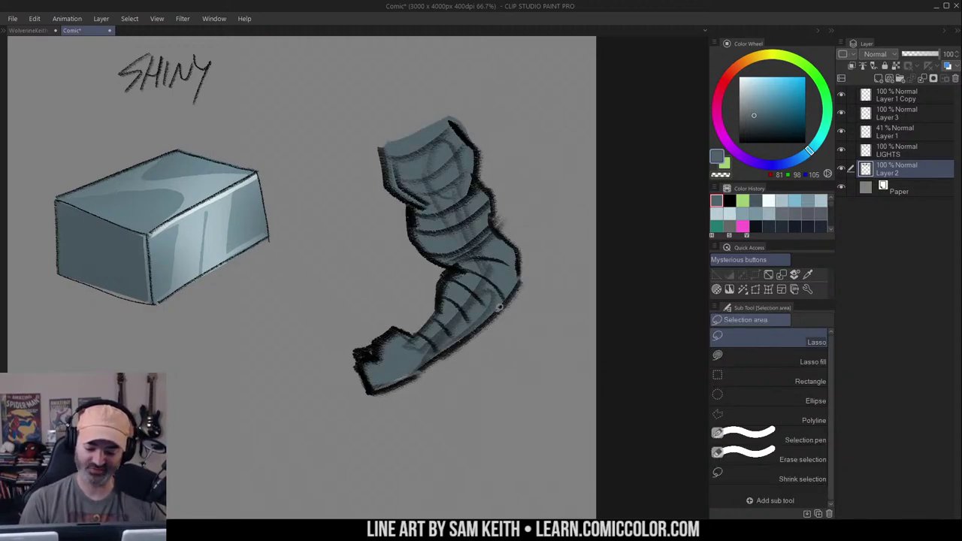
Lasso the unfilled strip along the underside of the forearm and fist, fill it with the same blue-grey, and deselect
{"action": "mouse_move", "coordinate": [498, 308]}
{"action": "left_mouse_down"}
{"action": "mouse_move", "coordinate": [422, 369]}
{"action": "mouse_move", "coordinate": [415, 346]}
{"action": "left_mouse_up"}
{"action": "key", "text": "g"}
{"action": "left_click", "coordinate": [459, 341]}
{"action": "key", "text": "m"}
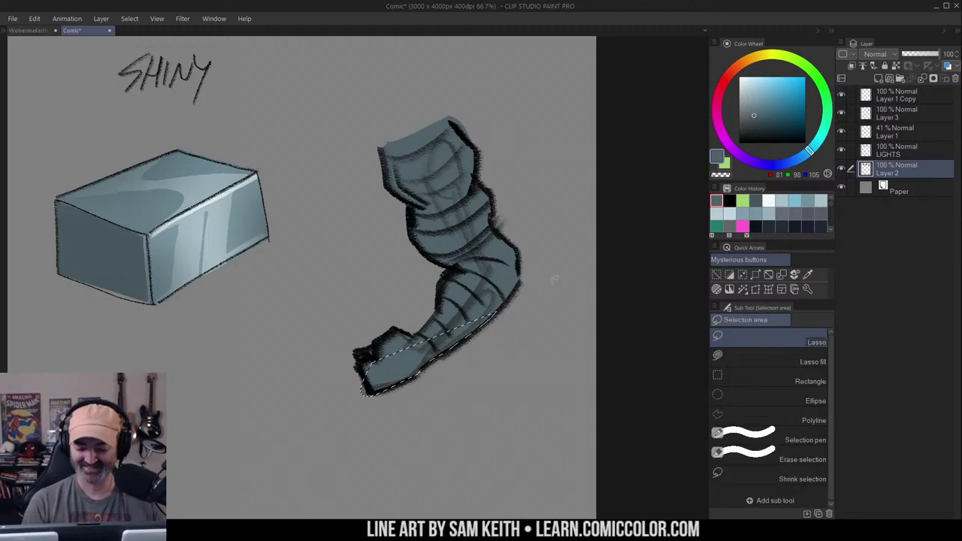
{"action": "key", "text": "ctrl+d"}
Brush a light blue-grey, RGB 142, 171, 184, over the upper arm and elbow on Layer 2 with the Soft airbrush
{"action": "left_click", "coordinate": [481, 190], "text": "ctrl"}
{"action": "left_click_drag", "start_coordinate": [509, 174], "coordinate": [554, 142]}
{"action": "left_click_drag", "start_coordinate": [531, 194], "coordinate": [528, 185]}
{"action": "key", "text": "b"}
{"action": "left_click", "coordinate": [794, 200]}
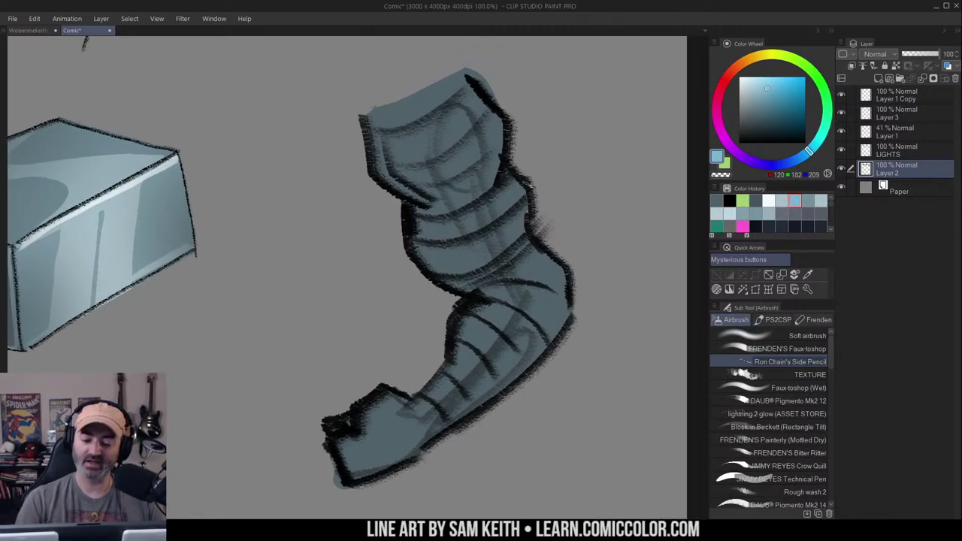
{"action": "left_click", "coordinate": [756, 92]}
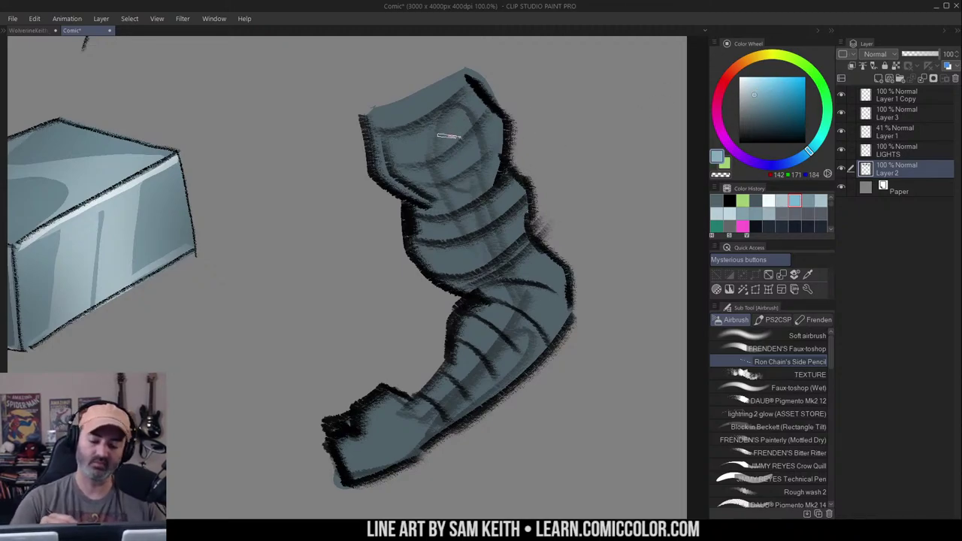
{"action": "left_click", "coordinate": [813, 336]}
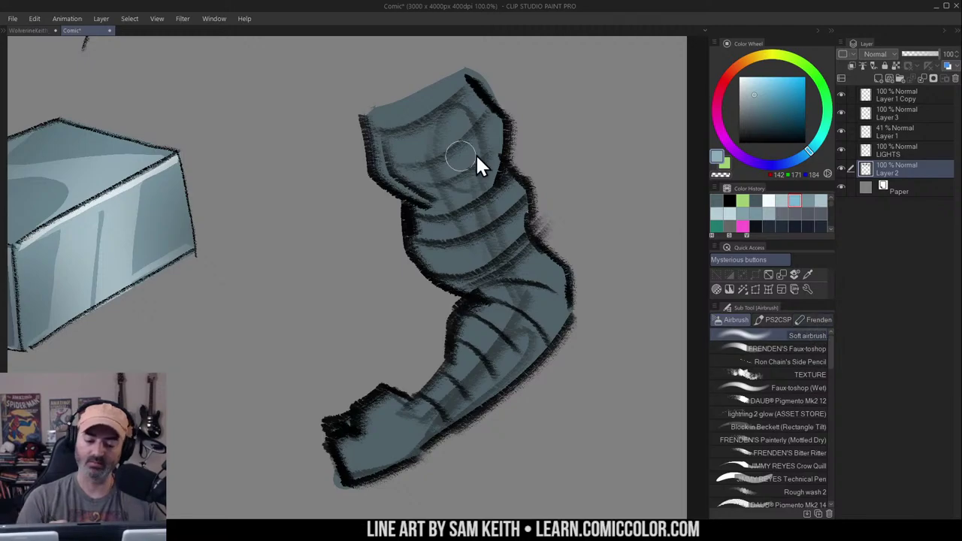
{"action": "mouse_move", "coordinate": [506, 82]}
{"action": "left_mouse_down"}
{"action": "mouse_move", "coordinate": [448, 111]}
{"action": "mouse_move", "coordinate": [463, 149]}
{"action": "mouse_move", "coordinate": [481, 124]}
{"action": "mouse_move", "coordinate": [449, 131]}
{"action": "mouse_move", "coordinate": [496, 194]}
{"action": "mouse_move", "coordinate": [508, 237]}
{"action": "mouse_move", "coordinate": [520, 233]}
{"action": "mouse_move", "coordinate": [560, 273]}
{"action": "left_mouse_up"}
Reduce the airbrush size and paint a narrow light blue-grey streak down the length of the forearm
{"action": "key", "text": "bracketleft"}
{"action": "key", "text": "bracketleft"}
{"action": "key", "text": "bracketleft"}
{"action": "key", "text": "bracketleft"}
{"action": "key", "text": "bracketleft"}
{"action": "left_click_drag", "start_coordinate": [506, 313], "coordinate": [428, 408]}
Airbrush pale highlights, RGB 198, 223, 234, down the outer side of the upper arm, over the elbow and along the forearm
{"action": "key", "text": "alt+space"}
{"action": "left_click", "coordinate": [526, 312], "text": "alt"}
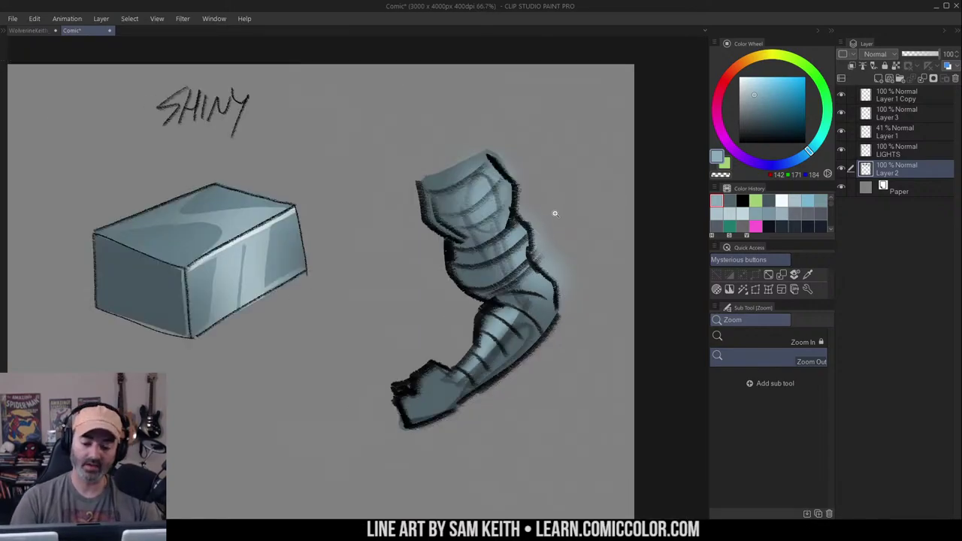
{"action": "left_click", "coordinate": [534, 254]}
{"action": "key", "text": "b"}
{"action": "left_click", "coordinate": [749, 81]}
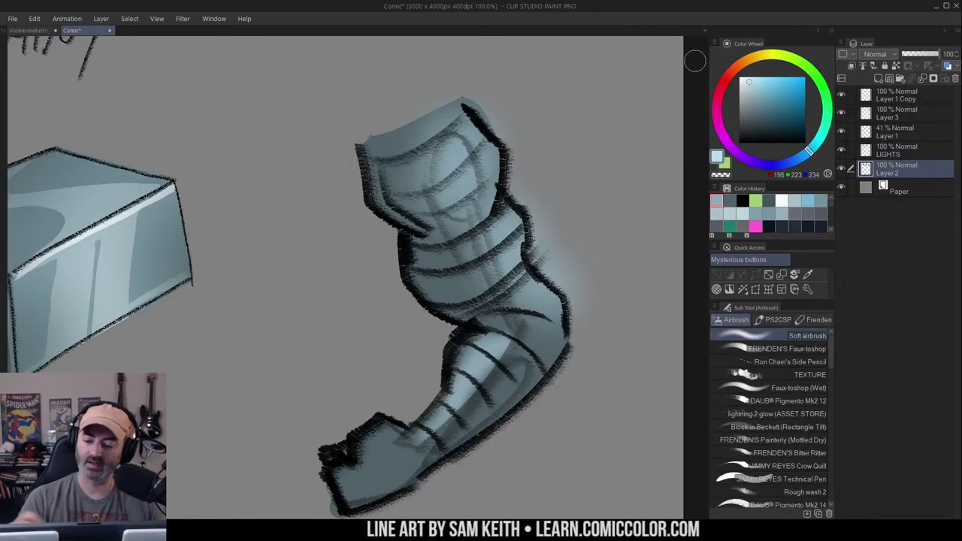
{"action": "mouse_move", "coordinate": [464, 141]}
{"action": "left_mouse_down"}
{"action": "mouse_move", "coordinate": [514, 217]}
{"action": "mouse_move", "coordinate": [496, 239]}
{"action": "mouse_move", "coordinate": [514, 235]}
{"action": "mouse_move", "coordinate": [506, 253]}
{"action": "mouse_move", "coordinate": [515, 262]}
{"action": "mouse_move", "coordinate": [529, 256]}
{"action": "mouse_move", "coordinate": [549, 313]}
{"action": "left_mouse_up"}
{"action": "left_click_drag", "start_coordinate": [581, 229], "coordinate": [576, 158]}
{"action": "mouse_move", "coordinate": [536, 248]}
{"action": "left_mouse_down"}
{"action": "mouse_move", "coordinate": [496, 312]}
{"action": "mouse_move", "coordinate": [502, 287]}
{"action": "mouse_move", "coordinate": [475, 334]}
{"action": "mouse_move", "coordinate": [416, 384]}
{"action": "left_mouse_up"}
{"action": "scroll", "coordinate": [571, 127], "scroll_direction": "up", "scroll_amount": 2}
Airbrush saturated blue, RGB 82, 178, 219, as reflected light along the arm's inner side and onto the fist, and review the whole arm
{"action": "left_click", "coordinate": [779, 85]}
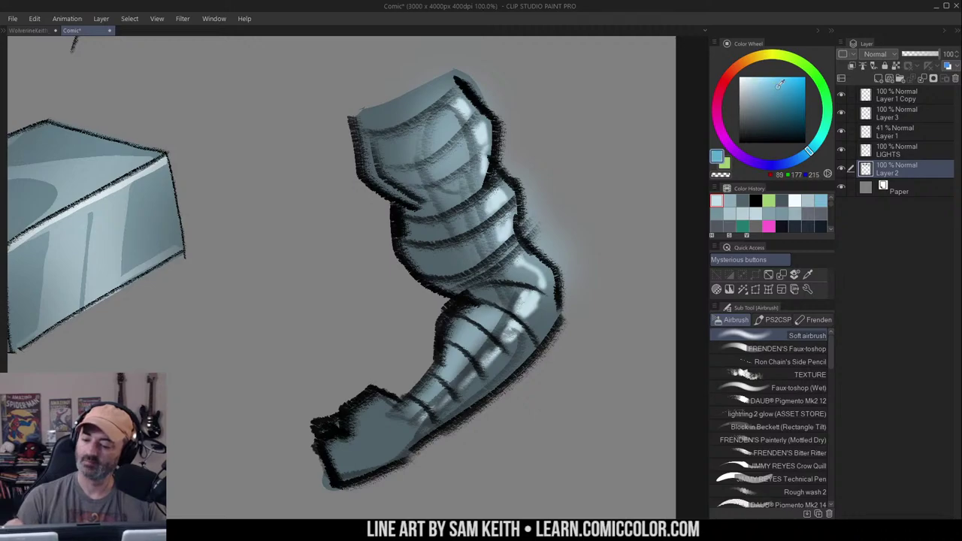
{"action": "mouse_move", "coordinate": [373, 133]}
{"action": "left_mouse_down"}
{"action": "mouse_move", "coordinate": [421, 199]}
{"action": "mouse_move", "coordinate": [418, 260]}
{"action": "mouse_move", "coordinate": [464, 290]}
{"action": "mouse_move", "coordinate": [412, 407]}
{"action": "mouse_move", "coordinate": [366, 417]}
{"action": "left_mouse_up"}
{"action": "left_click", "coordinate": [473, 323], "text": "alt"}
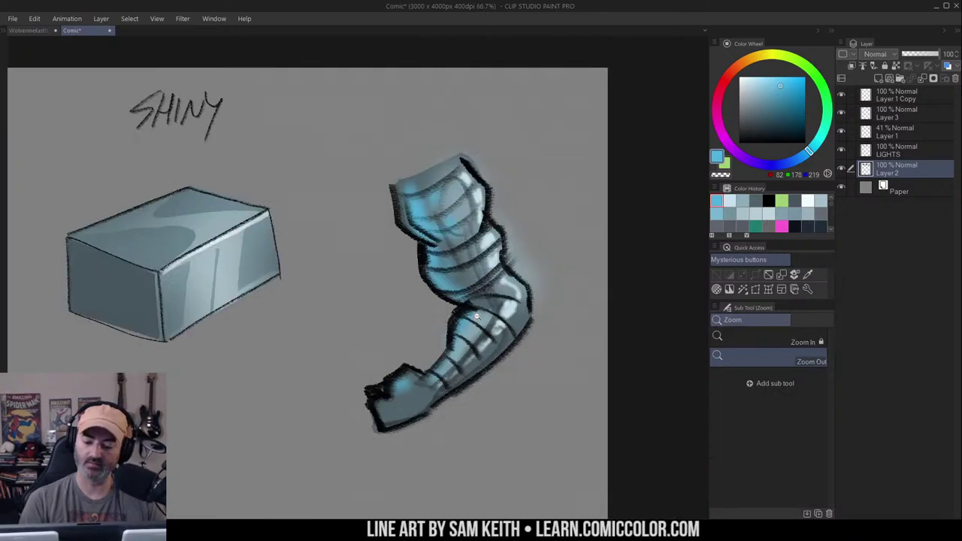
{"action": "left_click", "coordinate": [481, 316], "text": "alt"}
{"action": "left_click", "coordinate": [483, 314], "text": "alt"}
{"action": "left_click", "coordinate": [483, 325], "text": "alt"}
{"action": "scroll", "coordinate": [502, 310], "scroll_direction": "up", "scroll_amount": 2}
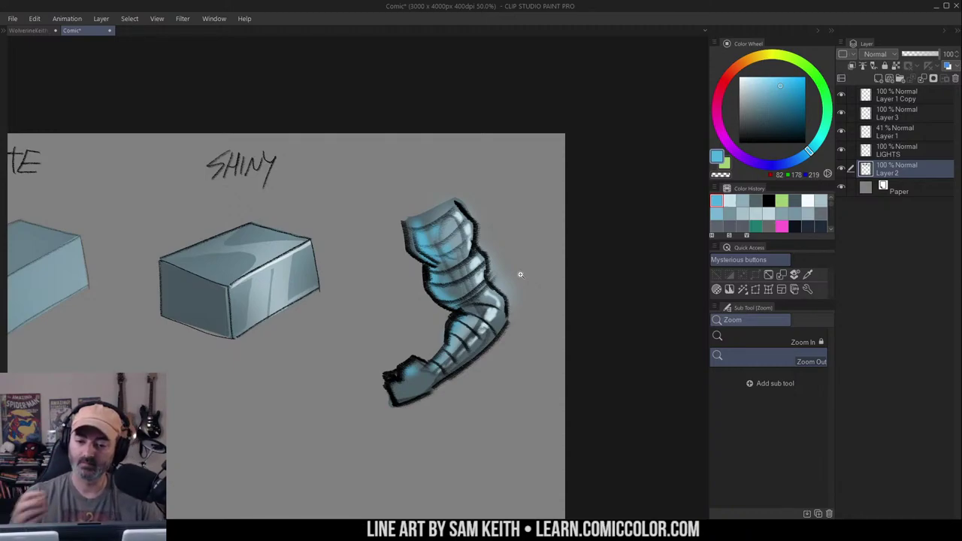
{"action": "scroll", "coordinate": [540, 239], "scroll_direction": "up", "scroll_amount": 2}
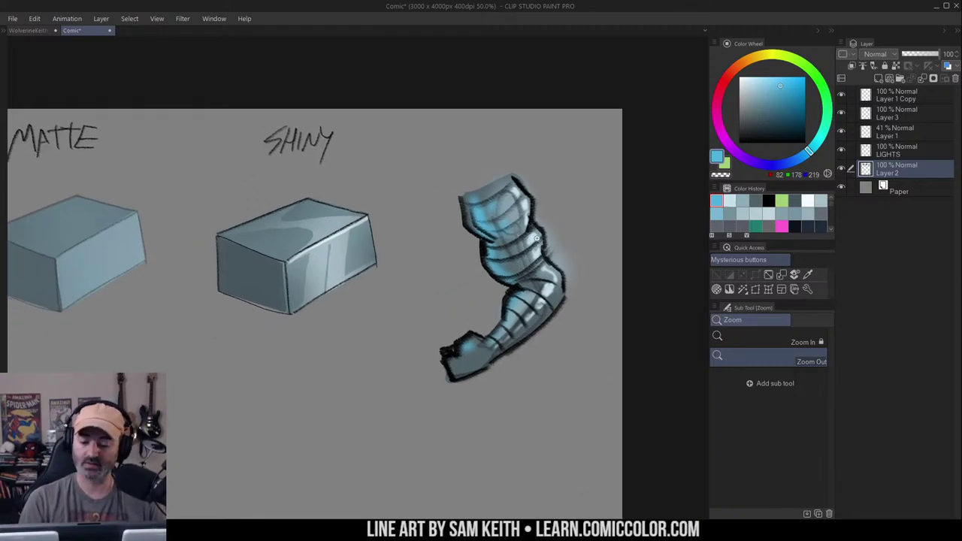
Airbrush thin pale highlights, RGB 198, 224, 235, along the edges of the curved bands on the upper arm and forearm
{"action": "key", "text": "b"}
{"action": "left_click", "coordinate": [750, 82]}
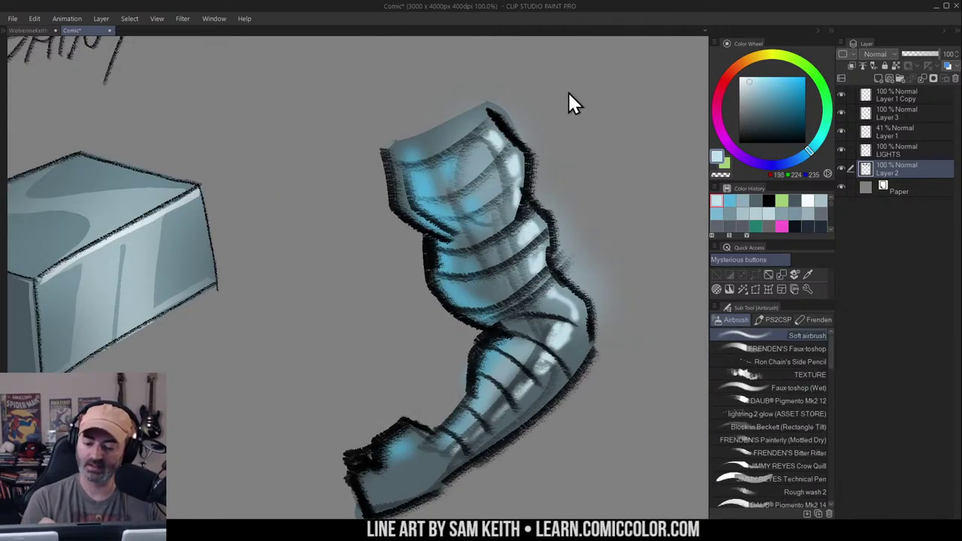
{"action": "mouse_move", "coordinate": [419, 196]}
{"action": "left_mouse_down"}
{"action": "mouse_move", "coordinate": [478, 200]}
{"action": "mouse_move", "coordinate": [441, 216]}
{"action": "mouse_move", "coordinate": [480, 207]}
{"action": "mouse_move", "coordinate": [509, 181]}
{"action": "left_mouse_up"}
{"action": "left_click_drag", "start_coordinate": [452, 247], "coordinate": [510, 223]}
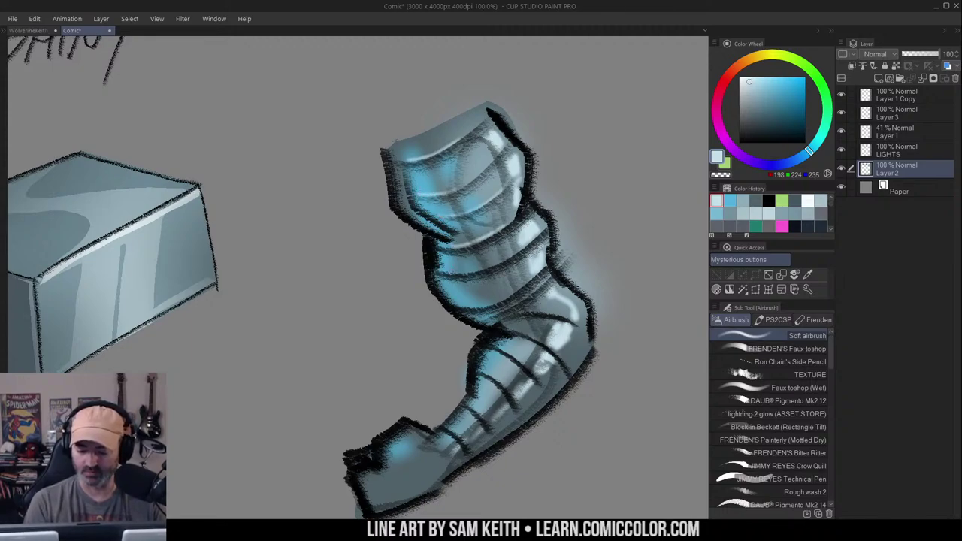
{"action": "left_click_drag", "start_coordinate": [464, 272], "coordinate": [518, 251]}
{"action": "mouse_move", "coordinate": [484, 305]}
{"action": "left_mouse_down"}
{"action": "mouse_move", "coordinate": [531, 279]}
{"action": "mouse_move", "coordinate": [567, 317]}
{"action": "mouse_move", "coordinate": [522, 350]}
{"action": "mouse_move", "coordinate": [463, 422]}
{"action": "mouse_move", "coordinate": [453, 454]}
{"action": "left_mouse_up"}
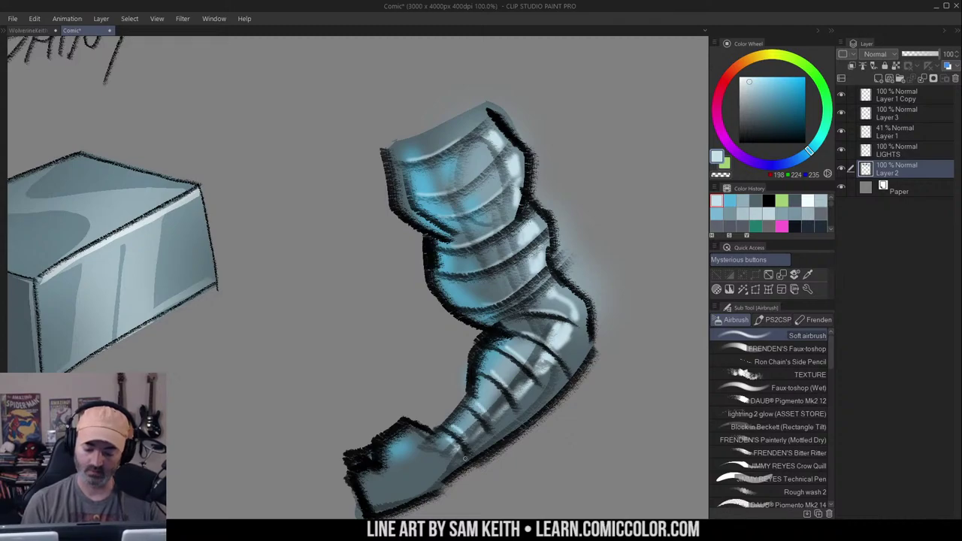
Airbrush pale blue reflected highlights, RGB 173, 210, 227, along the inner edges of the upper-arm and forearm bands
{"action": "key", "text": "alt+space"}
{"action": "left_click", "coordinate": [529, 320]}
{"action": "left_click", "coordinate": [528, 320]}
{"action": "left_click", "coordinate": [551, 347]}
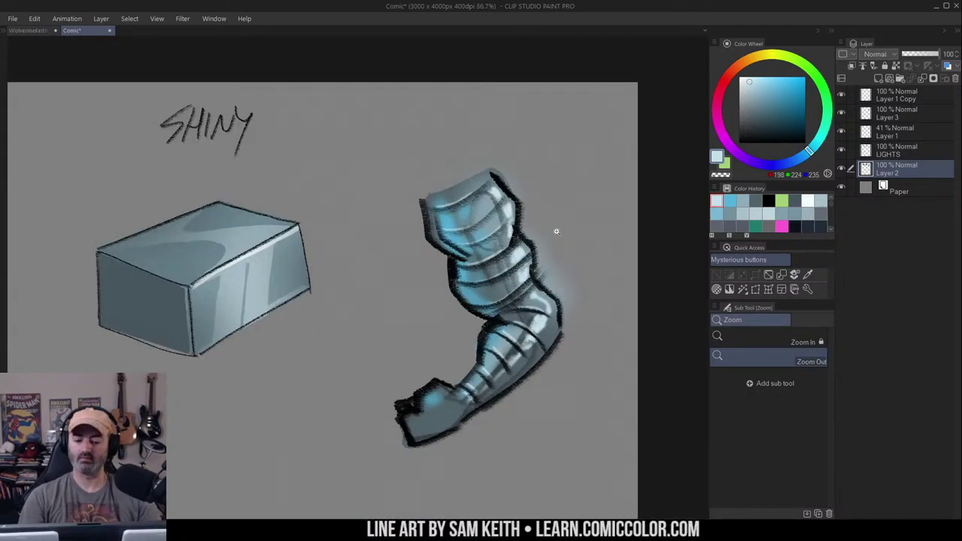
{"action": "left_click", "coordinate": [555, 230]}
{"action": "left_click_drag", "start_coordinate": [531, 168], "coordinate": [549, 141]}
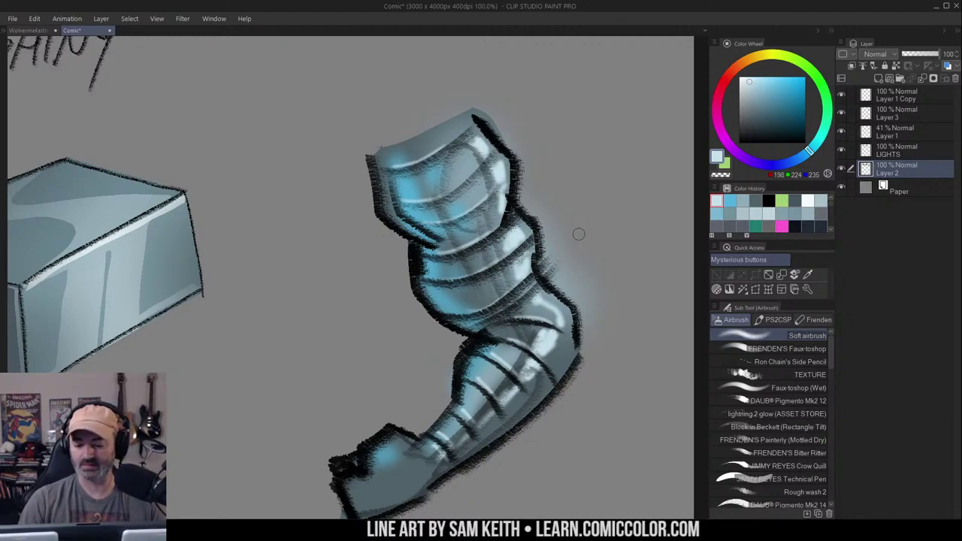
{"action": "left_click", "coordinate": [460, 284], "text": "alt"}
{"action": "left_click", "coordinate": [417, 188], "text": "alt"}
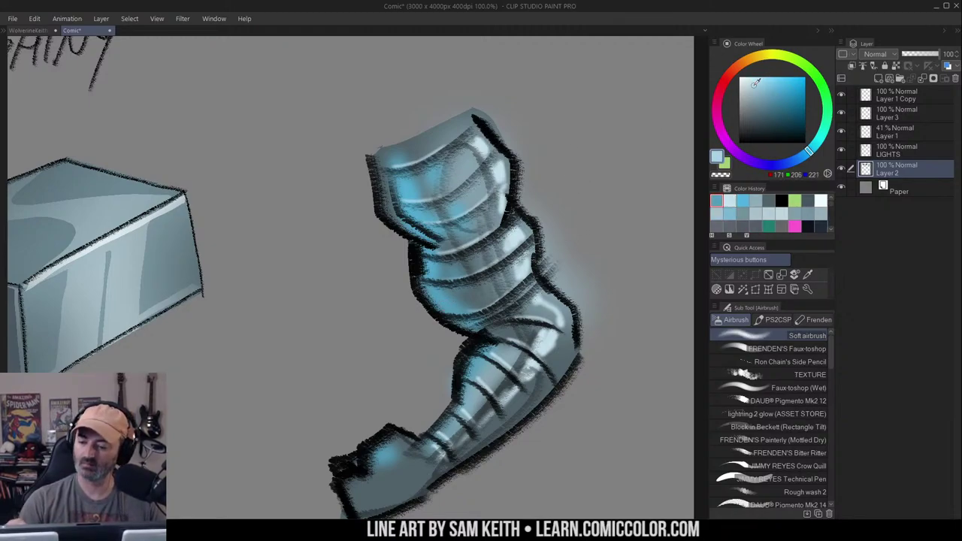
{"action": "left_click_drag", "start_coordinate": [407, 194], "coordinate": [403, 181]}
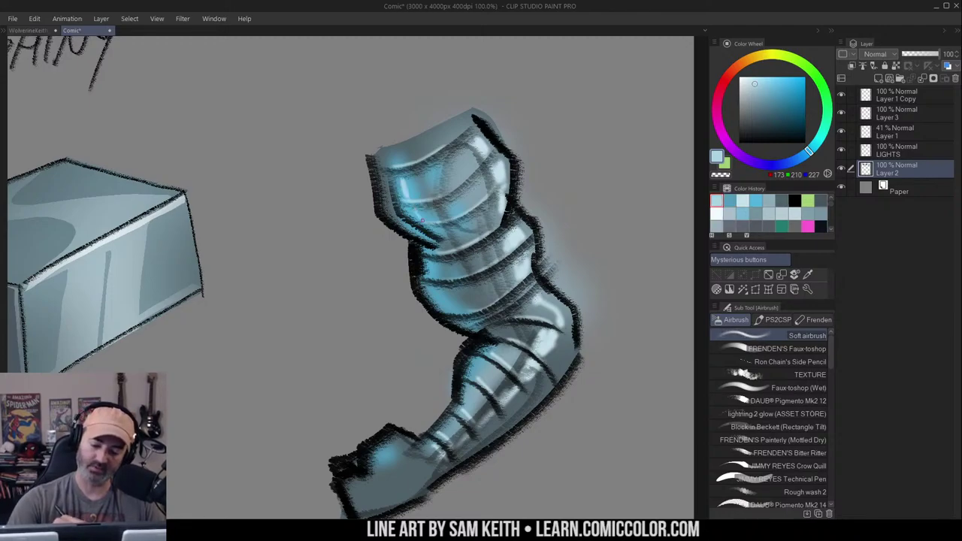
{"action": "left_click_drag", "start_coordinate": [421, 215], "coordinate": [429, 225]}
{"action": "left_click_drag", "start_coordinate": [427, 262], "coordinate": [471, 326]}
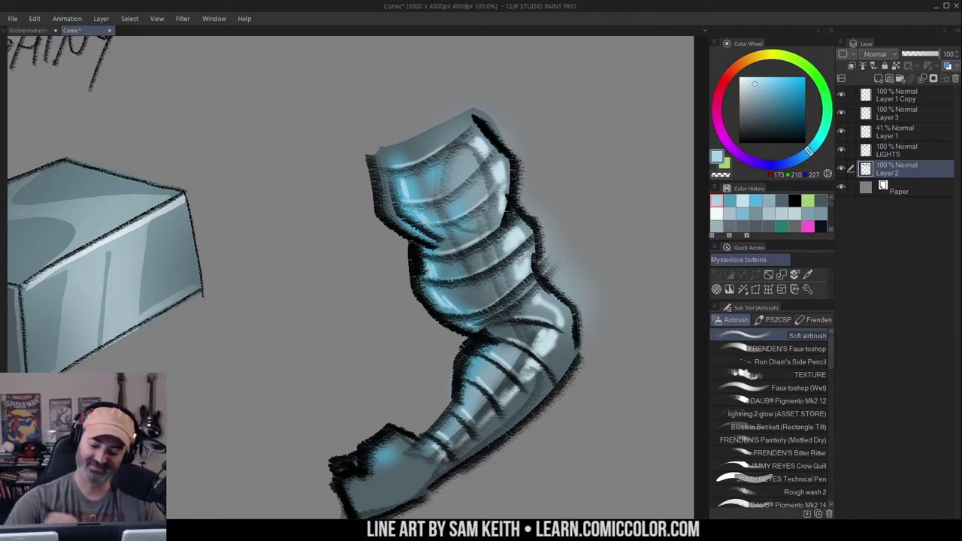
{"action": "left_click_drag", "start_coordinate": [480, 363], "coordinate": [471, 381]}
{"action": "left_click_drag", "start_coordinate": [491, 347], "coordinate": [438, 431]}
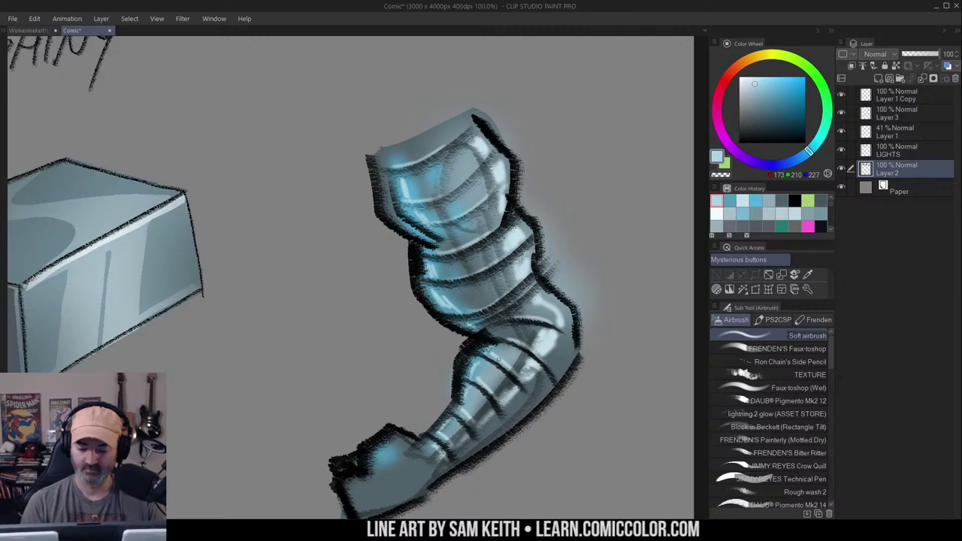
Examine the finished armoured arm beside the matte and shiny boxes to compare their values and contrast
{"action": "left_click", "coordinate": [513, 343], "text": "alt"}
{"action": "left_click", "coordinate": [514, 342], "text": "alt"}
{"action": "left_click", "coordinate": [514, 343], "text": "alt"}
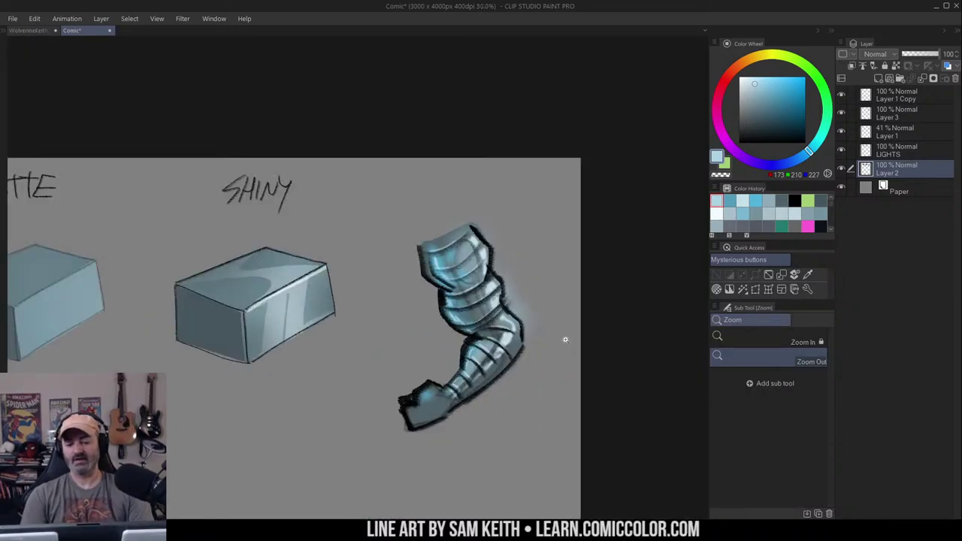
{"action": "left_click", "coordinate": [562, 347]}
{"action": "left_click_drag", "start_coordinate": [556, 239], "coordinate": [652, 174]}
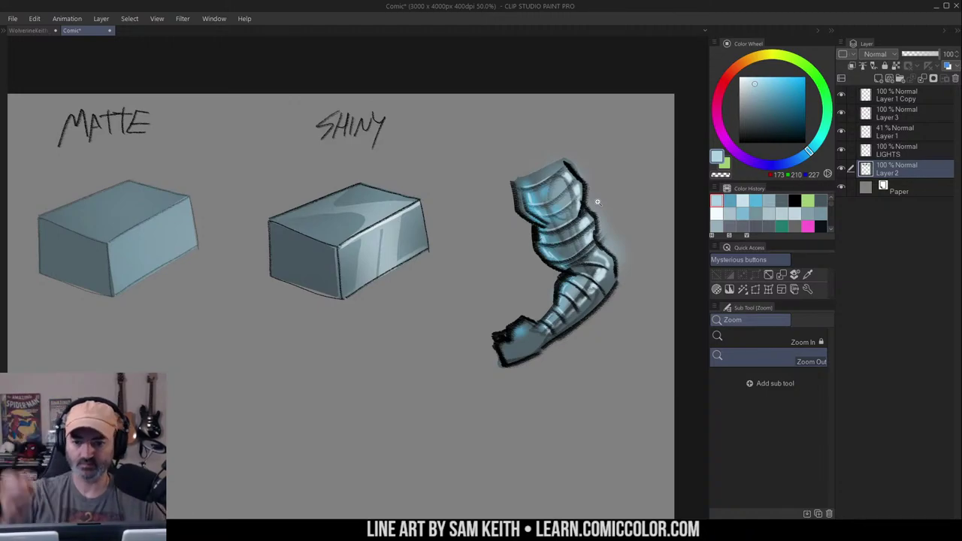
{"action": "key", "text": "m"}
{"action": "left_click_drag", "start_coordinate": [550, 184], "coordinate": [538, 159]}
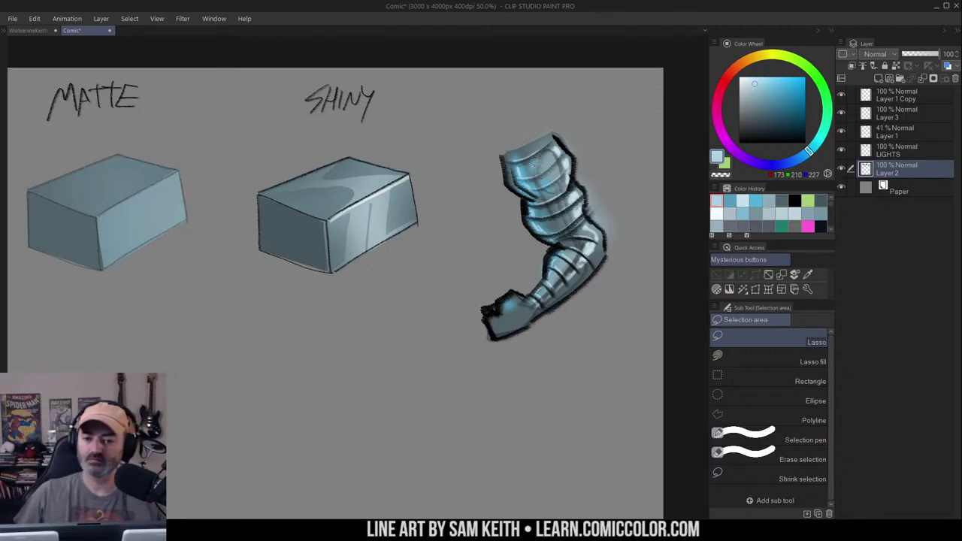
{"action": "left_click_drag", "start_coordinate": [533, 166], "coordinate": [558, 135]}
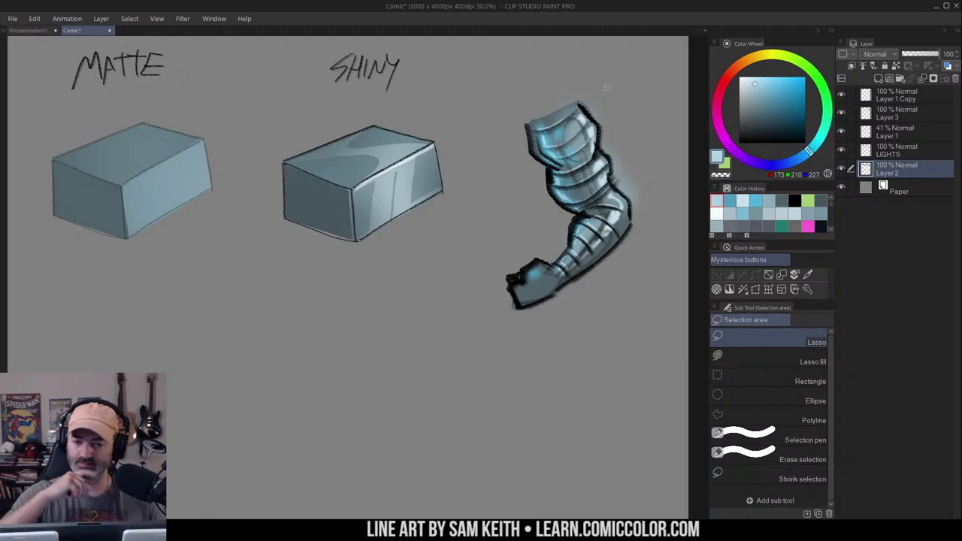
{"action": "key", "text": "alt+space"}
{"action": "left_click", "coordinate": [515, 194]}
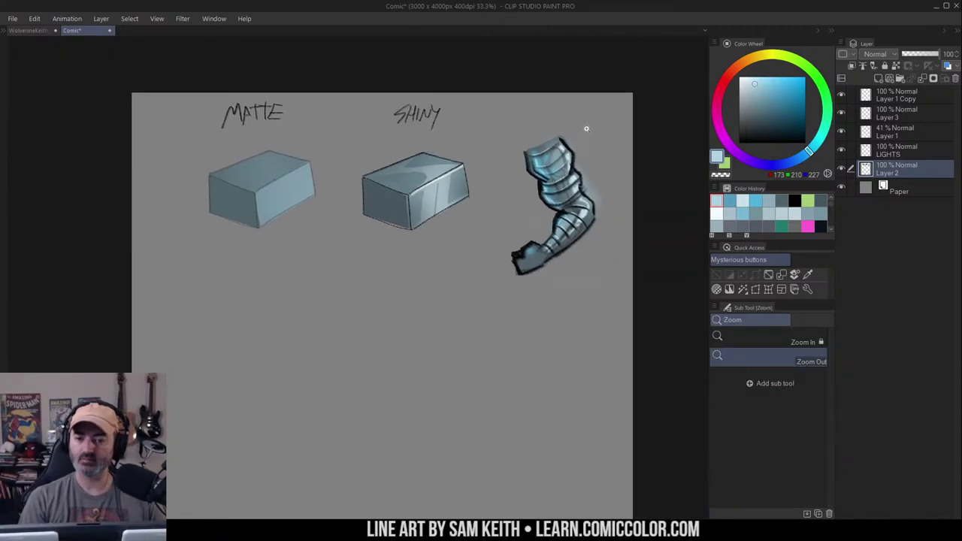
{"action": "left_click_drag", "start_coordinate": [566, 245], "coordinate": [569, 167]}
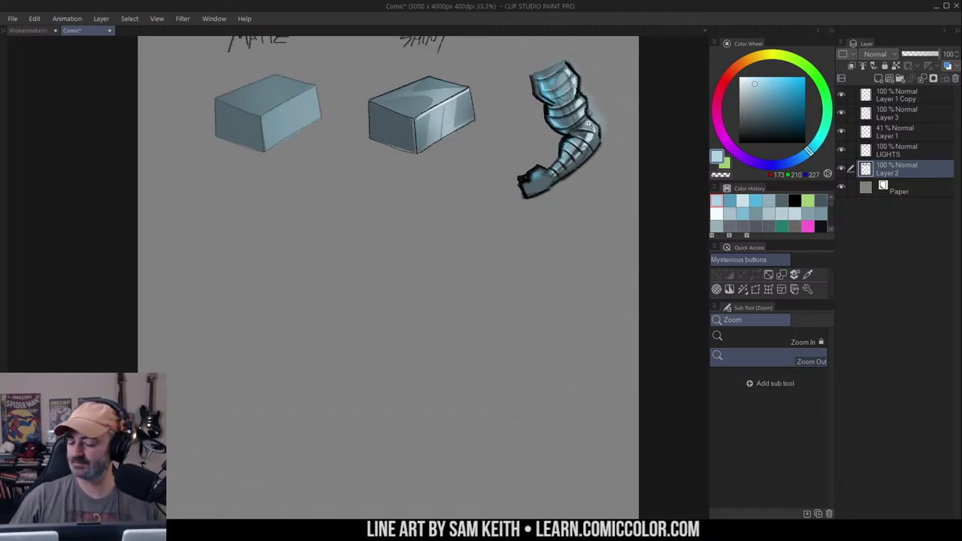
{"action": "mouse_move", "coordinate": [510, 134]}
{"action": "left_mouse_down"}
{"action": "mouse_move", "coordinate": [517, 189]}
{"action": "mouse_move", "coordinate": [561, 188]}
{"action": "left_mouse_up"}
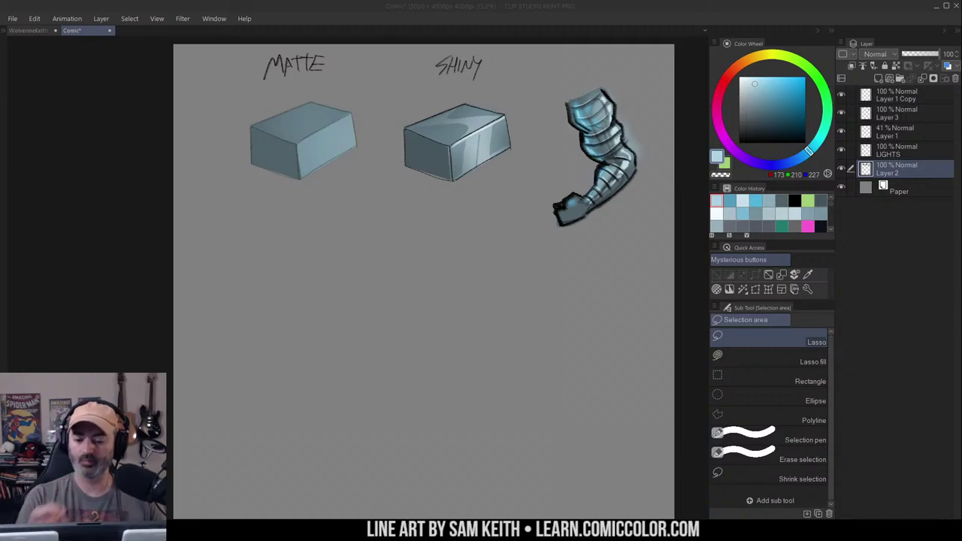
{"action": "left_click", "coordinate": [519, 179]}
{"action": "key", "text": "ctrl+space"}
{"action": "left_click", "coordinate": [546, 166]}
{"action": "left_click_drag", "start_coordinate": [525, 160], "coordinate": [581, 206]}
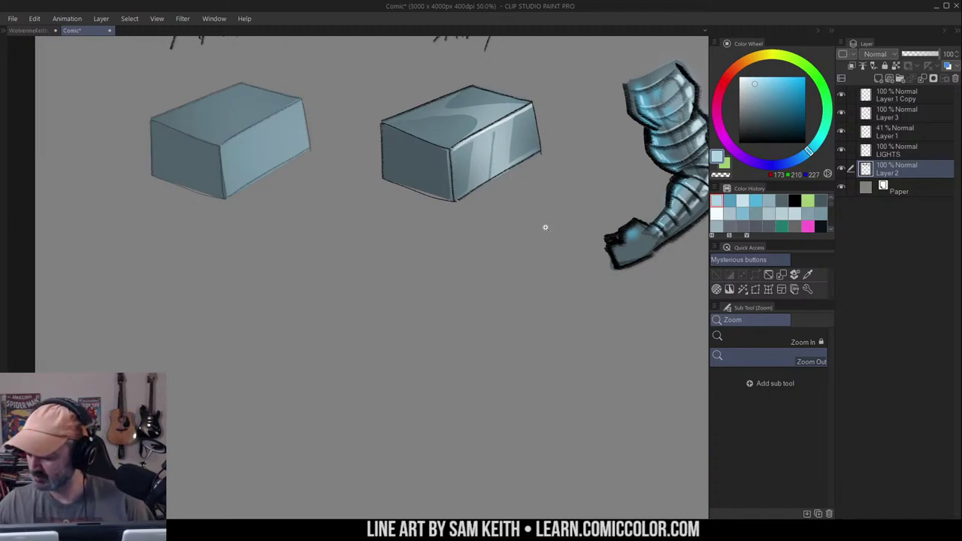
{"action": "key", "text": "m"}
{"action": "key", "text": "z"}
{"action": "left_click", "coordinate": [464, 215], "text": "alt"}
{"action": "left_click", "coordinate": [464, 215], "text": "alt"}
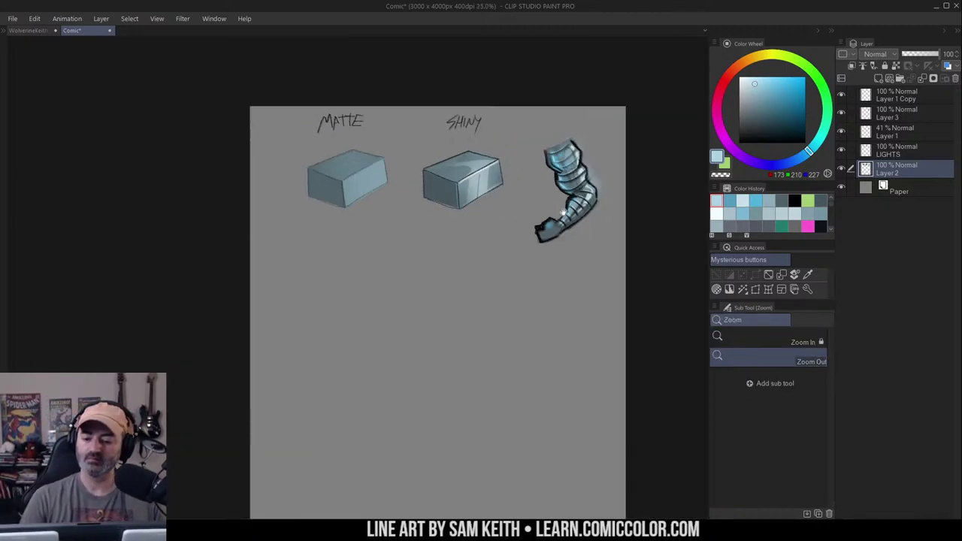
{"action": "left_click_drag", "start_coordinate": [465, 216], "coordinate": [463, 203]}
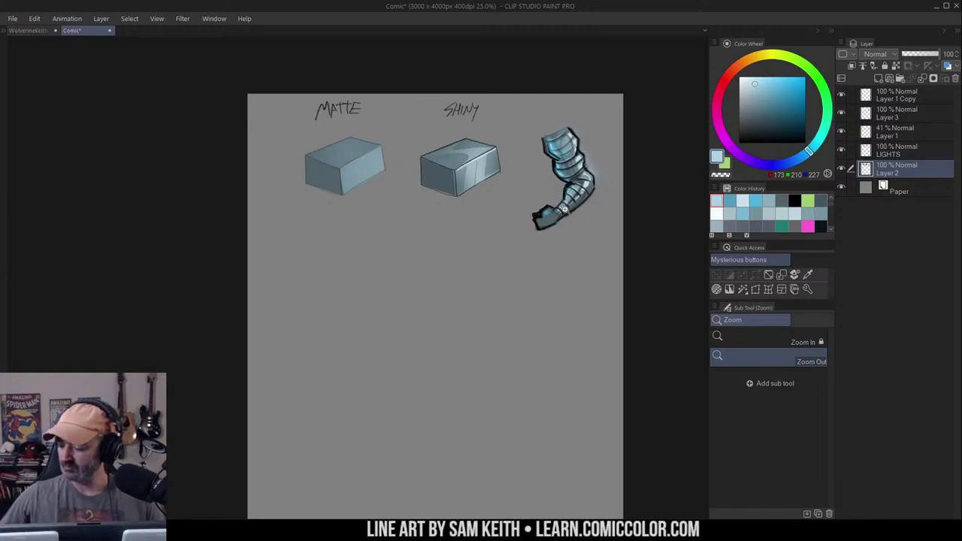
{"action": "left_click_drag", "start_coordinate": [473, 193], "coordinate": [458, 159]}
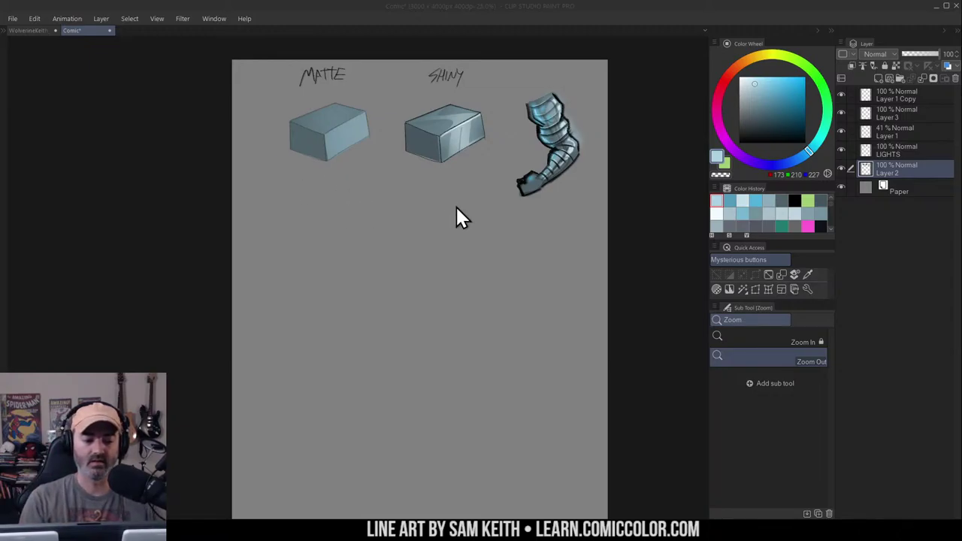
Switch to the Wolverine document, ready the soft airbrush in pale blue, RGB 183, 209, 221, and add a new layer above KETCHUP
{"action": "left_click", "coordinate": [36, 31]}
{"action": "scroll", "coordinate": [417, 184], "scroll_direction": "up", "scroll_amount": 2}
{"action": "mouse_move", "coordinate": [406, 113]}
{"action": "left_mouse_down"}
{"action": "mouse_move", "coordinate": [574, 197]}
{"action": "mouse_move", "coordinate": [518, 210]}
{"action": "left_mouse_up"}
{"action": "scroll", "coordinate": [572, 197], "scroll_direction": "up", "scroll_amount": 1}
{"action": "key", "text": "b"}
{"action": "left_click", "coordinate": [750, 85]}
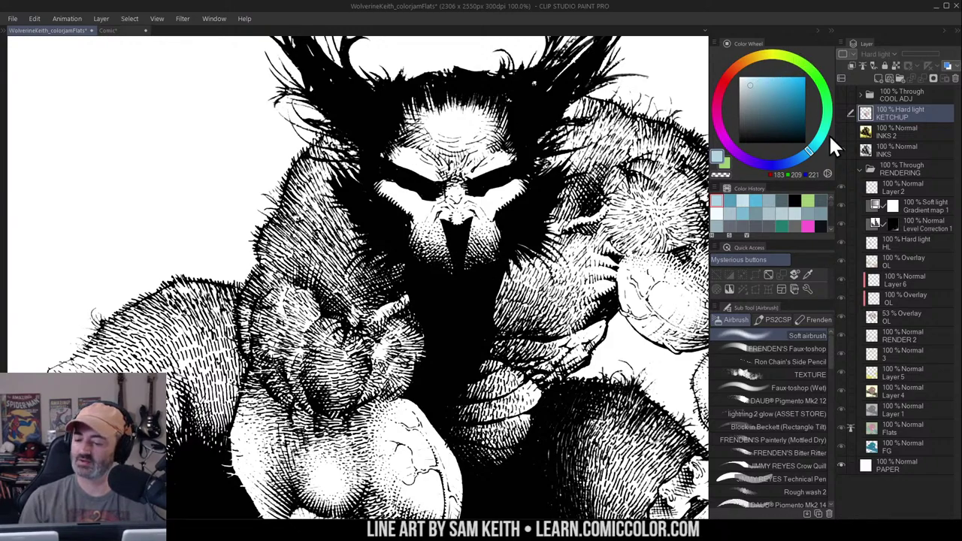
{"action": "left_click", "coordinate": [889, 78]}
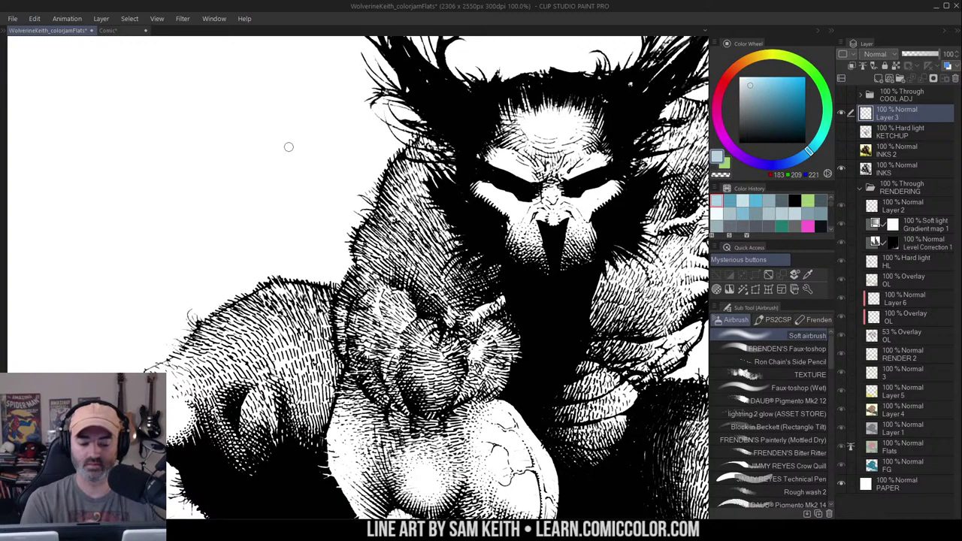
Try to airbrush a side-profile contour in the blank area beside the Wolverine figure, and undo the strokes
{"action": "mouse_move", "coordinate": [273, 109]}
{"action": "left_mouse_down"}
{"action": "mouse_move", "coordinate": [218, 224]}
{"action": "mouse_move", "coordinate": [236, 228]}
{"action": "mouse_move", "coordinate": [262, 282]}
{"action": "left_mouse_up"}
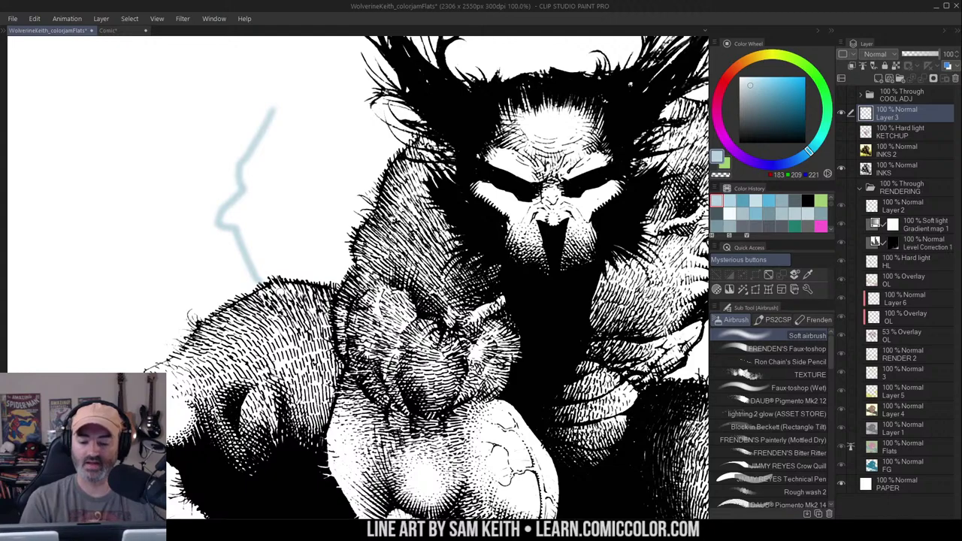
{"action": "left_click_drag", "start_coordinate": [578, 96], "coordinate": [616, 284]}
{"action": "key", "text": "ctrl+z"}
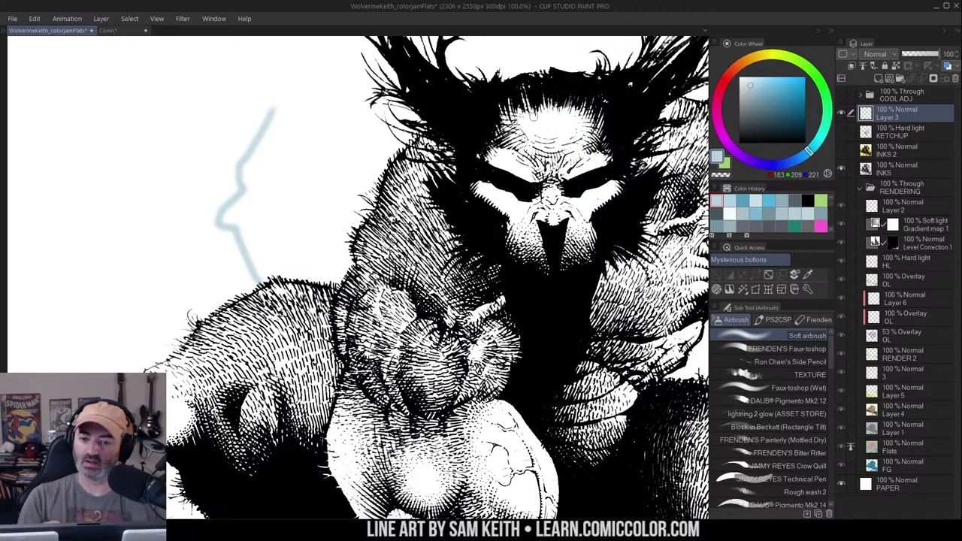
{"action": "key", "text": "slash"}
{"action": "left_click", "coordinate": [525, 137]}
{"action": "key", "text": "ctrl+z"}
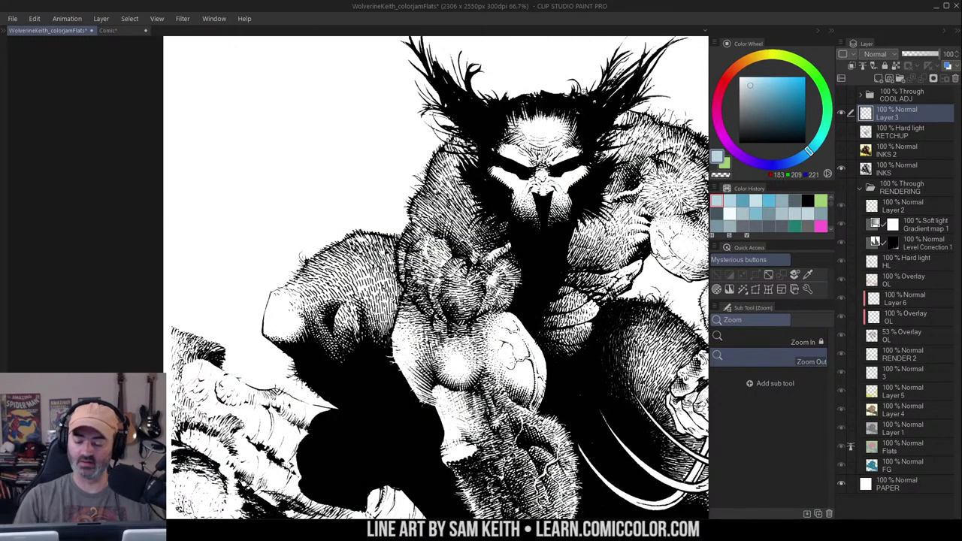
Switch to the browser to examine the comic artwork in the Caspar Wijngaard image results, and close the page
{"action": "left_click", "coordinate": [556, 218]}
{"action": "left_click_drag", "start_coordinate": [614, 191], "coordinate": [537, 173]}
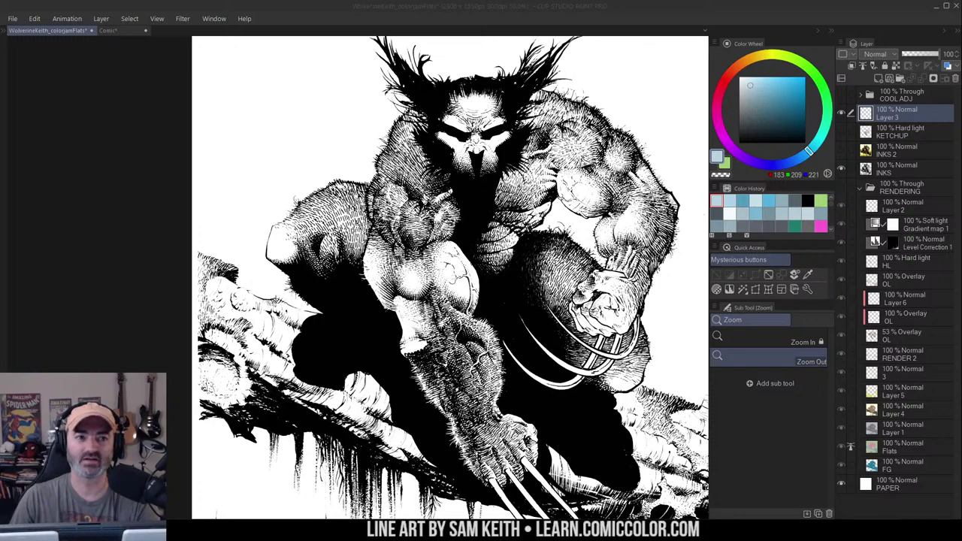
{"action": "left_click_drag", "start_coordinate": [961, 132], "coordinate": [736, 20]}
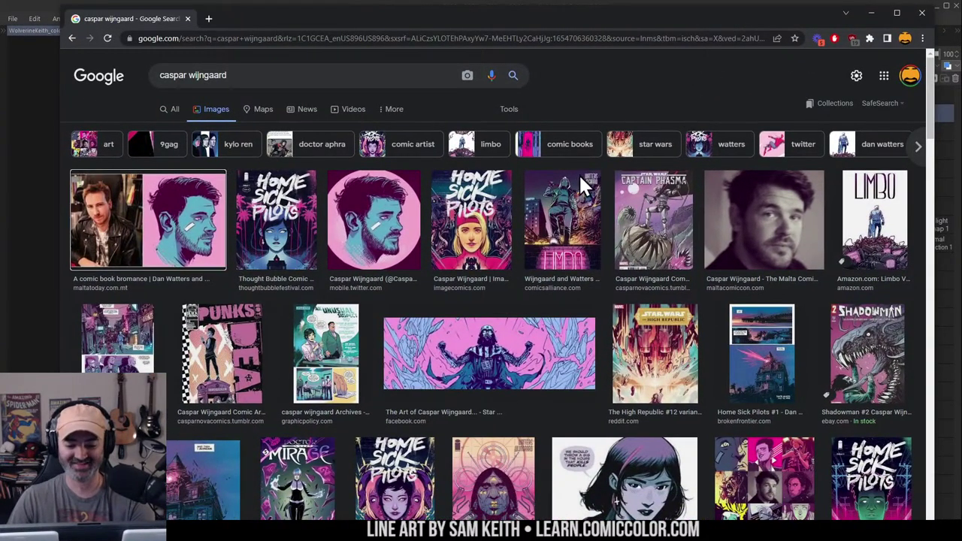
{"action": "left_click_drag", "start_coordinate": [927, 87], "coordinate": [951, 75]}
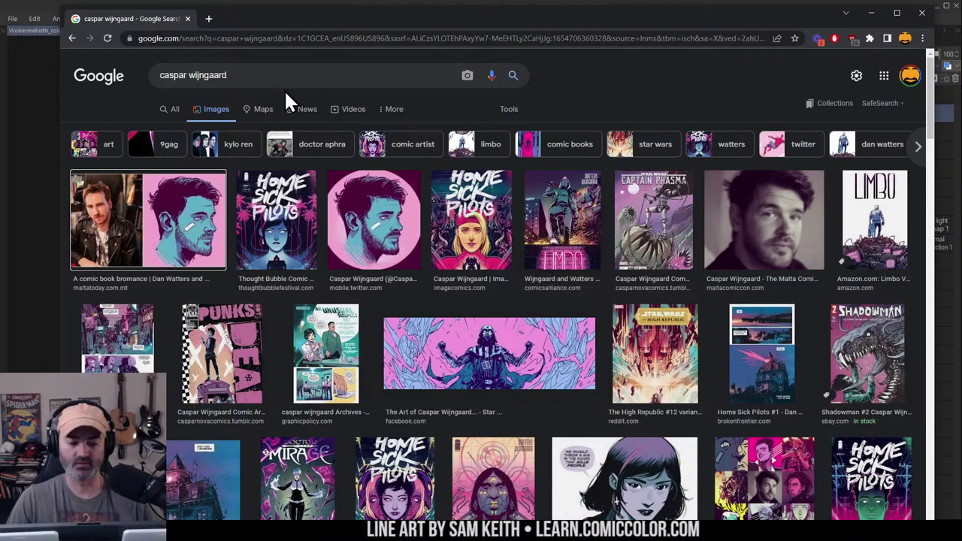
{"action": "left_click", "coordinate": [188, 20]}
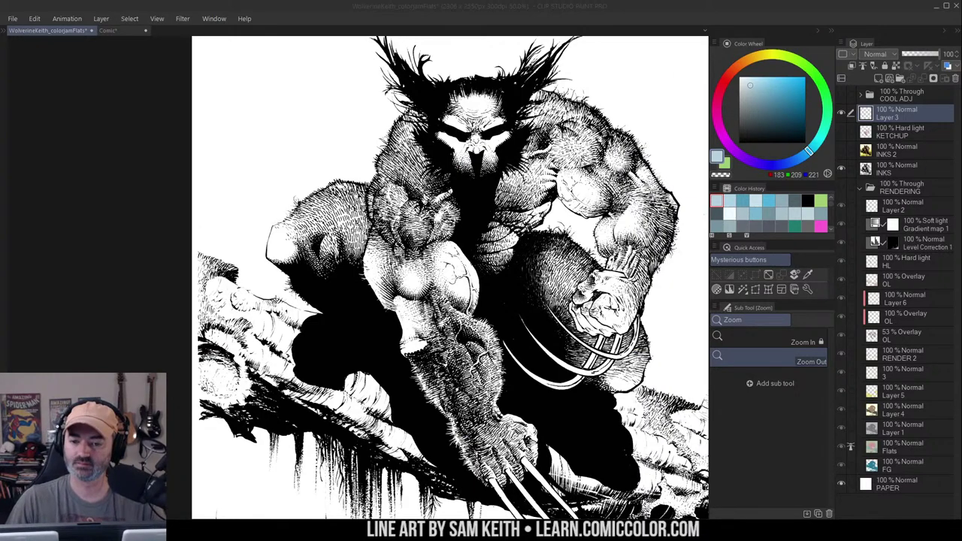